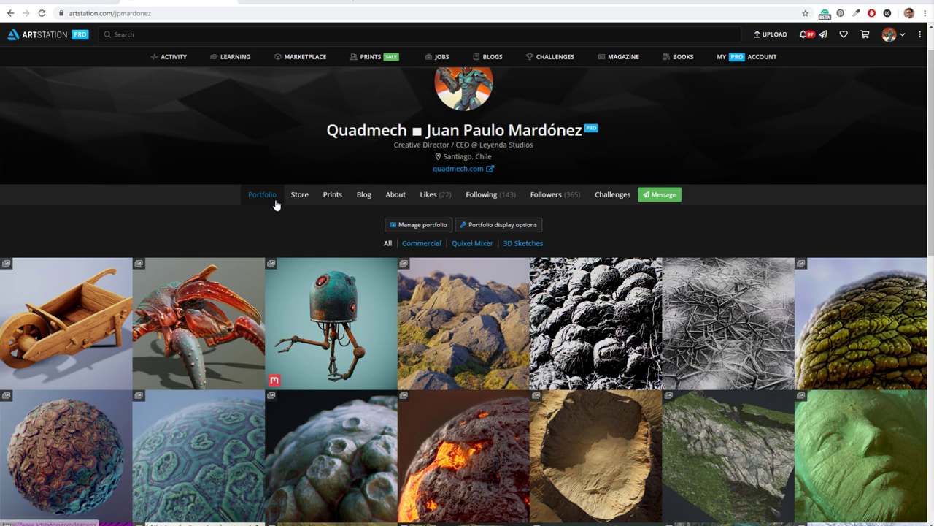
Step: Look through all artworks in the artist's ArtStation portfolio
{"action": "scroll", "coordinate": [292, 212], "scroll_direction": "down", "scroll_amount": 3}
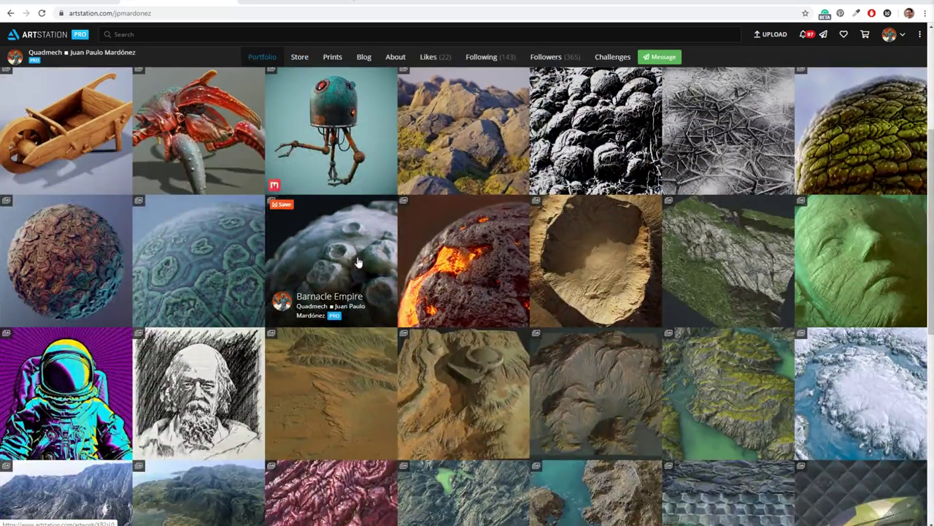
{"action": "scroll", "coordinate": [358, 251], "scroll_direction": "up", "scroll_amount": 1}
{"action": "scroll", "coordinate": [359, 262], "scroll_direction": "down", "scroll_amount": 5}
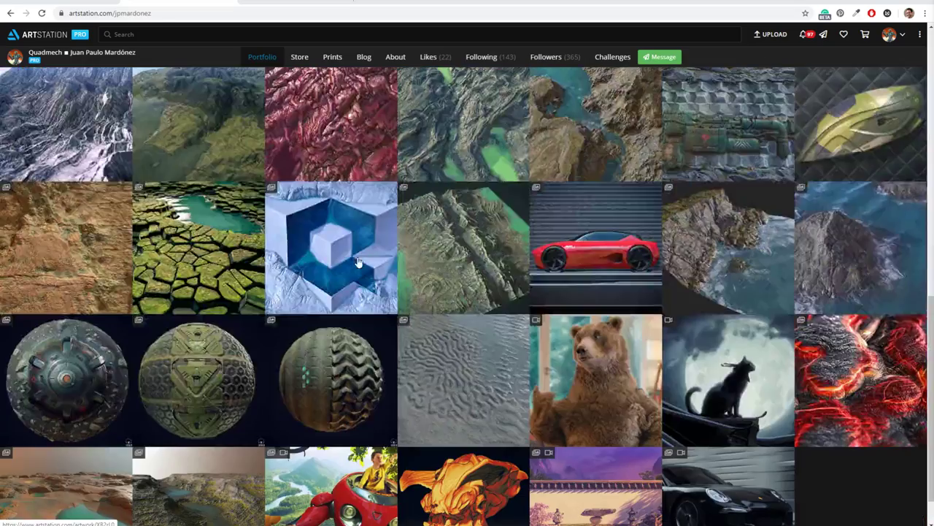
{"action": "scroll", "coordinate": [365, 264], "scroll_direction": "down", "scroll_amount": 1}
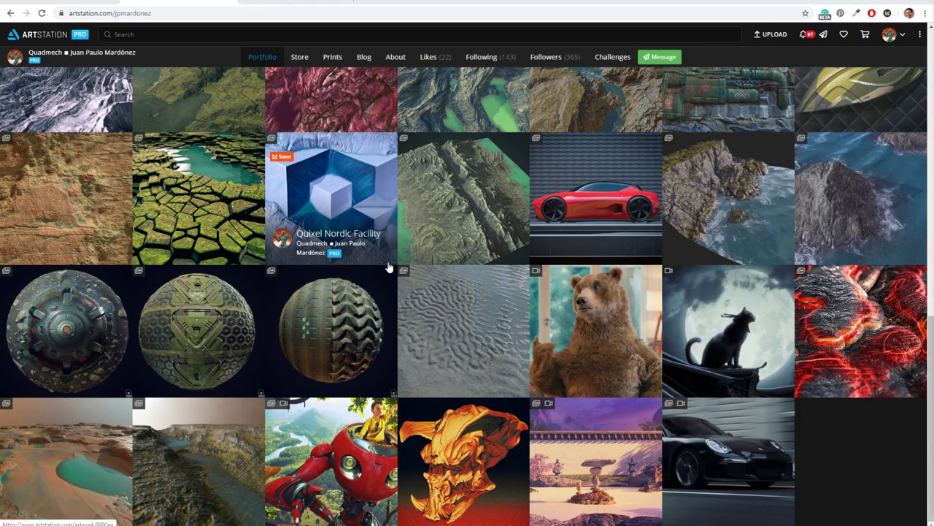
{"action": "scroll", "coordinate": [389, 267], "scroll_direction": "up", "scroll_amount": 3}
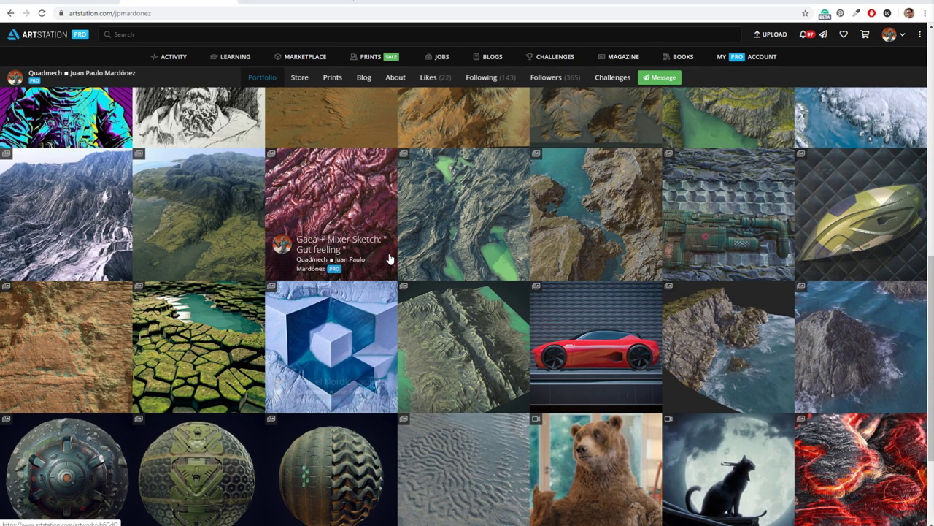
{"action": "scroll", "coordinate": [389, 259], "scroll_direction": "up", "scroll_amount": 15}
Step: Filter the portfolio to the Quixel Mixer album and look through its artworks
{"action": "left_click", "coordinate": [467, 292]}
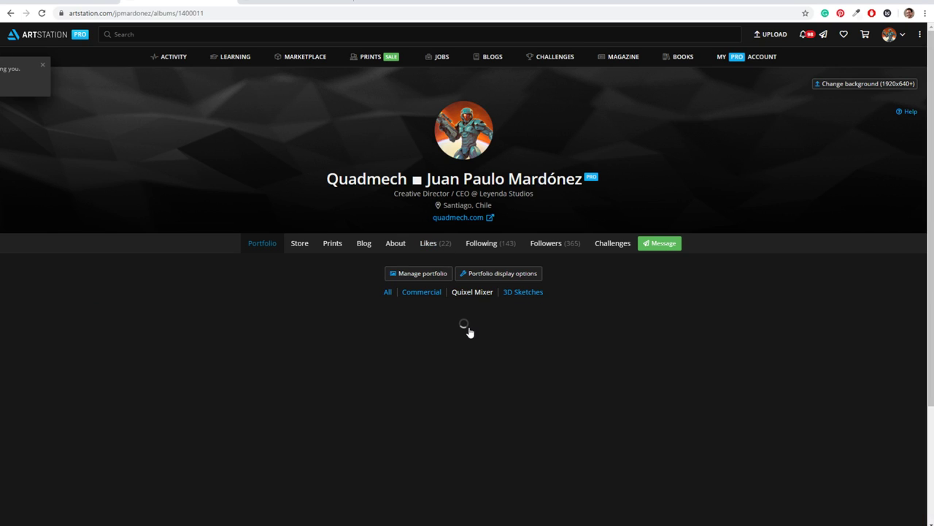
{"action": "scroll", "coordinate": [467, 328], "scroll_direction": "down", "scroll_amount": 4}
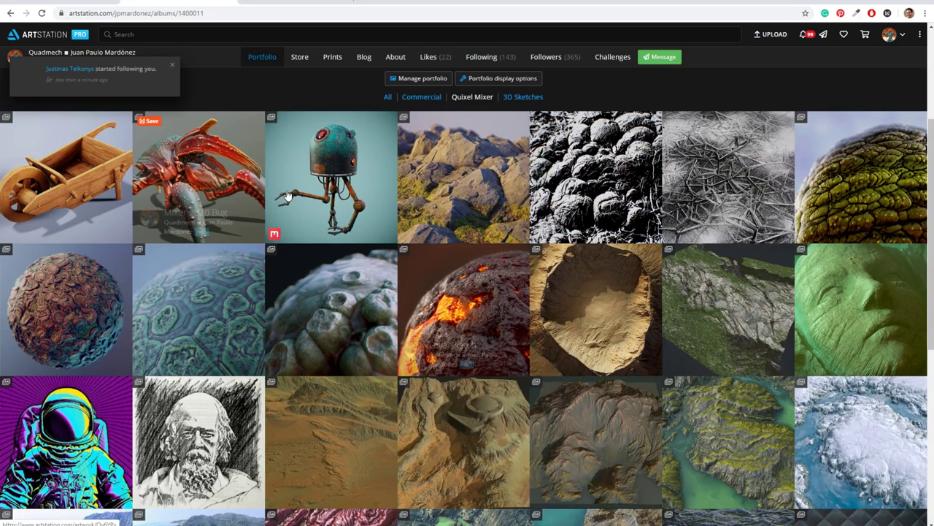
{"action": "scroll", "coordinate": [287, 196], "scroll_direction": "down", "scroll_amount": 5}
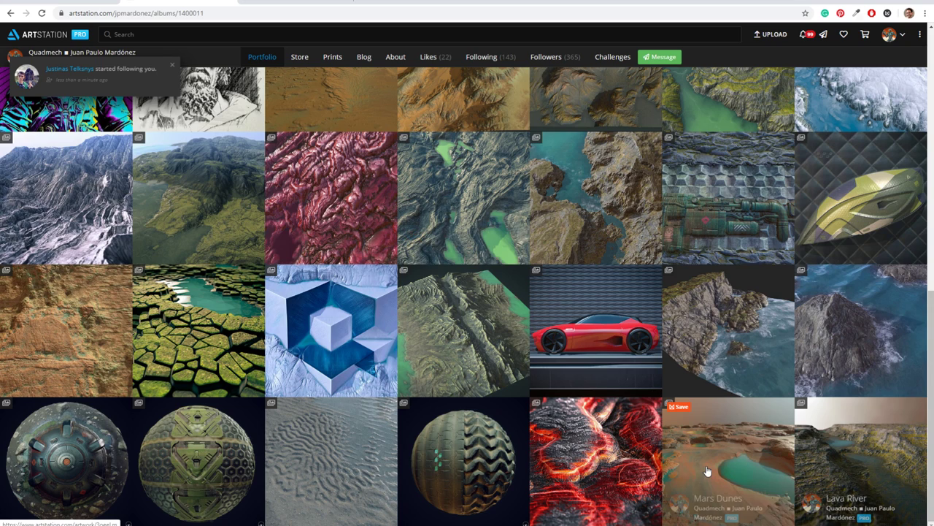
{"action": "scroll", "coordinate": [707, 471], "scroll_direction": "up", "scroll_amount": 2}
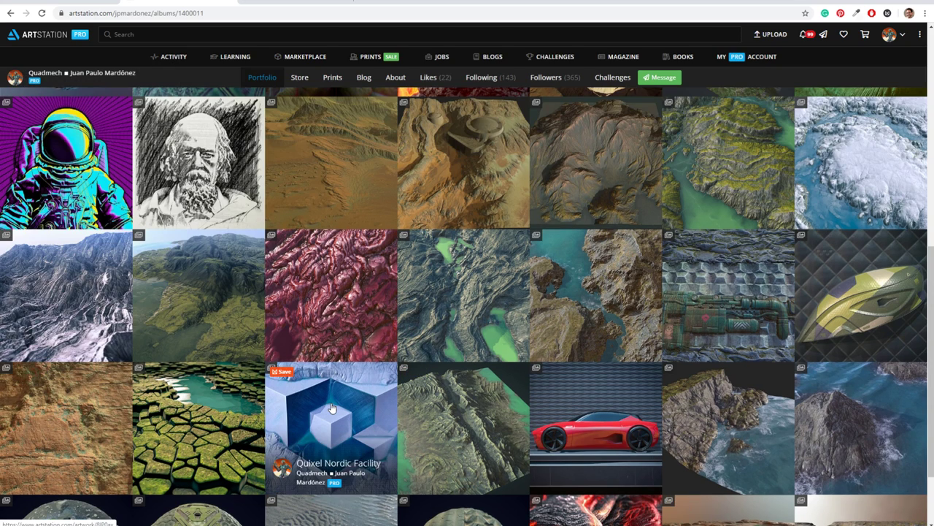
{"action": "scroll", "coordinate": [331, 407], "scroll_direction": "up", "scroll_amount": 5}
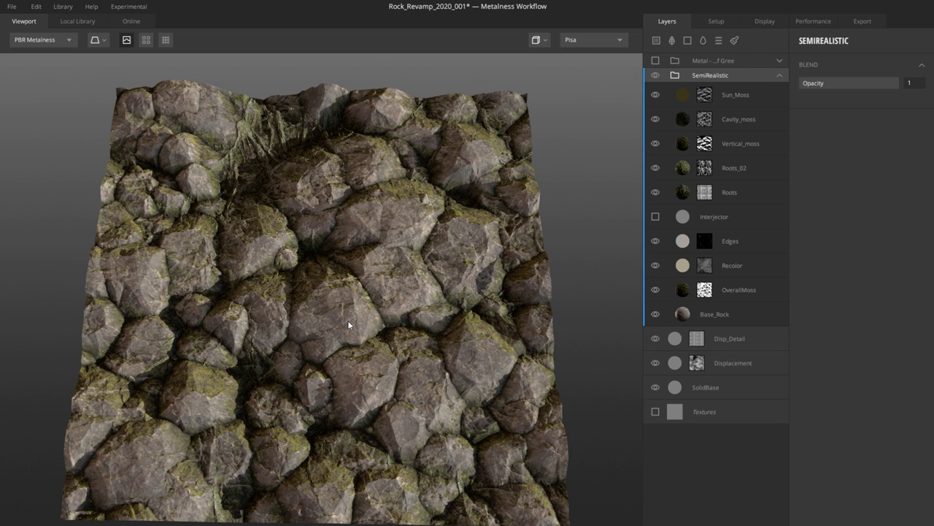
Step: Switch to Quixel Mixer, inspect the rock material on the plane, and change the preview mesh to a cylinder
{"action": "left_click_drag", "start_coordinate": [348, 322], "coordinate": [366, 305], "text": "alt"}
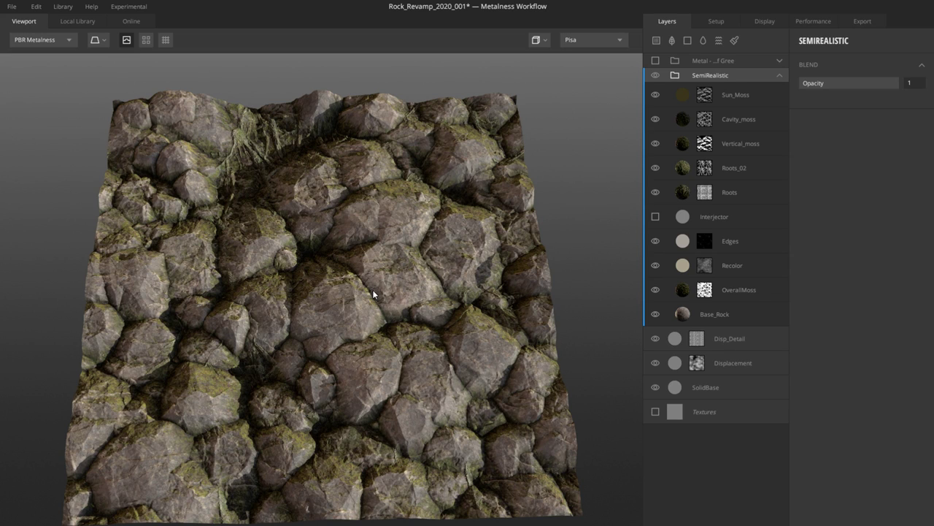
{"action": "left_click_drag", "start_coordinate": [373, 295], "coordinate": [384, 318]}
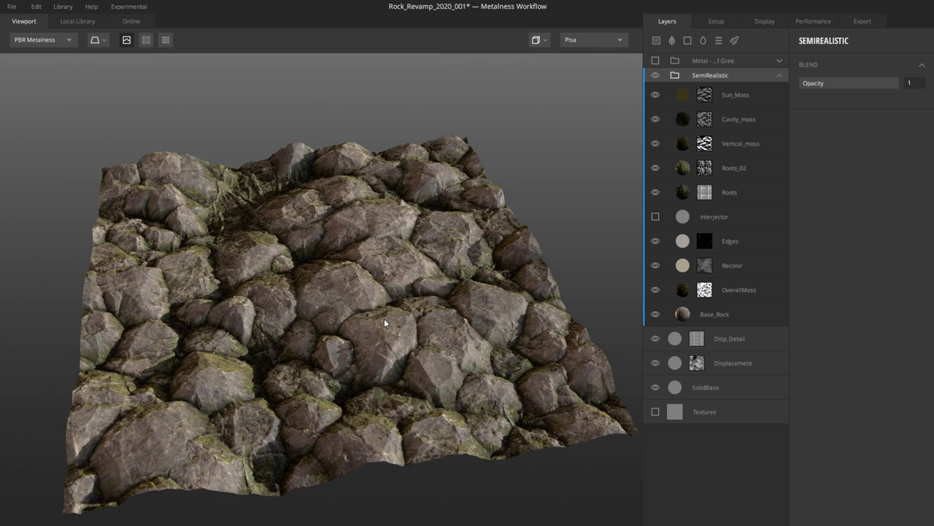
{"action": "left_click", "coordinate": [103, 39]}
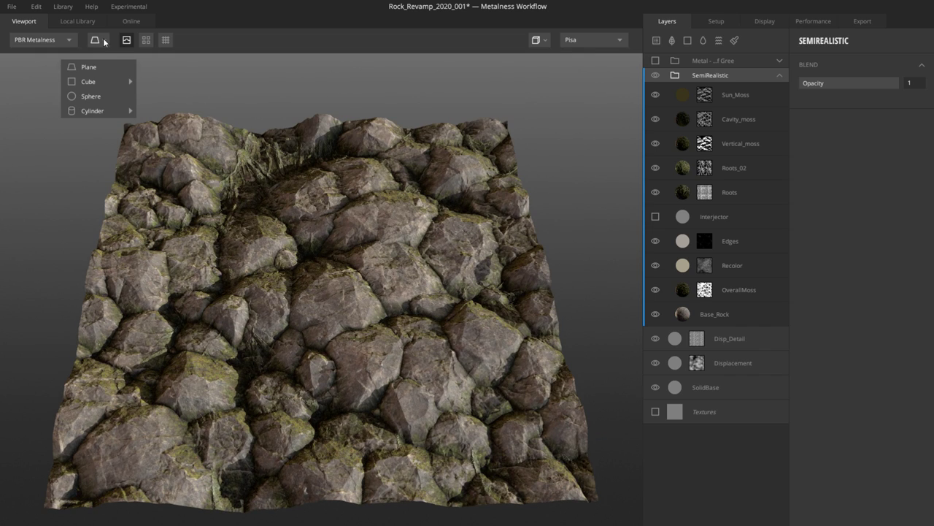
{"action": "left_click", "coordinate": [92, 110]}
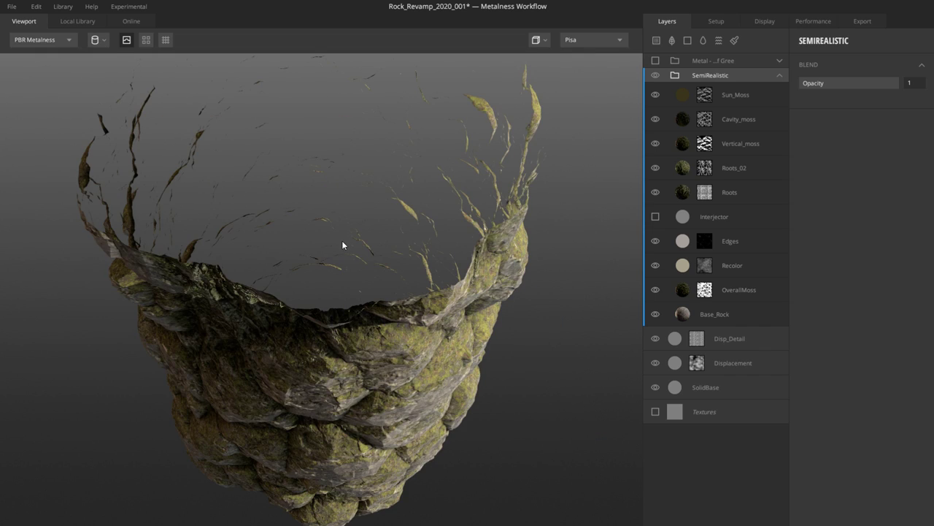
Step: Change the preview mesh to a sphere and inspect the mossy rocks around it
{"action": "left_click", "coordinate": [95, 40]}
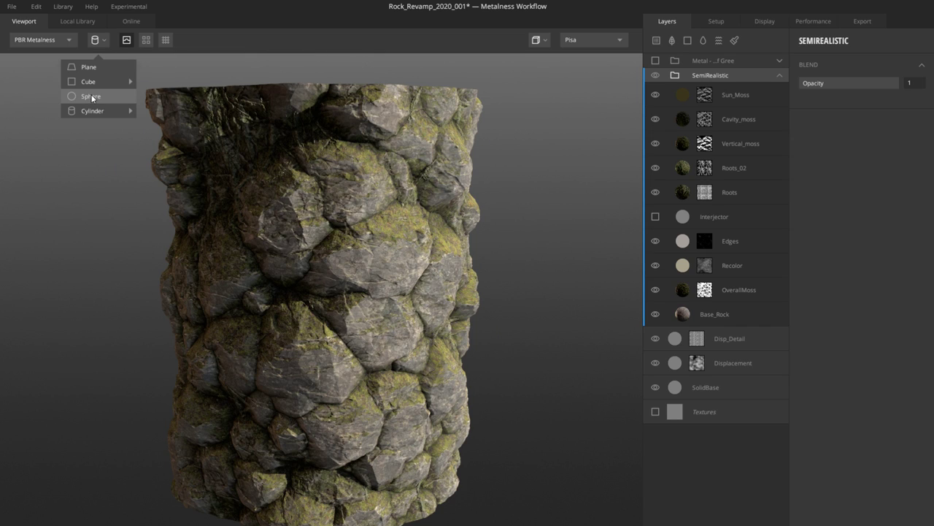
{"action": "left_click", "coordinate": [91, 96]}
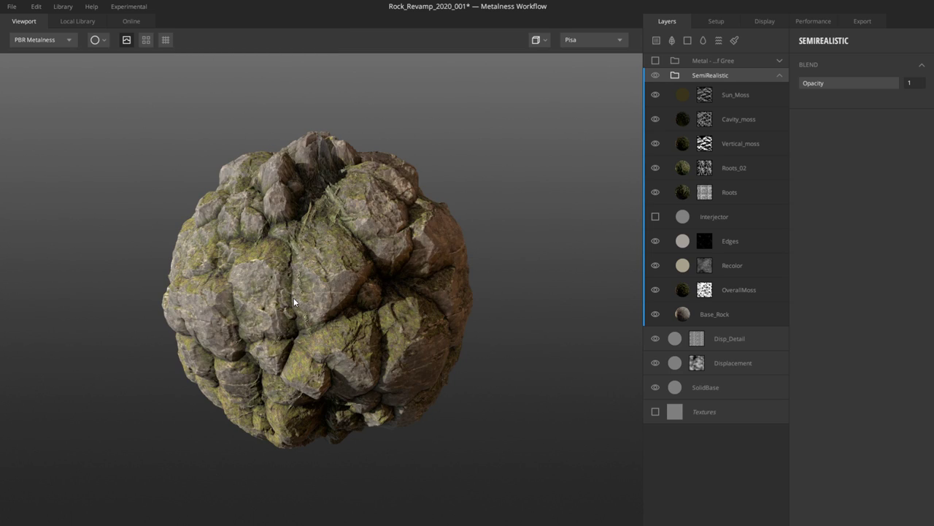
{"action": "left_click_drag", "start_coordinate": [293, 297], "coordinate": [368, 305]}
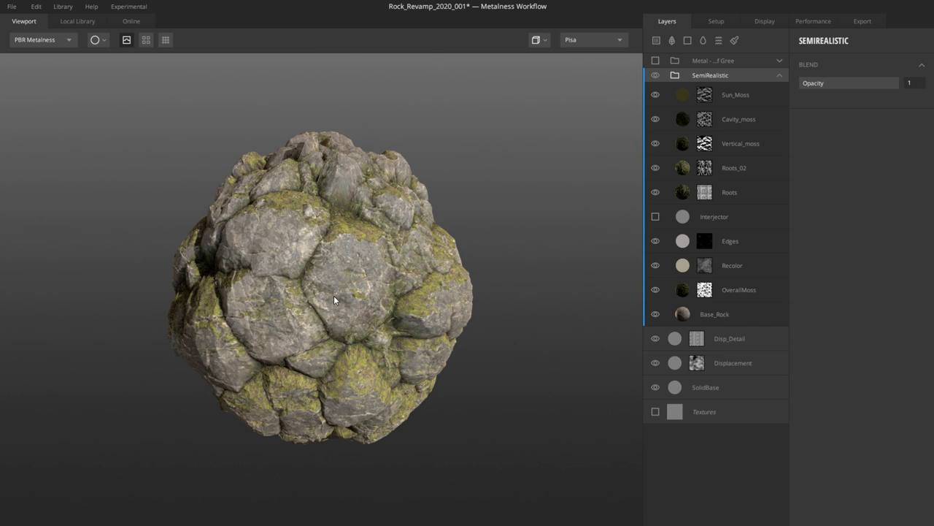
Step: Set the viewport preview mesh to Cylinder 1
{"action": "left_click", "coordinate": [97, 40]}
{"action": "mouse_move", "coordinate": [103, 111]}
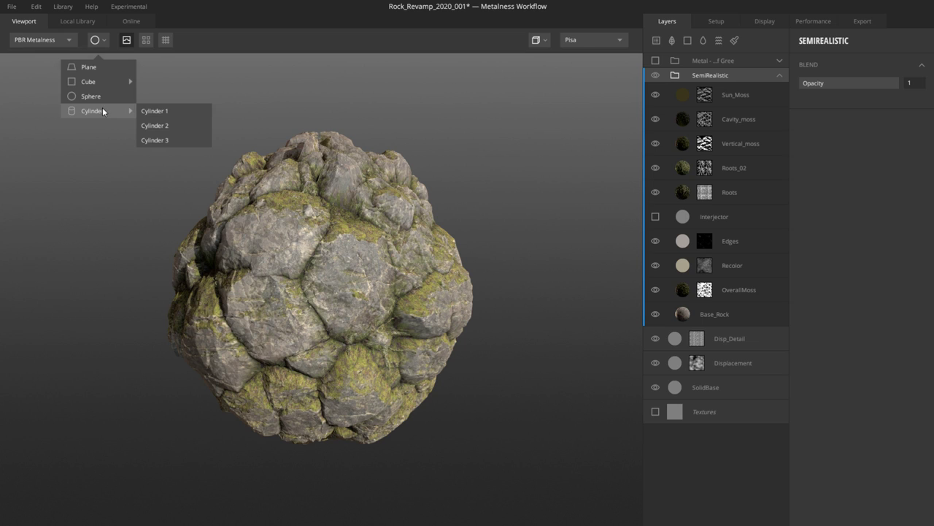
{"action": "left_click", "coordinate": [154, 111]}
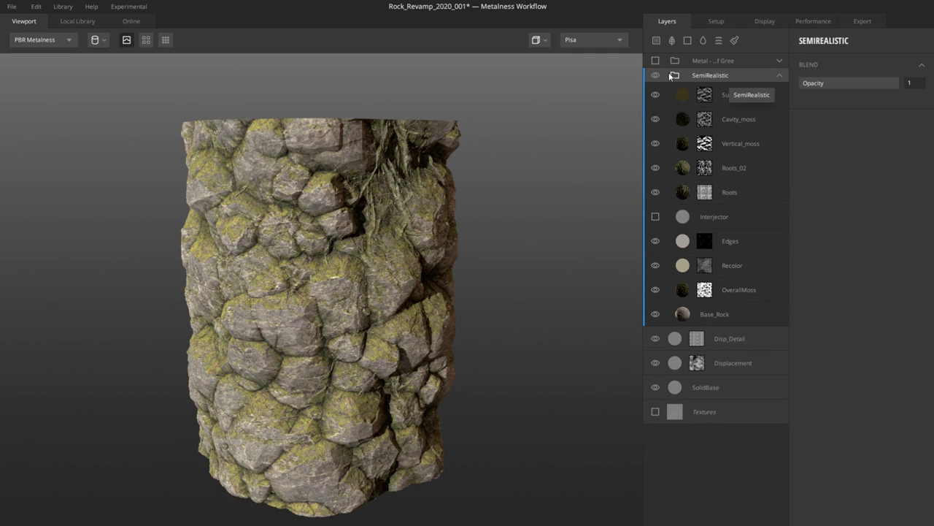
Step: Hide the SemiRealistic group and the Disp_Detail layer to isolate the base displacement
{"action": "left_click", "coordinate": [656, 75]}
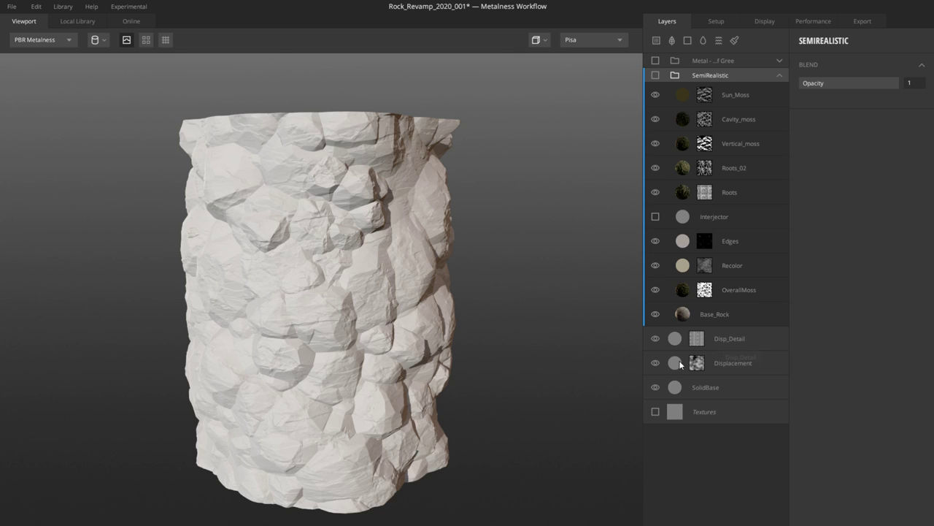
{"action": "left_click", "coordinate": [670, 345]}
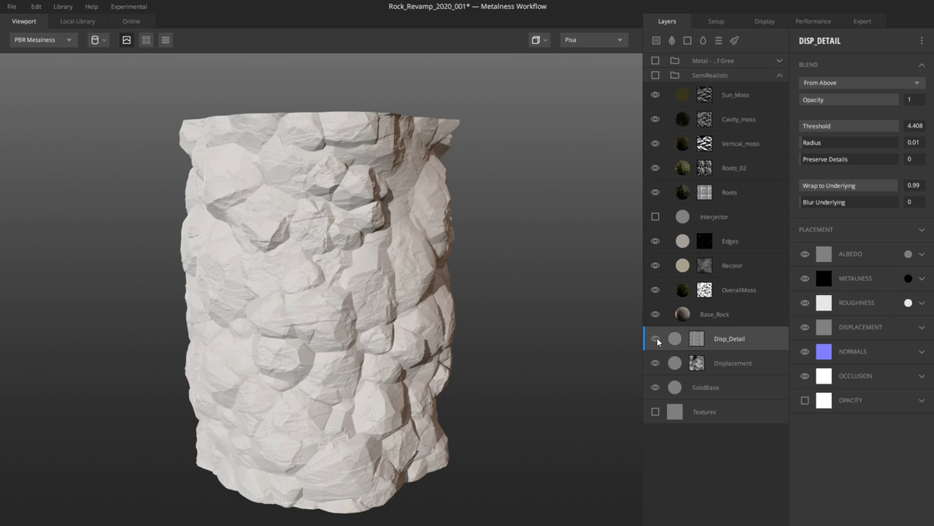
{"action": "left_click", "coordinate": [656, 339]}
Step: In the Displacement layer's mask stack, turn off Clamp, Scatter, Normalize, and the Blur and Bevel modifiers above Pattern
{"action": "left_click", "coordinate": [697, 363]}
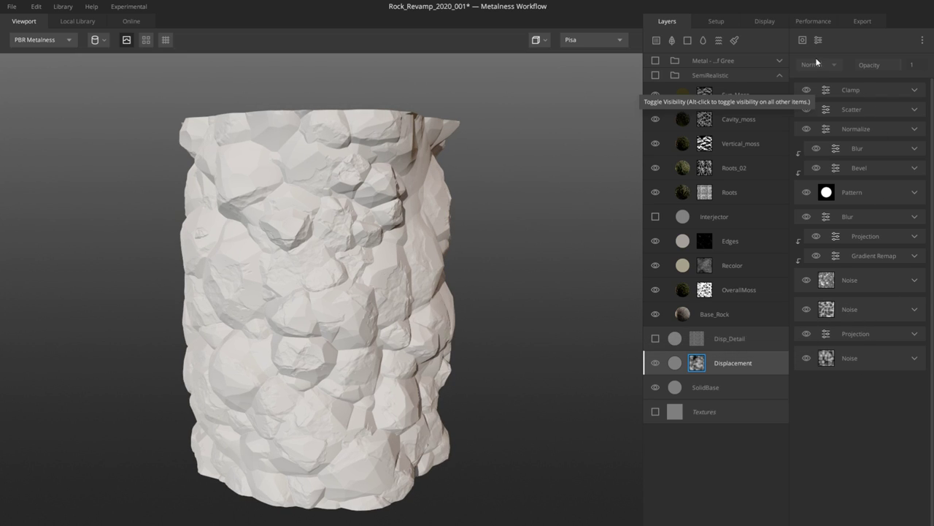
{"action": "left_click", "coordinate": [806, 89]}
{"action": "left_click", "coordinate": [806, 109]}
{"action": "left_click", "coordinate": [806, 129]}
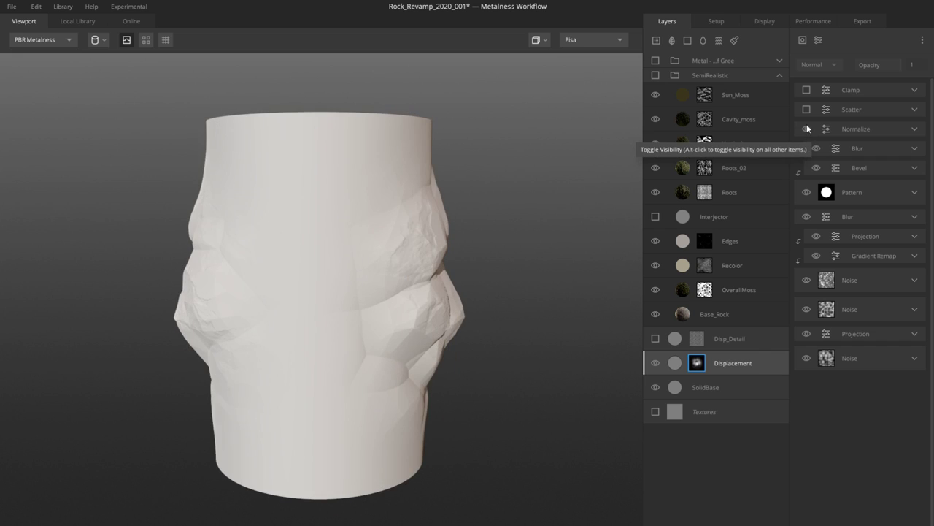
{"action": "left_click", "coordinate": [817, 148]}
{"action": "left_click", "coordinate": [817, 168]}
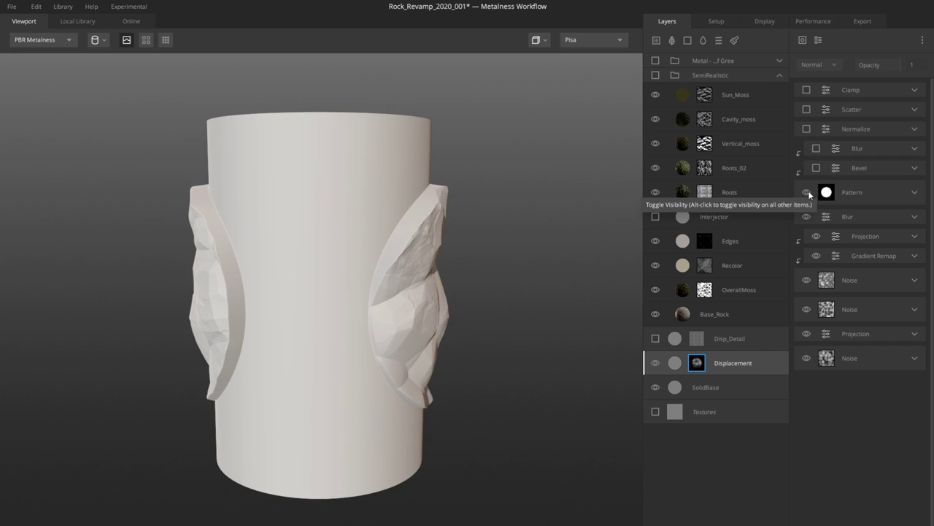
Step: Turn off Pattern and every mask component below it except the bottom Noise
{"action": "left_click", "coordinate": [807, 192]}
{"action": "left_click", "coordinate": [807, 217]}
{"action": "left_click", "coordinate": [816, 237]}
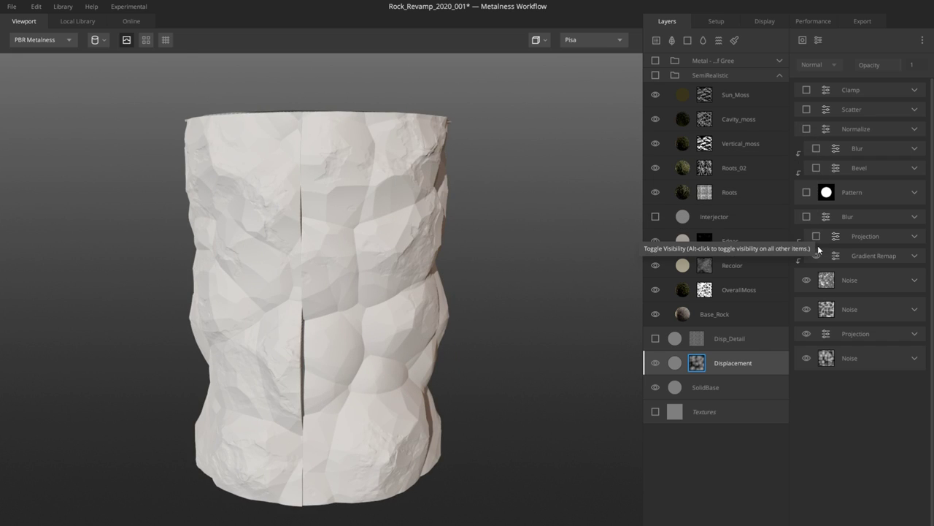
{"action": "left_click", "coordinate": [817, 255]}
{"action": "left_click", "coordinate": [807, 280]}
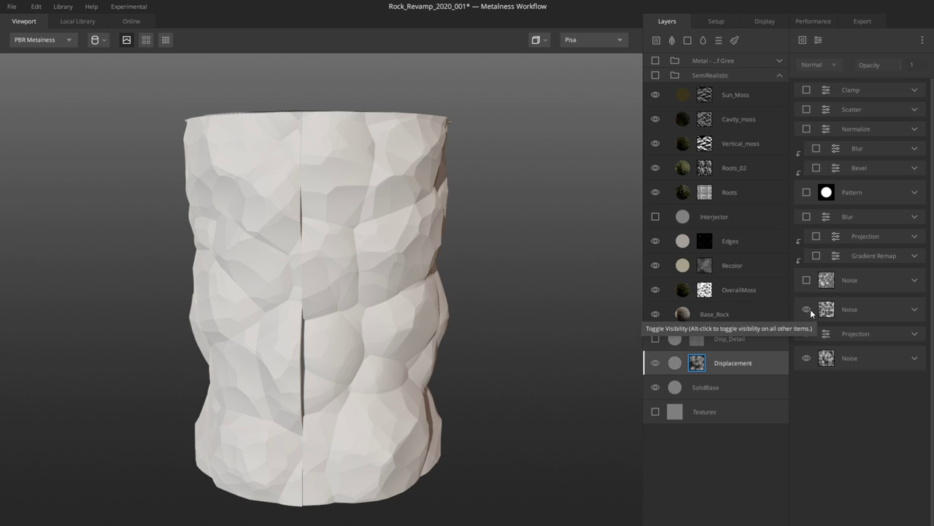
{"action": "left_click", "coordinate": [807, 309]}
{"action": "left_click", "coordinate": [807, 336]}
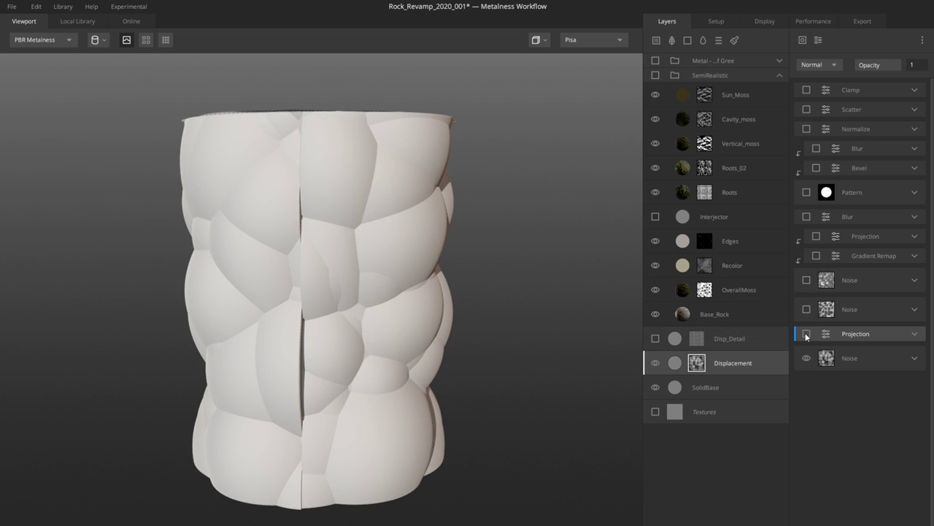
Step: Inspect the bottom Noise on the cylinder, then expand the Box Projection modifier directly above it and re-enable it
{"action": "left_click", "coordinate": [844, 358]}
{"action": "mouse_move", "coordinate": [387, 295]}
{"action": "left_mouse_down"}
{"action": "mouse_move", "coordinate": [453, 289]}
{"action": "mouse_move", "coordinate": [332, 300]}
{"action": "mouse_move", "coordinate": [394, 313]}
{"action": "left_mouse_up"}
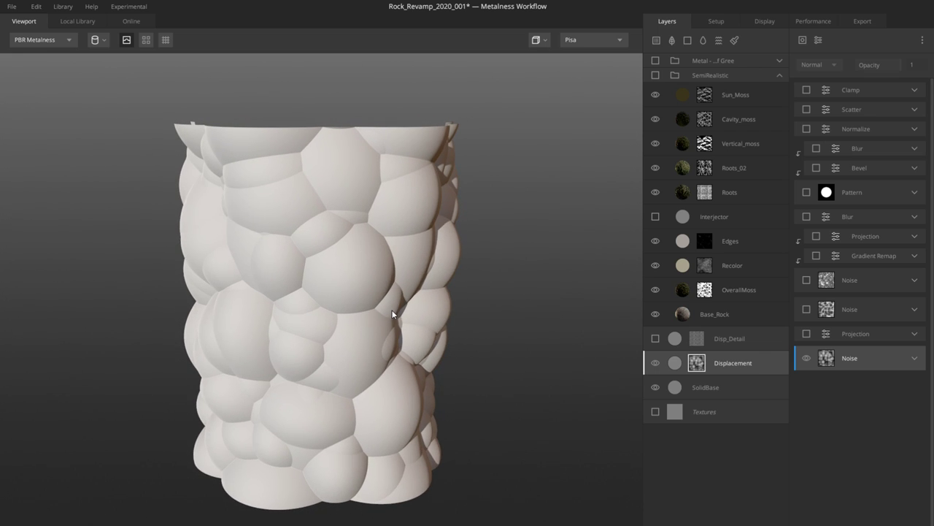
{"action": "left_click", "coordinate": [855, 337]}
{"action": "left_click", "coordinate": [912, 333]}
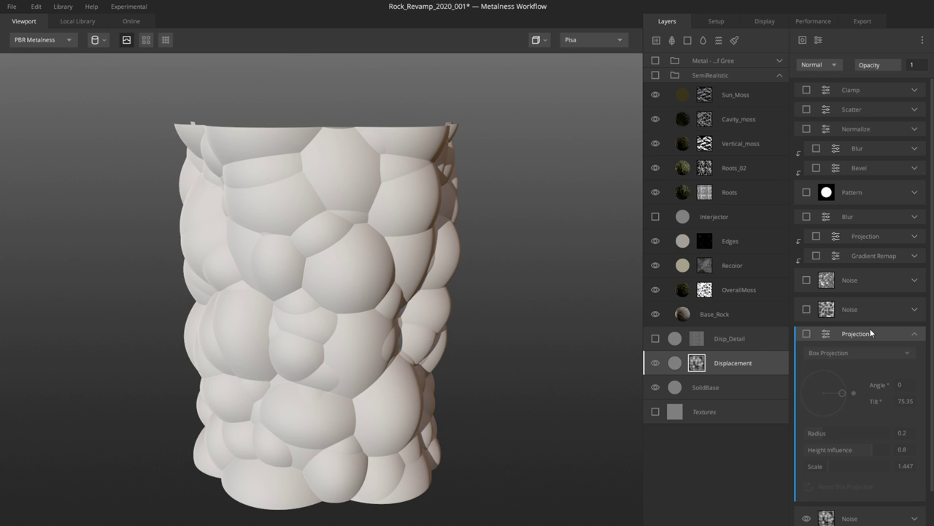
{"action": "left_click", "coordinate": [807, 333]}
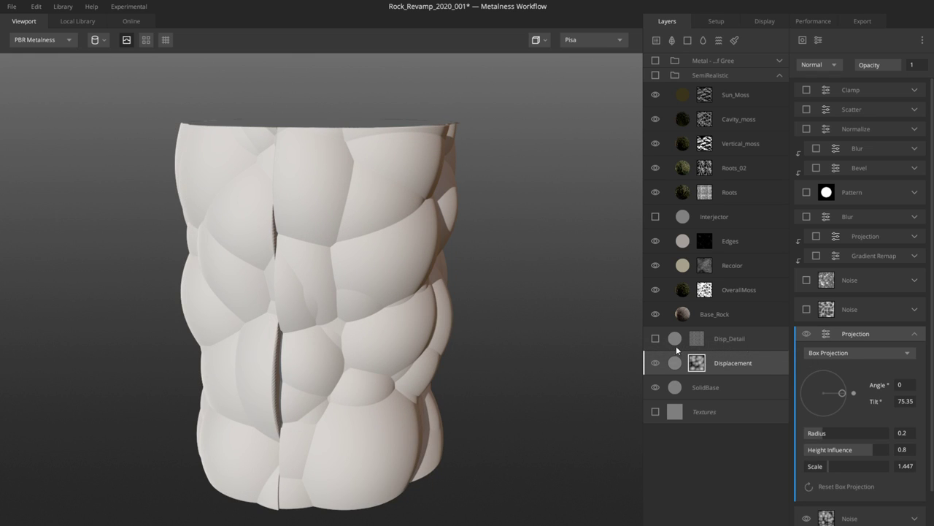
{"action": "left_click_drag", "start_coordinate": [504, 310], "coordinate": [514, 288]}
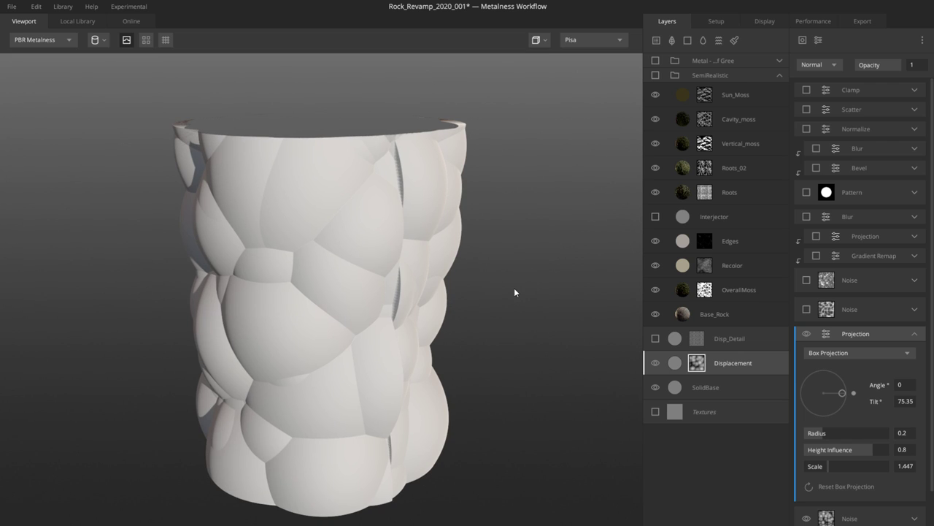
Step: Re-enable the Multiply-blended Noise above the Box Projection and inspect the faceted rock shapes
{"action": "left_click", "coordinate": [866, 307]}
{"action": "left_click", "coordinate": [807, 309]}
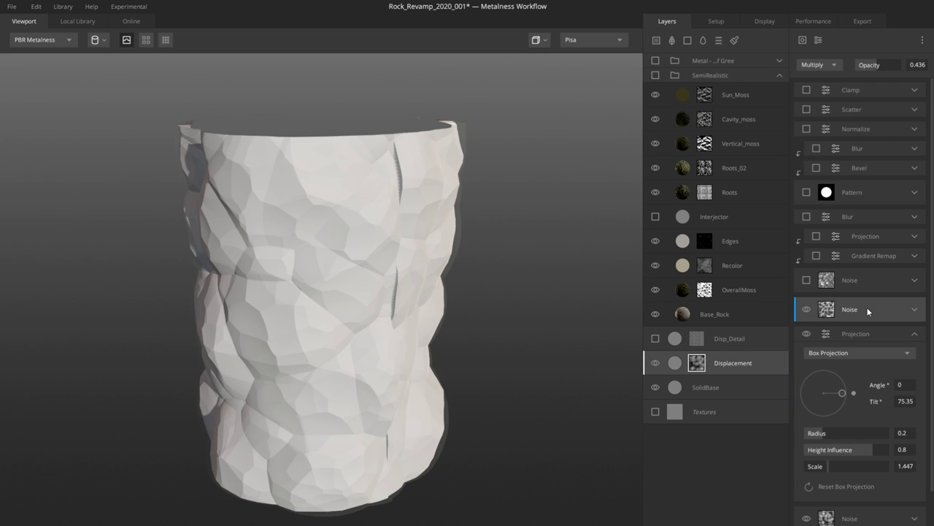
{"action": "left_click_drag", "start_coordinate": [509, 289], "coordinate": [516, 278]}
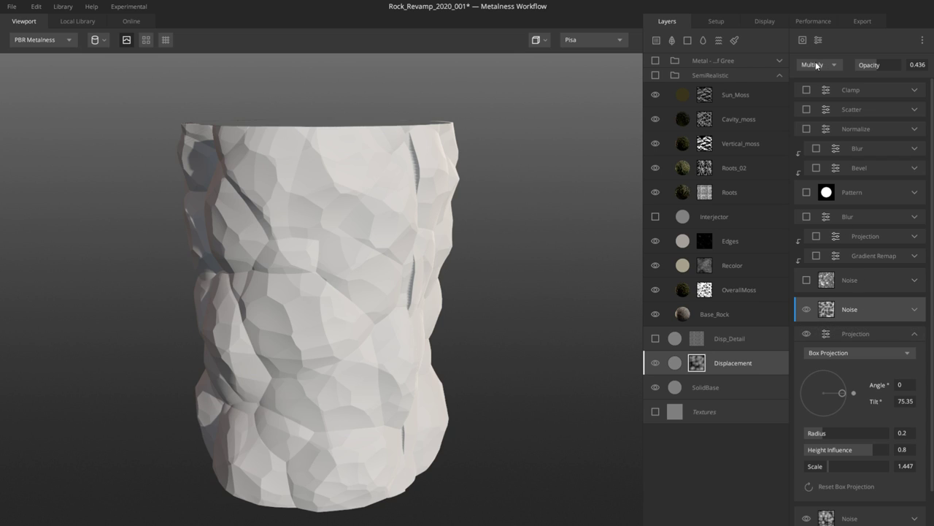
Step: Re-enable the Min-blended upper Noise and the Gradient Remap modifier above it
{"action": "left_click", "coordinate": [856, 286]}
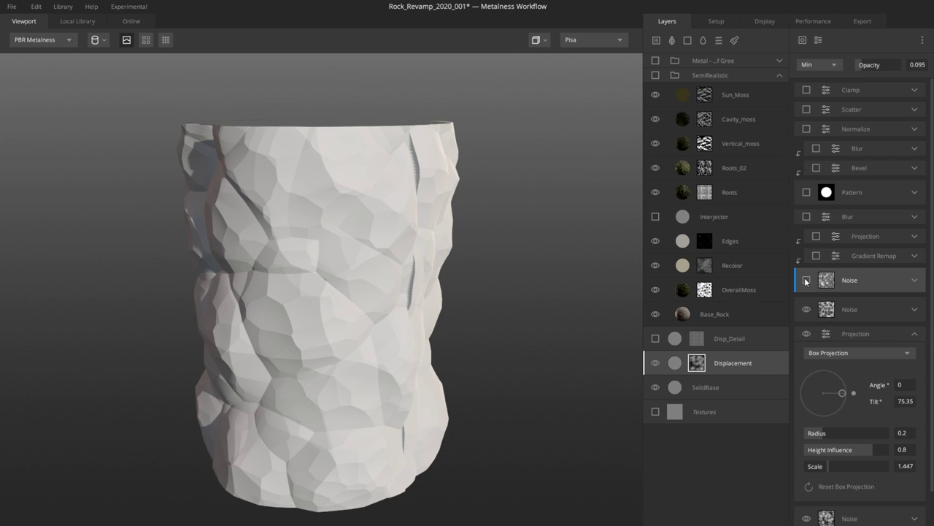
{"action": "left_click", "coordinate": [807, 280]}
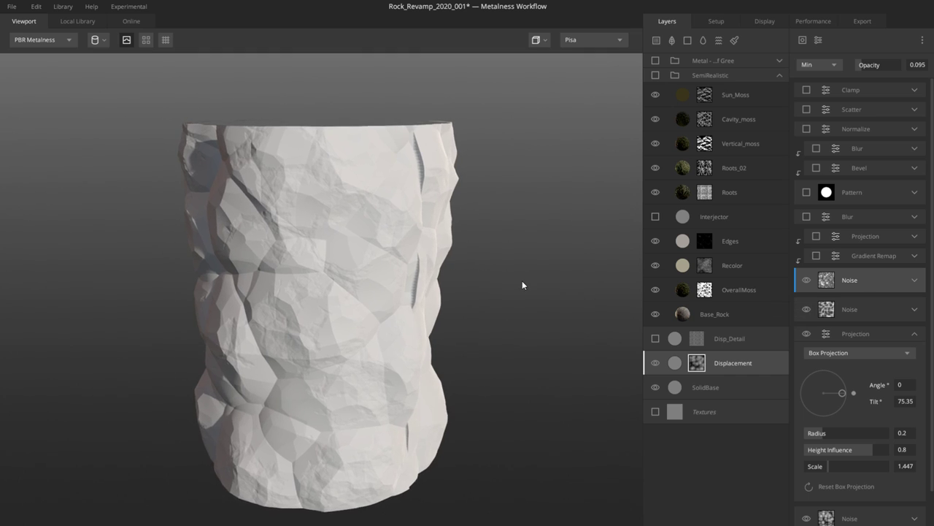
{"action": "left_click", "coordinate": [883, 259]}
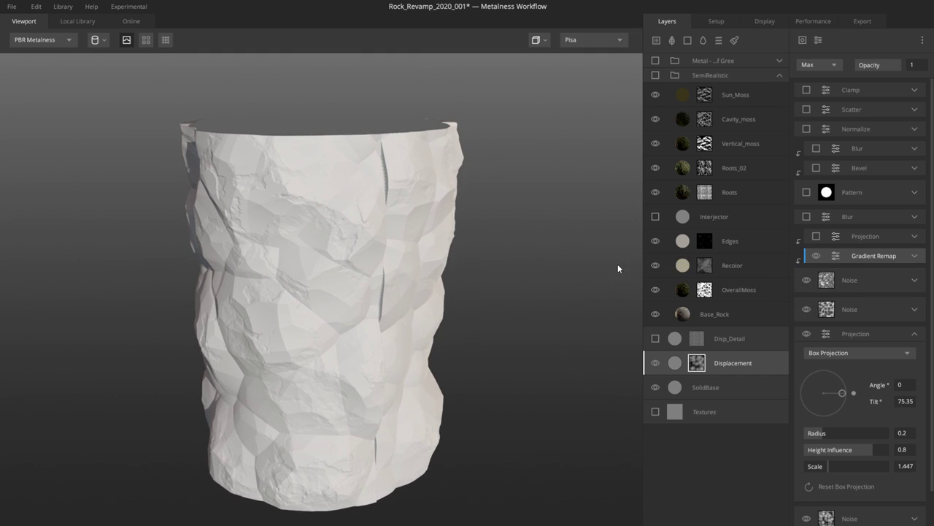
Step: Re-enable the Projection and Blur modifiers above the Gradient Remap in the Displacement mask
{"action": "left_click", "coordinate": [817, 236]}
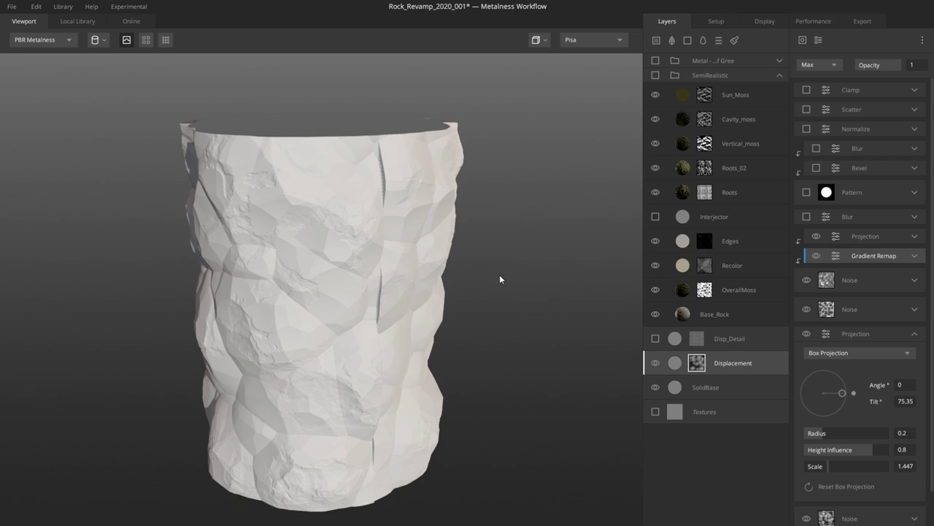
{"action": "left_click", "coordinate": [855, 217]}
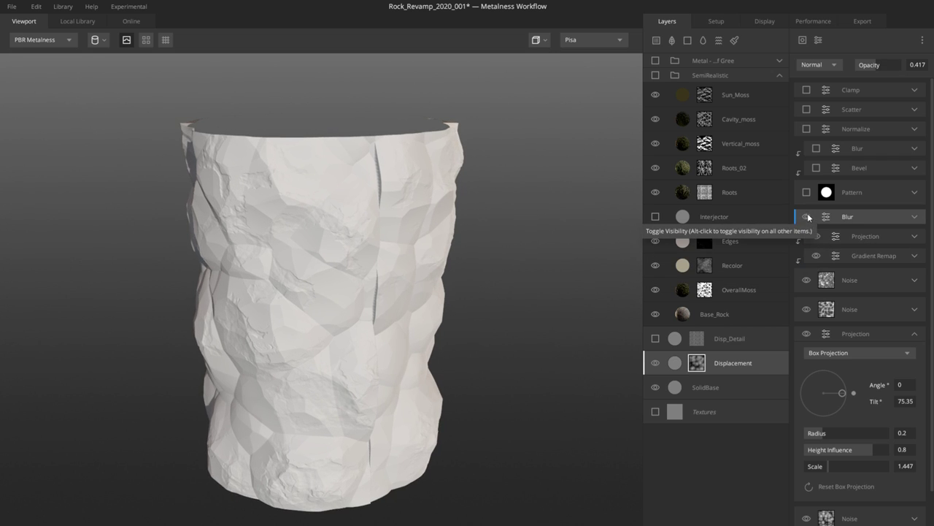
{"action": "left_click", "coordinate": [808, 216]}
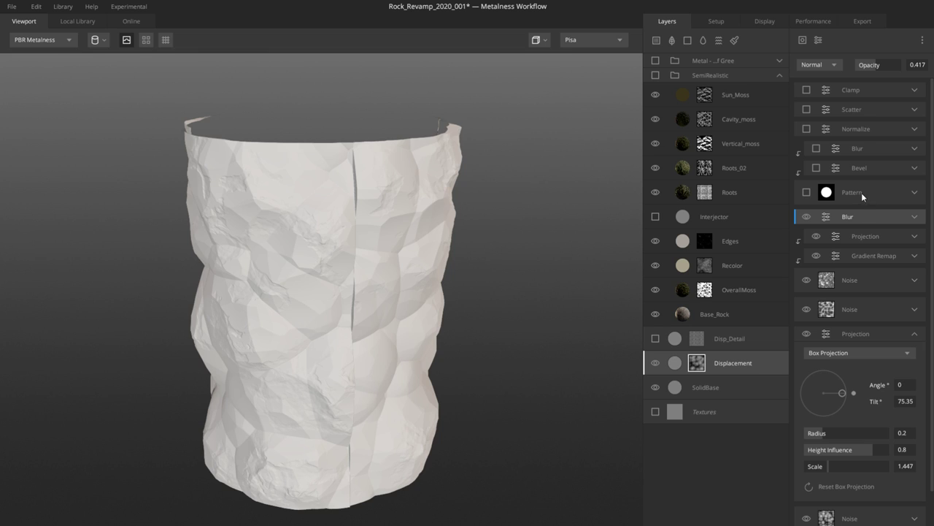
Step: Re-enable the Multiply-blended circular Pattern component and inspect its effect on the cylinder
{"action": "left_click", "coordinate": [862, 192]}
{"action": "left_click_drag", "start_coordinate": [491, 292], "coordinate": [352, 290]}
{"action": "left_click_drag", "start_coordinate": [445, 291], "coordinate": [546, 265]}
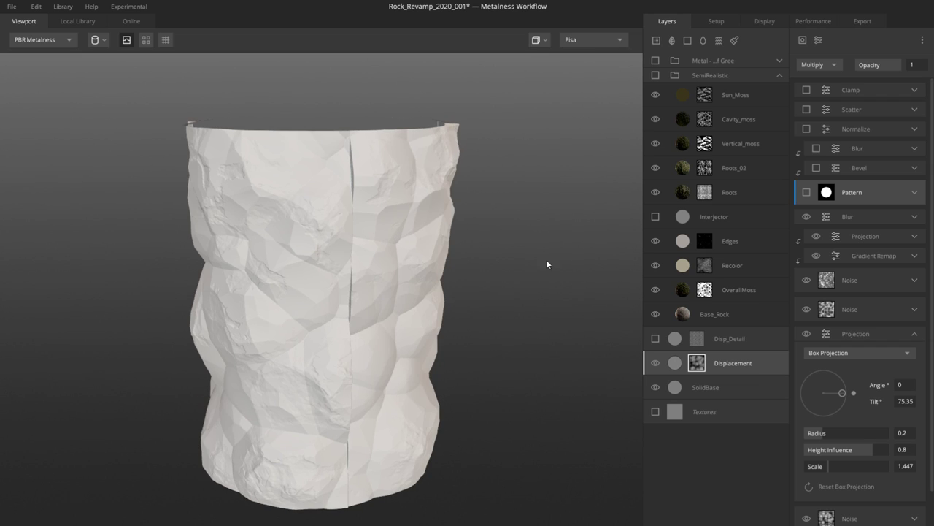
{"action": "left_click", "coordinate": [806, 192]}
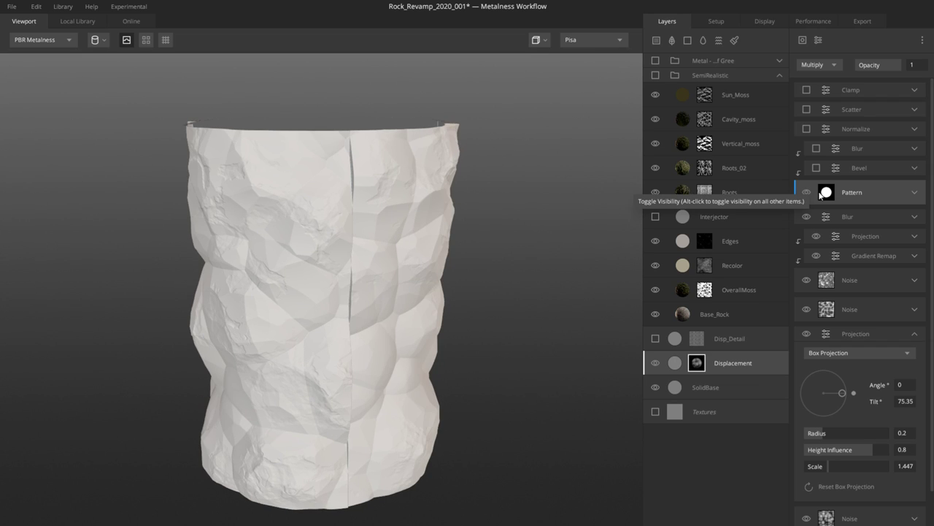
{"action": "left_click_drag", "start_coordinate": [349, 315], "coordinate": [380, 311]}
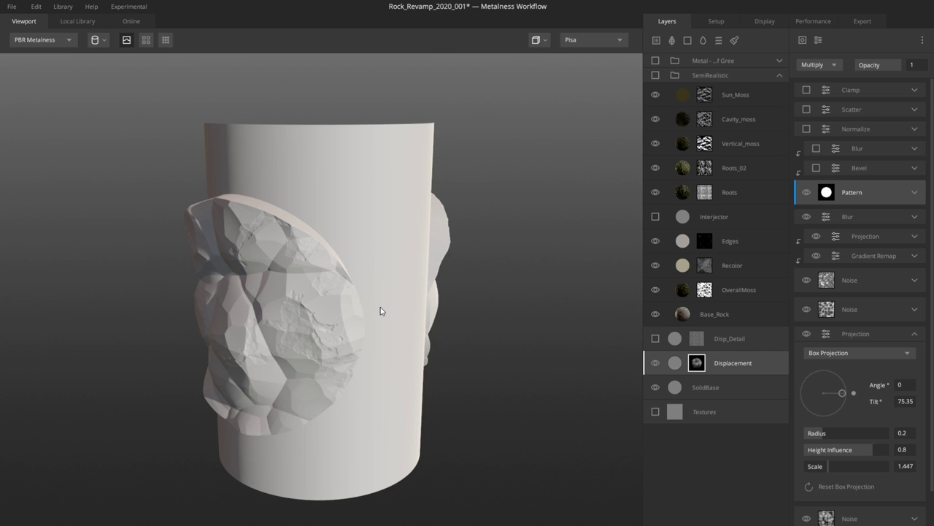
Step: Switch the preview model to the plane and inspect the circular rock cut-out from several angles
{"action": "key", "text": "p"}
{"action": "left_click_drag", "start_coordinate": [354, 273], "coordinate": [363, 330]}
{"action": "right_click_drag", "start_coordinate": [362, 330], "coordinate": [423, 376]}
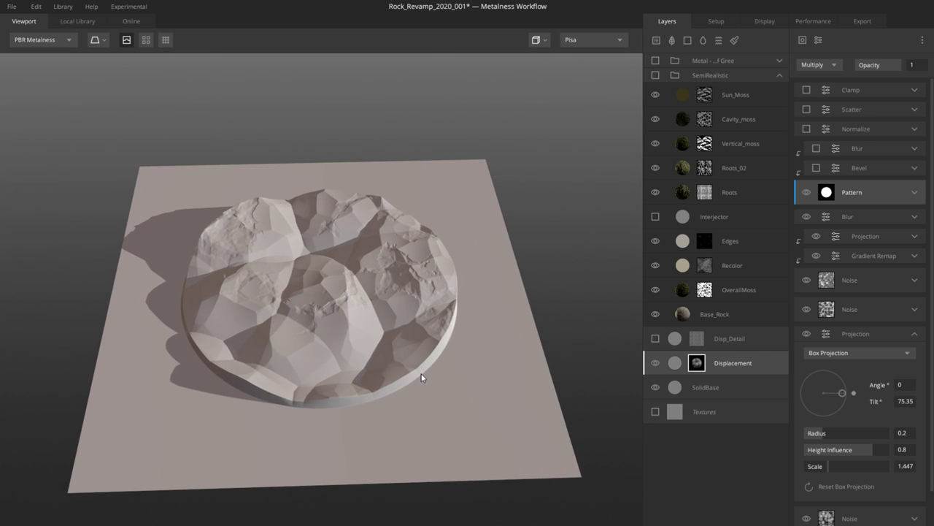
{"action": "left_click_drag", "start_coordinate": [374, 337], "coordinate": [385, 316]}
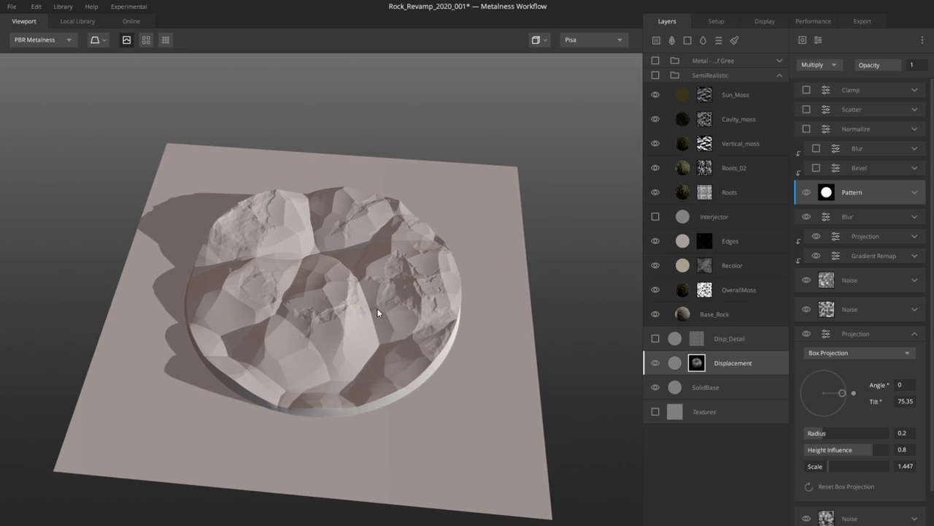
Step: Re-enable the Bevel, Blur and Normalize modifiers above the Pattern and inspect the rock mound
{"action": "left_click", "coordinate": [815, 168]}
{"action": "left_click", "coordinate": [816, 147]}
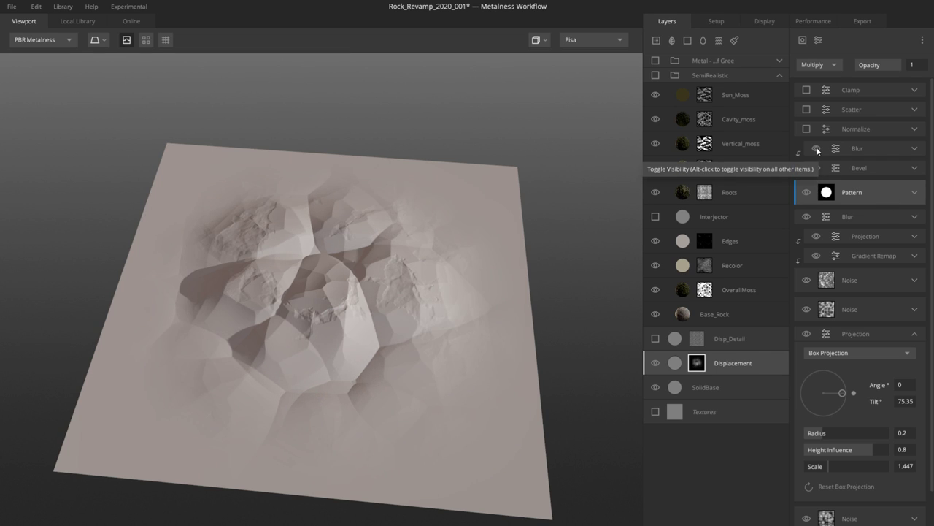
{"action": "left_click", "coordinate": [807, 128]}
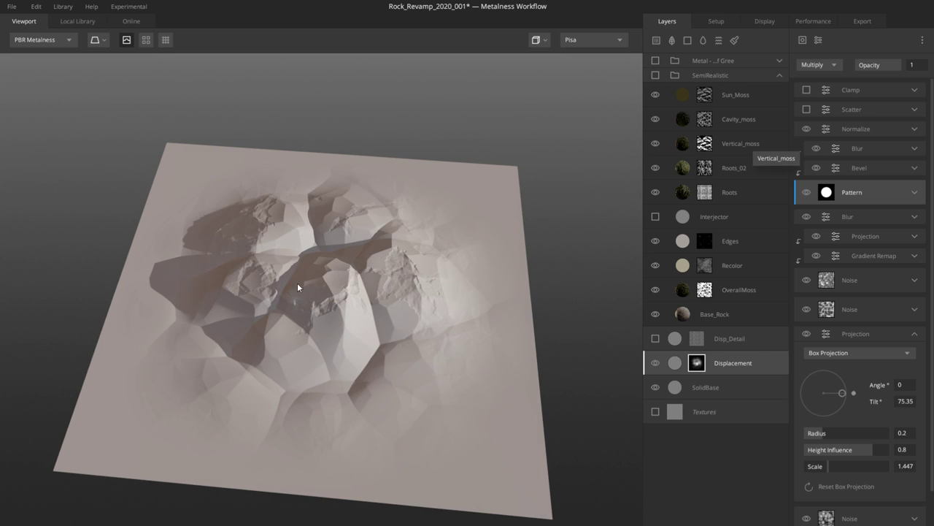
{"action": "left_click_drag", "start_coordinate": [381, 322], "coordinate": [401, 264], "text": "alt"}
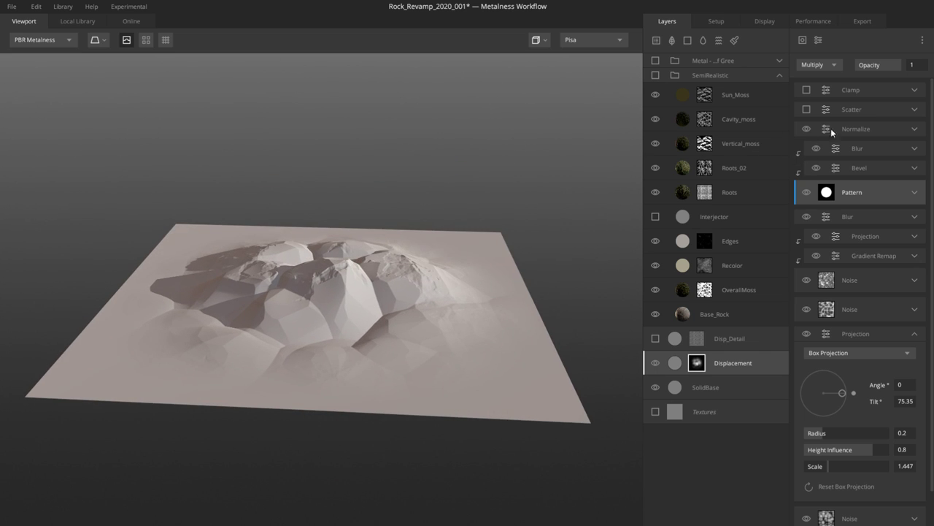
Step: Expand the Scatter modifier, re-enable it and inspect the scattered rocks on the plane
{"action": "left_click", "coordinate": [850, 110]}
{"action": "left_click", "coordinate": [915, 109]}
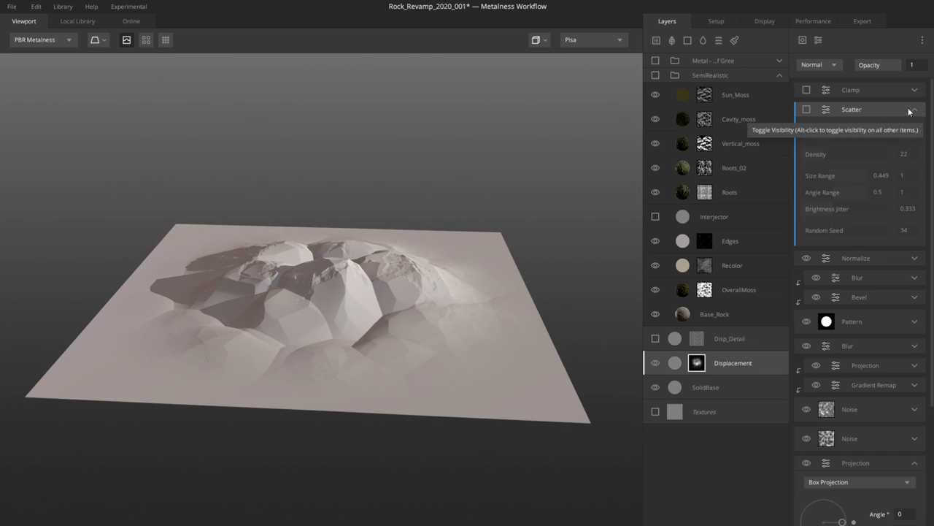
{"action": "left_click", "coordinate": [809, 109]}
{"action": "left_click_drag", "start_coordinate": [337, 210], "coordinate": [346, 285], "text": "alt"}
{"action": "scroll", "coordinate": [335, 262], "scroll_direction": "up", "scroll_amount": 5}
{"action": "scroll", "coordinate": [301, 272], "scroll_direction": "down", "scroll_amount": 5}
{"action": "key", "text": "t"}
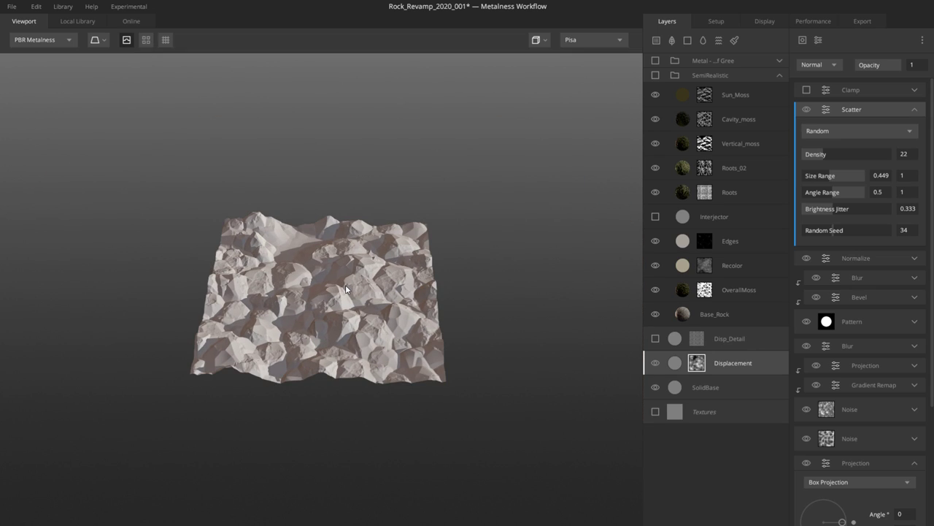
Step: Re-enable the Clamp modifier above Scatter
{"action": "scroll", "coordinate": [346, 285], "scroll_direction": "up", "scroll_amount": 3}
{"action": "left_click", "coordinate": [838, 94]}
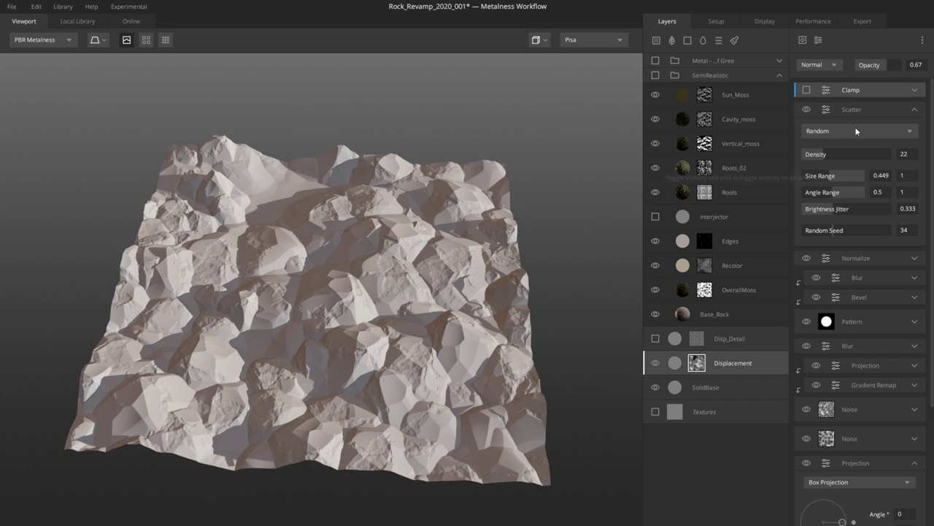
{"action": "left_click", "coordinate": [808, 91]}
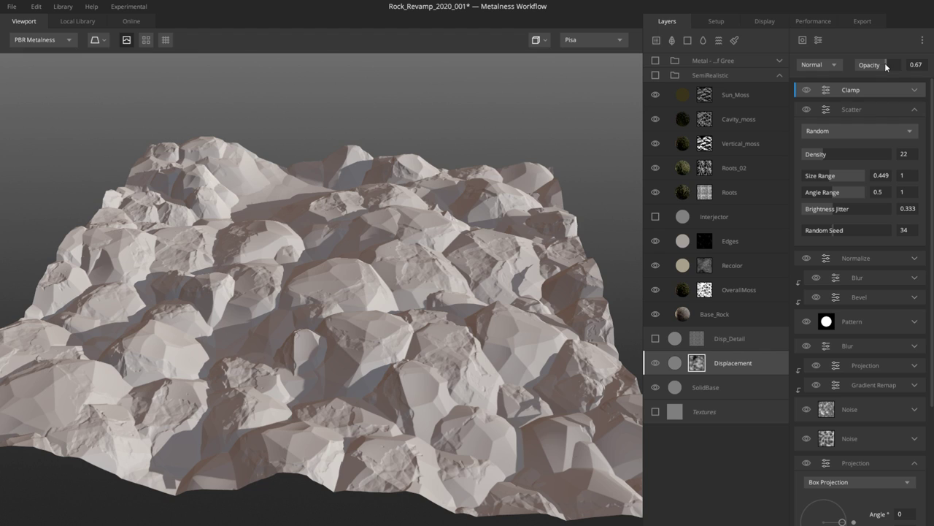
Step: Raise the Clamp modifier's opacity to 1 and inspect the rock tops up close
{"action": "left_click_drag", "start_coordinate": [888, 67], "coordinate": [904, 65]}
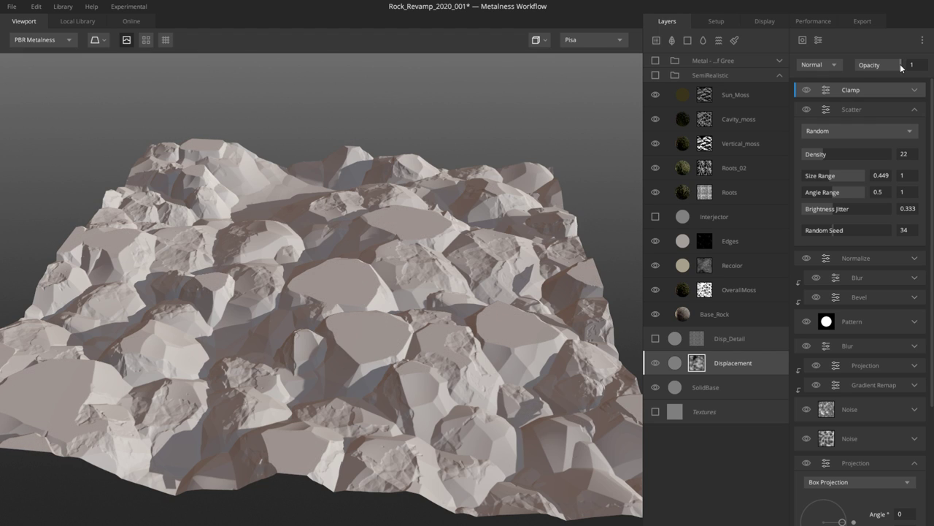
{"action": "left_click_drag", "start_coordinate": [284, 348], "coordinate": [385, 280]}
{"action": "scroll", "coordinate": [385, 279], "scroll_direction": "up", "scroll_amount": 3}
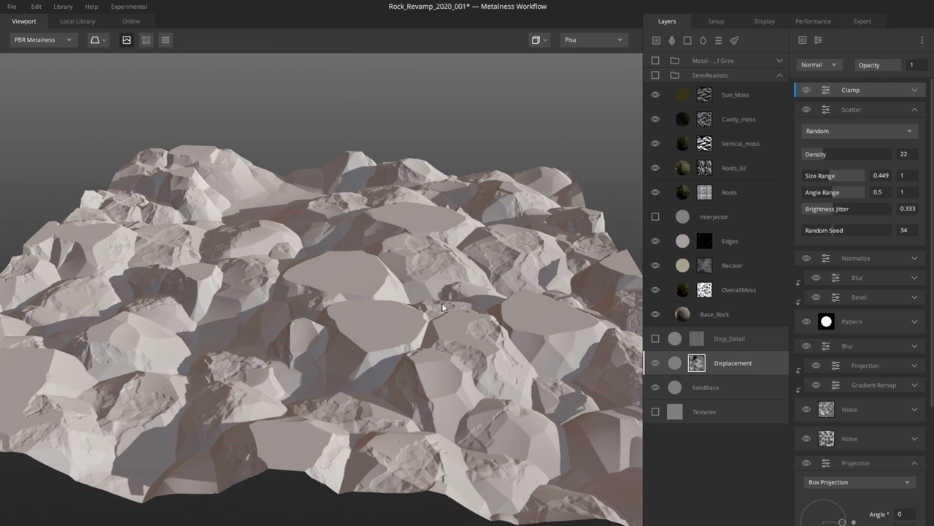
Step: Set the Clamp modifier's opacity to 0.681 and inspect the rocks from above
{"action": "left_click_drag", "start_coordinate": [901, 65], "coordinate": [885, 67]}
{"action": "left_click_drag", "start_coordinate": [190, 379], "coordinate": [378, 326]}
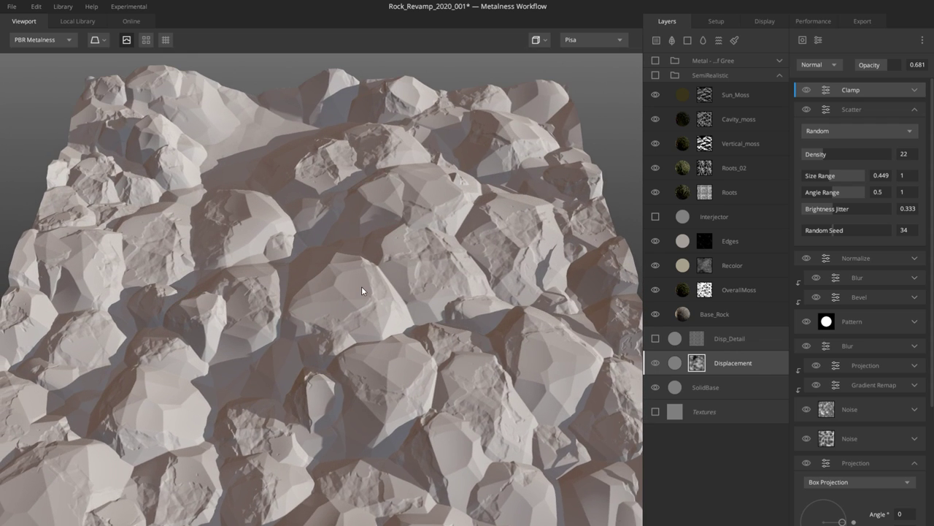
{"action": "right_click_drag", "start_coordinate": [361, 286], "coordinate": [375, 309]}
{"action": "left_click_drag", "start_coordinate": [374, 309], "coordinate": [375, 315]}
{"action": "middle_click_drag", "start_coordinate": [374, 314], "coordinate": [381, 304]}
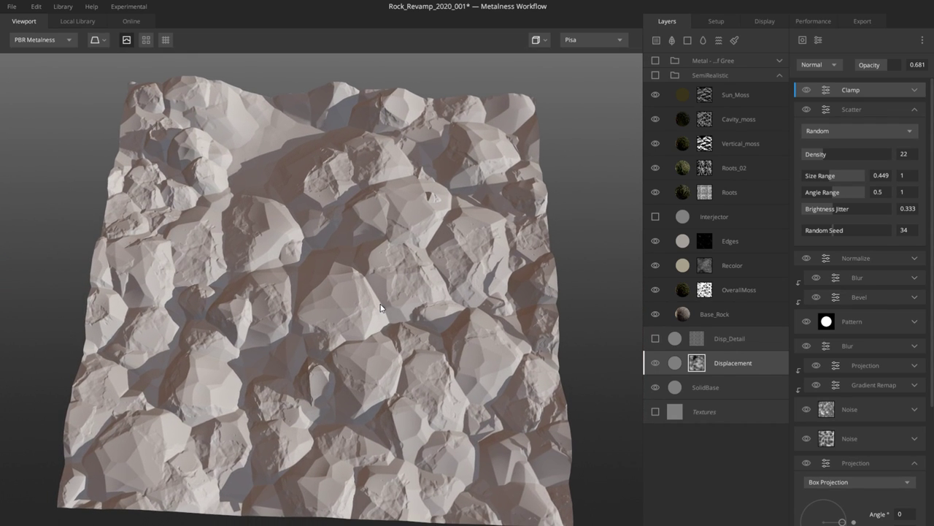
Step: Re-enable the Disp_Detail layer and expand the Map component in its mask
{"action": "left_click", "coordinate": [677, 341]}
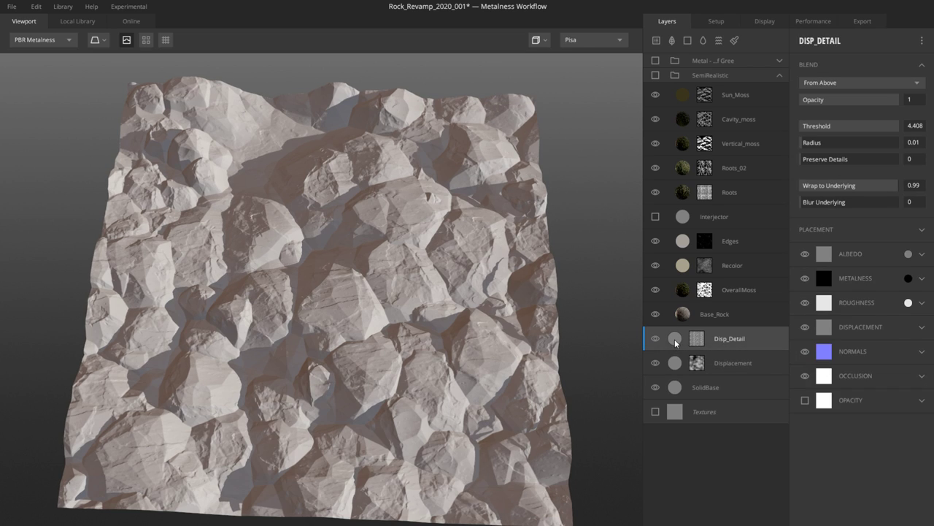
{"action": "left_click", "coordinate": [697, 340]}
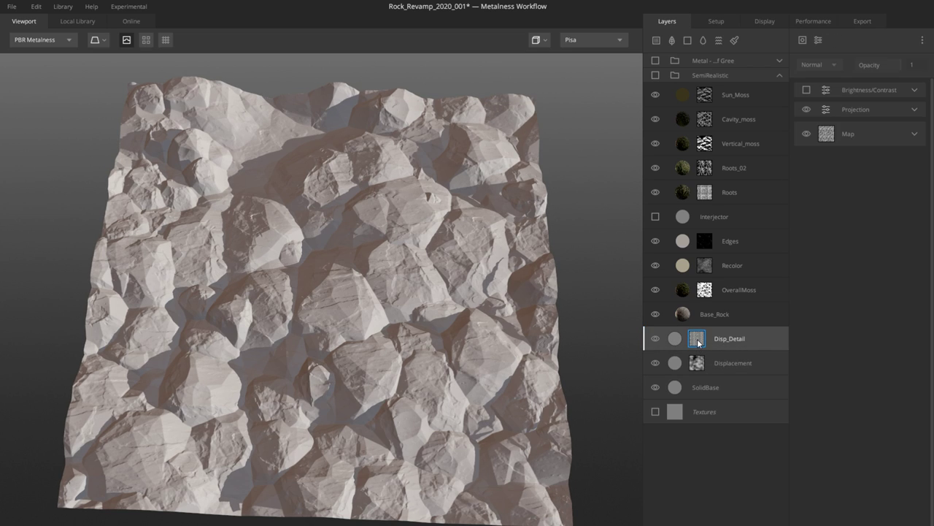
{"action": "left_click", "coordinate": [916, 133]}
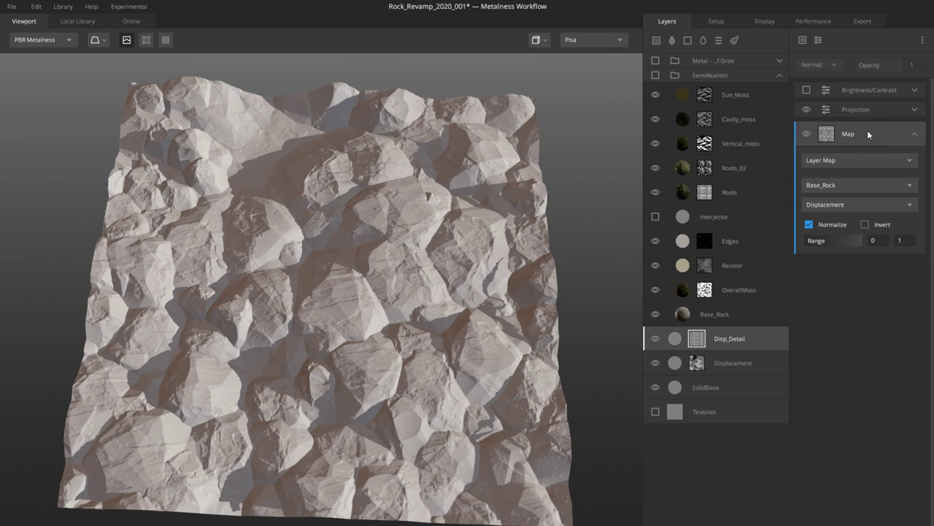
{"action": "mouse_move", "coordinate": [352, 277]}
{"action": "left_mouse_down"}
{"action": "mouse_move", "coordinate": [364, 286]}
{"action": "mouse_move", "coordinate": [352, 290]}
{"action": "left_mouse_up"}
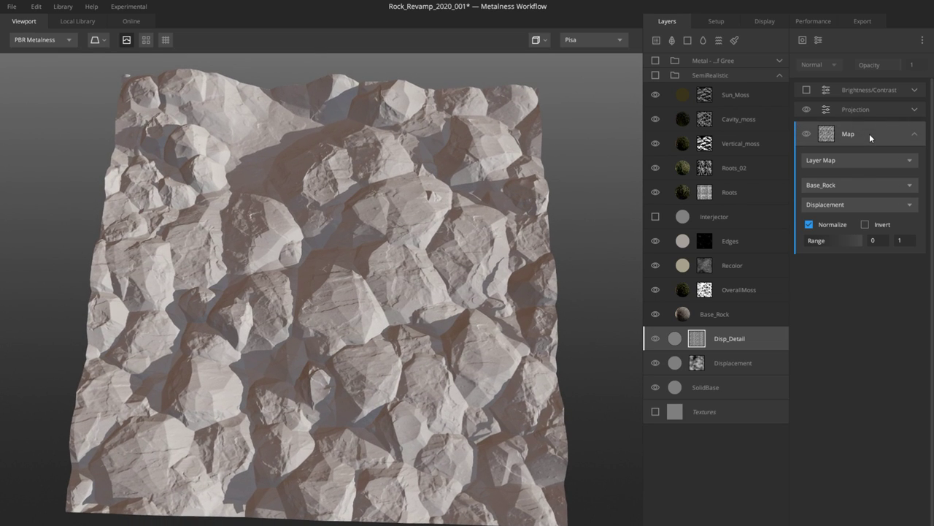
Step: Check the Map component's source options, keep Layer Map, and view the properties of the referenced Base_Rock layer
{"action": "left_click", "coordinate": [841, 161]}
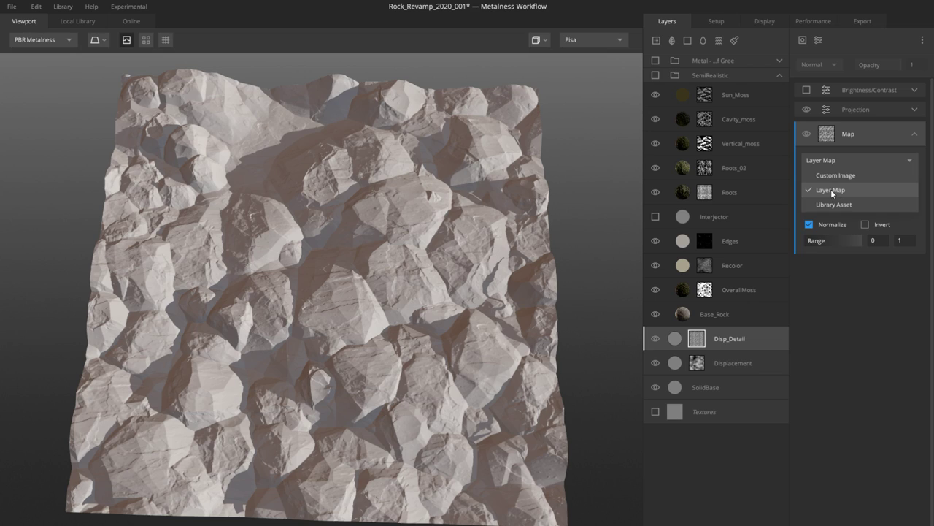
{"action": "left_click", "coordinate": [831, 189]}
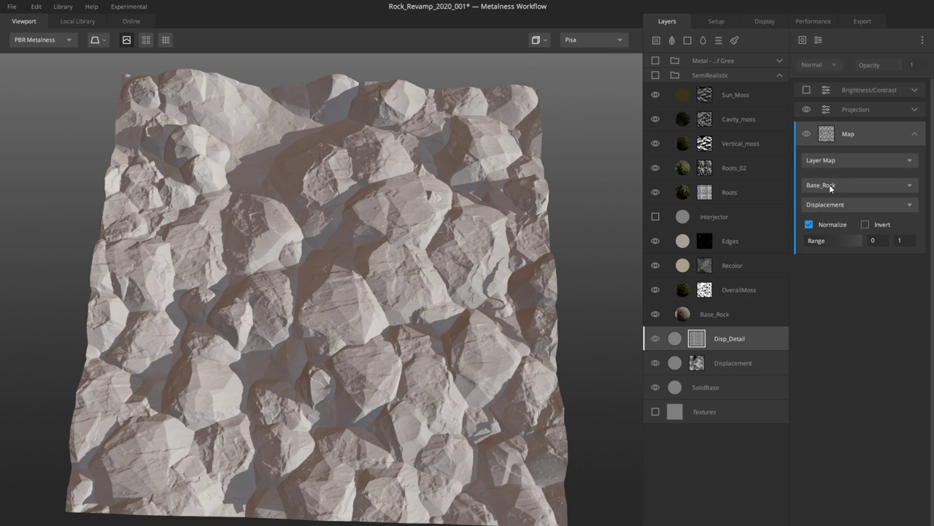
{"action": "left_click", "coordinate": [689, 316]}
{"action": "left_click_drag", "start_coordinate": [688, 318], "coordinate": [863, 276]}
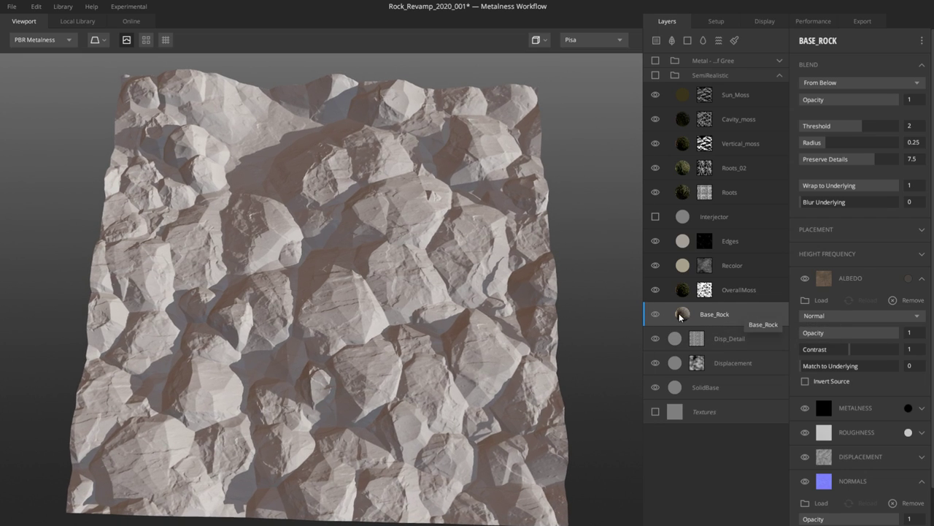
Step: Return to the Disp_Detail mask and examine the channel options of its Map component, keeping Displacement
{"action": "left_click", "coordinate": [682, 341]}
{"action": "left_click", "coordinate": [696, 342]}
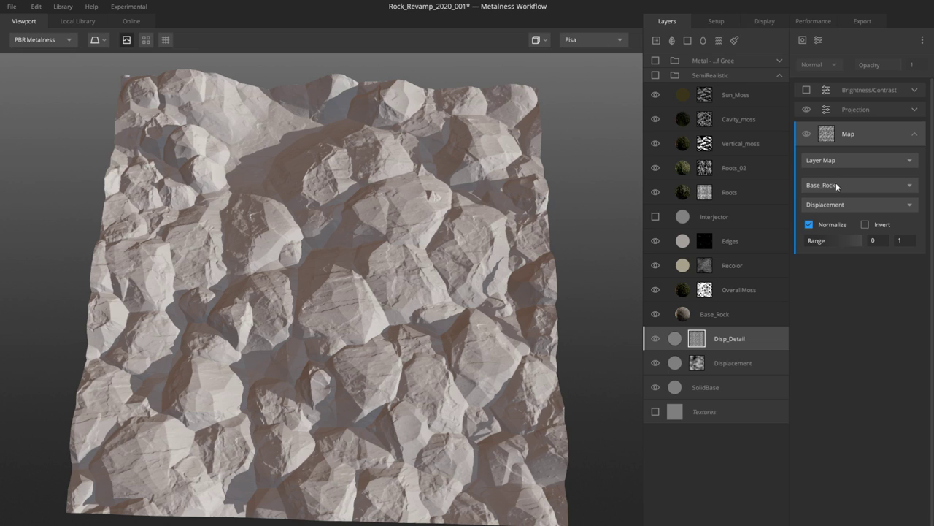
{"action": "left_click", "coordinate": [839, 205]}
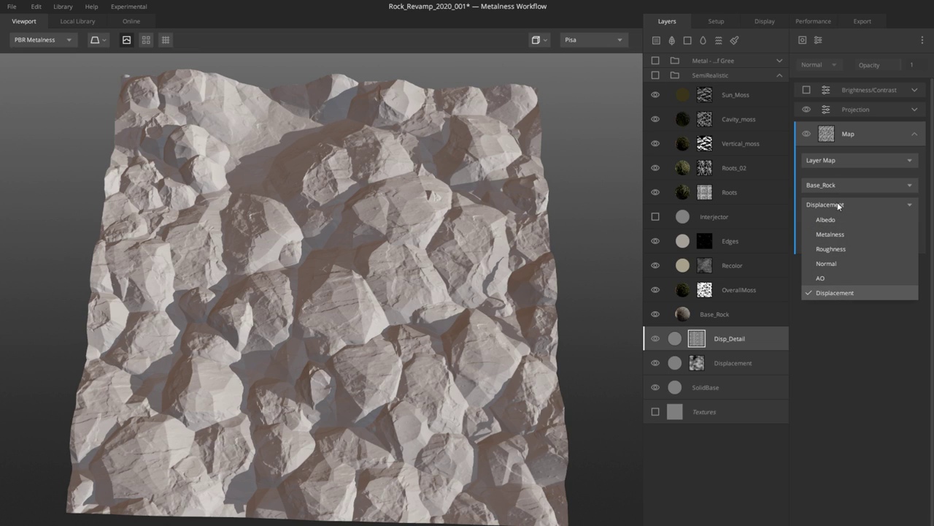
{"action": "left_click", "coordinate": [696, 342]}
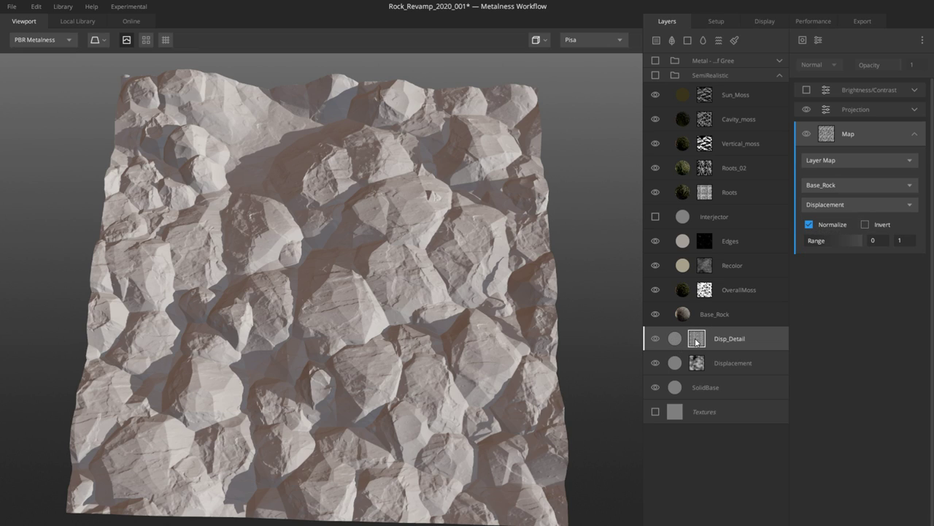
Step: Toggle the Disp_Detail layer off and on to compare the rock surface with and without it
{"action": "left_click", "coordinate": [656, 339]}
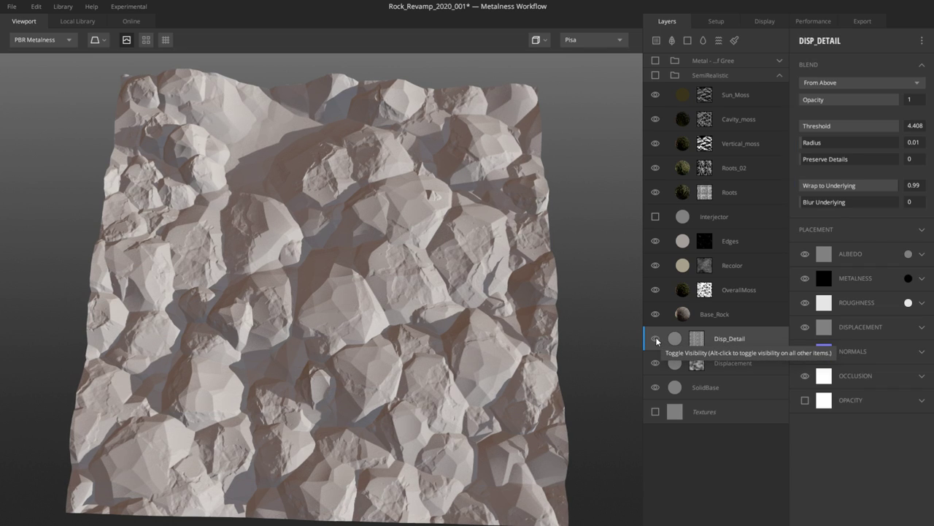
{"action": "left_click", "coordinate": [655, 340]}
{"action": "left_click", "coordinate": [655, 340]}
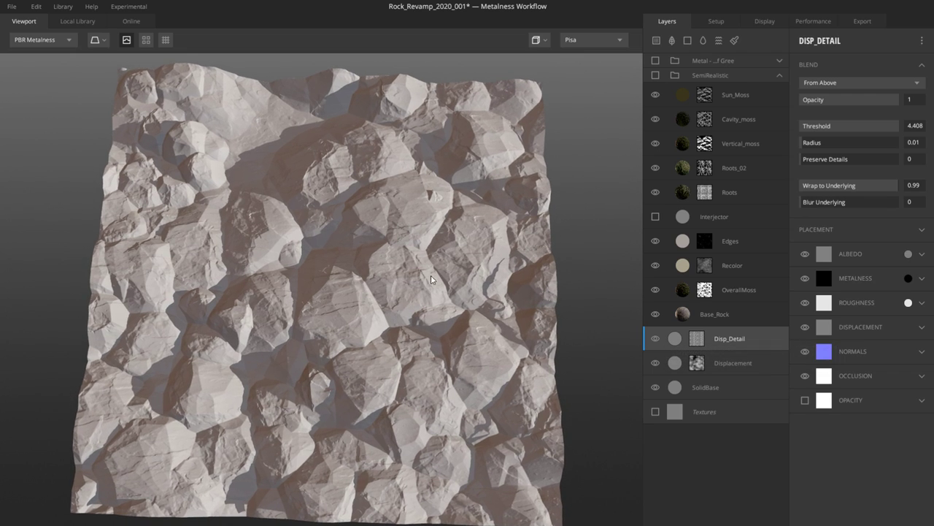
Step: Show the SemiRealistic group and hide its Sun_Moss, Cavity_moss, Vertical_moss, Roots_02 and Roots layers
{"action": "left_click", "coordinate": [655, 76]}
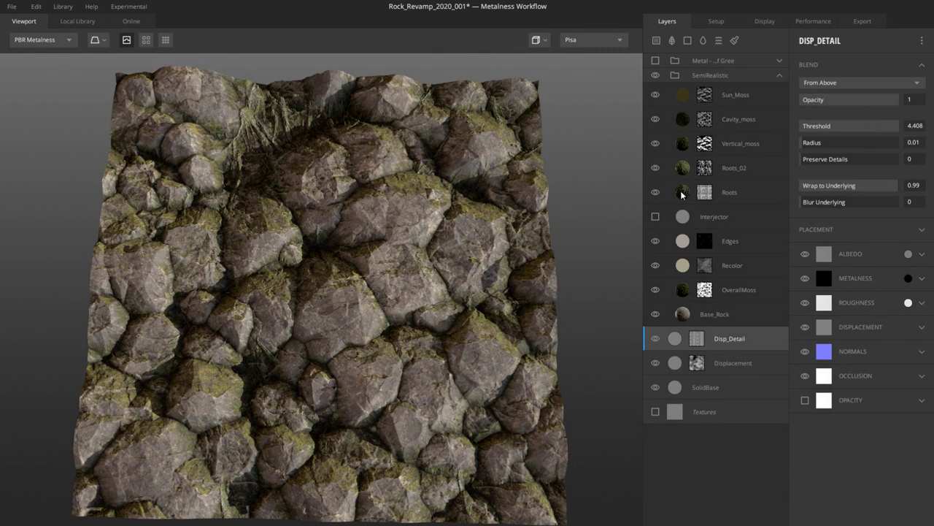
{"action": "left_click", "coordinate": [656, 95]}
{"action": "left_click", "coordinate": [656, 119]}
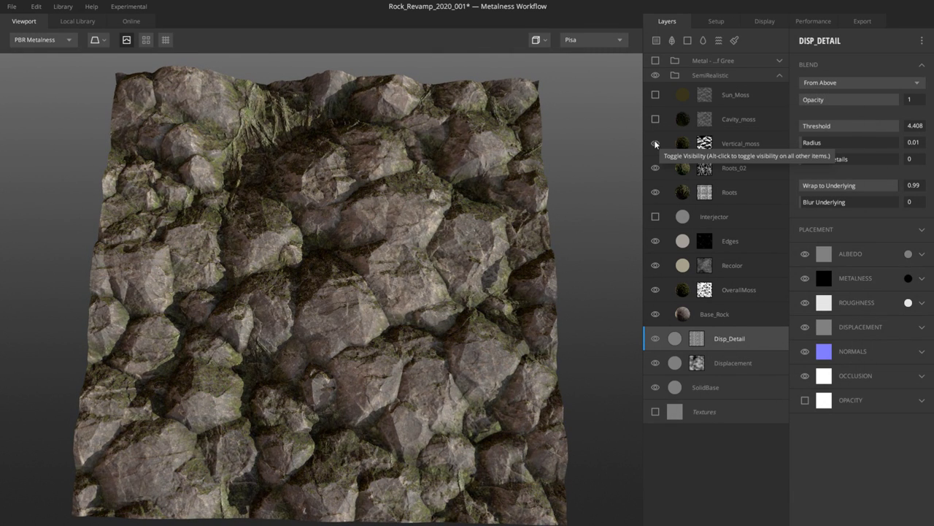
{"action": "left_click", "coordinate": [656, 144]}
{"action": "left_click", "coordinate": [655, 168]}
{"action": "left_click", "coordinate": [656, 192]}
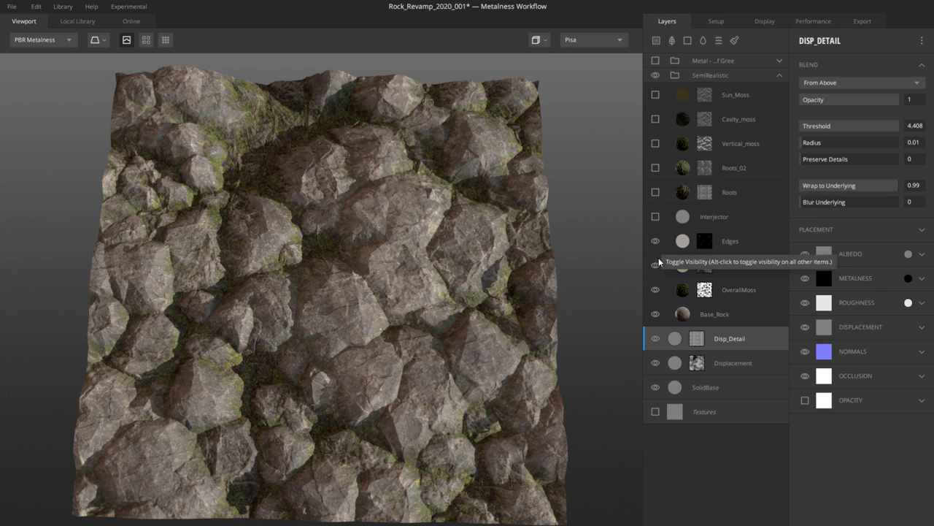
Step: Hide the Edges, Recolor and OverallMoss layers, leaving Base_Rock visible in the SemiRealistic group
{"action": "left_click", "coordinate": [656, 241]}
{"action": "left_click", "coordinate": [655, 265]}
{"action": "left_click", "coordinate": [656, 290]}
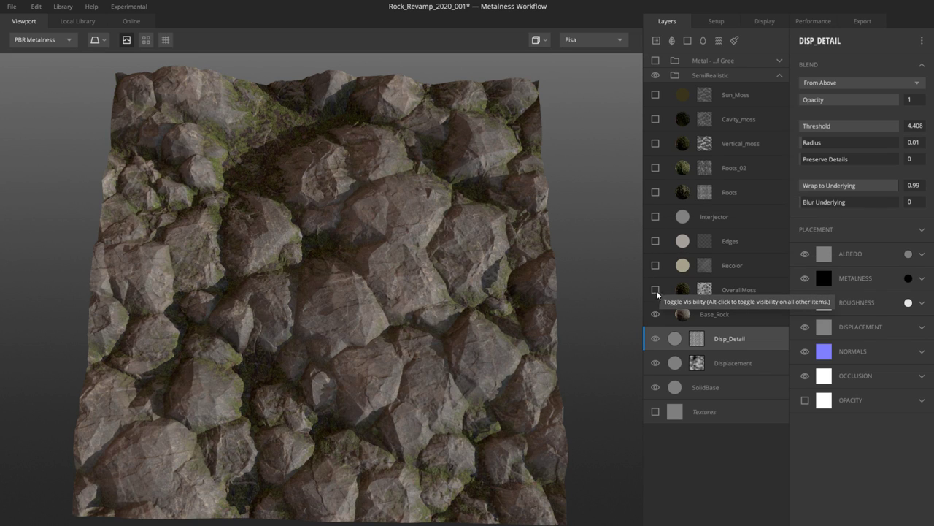
Step: Select the Base_Rock layer and examine the rock surface in the Albedo view, ending in PBR Metalness
{"action": "left_click", "coordinate": [697, 315]}
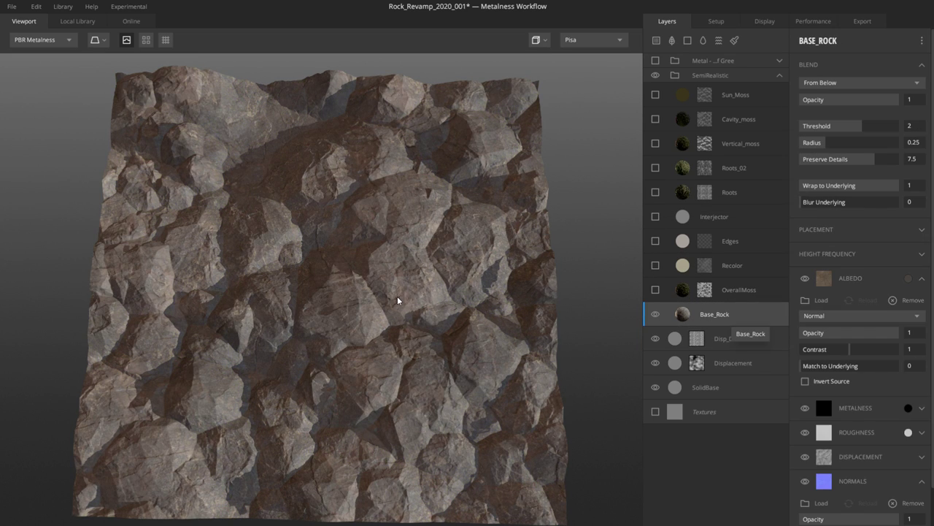
{"action": "mouse_move", "coordinate": [397, 296]}
{"action": "left_mouse_down"}
{"action": "mouse_move", "coordinate": [406, 307]}
{"action": "mouse_move", "coordinate": [406, 294]}
{"action": "left_mouse_up"}
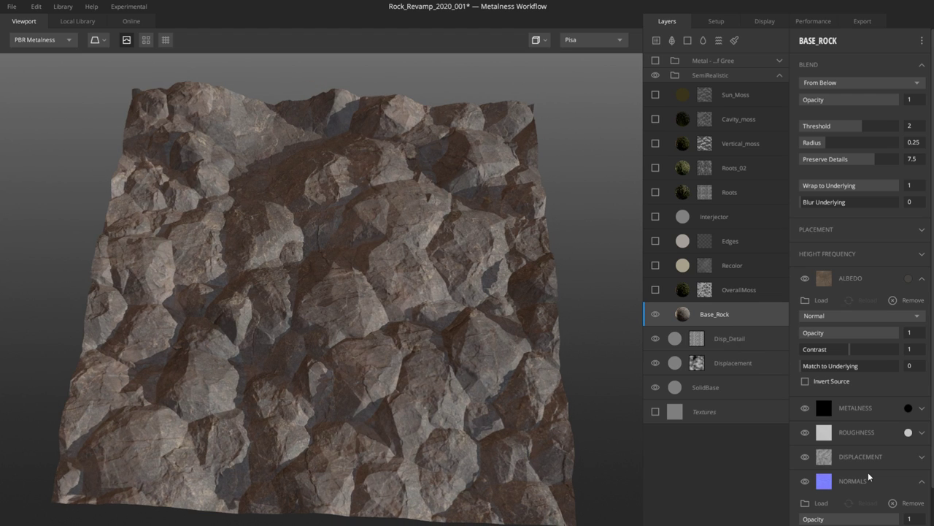
{"action": "left_click_drag", "start_coordinate": [360, 284], "coordinate": [390, 334]}
{"action": "key", "text": "2"}
{"action": "scroll", "coordinate": [358, 291], "scroll_direction": "up", "scroll_amount": 1}
{"action": "scroll", "coordinate": [356, 326], "scroll_direction": "down", "scroll_amount": 2}
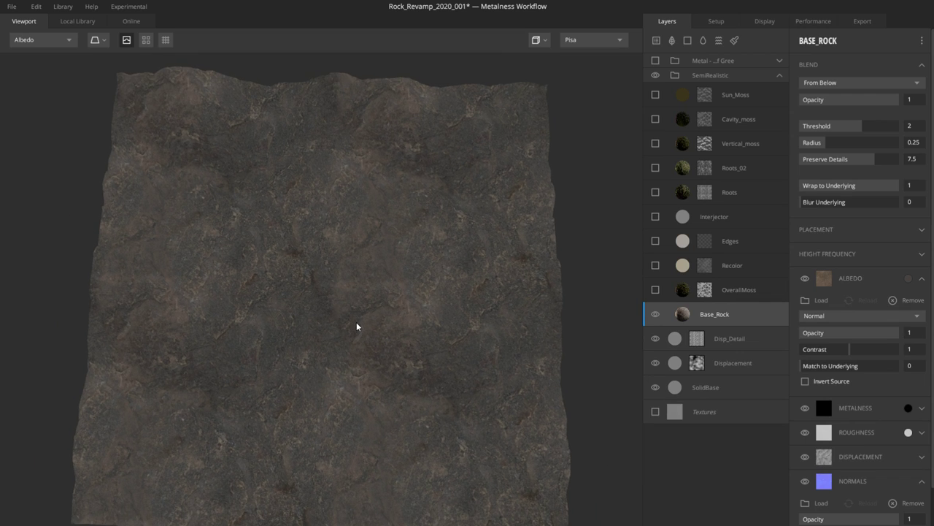
{"action": "key", "text": "1"}
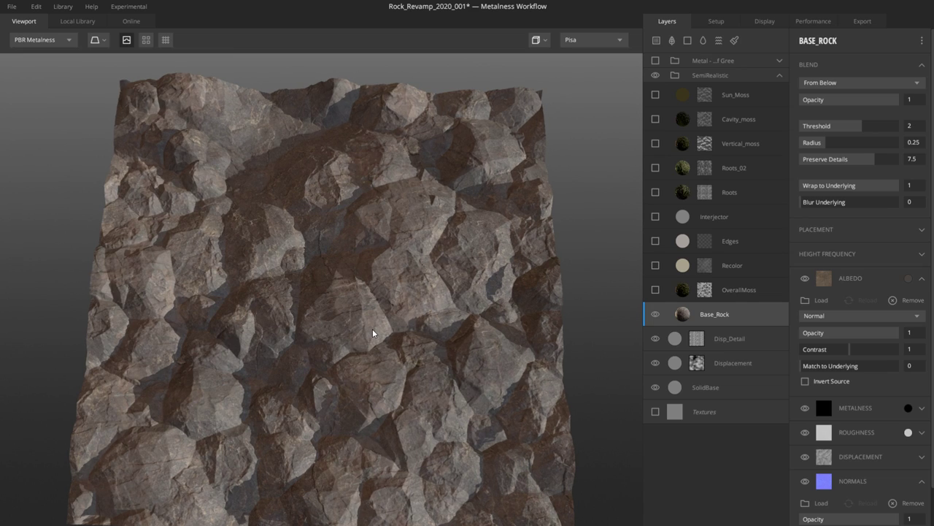
Step: Show the OverallMoss layer and examine the Curvature, Blur and Brightness/Contrast components of its mask
{"action": "left_click", "coordinate": [655, 293]}
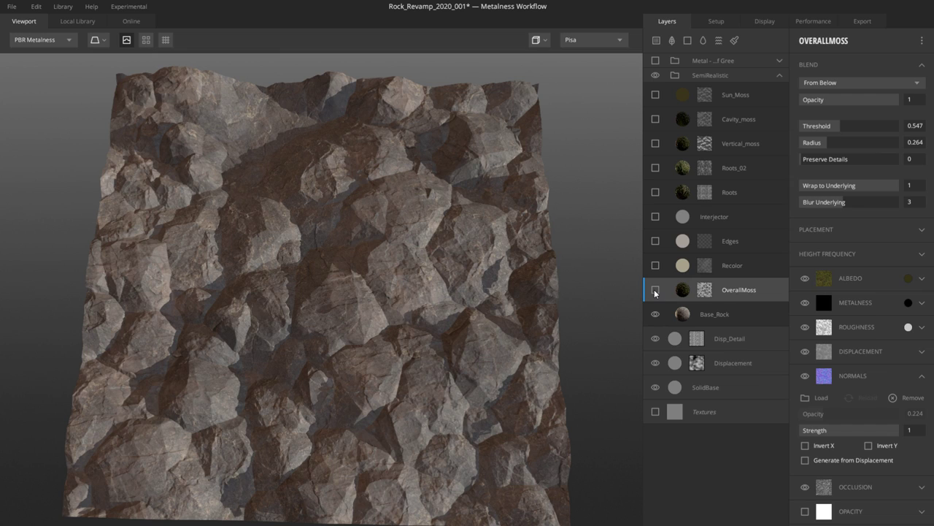
{"action": "left_click", "coordinate": [655, 293]}
{"action": "left_click", "coordinate": [704, 290]}
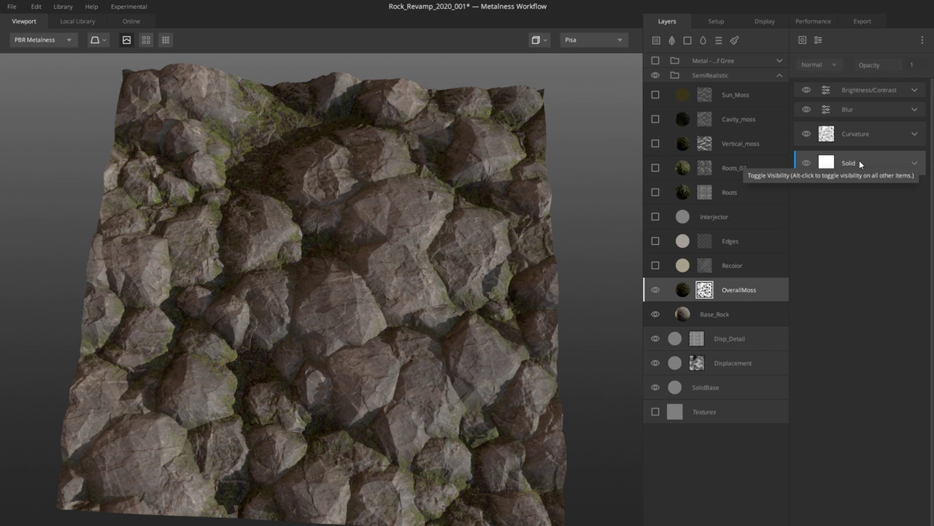
{"action": "left_click", "coordinate": [858, 137]}
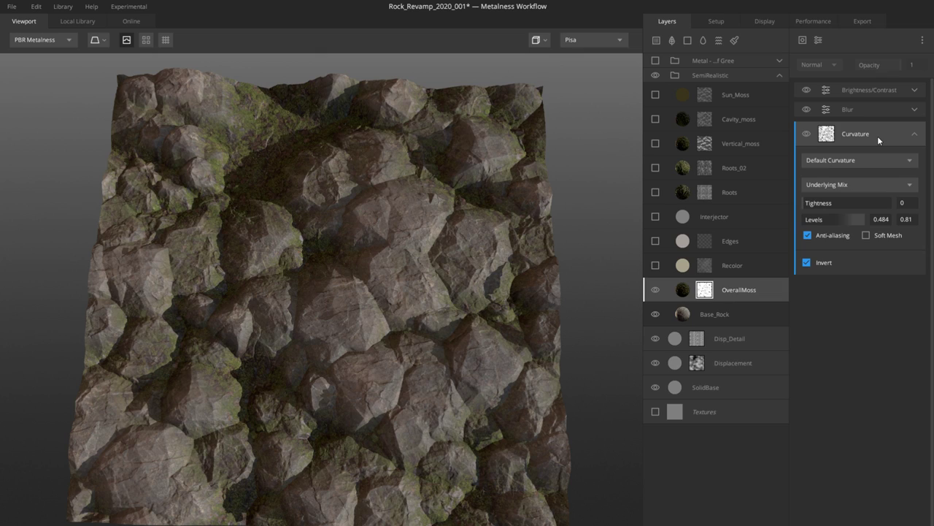
{"action": "mouse_move", "coordinate": [845, 222]}
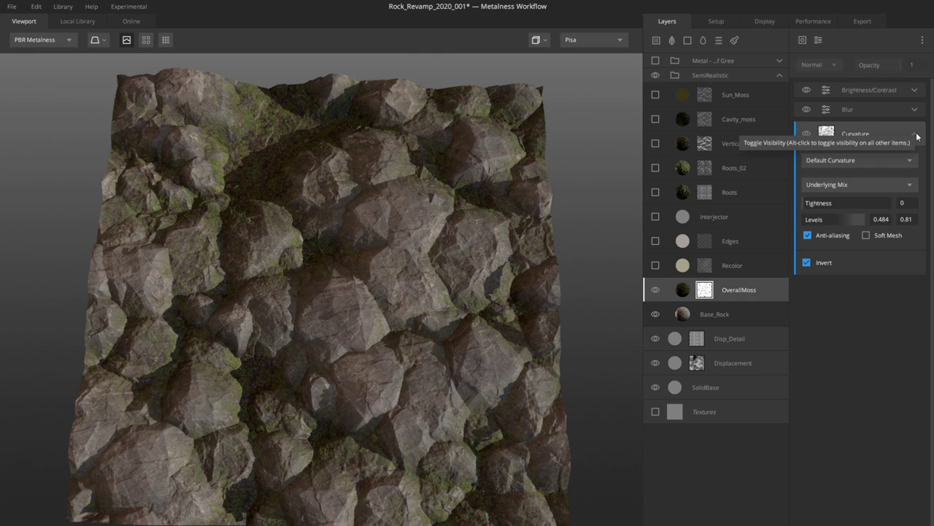
{"action": "left_click", "coordinate": [870, 108]}
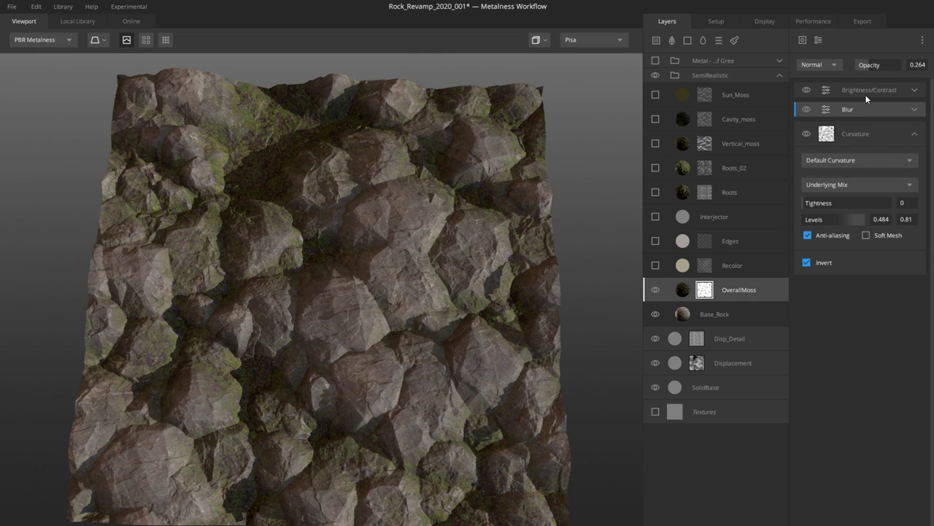
{"action": "left_click", "coordinate": [867, 96]}
Step: Show the Recolor layer and display the surface in the Albedo view
{"action": "left_click", "coordinate": [656, 265]}
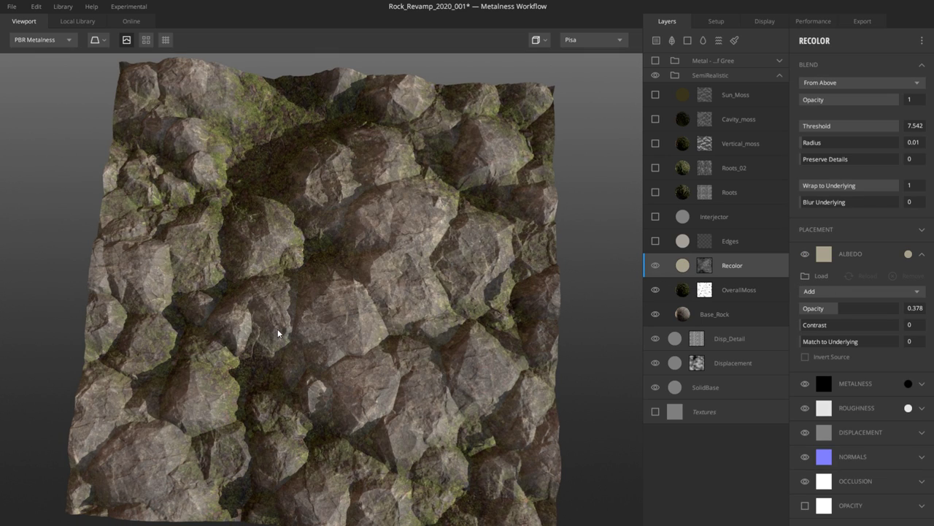
{"action": "key", "text": "c"}
{"action": "left_click_drag", "start_coordinate": [277, 328], "coordinate": [284, 325], "text": "alt"}
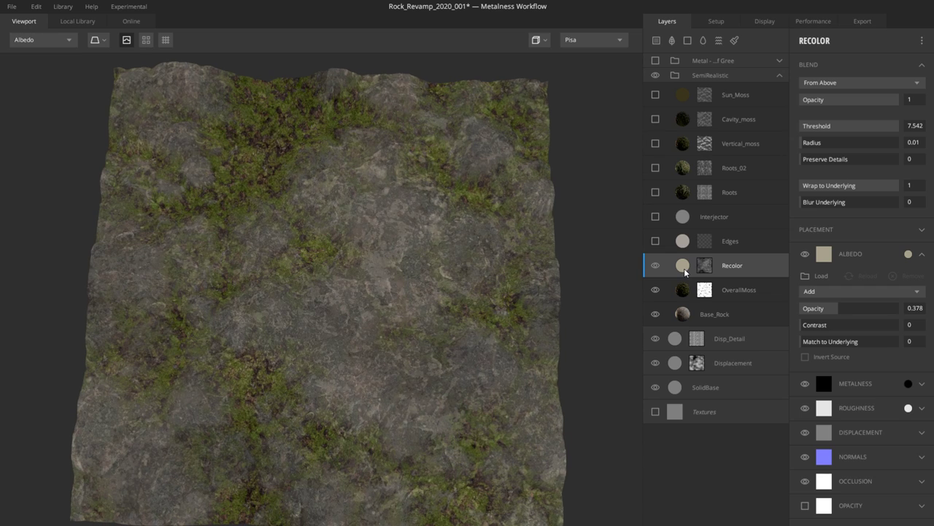
Step: Examine the Recolor layer's mask stack with the Frost map and Box Projection settings expanded
{"action": "left_click", "coordinate": [704, 267]}
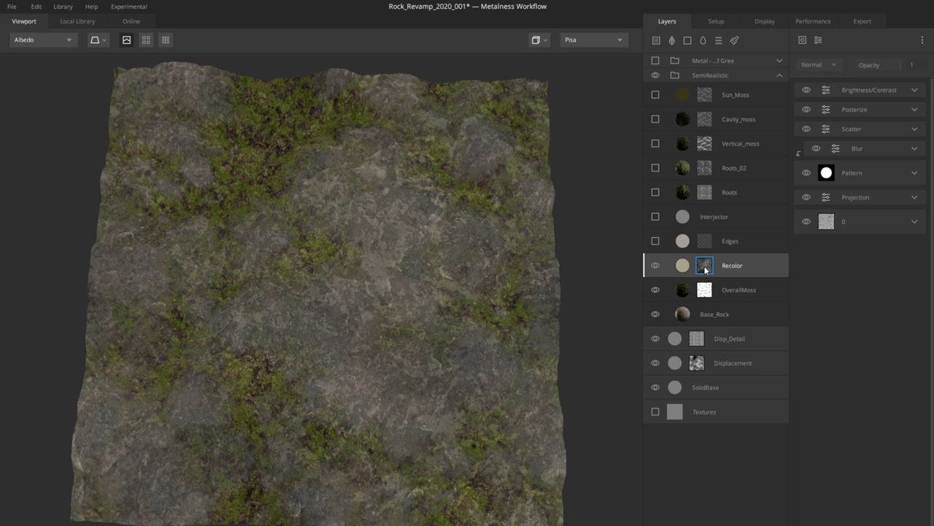
{"action": "left_click_drag", "start_coordinate": [386, 293], "coordinate": [385, 282], "text": "alt"}
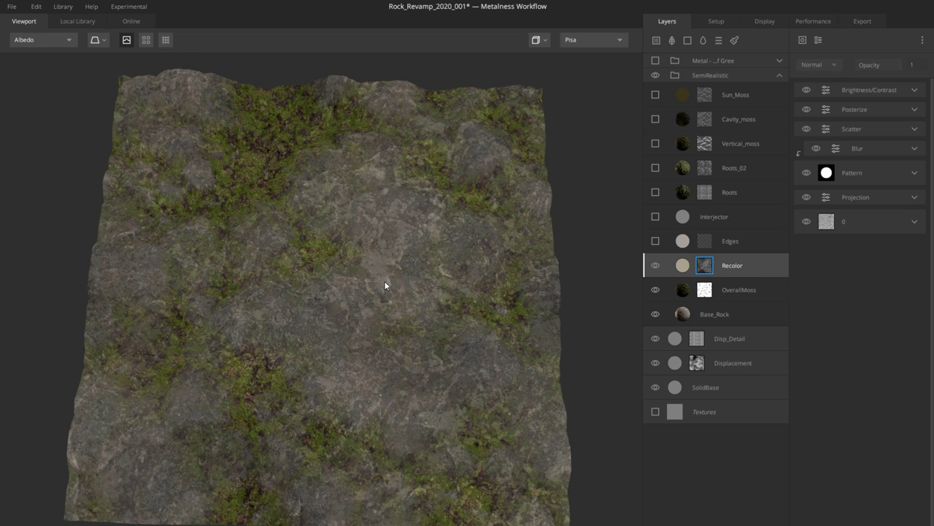
{"action": "left_click", "coordinate": [915, 221]}
{"action": "left_click", "coordinate": [915, 199]}
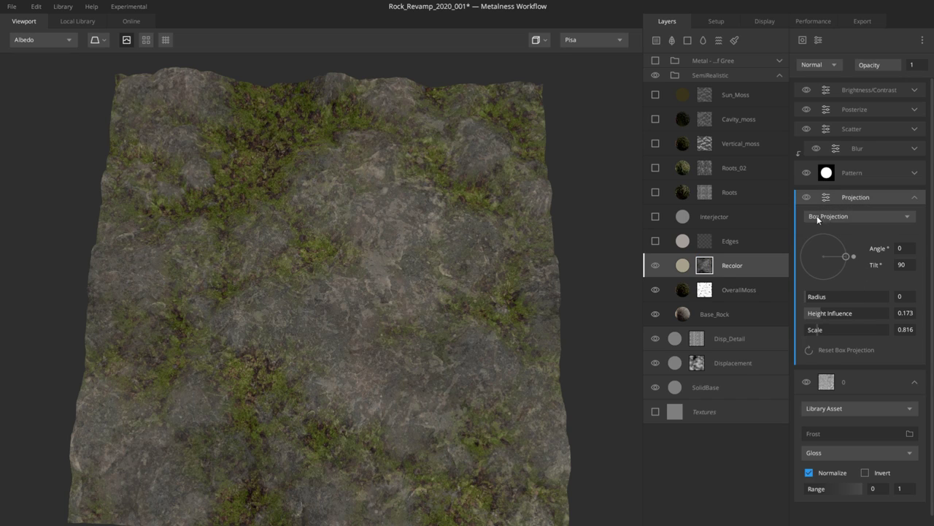
{"action": "left_click_drag", "start_coordinate": [309, 313], "coordinate": [330, 324]}
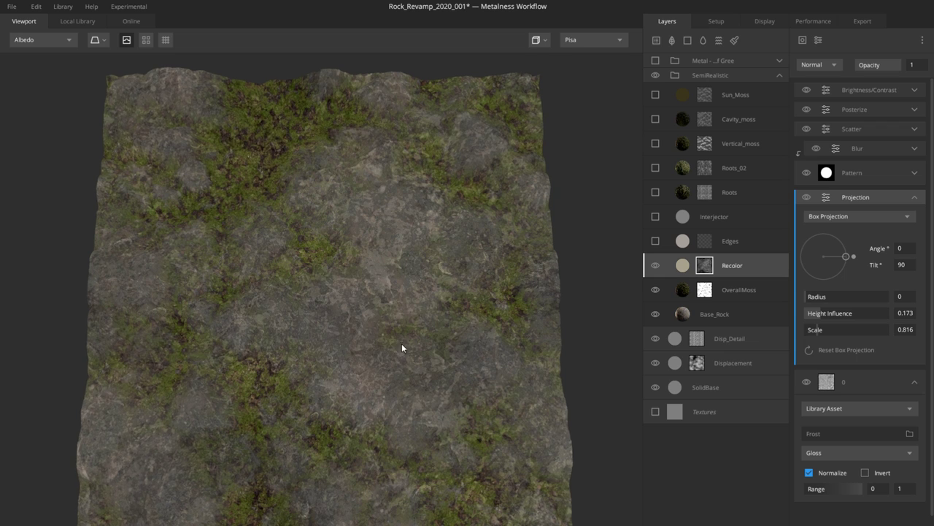
{"action": "left_click_drag", "start_coordinate": [402, 348], "coordinate": [365, 354]}
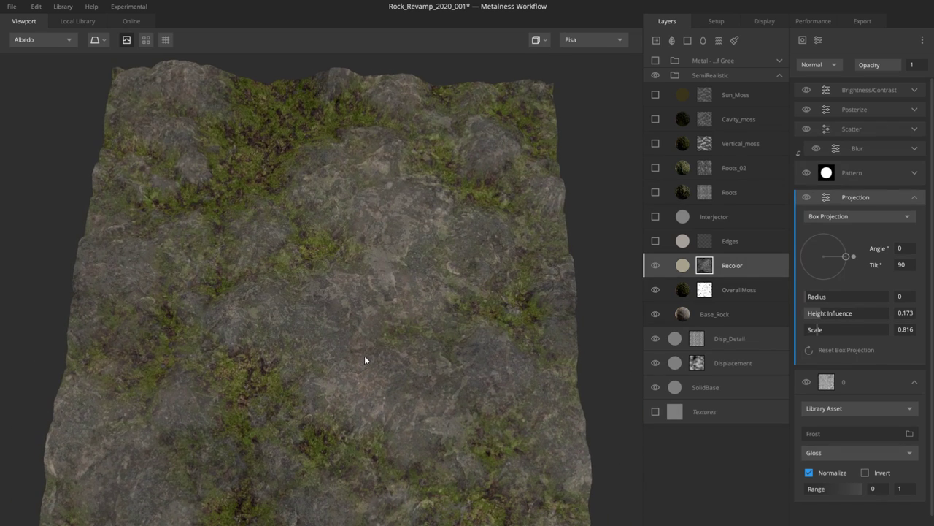
Step: Change the preview mesh to a cylinder and display it in PBR Metalness
{"action": "left_click", "coordinate": [96, 39]}
{"action": "mouse_move", "coordinate": [93, 111]}
{"action": "left_click", "coordinate": [174, 126]}
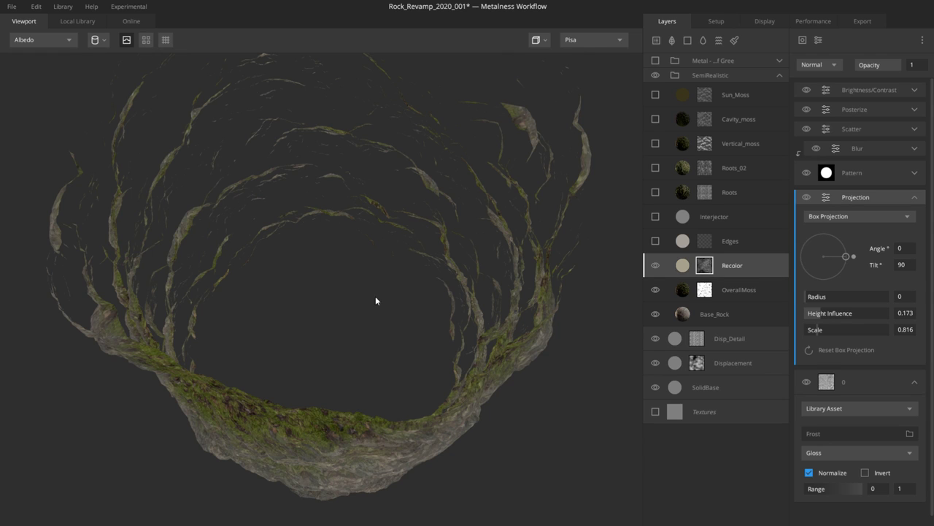
{"action": "key", "text": "1"}
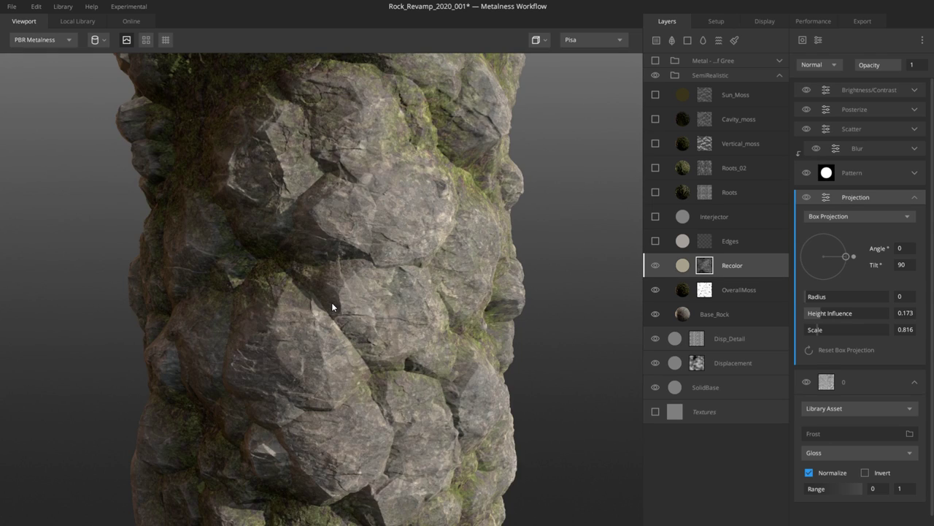
{"action": "left_click_drag", "start_coordinate": [332, 303], "coordinate": [372, 331]}
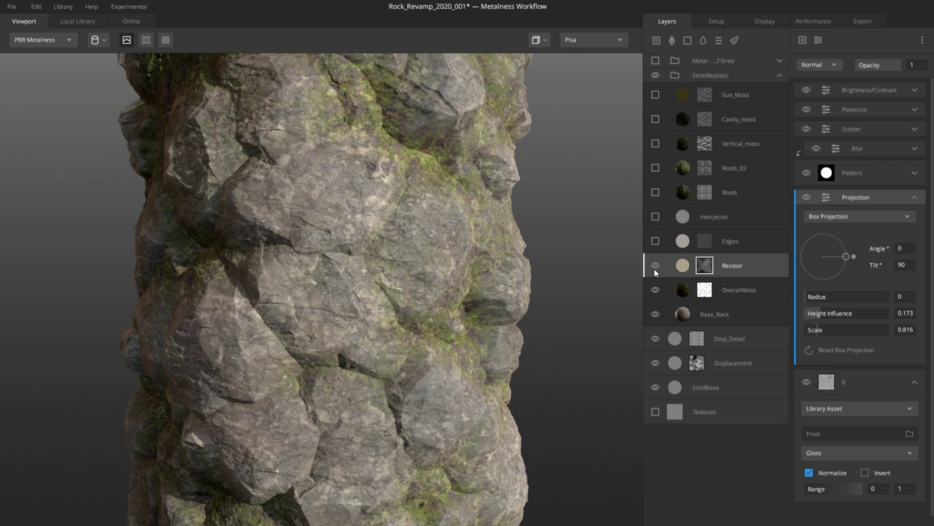
Step: Toggle the Recolor layer off and on to compare the rock colour on the cylinder
{"action": "left_click", "coordinate": [655, 266]}
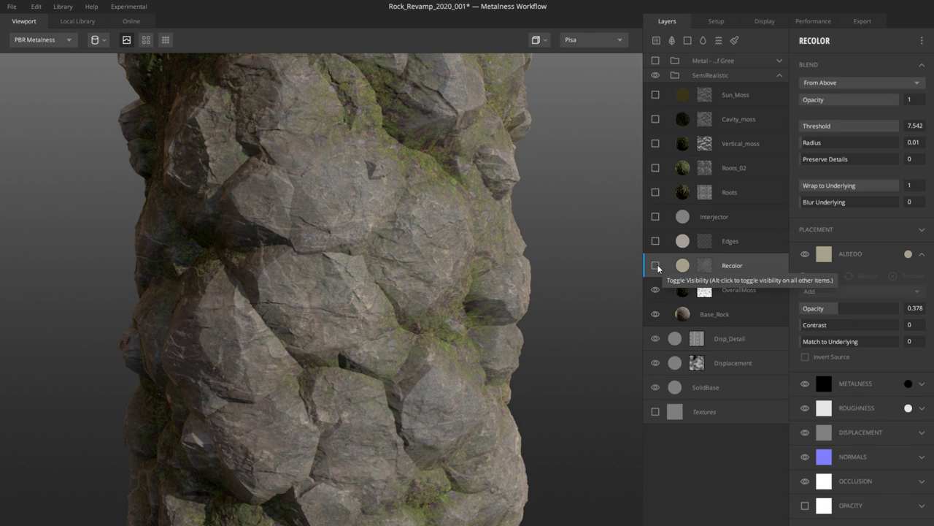
{"action": "left_click", "coordinate": [654, 266]}
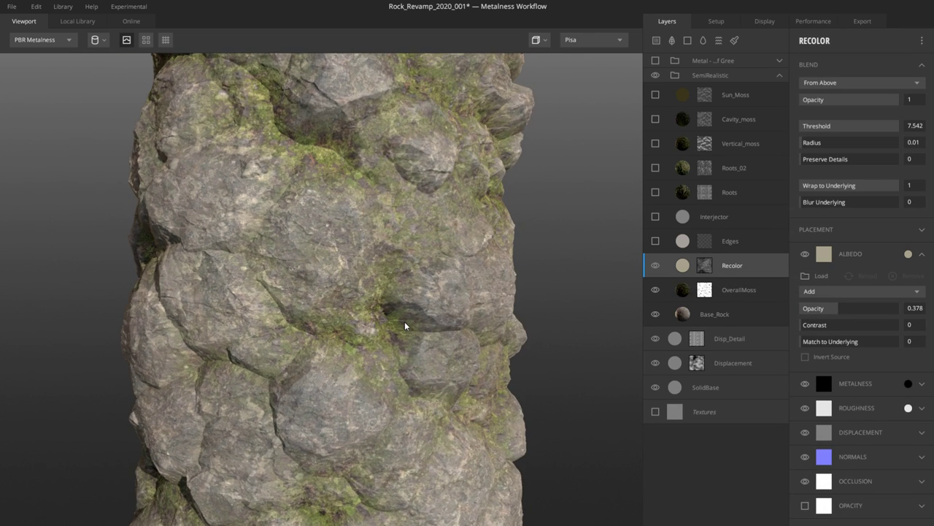
{"action": "left_click_drag", "start_coordinate": [407, 324], "coordinate": [387, 302]}
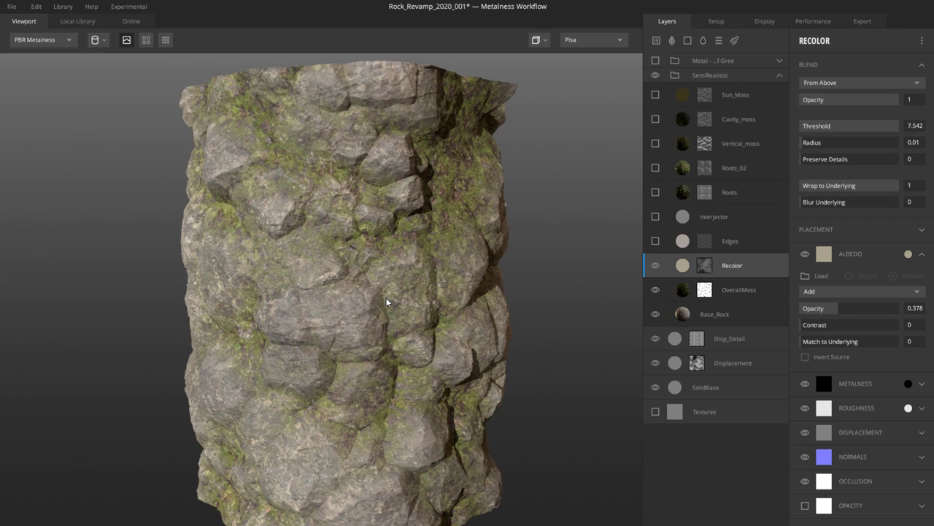
Step: Display the Recolor layer's mask and hide its Brightness/Contrast, Posterize, Scatter, Blur, Pattern and Projection components, leaving only the Frost map
{"action": "key", "text": "m"}
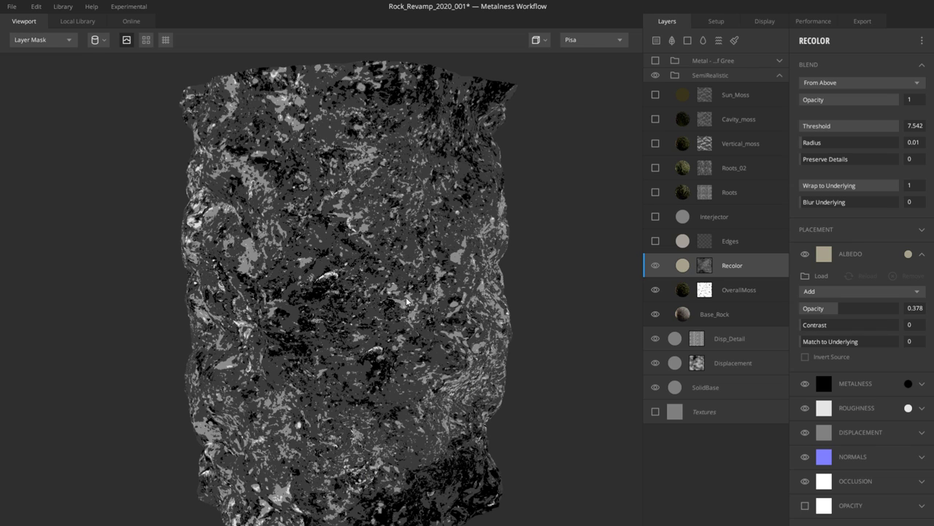
{"action": "left_click", "coordinate": [704, 267]}
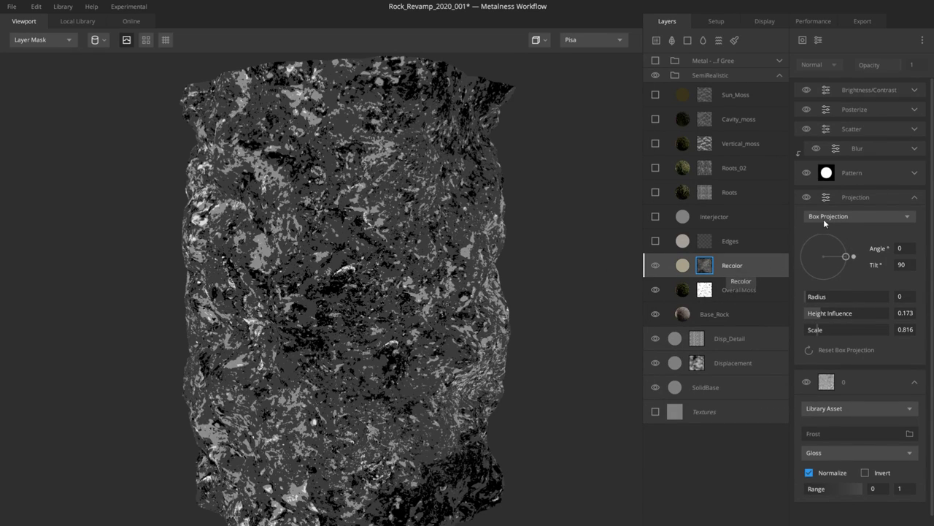
{"action": "left_click", "coordinate": [808, 90]}
{"action": "left_click", "coordinate": [807, 109]}
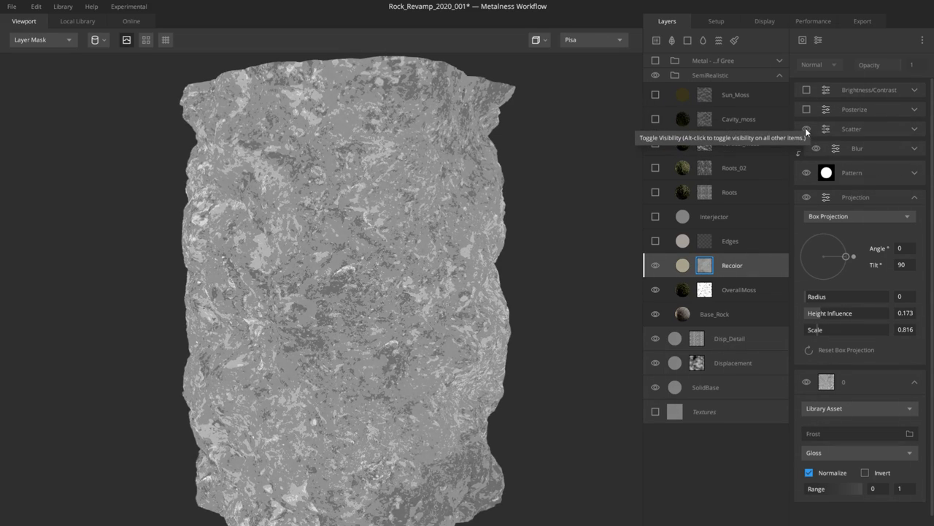
{"action": "left_click", "coordinate": [807, 130]}
{"action": "left_click", "coordinate": [817, 148]}
{"action": "left_click", "coordinate": [807, 172]}
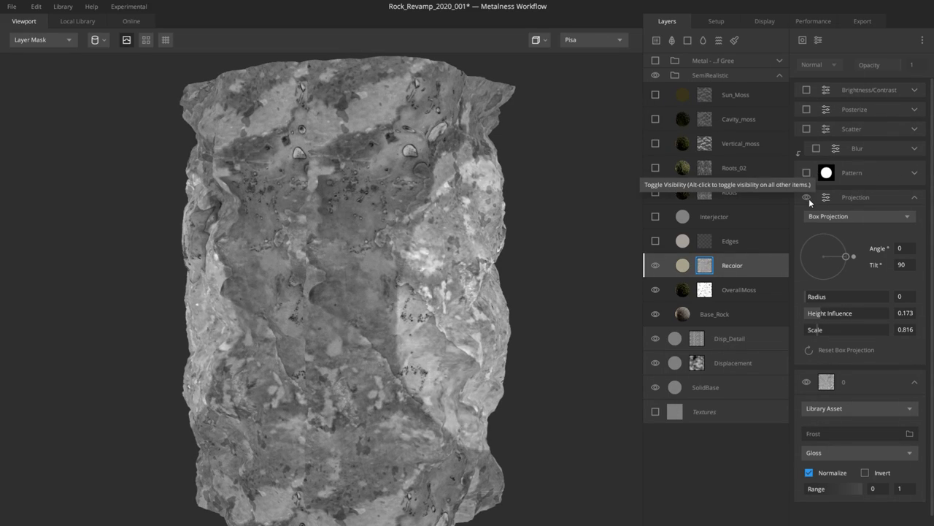
{"action": "left_click", "coordinate": [808, 197]}
{"action": "left_click", "coordinate": [913, 199]}
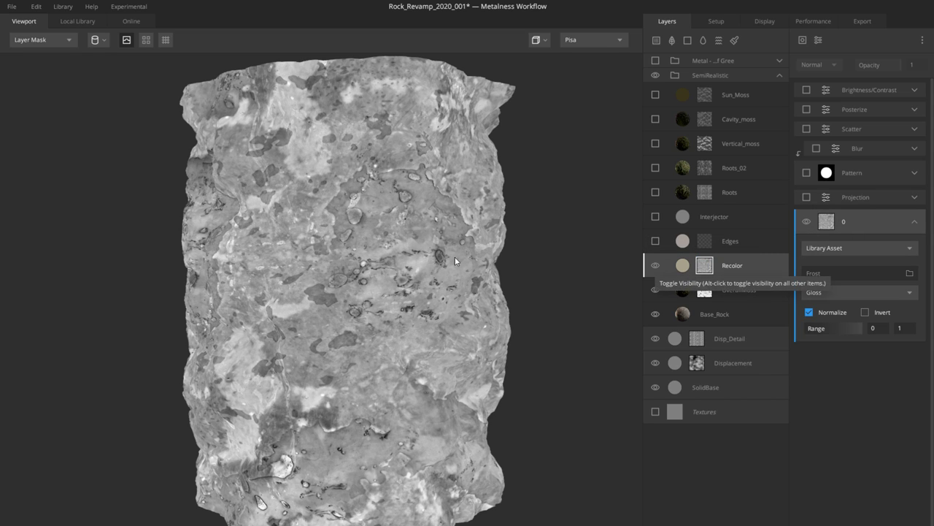
{"action": "left_click_drag", "start_coordinate": [456, 260], "coordinate": [447, 294]}
{"action": "middle_click_drag", "start_coordinate": [448, 293], "coordinate": [438, 280]}
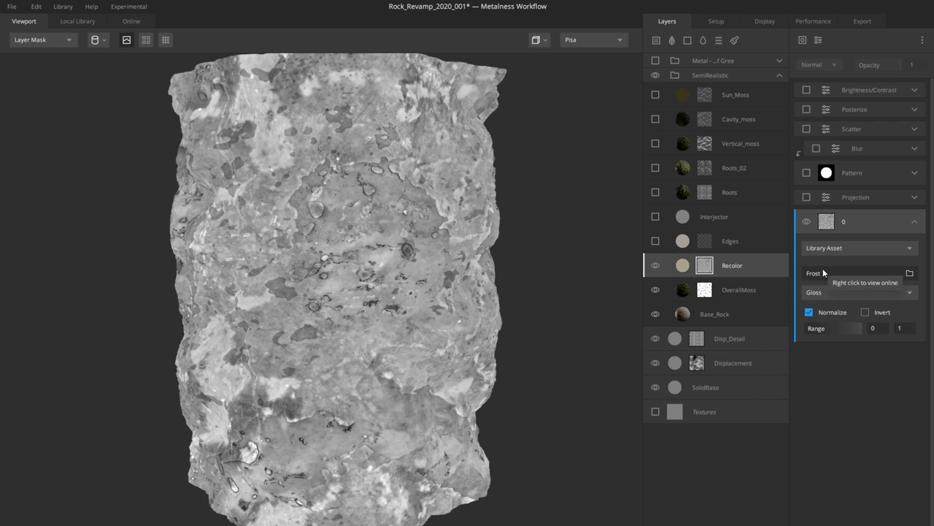
Step: Filter the local library to Imperfection assets to view candidate mask maps, and return to the viewport
{"action": "left_click", "coordinate": [910, 273]}
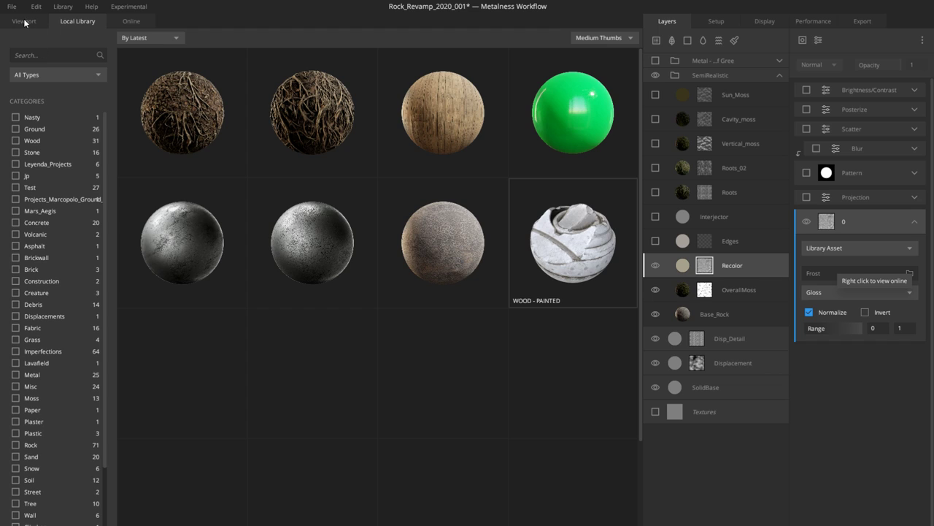
{"action": "left_click", "coordinate": [38, 75]}
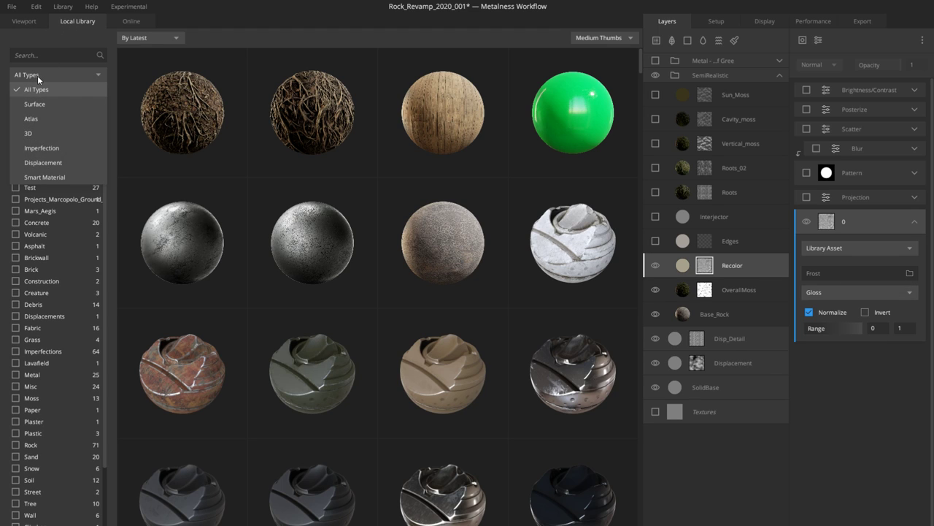
{"action": "left_click", "coordinate": [47, 148]}
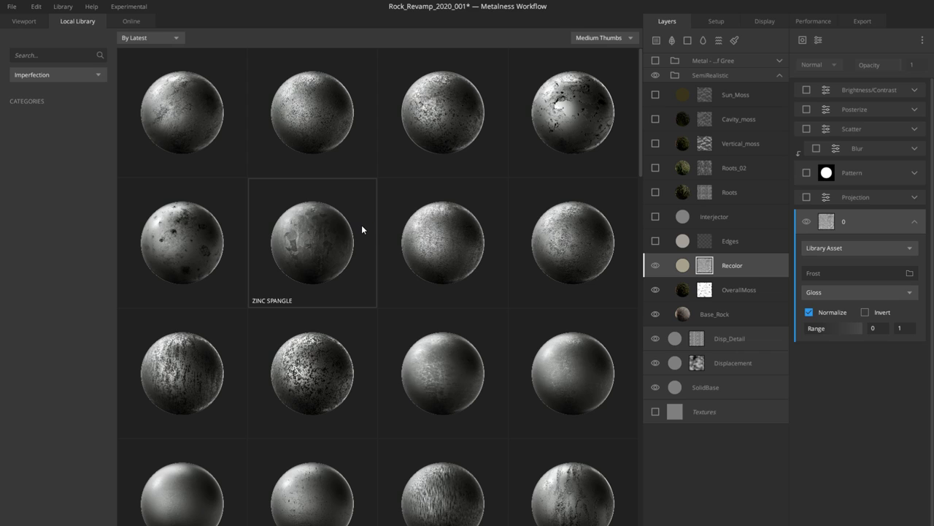
{"action": "left_click", "coordinate": [22, 21]}
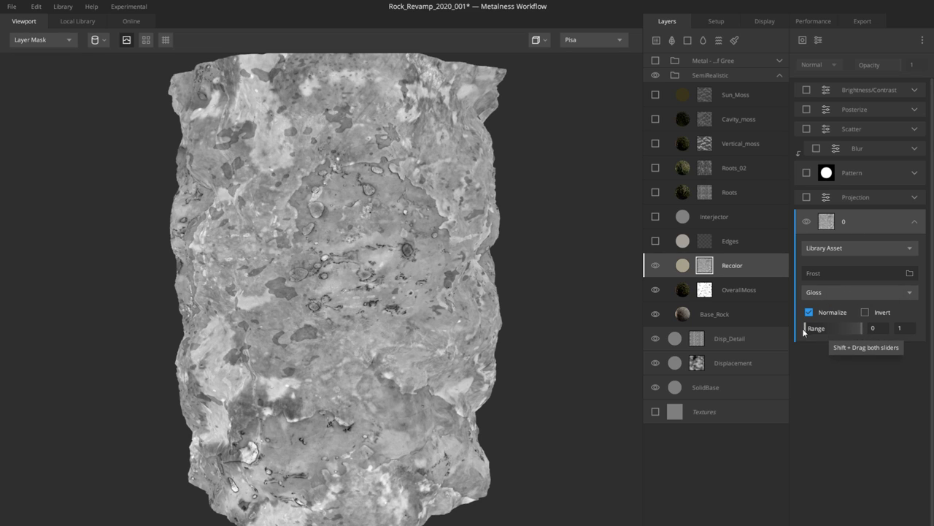
Step: Show the Projection modifier with its settings expanded and the Pattern component in the Recolor mask
{"action": "left_click", "coordinate": [806, 197]}
{"action": "left_click", "coordinate": [916, 197]}
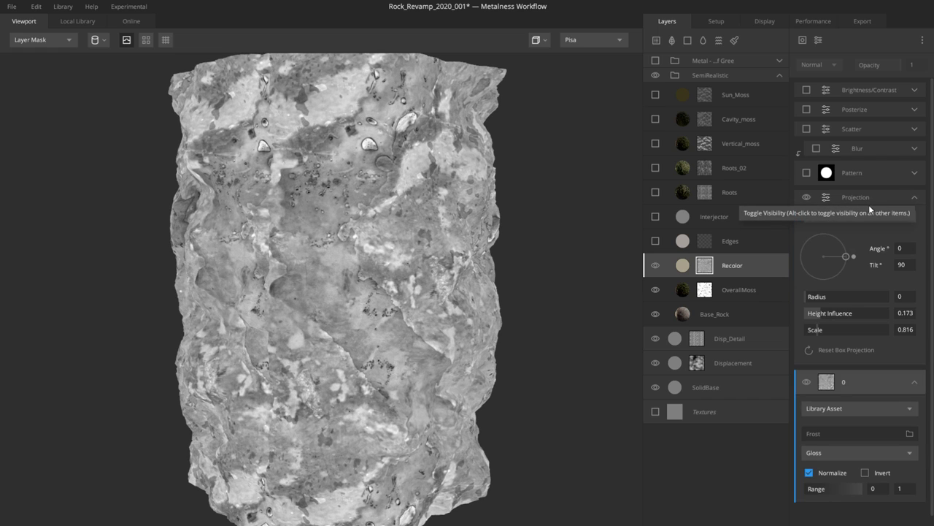
{"action": "left_click_drag", "start_coordinate": [401, 309], "coordinate": [371, 293]}
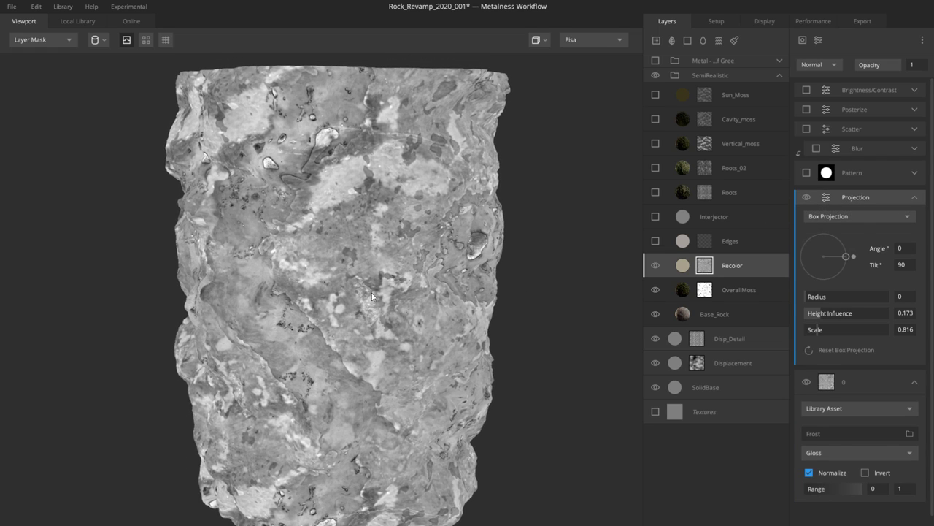
{"action": "left_click", "coordinate": [857, 176]}
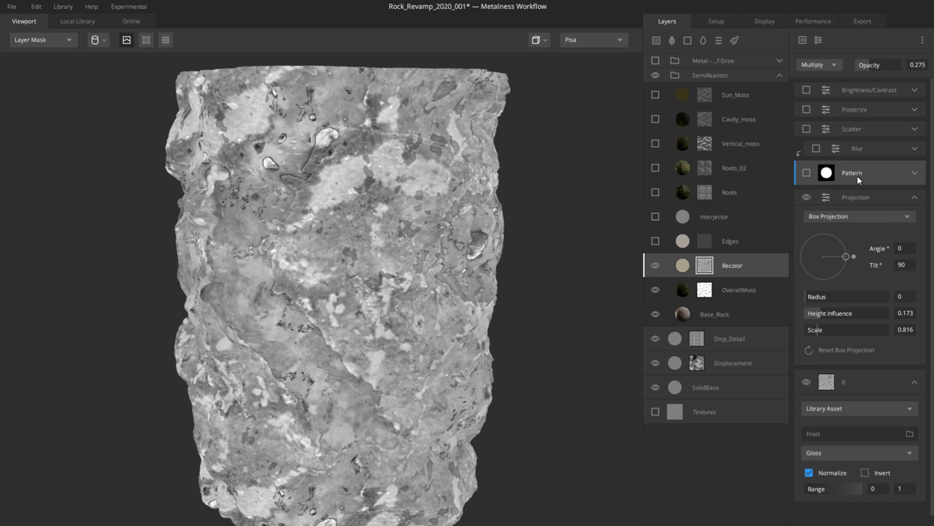
{"action": "left_click", "coordinate": [807, 173]}
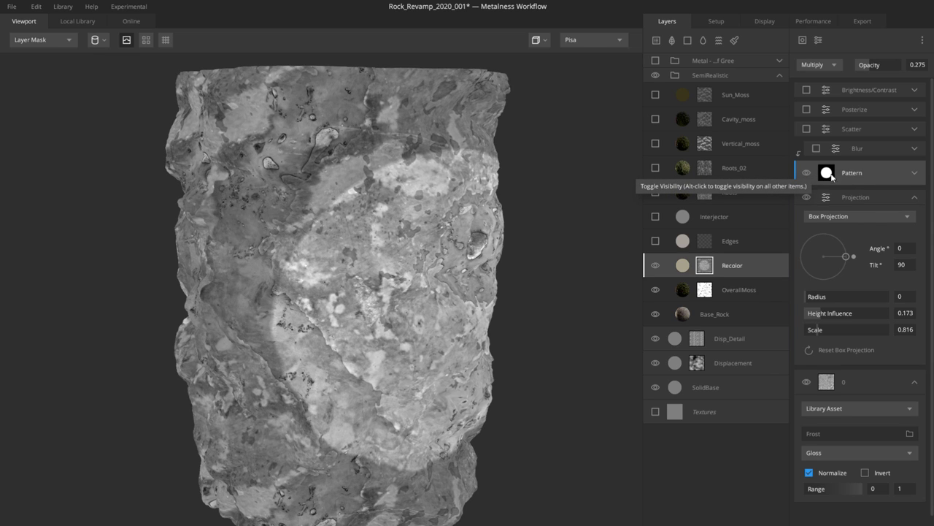
Step: Show the Blur and Scatter modifiers in the Recolor mask, with the Scatter settings expanded
{"action": "left_click", "coordinate": [816, 149]}
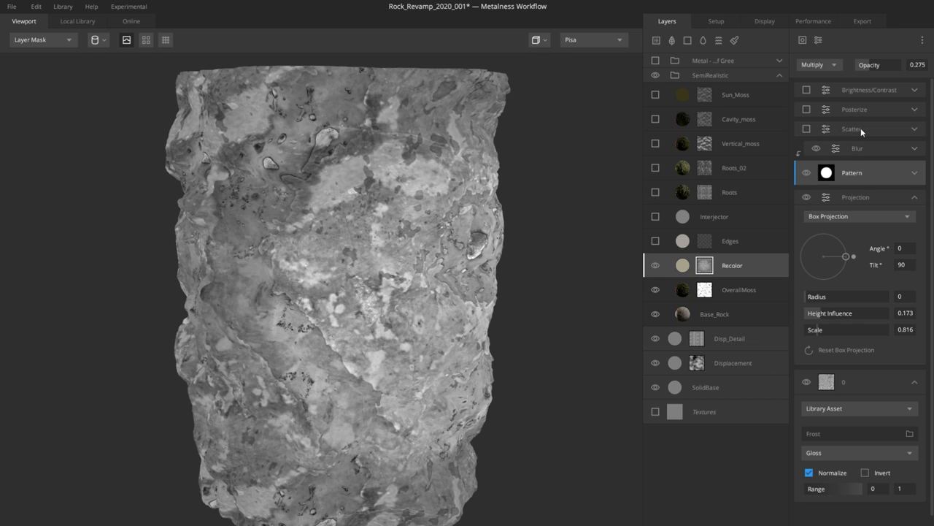
{"action": "left_click", "coordinate": [914, 128]}
{"action": "left_click", "coordinate": [808, 129]}
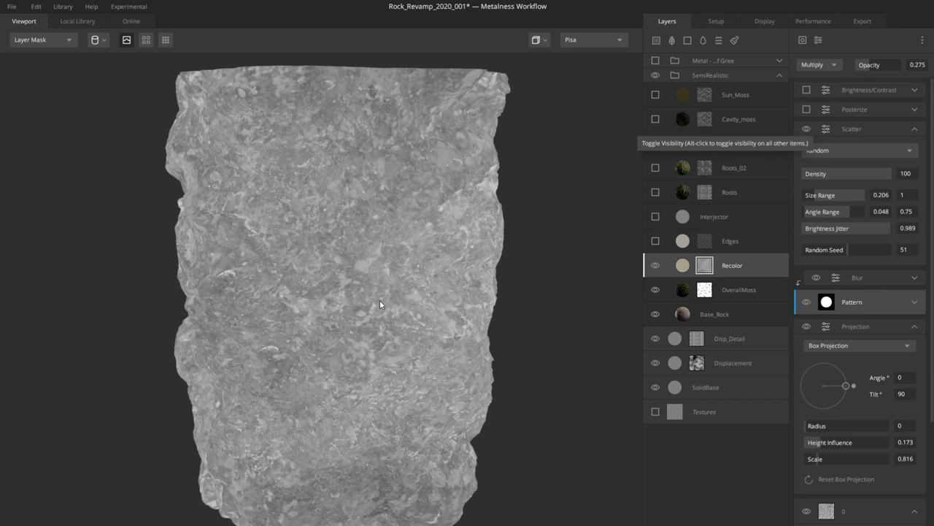
{"action": "scroll", "coordinate": [385, 306], "scroll_direction": "up", "scroll_amount": 3}
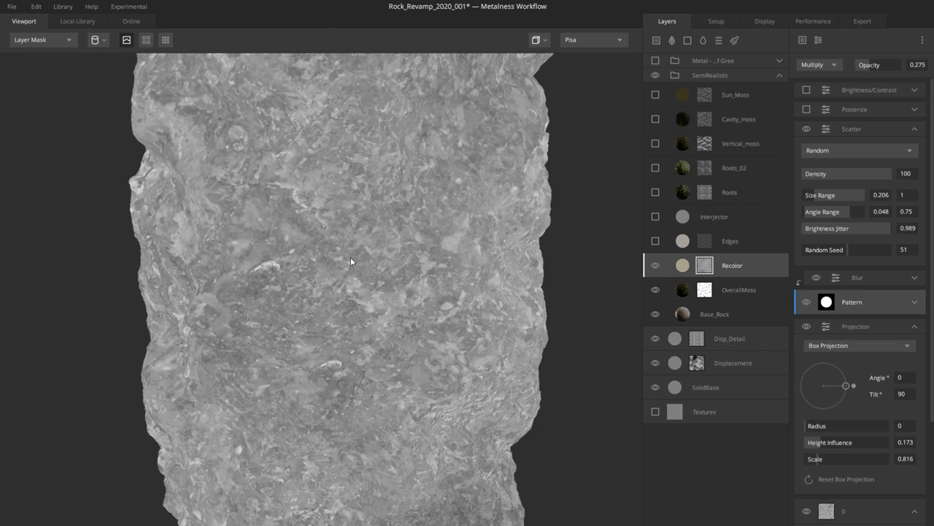
Step: Expand and show the Posterize modifier in the Recolor mask with a step count of 8, and inspect the mask on the cylinder
{"action": "left_click", "coordinate": [857, 108]}
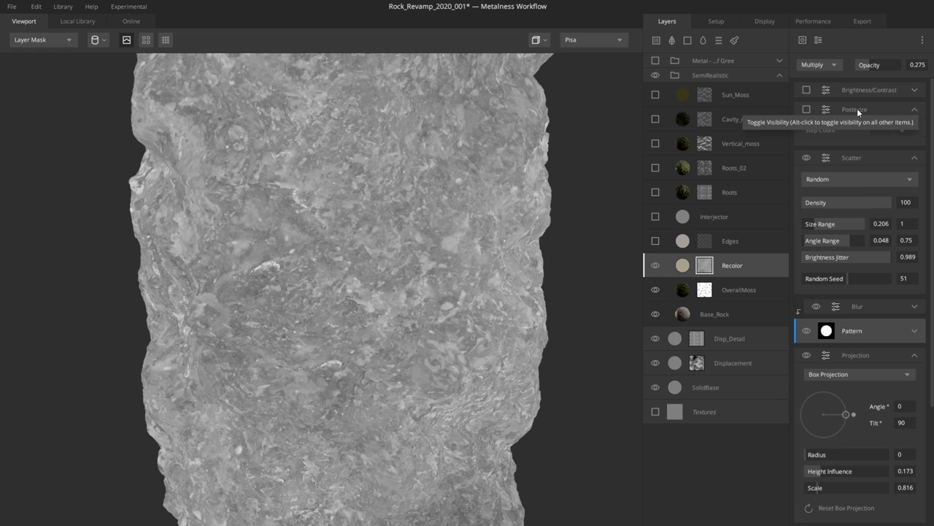
{"action": "left_click", "coordinate": [806, 109]}
{"action": "scroll", "coordinate": [306, 285], "scroll_direction": "up", "scroll_amount": 2}
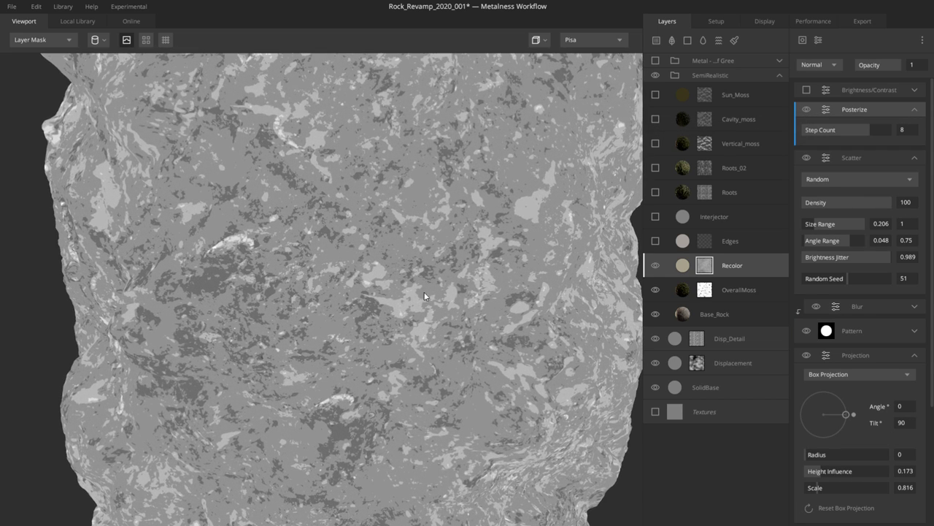
{"action": "scroll", "coordinate": [395, 284], "scroll_direction": "up", "scroll_amount": 2}
{"action": "scroll", "coordinate": [422, 298], "scroll_direction": "up", "scroll_amount": 2}
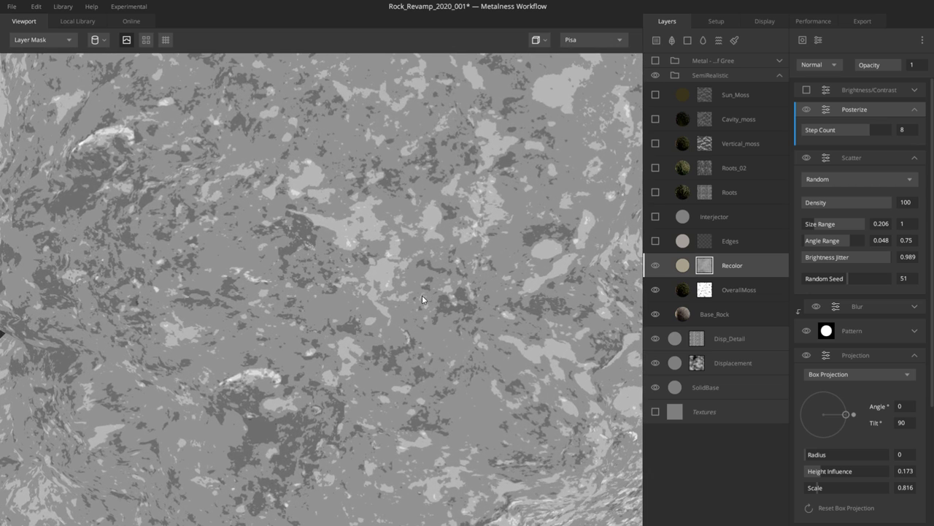
{"action": "scroll", "coordinate": [450, 286], "scroll_direction": "down", "scroll_amount": 4}
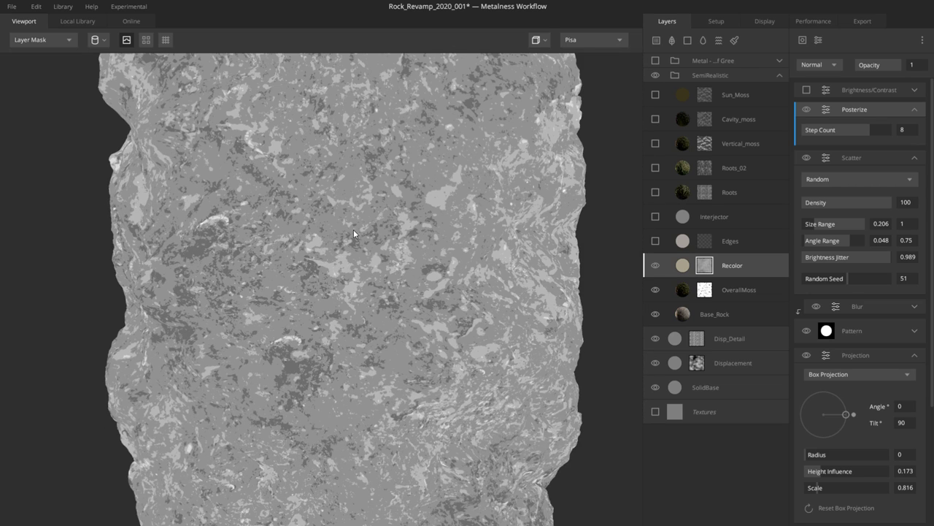
{"action": "middle_click_drag", "start_coordinate": [418, 214], "coordinate": [409, 275]}
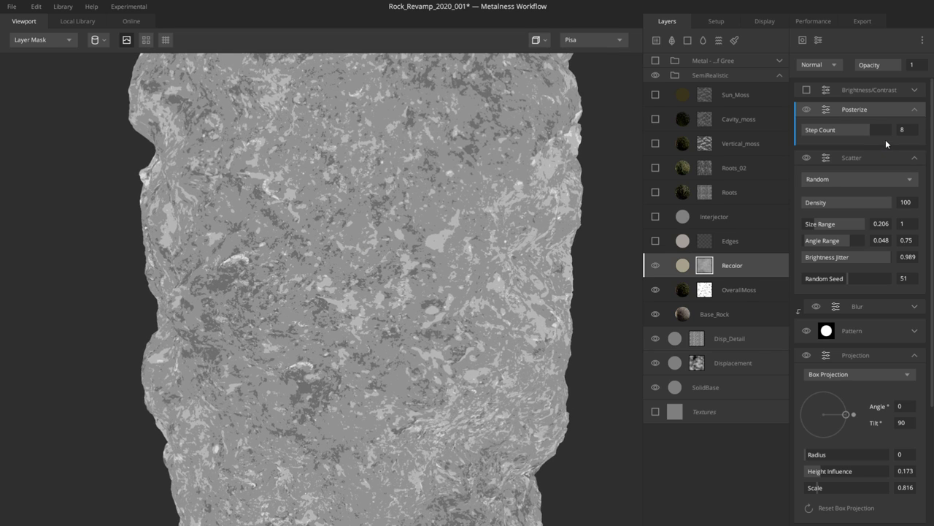
{"action": "left_click", "coordinate": [855, 129]}
{"action": "left_click_drag", "start_coordinate": [855, 129], "coordinate": [869, 128]}
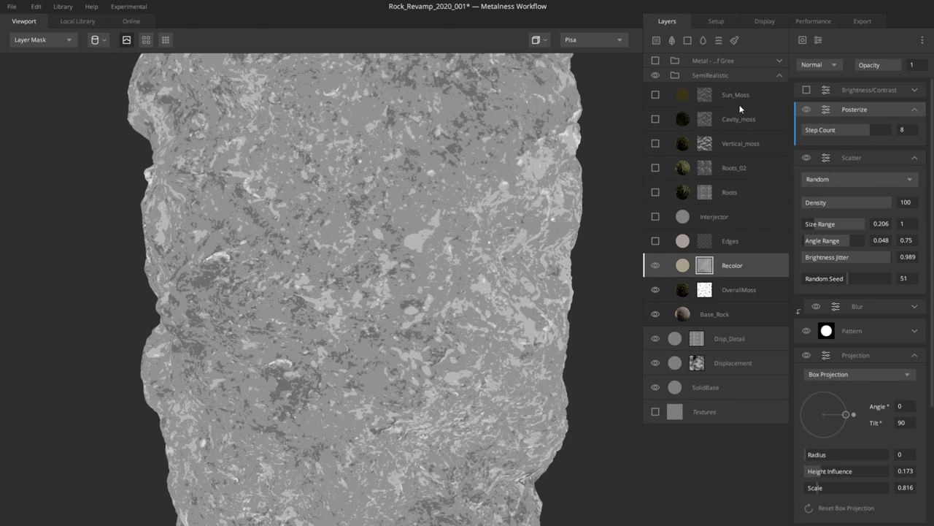
Step: Show the Brightness/Contrast modifier in the Recolor mask and return to the PBR Metalness view with the Recolor layer's properties
{"action": "left_click", "coordinate": [807, 89]}
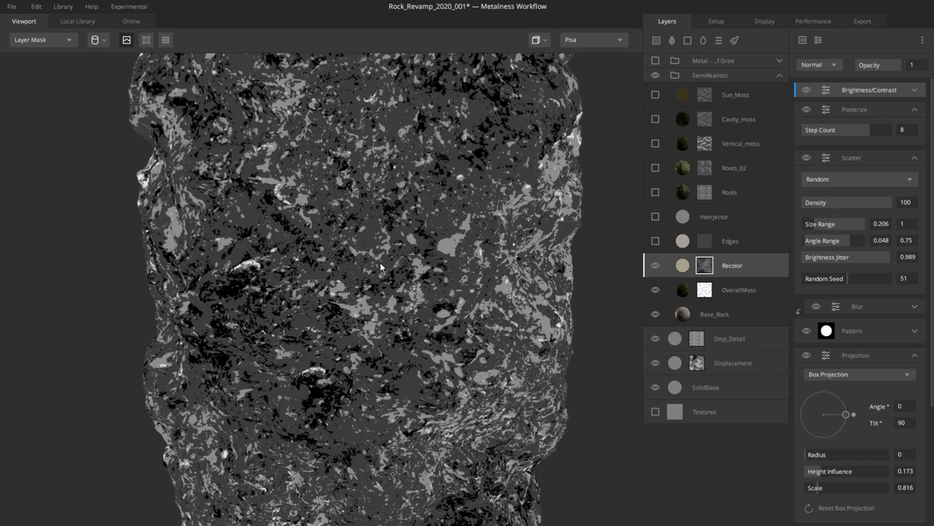
{"action": "left_click", "coordinate": [684, 266]}
{"action": "key", "text": "m"}
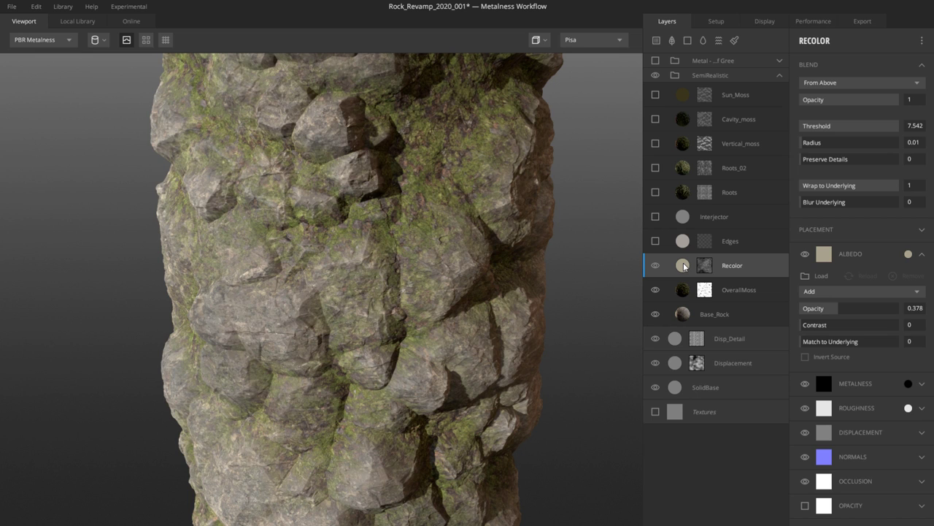
Step: Hide and show the Recolor layer again to compare the mossy rock with and without it
{"action": "left_click_drag", "start_coordinate": [251, 293], "coordinate": [357, 310]}
{"action": "left_click", "coordinate": [654, 265]}
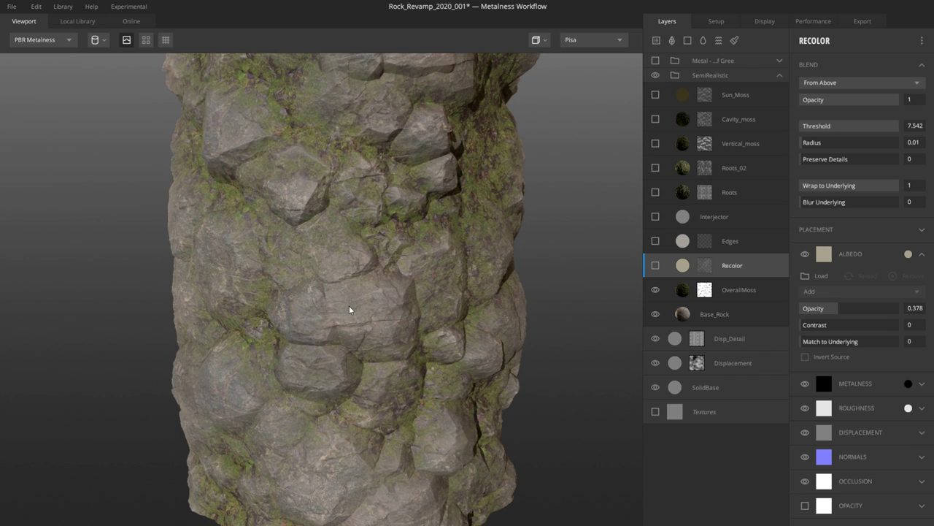
{"action": "left_click", "coordinate": [655, 267]}
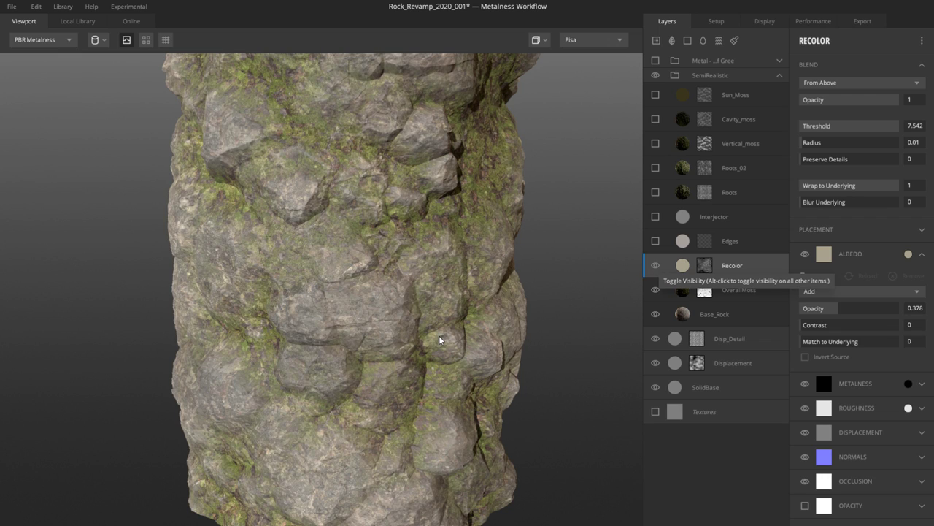
{"action": "left_click_drag", "start_coordinate": [440, 340], "coordinate": [419, 333]}
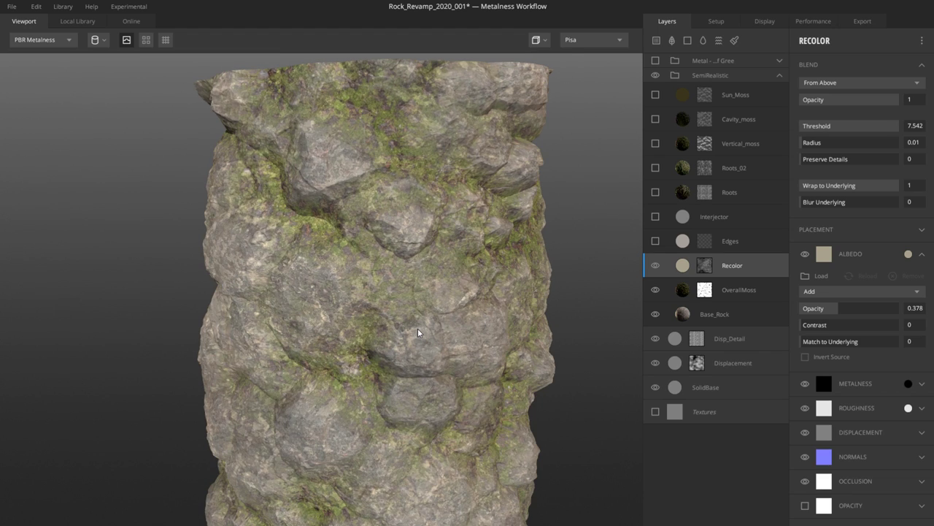
Step: Show the Edges layer and inspect its effect around the cylinder
{"action": "left_click", "coordinate": [664, 248]}
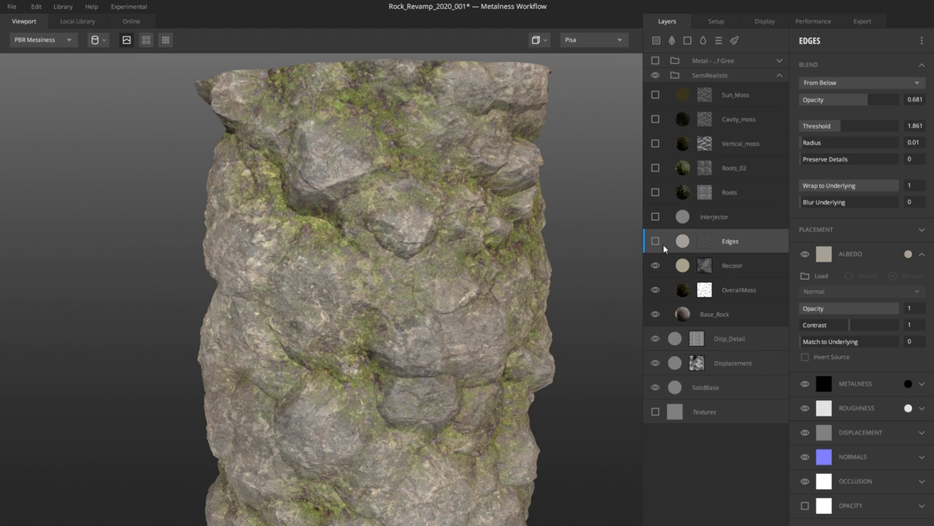
{"action": "left_click", "coordinate": [657, 244]}
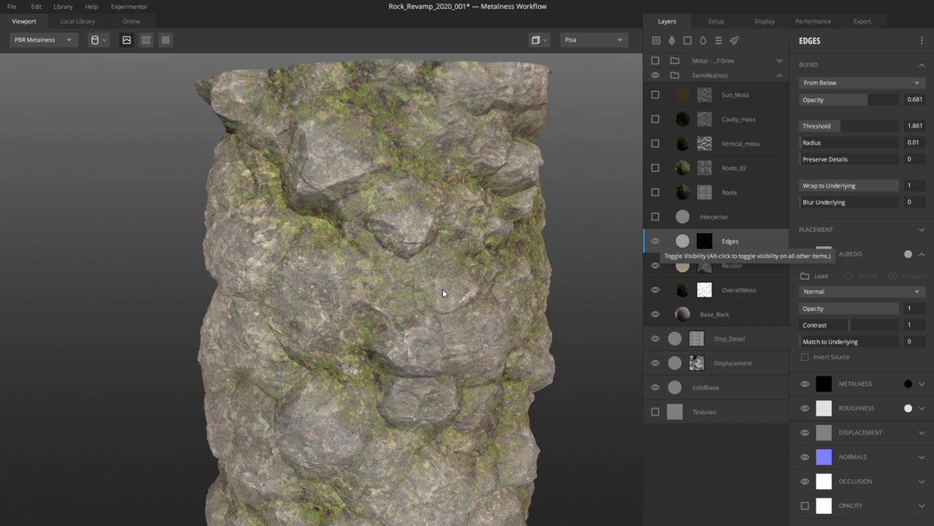
{"action": "left_click_drag", "start_coordinate": [442, 293], "coordinate": [546, 254]}
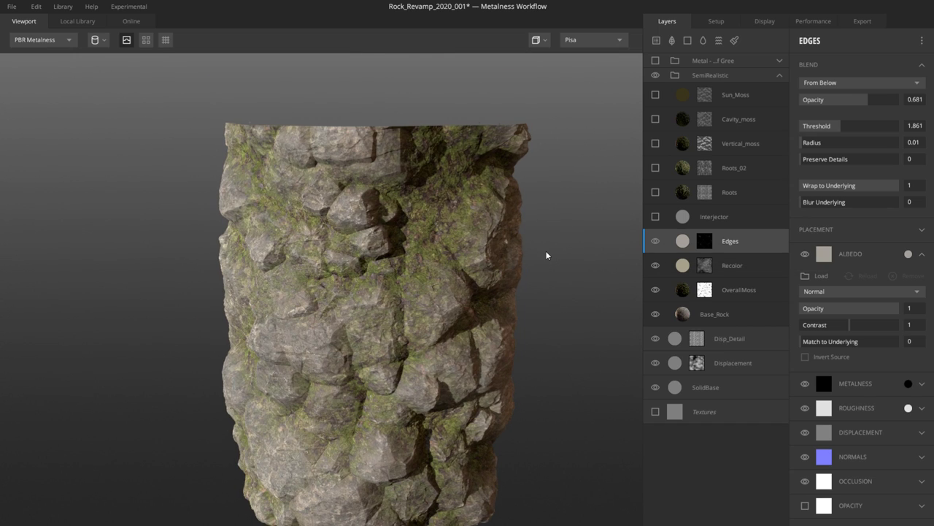
Step: Select the Vertical_moss layer, make it visible and inspect the moss on the cylinder
{"action": "left_click", "coordinate": [685, 191]}
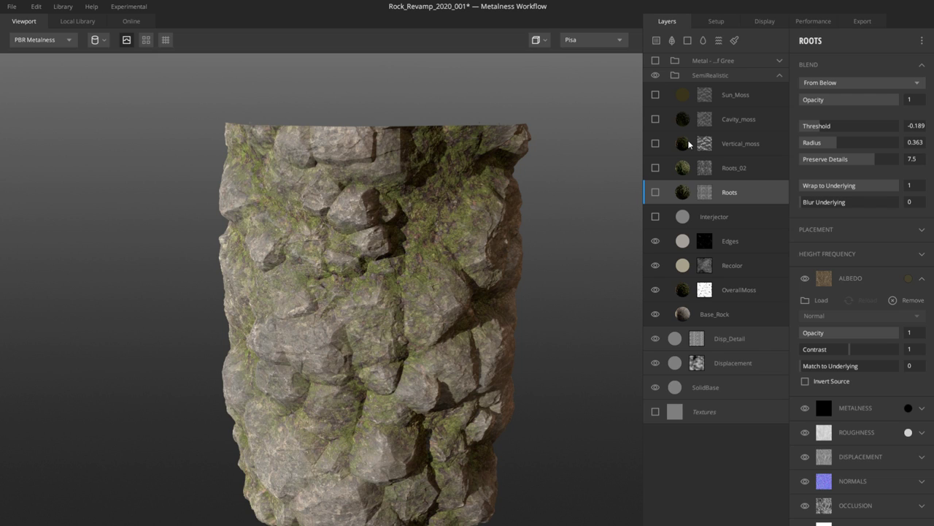
{"action": "left_click", "coordinate": [684, 143]}
{"action": "left_click_drag", "start_coordinate": [296, 291], "coordinate": [316, 294]}
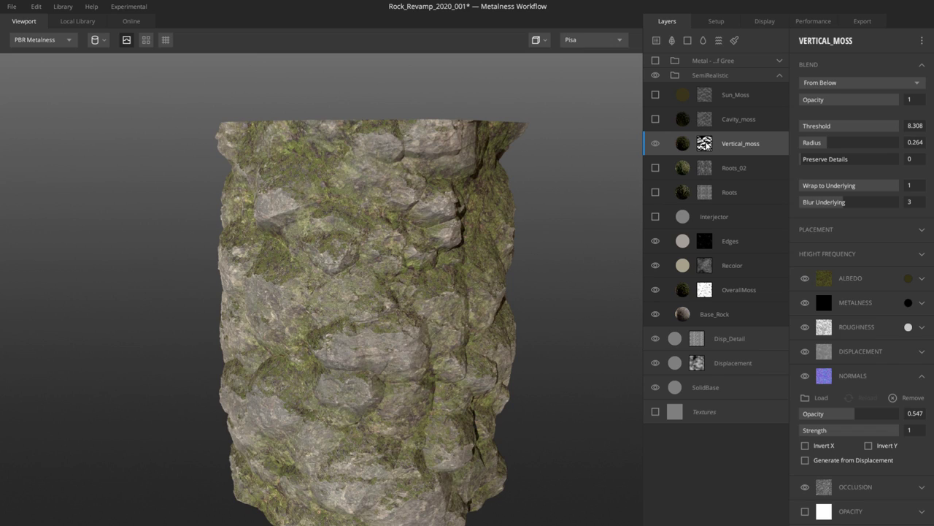
Step: Display the Vertical_moss layer's mask and hide its Bevel, Brightness/Contrast, Noise and Map components, leaving only Normal
{"action": "left_click", "coordinate": [705, 144]}
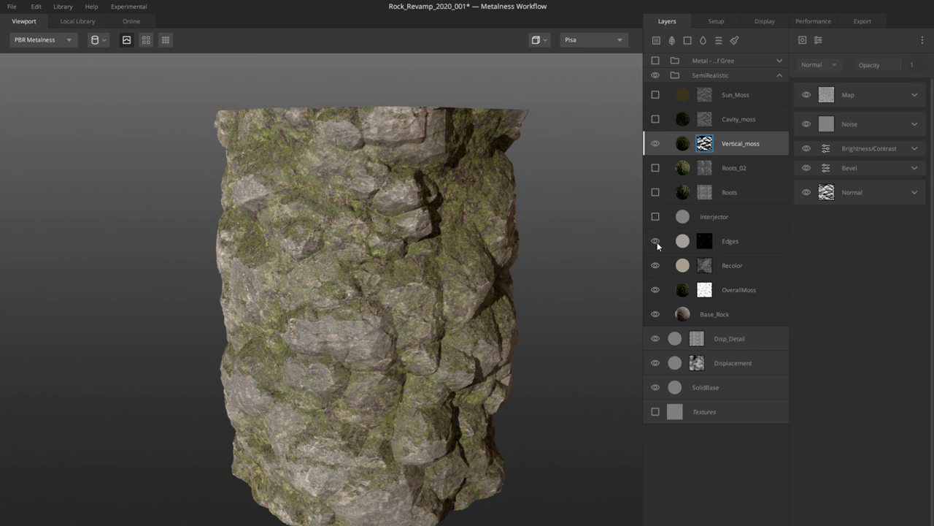
{"action": "left_click", "coordinate": [864, 192]}
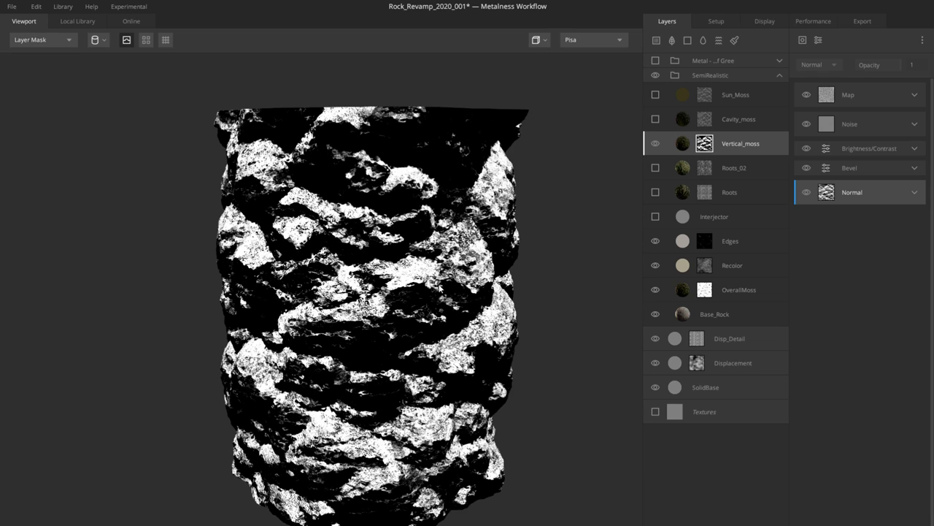
{"action": "left_click", "coordinate": [807, 168]}
{"action": "left_click", "coordinate": [807, 148]}
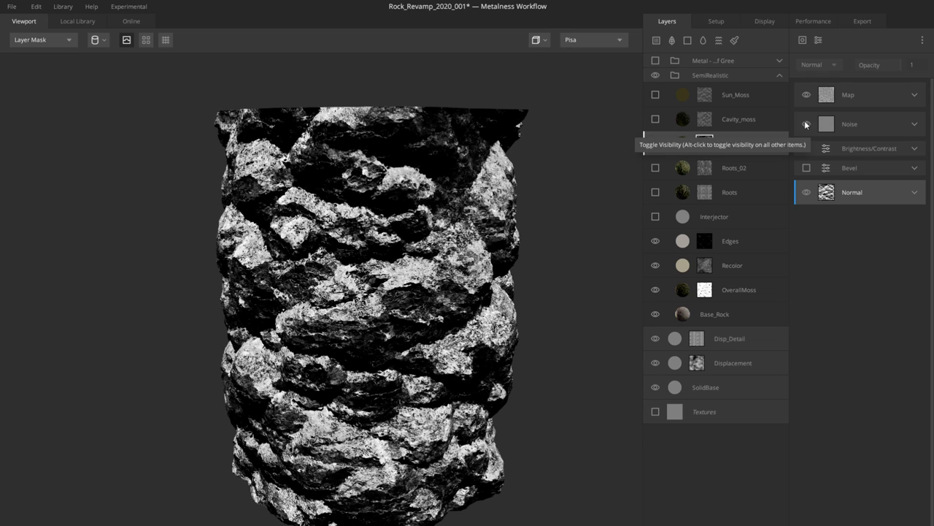
{"action": "left_click", "coordinate": [807, 124]}
{"action": "left_click", "coordinate": [806, 95]}
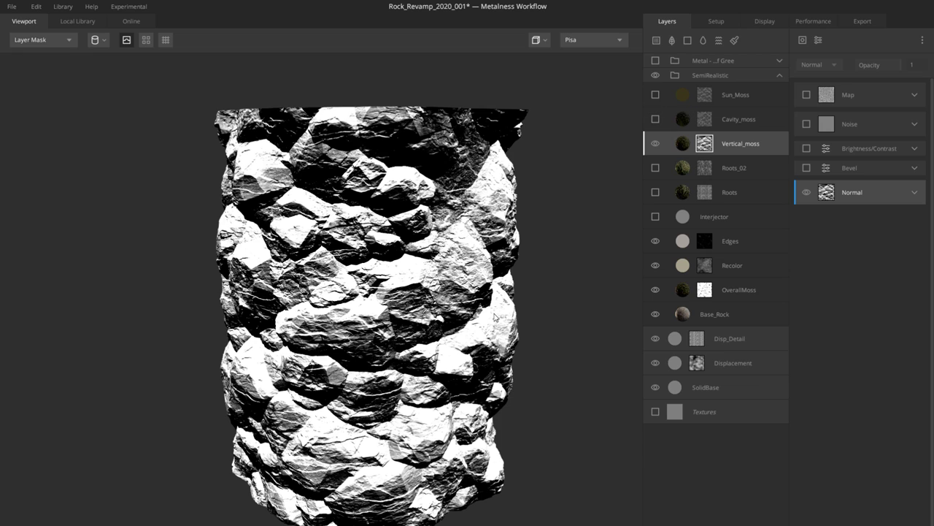
Step: Expand the Normal component's settings, try a tilt of about 8° and restore it to 90°, inspecting the mask around the cylinder
{"action": "left_click", "coordinate": [915, 192]}
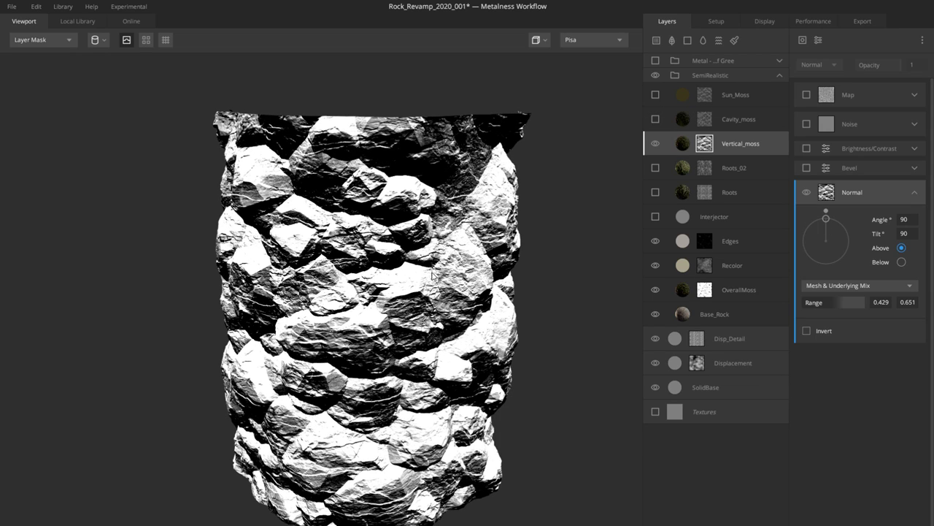
{"action": "left_click_drag", "start_coordinate": [829, 219], "coordinate": [827, 241]}
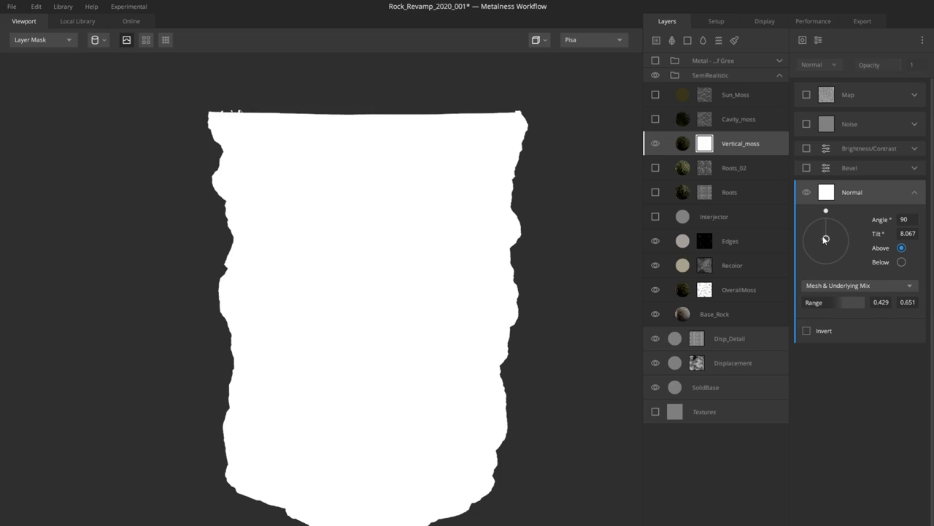
{"action": "left_click_drag", "start_coordinate": [825, 238], "coordinate": [826, 217]}
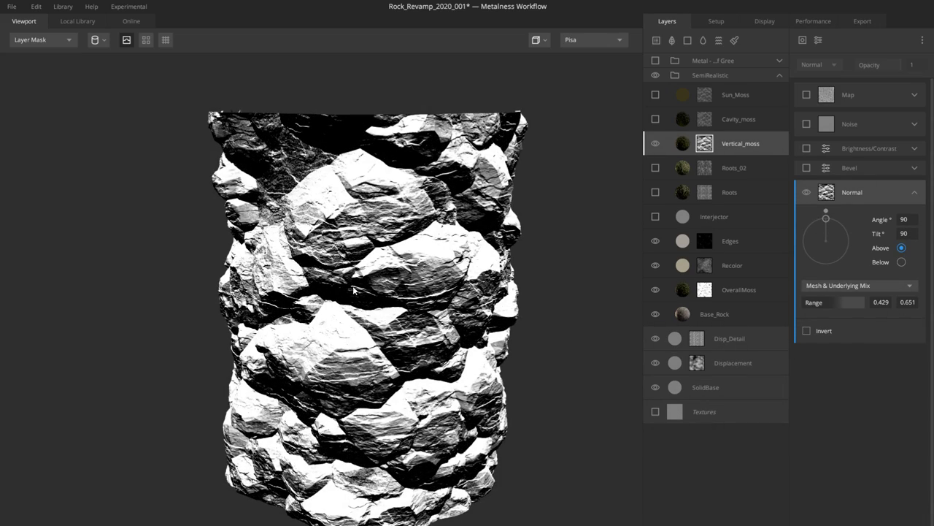
{"action": "left_click_drag", "start_coordinate": [353, 290], "coordinate": [407, 302]}
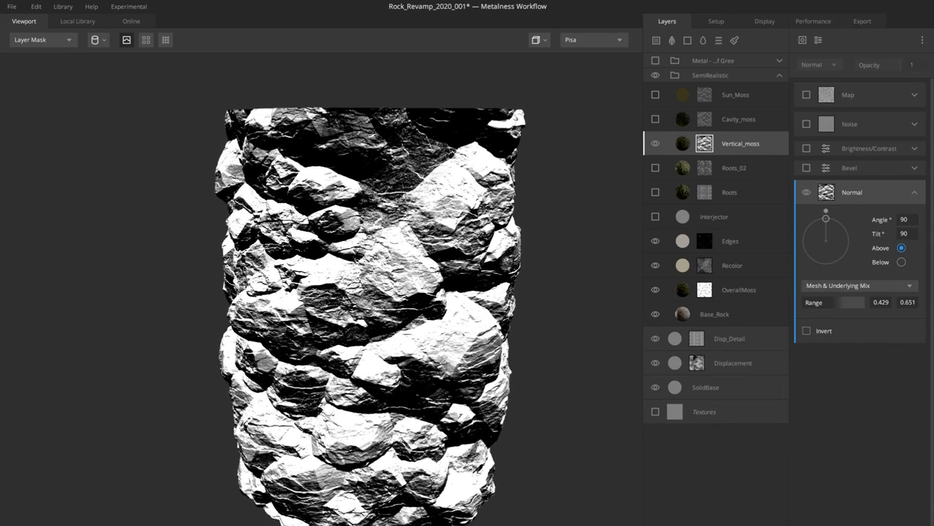
Step: Show the Bevel and Brightness/Contrast modifiers in the Vertical_moss mask with their settings expanded
{"action": "left_click", "coordinate": [855, 168]}
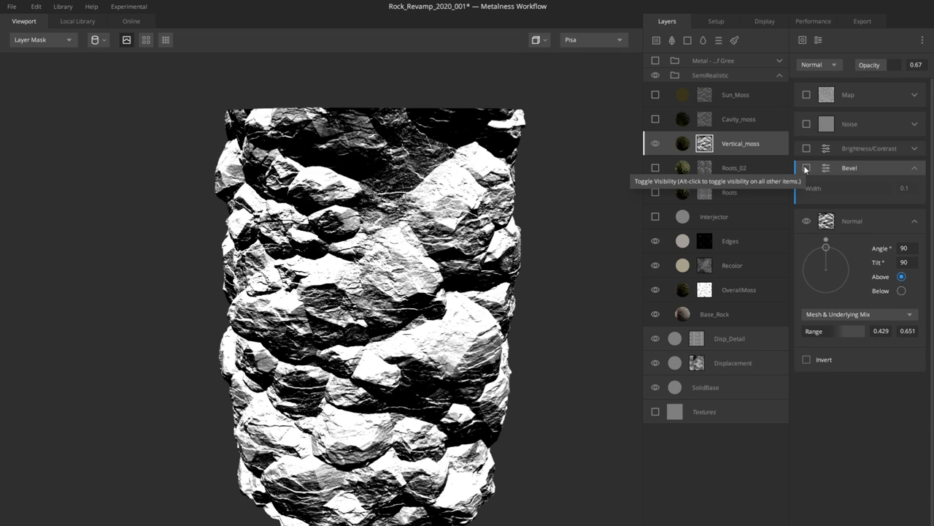
{"action": "left_click", "coordinate": [806, 169]}
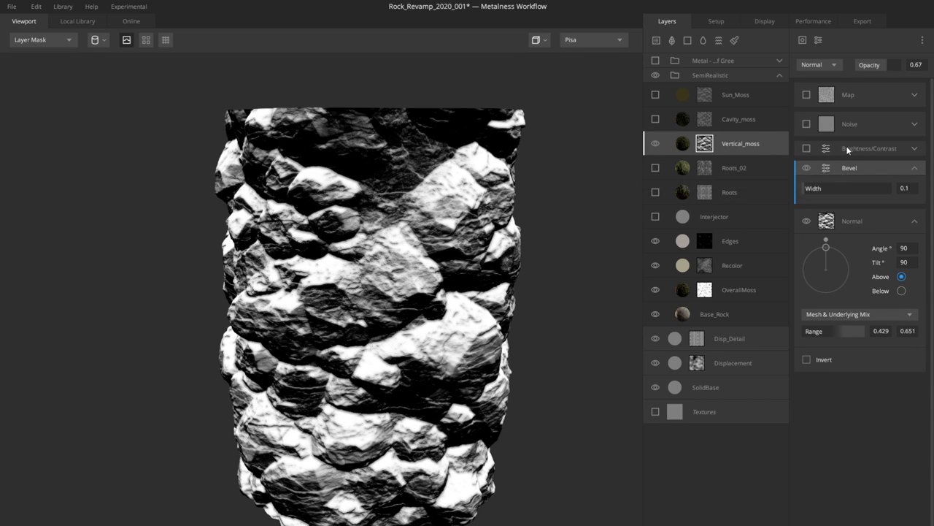
{"action": "left_click", "coordinate": [913, 149]}
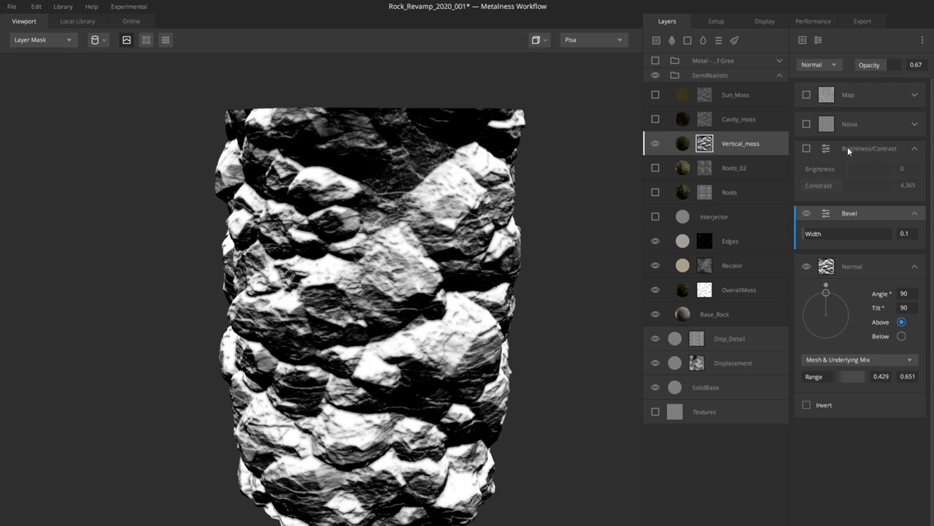
{"action": "left_click", "coordinate": [807, 148]}
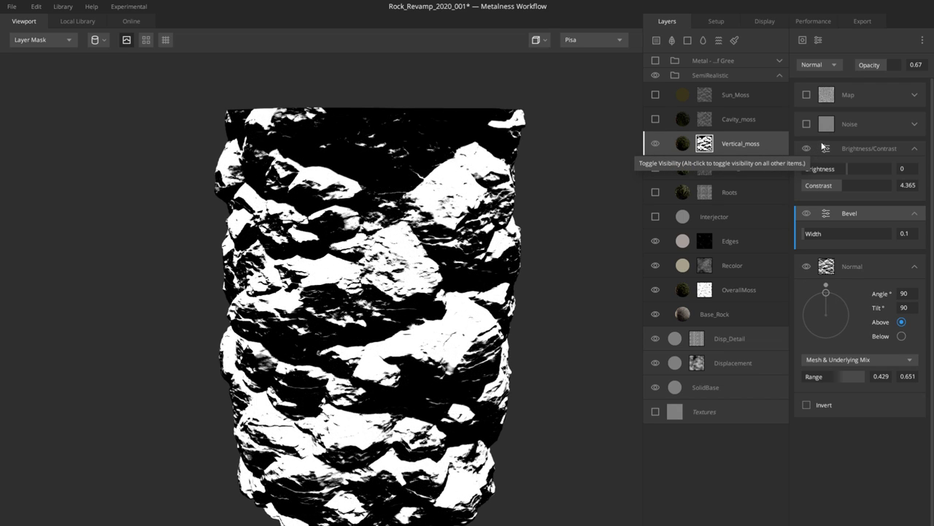
Step: Show the Noise component in the Vertical_moss mask, inspect its distortion up close, and hide it again for comparison
{"action": "left_click", "coordinate": [861, 124]}
{"action": "left_click", "coordinate": [807, 139]}
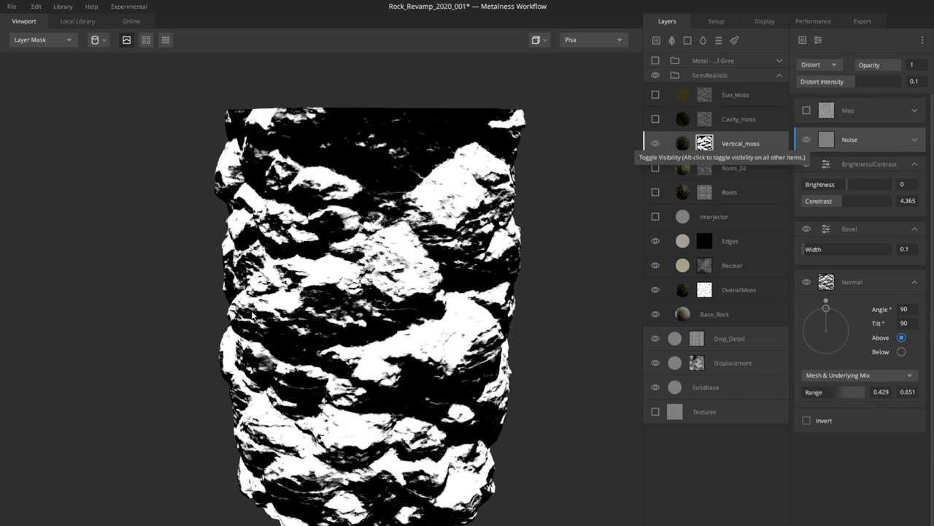
{"action": "scroll", "coordinate": [321, 331], "scroll_direction": "up", "scroll_amount": 4}
{"action": "scroll", "coordinate": [357, 349], "scroll_direction": "up", "scroll_amount": 3}
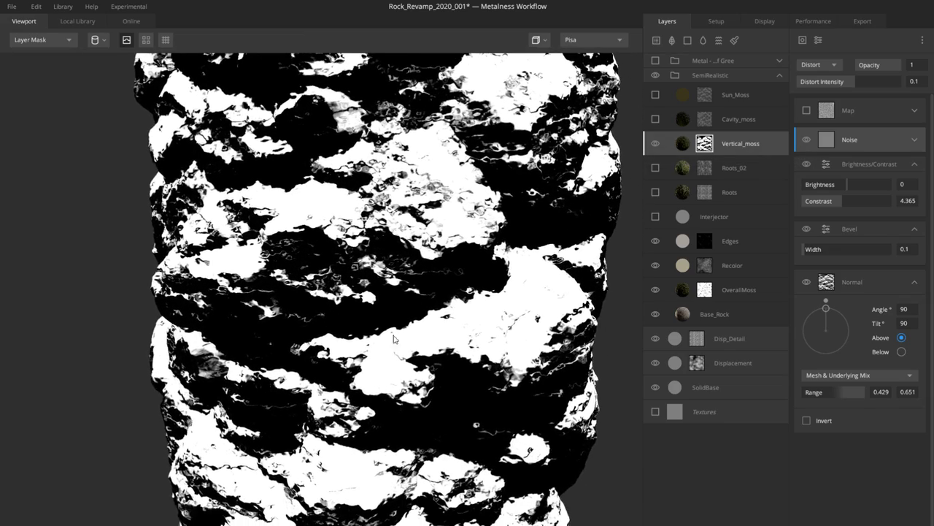
{"action": "left_click_drag", "start_coordinate": [454, 334], "coordinate": [415, 354]}
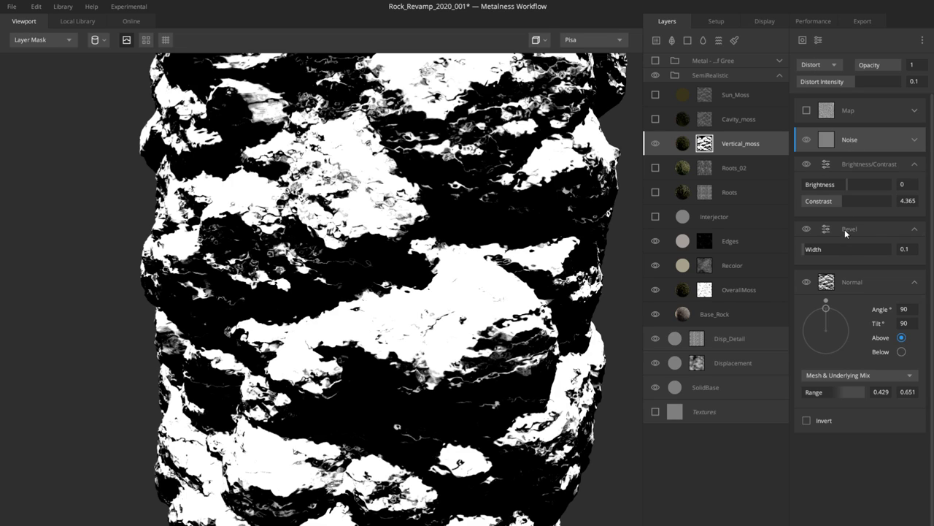
{"action": "left_click", "coordinate": [808, 141]}
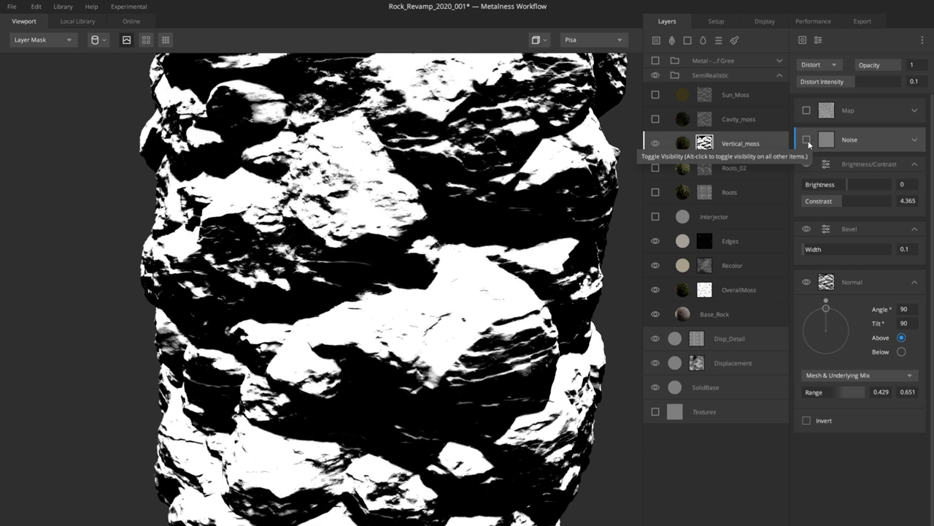
Step: Show the Noise and Map components in the Vertical_moss mask and expand the Map settings to inspect the Stone gloss breakup
{"action": "left_click", "coordinate": [807, 141]}
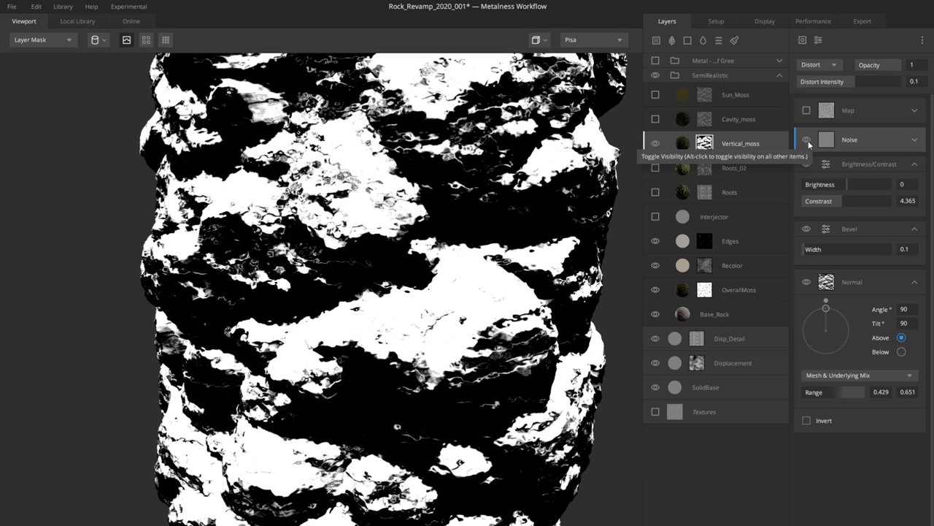
{"action": "left_click", "coordinate": [866, 114]}
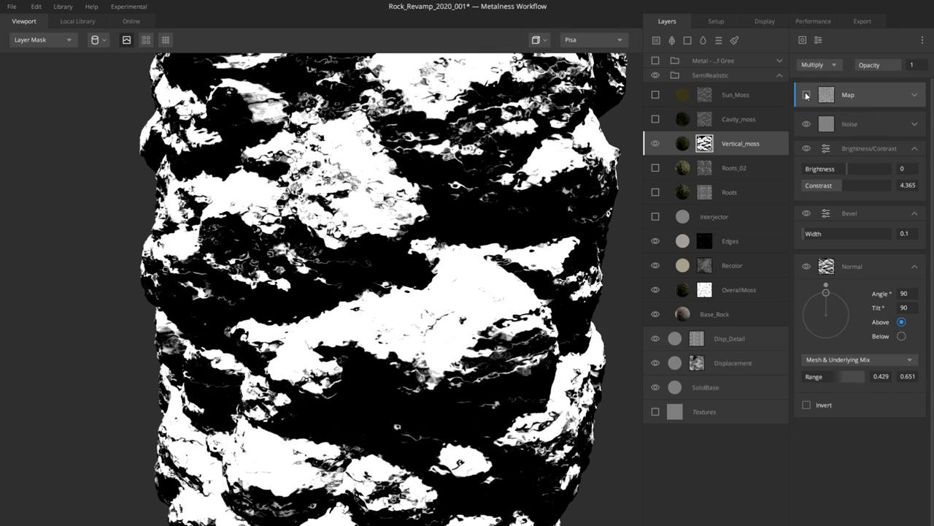
{"action": "left_click", "coordinate": [806, 96]}
{"action": "left_click", "coordinate": [892, 97]}
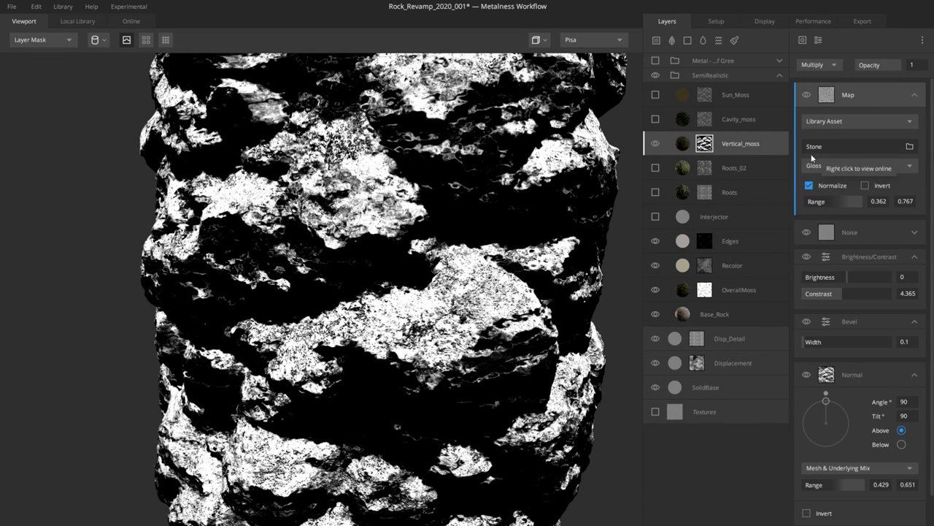
{"action": "left_click_drag", "start_coordinate": [445, 298], "coordinate": [426, 298], "text": "alt"}
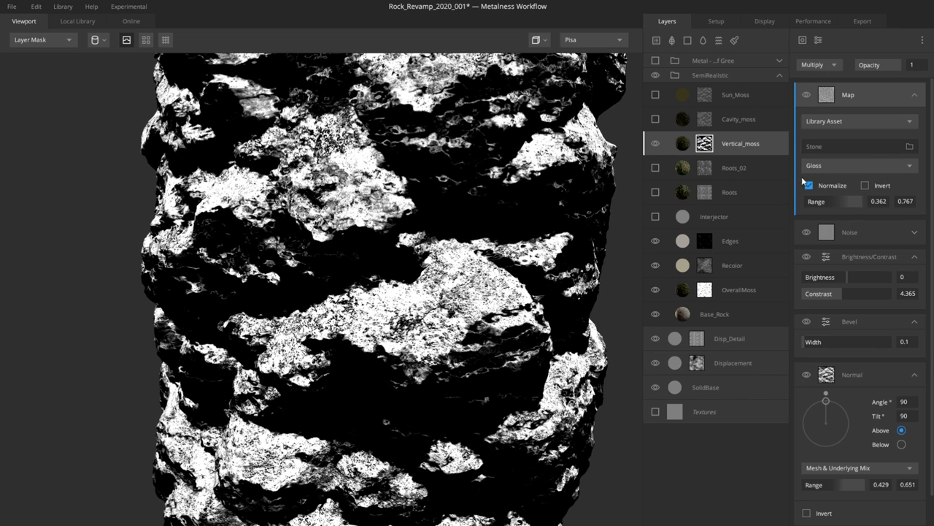
{"action": "left_click_drag", "start_coordinate": [833, 204], "coordinate": [829, 204], "text": "shift"}
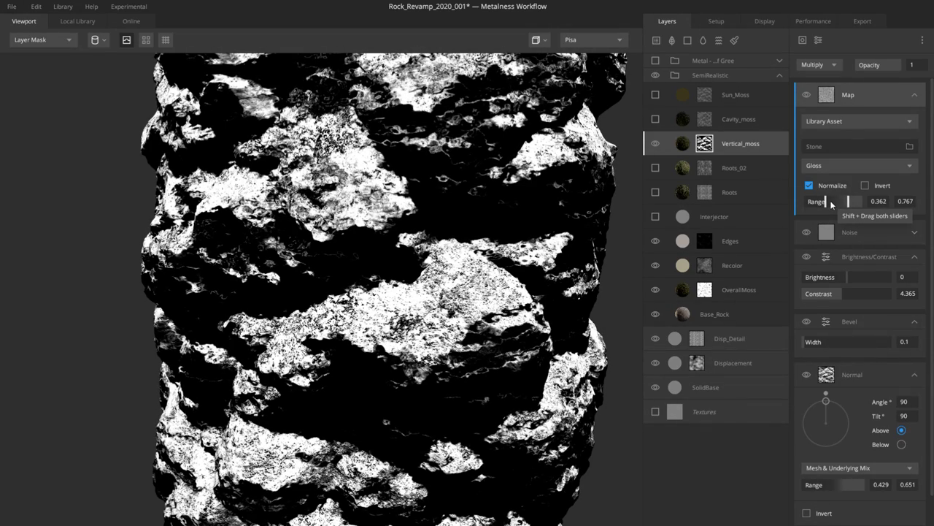
Step: Return the viewport to the full material view, show the Cavity_moss layer and inspect the moss between the rocks
{"action": "left_click_drag", "start_coordinate": [405, 287], "coordinate": [425, 304], "text": "alt"}
{"action": "key", "text": "m"}
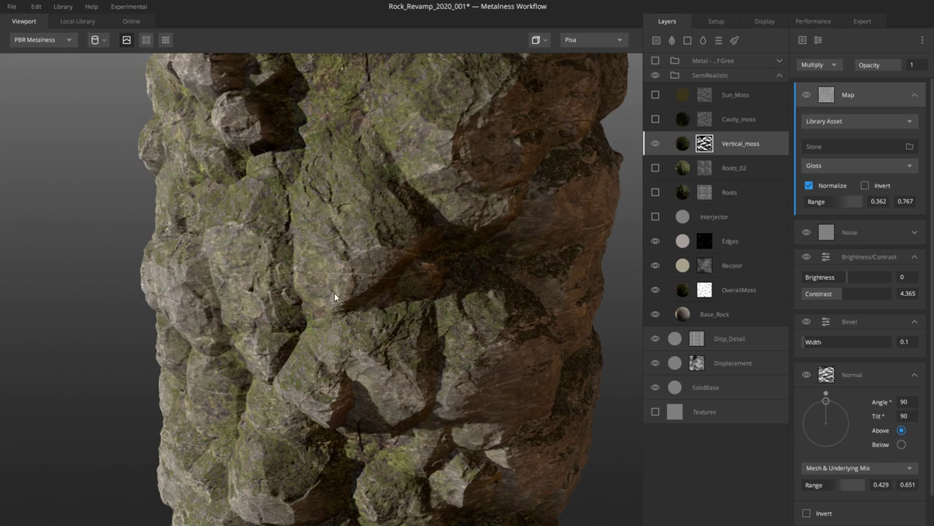
{"action": "left_click_drag", "start_coordinate": [334, 292], "coordinate": [419, 284], "text": "alt"}
{"action": "right_click_drag", "start_coordinate": [419, 284], "coordinate": [266, 233], "text": "alt"}
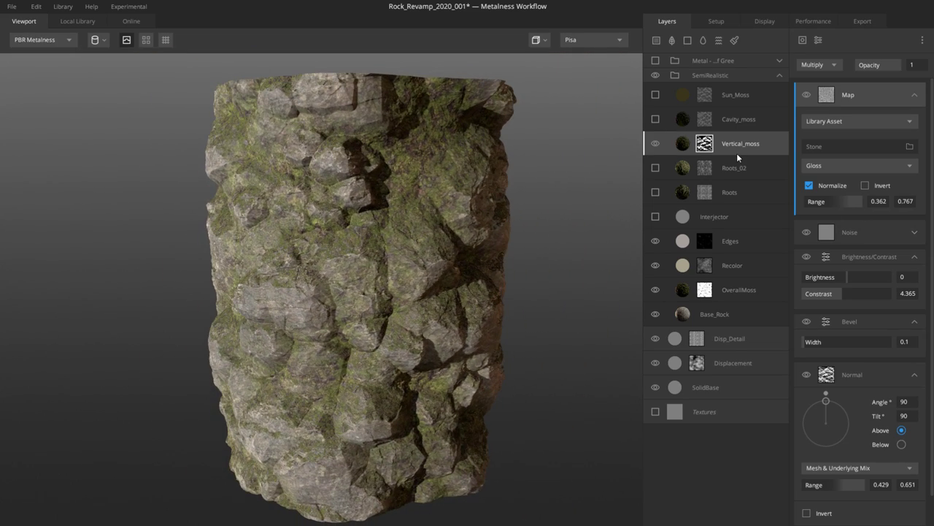
{"action": "left_click", "coordinate": [689, 120]}
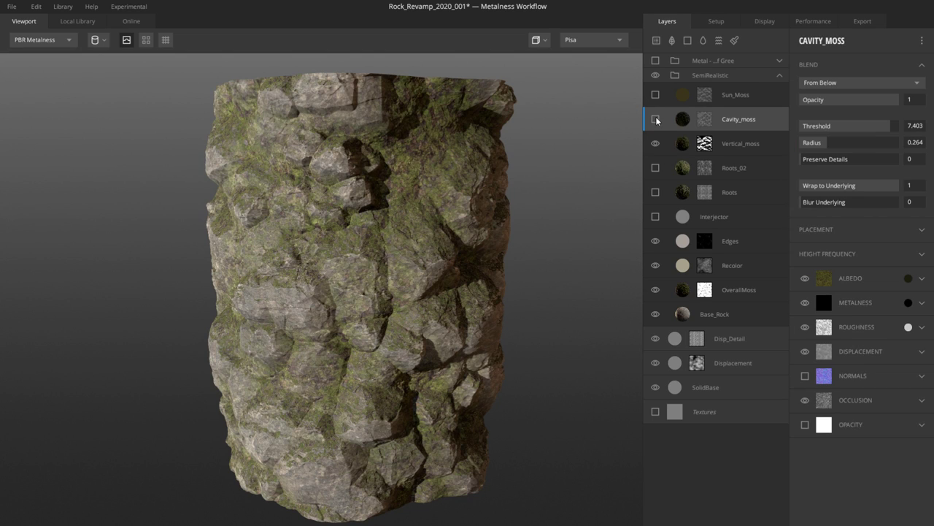
{"action": "left_click", "coordinate": [657, 119]}
{"action": "left_click_drag", "start_coordinate": [369, 264], "coordinate": [329, 135]}
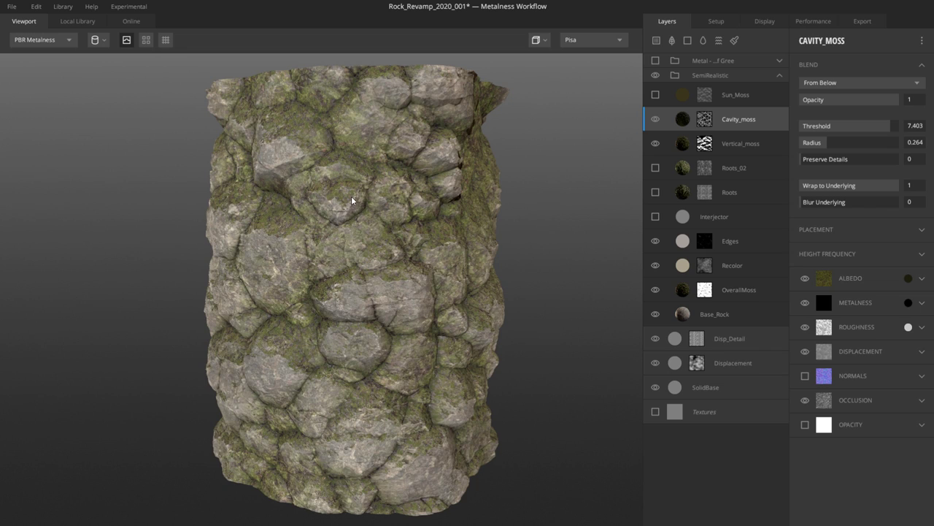
{"action": "left_click_drag", "start_coordinate": [354, 201], "coordinate": [358, 283]}
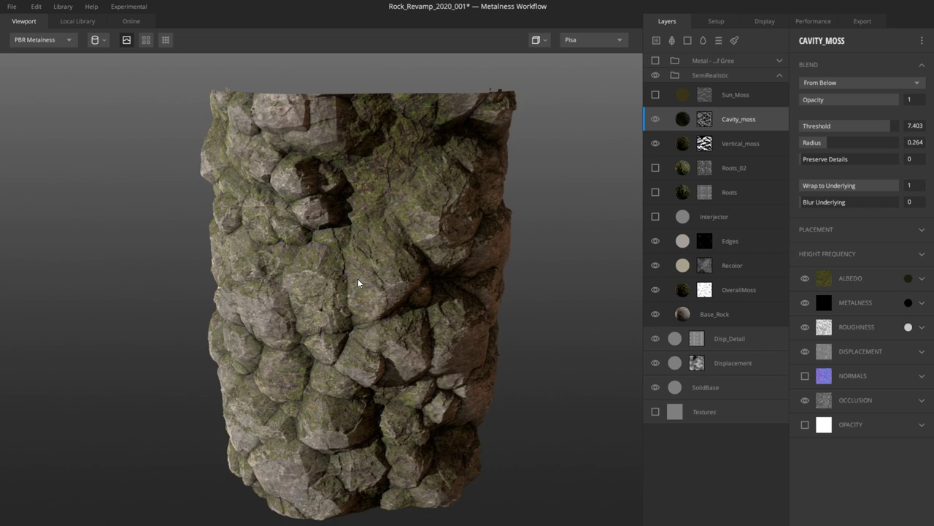
Step: Show the Sun_Moss layer and inspect its moss on the rocks up close
{"action": "left_click", "coordinate": [683, 97]}
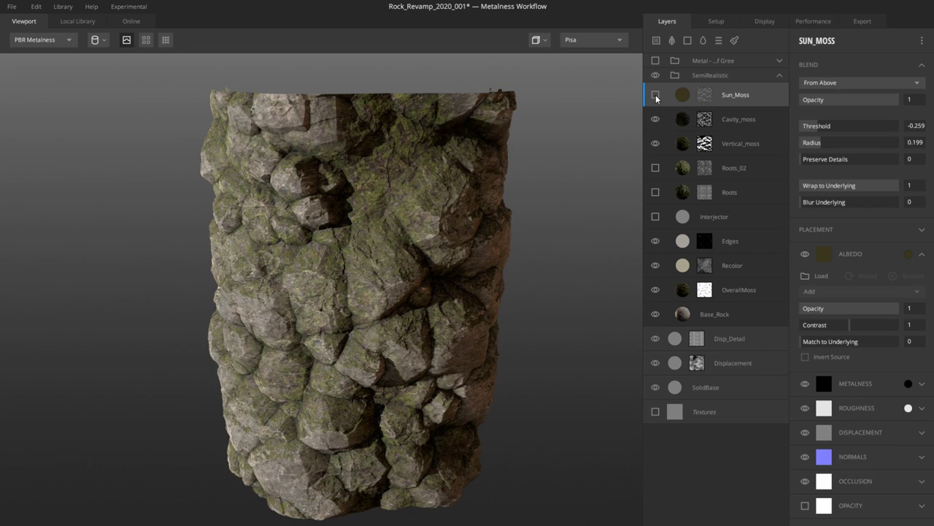
{"action": "left_click", "coordinate": [656, 95]}
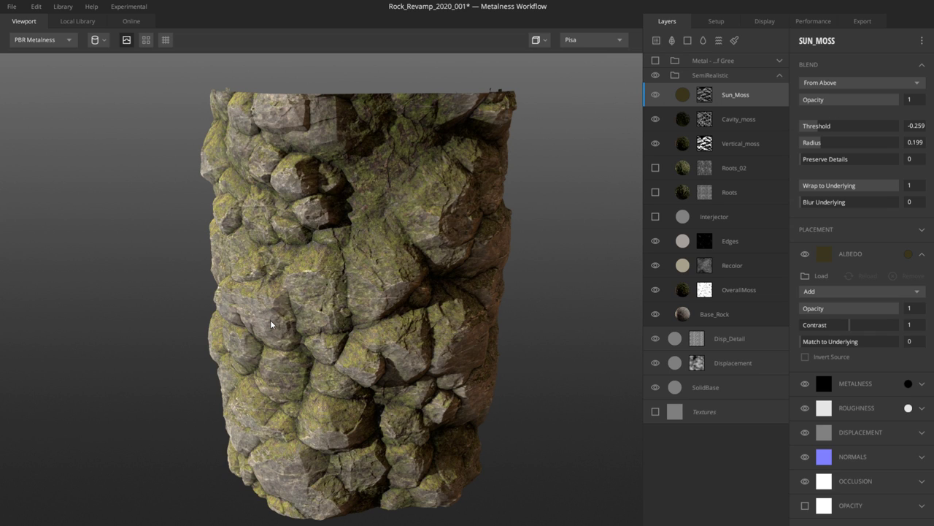
{"action": "left_click_drag", "start_coordinate": [271, 320], "coordinate": [209, 282]}
{"action": "scroll", "coordinate": [262, 227], "scroll_direction": "up", "scroll_amount": 3}
{"action": "left_click_drag", "start_coordinate": [252, 255], "coordinate": [358, 222]}
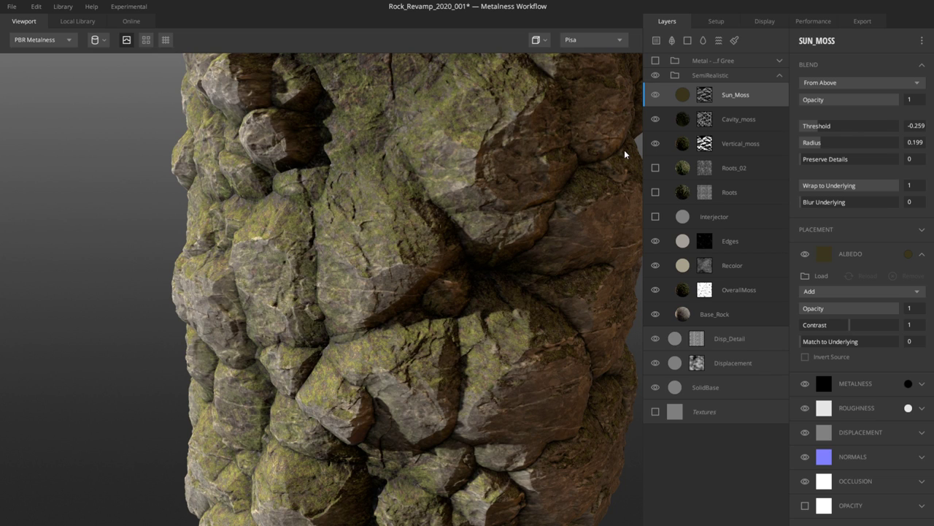
Step: Display the Sun_Moss layer's mask, hide its Map, Noise and Bevel components, and expand the Normal settings
{"action": "left_click", "coordinate": [704, 94]}
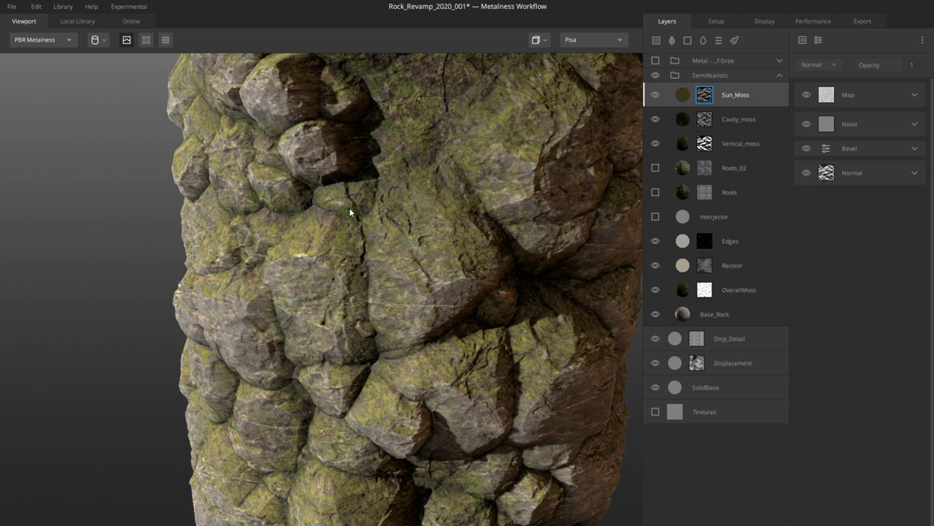
{"action": "key", "text": "m"}
{"action": "scroll", "coordinate": [369, 203], "scroll_direction": "down", "scroll_amount": 3}
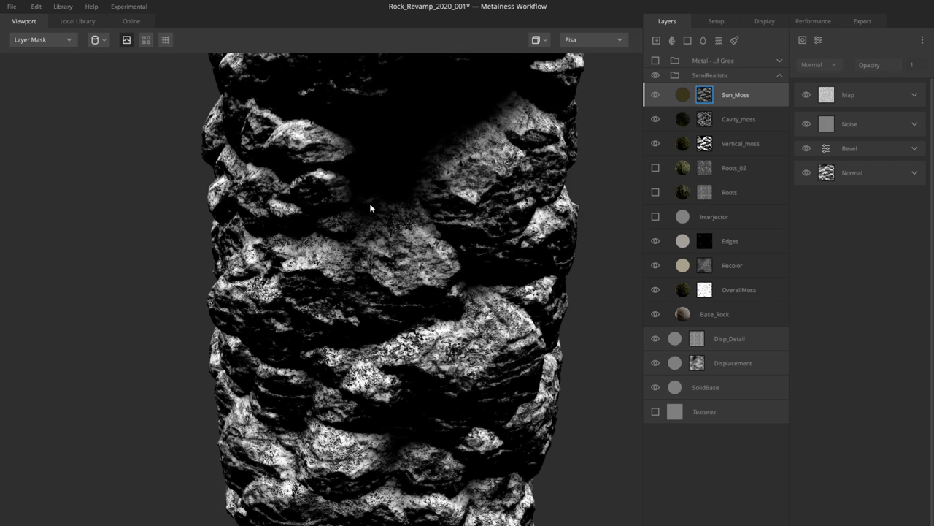
{"action": "middle_click_drag", "start_coordinate": [370, 203], "coordinate": [352, 245]}
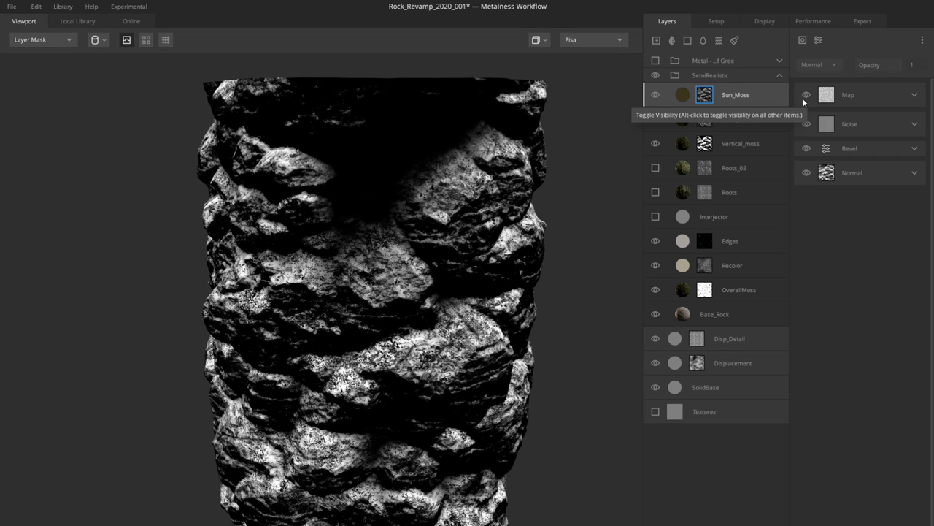
{"action": "left_click", "coordinate": [805, 95]}
{"action": "left_click", "coordinate": [807, 123]}
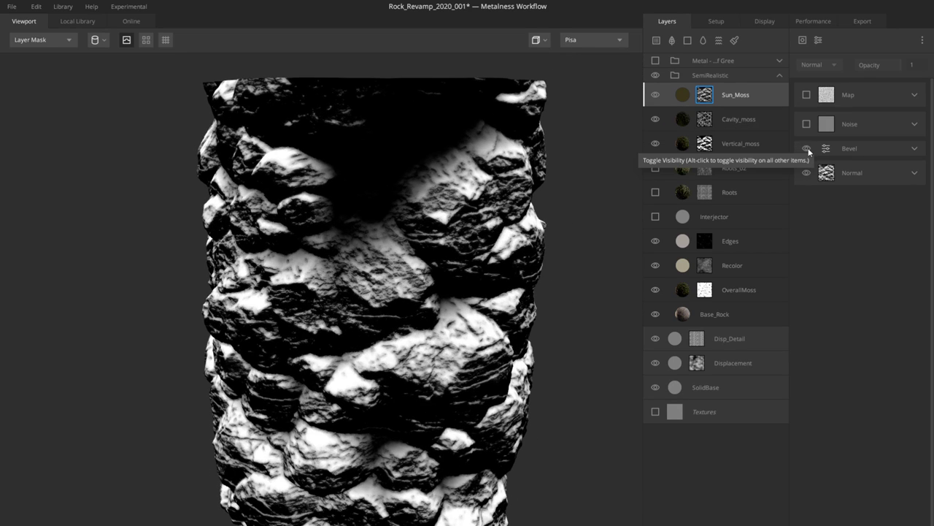
{"action": "left_click", "coordinate": [807, 149]}
{"action": "left_click", "coordinate": [915, 173]}
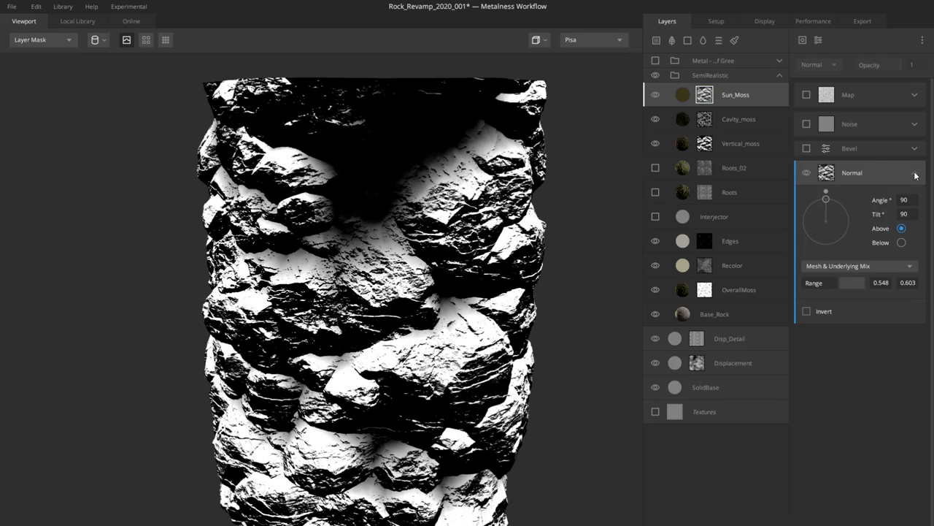
{"action": "left_click_drag", "start_coordinate": [365, 285], "coordinate": [397, 284]}
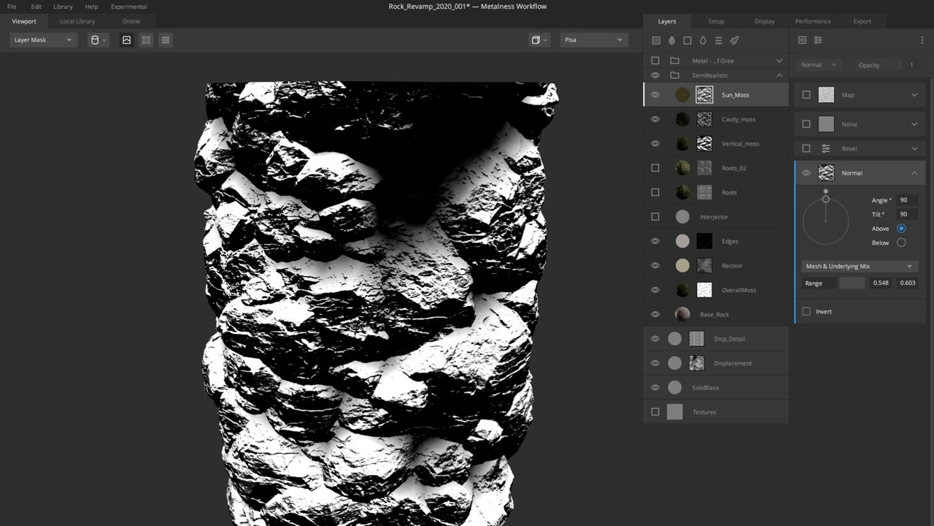
Step: Show the Bevel, Noise and Map components in the Sun_Moss mask again, with the Bevel settings expanded
{"action": "left_click", "coordinate": [847, 150]}
{"action": "left_click", "coordinate": [806, 147]}
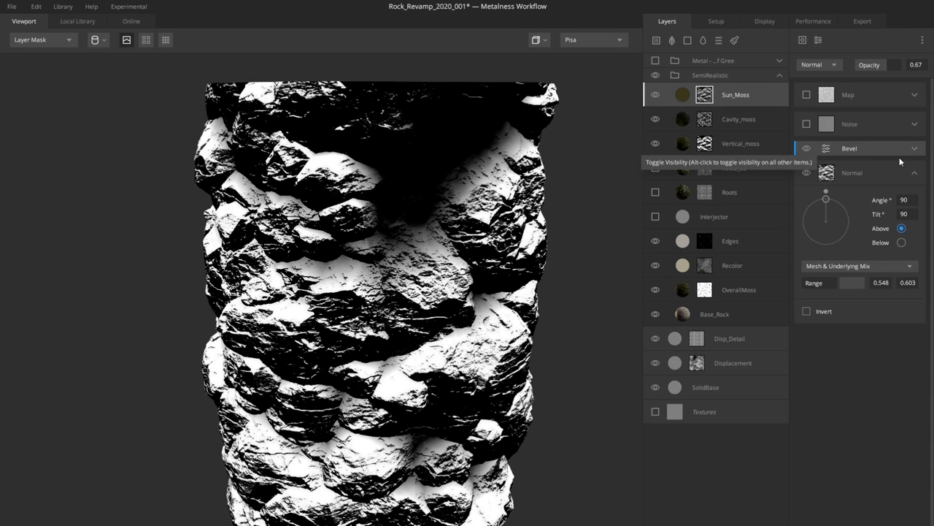
{"action": "left_click", "coordinate": [915, 149]}
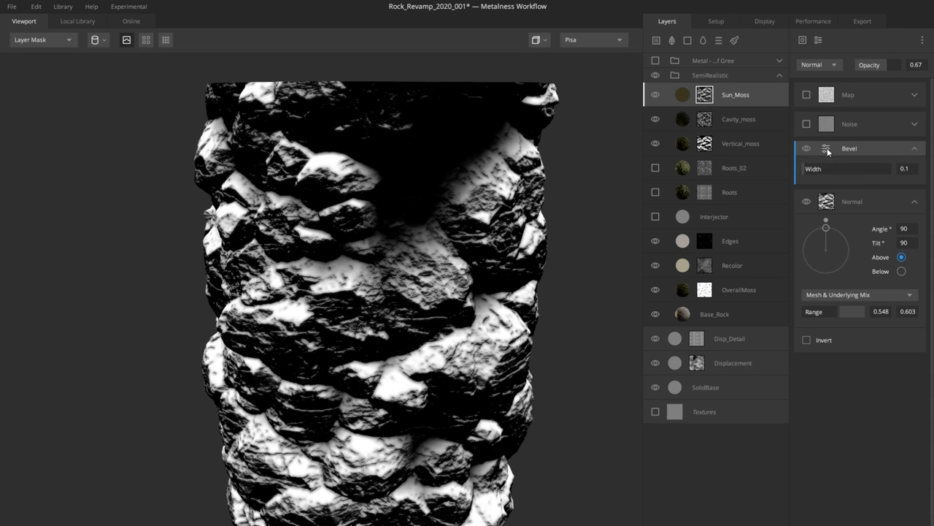
{"action": "left_click", "coordinate": [807, 124]}
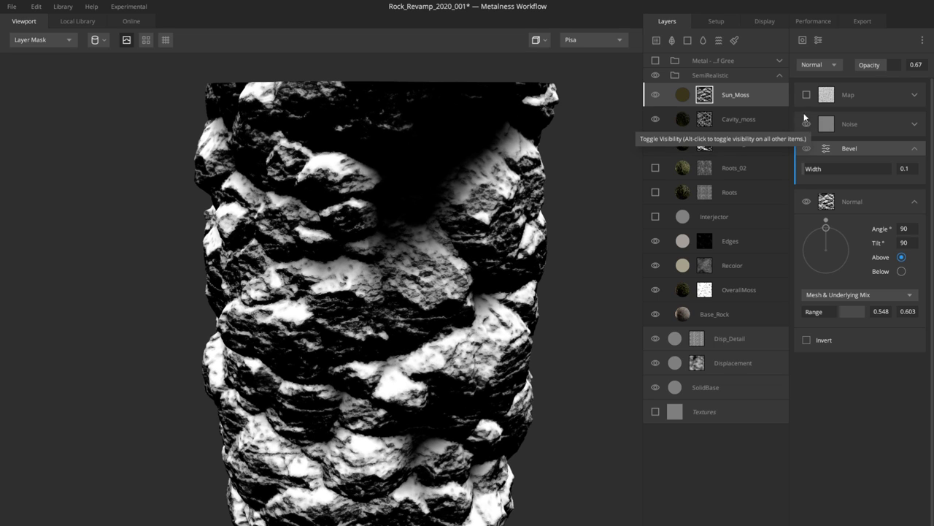
{"action": "left_click", "coordinate": [806, 94]}
{"action": "left_click", "coordinate": [847, 96]}
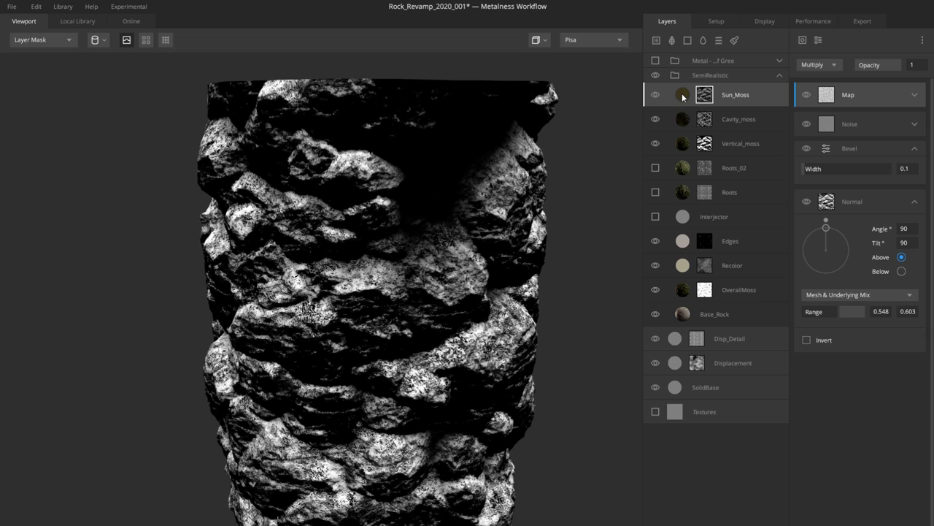
Step: Set the Sun_Moss layer's blend threshold to -0.362 and return the viewport to the full material view
{"action": "left_click", "coordinate": [683, 97]}
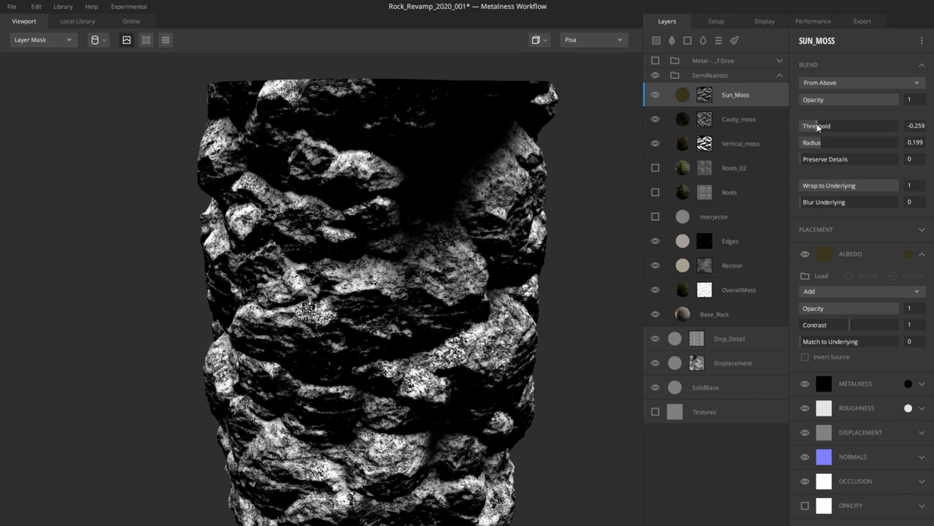
{"action": "left_click_drag", "start_coordinate": [818, 127], "coordinate": [813, 127]}
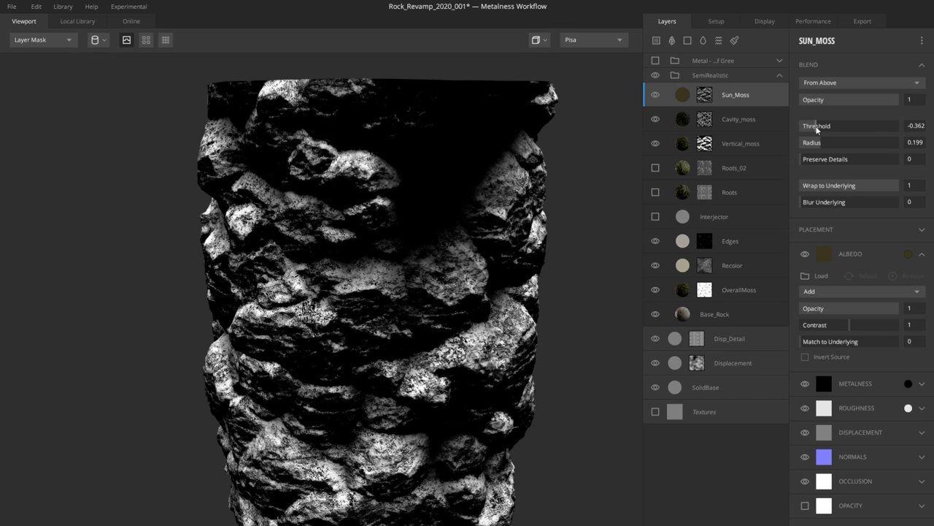
{"action": "left_click_drag", "start_coordinate": [411, 270], "coordinate": [277, 286]}
{"action": "key", "text": "m"}
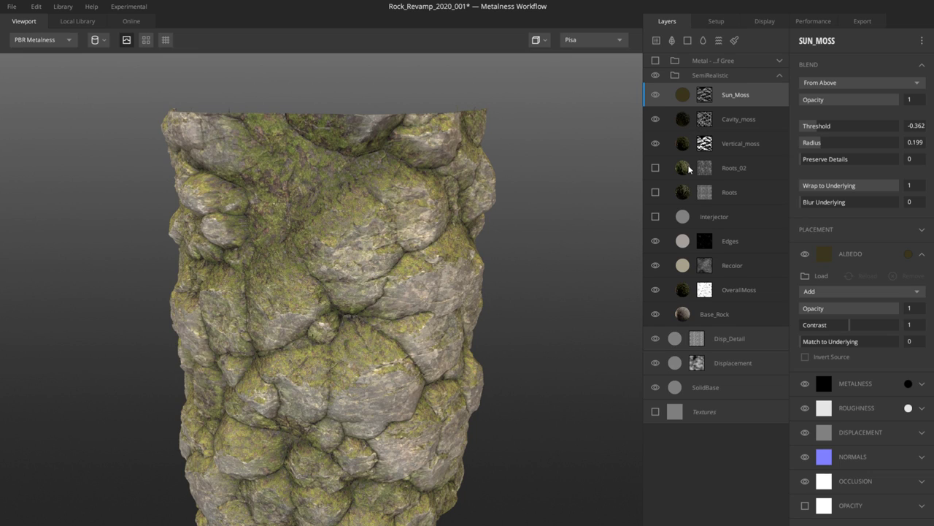
Step: Show the Roots_02 and Roots layers on the rock, and hide Roots again so only Roots_02 remains
{"action": "left_click", "coordinate": [680, 188]}
{"action": "left_click", "coordinate": [654, 167]}
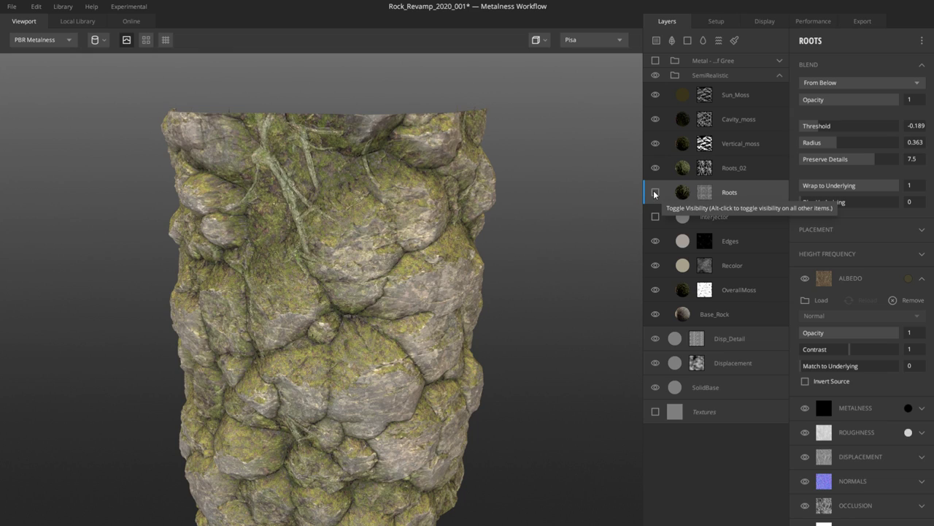
{"action": "left_click", "coordinate": [655, 193]}
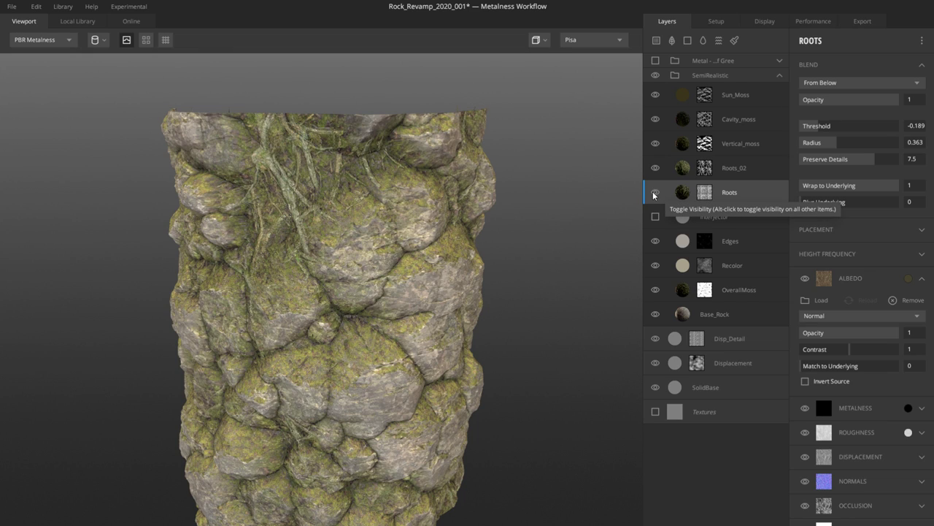
{"action": "left_click", "coordinate": [655, 193]}
Step: Open the Roots_02 mask, expand its Map settings and hide its Blur modifier before returning to the layer's blend settings
{"action": "left_click", "coordinate": [703, 168]}
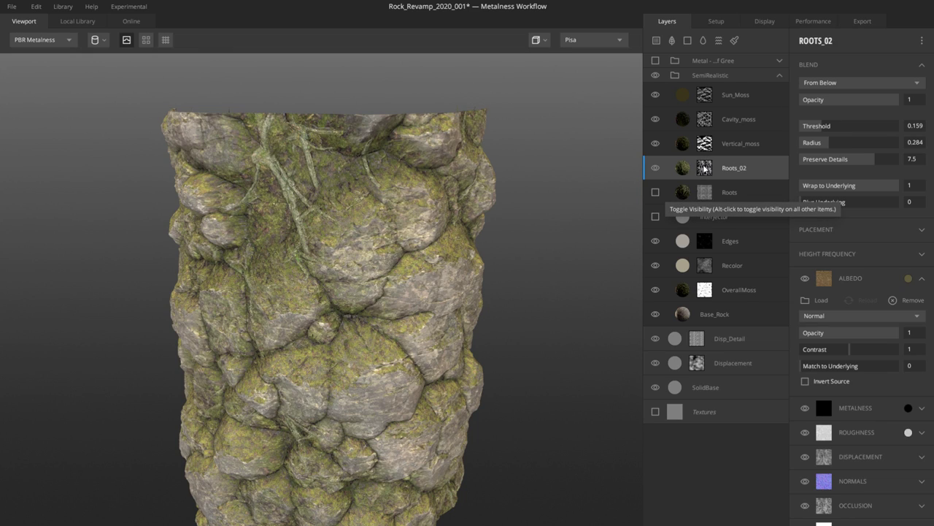
{"action": "left_click", "coordinate": [705, 167]}
{"action": "left_click_drag", "start_coordinate": [373, 265], "coordinate": [403, 256]}
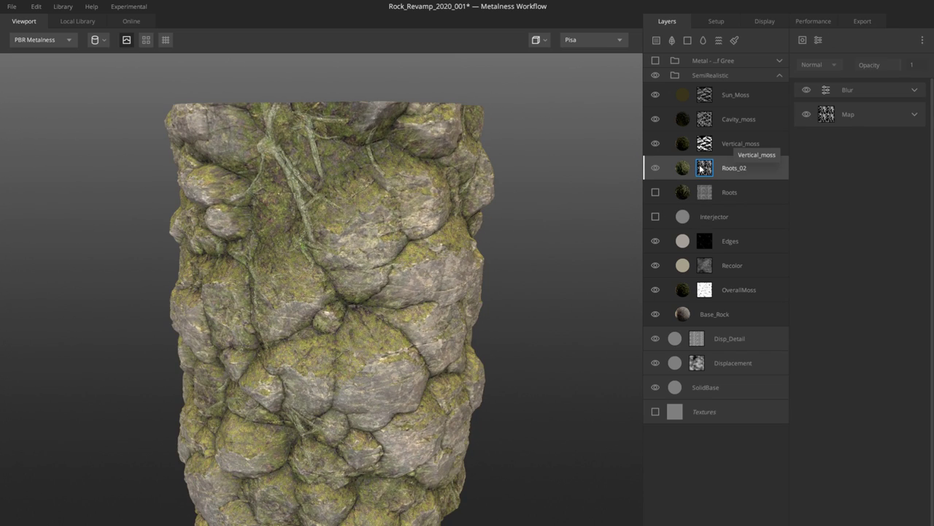
{"action": "left_click", "coordinate": [880, 121]}
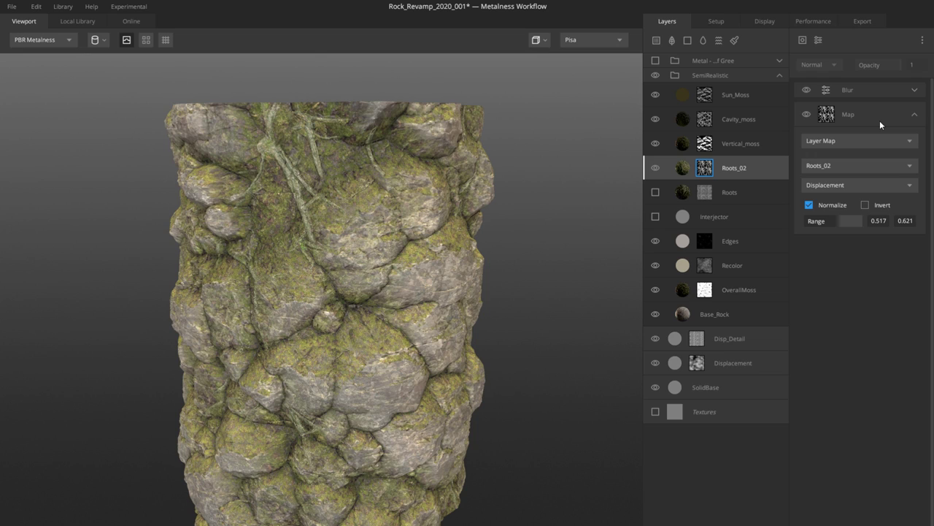
{"action": "left_click", "coordinate": [807, 90]}
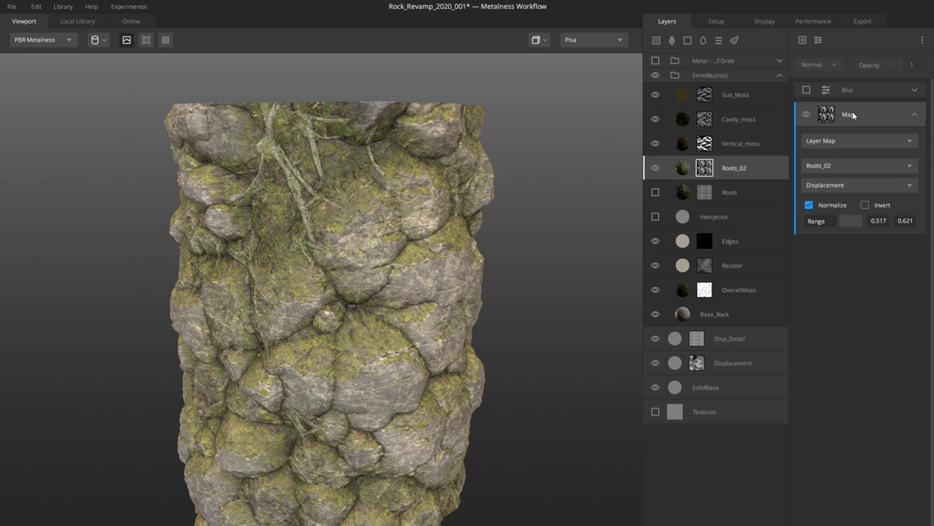
{"action": "left_click", "coordinate": [684, 171]}
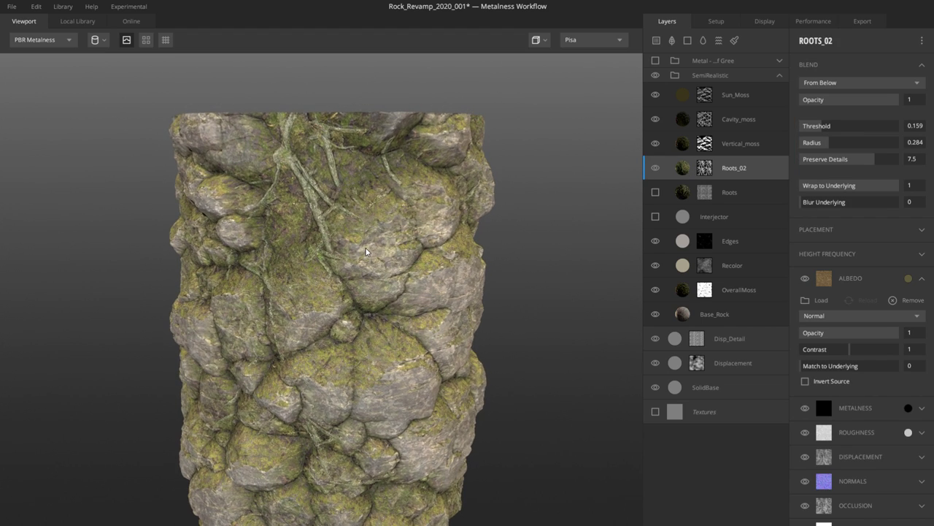
Step: Browse the local library filtered to Surface assets
{"action": "left_click", "coordinate": [74, 21]}
{"action": "left_click", "coordinate": [41, 75]}
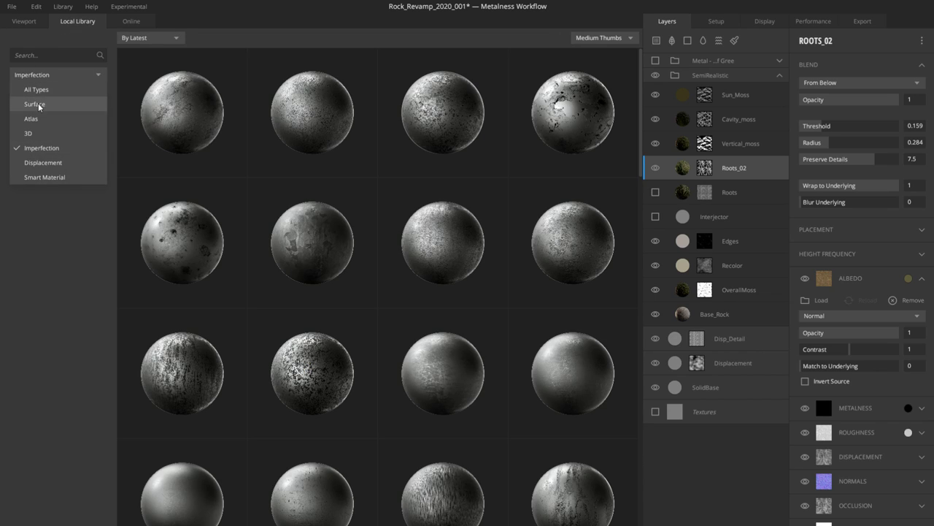
{"action": "left_click", "coordinate": [32, 105]}
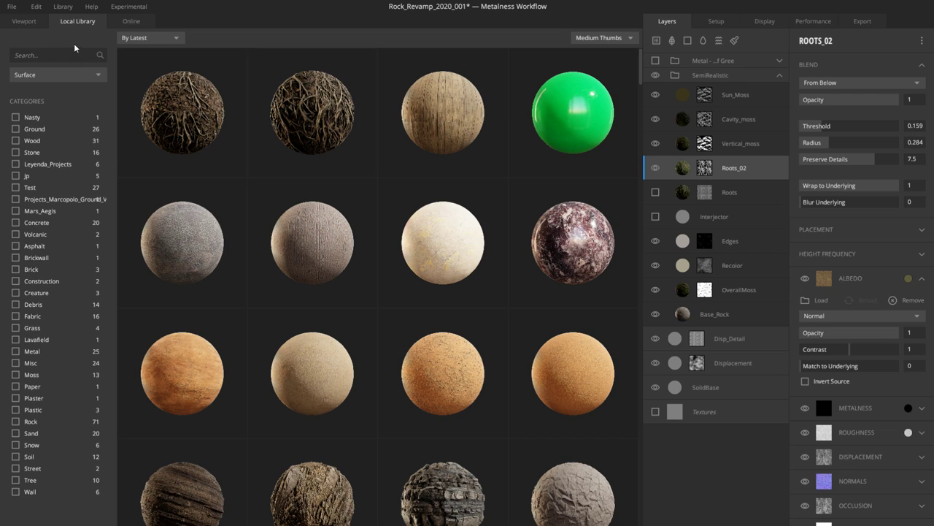
Step: Return to the 3D view of the rock and open the Roots_02 layer's mask components
{"action": "left_click", "coordinate": [25, 23]}
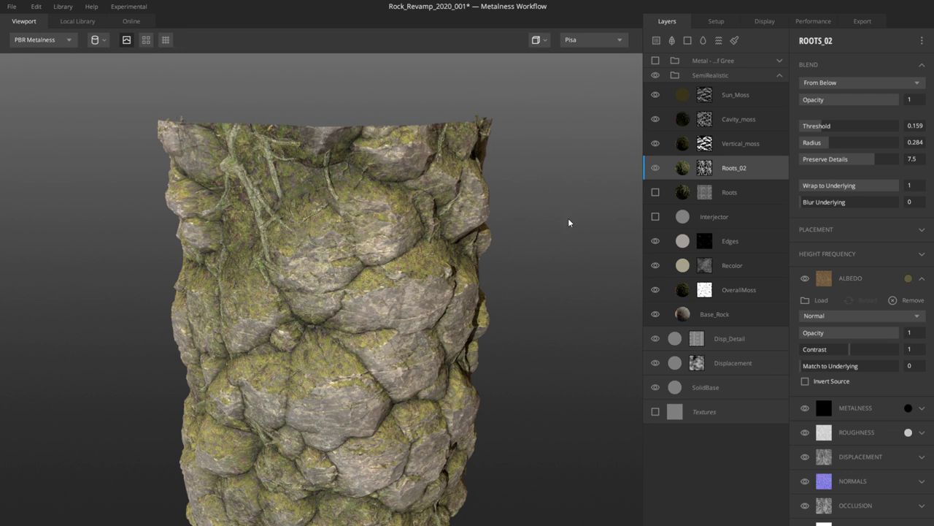
{"action": "left_click", "coordinate": [705, 169]}
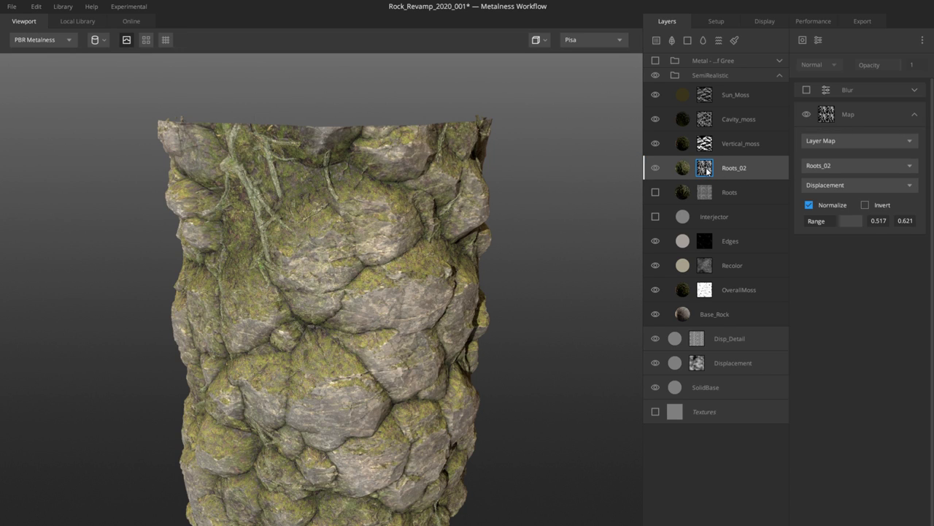
{"action": "middle_click_drag", "start_coordinate": [351, 326], "coordinate": [357, 298]}
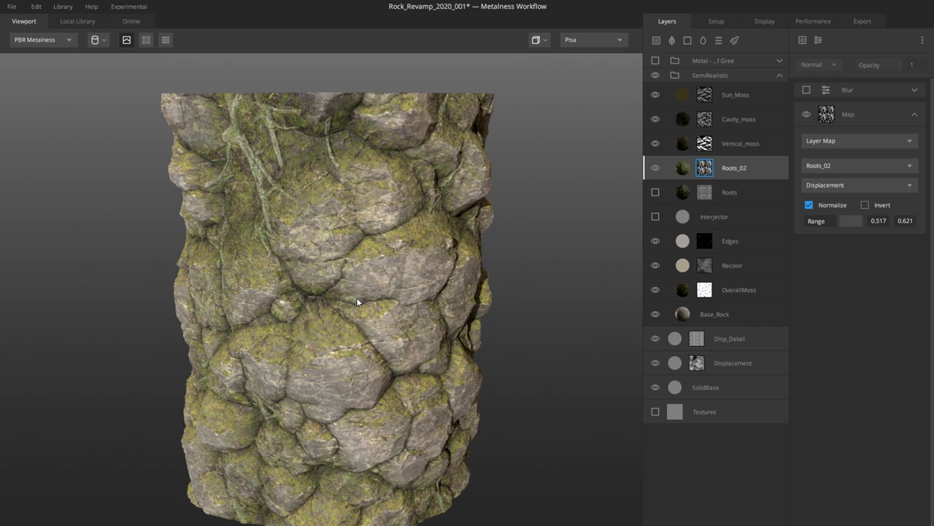
{"action": "left_click_drag", "start_coordinate": [356, 298], "coordinate": [489, 232]}
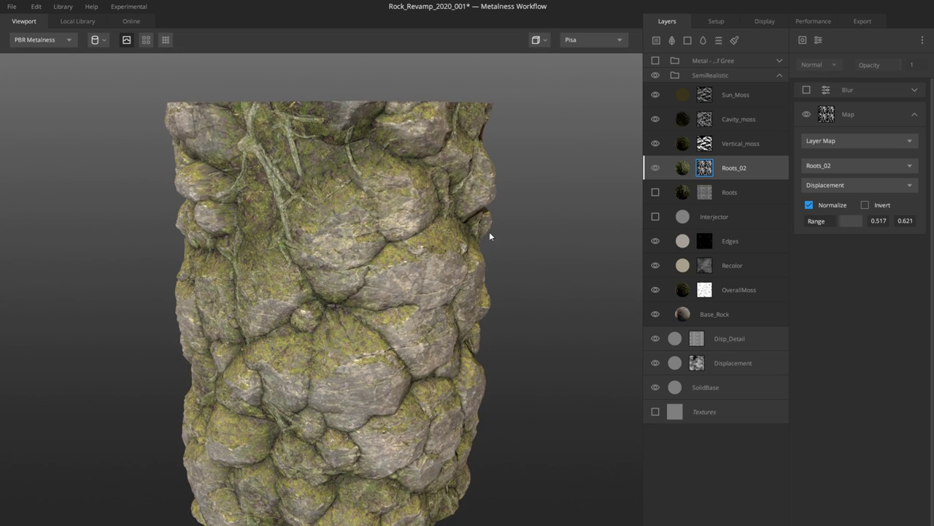
Step: Duplicate the Map component in the Roots_02 mask and widen one copy's range to 0 to 1 while inspecting the mask
{"action": "left_click", "coordinate": [863, 114]}
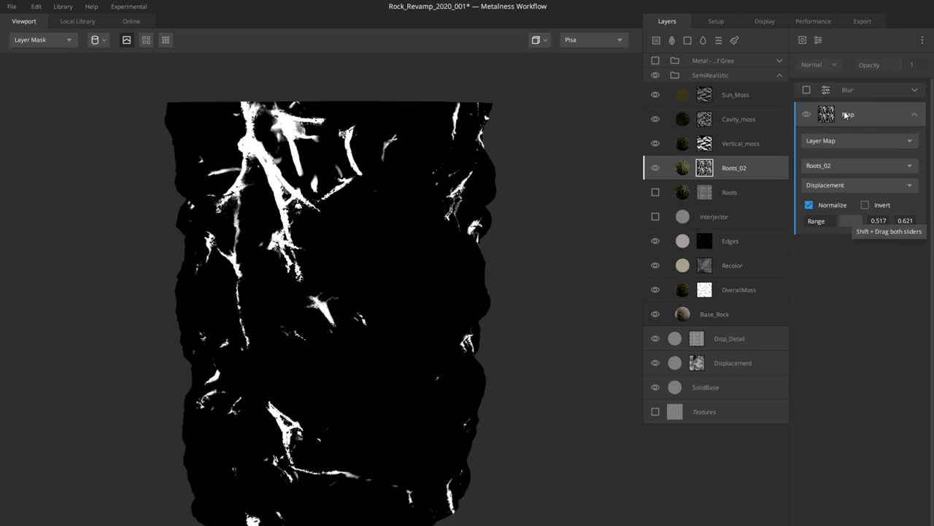
{"action": "key", "text": "ctrl+d"}
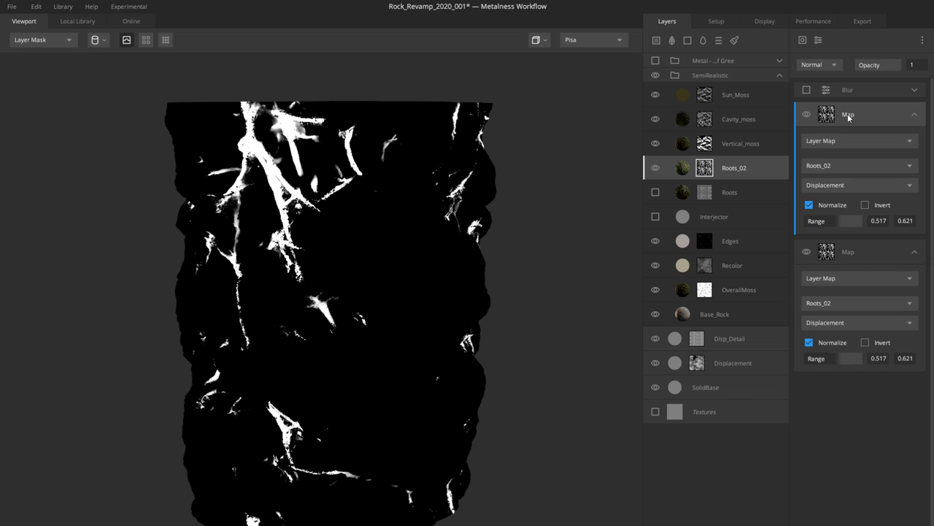
{"action": "left_click_drag", "start_coordinate": [836, 221], "coordinate": [881, 220]}
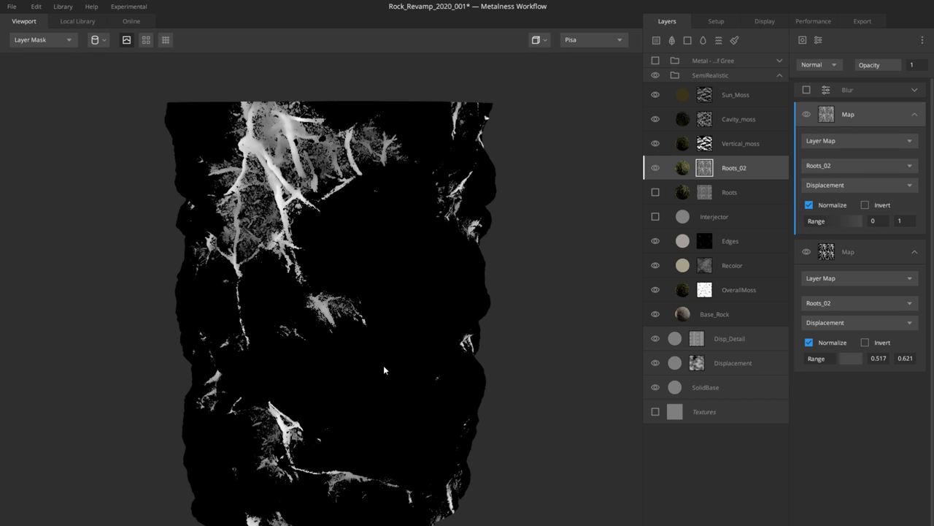
{"action": "left_click_drag", "start_coordinate": [384, 368], "coordinate": [379, 357]}
{"action": "left_click", "coordinate": [686, 169]}
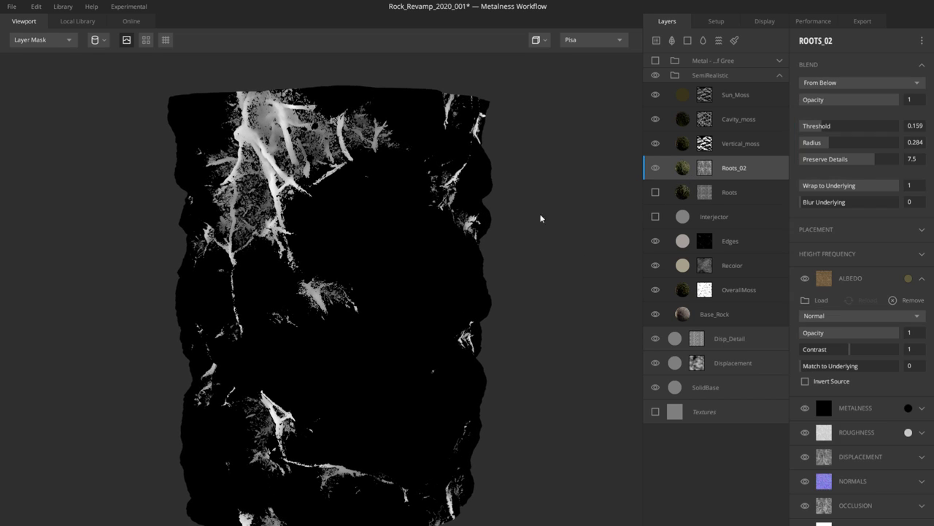
{"action": "left_click_drag", "start_coordinate": [540, 214], "coordinate": [371, 248]}
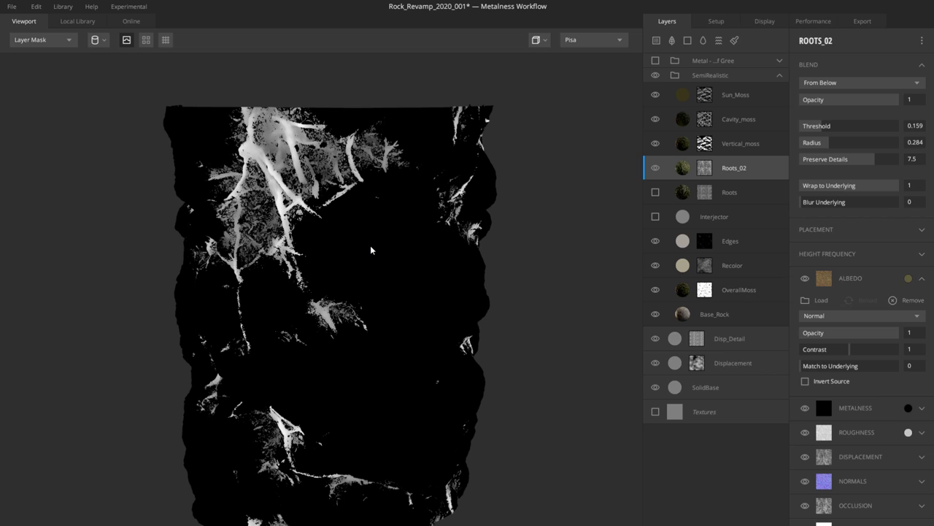
Step: Delete the extra Map component from the Roots_02 mask and return the viewport to PBR Metalness
{"action": "left_click", "coordinate": [705, 168]}
{"action": "left_click_drag", "start_coordinate": [806, 221], "coordinate": [843, 224]}
{"action": "left_click", "coordinate": [844, 115]}
{"action": "key", "text": "Delete"}
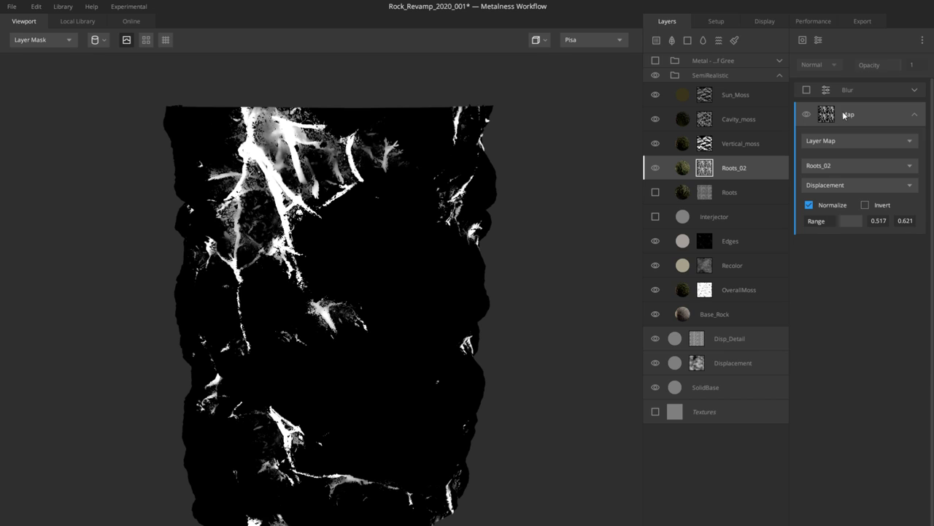
{"action": "scroll", "coordinate": [339, 271], "scroll_direction": "up", "scroll_amount": 2}
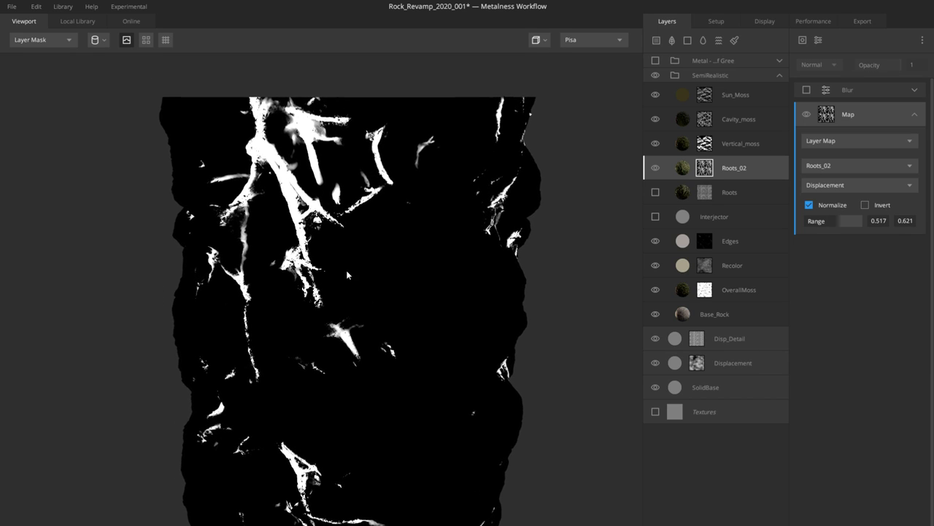
{"action": "middle_click_drag", "start_coordinate": [347, 271], "coordinate": [347, 275]}
{"action": "key", "text": "1"}
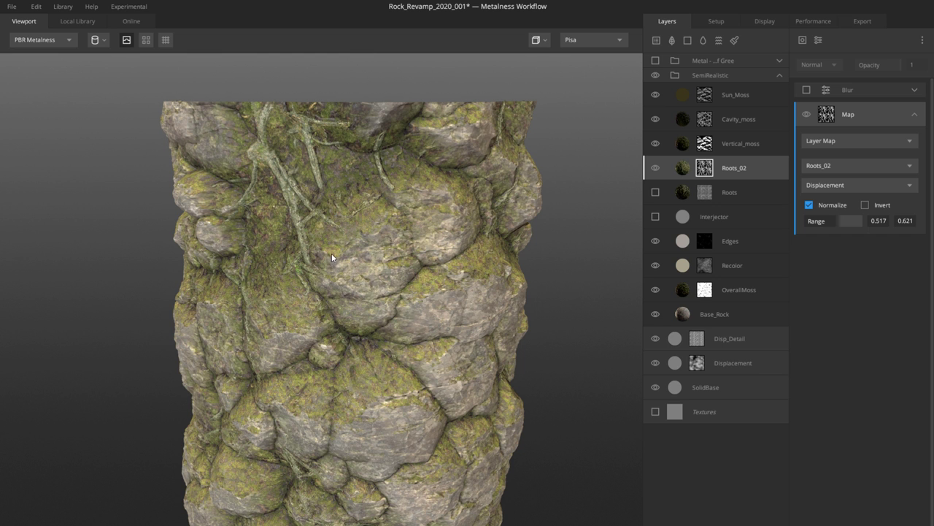
Step: Darken the Roots_02 layer's albedo color to a dark, less saturated olive and apply it
{"action": "left_click", "coordinate": [682, 168]}
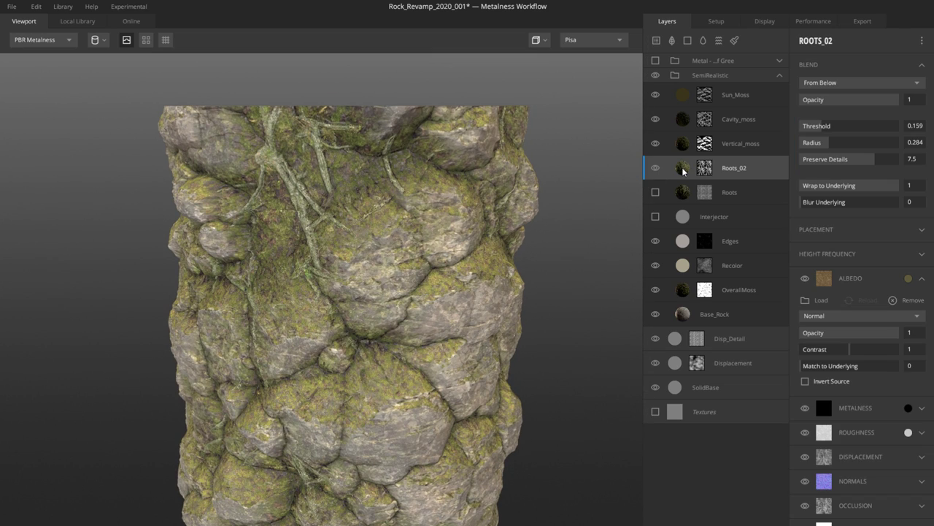
{"action": "left_click", "coordinate": [908, 278]}
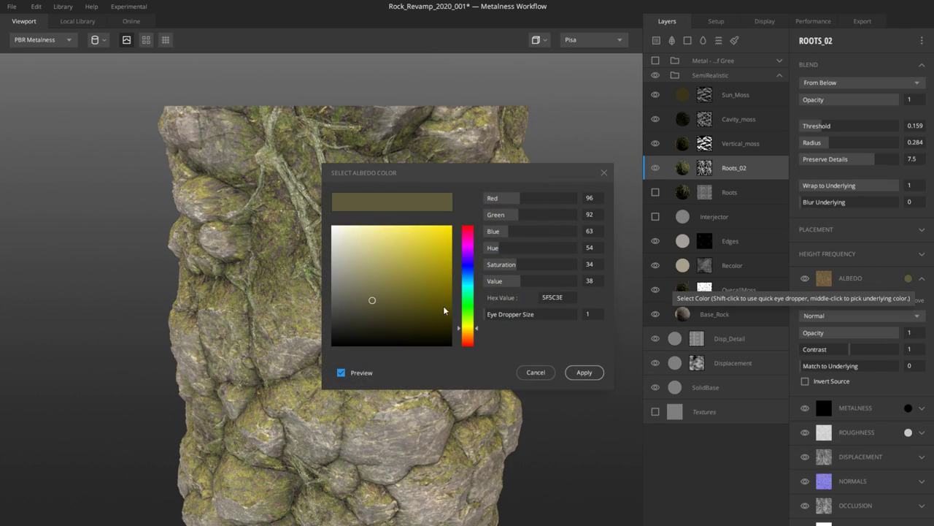
{"action": "left_click_drag", "start_coordinate": [371, 304], "coordinate": [361, 317]}
{"action": "left_click", "coordinate": [603, 371]}
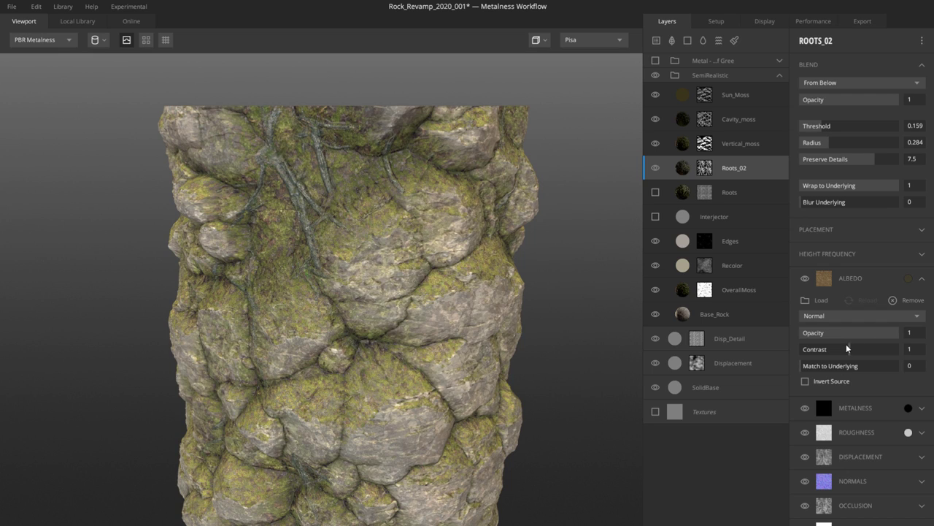
Step: Try the Multiply blend mode on the Roots_02 albedo and set it back to Normal
{"action": "left_click", "coordinate": [821, 316]}
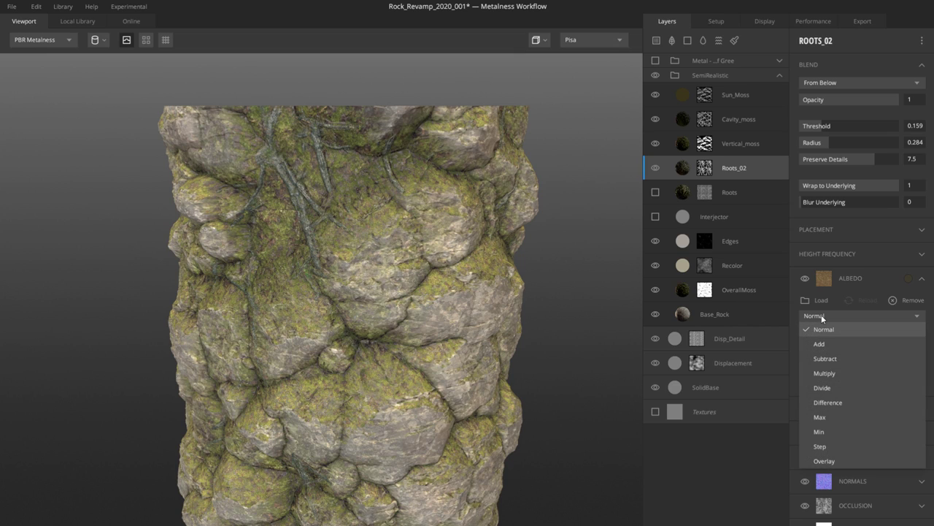
{"action": "left_click", "coordinate": [825, 373]}
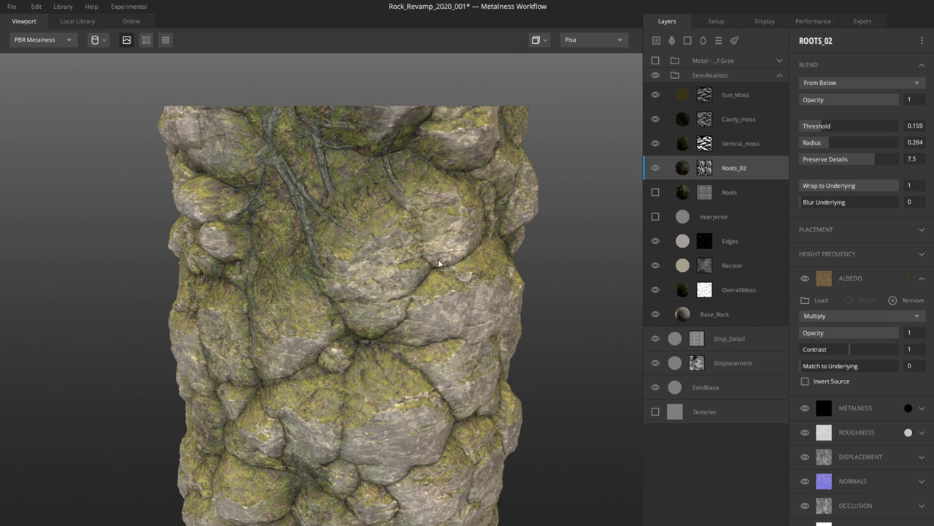
{"action": "left_click", "coordinate": [829, 314]}
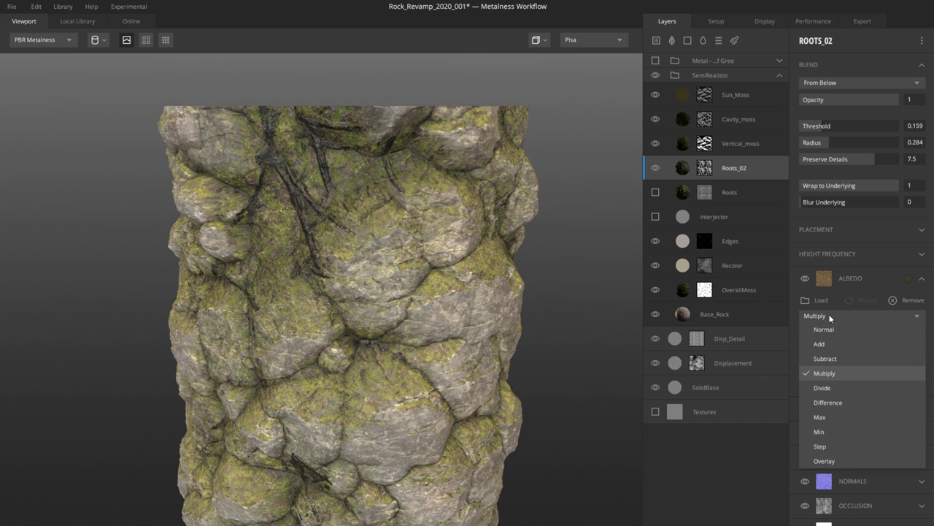
{"action": "left_click", "coordinate": [829, 327]}
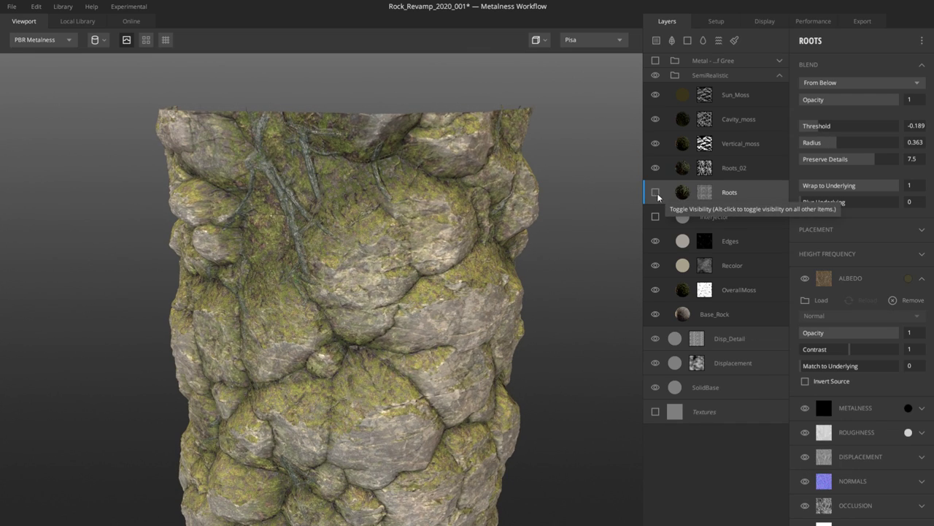
Step: Try the Roots layer as the source of the Roots_02 mask's Layer Map, and undo the change
{"action": "left_click", "coordinate": [705, 168]}
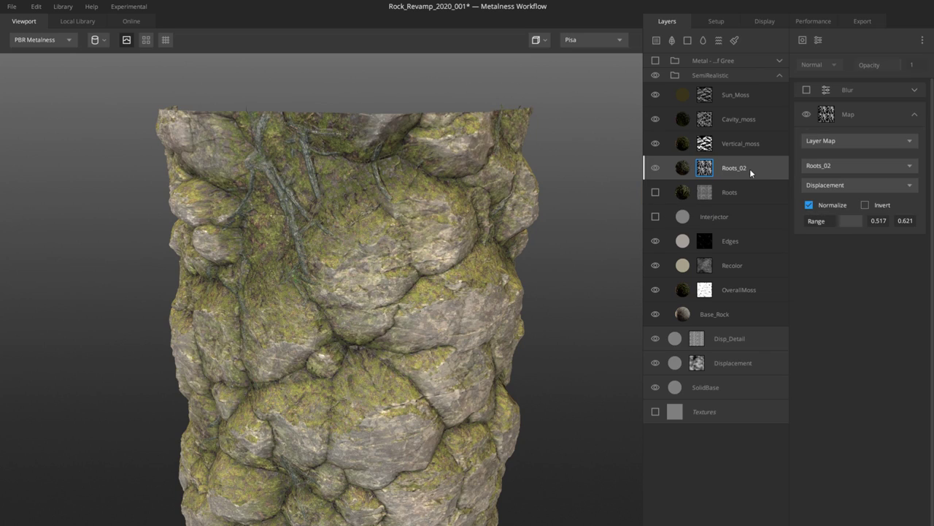
{"action": "left_click", "coordinate": [826, 166]}
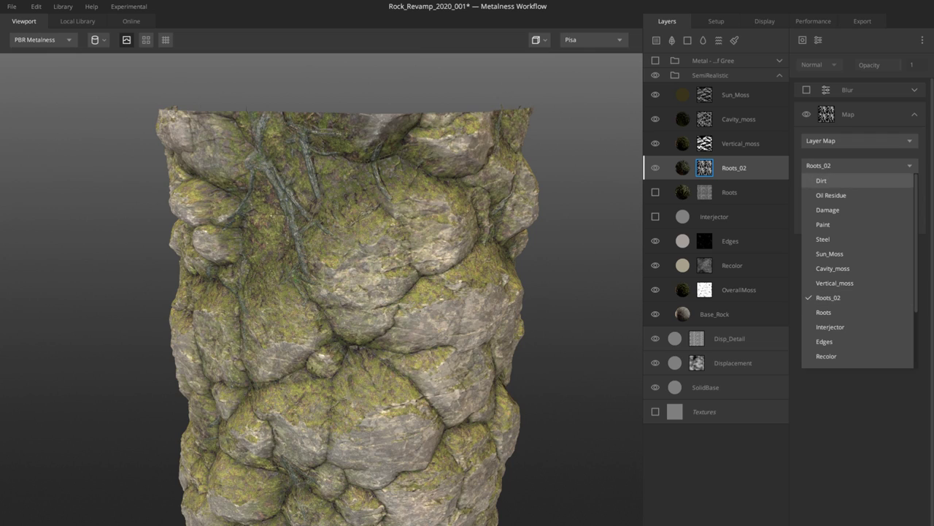
{"action": "left_click_drag", "start_coordinate": [917, 180], "coordinate": [914, 241]}
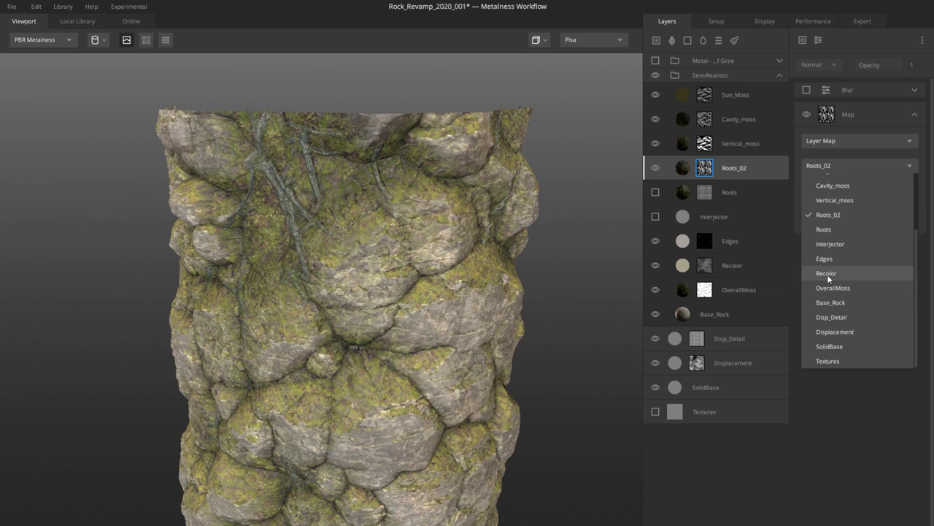
{"action": "left_click", "coordinate": [821, 230]}
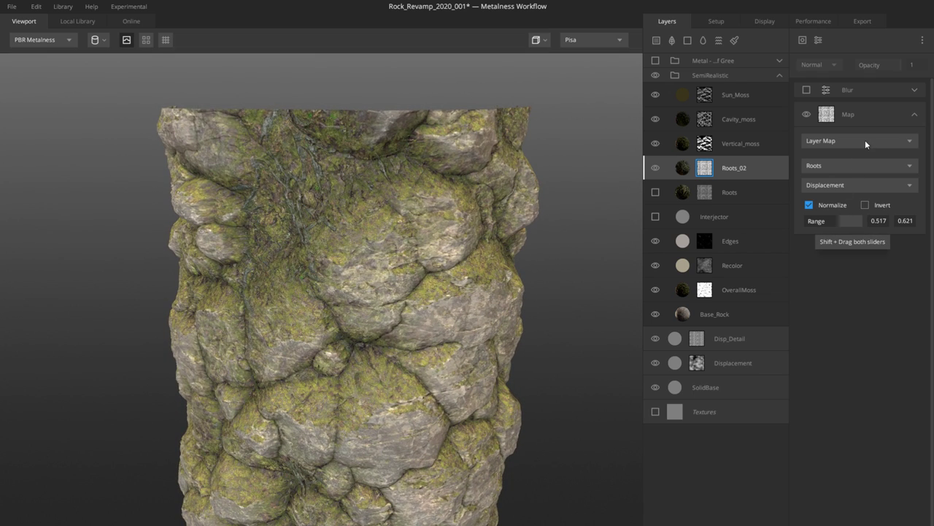
{"action": "key", "text": "ctrl+z"}
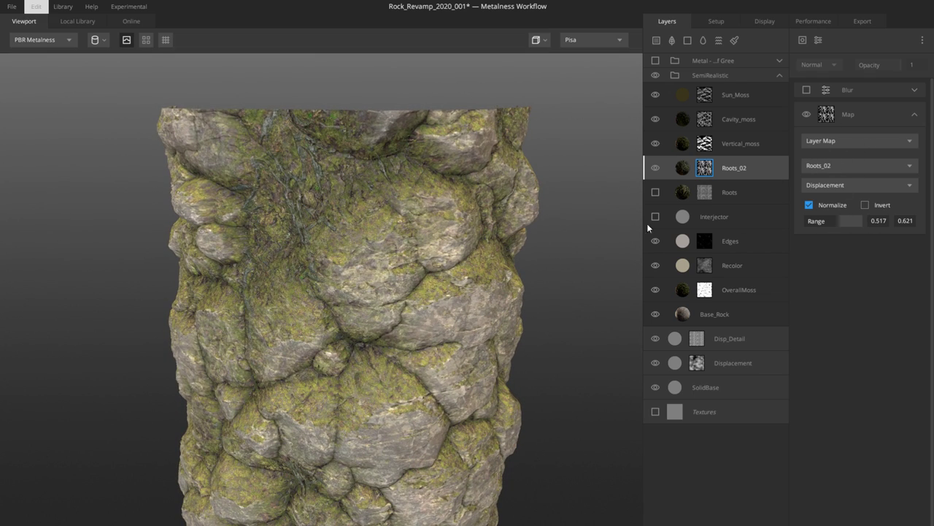
{"action": "left_click_drag", "start_coordinate": [446, 310], "coordinate": [420, 317]}
Step: Show the Roots layer and set its albedo color to hex 3B3A30
{"action": "left_click", "coordinate": [692, 195]}
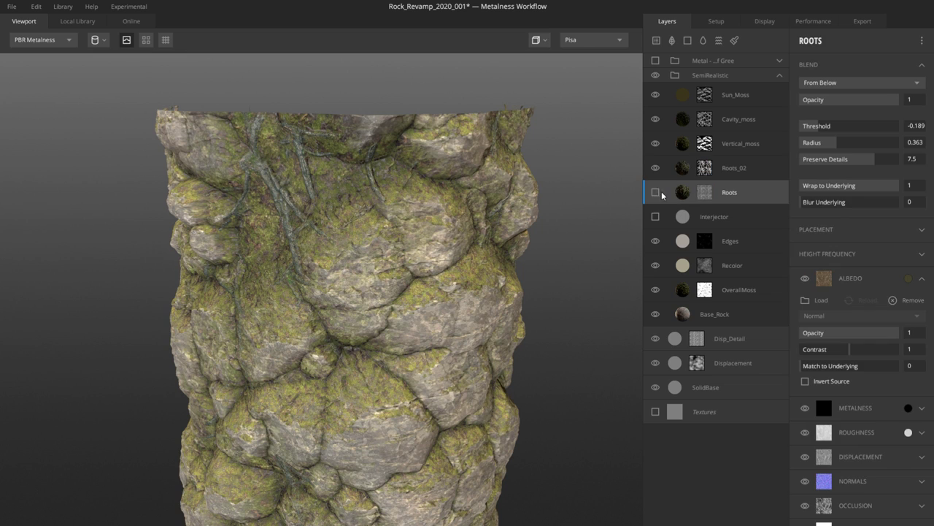
{"action": "left_click", "coordinate": [656, 192]}
{"action": "scroll", "coordinate": [354, 272], "scroll_direction": "down", "scroll_amount": 3}
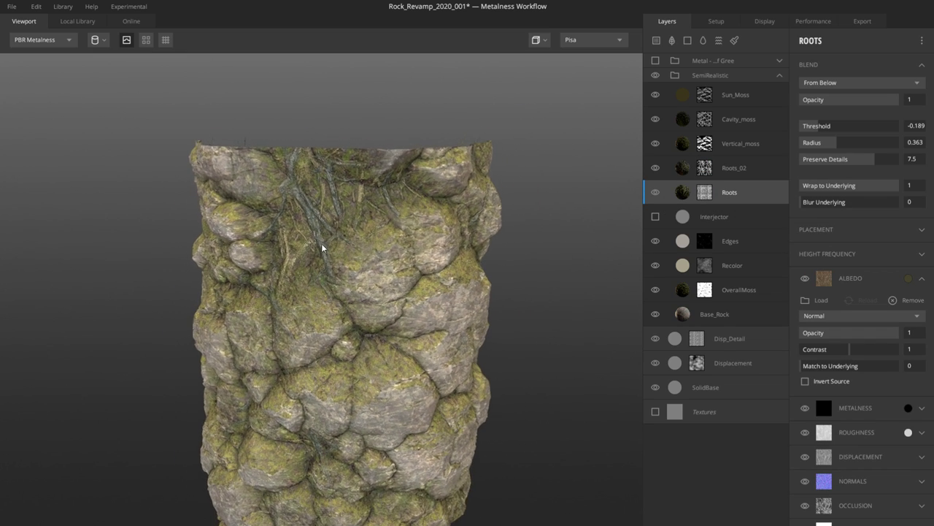
{"action": "left_click", "coordinate": [908, 278]}
{"action": "mouse_move", "coordinate": [359, 315]}
{"action": "left_mouse_down"}
{"action": "mouse_move", "coordinate": [359, 307]}
{"action": "mouse_move", "coordinate": [353, 319]}
{"action": "left_mouse_up"}
{"action": "left_click", "coordinate": [584, 372]}
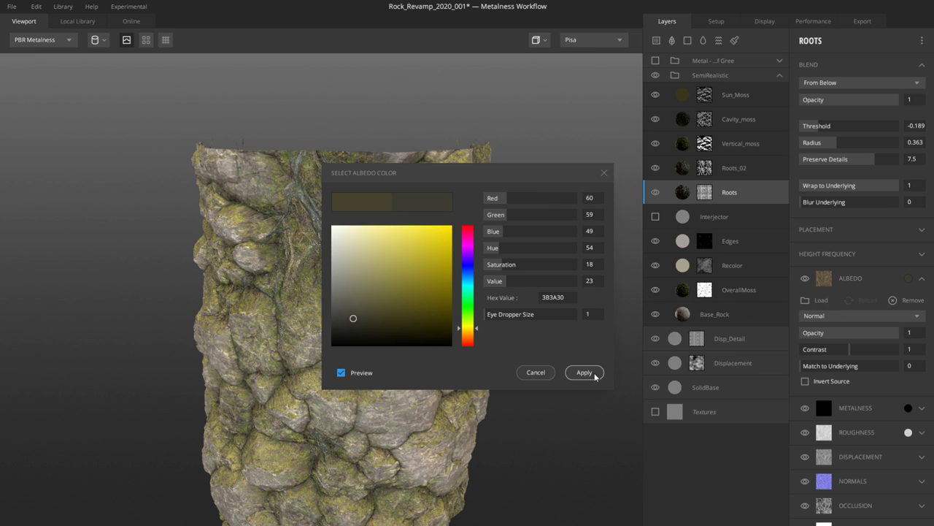
Step: Preview the mossy rock material on a cube and inspect its faces
{"action": "left_click_drag", "start_coordinate": [391, 351], "coordinate": [412, 323]}
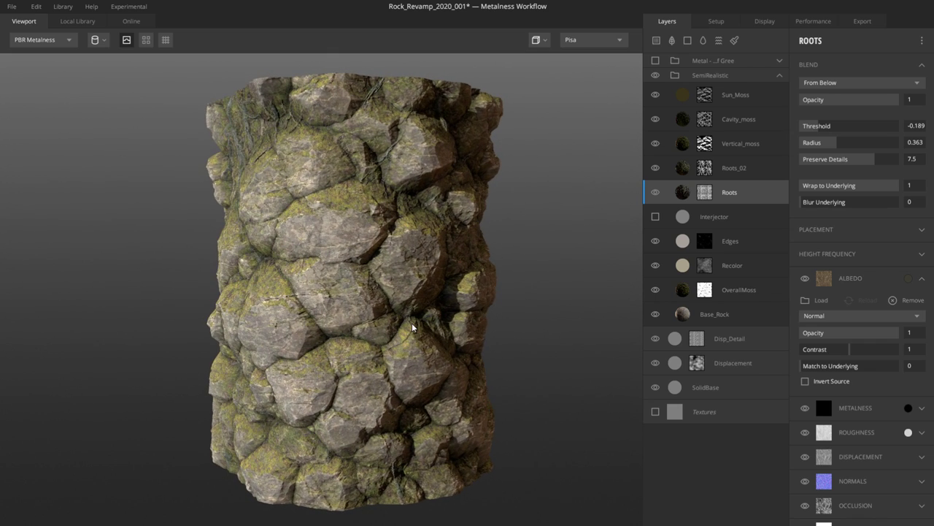
{"action": "left_click", "coordinate": [103, 39]}
{"action": "left_click", "coordinate": [145, 79]}
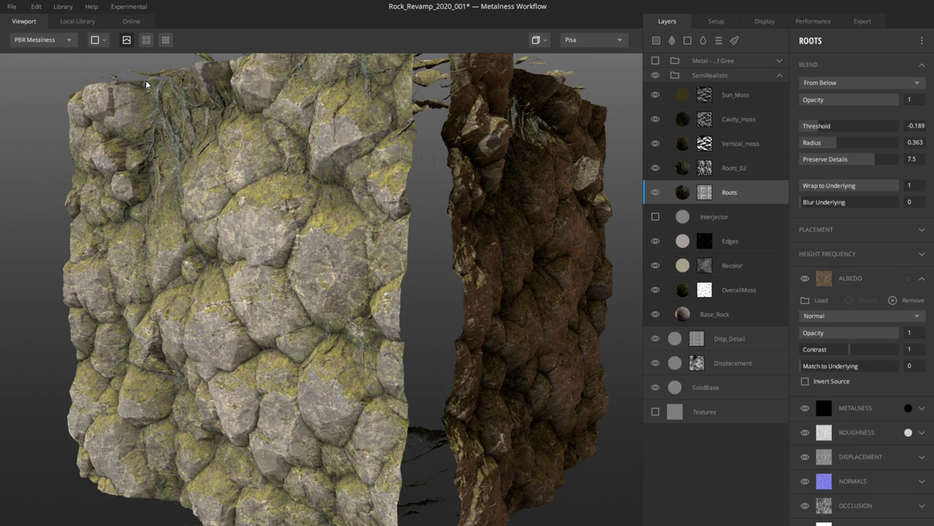
{"action": "left_click_drag", "start_coordinate": [225, 257], "coordinate": [304, 264]}
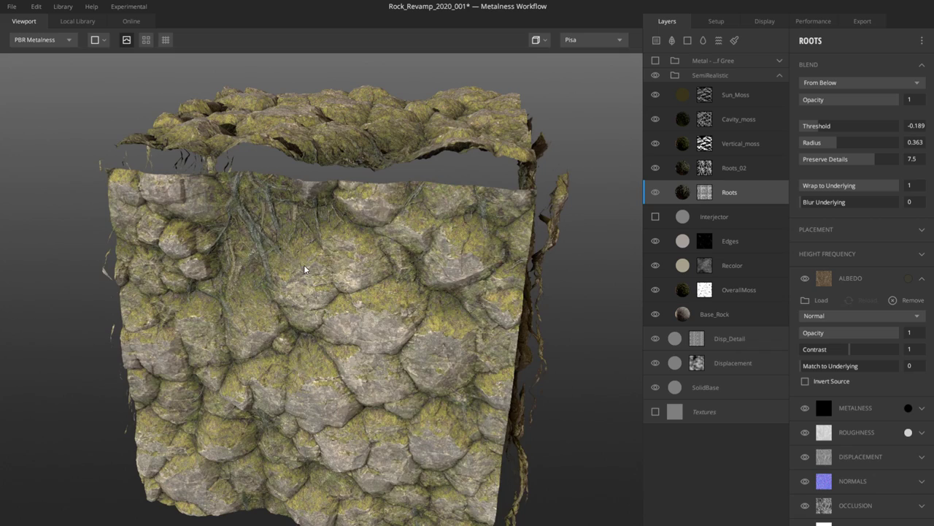
Step: Switch the preview model to a sphere and inspect the rock, moss and roots up close
{"action": "left_click", "coordinate": [98, 40]}
{"action": "mouse_move", "coordinate": [112, 111]}
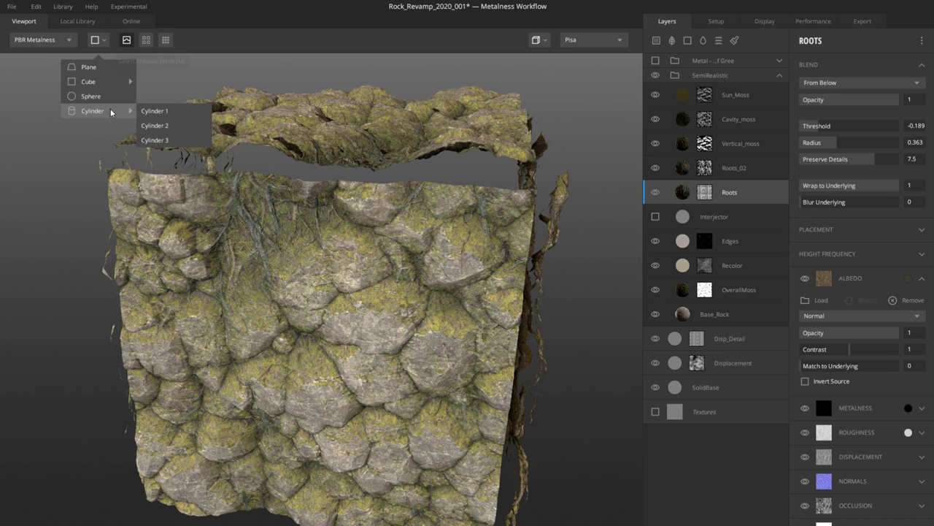
{"action": "left_click", "coordinate": [91, 96]}
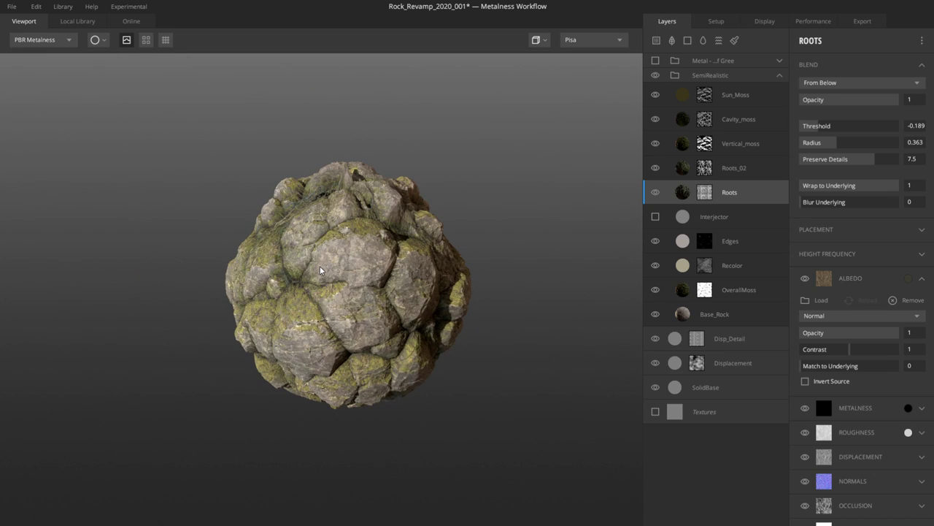
{"action": "scroll", "coordinate": [319, 266], "scroll_direction": "up", "scroll_amount": 3}
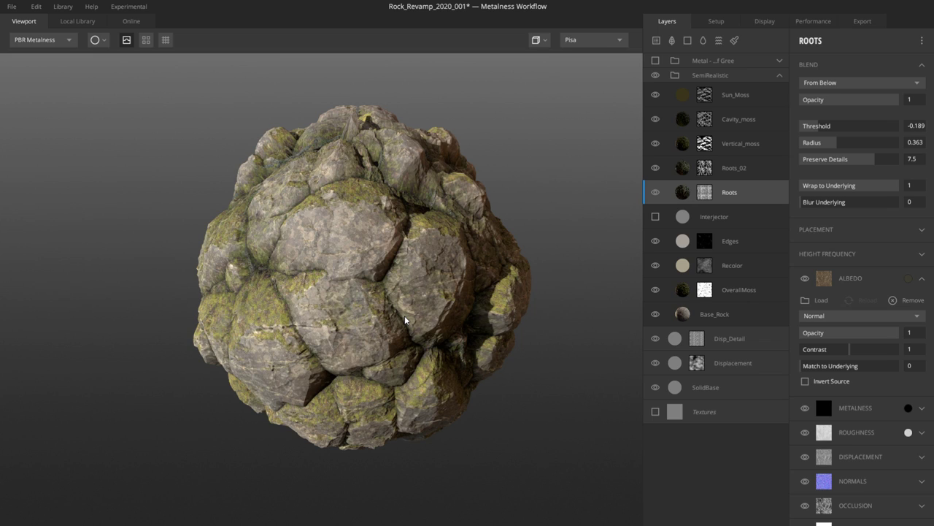
{"action": "scroll", "coordinate": [405, 316], "scroll_direction": "up", "scroll_amount": 1}
{"action": "left_click_drag", "start_coordinate": [405, 316], "coordinate": [358, 284]}
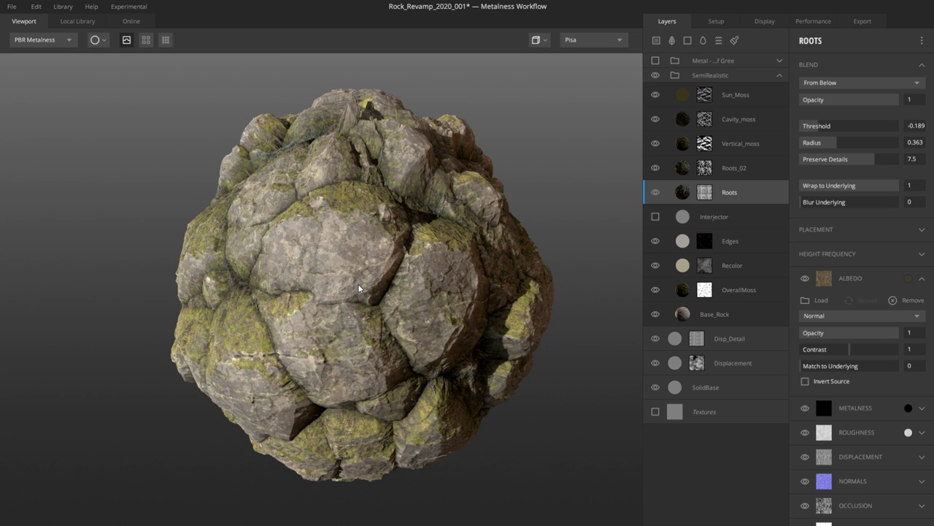
Step: Switch the preview model to a plane and inspect the mossy rock surface and roots from several angles
{"action": "left_click", "coordinate": [96, 40]}
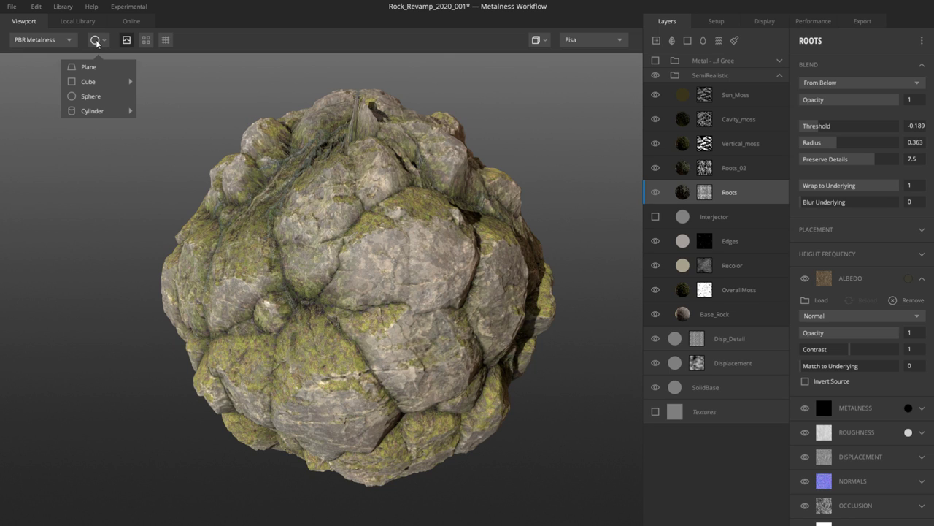
{"action": "left_click", "coordinate": [89, 66]}
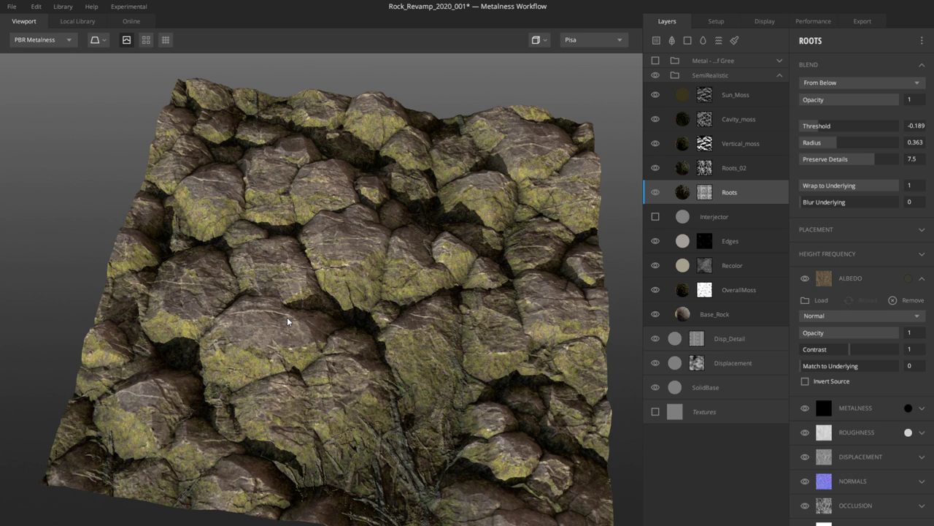
{"action": "left_click_drag", "start_coordinate": [287, 317], "coordinate": [329, 354]}
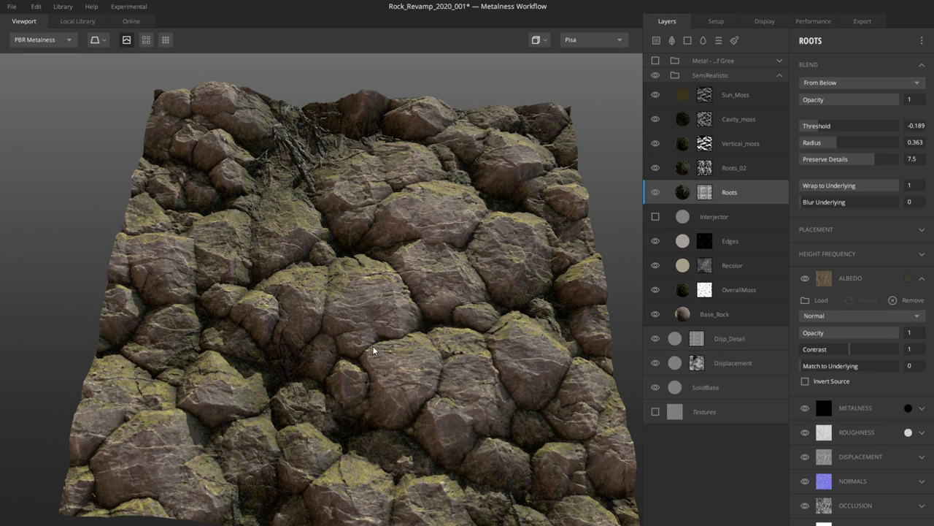
{"action": "left_click_drag", "start_coordinate": [372, 345], "coordinate": [359, 314]}
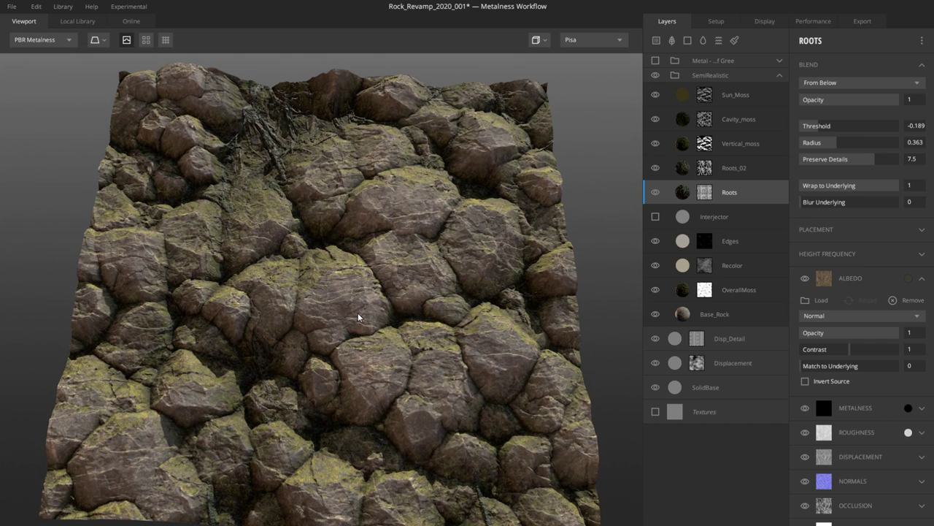
{"action": "middle_click_drag", "start_coordinate": [358, 314], "coordinate": [358, 313]}
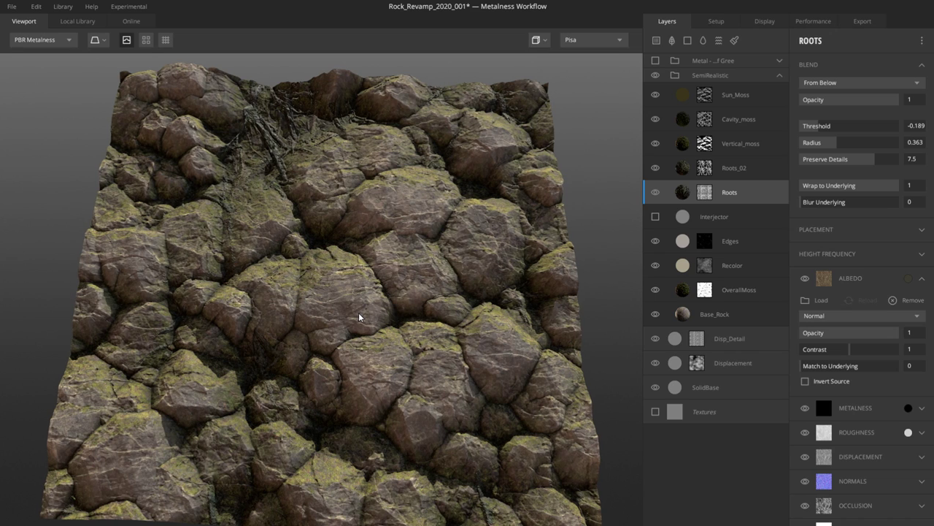
{"action": "left_click_drag", "start_coordinate": [358, 314], "coordinate": [363, 300]}
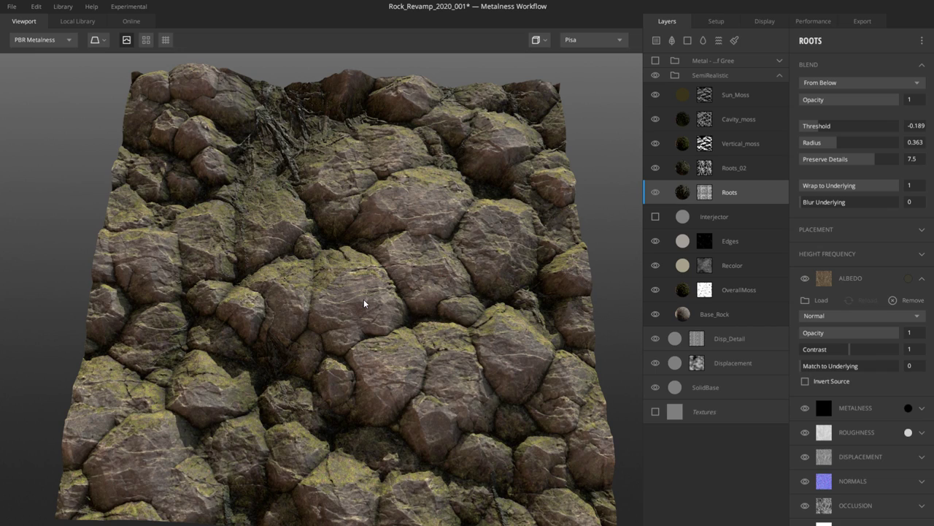
Step: Open the Wooden_Wheel_002 mix from the 2020_BETA project
{"action": "left_click", "coordinate": [10, 7]}
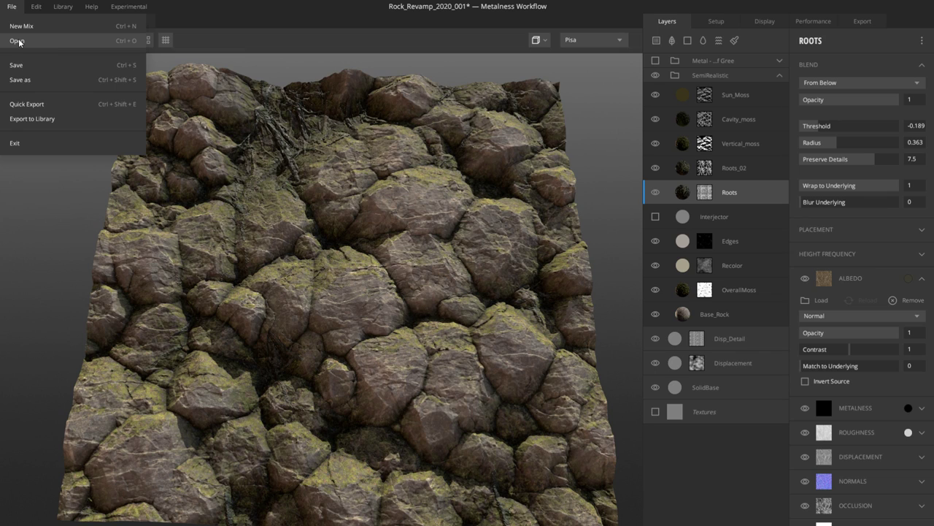
{"action": "left_click", "coordinate": [17, 42]}
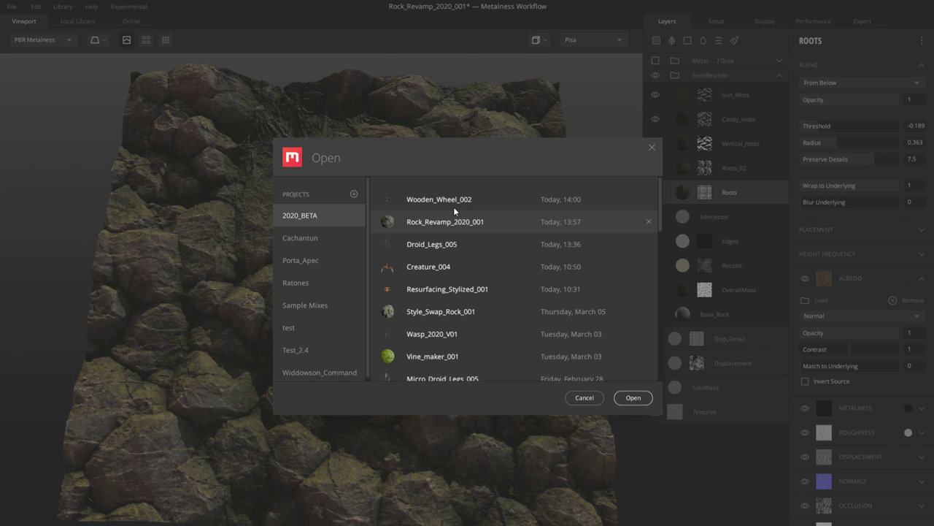
{"action": "left_click", "coordinate": [453, 207]}
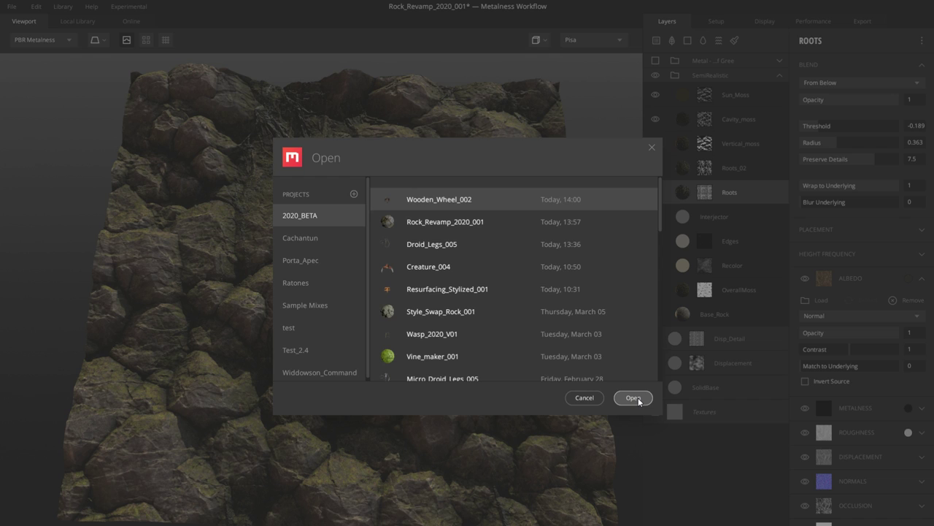
{"action": "left_click", "coordinate": [638, 397]}
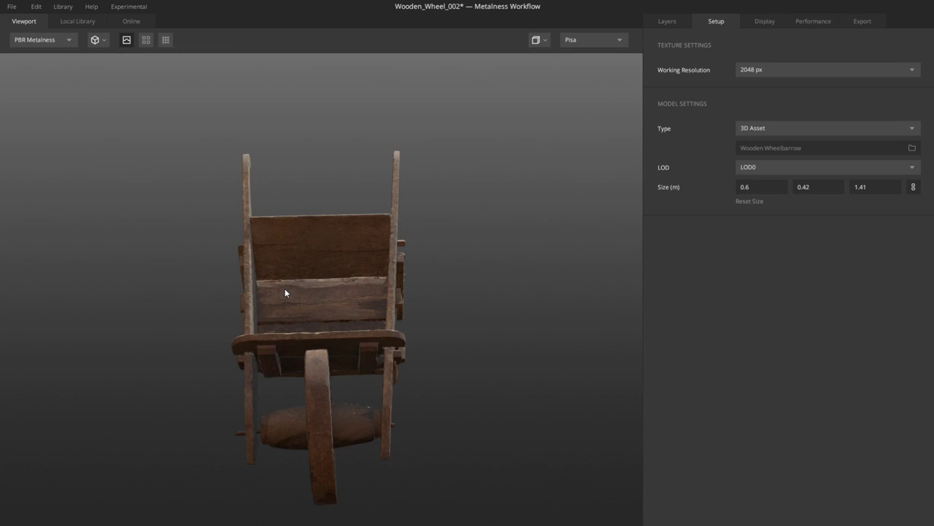
Step: Examine the wooden wheelbarrow from several angles and bring up the mix's layer stack
{"action": "left_click_drag", "start_coordinate": [325, 284], "coordinate": [346, 312]}
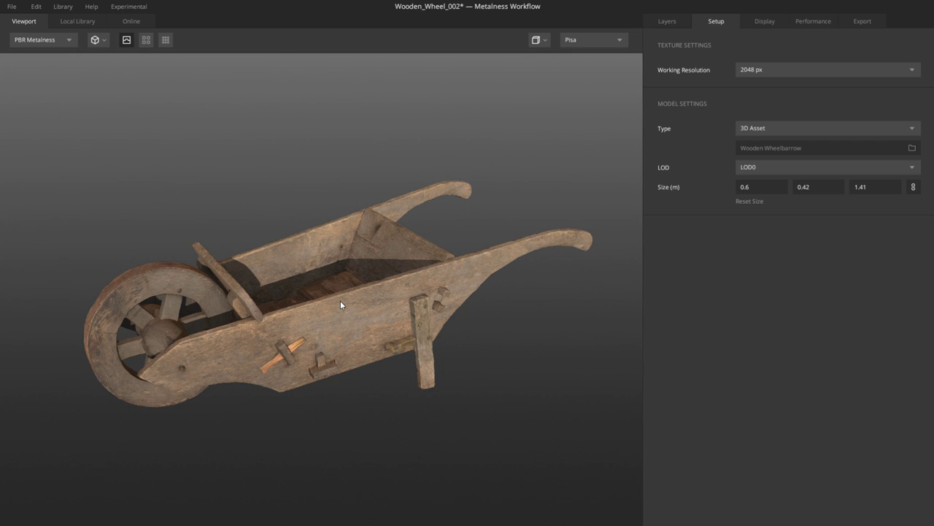
{"action": "left_click_drag", "start_coordinate": [340, 307], "coordinate": [360, 302]}
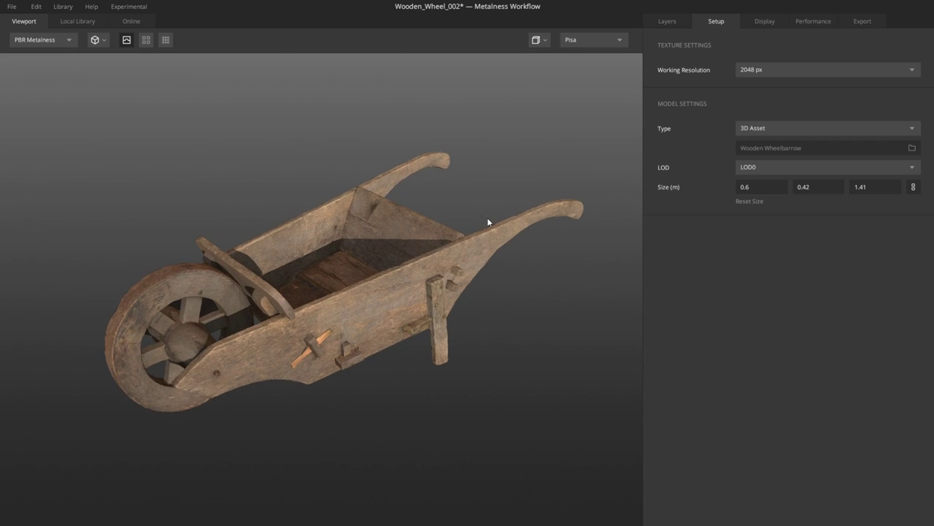
{"action": "left_click", "coordinate": [671, 22]}
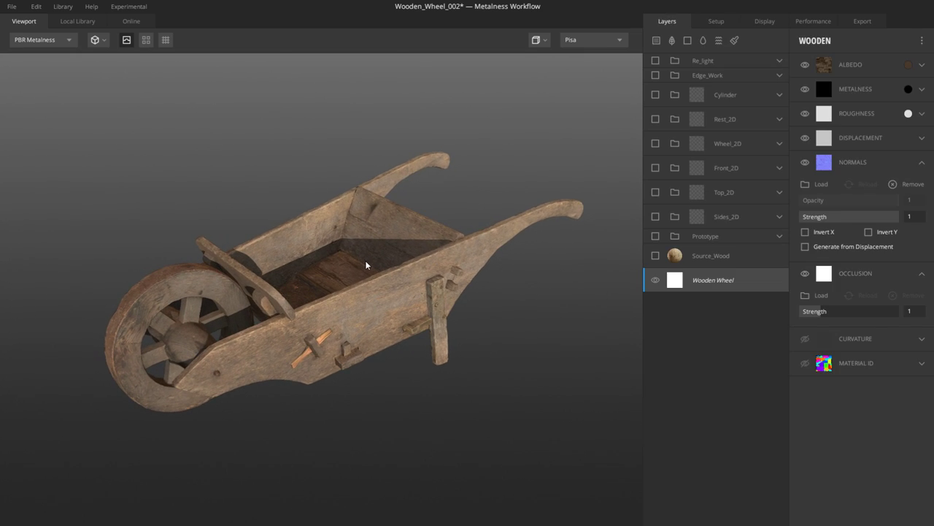
{"action": "right_click_drag", "start_coordinate": [368, 274], "coordinate": [387, 285]}
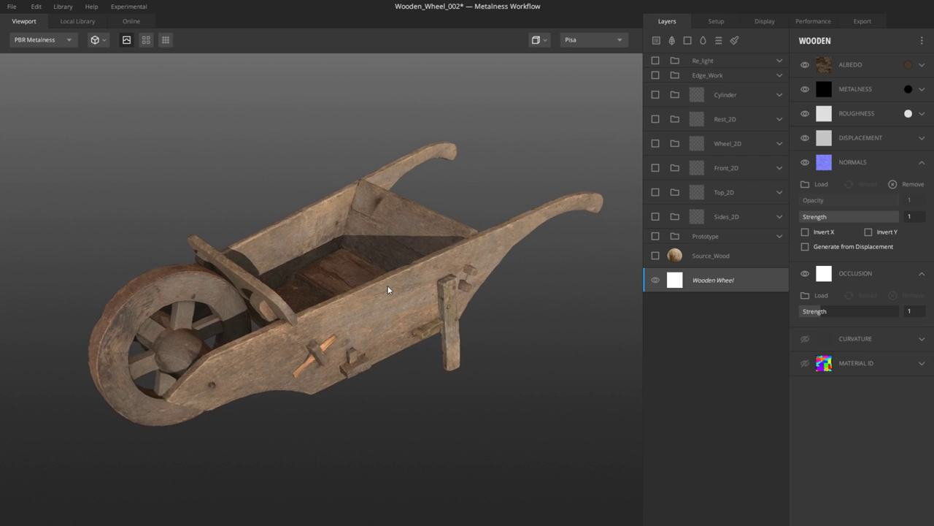
{"action": "middle_click_drag", "start_coordinate": [385, 281], "coordinate": [382, 283]}
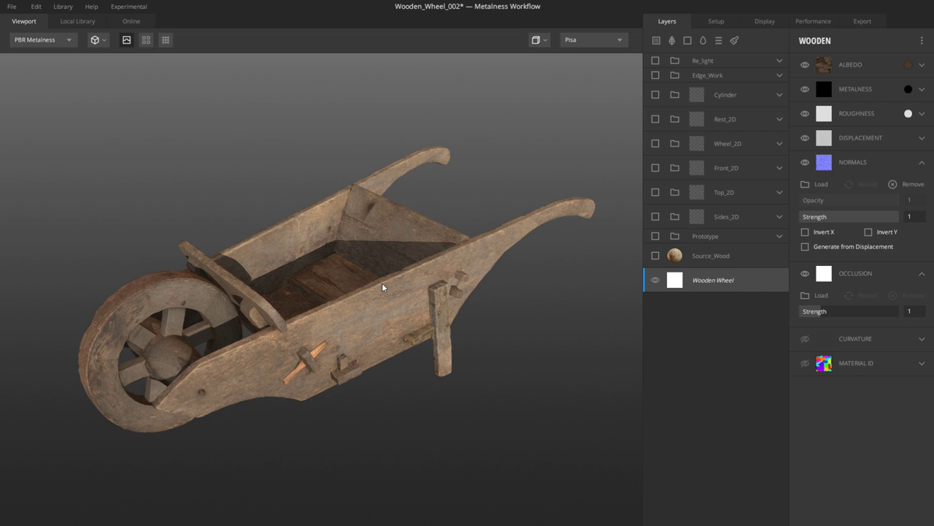
{"action": "mouse_move", "coordinate": [381, 286]}
{"action": "left_mouse_down"}
{"action": "mouse_move", "coordinate": [377, 301]}
{"action": "mouse_move", "coordinate": [382, 294]}
{"action": "left_mouse_up"}
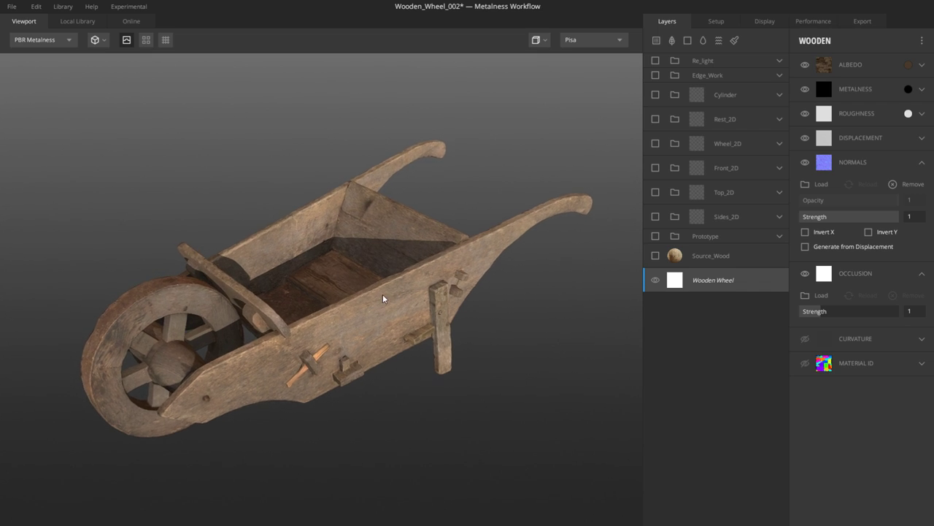
{"action": "right_click_drag", "start_coordinate": [383, 293], "coordinate": [393, 307]}
{"action": "left_click_drag", "start_coordinate": [393, 308], "coordinate": [383, 314]}
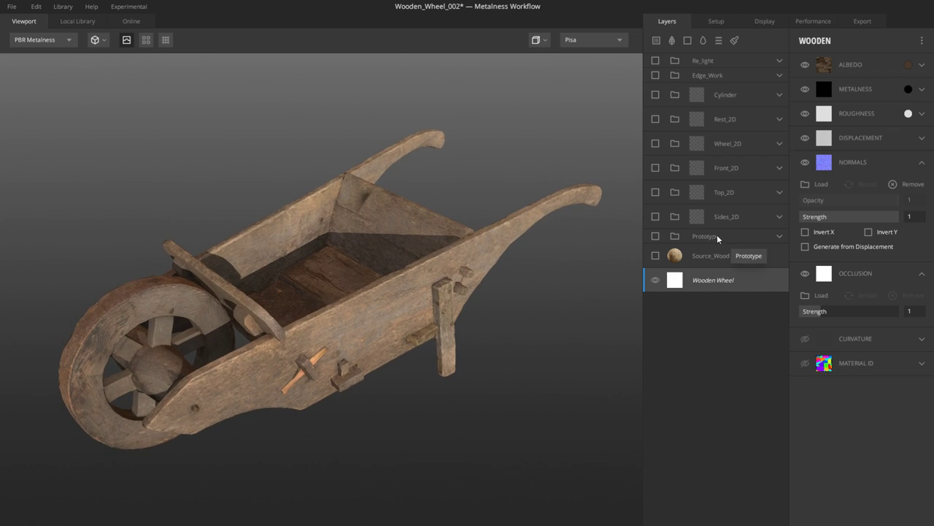
Step: Load WheelBarrow_bake_parts_logic_grpid_albedo.png as the Material ID map of the Wooden Wheel base layer
{"action": "left_click", "coordinate": [825, 365]}
{"action": "left_click", "coordinate": [822, 387]}
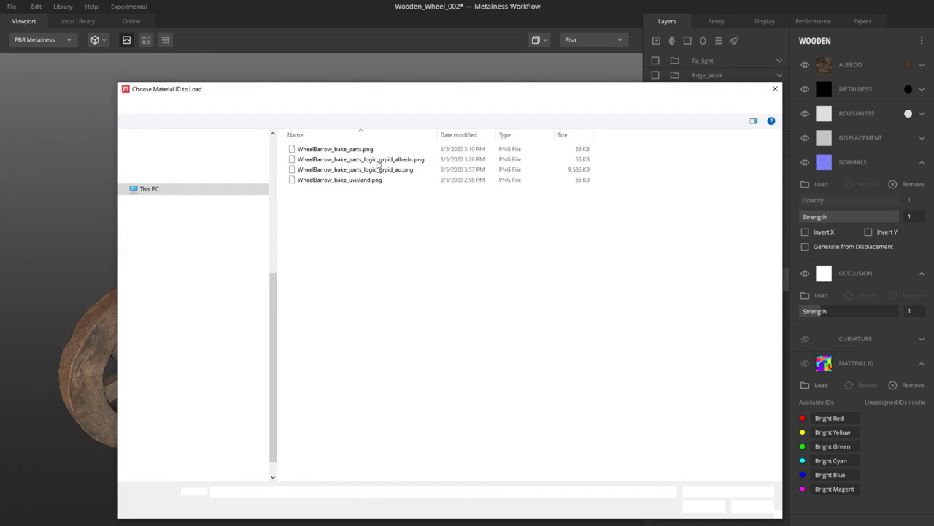
{"action": "left_click", "coordinate": [378, 164]}
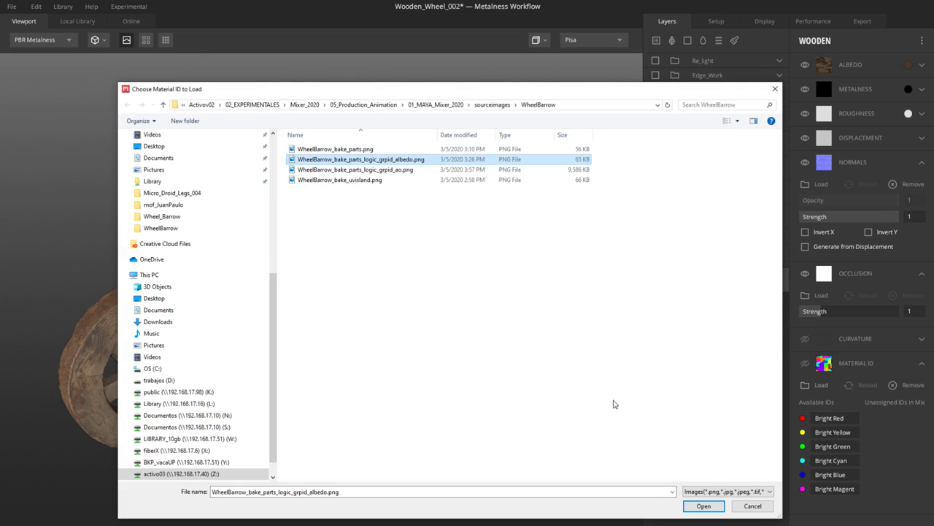
{"action": "left_click", "coordinate": [705, 506]}
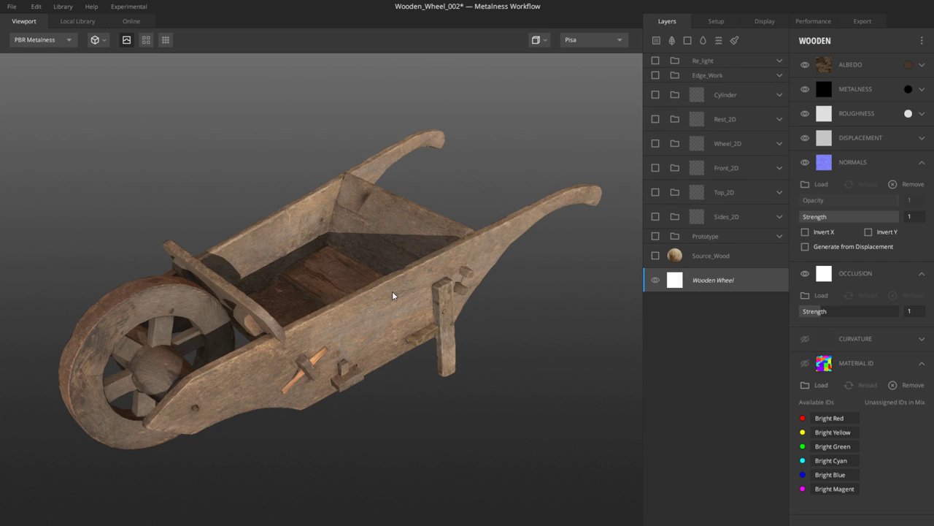
Step: Inspect the wheelbarrow model again and switch the preview to a plane to view its flat texture layout
{"action": "left_click_drag", "start_coordinate": [396, 296], "coordinate": [366, 331]}
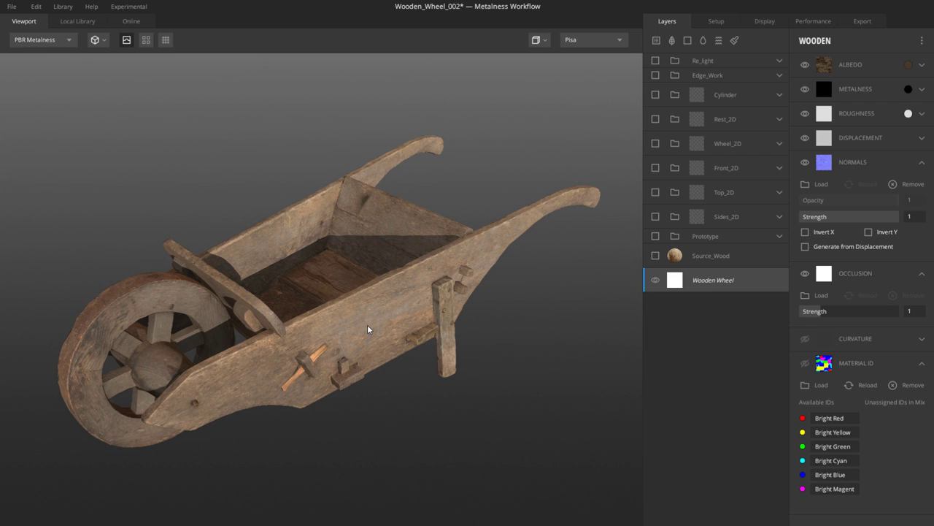
{"action": "mouse_move", "coordinate": [367, 325]}
{"action": "left_mouse_down"}
{"action": "mouse_move", "coordinate": [379, 328]}
{"action": "mouse_move", "coordinate": [342, 335]}
{"action": "mouse_move", "coordinate": [355, 316]}
{"action": "left_mouse_up"}
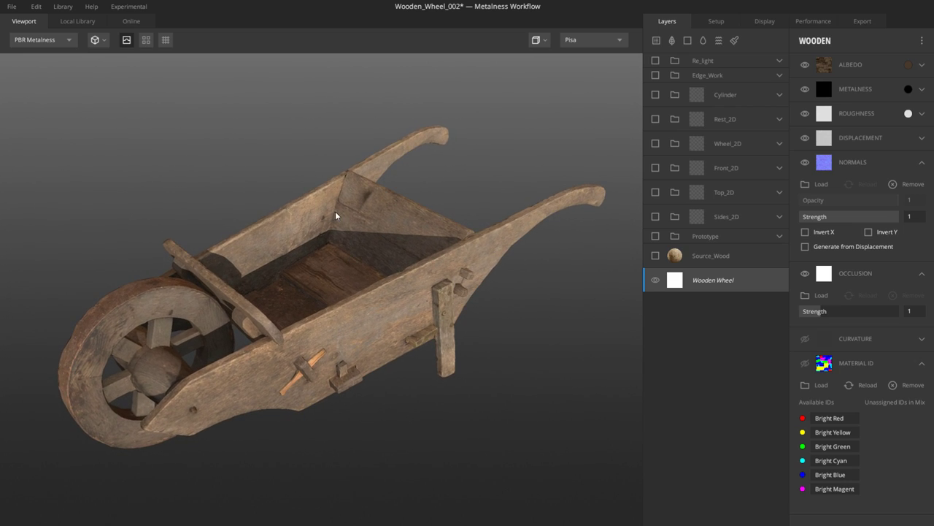
{"action": "left_click_drag", "start_coordinate": [333, 211], "coordinate": [298, 355]}
{"action": "key", "text": "p"}
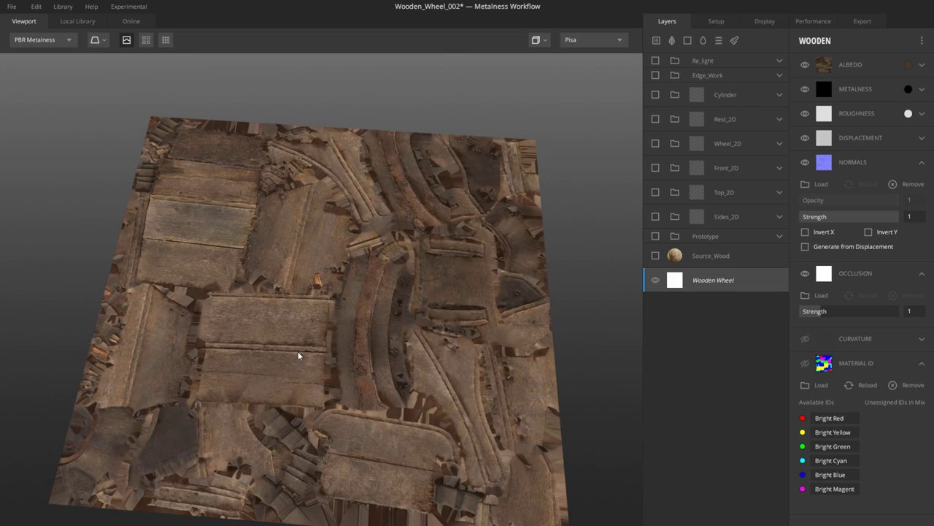
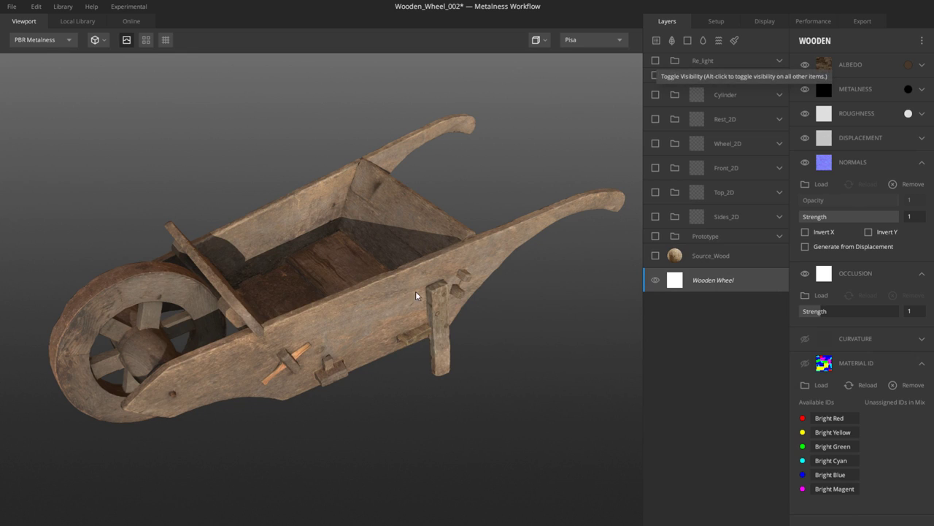
Step: Switch to Maya and select the wheelbarrow mesh to display its UV layout
{"action": "left_click_drag", "start_coordinate": [416, 290], "coordinate": [346, 336]}
{"action": "mouse_move", "coordinate": [490, 525]}
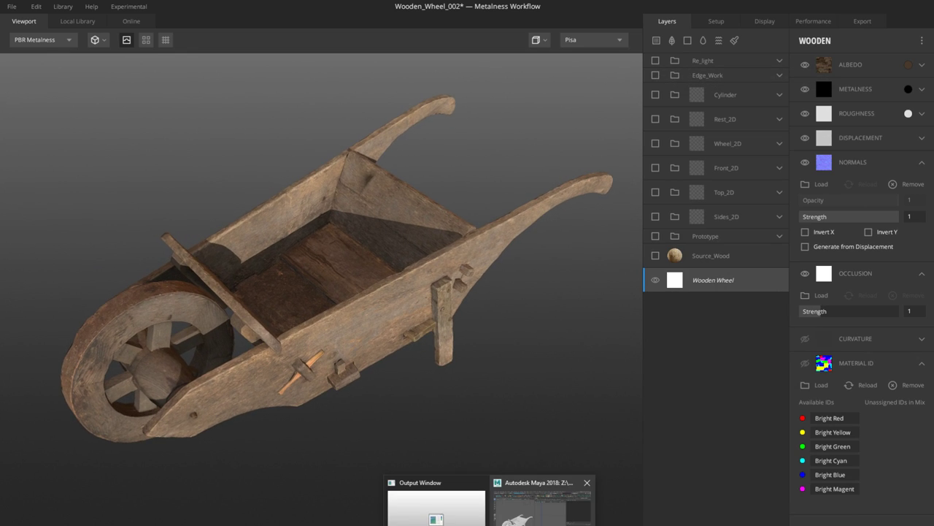
{"action": "left_click", "coordinate": [523, 515]}
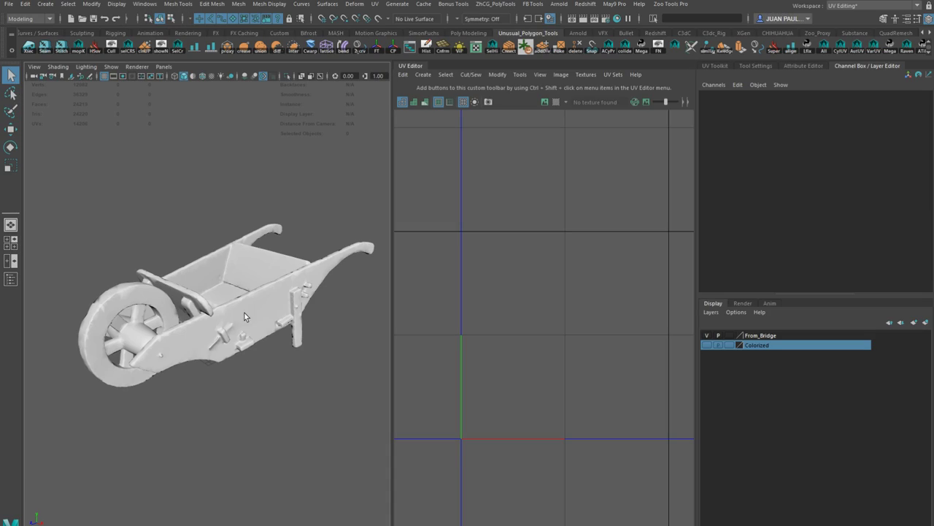
{"action": "left_click_drag", "start_coordinate": [245, 313], "coordinate": [211, 260], "text": "alt"}
{"action": "left_click", "coordinate": [221, 257]}
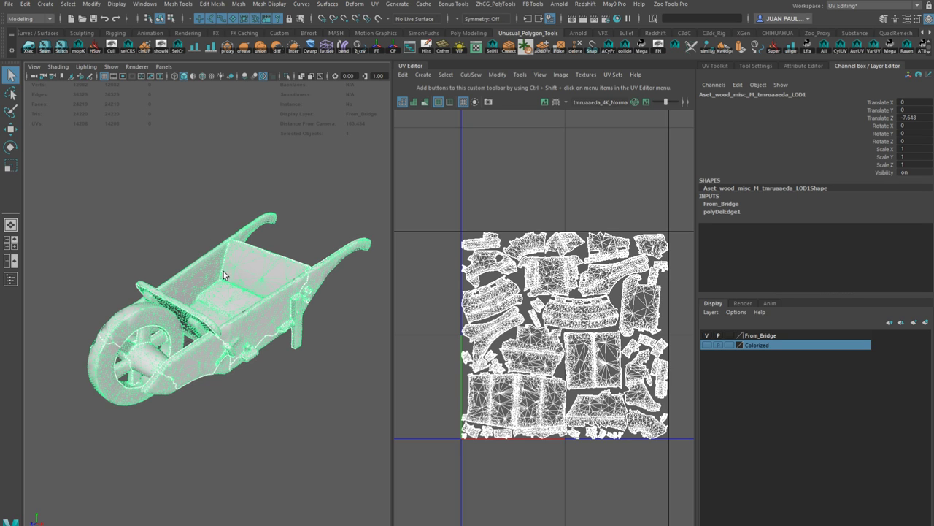
{"action": "scroll", "coordinate": [216, 297], "scroll_direction": "up", "scroll_amount": 4}
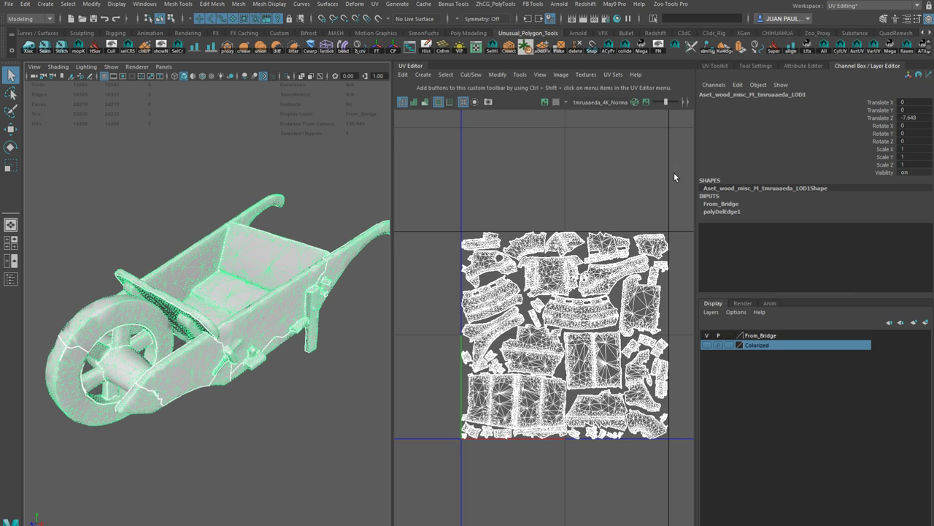
Step: Turn on UV shell selection and pick the shells of the wheelbarrow's outer side panel to locate them in the UV layout
{"action": "left_click", "coordinate": [716, 65]}
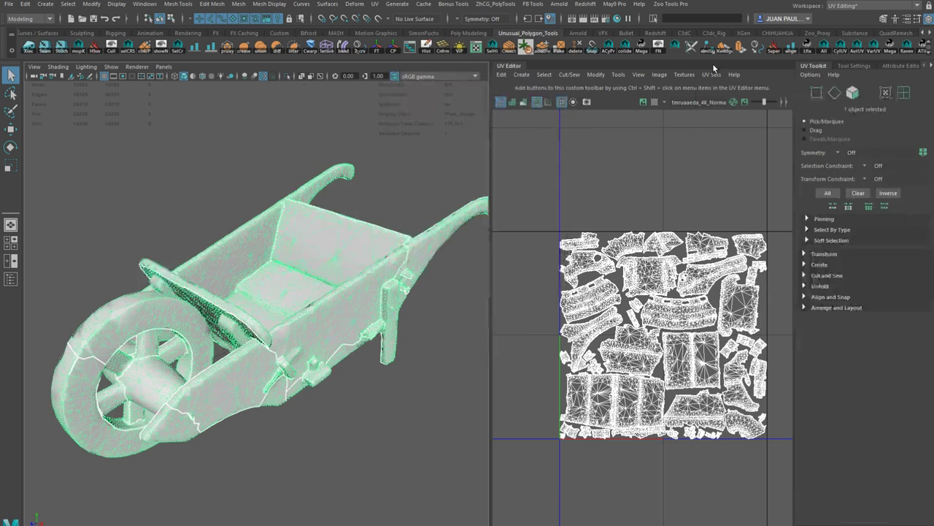
{"action": "left_click", "coordinate": [905, 94]}
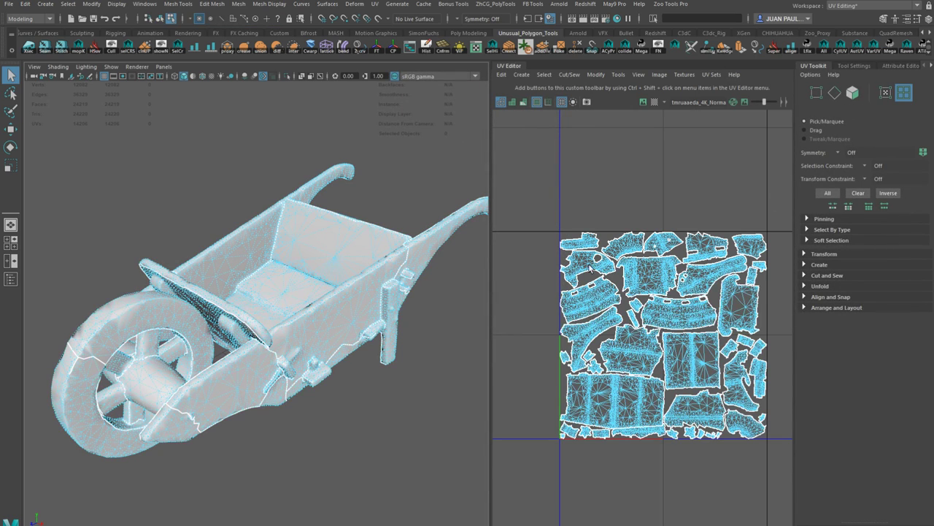
{"action": "left_click", "coordinate": [332, 316]}
{"action": "left_click", "coordinate": [238, 383], "text": "shift"}
{"action": "left_click", "coordinate": [171, 424], "text": "shift"}
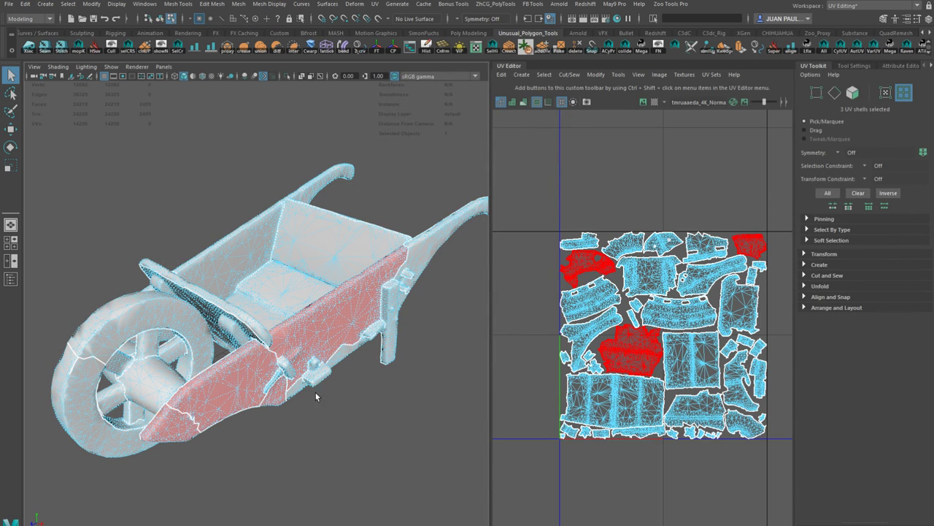
{"action": "left_click", "coordinate": [345, 355], "text": "shift"}
{"action": "left_click", "coordinate": [389, 328], "text": "shift"}
Step: Select the UV shells of the wheelbarrow's floor and those of its wheel to see where they lie in the layout
{"action": "left_click_drag", "start_coordinate": [389, 328], "coordinate": [314, 233], "text": "alt"}
{"action": "left_click", "coordinate": [315, 297], "text": "shift"}
{"action": "left_click", "coordinate": [314, 230]}
{"action": "left_click", "coordinate": [256, 267]}
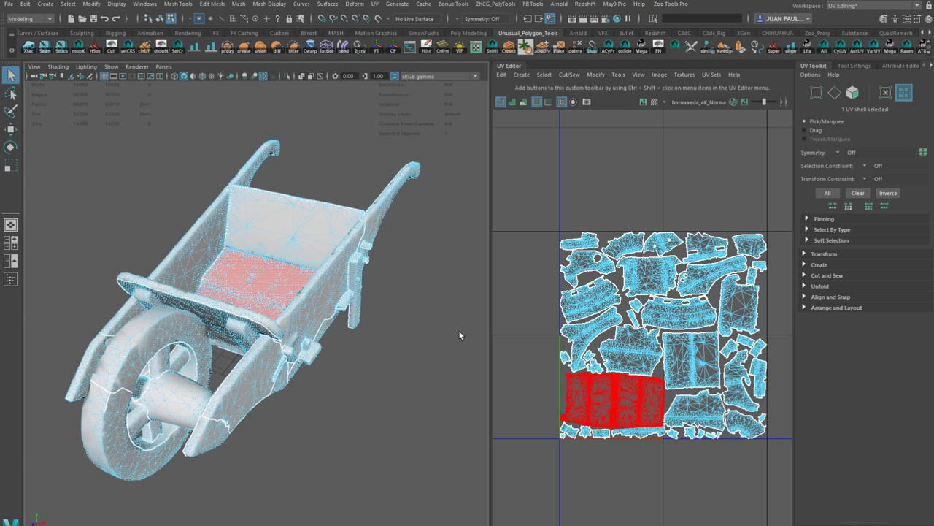
{"action": "left_click", "coordinate": [112, 417]}
{"action": "left_click", "coordinate": [130, 359], "text": "shift"}
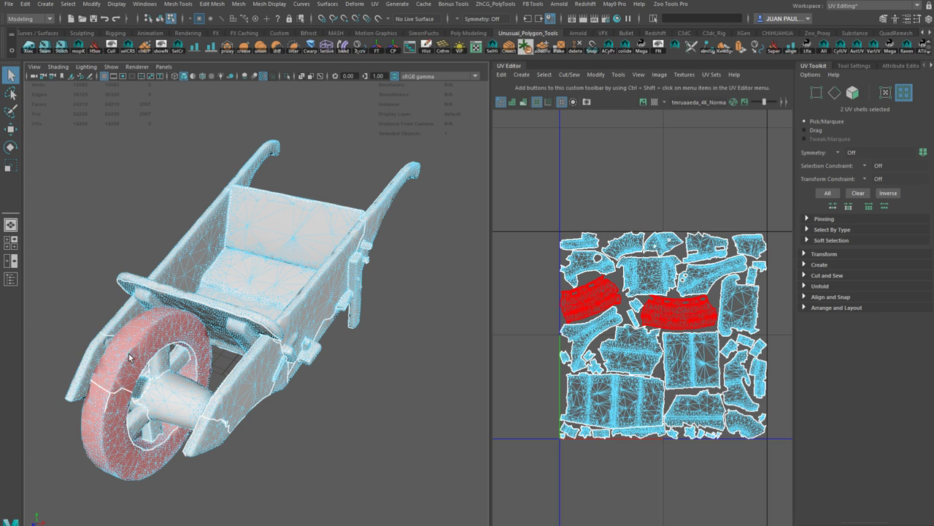
Step: Return to object selection, deselect the wheelbarrow mesh, and switch back to Quixel Mixer
{"action": "left_click_drag", "start_coordinate": [177, 368], "coordinate": [263, 318], "text": "alt"}
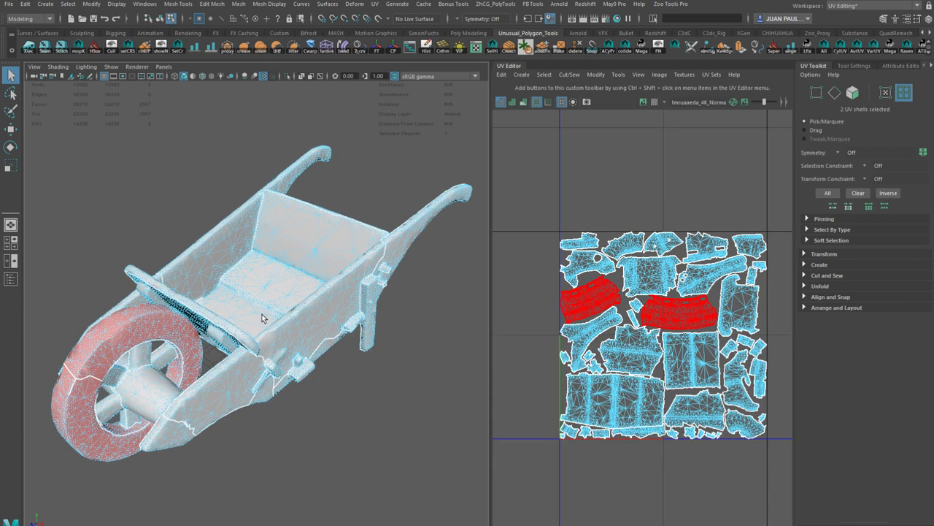
{"action": "right_click_drag", "start_coordinate": [302, 218], "coordinate": [362, 179]}
{"action": "left_click", "coordinate": [362, 179]}
{"action": "mouse_move", "coordinate": [319, 265]}
{"action": "left_mouse_down", "text": "alt"}
{"action": "mouse_move", "coordinate": [310, 256]}
{"action": "mouse_move", "coordinate": [313, 268]}
{"action": "left_mouse_up", "text": "alt"}
{"action": "left_click", "coordinate": [337, 243]}
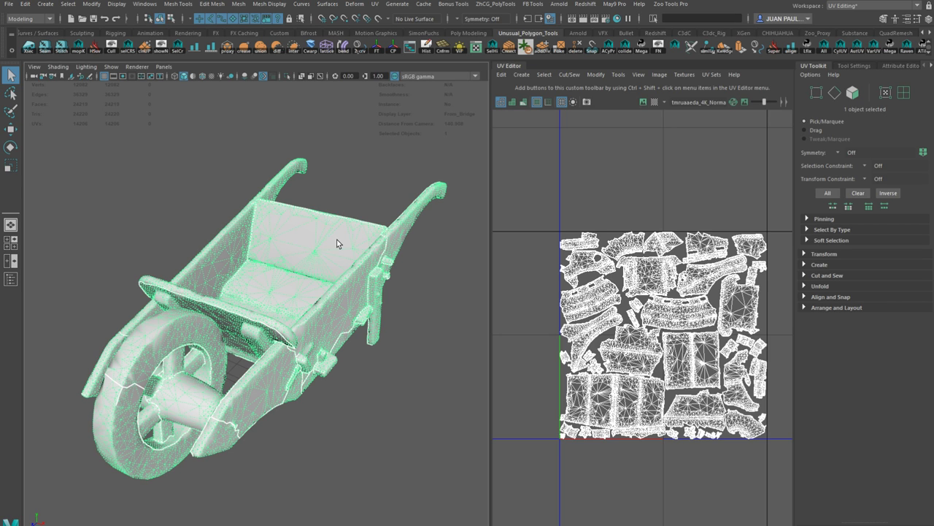
{"action": "left_click_drag", "start_coordinate": [337, 239], "coordinate": [356, 211], "text": "alt"}
{"action": "left_click", "coordinate": [364, 204]}
{"action": "mouse_move", "coordinate": [441, 524]}
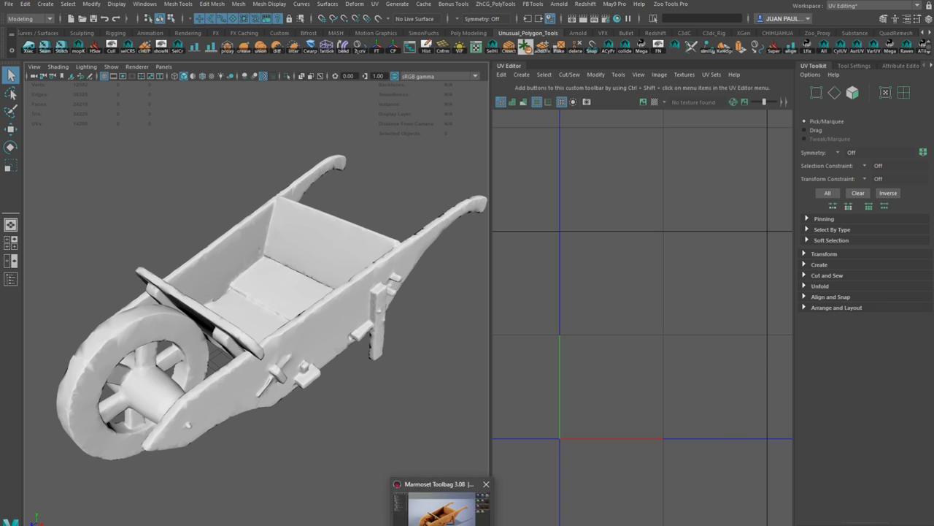
{"action": "left_click", "coordinate": [511, 508]}
{"action": "left_click_drag", "start_coordinate": [374, 362], "coordinate": [366, 336], "text": "alt"}
Step: Make the Prototype group visible and expand it, keeping its Base_Color layer shown on the wheelbarrow
{"action": "left_click", "coordinate": [714, 257]}
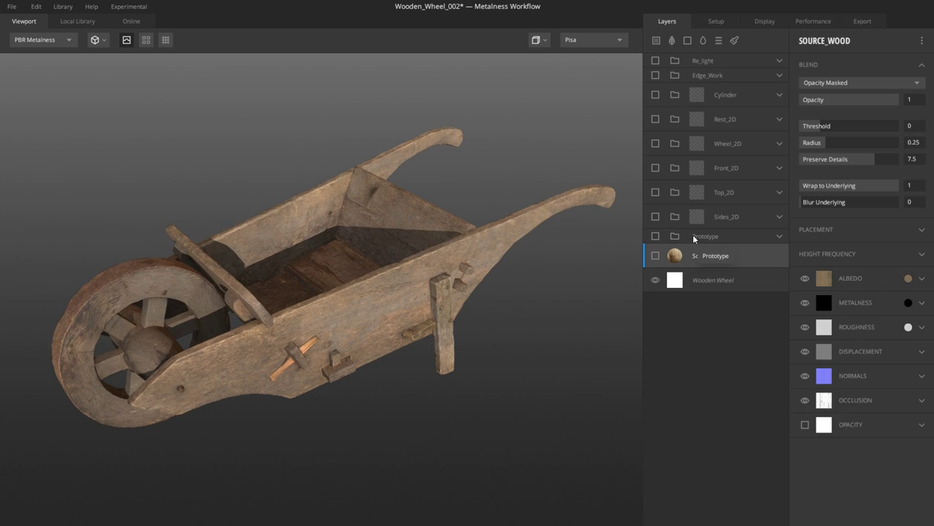
{"action": "left_click", "coordinate": [693, 235]}
{"action": "left_click", "coordinate": [656, 236]}
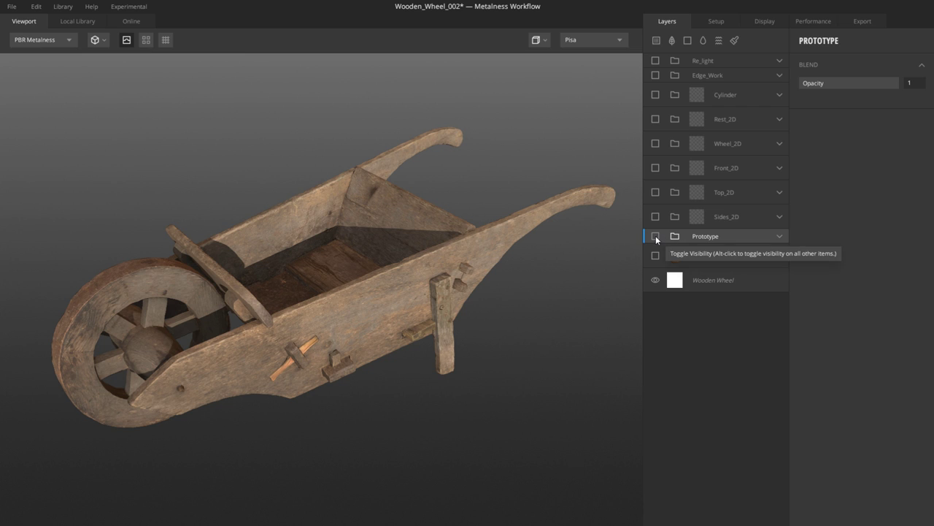
{"action": "left_click", "coordinate": [780, 235]}
{"action": "left_click_drag", "start_coordinate": [534, 365], "coordinate": [440, 351]}
{"action": "left_click", "coordinate": [655, 330]}
{"action": "left_click_drag", "start_coordinate": [431, 317], "coordinate": [427, 322]}
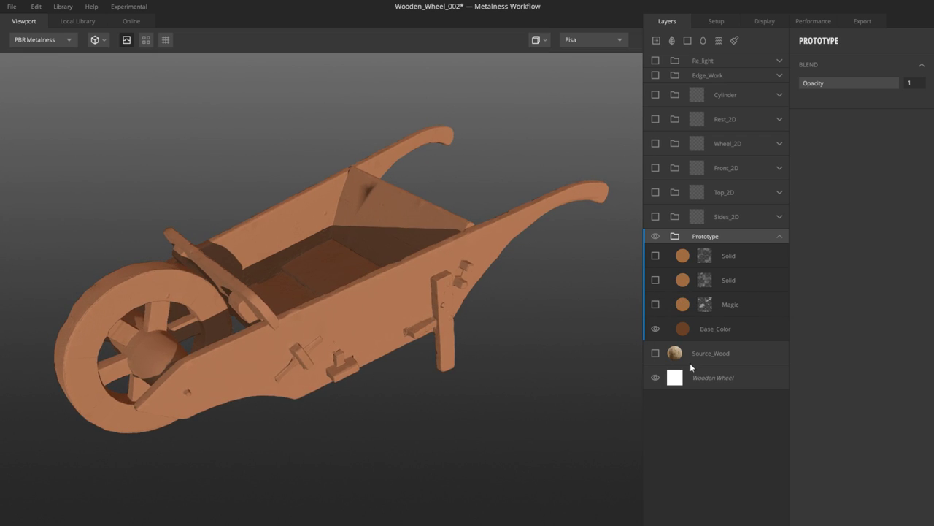
Step: Show the Source_Wood layer, hide Base_Color and the Prototype group, and inspect the bare wood on the wheelbarrow
{"action": "left_click", "coordinate": [672, 355]}
{"action": "left_click", "coordinate": [655, 353]}
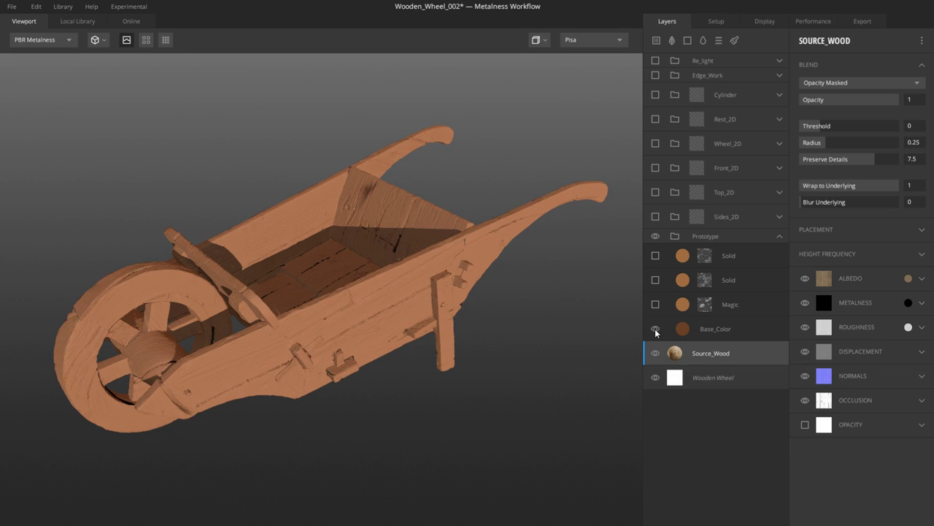
{"action": "left_click", "coordinate": [656, 329]}
{"action": "left_click", "coordinate": [656, 236]}
{"action": "left_click_drag", "start_coordinate": [356, 325], "coordinate": [426, 329]}
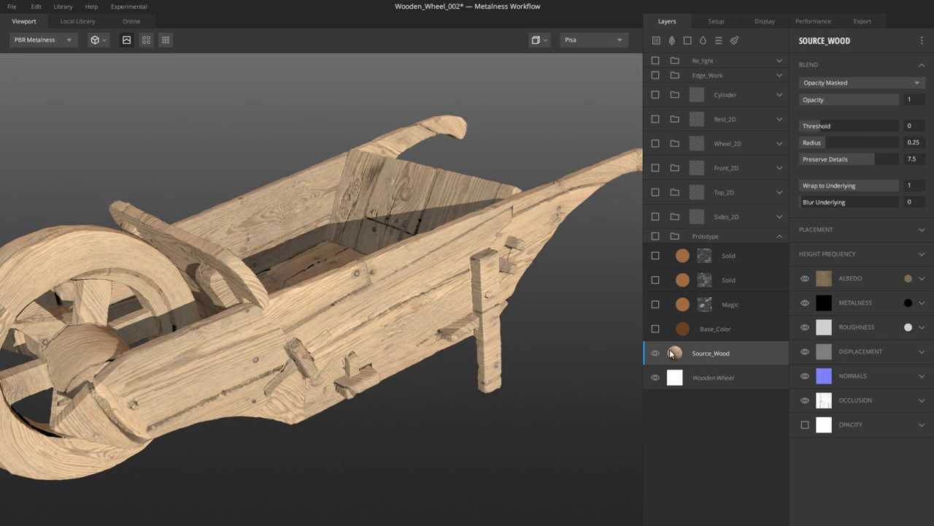
{"action": "left_click_drag", "start_coordinate": [403, 307], "coordinate": [408, 332]}
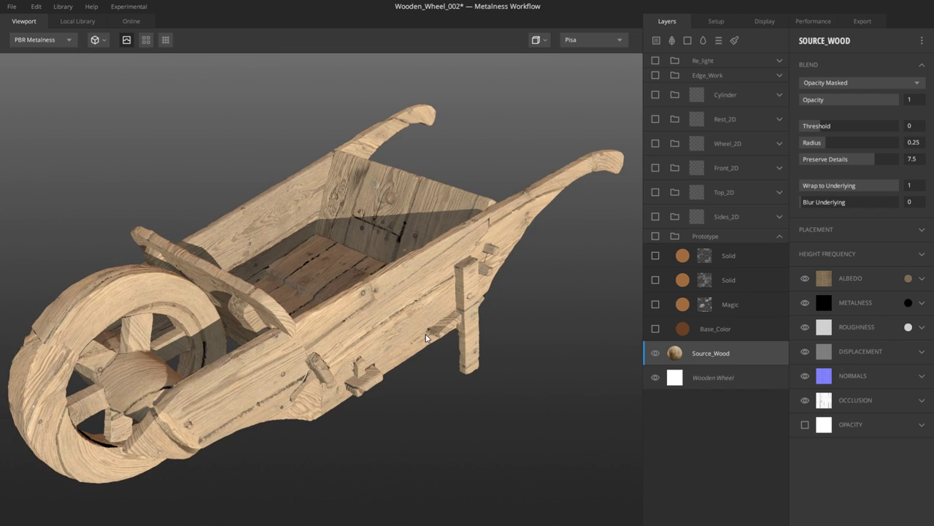
{"action": "left_click_drag", "start_coordinate": [427, 338], "coordinate": [395, 340]}
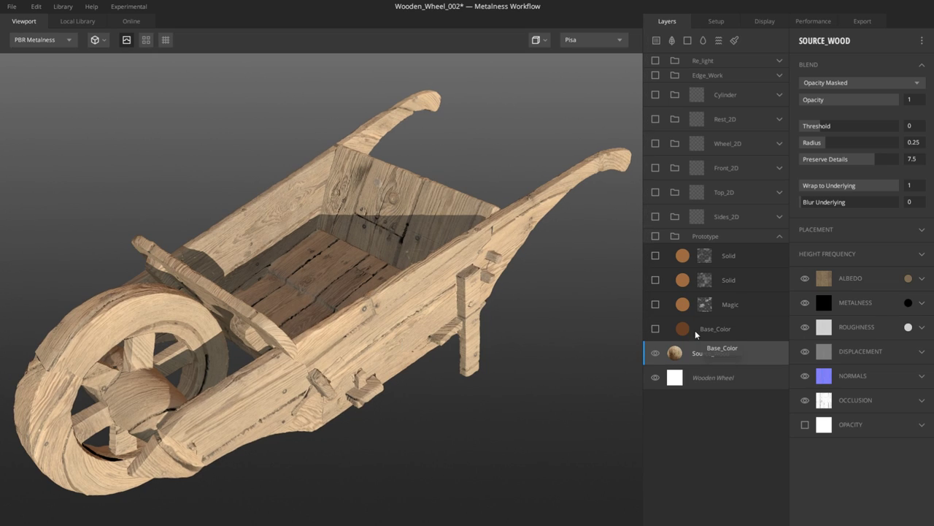
Step: Show the Prototype group and its Base_Color layer, hide Source_Wood, and select Base_Color to inspect the flat color
{"action": "left_click", "coordinate": [655, 236]}
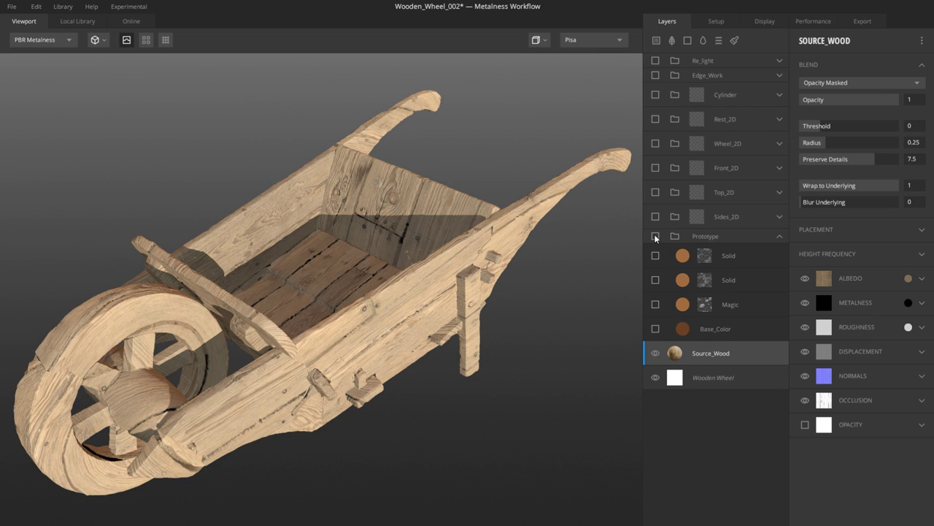
{"action": "left_click", "coordinate": [656, 328]}
{"action": "left_click", "coordinate": [655, 353]}
{"action": "left_click", "coordinate": [701, 329]}
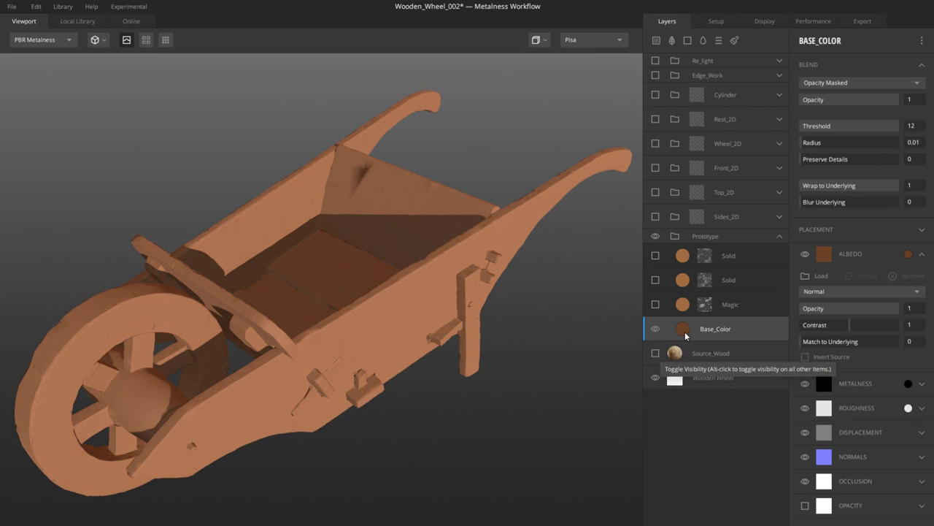
{"action": "left_click_drag", "start_coordinate": [501, 363], "coordinate": [427, 341]}
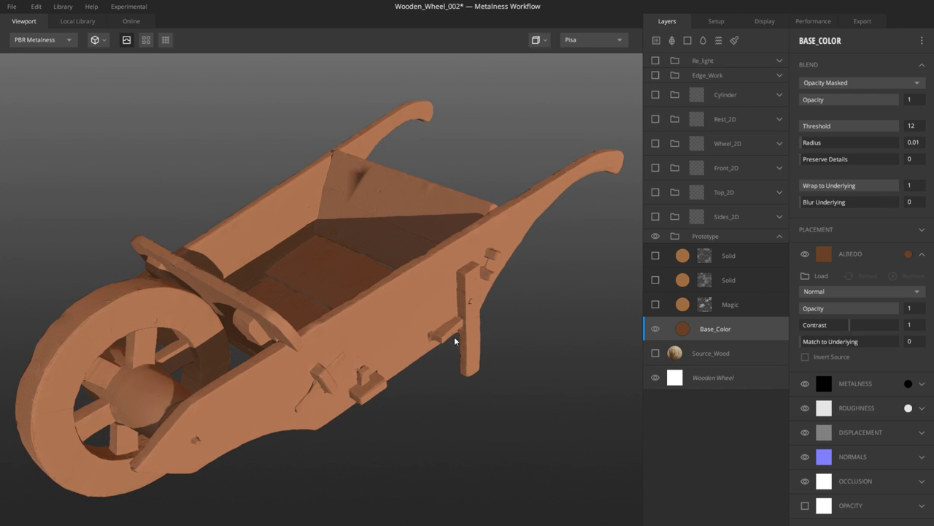
Step: Make the Magic layer visible and open its mask stack
{"action": "left_click", "coordinate": [684, 307]}
{"action": "left_click", "coordinate": [656, 304]}
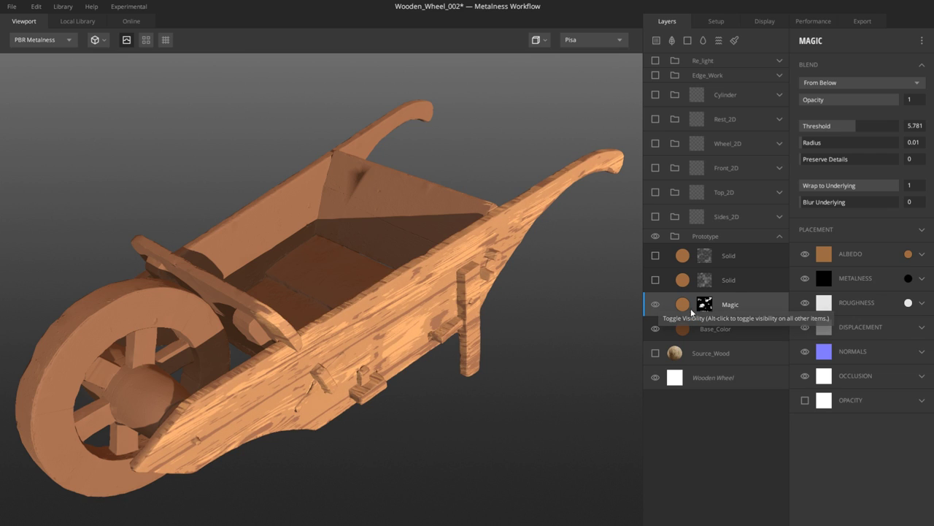
{"action": "left_click", "coordinate": [702, 305]}
{"action": "left_click_drag", "start_coordinate": [404, 314], "coordinate": [415, 321]}
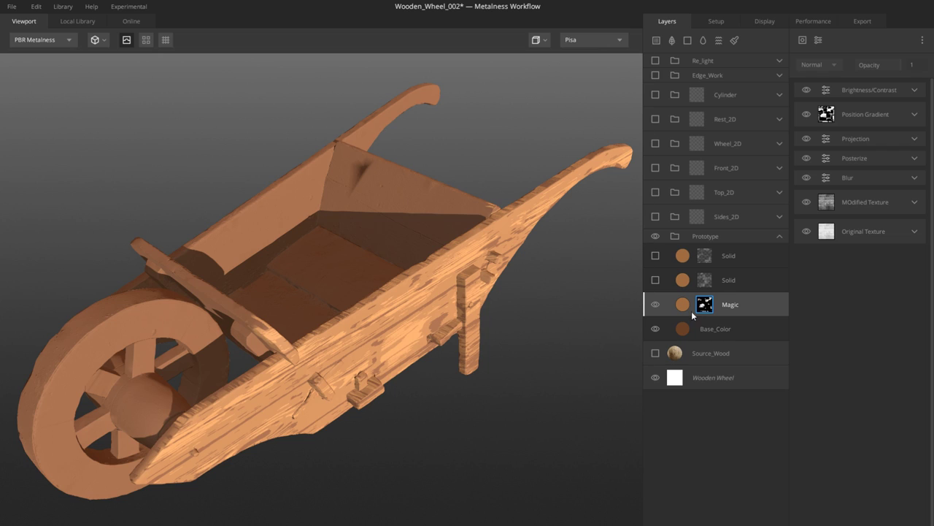
Step: Hide every component of the Magic layer's mask stack except Original Texture
{"action": "left_click", "coordinate": [859, 232]}
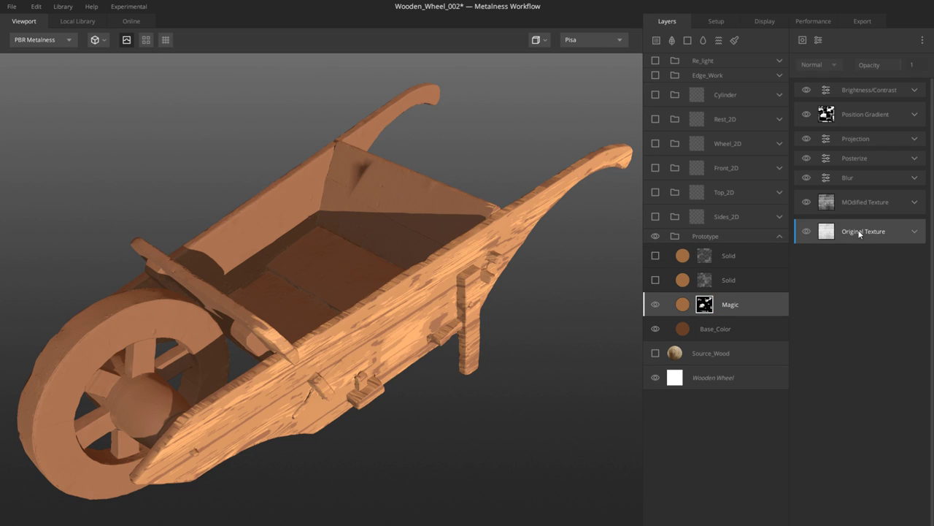
{"action": "left_click", "coordinate": [806, 203]}
{"action": "left_click", "coordinate": [807, 176]}
{"action": "left_click", "coordinate": [807, 158]}
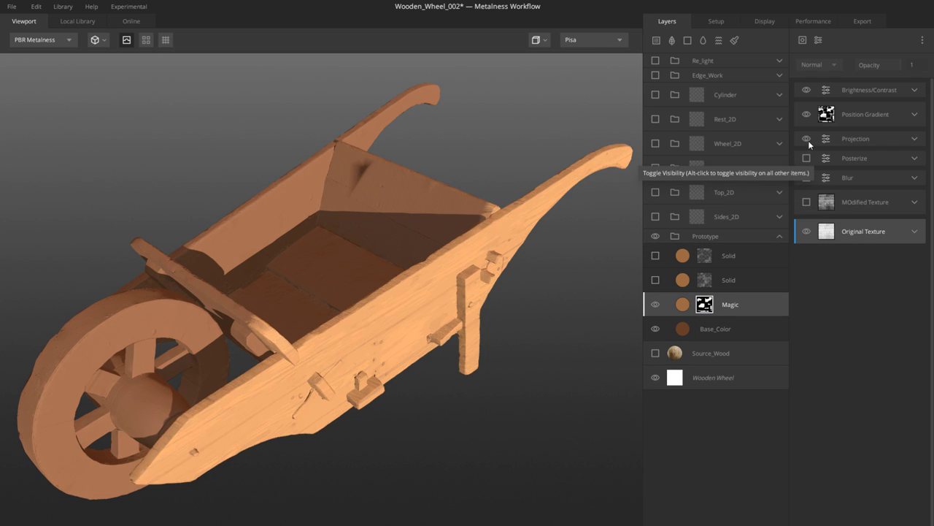
{"action": "left_click", "coordinate": [807, 139]}
{"action": "left_click", "coordinate": [807, 114]}
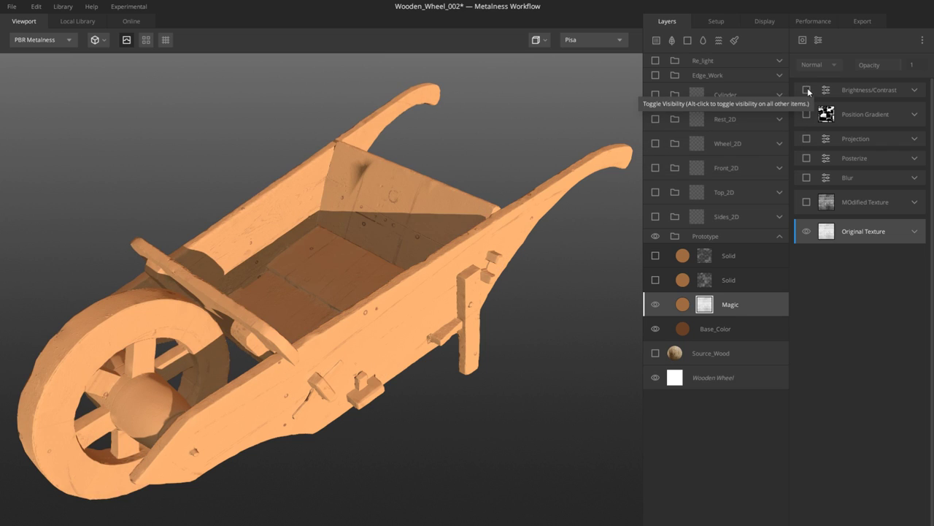
{"action": "left_click", "coordinate": [807, 89]}
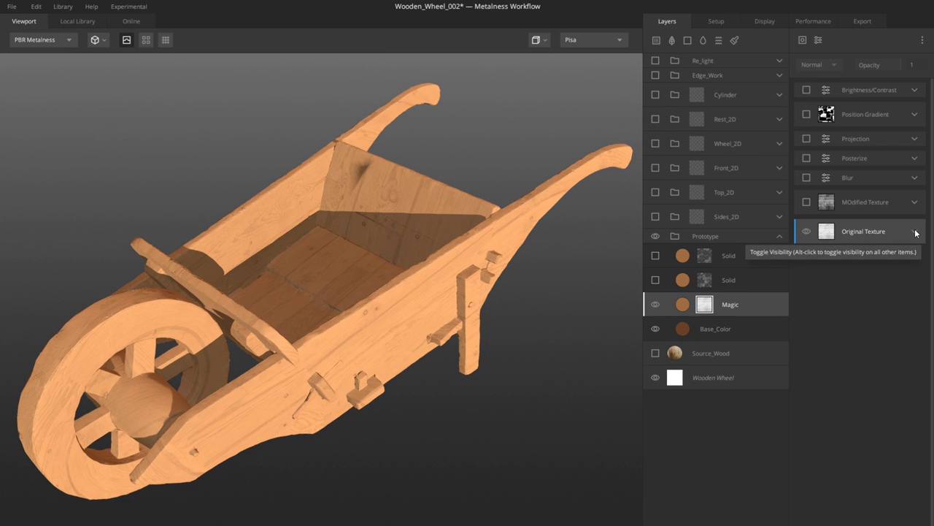
Step: Expand the Original Texture component and review its map type and source layer options
{"action": "left_click", "coordinate": [915, 232]}
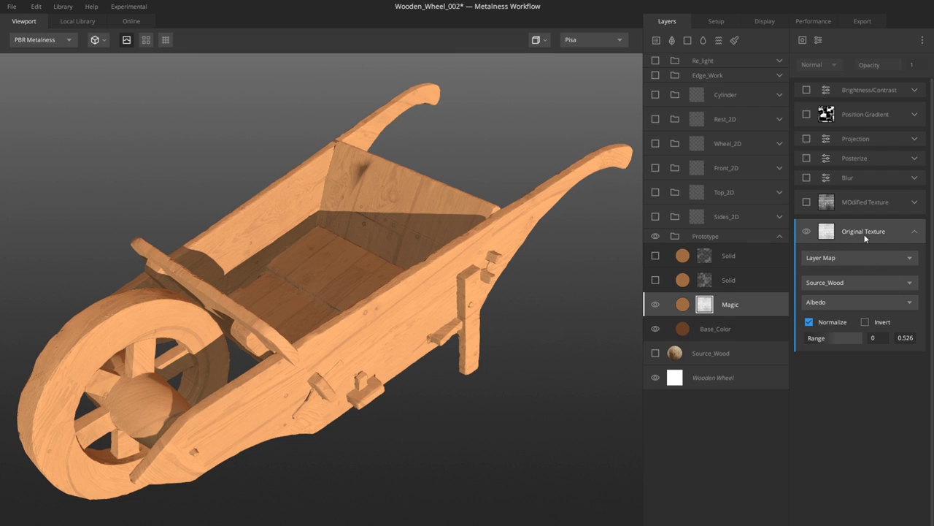
{"action": "left_click", "coordinate": [833, 256]}
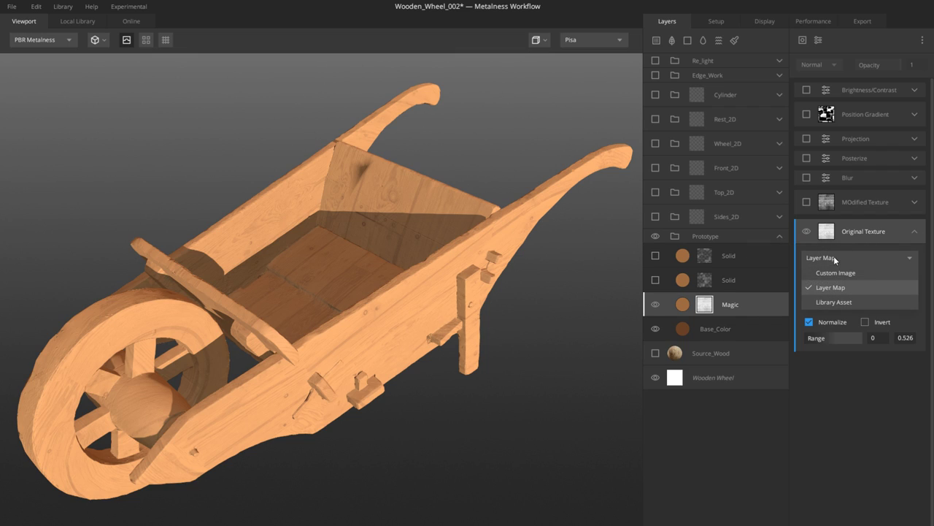
{"action": "left_click", "coordinate": [835, 254]}
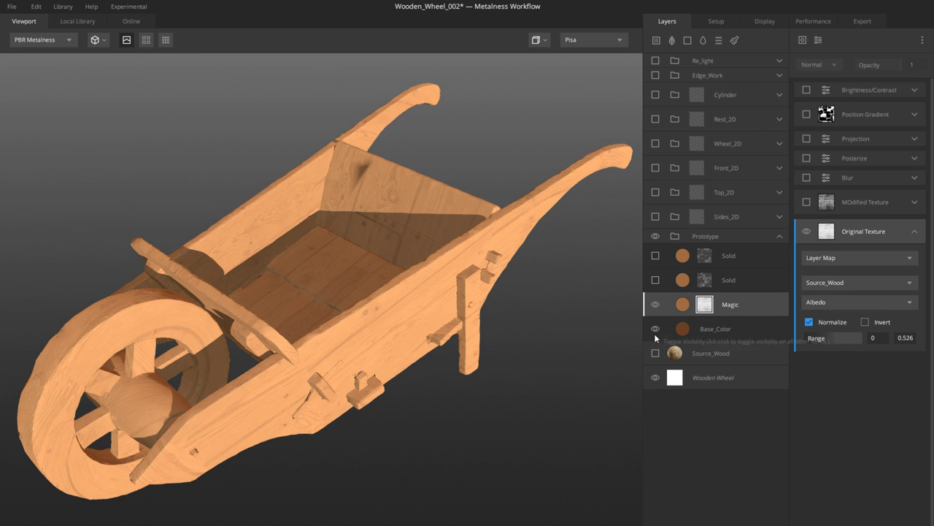
{"action": "left_click", "coordinate": [837, 283]}
{"action": "left_click", "coordinate": [860, 284]}
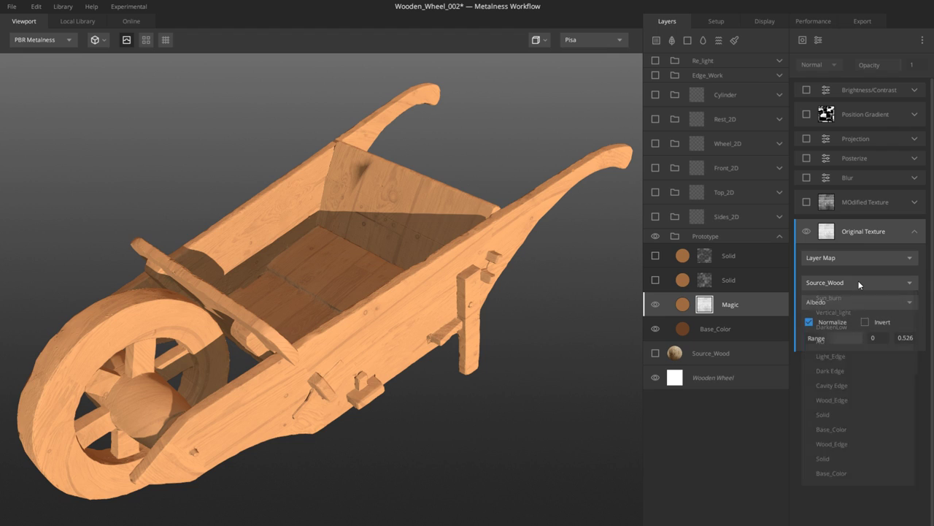
Step: Preview the Magic layer's mask on the wheelbarrow and enable the MOdified Texture component
{"action": "left_click_drag", "start_coordinate": [461, 356], "coordinate": [363, 348], "text": "alt"}
{"action": "key", "text": "m"}
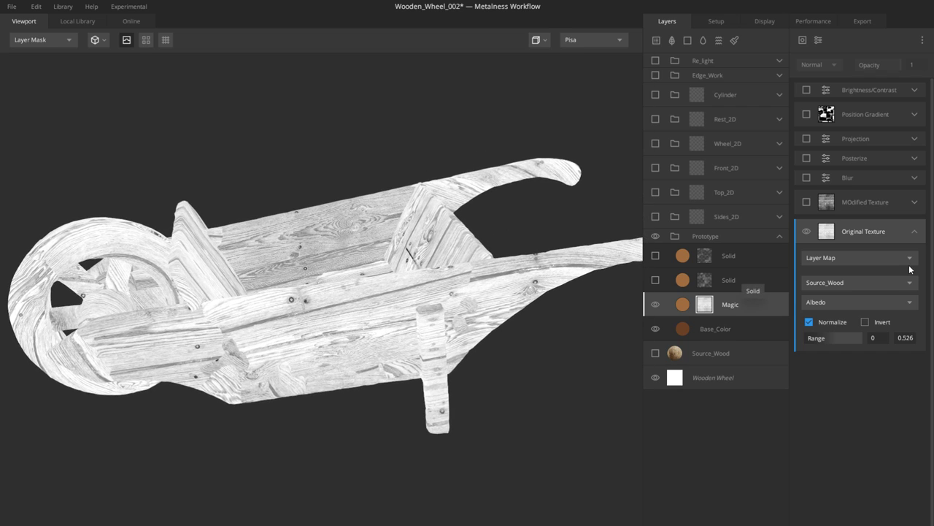
{"action": "left_click", "coordinate": [832, 208]}
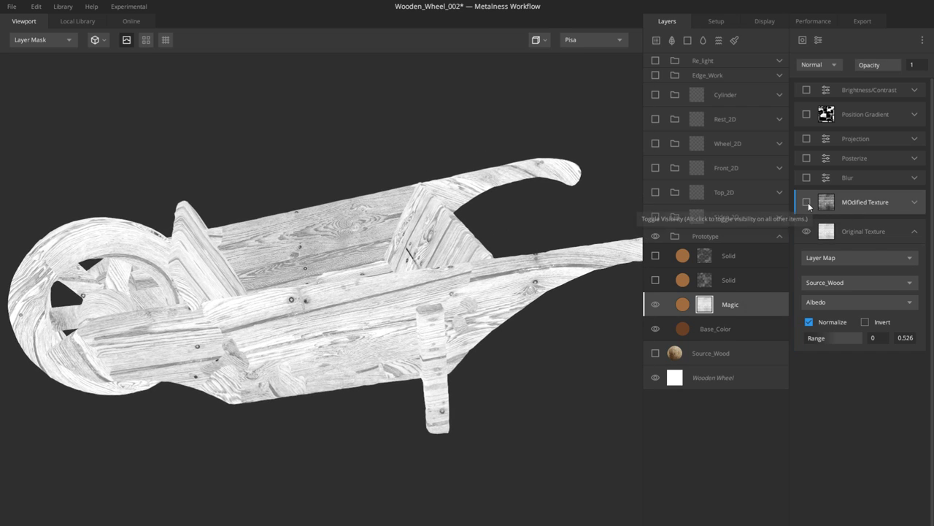
{"action": "left_click", "coordinate": [806, 202]}
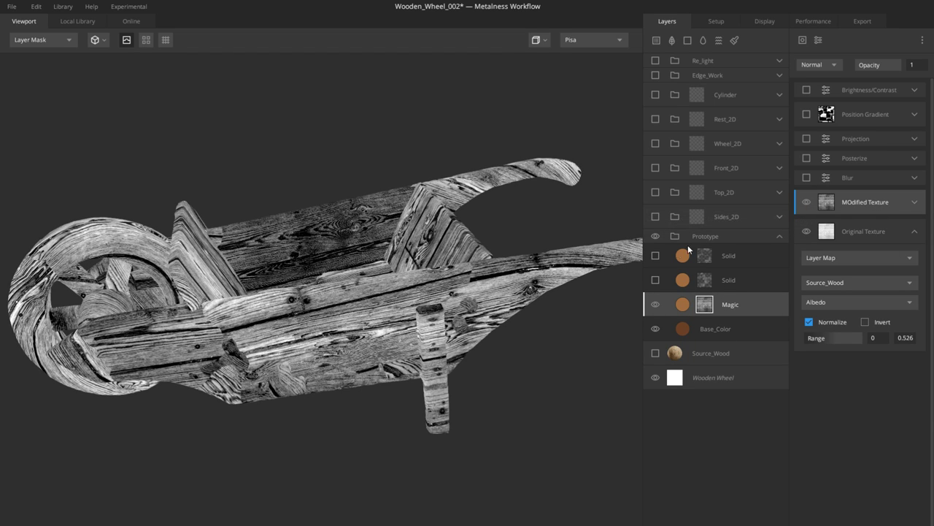
Step: Expand the MOdified Texture component, and expand and enable the Directional Blur in the Magic layer's mask stack
{"action": "left_click", "coordinate": [915, 202]}
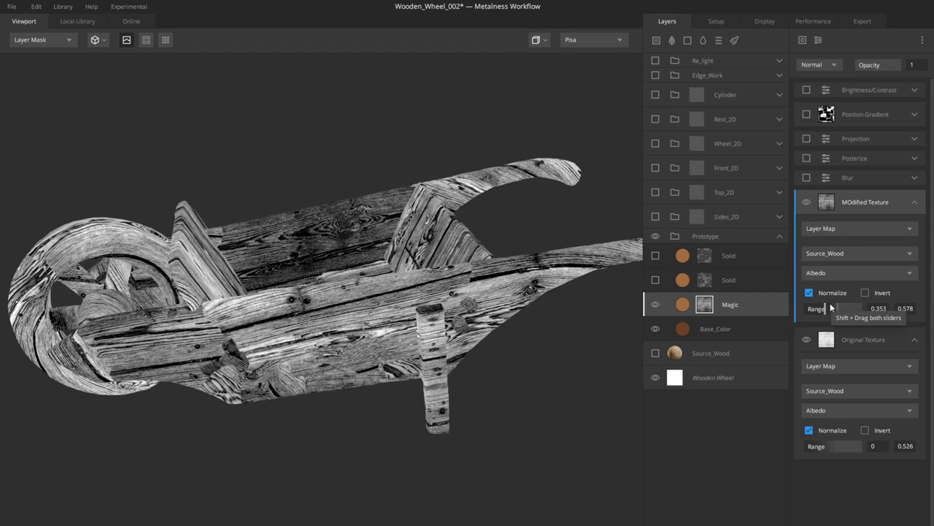
{"action": "left_click", "coordinate": [915, 178]}
{"action": "left_click", "coordinate": [807, 178]}
{"action": "left_click_drag", "start_coordinate": [475, 296], "coordinate": [440, 295]}
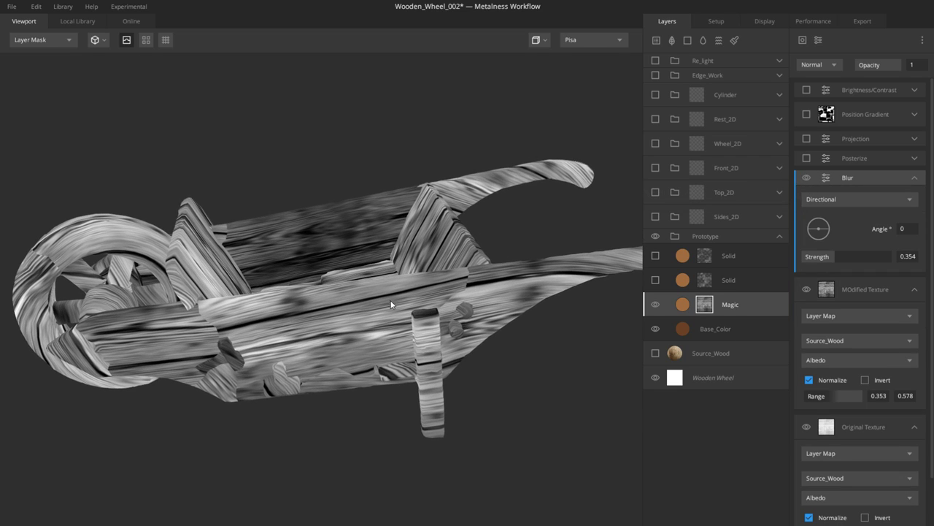
Step: Expand and enable the Posterize modifier in the Magic layer's mask stack
{"action": "left_click", "coordinate": [915, 158]}
{"action": "left_click", "coordinate": [806, 159]}
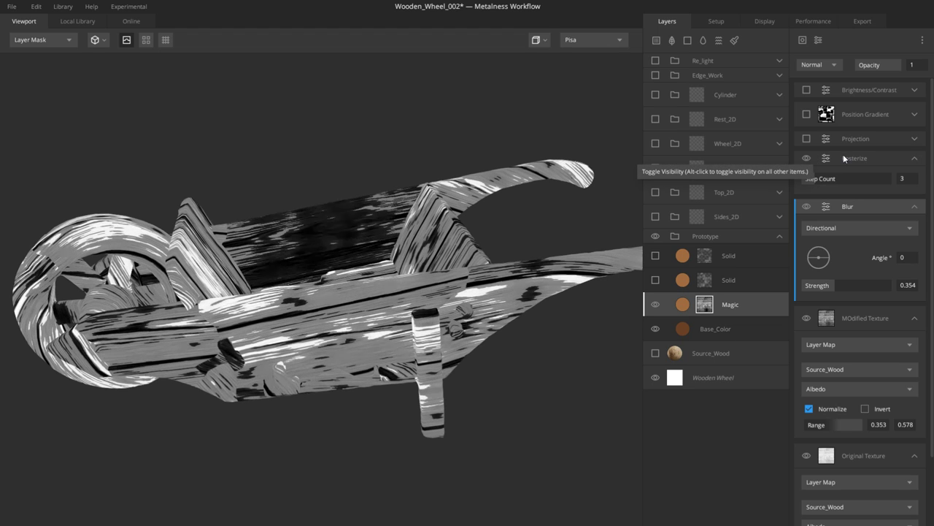
{"action": "mouse_move", "coordinate": [382, 353]}
{"action": "left_mouse_down"}
{"action": "mouse_move", "coordinate": [346, 328]}
{"action": "mouse_move", "coordinate": [356, 325]}
{"action": "left_mouse_up"}
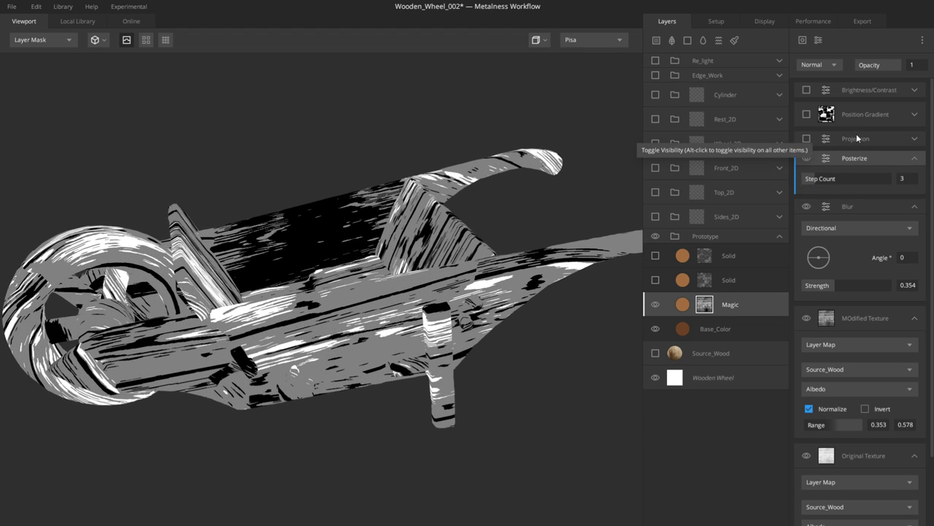
Step: Expand and enable the Box Projection modifier in the mask stack and check its effect on the wheelbarrow
{"action": "left_click", "coordinate": [913, 140]}
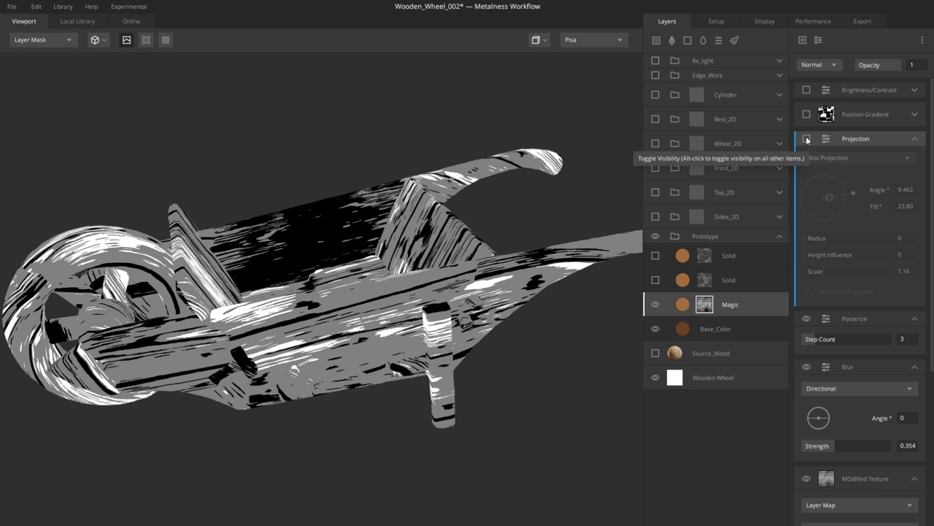
{"action": "left_click", "coordinate": [806, 138]}
{"action": "left_click_drag", "start_coordinate": [361, 316], "coordinate": [584, 245]}
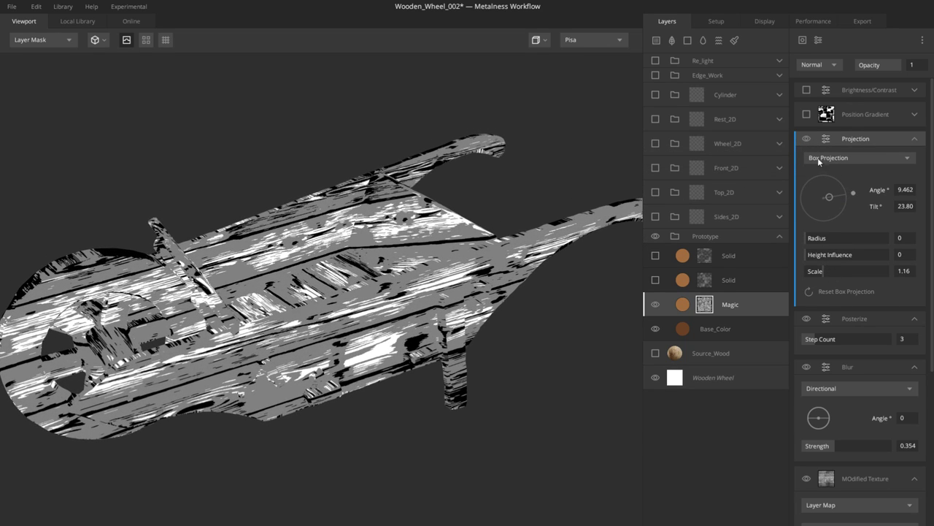
{"action": "left_click_drag", "start_coordinate": [354, 340], "coordinate": [364, 320]}
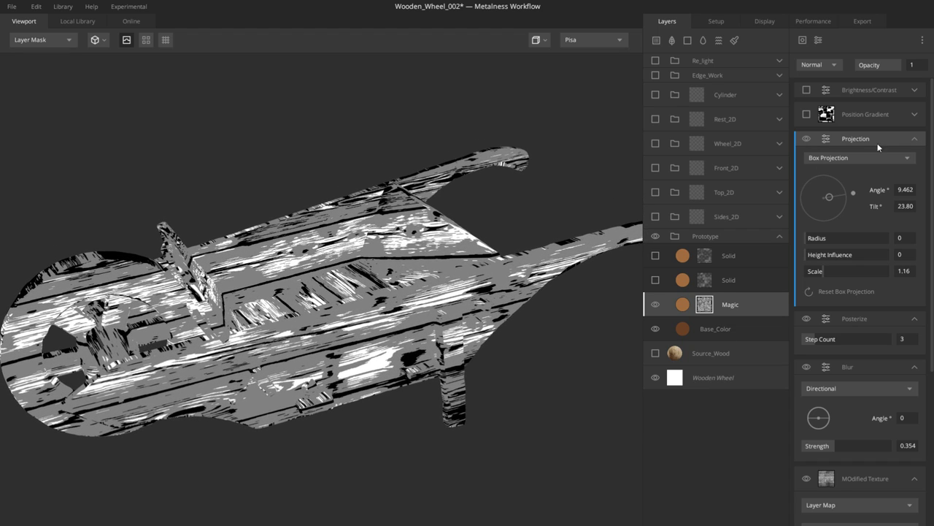
Step: Enable the Position Gradient component and inspect how it limits the mask to one side of the wheelbarrow
{"action": "left_click", "coordinate": [863, 116]}
{"action": "left_click", "coordinate": [806, 115]}
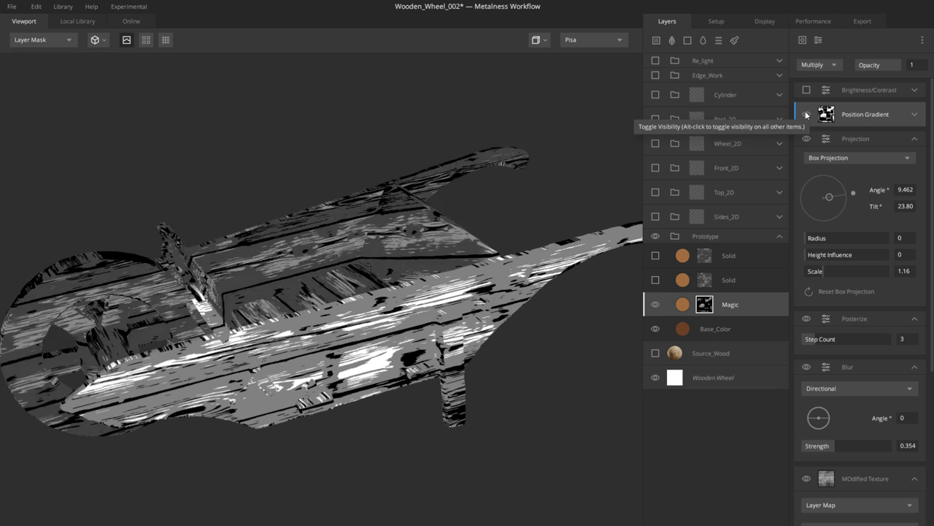
{"action": "left_click_drag", "start_coordinate": [309, 354], "coordinate": [420, 352]}
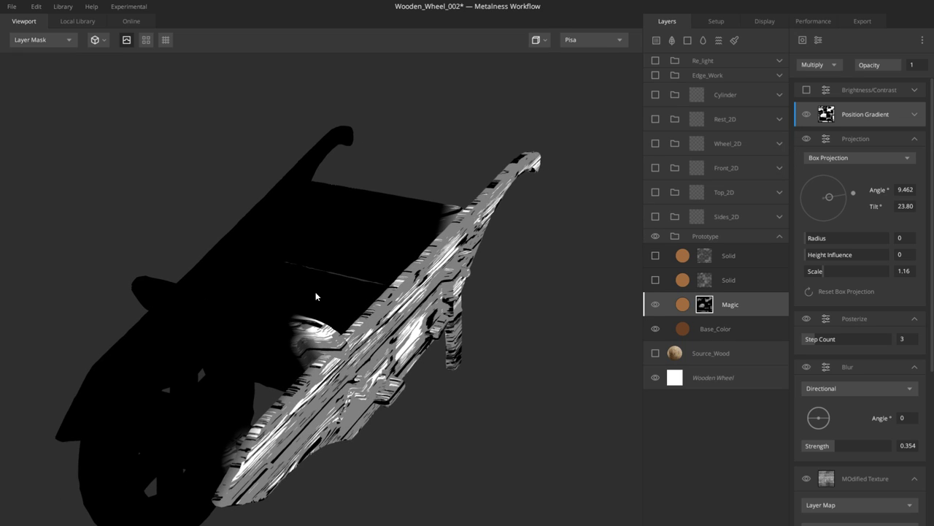
{"action": "left_click_drag", "start_coordinate": [315, 292], "coordinate": [405, 298]}
{"action": "left_click_drag", "start_coordinate": [475, 266], "coordinate": [391, 262]}
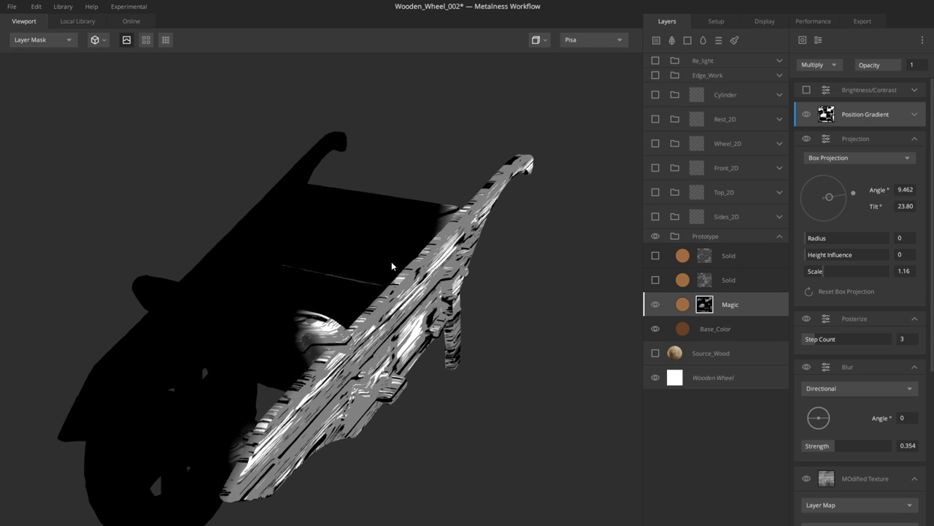
Step: Enable the Brightness/Contrast modifier and return the viewport from the layer mask to the PBR Metalness preview
{"action": "left_click", "coordinate": [868, 90]}
{"action": "left_click", "coordinate": [807, 90]}
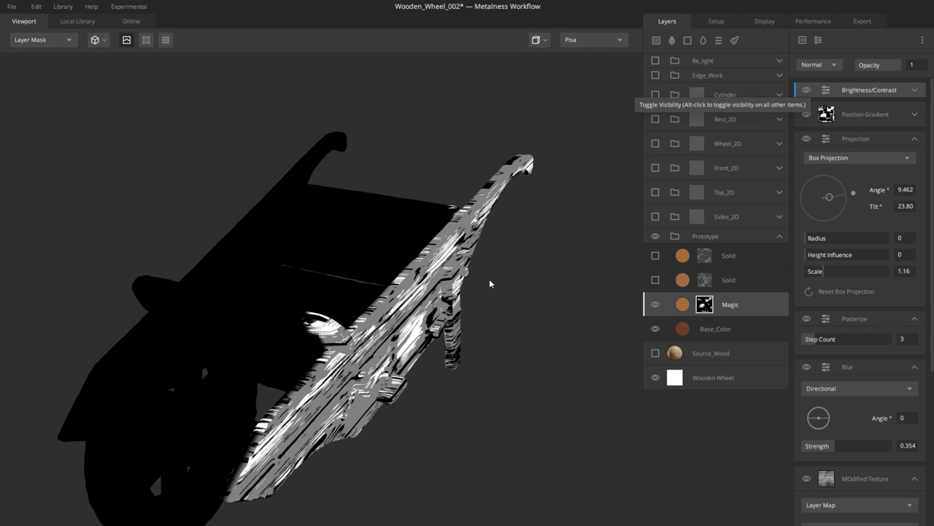
{"action": "left_click_drag", "start_coordinate": [490, 281], "coordinate": [439, 301]}
{"action": "key", "text": "m"}
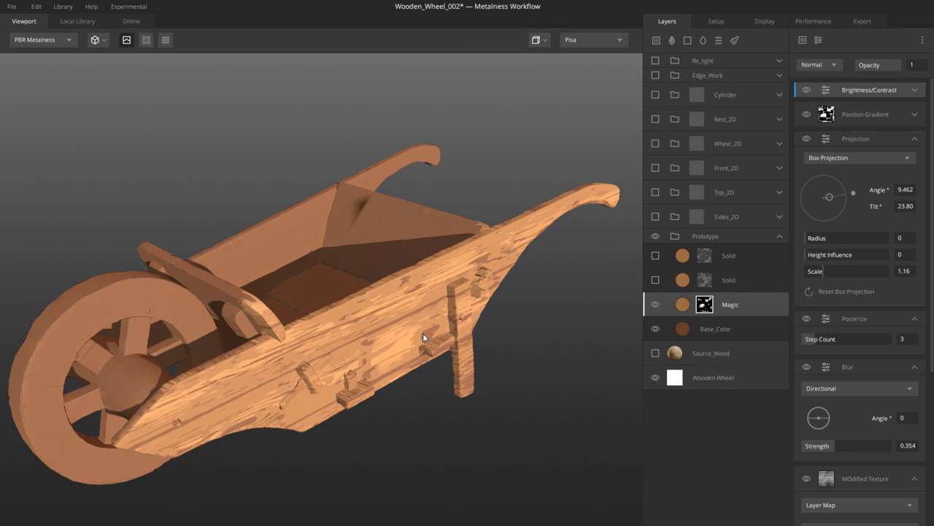
{"action": "left_click_drag", "start_coordinate": [423, 333], "coordinate": [408, 328]}
Step: Select the Magic layer and toggle its visibility off and on to compare its effect on the side panel
{"action": "left_click", "coordinate": [686, 306]}
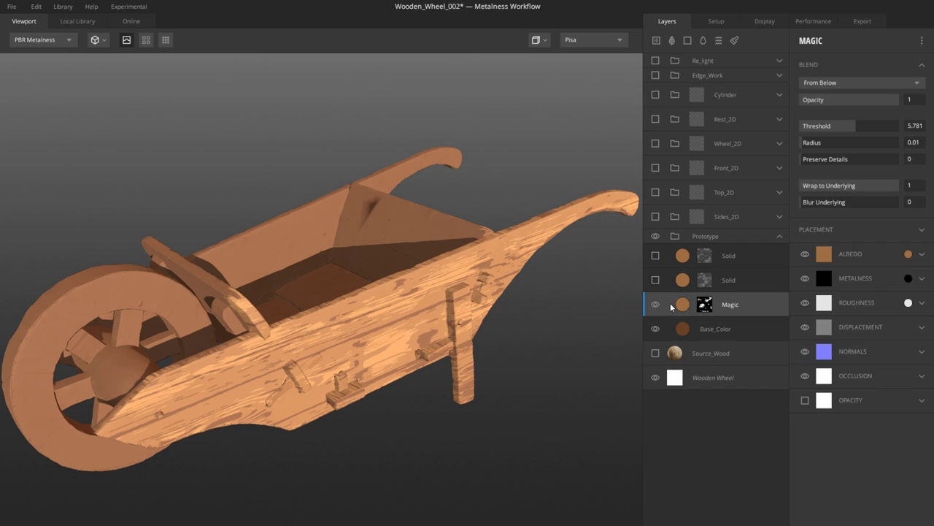
{"action": "left_click", "coordinate": [655, 307]}
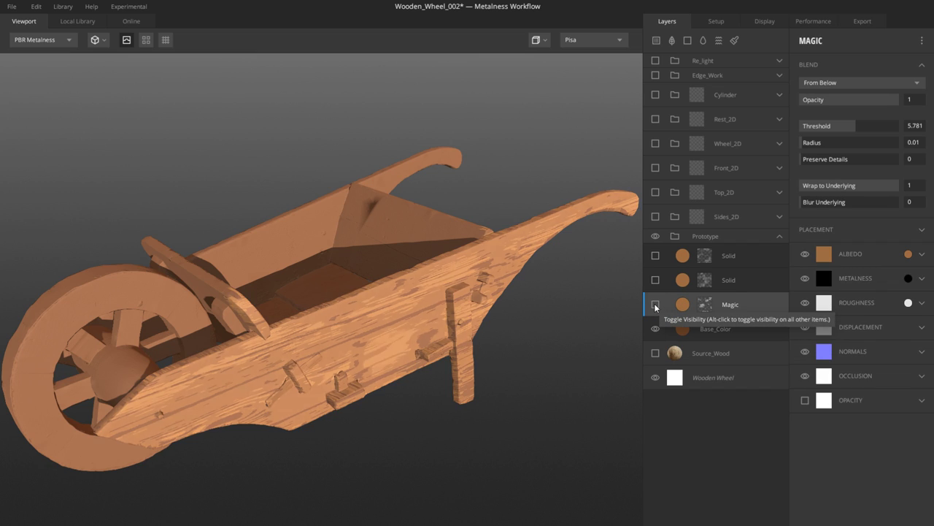
{"action": "left_click", "coordinate": [656, 307]}
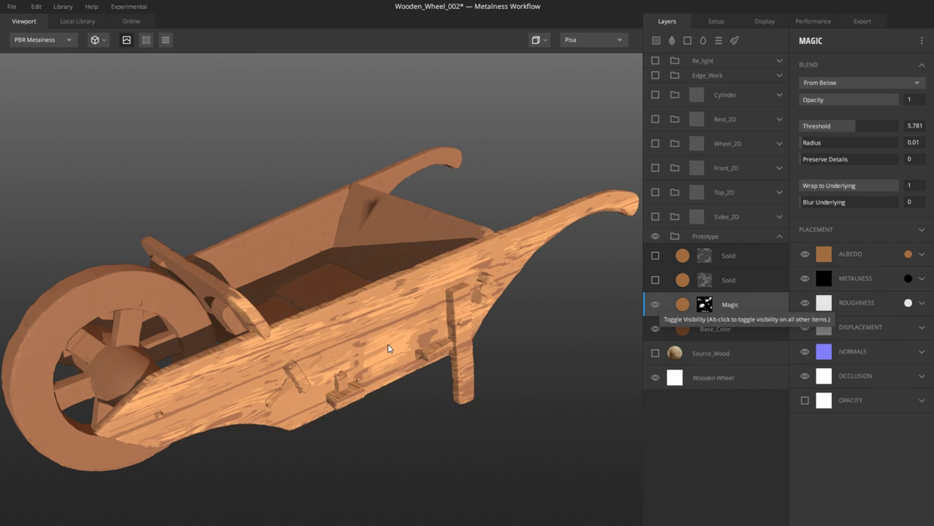
Step: Make both Solid layers in the Prototype folder and the Edge_Work folder visible
{"action": "left_click", "coordinate": [670, 284]}
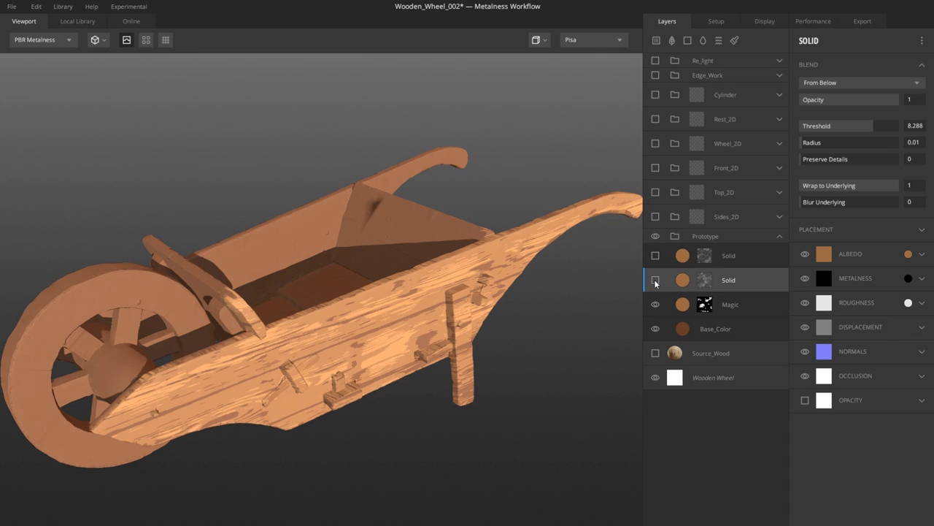
{"action": "left_click", "coordinate": [656, 280]}
{"action": "left_click", "coordinate": [656, 256]}
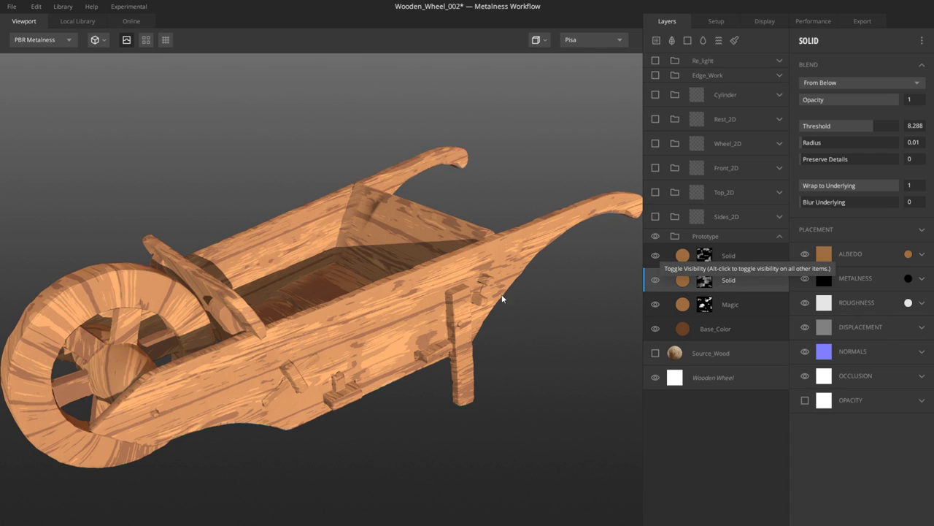
{"action": "right_click_drag", "start_coordinate": [459, 302], "coordinate": [396, 282], "text": "alt"}
{"action": "left_click_drag", "start_coordinate": [396, 282], "coordinate": [424, 292], "text": "alt"}
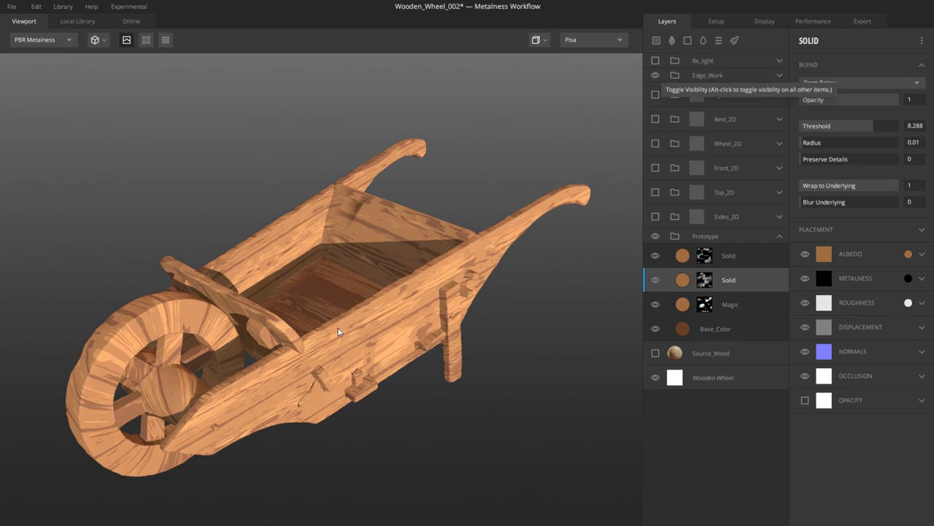
Step: Expand the Edge_Work folder, show its Light_Edge, Dark Edge and Cavity Edge layers, and turn on the Re_light folder
{"action": "left_click_drag", "start_coordinate": [401, 319], "coordinate": [399, 310]}
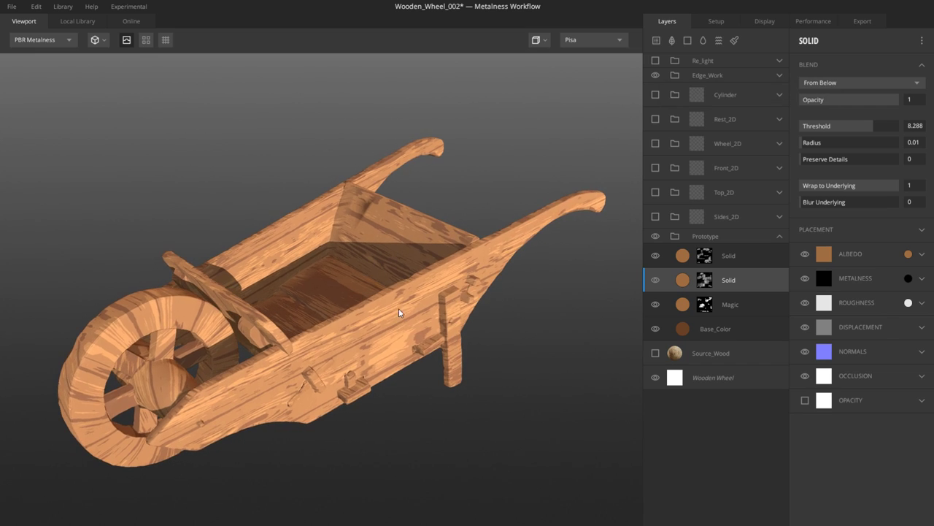
{"action": "left_click", "coordinate": [780, 76]}
{"action": "left_click", "coordinate": [655, 95]}
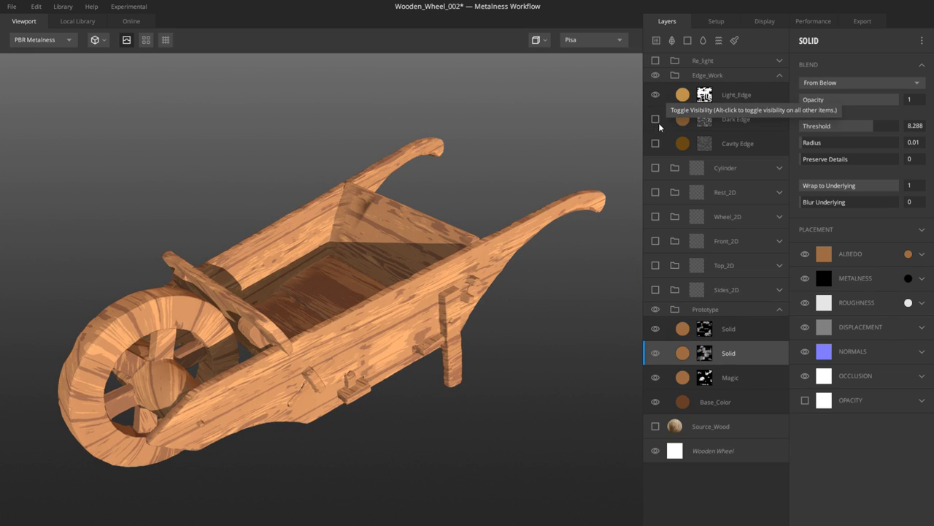
{"action": "left_click", "coordinate": [655, 119]}
{"action": "left_click", "coordinate": [656, 143]}
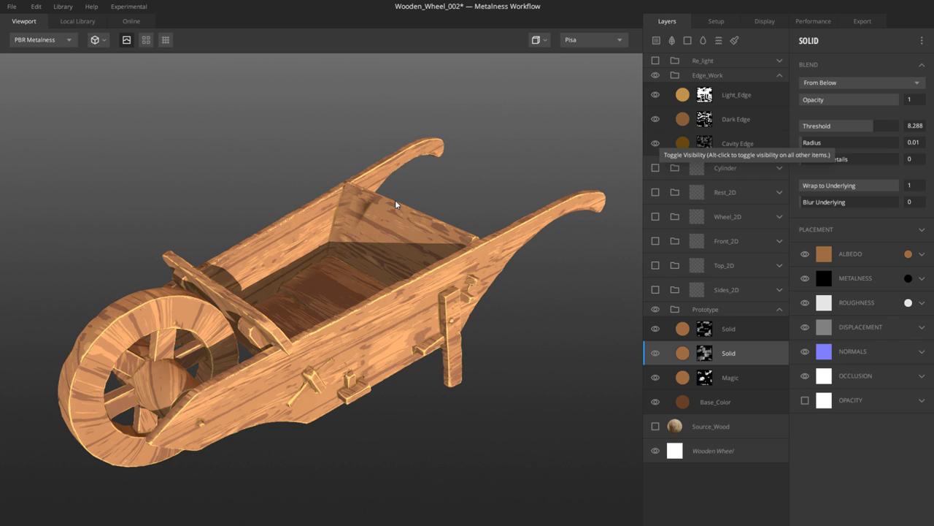
{"action": "left_click_drag", "start_coordinate": [398, 205], "coordinate": [404, 209]}
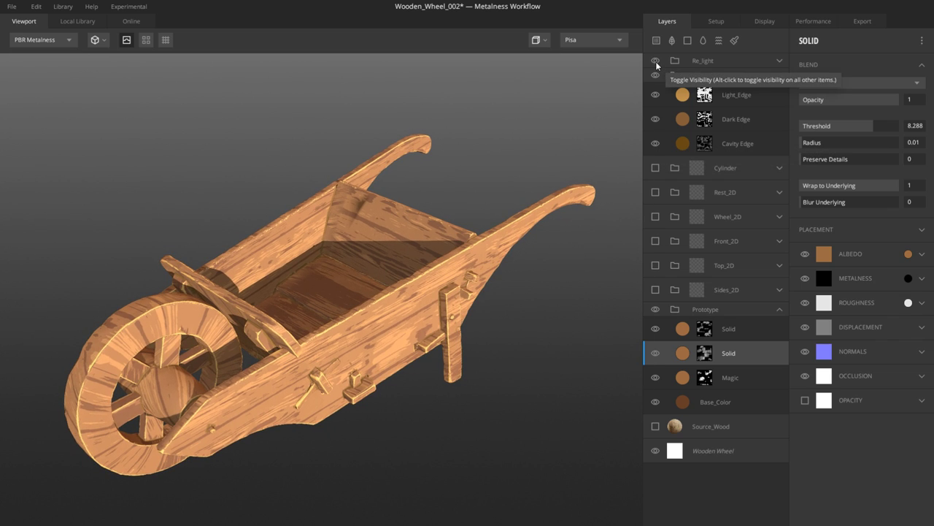
Step: Set the viewport's environment lighting to Overcast and inspect the stylized wheelbarrow up close and from several angles
{"action": "mouse_move", "coordinate": [370, 313]}
{"action": "left_mouse_down"}
{"action": "mouse_move", "coordinate": [377, 301]}
{"action": "mouse_move", "coordinate": [361, 316]}
{"action": "mouse_move", "coordinate": [372, 339]}
{"action": "left_mouse_up"}
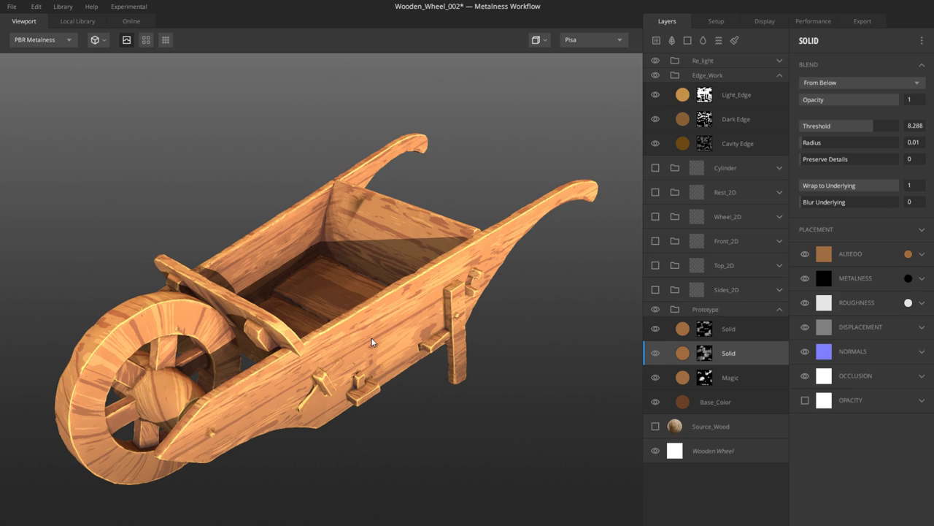
{"action": "left_click_drag", "start_coordinate": [370, 320], "coordinate": [353, 327]}
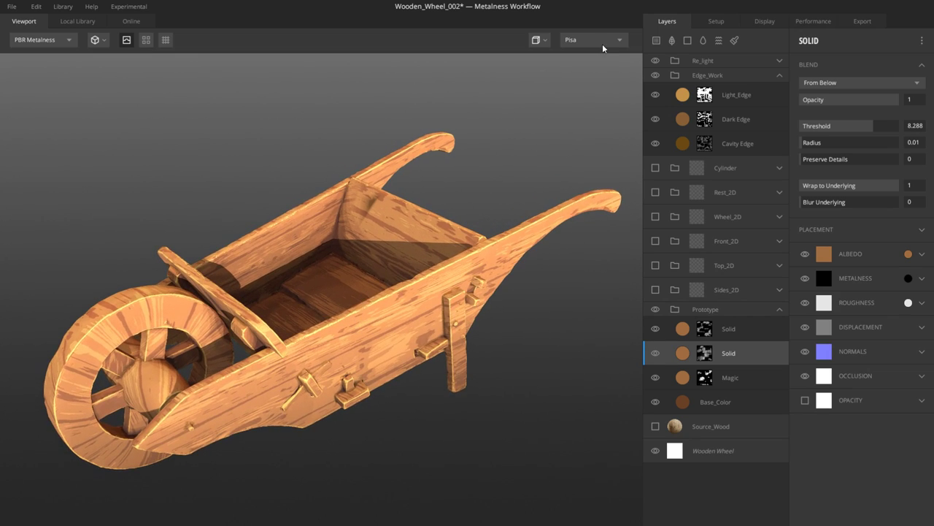
{"action": "left_click", "coordinate": [589, 41]}
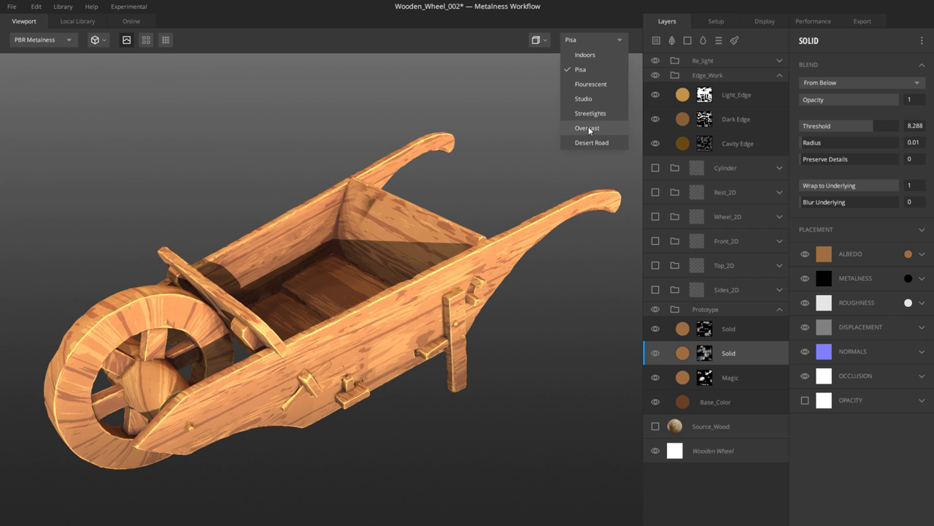
{"action": "left_click", "coordinate": [590, 130]}
{"action": "left_click_drag", "start_coordinate": [360, 279], "coordinate": [367, 276]}
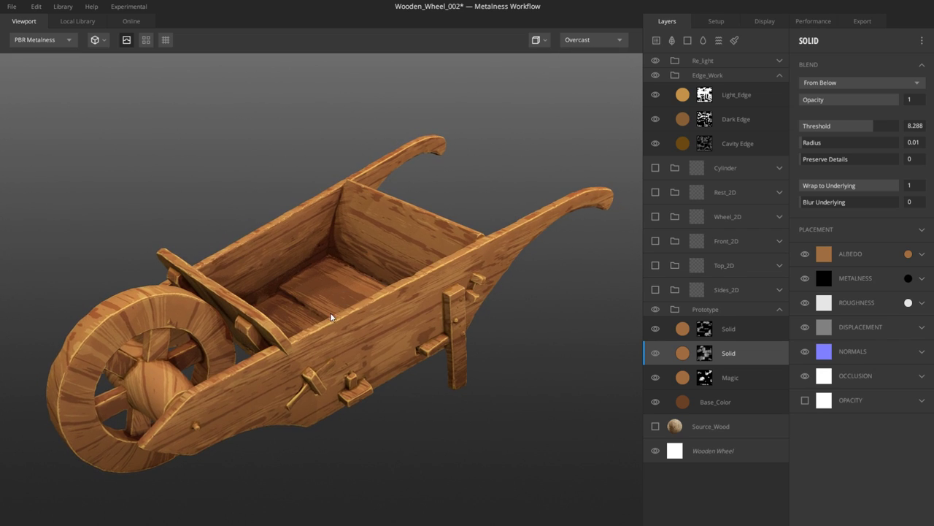
{"action": "scroll", "coordinate": [352, 351], "scroll_direction": "up", "scroll_amount": 1}
{"action": "left_click_drag", "start_coordinate": [352, 352], "coordinate": [381, 303]}
{"action": "scroll", "coordinate": [381, 303], "scroll_direction": "down", "scroll_amount": 2}
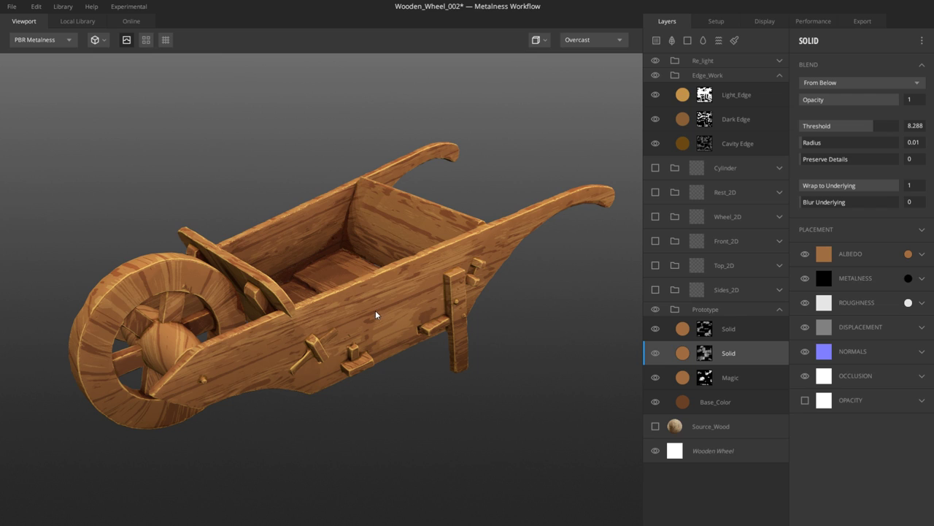
{"action": "left_click_drag", "start_coordinate": [375, 312], "coordinate": [380, 314]}
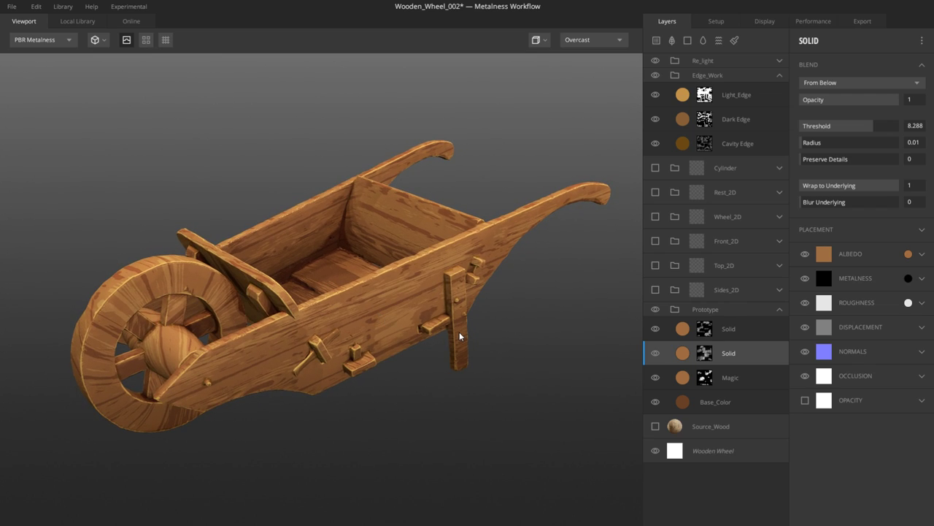
{"action": "left_click_drag", "start_coordinate": [453, 333], "coordinate": [393, 319]}
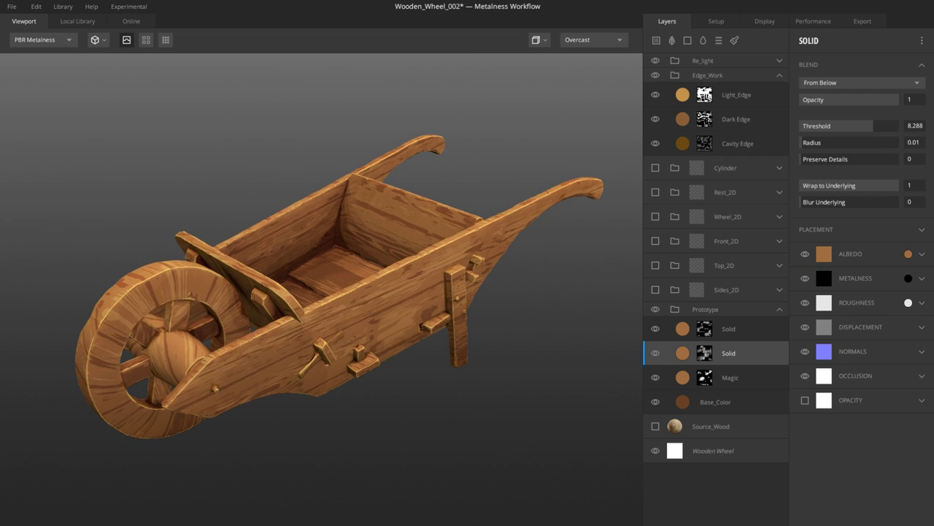
Step: Switch to Maya, open the Layer Editor, hide the From_Bridge display layer and show the Colorized one
{"action": "left_click", "coordinate": [545, 503]}
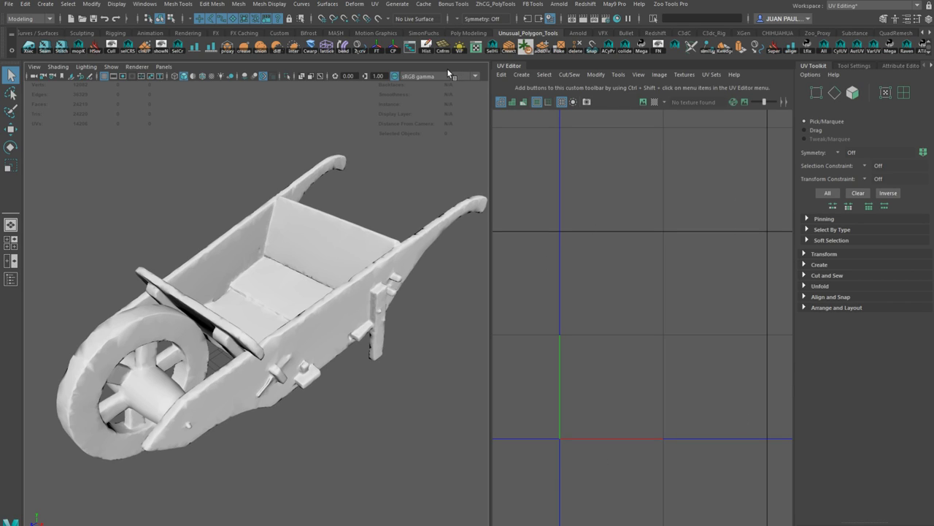
{"action": "left_click", "coordinate": [901, 66]}
{"action": "left_click", "coordinate": [907, 66]}
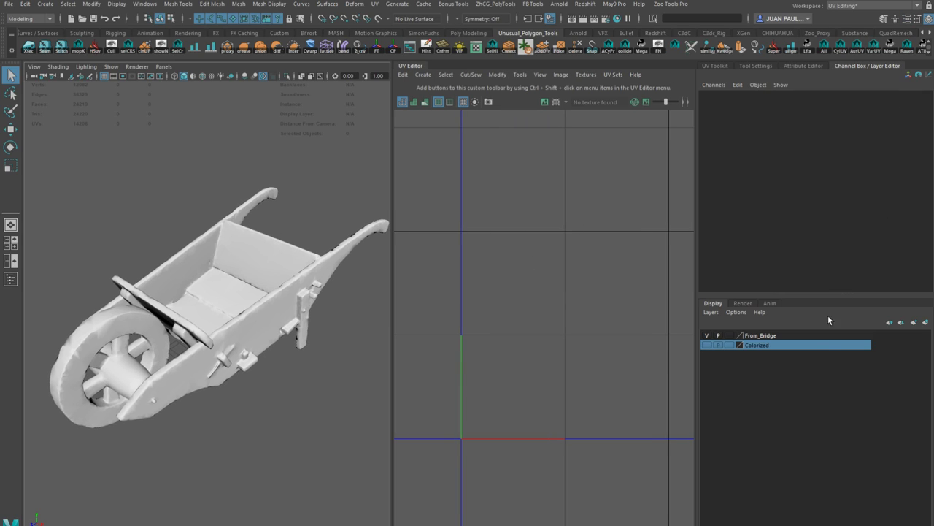
{"action": "left_click_drag", "start_coordinate": [707, 336], "coordinate": [706, 343]}
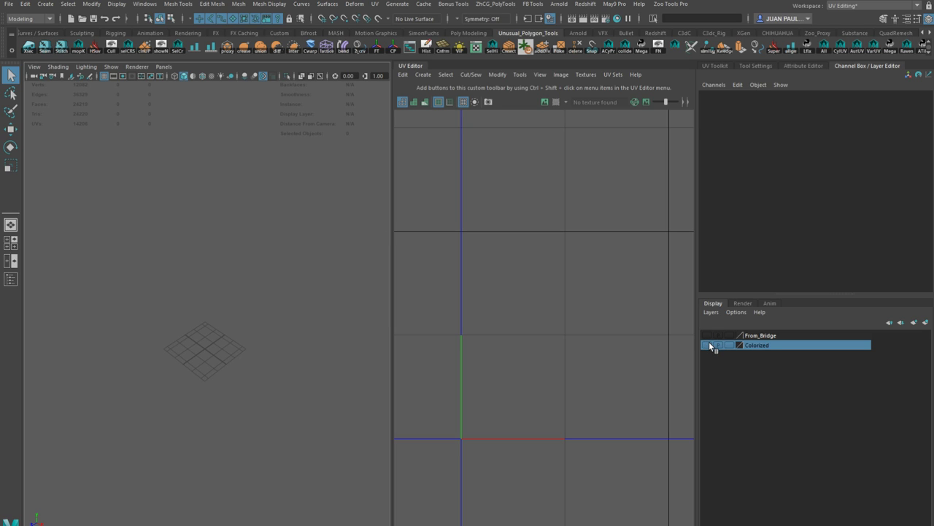
{"action": "left_click", "coordinate": [707, 345]}
Step: Select the color-coded wheelbarrow parts one at a time, including the yellow bed, green wheel and red hub, to examine their separation and UVs
{"action": "left_click_drag", "start_coordinate": [248, 336], "coordinate": [265, 317], "text": "alt"}
{"action": "left_click", "coordinate": [256, 282]}
{"action": "left_click", "coordinate": [231, 275]}
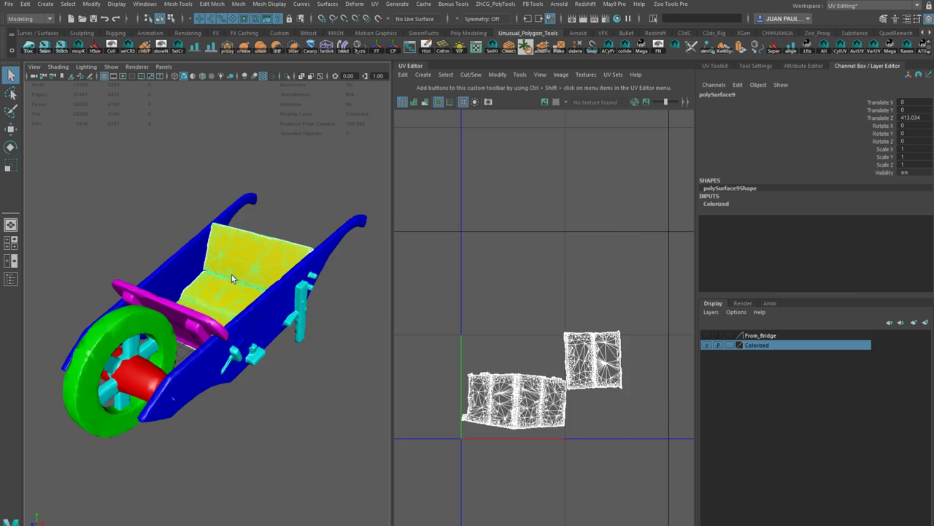
{"action": "left_click", "coordinate": [177, 307]}
{"action": "left_click", "coordinate": [155, 320]}
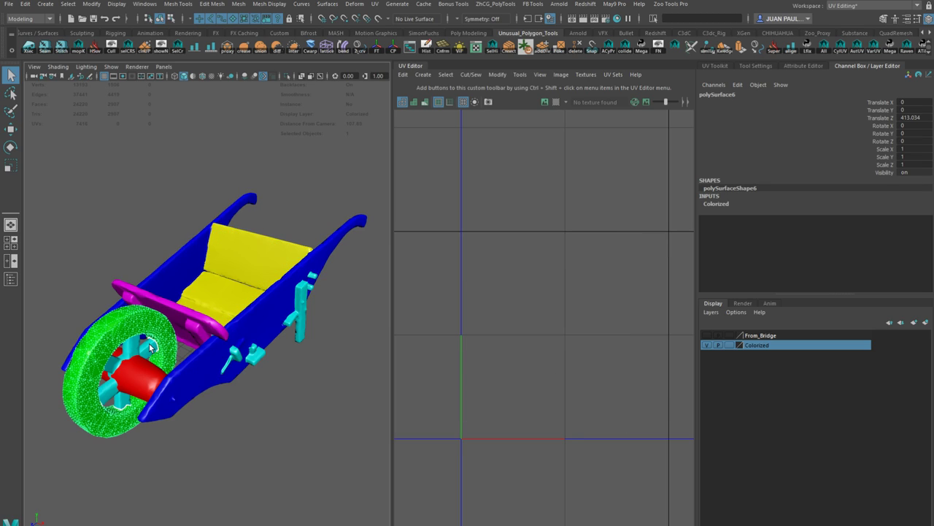
{"action": "left_click", "coordinate": [127, 347]}
{"action": "left_click", "coordinate": [133, 371]}
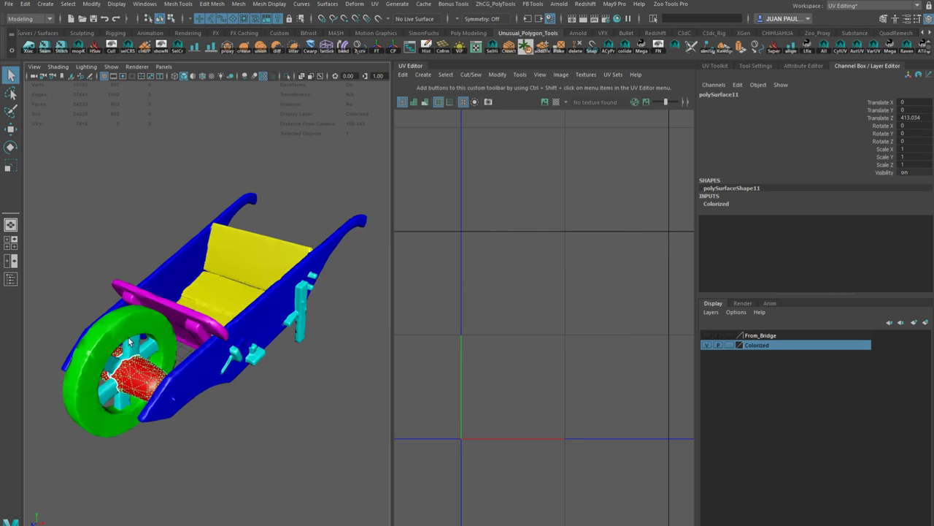
Step: Select the cyan fittings and the blue side boards of the wheelbarrow to examine their separation and UVs
{"action": "left_click", "coordinate": [129, 335]}
{"action": "left_click", "coordinate": [138, 343]}
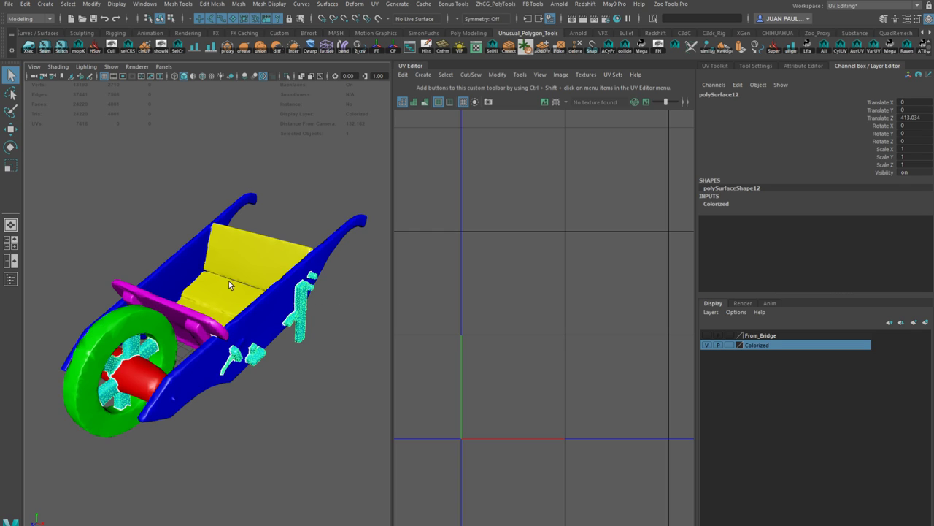
{"action": "left_click", "coordinate": [232, 253]}
{"action": "left_click", "coordinate": [278, 302]}
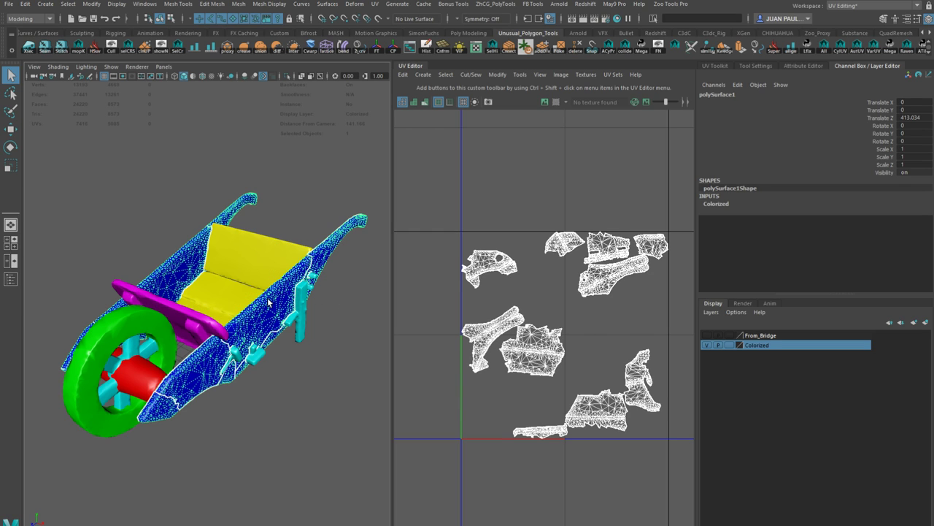
{"action": "mouse_move", "coordinate": [268, 303]}
{"action": "left_mouse_down", "text": "alt"}
{"action": "mouse_move", "coordinate": [241, 307]}
{"action": "mouse_move", "coordinate": [304, 323]}
{"action": "mouse_move", "coordinate": [277, 302]}
{"action": "left_mouse_up", "text": "alt"}
{"action": "left_click", "coordinate": [301, 217]}
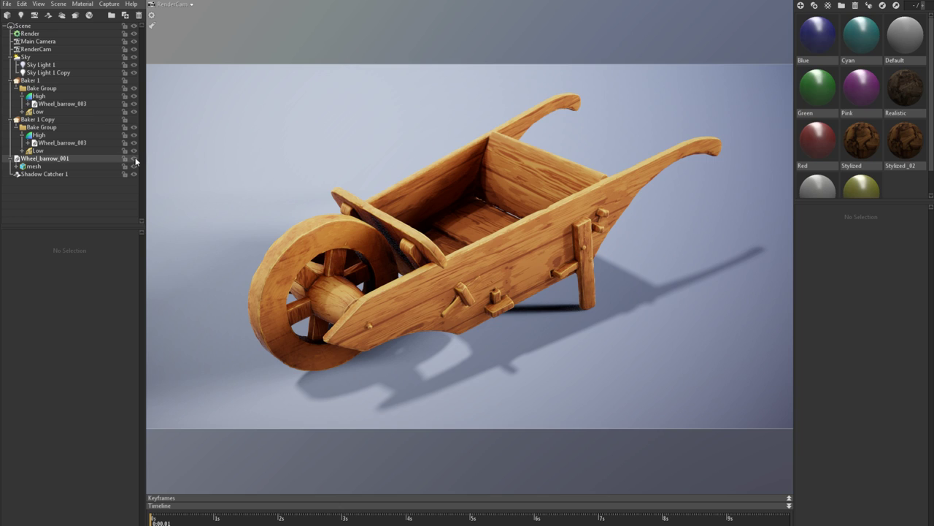
Step: Switch to Marmoset Toolbag, show Baker 1 Copy, hide Wheel_barrow_001, and view the color-coded wheelbarrow from a steeper front angle
{"action": "left_click", "coordinate": [135, 159]}
{"action": "left_click", "coordinate": [135, 159]}
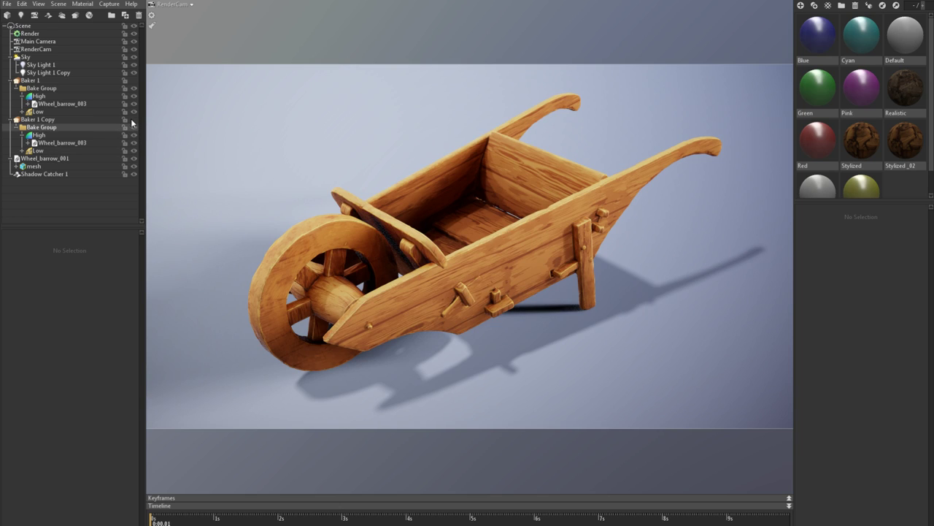
{"action": "left_click", "coordinate": [135, 120]}
{"action": "left_click", "coordinate": [134, 159]}
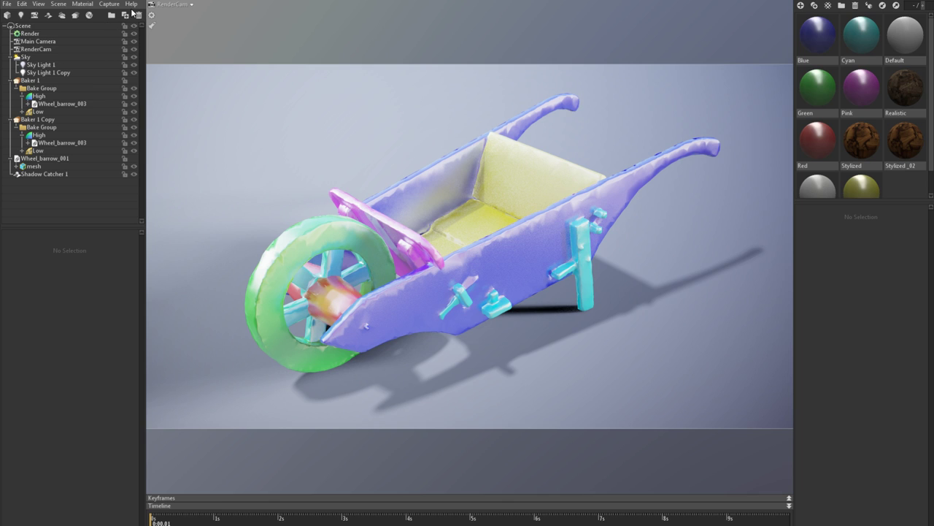
{"action": "left_click_drag", "start_coordinate": [398, 279], "coordinate": [384, 251]}
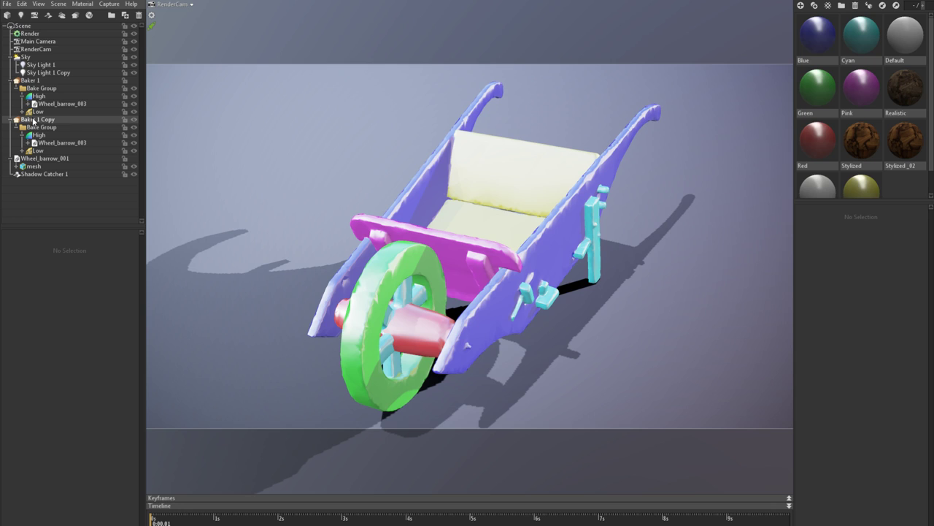
Step: Open the Baker 1 Copy settings and preview its Ambient Occlusion and Albedo maps in turn on the wheelbarrow
{"action": "left_click", "coordinate": [35, 121]}
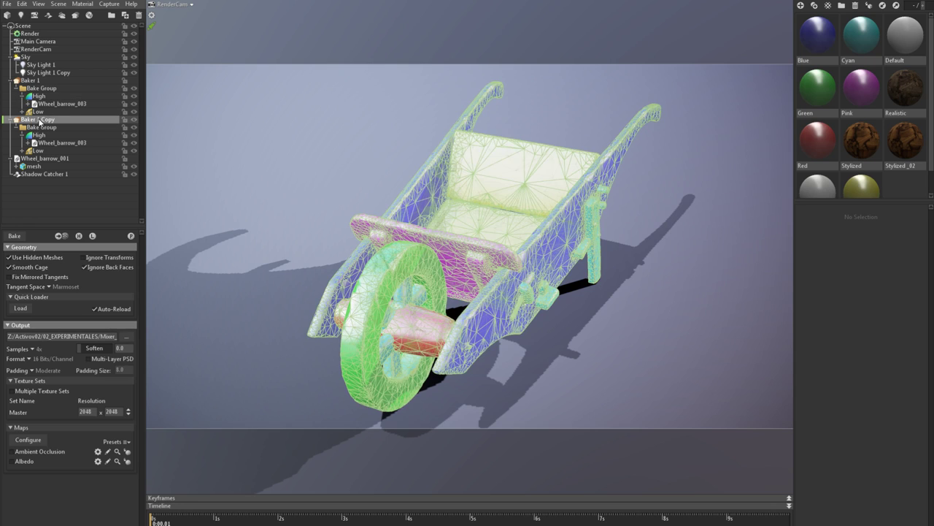
{"action": "left_click", "coordinate": [128, 454]}
{"action": "left_click", "coordinate": [127, 461]}
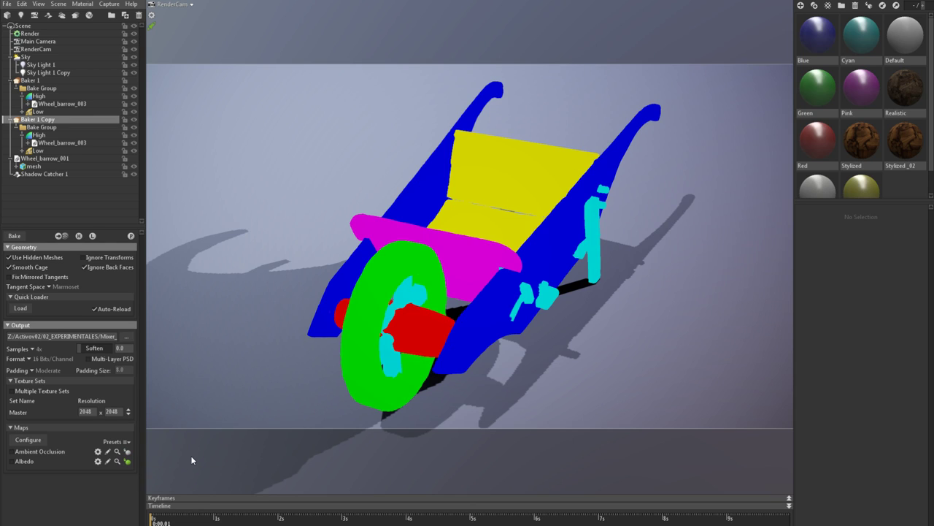
{"action": "left_click", "coordinate": [128, 453]}
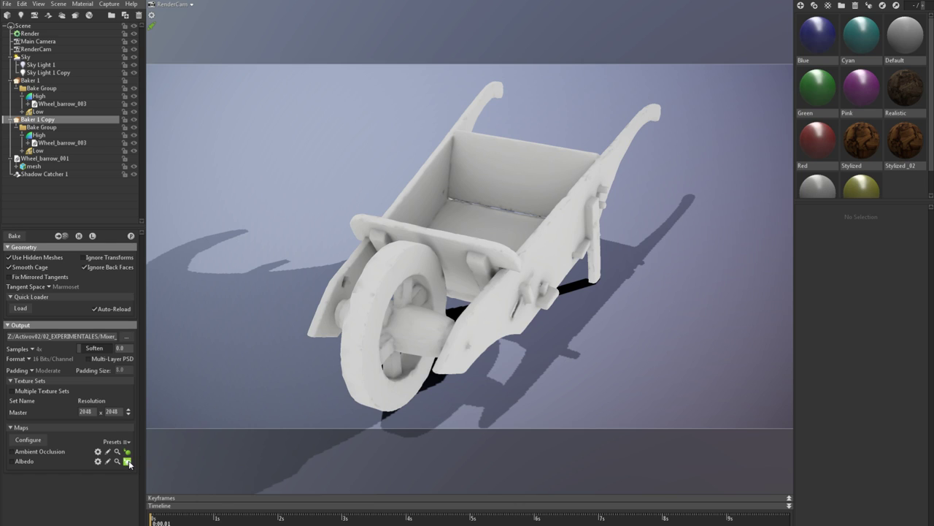
{"action": "left_click", "coordinate": [127, 461]}
{"action": "left_click_drag", "start_coordinate": [506, 256], "coordinate": [471, 288]}
{"action": "left_click", "coordinate": [11, 462]}
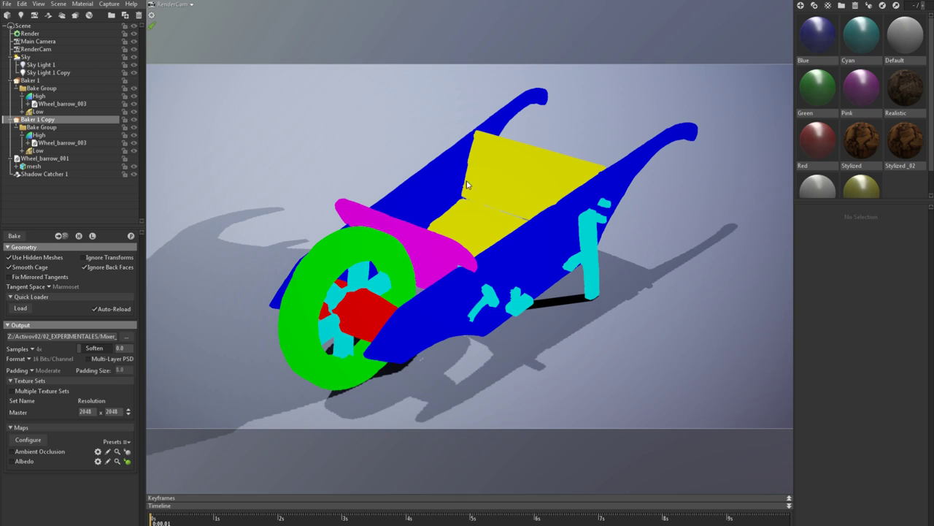
{"action": "mouse_move", "coordinate": [462, 254]}
{"action": "left_mouse_down"}
{"action": "mouse_move", "coordinate": [447, 257]}
{"action": "mouse_move", "coordinate": [492, 263]}
{"action": "mouse_move", "coordinate": [473, 259]}
{"action": "left_mouse_up"}
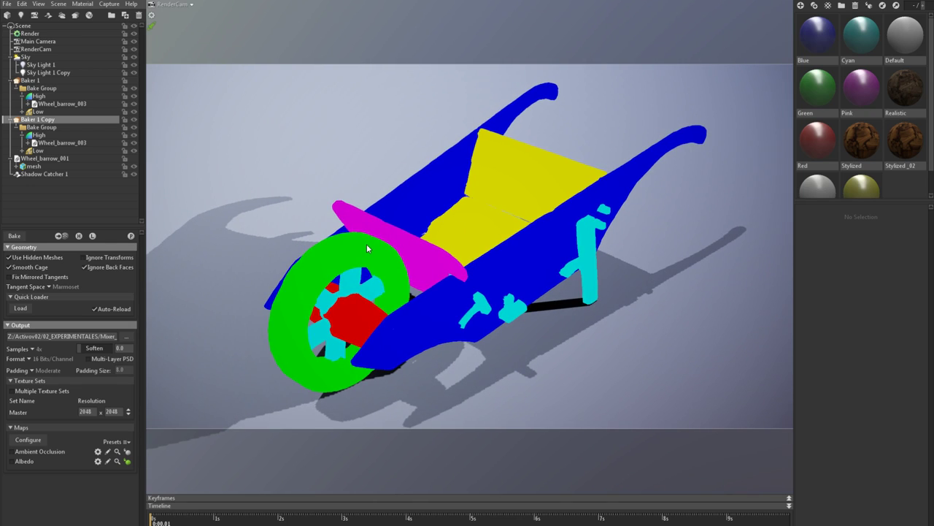
{"action": "left_click", "coordinate": [126, 462]}
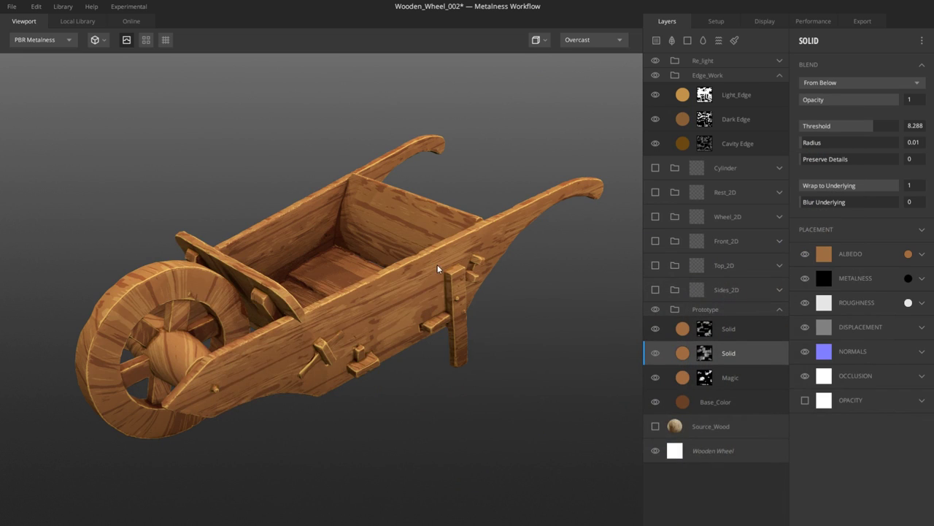
Step: Switch to Quixel Mixer, examine the Wooden Wheel base layer's Material ID colors, and collapse and hide the Prototype folder
{"action": "left_click", "coordinate": [699, 453]}
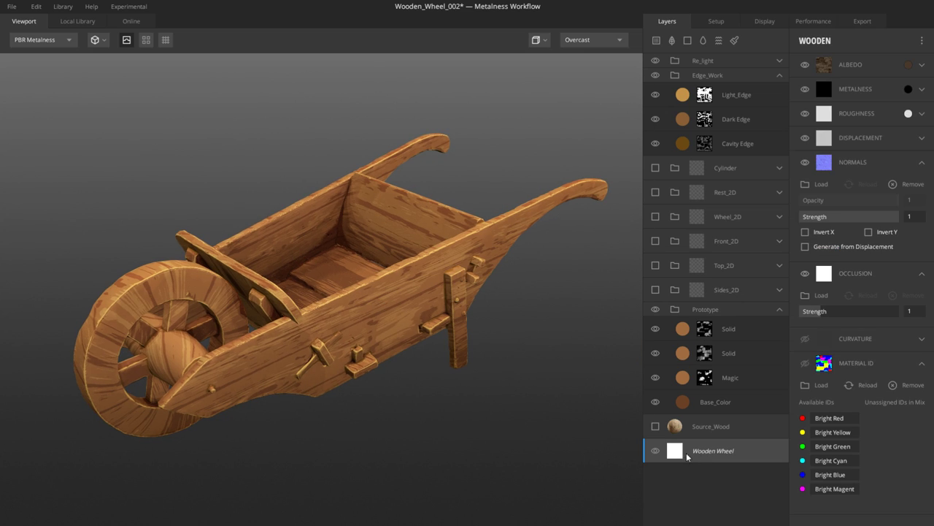
{"action": "left_click", "coordinate": [677, 310]}
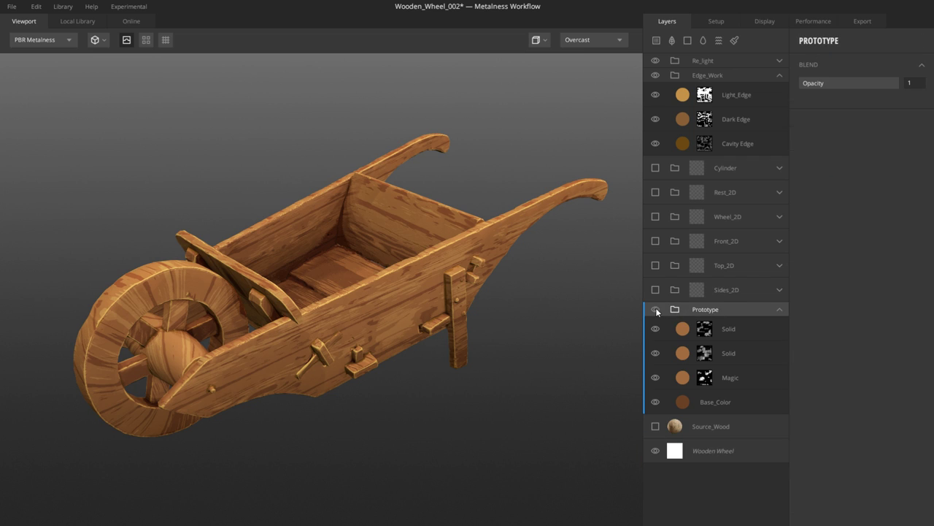
{"action": "left_click", "coordinate": [676, 309]}
{"action": "left_click", "coordinate": [655, 310]}
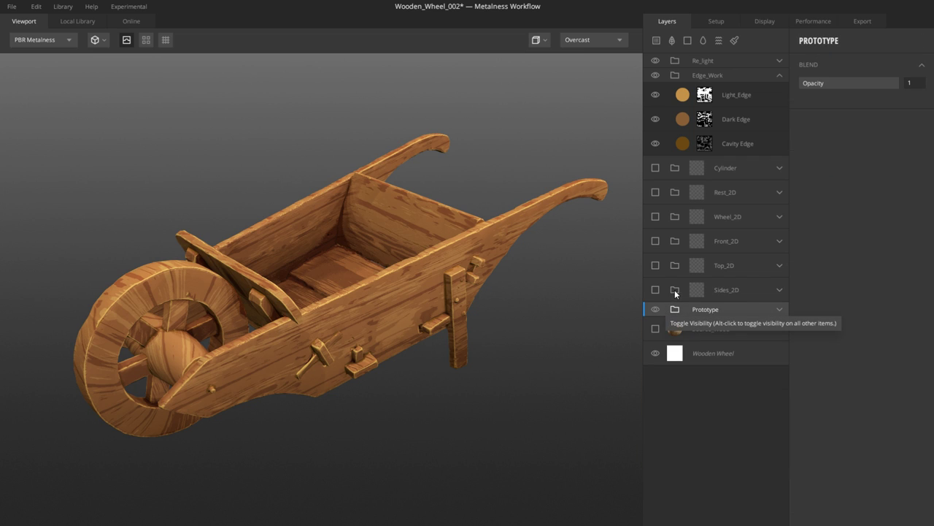
Step: Show the Sides_2D folder and turn off the Edge_Work and Re_light folders
{"action": "left_click", "coordinate": [674, 289]}
{"action": "left_click", "coordinate": [654, 290]}
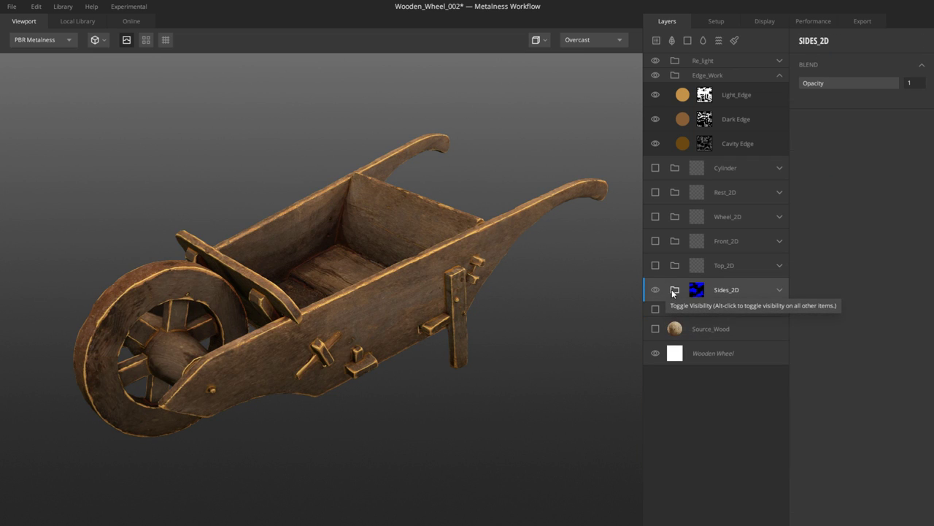
{"action": "left_click", "coordinate": [654, 75]}
{"action": "left_click", "coordinate": [654, 61]}
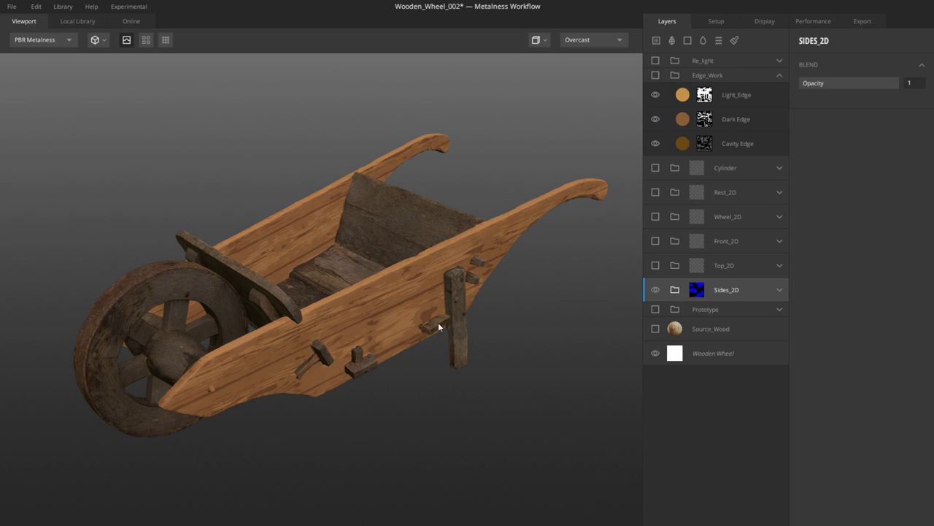
{"action": "scroll", "coordinate": [395, 306], "scroll_direction": "up", "scroll_amount": 2}
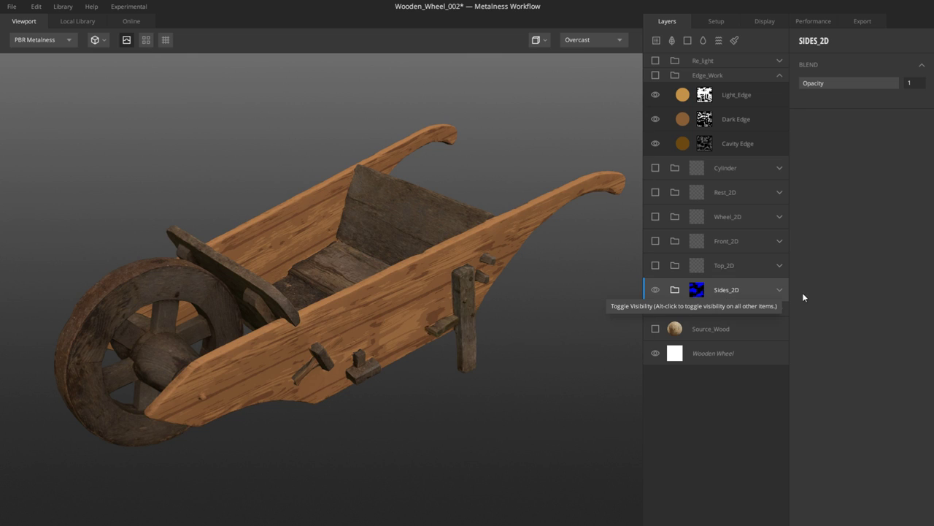
Step: Expand the Sides_2D folder and examine the mask of its lowest Solid layer in the viewport
{"action": "left_click", "coordinate": [779, 289]}
{"action": "left_click_drag", "start_coordinate": [391, 334], "coordinate": [508, 342]}
{"action": "scroll", "coordinate": [357, 310], "scroll_direction": "up", "scroll_amount": 1}
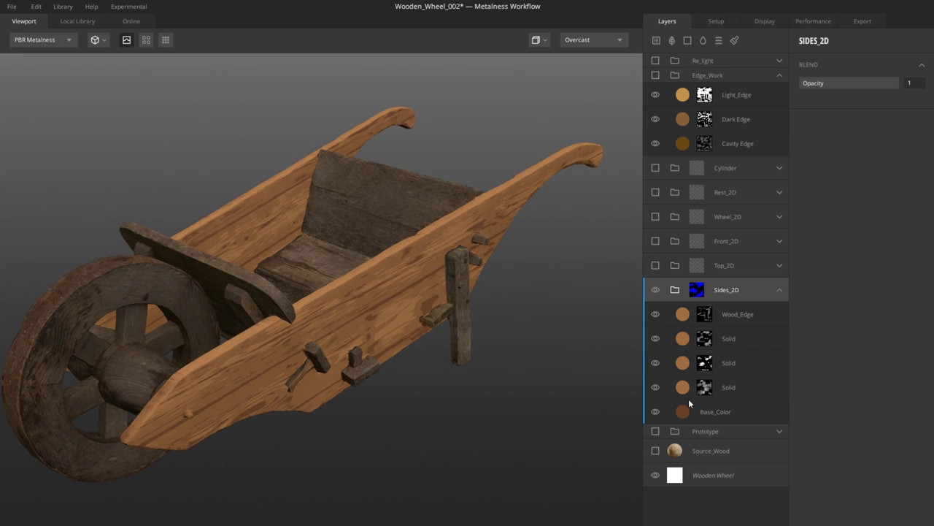
{"action": "left_click", "coordinate": [705, 388]}
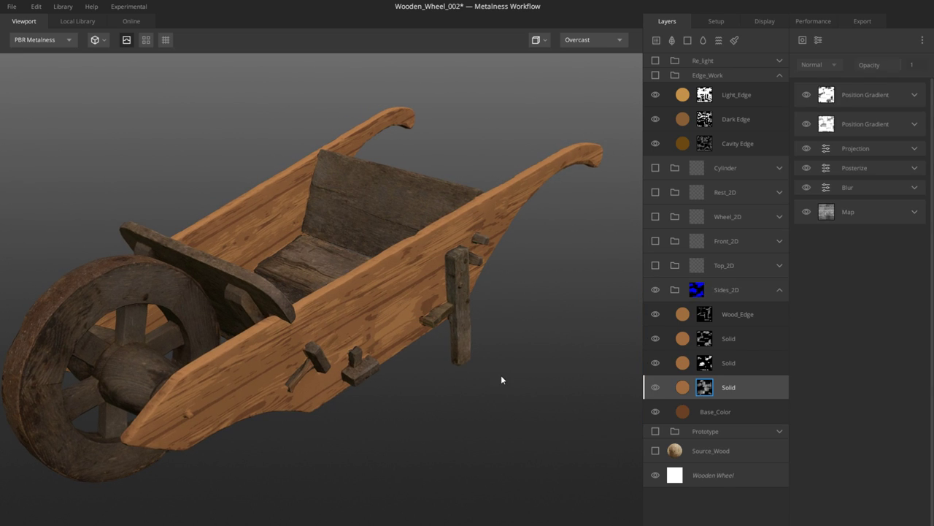
{"action": "key", "text": "m"}
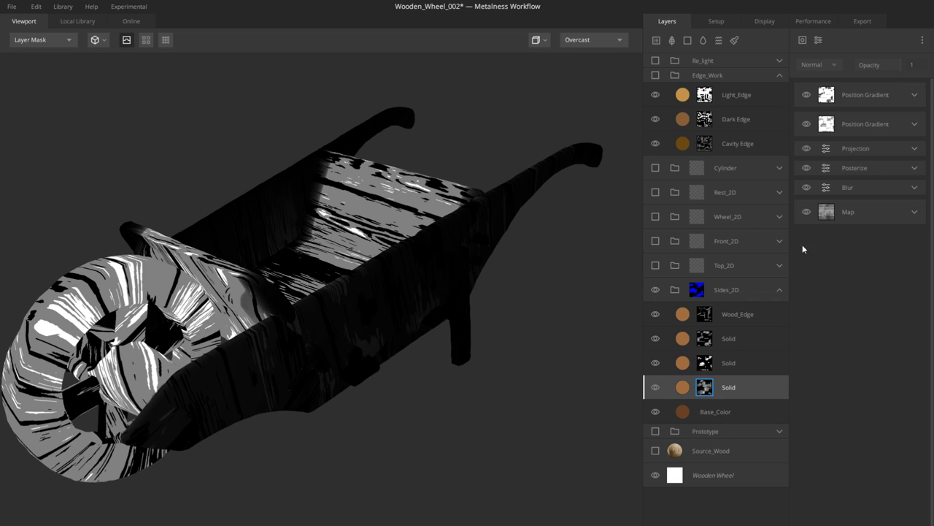
{"action": "left_click", "coordinate": [687, 389]}
{"action": "left_click", "coordinate": [706, 389]}
{"action": "left_click", "coordinate": [679, 290]}
{"action": "key", "text": "m"}
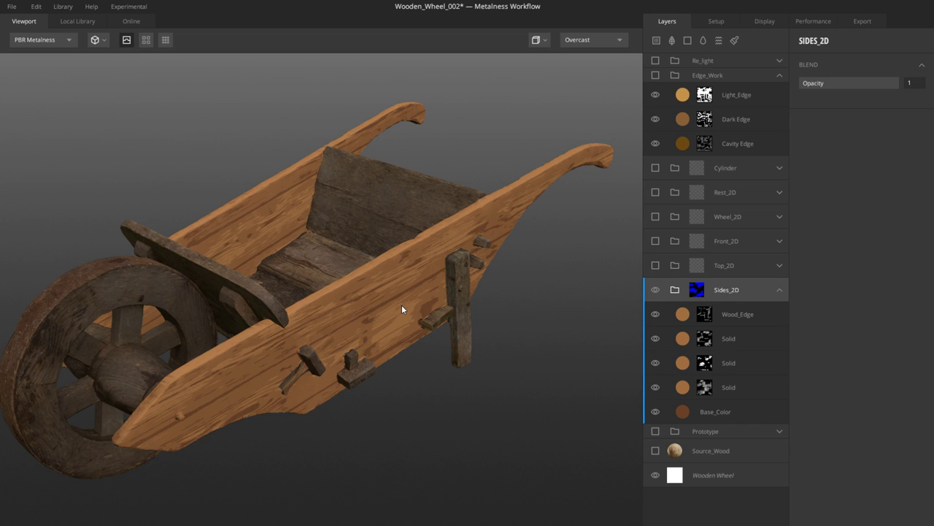
Step: Toggle the Wood_Edge layer off and on to compare its effect on the wheelbarrow's side boards
{"action": "left_click_drag", "start_coordinate": [401, 306], "coordinate": [393, 303]}
{"action": "right_click_drag", "start_coordinate": [393, 303], "coordinate": [408, 314]}
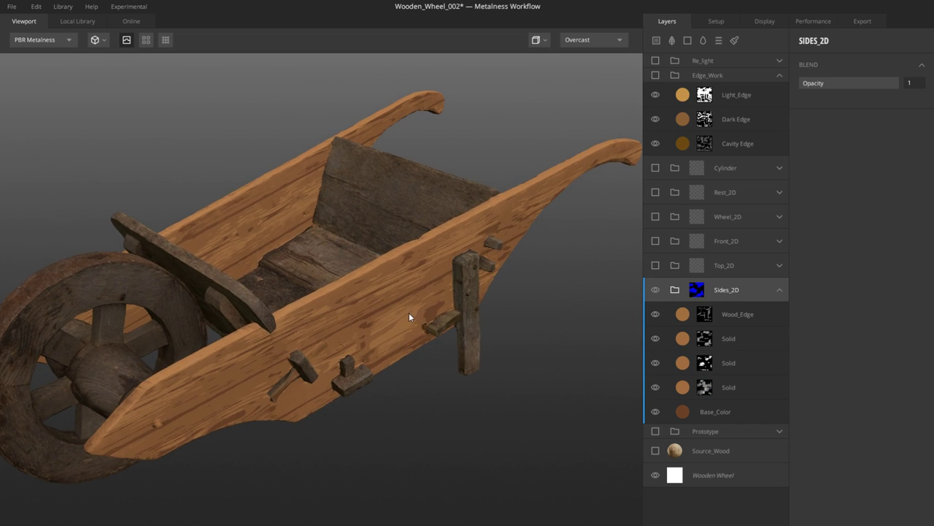
{"action": "left_click", "coordinate": [656, 314]}
{"action": "left_click_drag", "start_coordinate": [382, 292], "coordinate": [401, 291]}
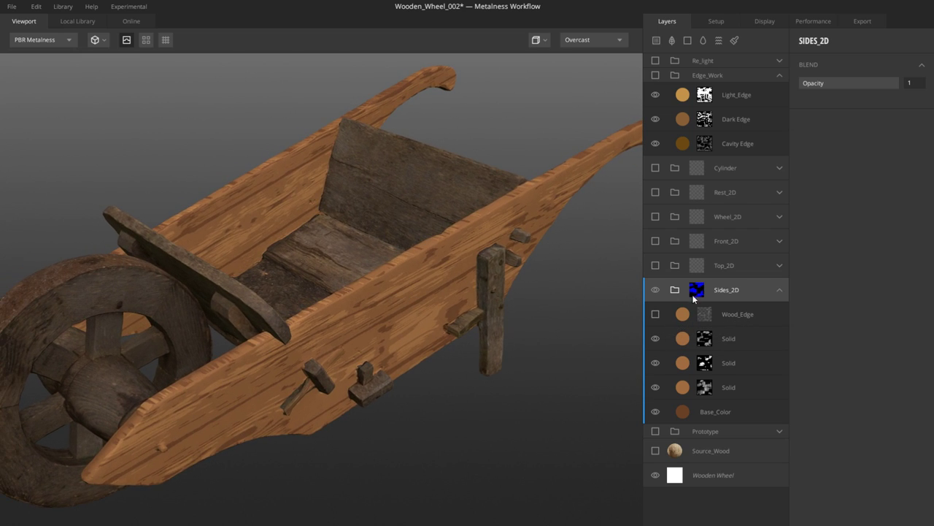
{"action": "left_click", "coordinate": [656, 314]}
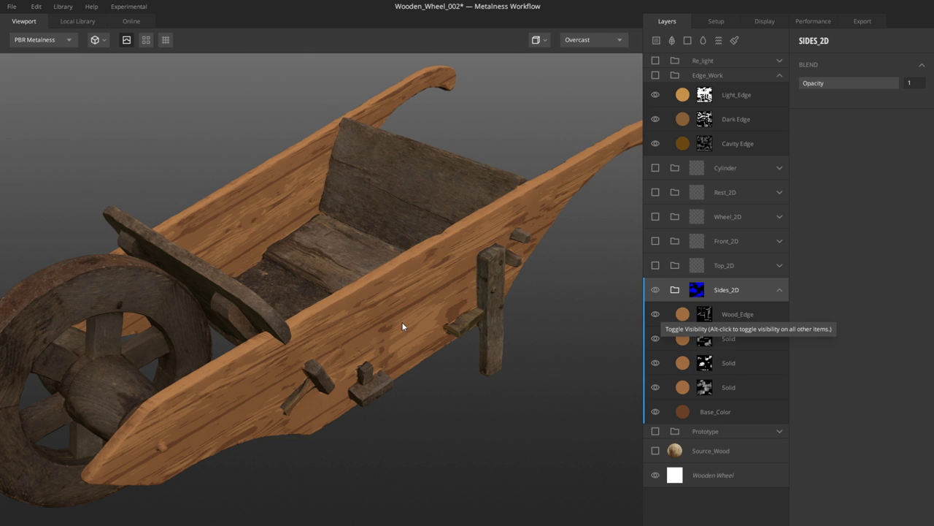
{"action": "left_click_drag", "start_coordinate": [402, 326], "coordinate": [430, 296]}
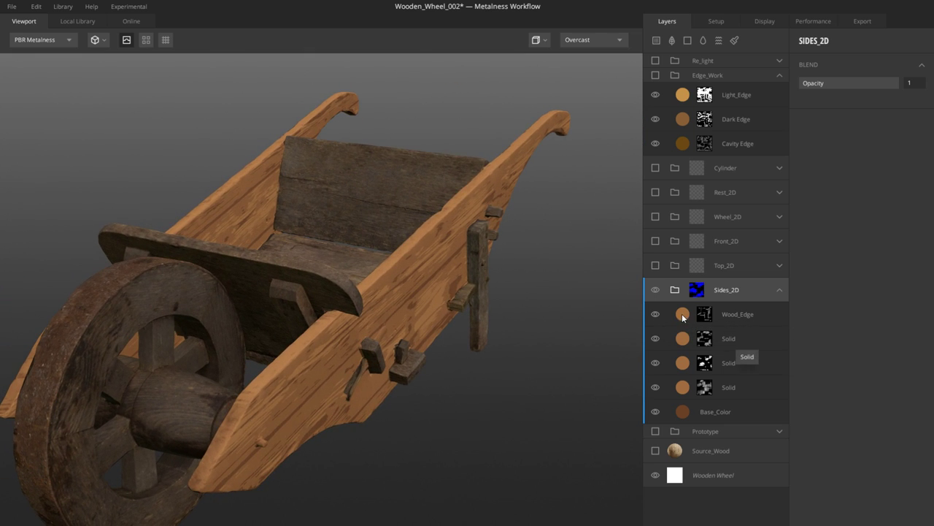
Step: Open the Wood_Edge layer's mask stack, expand its Map component, and inspect the side boards from several angles
{"action": "left_click", "coordinate": [708, 316]}
{"action": "left_click", "coordinate": [705, 315]}
{"action": "left_click_drag", "start_coordinate": [437, 300], "coordinate": [565, 276]}
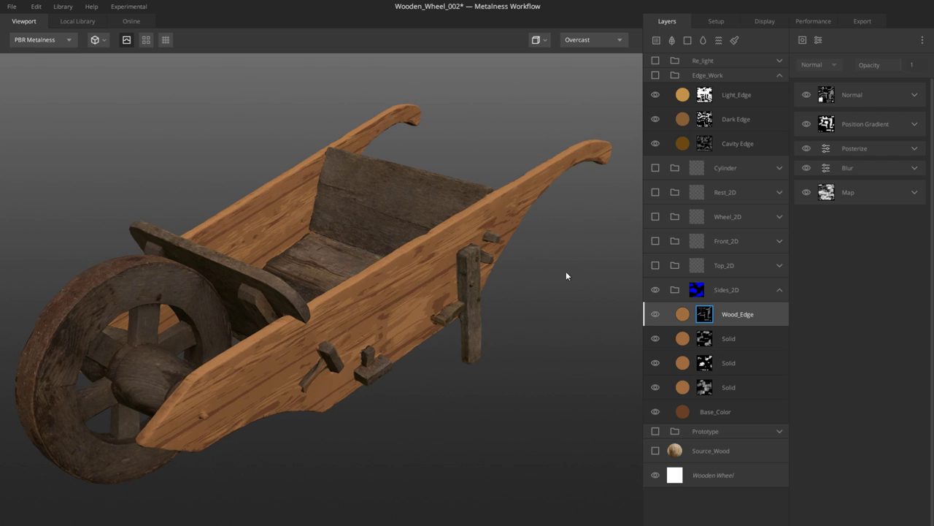
{"action": "left_click", "coordinate": [914, 193]}
{"action": "left_click", "coordinate": [861, 191]}
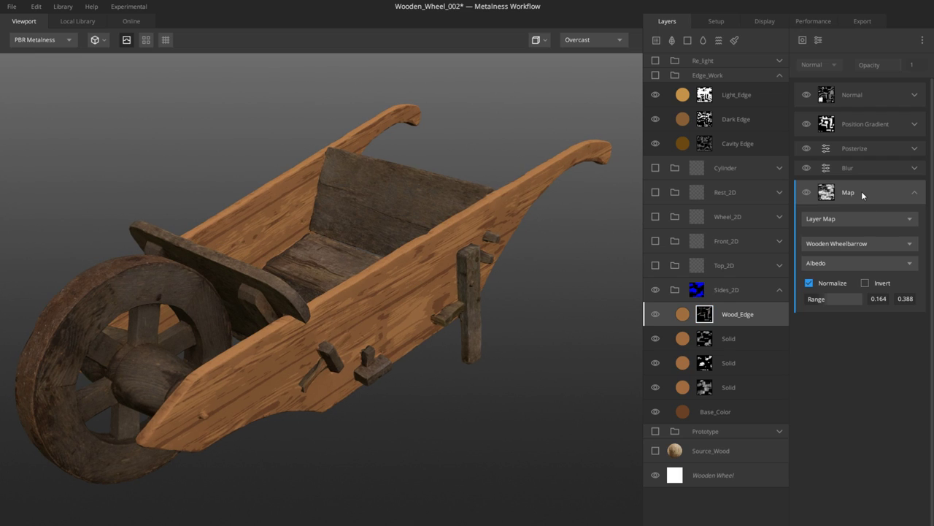
{"action": "left_click_drag", "start_coordinate": [391, 300], "coordinate": [379, 299]}
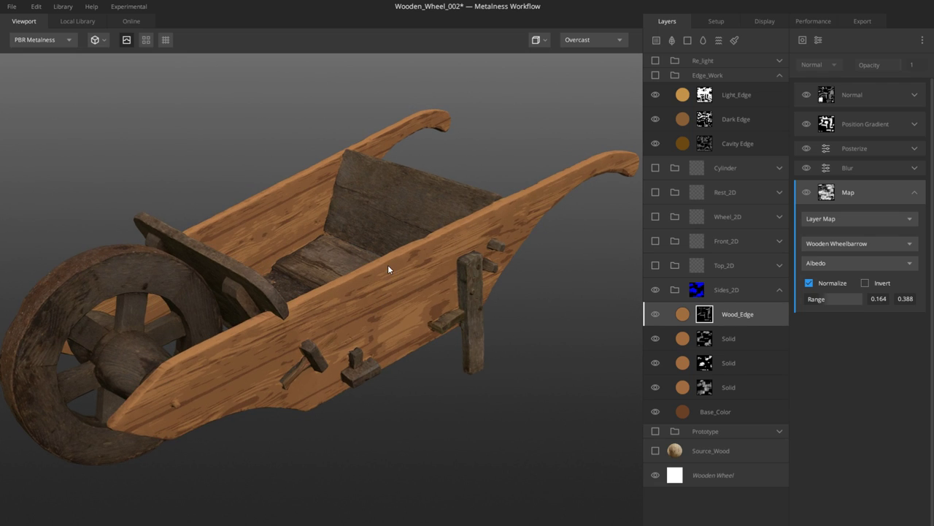
{"action": "left_click_drag", "start_coordinate": [398, 312], "coordinate": [388, 310]}
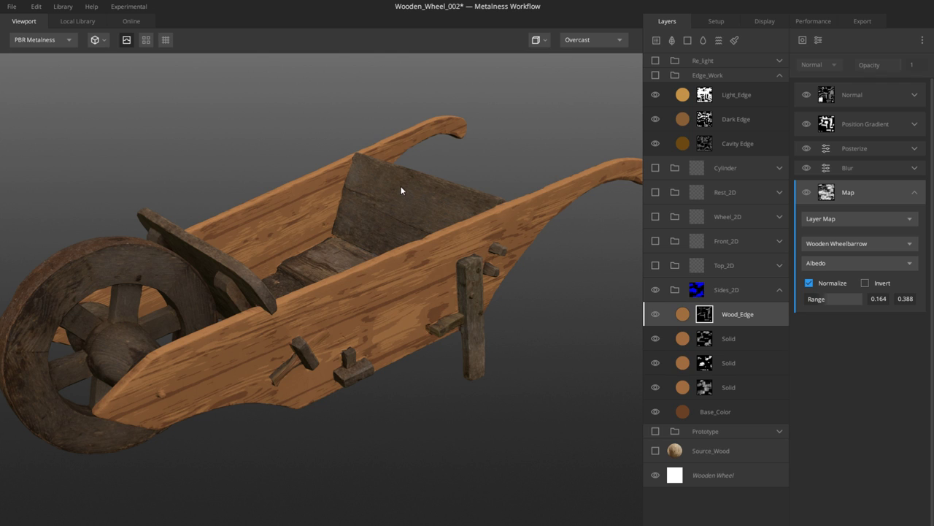
{"action": "left_click_drag", "start_coordinate": [377, 216], "coordinate": [447, 198]}
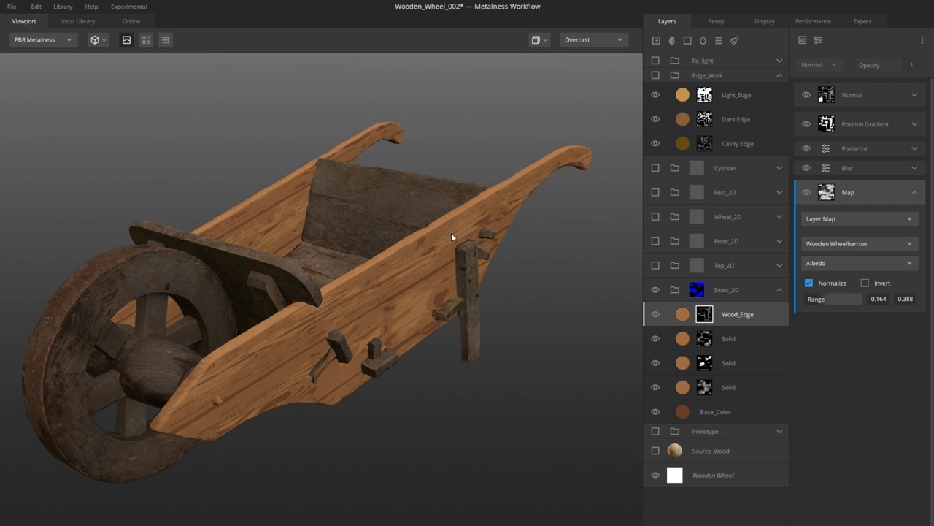
{"action": "left_click_drag", "start_coordinate": [451, 237], "coordinate": [397, 277]}
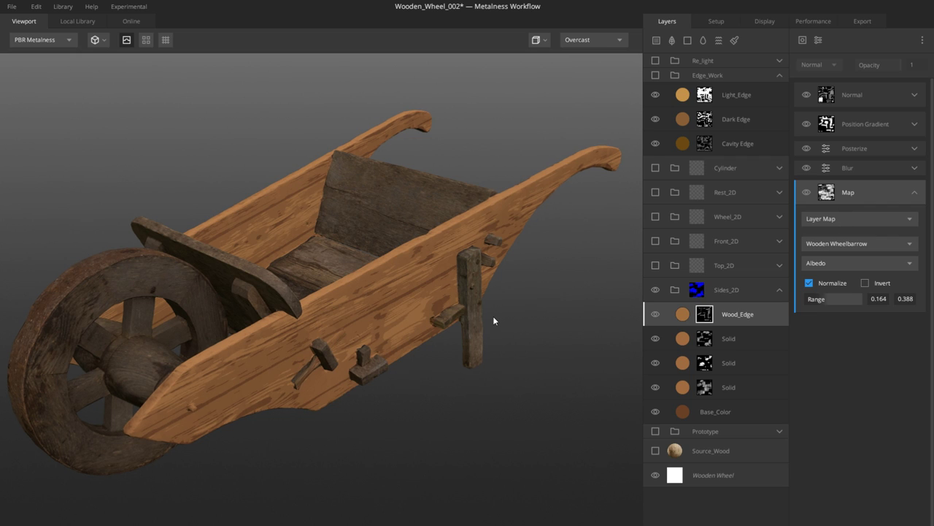
Step: Display the active mask in the viewport and isolate the Map component by turning off Blur, Posterize, Position Gradient and Normal
{"action": "key", "text": "m"}
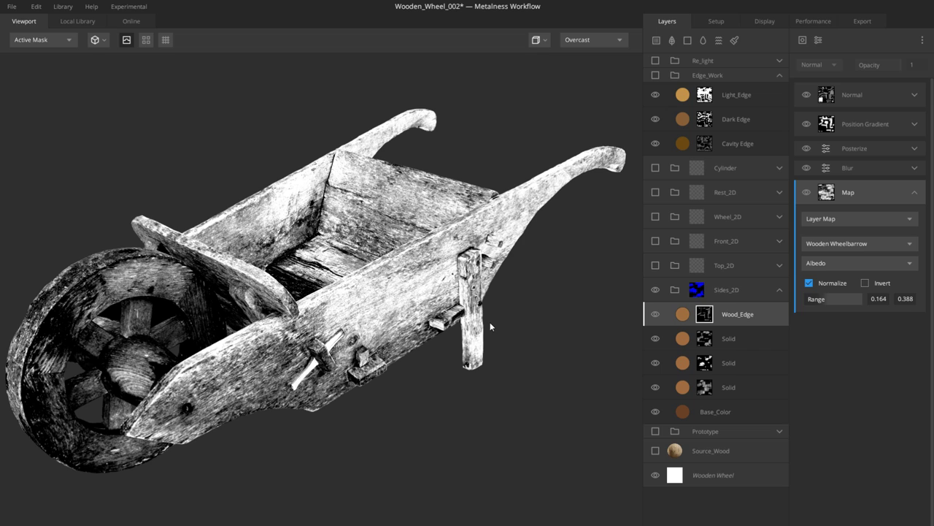
{"action": "left_click_drag", "start_coordinate": [490, 322], "coordinate": [451, 303]}
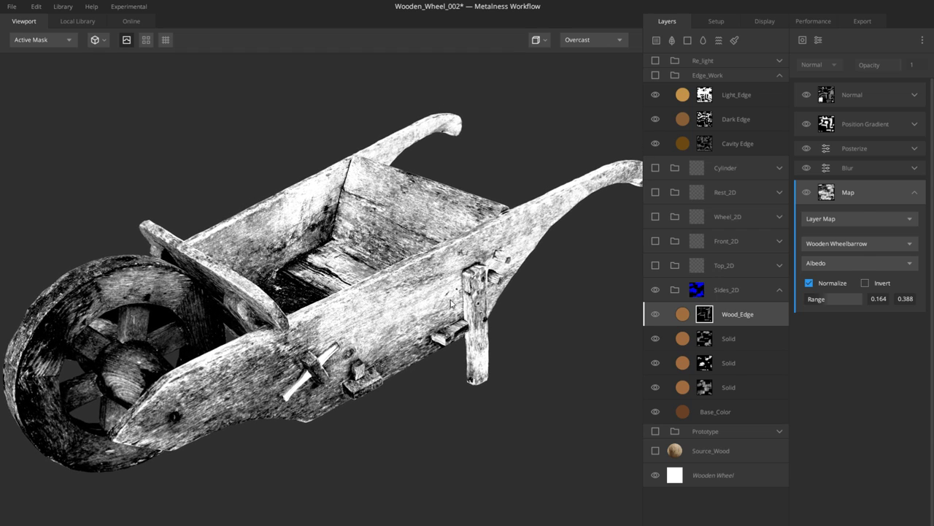
{"action": "left_click", "coordinate": [806, 168]}
{"action": "left_click", "coordinate": [806, 149]}
{"action": "left_click", "coordinate": [808, 124]}
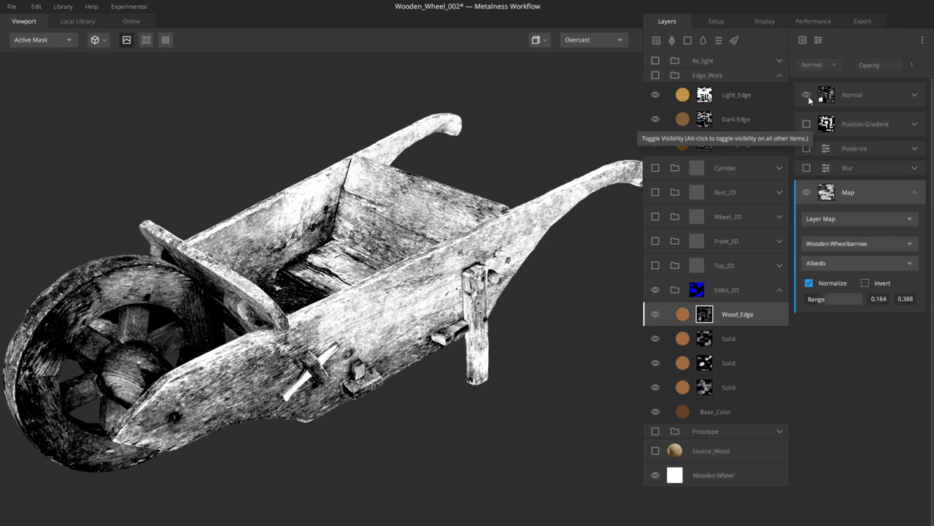
{"action": "left_click", "coordinate": [806, 95]}
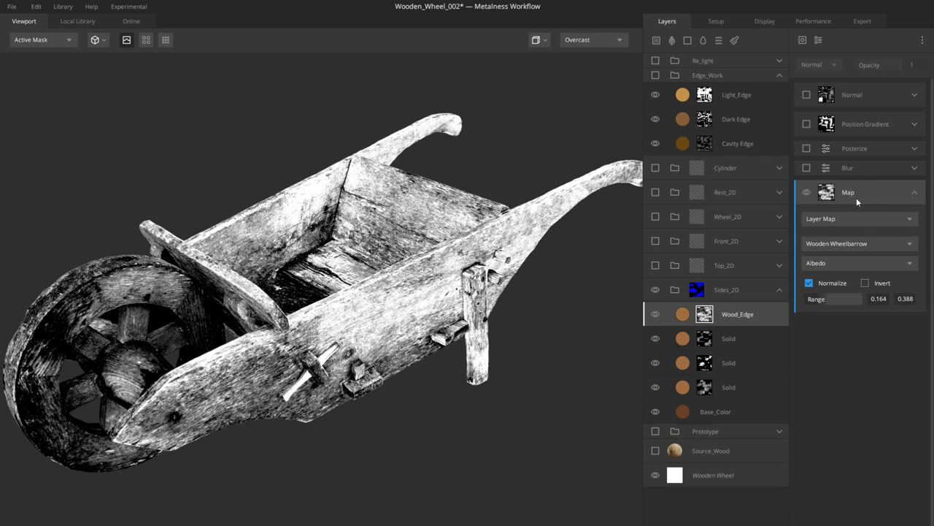
Step: Turn Blur, Posterize, Position Gradient and Normal back on one by one, examining how each refines the Wood_Edge mask
{"action": "left_click", "coordinate": [830, 170]}
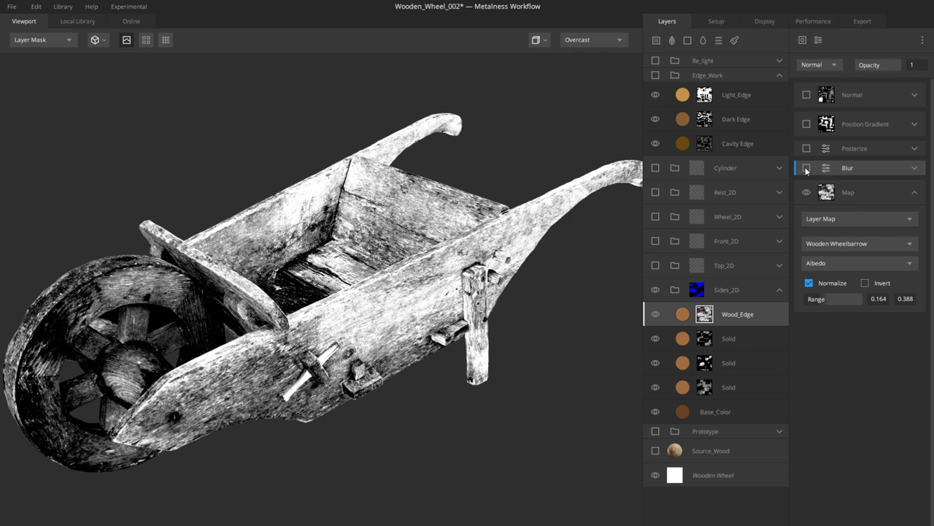
{"action": "left_click", "coordinate": [806, 149]}
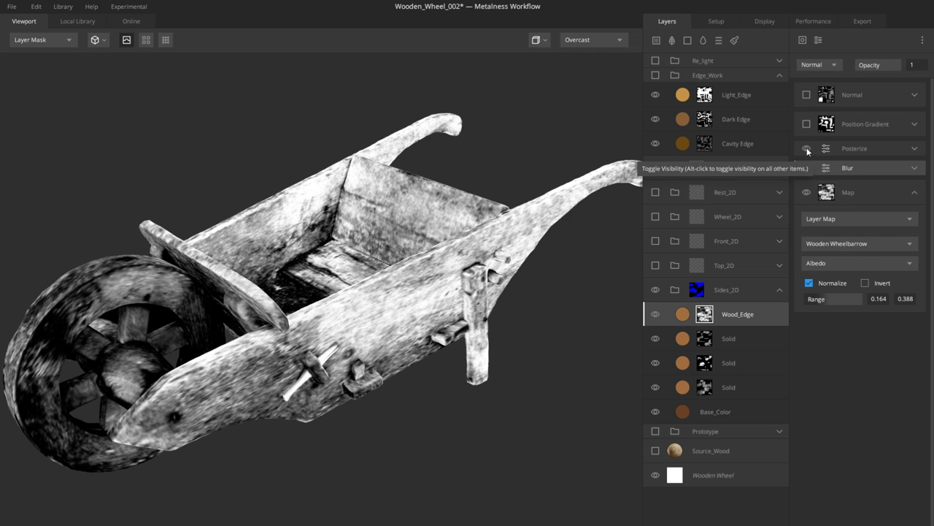
{"action": "left_click", "coordinate": [807, 125]}
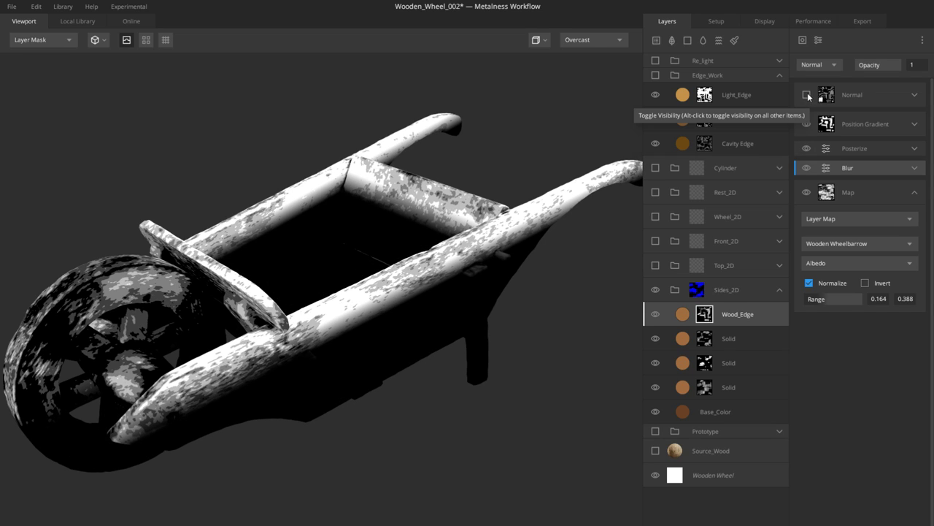
{"action": "left_click", "coordinate": [807, 95]}
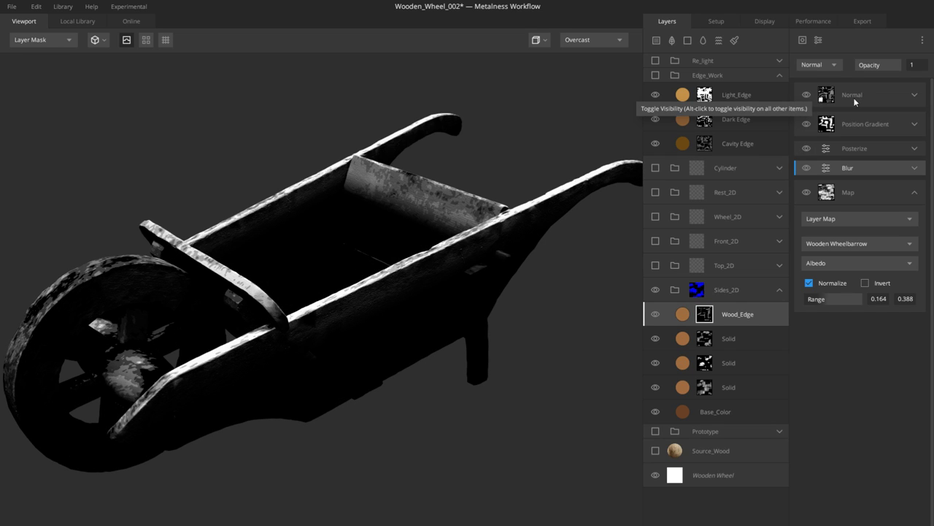
{"action": "left_click_drag", "start_coordinate": [400, 286], "coordinate": [370, 298]}
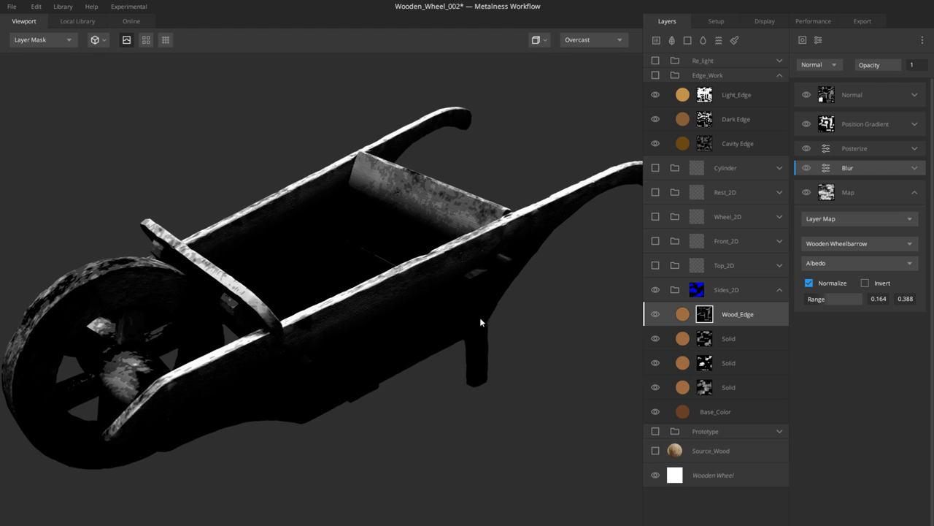
Step: Return the viewport to PBR Metalness and compare the side boards with the Sides_2D folder's Wood_Edge layer off and on
{"action": "left_click", "coordinate": [688, 317]}
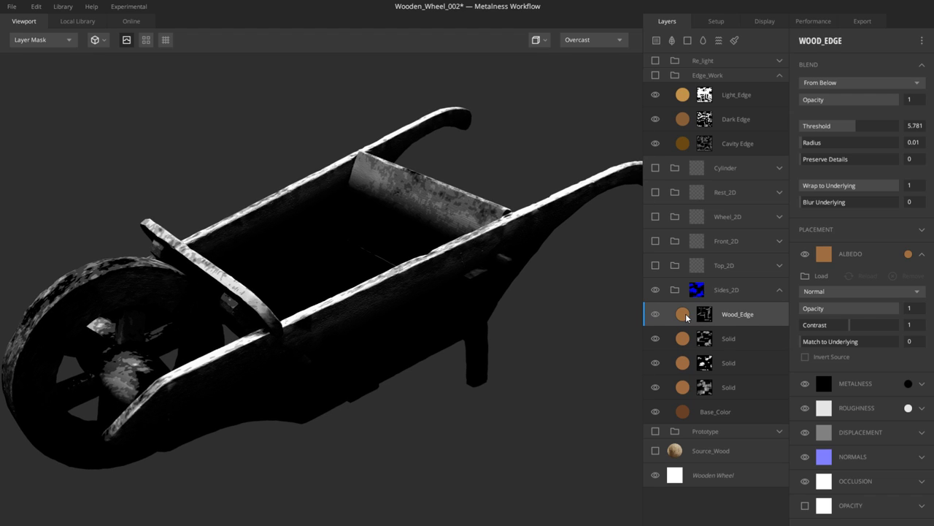
{"action": "key", "text": "m"}
{"action": "left_click_drag", "start_coordinate": [388, 335], "coordinate": [385, 323]}
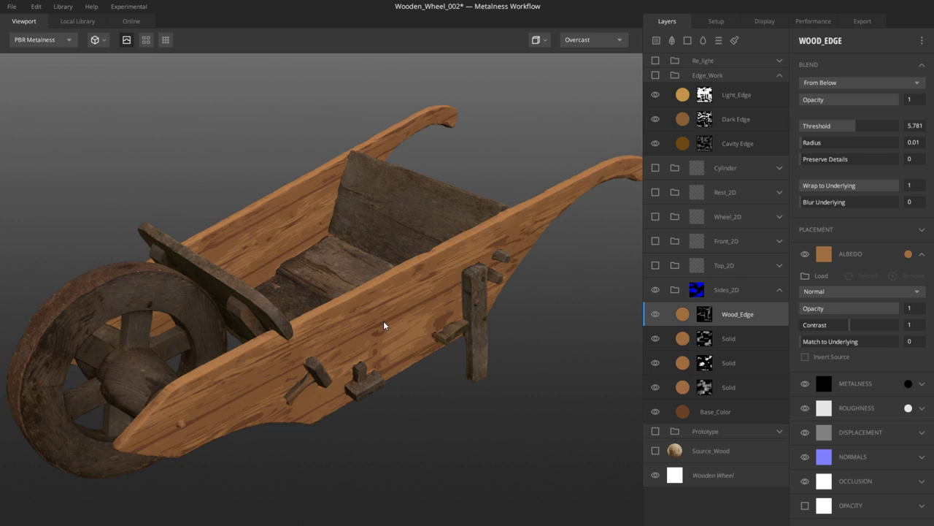
{"action": "left_click", "coordinate": [655, 314]}
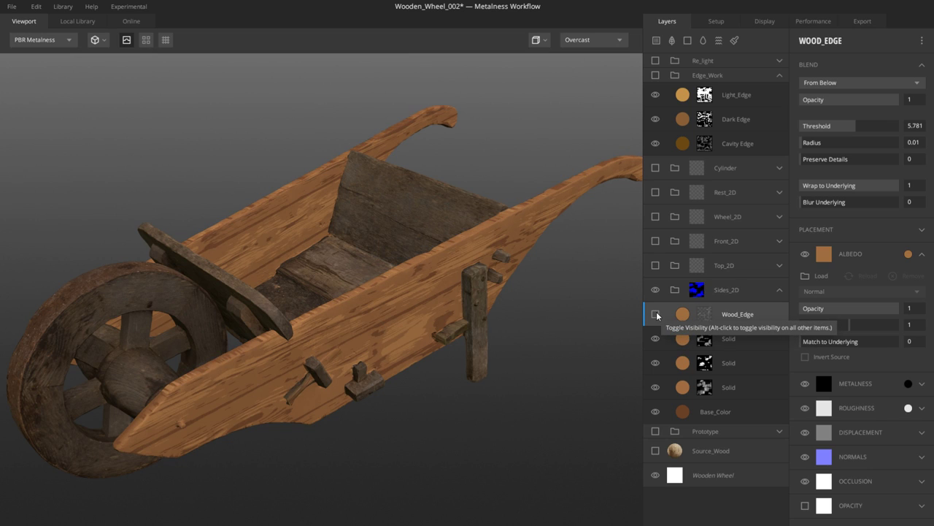
{"action": "left_click", "coordinate": [656, 314]}
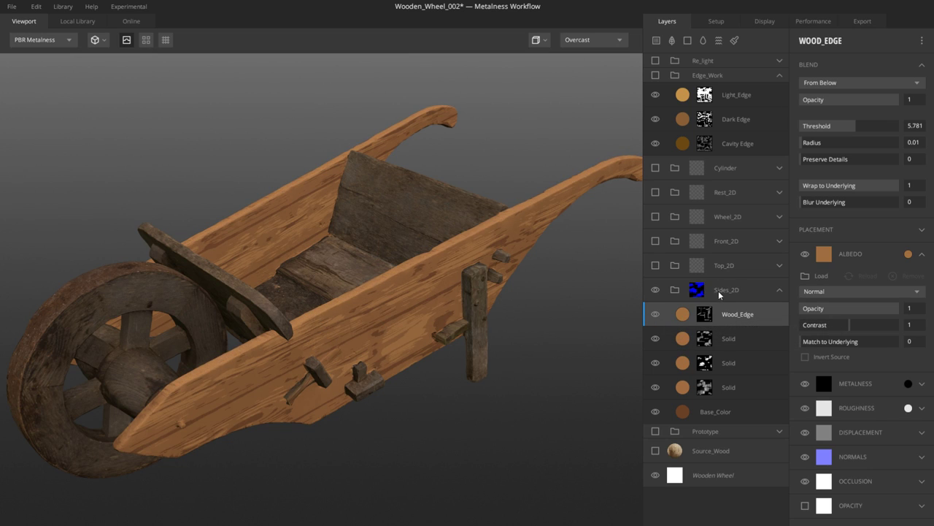
Step: Collapse the Sides_2D folder, show and expand the Top_2D folder, and inspect the inside of the wheelbarrow's tray
{"action": "left_click", "coordinate": [780, 289]}
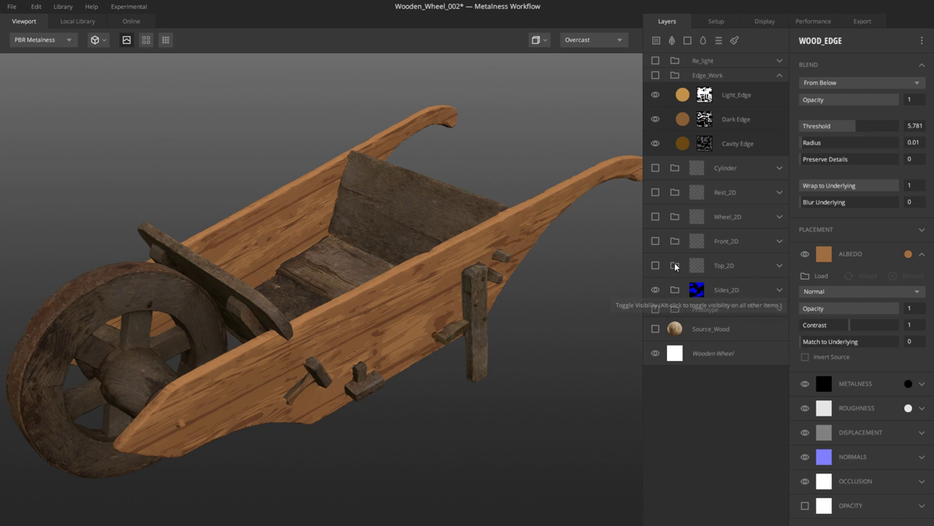
{"action": "left_click", "coordinate": [674, 266]}
{"action": "left_click", "coordinate": [655, 266]}
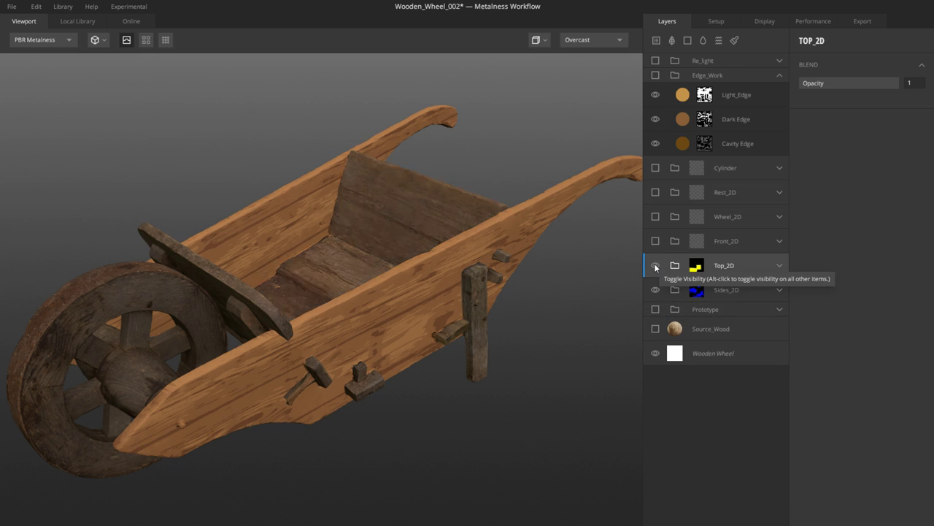
{"action": "left_click_drag", "start_coordinate": [378, 267], "coordinate": [475, 253]}
{"action": "left_click", "coordinate": [780, 266]}
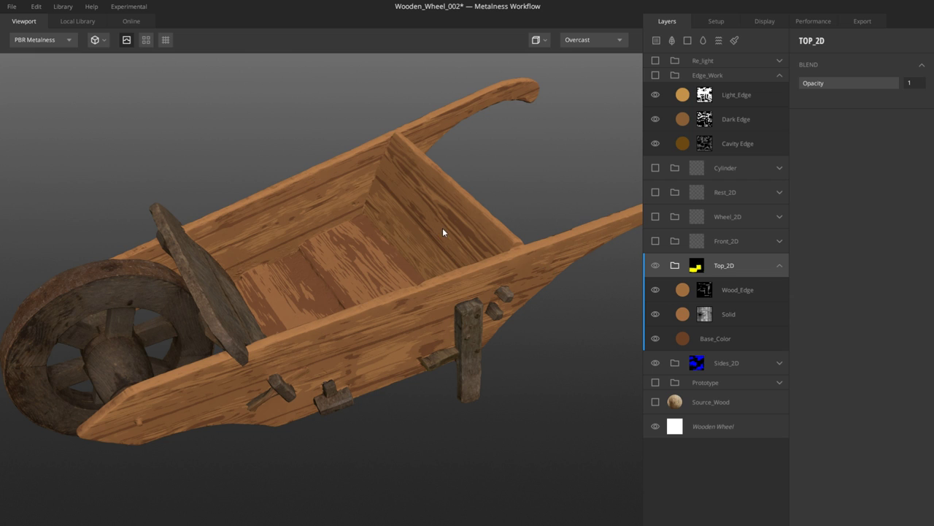
{"action": "left_click_drag", "start_coordinate": [362, 275], "coordinate": [394, 287]}
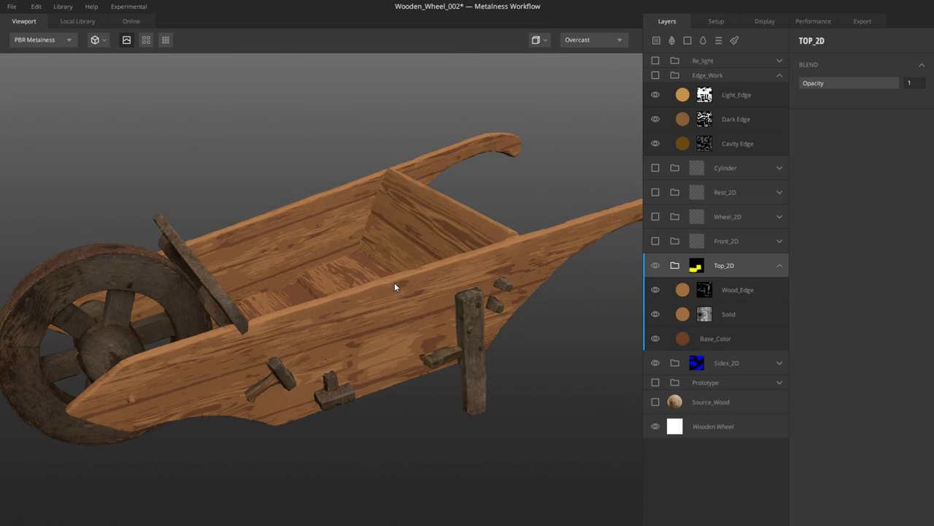
Step: Show and expand the Front_2D folder, comparing the front board with the folder's Wood_Edge layer off and on
{"action": "left_click", "coordinate": [693, 242]}
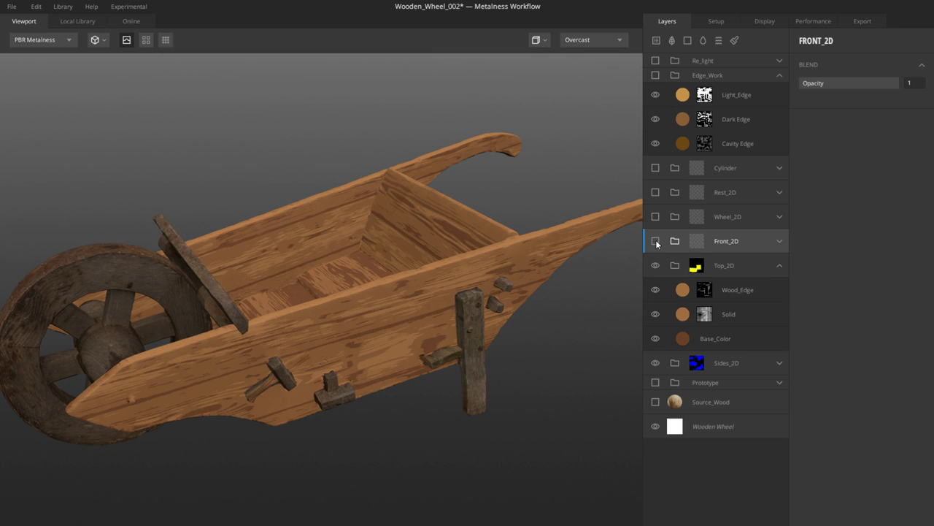
{"action": "left_click", "coordinate": [656, 242]}
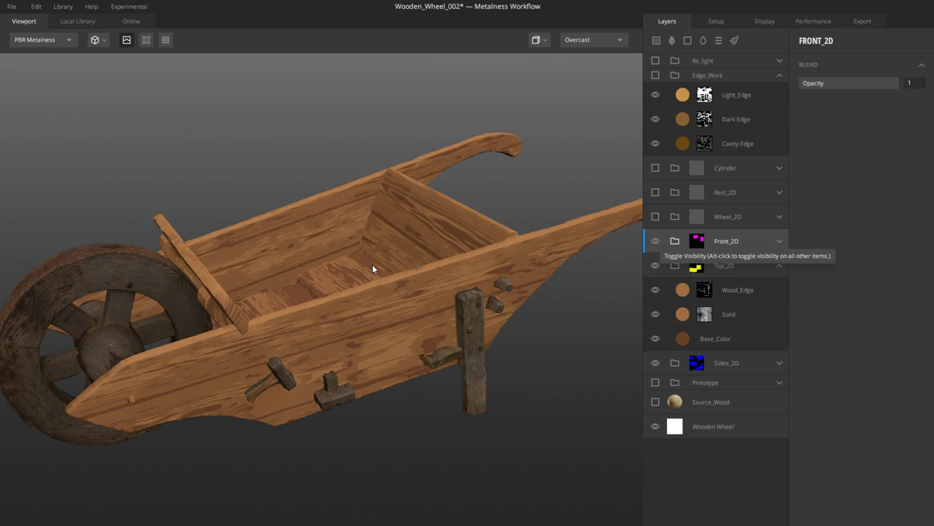
{"action": "left_click", "coordinate": [779, 242]}
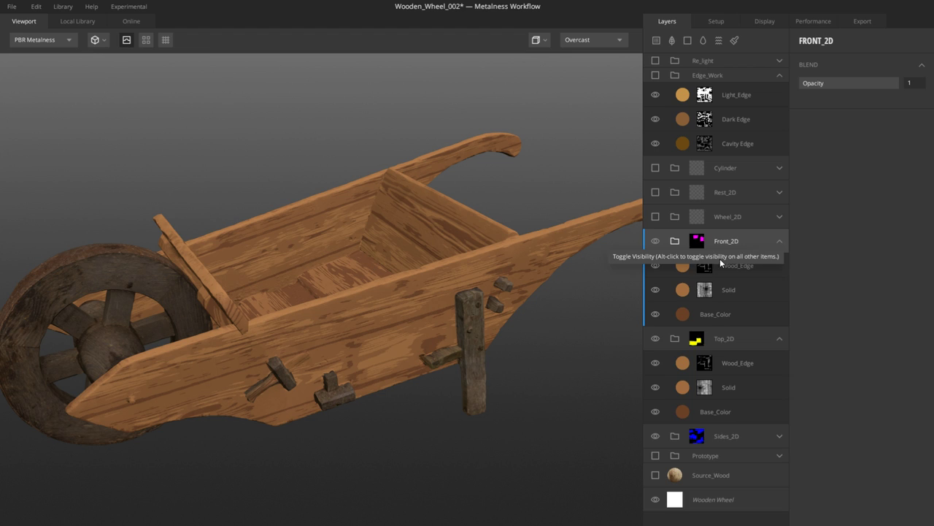
{"action": "left_click", "coordinate": [656, 266]}
{"action": "left_click_drag", "start_coordinate": [311, 255], "coordinate": [606, 290]}
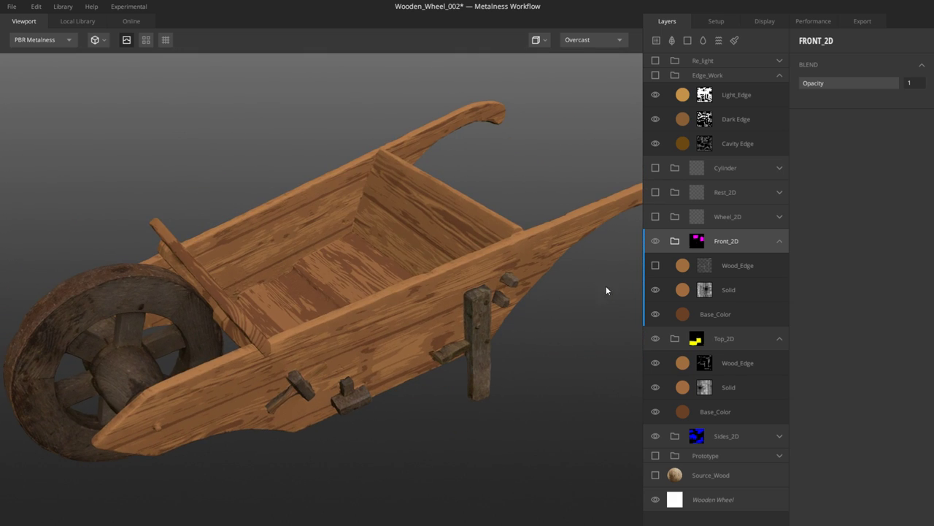
{"action": "left_click", "coordinate": [654, 266]}
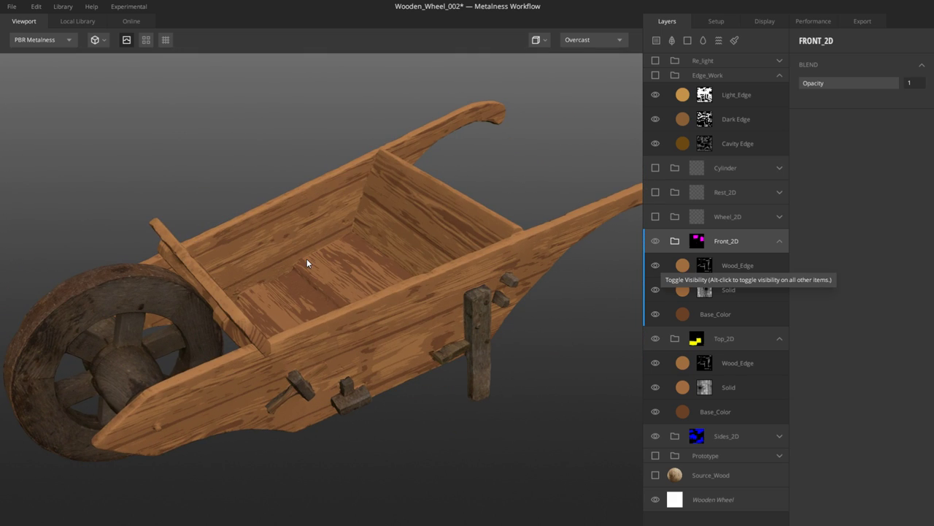
{"action": "left_click_drag", "start_coordinate": [306, 258], "coordinate": [342, 276]}
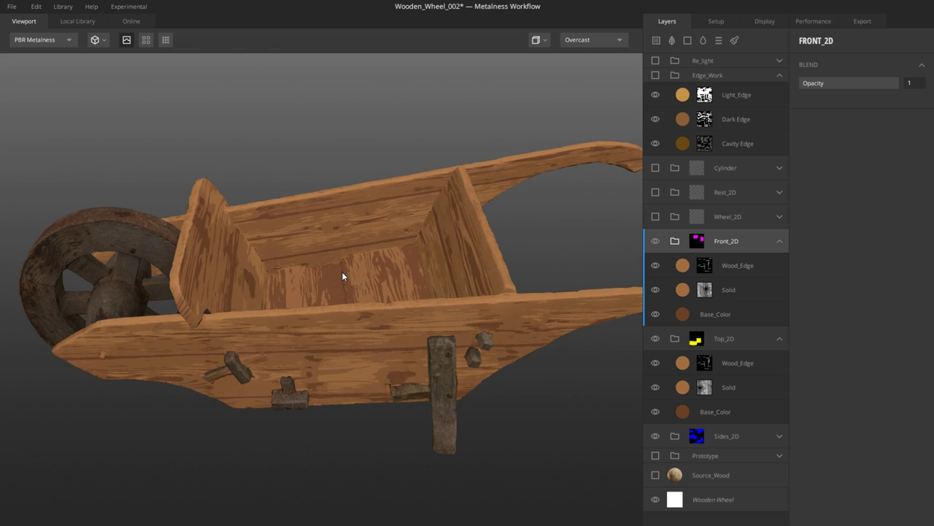
Step: Expand the Wheel_2D folder and make it visible on the wheel rim
{"action": "left_click", "coordinate": [742, 217]}
{"action": "left_click", "coordinate": [779, 216]}
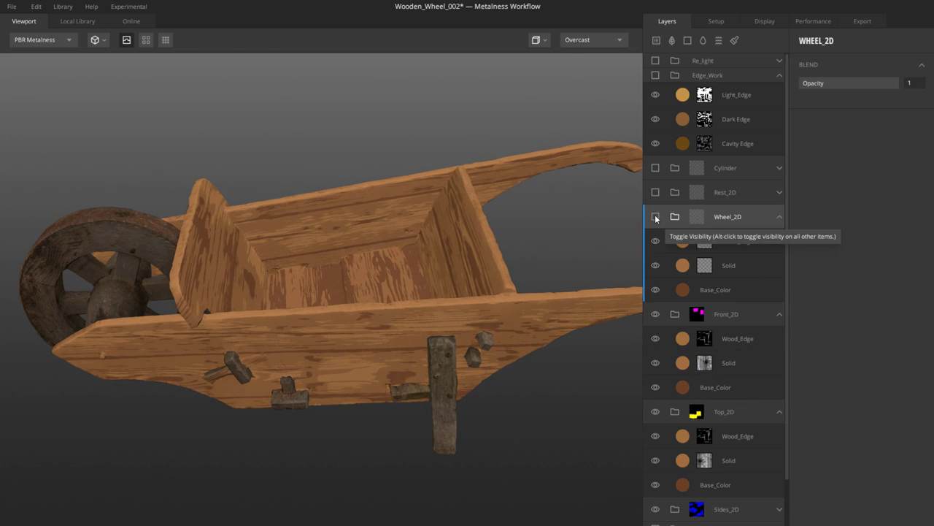
{"action": "left_click", "coordinate": [655, 217]}
{"action": "left_click_drag", "start_coordinate": [243, 308], "coordinate": [365, 274]}
Step: Toggle the Wheel_2D folder's Wood_Edge layer off and on, comparing its effect on the wheel rim from several angles
{"action": "left_click", "coordinate": [655, 241]}
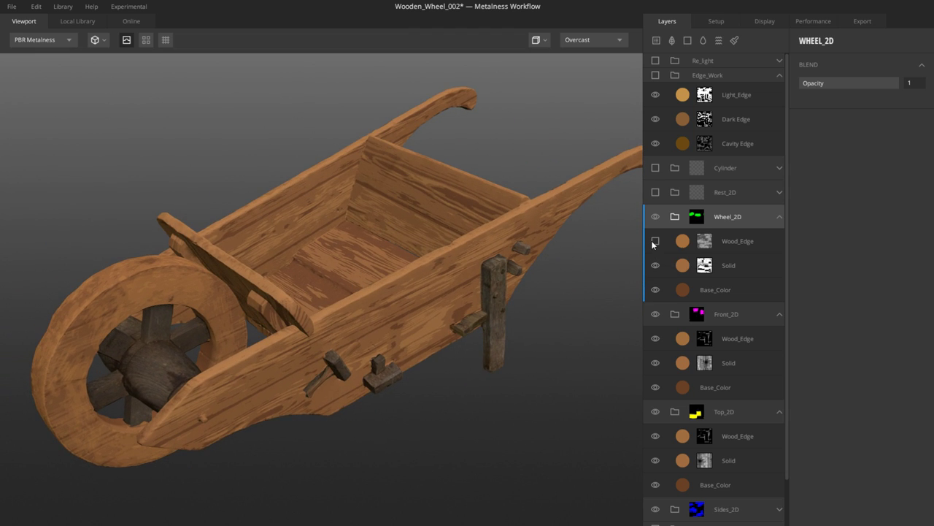
{"action": "left_click_drag", "start_coordinate": [311, 321], "coordinate": [556, 276]}
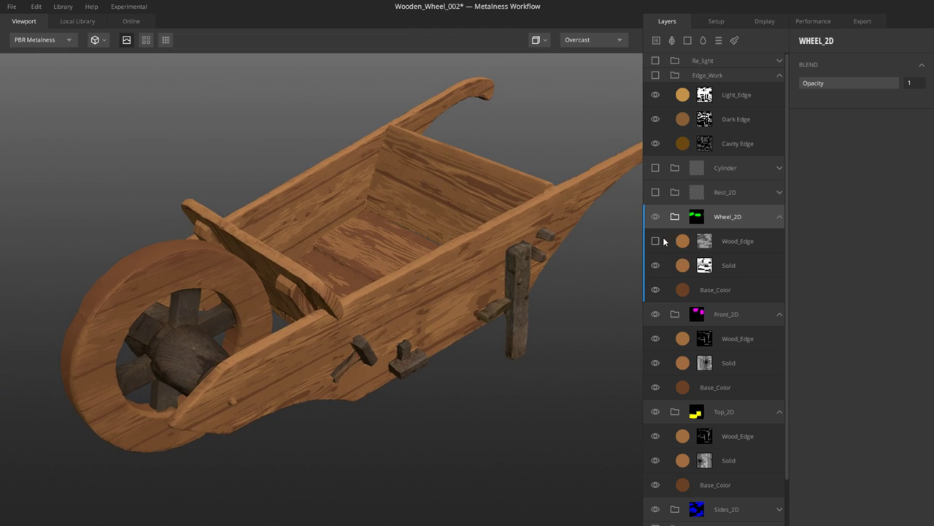
{"action": "mouse_move", "coordinate": [326, 342]}
{"action": "left_mouse_down", "text": "alt"}
{"action": "mouse_move", "coordinate": [336, 318]}
{"action": "mouse_move", "coordinate": [352, 316]}
{"action": "mouse_move", "coordinate": [338, 332]}
{"action": "left_mouse_up", "text": "alt"}
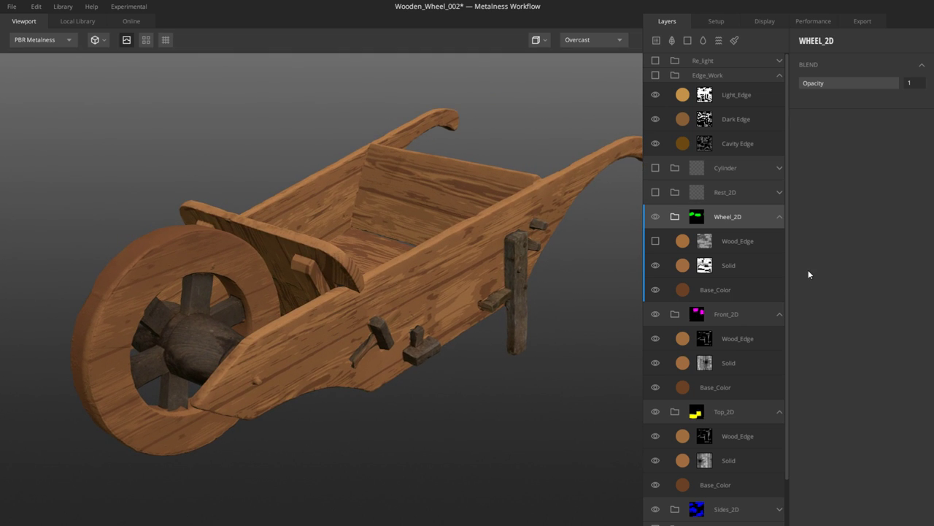
{"action": "left_click", "coordinate": [655, 240]}
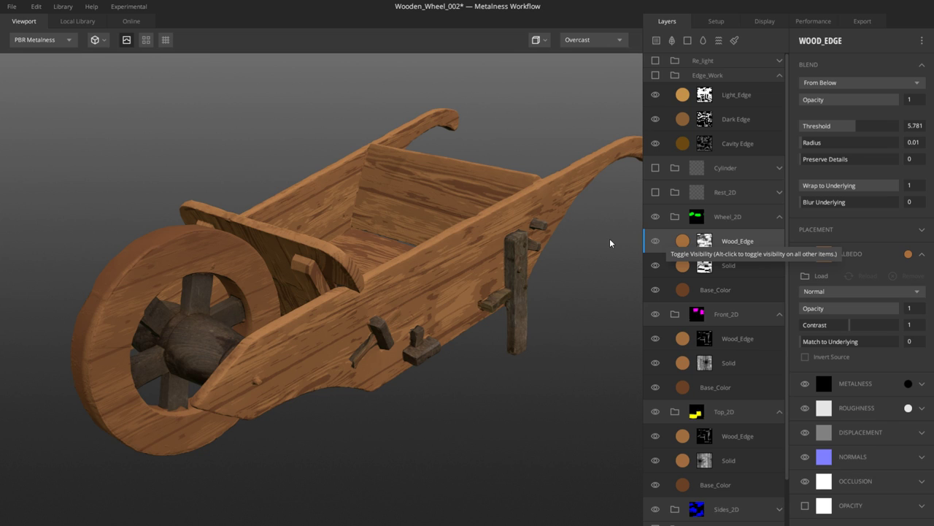
{"action": "mouse_move", "coordinate": [365, 255]}
{"action": "left_mouse_down", "text": "alt"}
{"action": "mouse_move", "coordinate": [354, 268]}
{"action": "mouse_move", "coordinate": [372, 244]}
{"action": "mouse_move", "coordinate": [364, 260]}
{"action": "left_mouse_up", "text": "alt"}
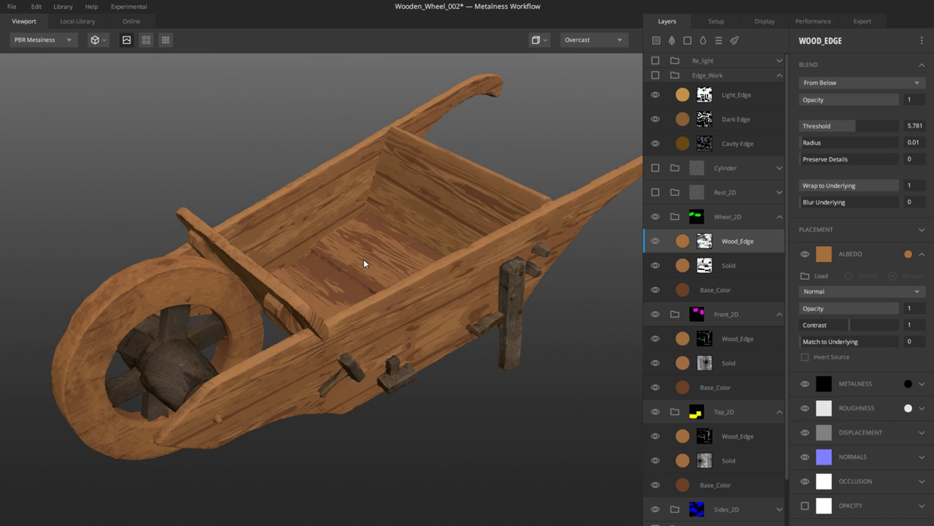
{"action": "left_click_drag", "start_coordinate": [364, 262], "coordinate": [375, 257], "text": "alt"}
Step: Show the Rest_2D folder for the spokes, legs and pegs, and the Cylinder folder for the wheel hub
{"action": "left_click", "coordinate": [727, 167]}
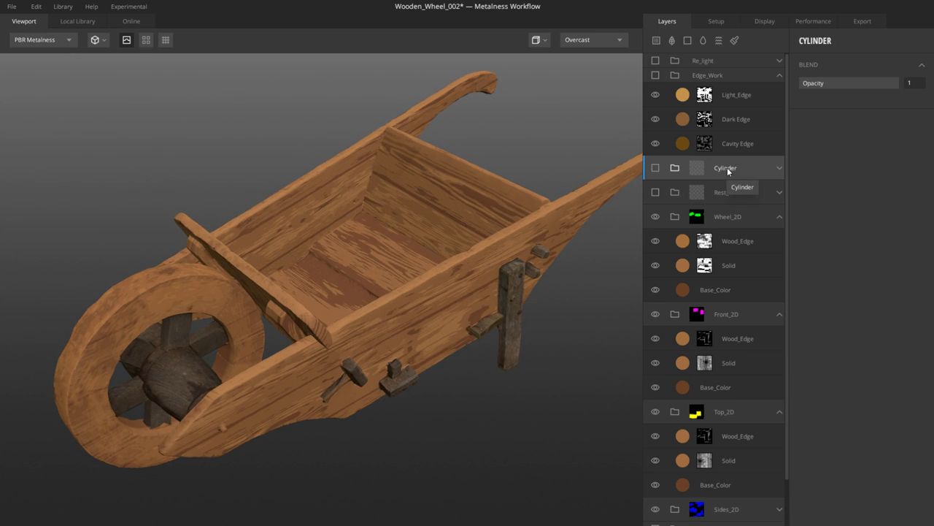
{"action": "left_click", "coordinate": [707, 242]}
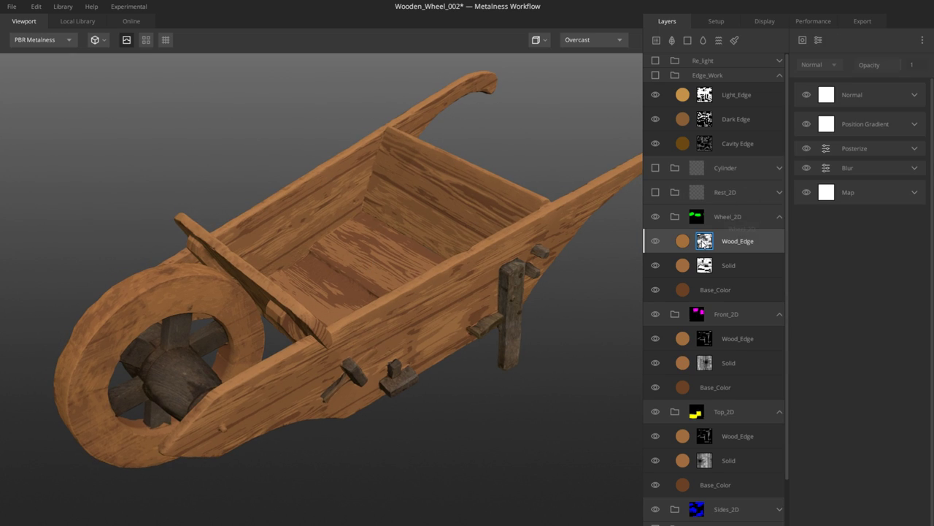
{"action": "left_click", "coordinate": [725, 193]}
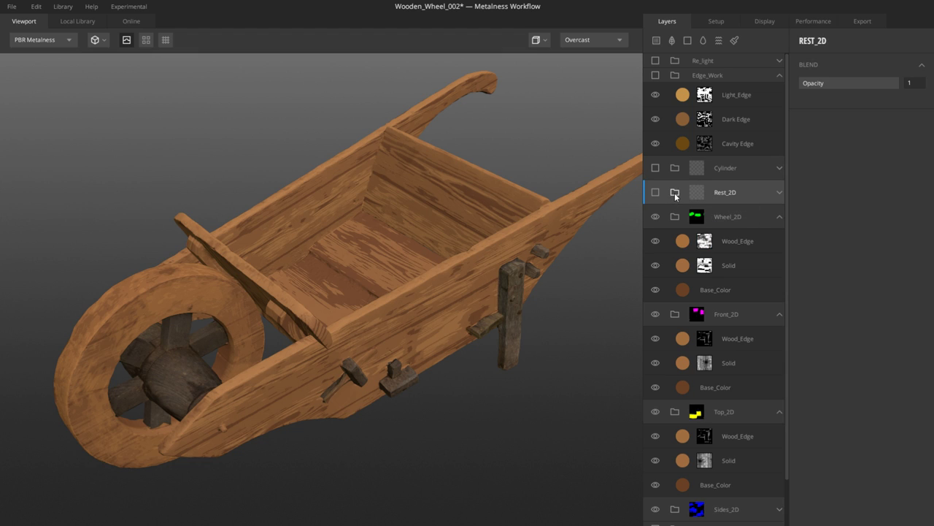
{"action": "left_click", "coordinate": [655, 193]}
{"action": "left_click_drag", "start_coordinate": [439, 295], "coordinate": [421, 265], "text": "alt"}
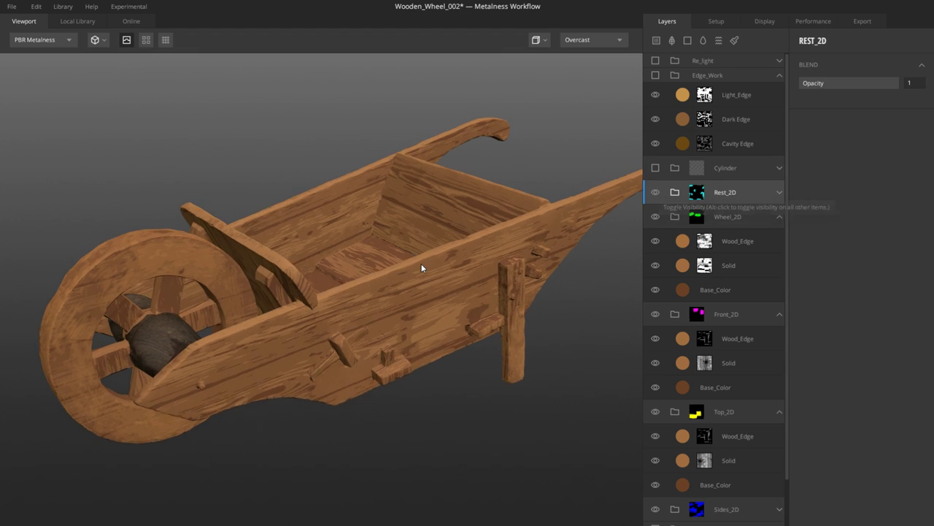
{"action": "left_click_drag", "start_coordinate": [448, 308], "coordinate": [441, 327], "text": "alt"}
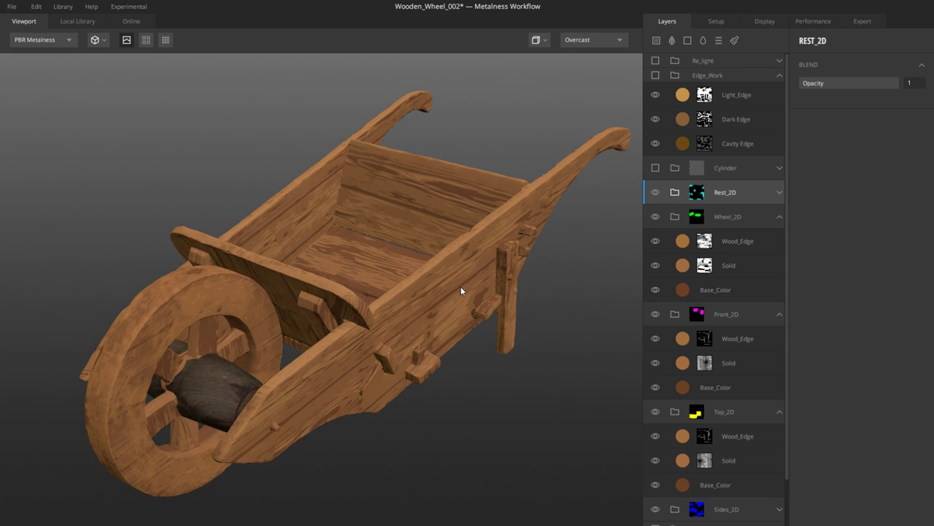
{"action": "left_click", "coordinate": [661, 168]}
{"action": "left_click", "coordinate": [654, 167]}
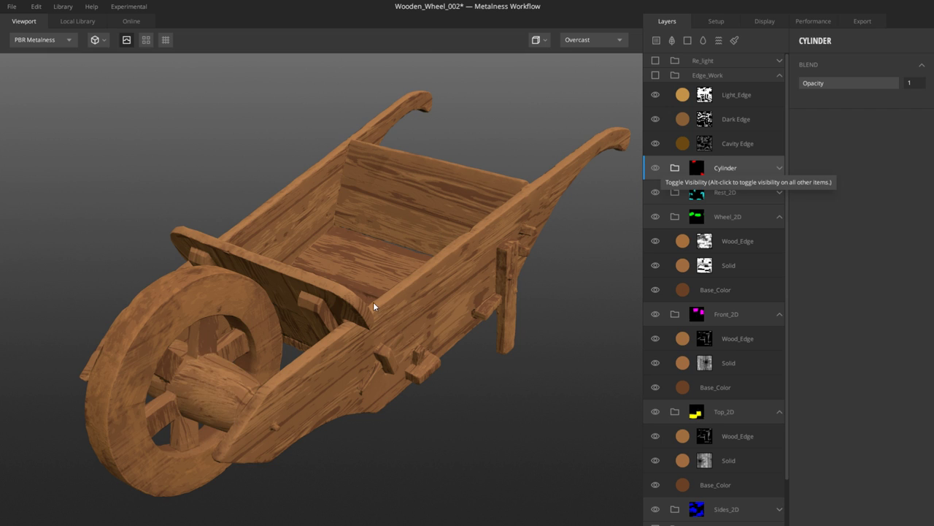
Step: Show the Edge_Work folder and hide its Light_Edge and Dark Edge layers, leaving only Cavity Edge visible and selected
{"action": "left_click_drag", "start_coordinate": [373, 302], "coordinate": [438, 295], "text": "alt"}
{"action": "right_click_drag", "start_coordinate": [457, 292], "coordinate": [362, 260], "text": "alt"}
{"action": "left_click_drag", "start_coordinate": [402, 267], "coordinate": [359, 312], "text": "alt"}
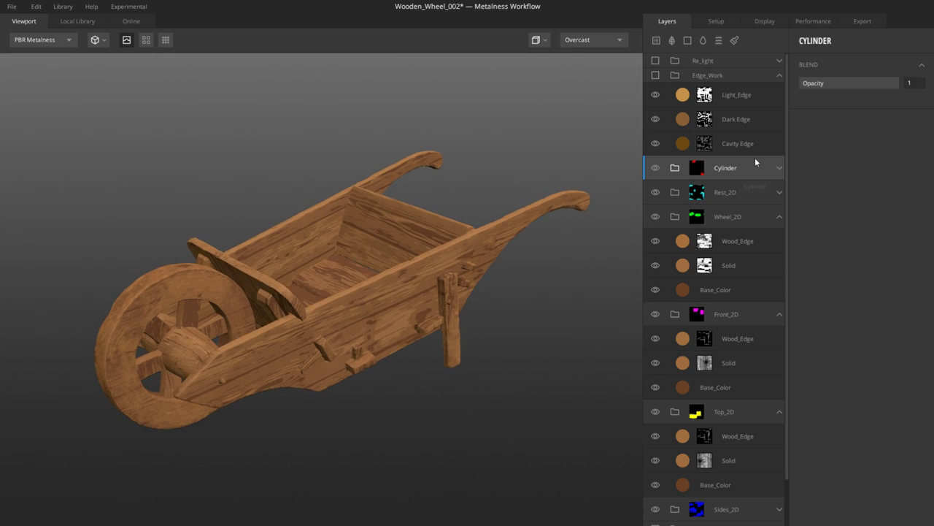
{"action": "left_click", "coordinate": [677, 75]}
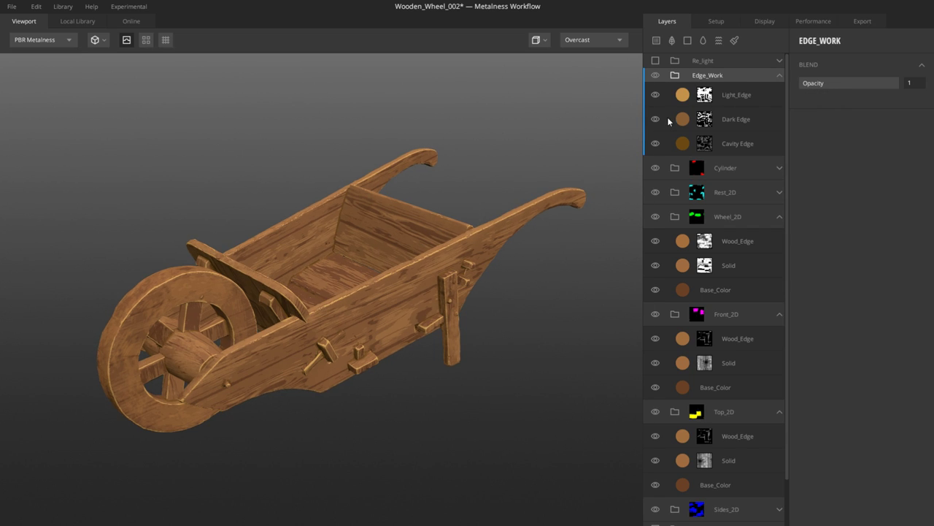
{"action": "left_click", "coordinate": [656, 95]}
{"action": "left_click", "coordinate": [679, 144]}
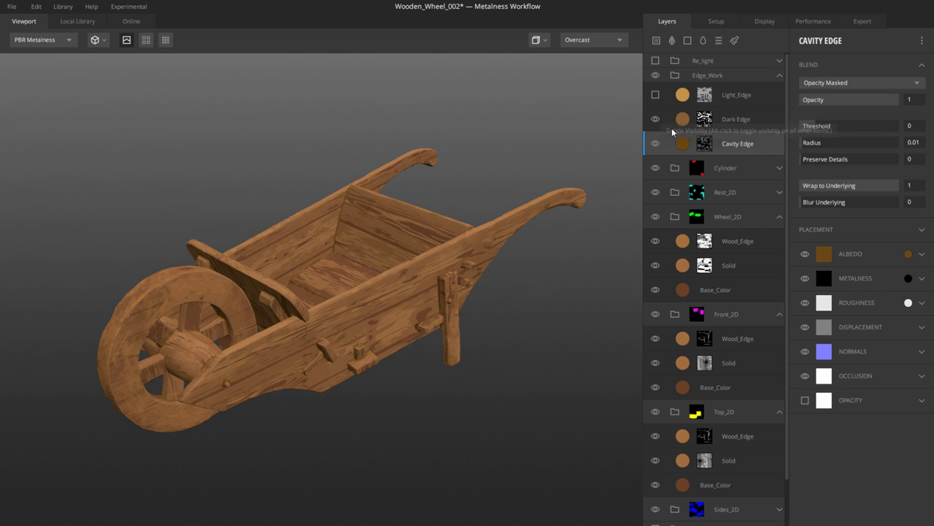
{"action": "left_click", "coordinate": [656, 120]}
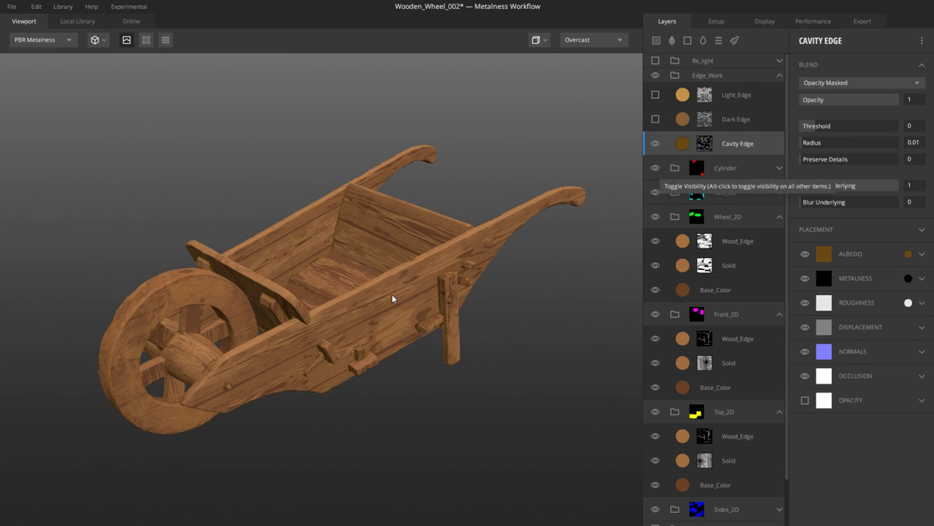
Step: Open the Cavity Edge layer's mask and inspect its Curvature settings, keeping the curvature type at Cavities Only
{"action": "scroll", "coordinate": [373, 299], "scroll_direction": "up", "scroll_amount": 1}
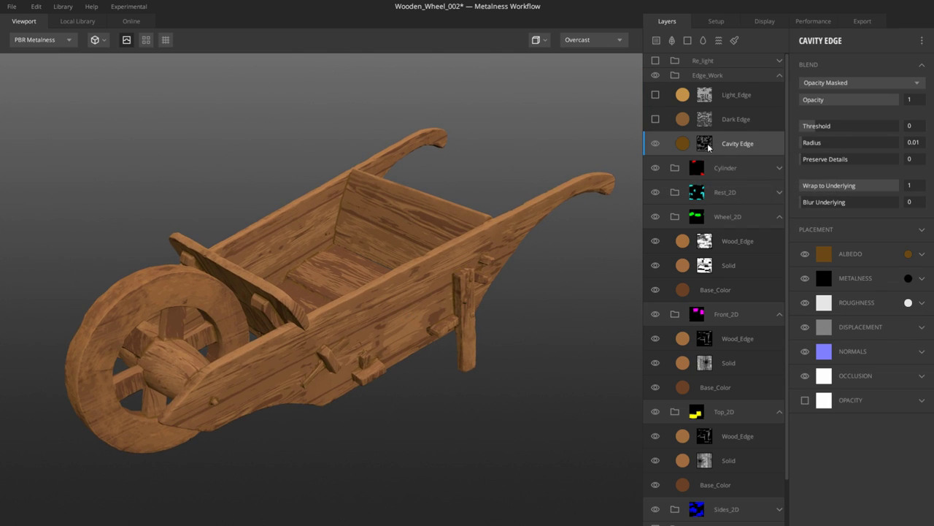
{"action": "left_click", "coordinate": [705, 143]}
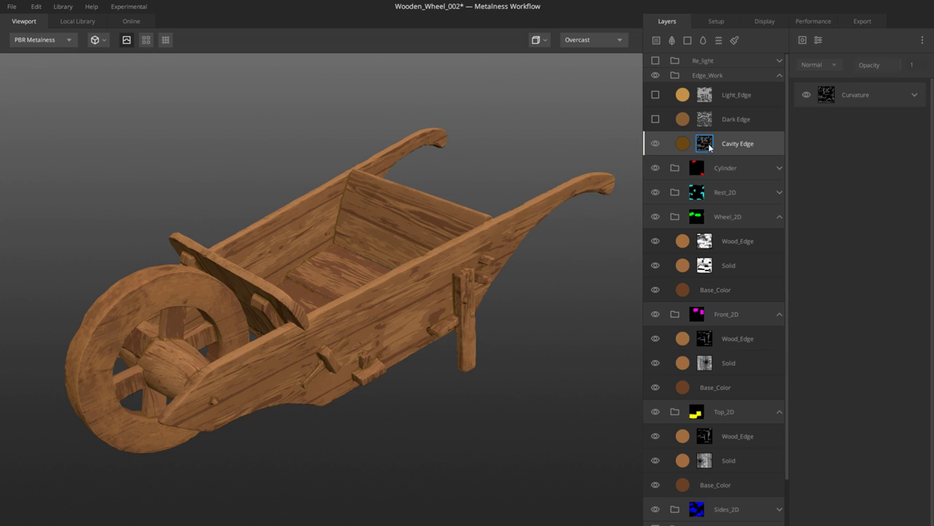
{"action": "left_click", "coordinate": [915, 95]}
{"action": "left_click", "coordinate": [845, 121]}
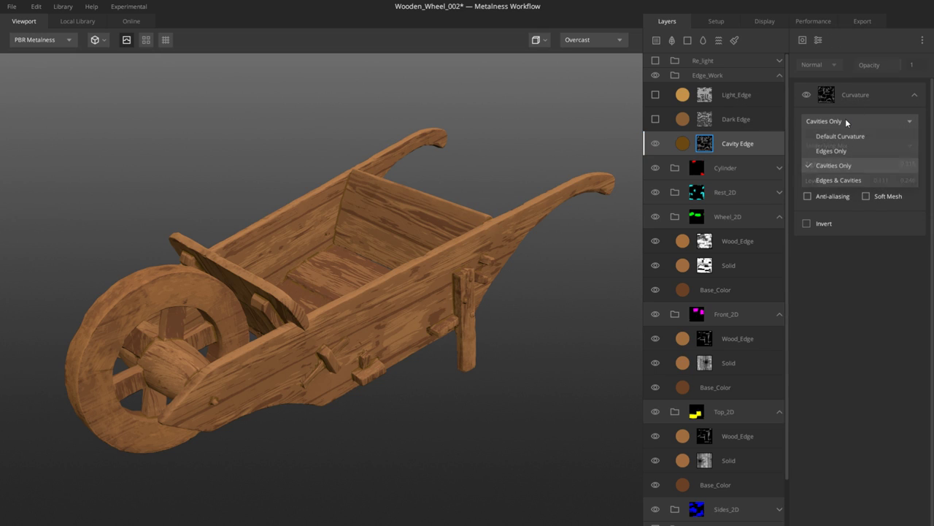
{"action": "left_click", "coordinate": [839, 164]}
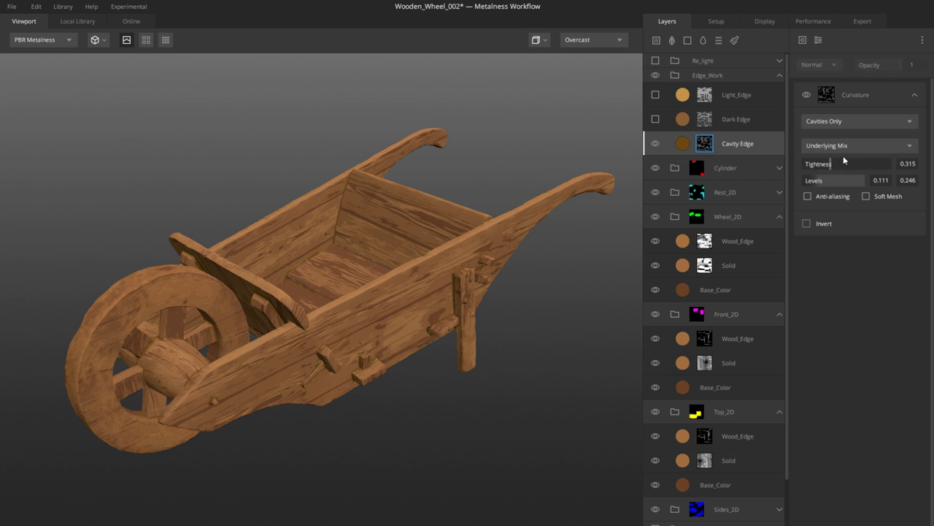
Step: Compare the wheelbarrow with the Cavity Edge layer off and on
{"action": "scroll", "coordinate": [368, 264], "scroll_direction": "up", "scroll_amount": 3}
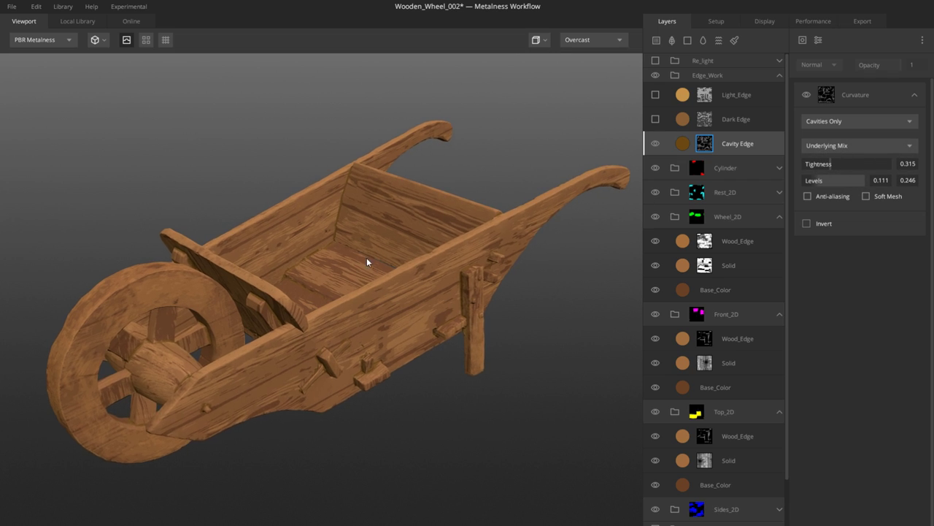
{"action": "left_click", "coordinate": [655, 145]}
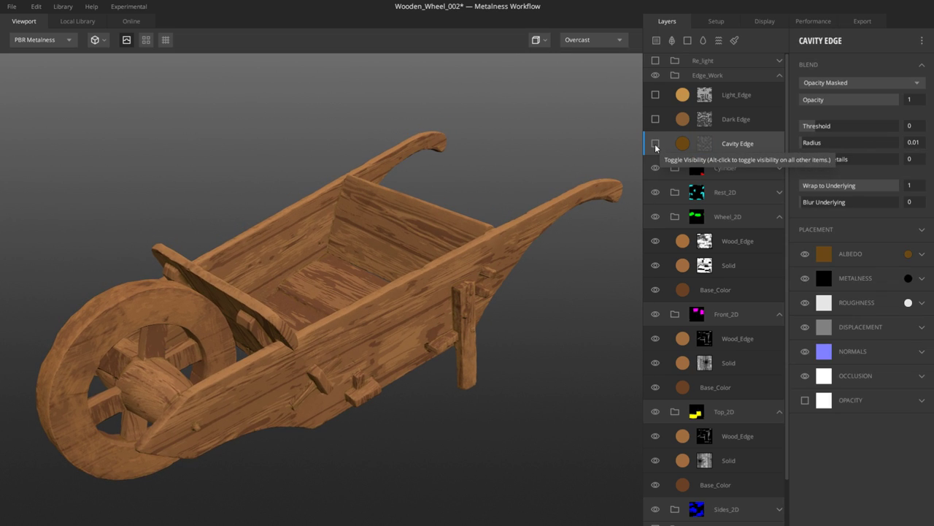
{"action": "left_click", "coordinate": [656, 146]}
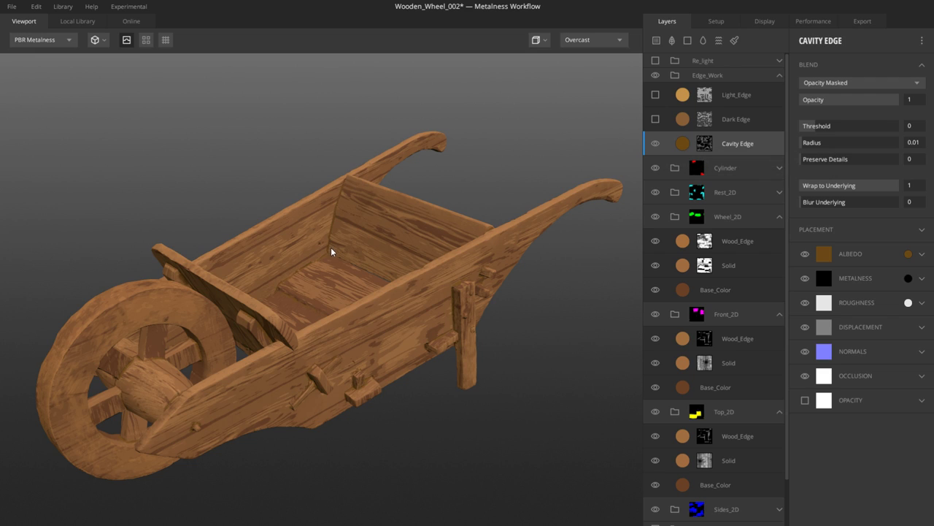
Step: Make the Dark Edge and Light_Edge layers visible again in the Edge_Work folder
{"action": "left_click", "coordinate": [679, 124]}
{"action": "left_click", "coordinate": [656, 121]}
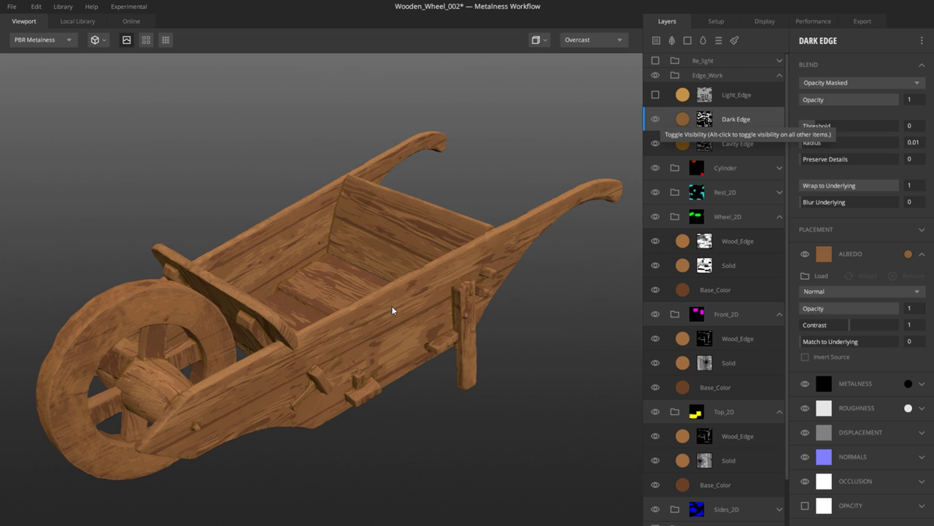
{"action": "left_click", "coordinate": [687, 99]}
{"action": "left_click", "coordinate": [654, 97]}
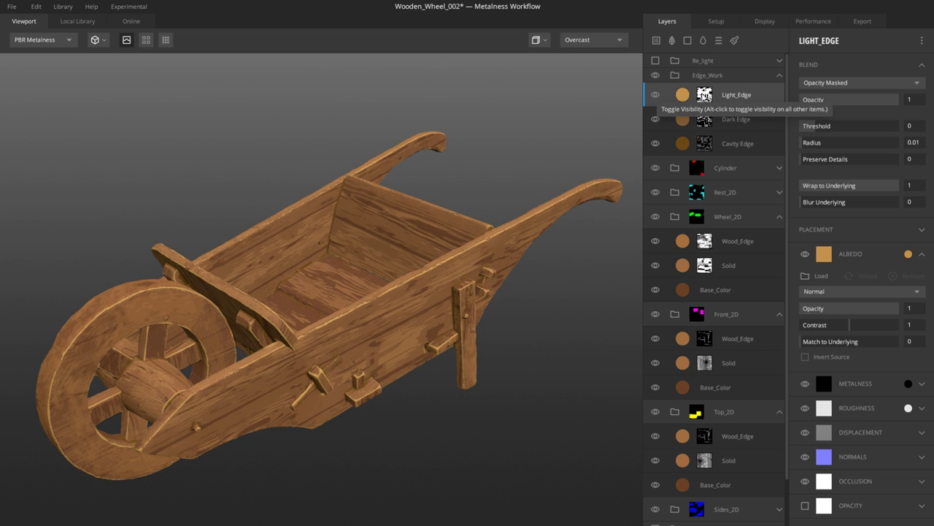
Step: Open the Light_Edge mask stack, expand its Curvature settings and enable the Posterize modifier
{"action": "left_click", "coordinate": [702, 96]}
{"action": "left_click", "coordinate": [857, 178]}
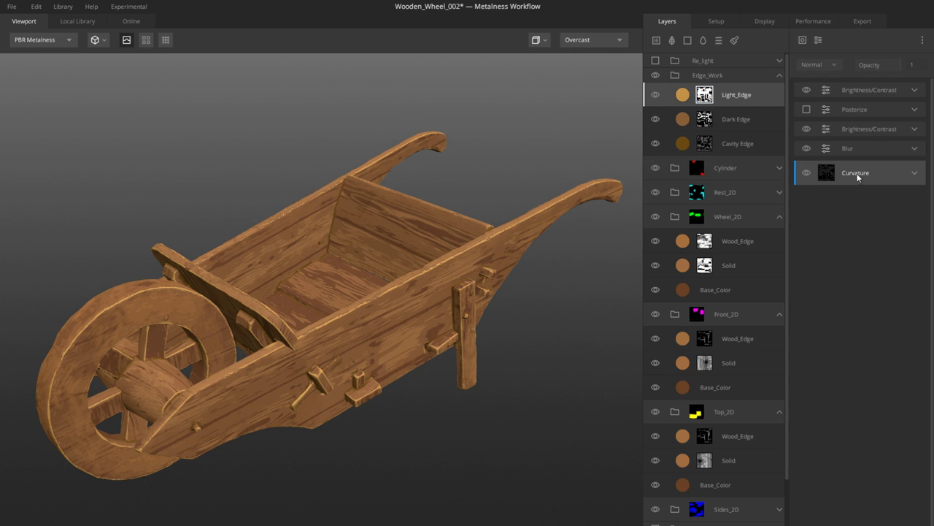
{"action": "left_click_drag", "start_coordinate": [357, 263], "coordinate": [364, 258]}
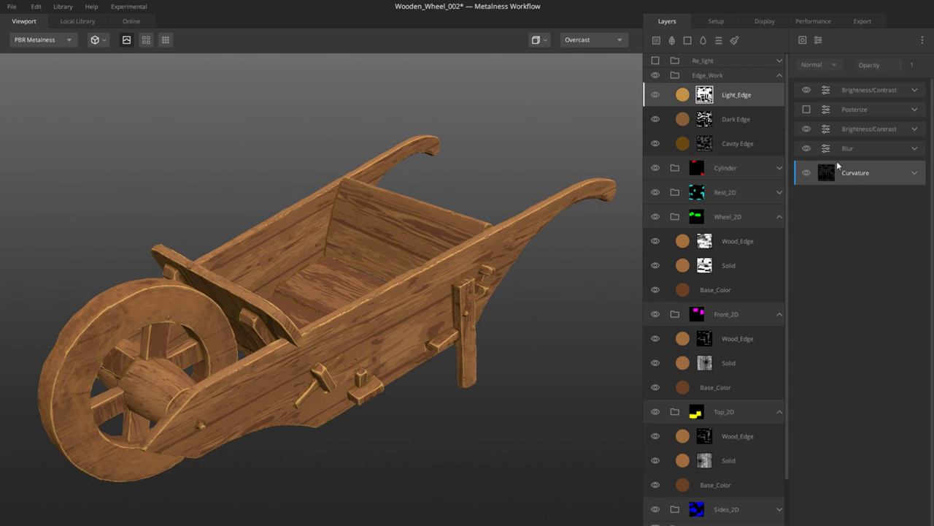
{"action": "left_click", "coordinate": [914, 174]}
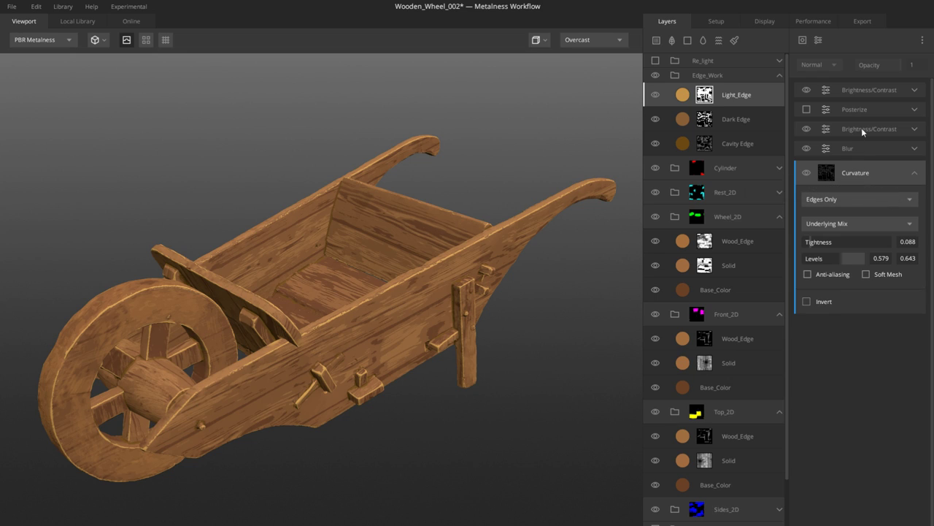
{"action": "left_click", "coordinate": [808, 108]}
Step: Preview the wheelbarrow under the Pisa environment lighting, and return the lighting to Overcast
{"action": "left_click_drag", "start_coordinate": [335, 301], "coordinate": [406, 298]}
{"action": "left_click", "coordinate": [584, 41]}
{"action": "left_click", "coordinate": [578, 66]}
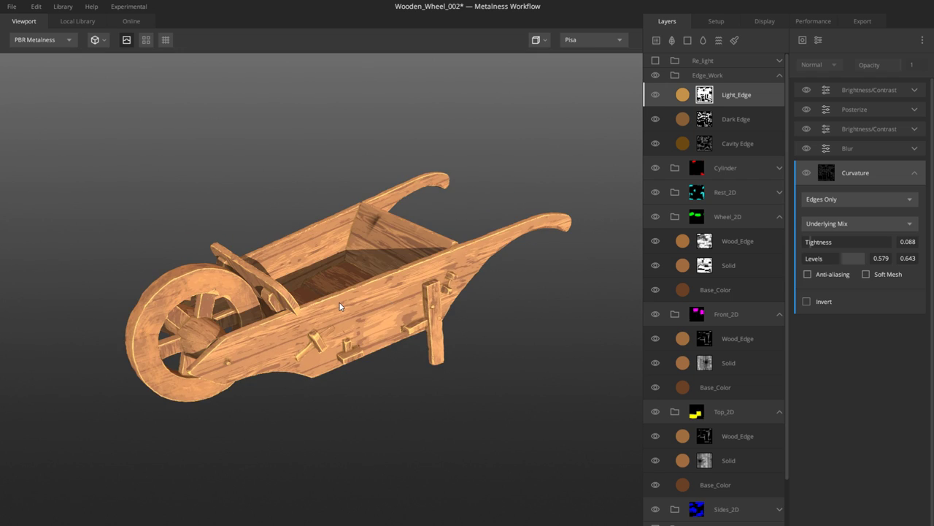
{"action": "left_click_drag", "start_coordinate": [339, 306], "coordinate": [312, 277]}
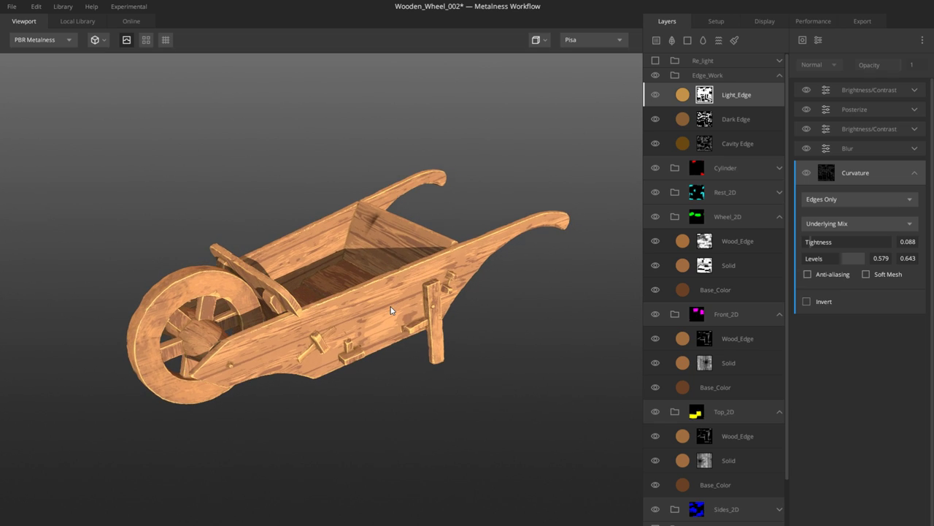
{"action": "left_click", "coordinate": [593, 40]}
{"action": "left_click", "coordinate": [594, 129]}
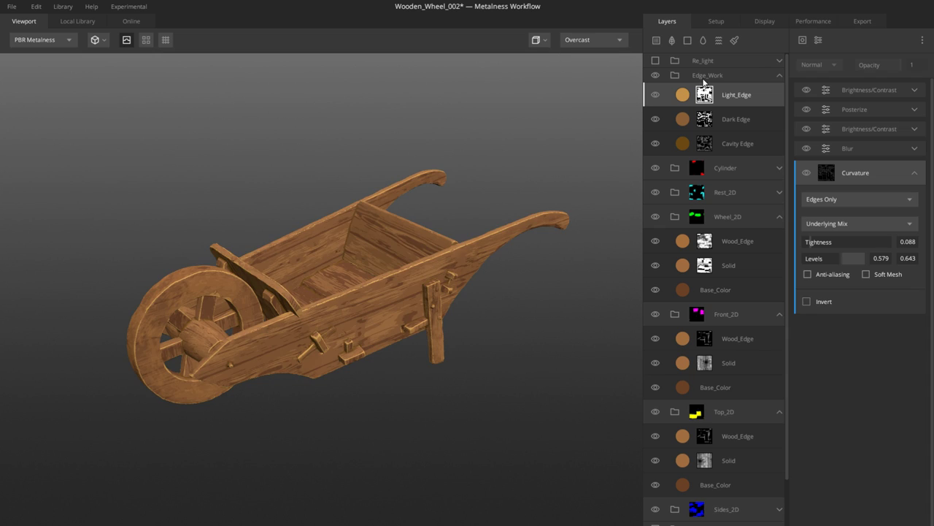
Step: Expand and show the Re_light folder, hiding Sun_burn, Vertical_light and DarkenLow so only the AO layer is visible and selected
{"action": "left_click", "coordinate": [707, 59]}
{"action": "left_click", "coordinate": [780, 60]}
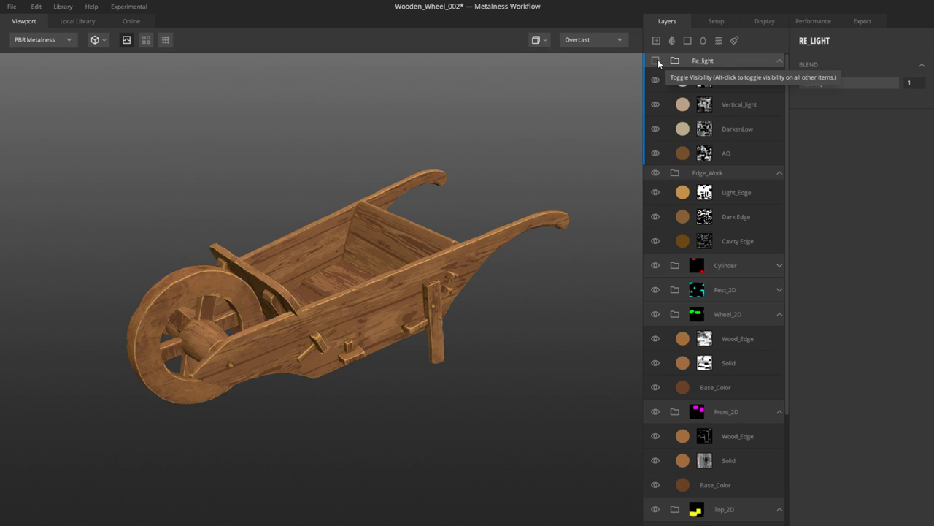
{"action": "left_click", "coordinate": [655, 79]}
{"action": "left_click", "coordinate": [655, 104]}
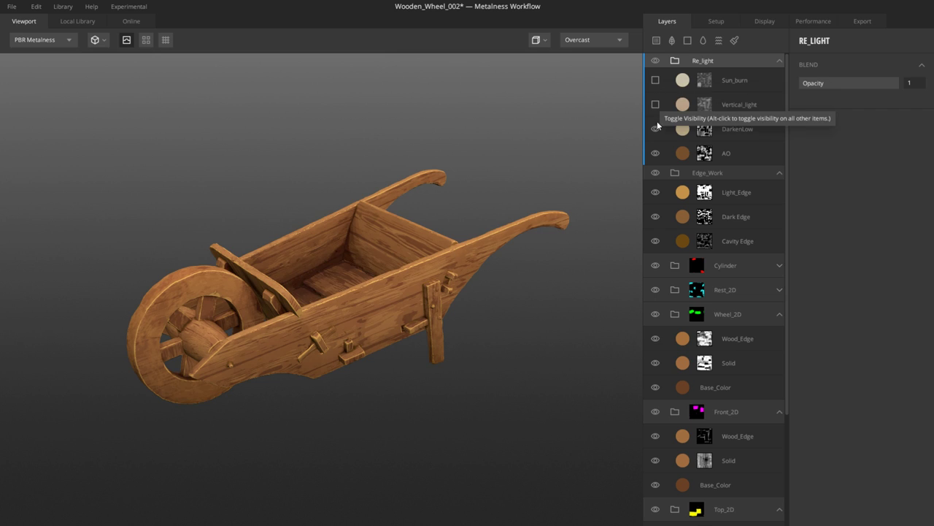
{"action": "left_click", "coordinate": [658, 127]}
{"action": "left_click", "coordinate": [681, 154]}
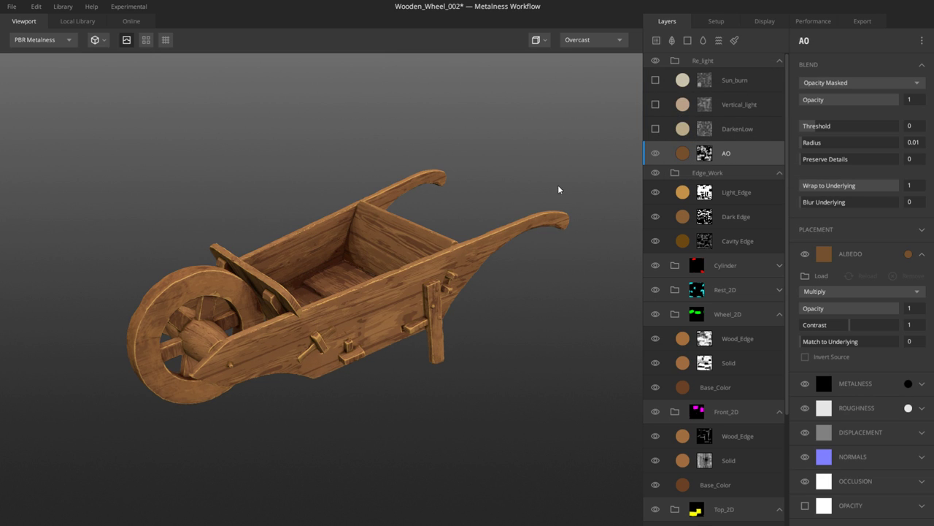
Step: Open the AO layer's mask stack and examine its shading inside the tray and around the wheel from several angles
{"action": "left_click_drag", "start_coordinate": [515, 192], "coordinate": [471, 192], "text": "alt"}
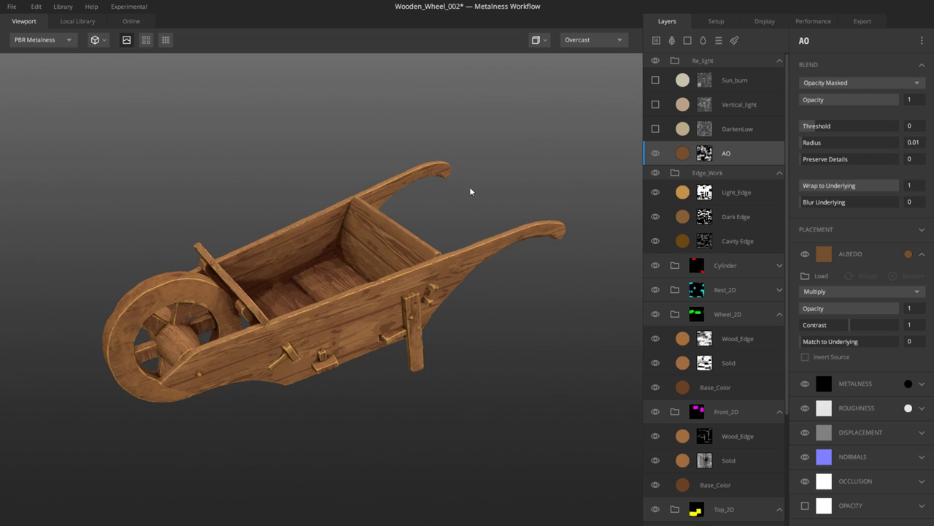
{"action": "left_click", "coordinate": [705, 153]}
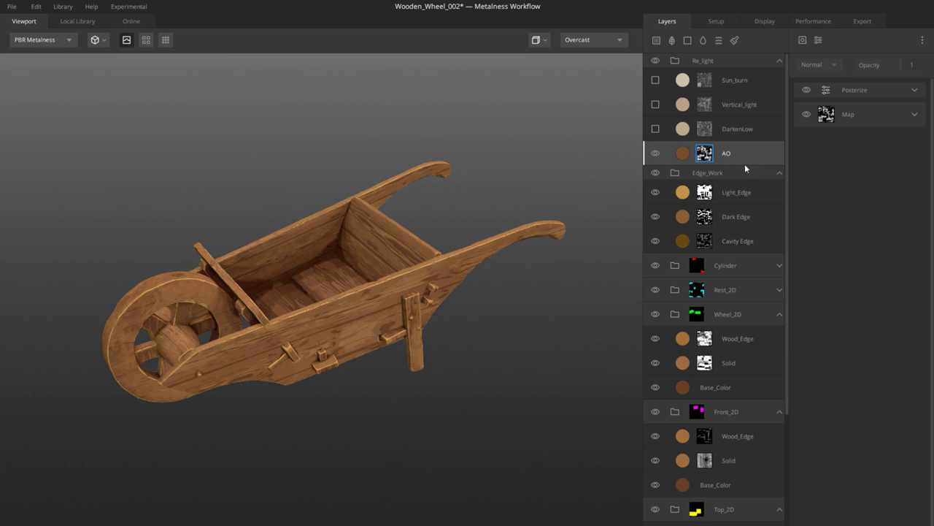
{"action": "right_click_drag", "start_coordinate": [337, 227], "coordinate": [465, 239]}
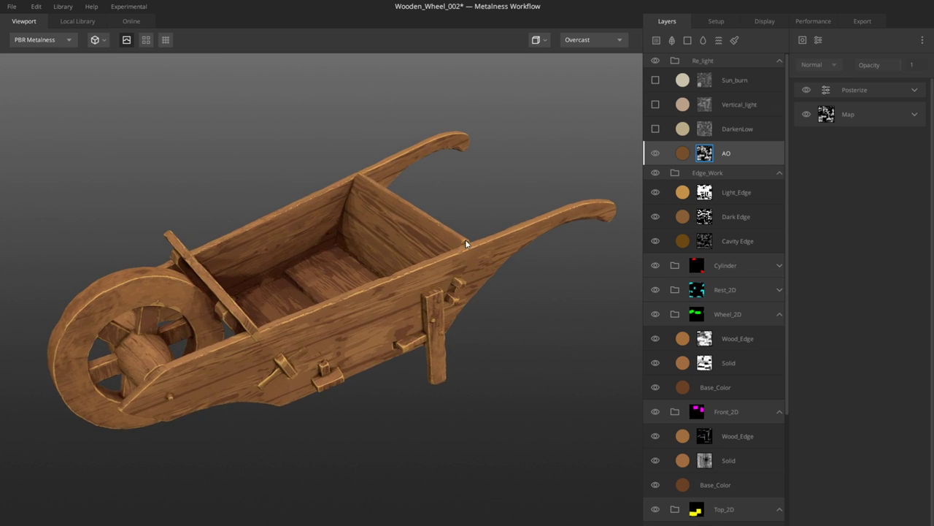
{"action": "left_click_drag", "start_coordinate": [465, 240], "coordinate": [314, 252]}
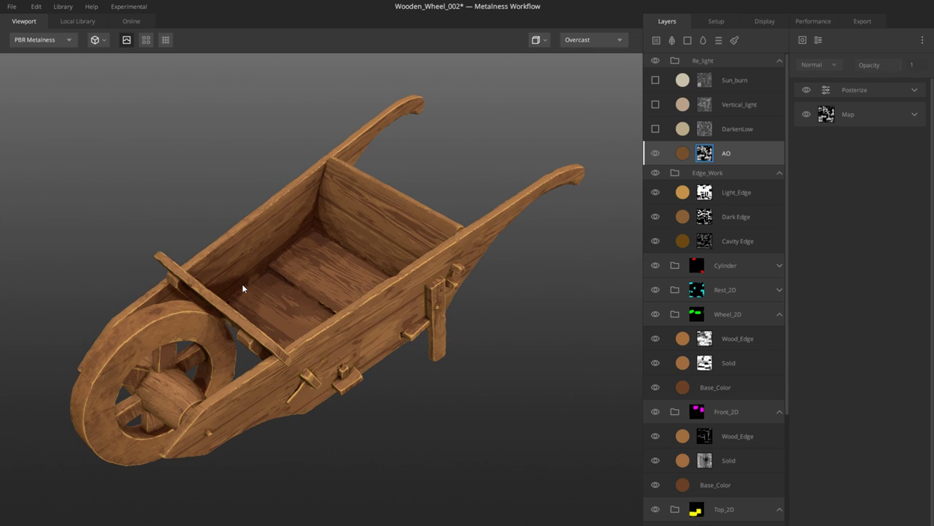
{"action": "left_click_drag", "start_coordinate": [328, 285], "coordinate": [364, 226], "text": "alt"}
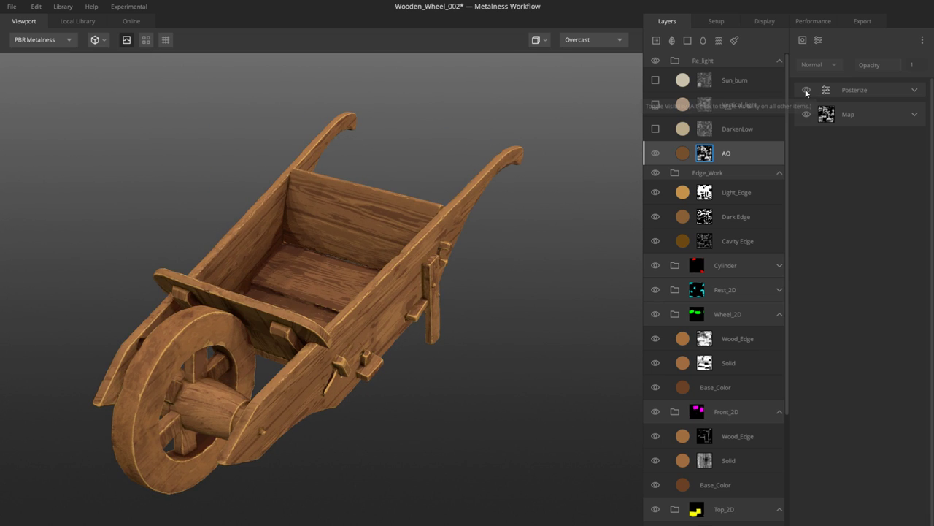
Step: Turn off Posterize in the AO mask and view the raw layer mask with the Map component's settings expanded
{"action": "left_click", "coordinate": [806, 91]}
{"action": "left_click_drag", "start_coordinate": [469, 229], "coordinate": [383, 240], "text": "alt"}
{"action": "key", "text": "m"}
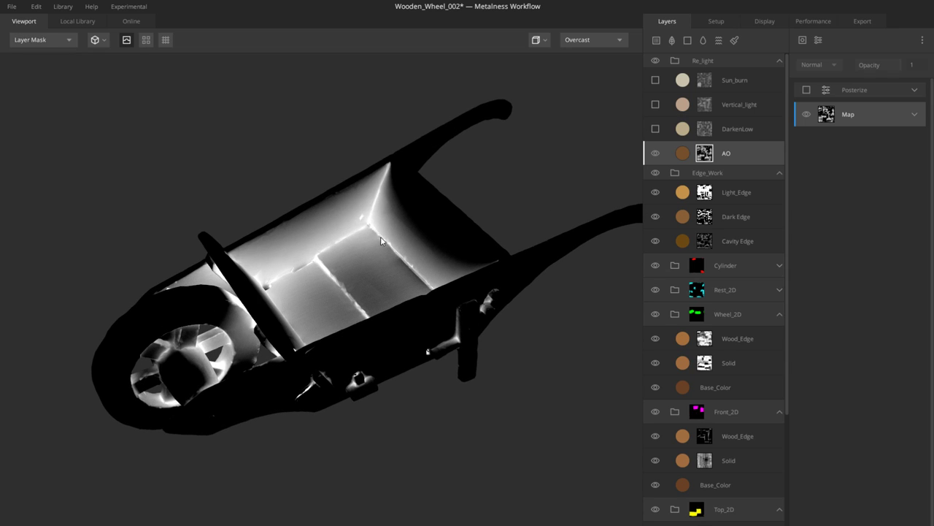
{"action": "left_click", "coordinate": [915, 115]}
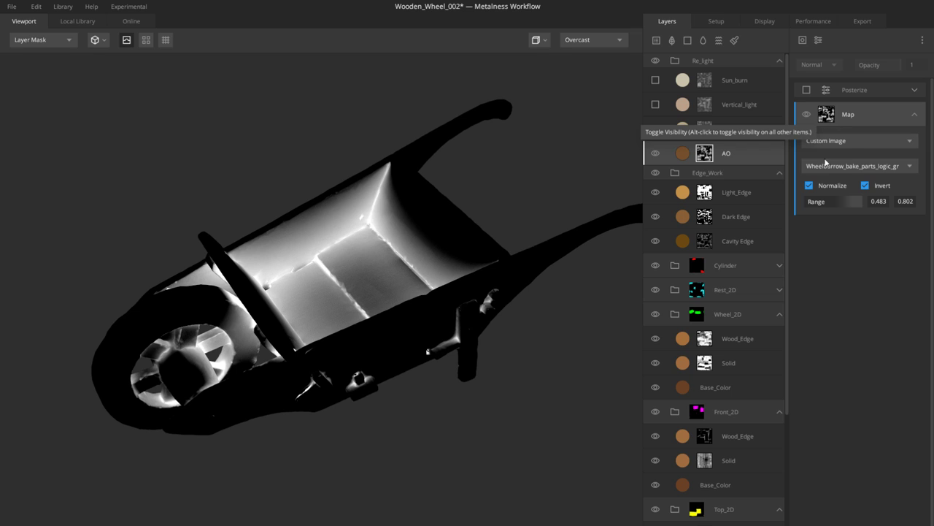
{"action": "mouse_move", "coordinate": [373, 213]}
{"action": "left_mouse_down", "text": "alt"}
{"action": "mouse_move", "coordinate": [409, 197]}
{"action": "mouse_move", "coordinate": [358, 214]}
{"action": "mouse_move", "coordinate": [380, 211]}
{"action": "left_mouse_up", "text": "alt"}
Step: Expand the AO mask's Posterize settings and turn the modifier back on to examine the stepped mask
{"action": "left_click", "coordinate": [914, 89]}
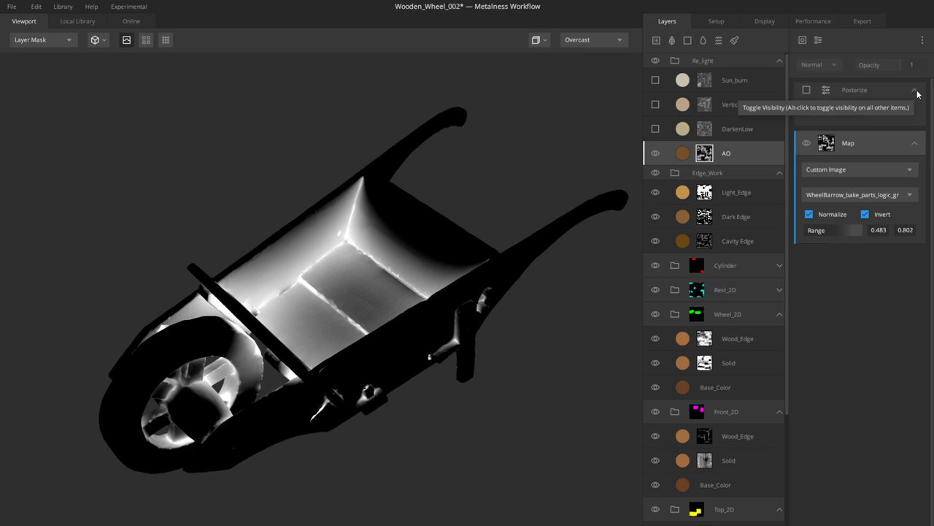
{"action": "left_click", "coordinate": [806, 90]}
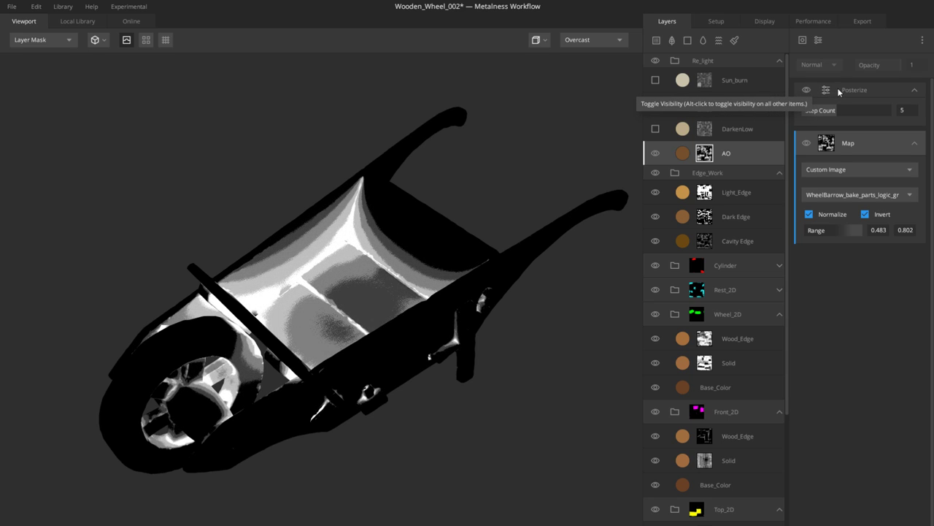
{"action": "left_click_drag", "start_coordinate": [408, 238], "coordinate": [503, 241], "text": "alt"}
Step: Return to the PBR Metalness view and compare the wheelbarrow with the Multiply-blended AO layer off and on
{"action": "left_click", "coordinate": [682, 156]}
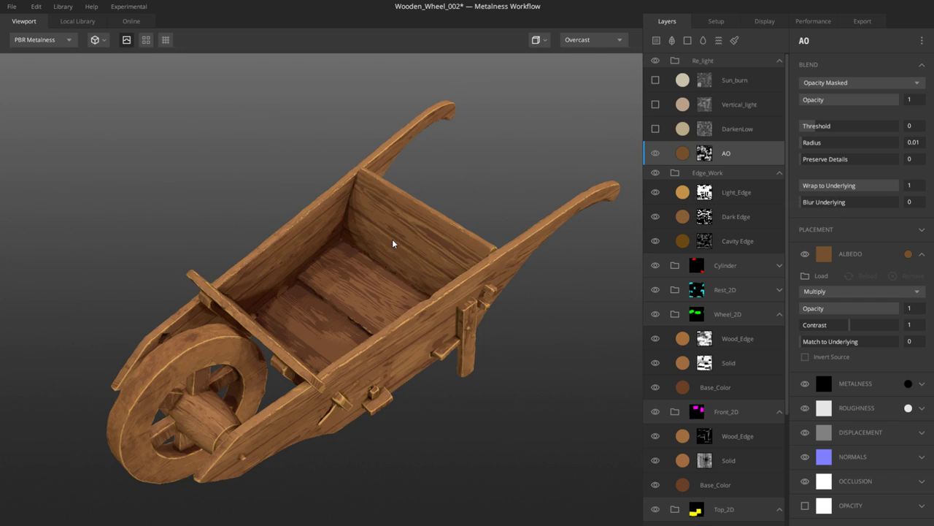
{"action": "left_click", "coordinate": [655, 153]}
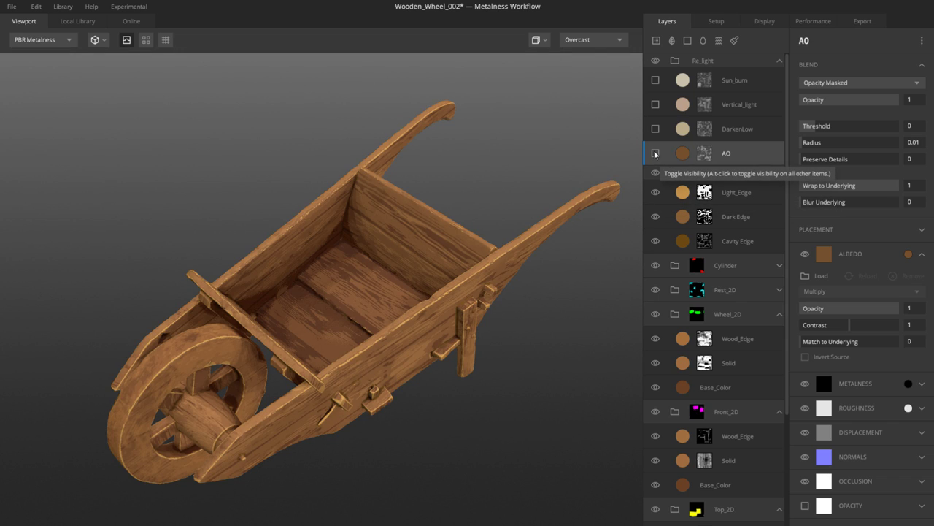
{"action": "left_click", "coordinate": [655, 154]}
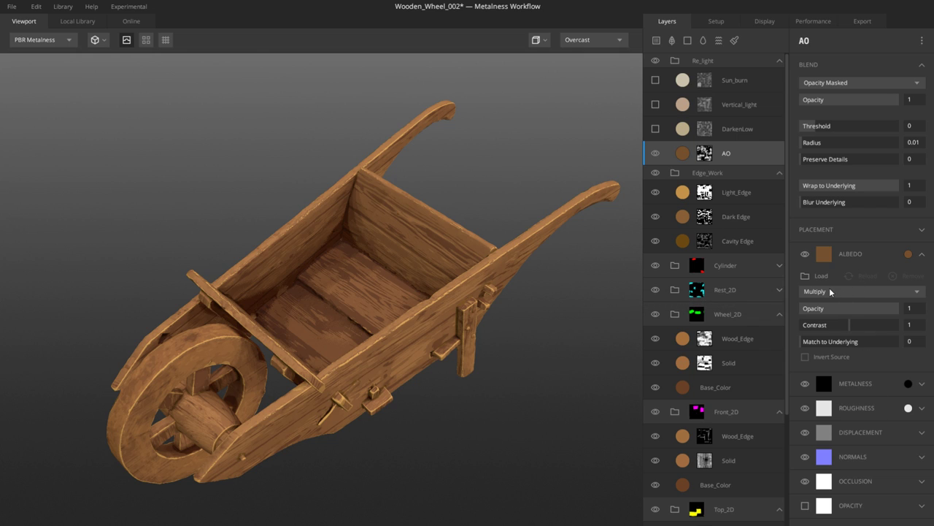
{"action": "left_click_drag", "start_coordinate": [377, 267], "coordinate": [361, 265], "text": "alt"}
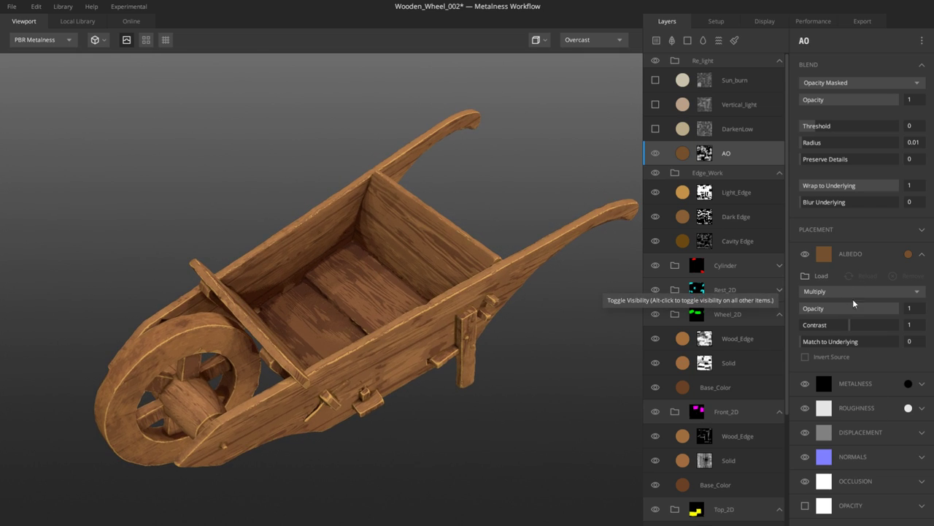
Step: Compare the wheelbarrow's shading with the AO mask's Posterize modifier turned off and back on
{"action": "left_click_drag", "start_coordinate": [893, 310], "coordinate": [905, 334]}
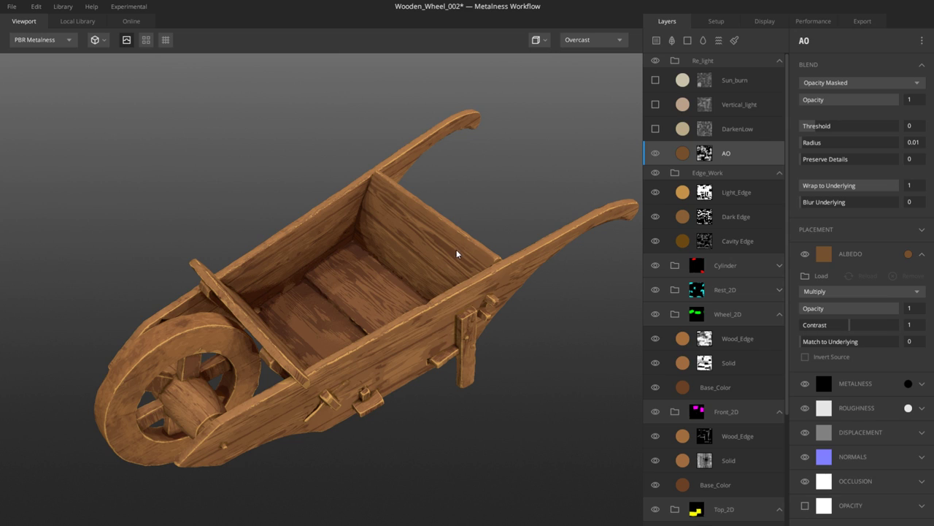
{"action": "left_click", "coordinate": [706, 153]}
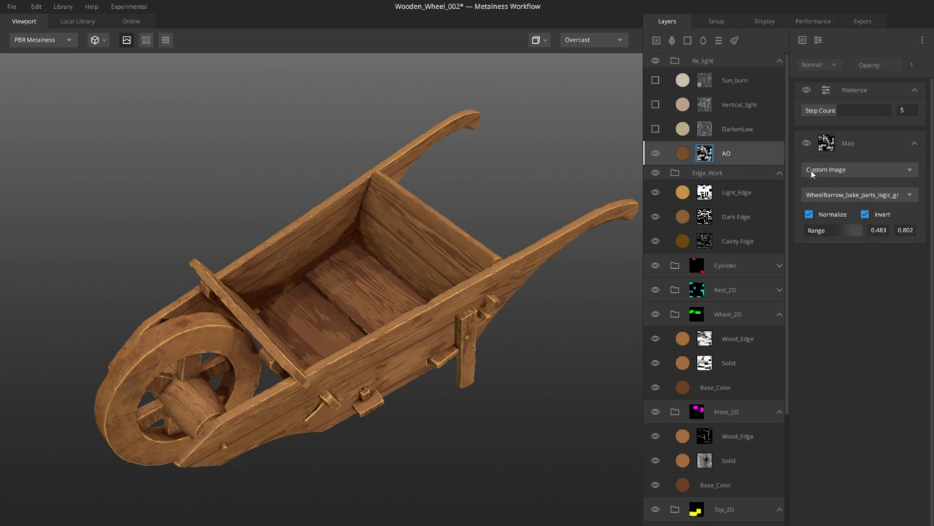
{"action": "left_click", "coordinate": [806, 90]}
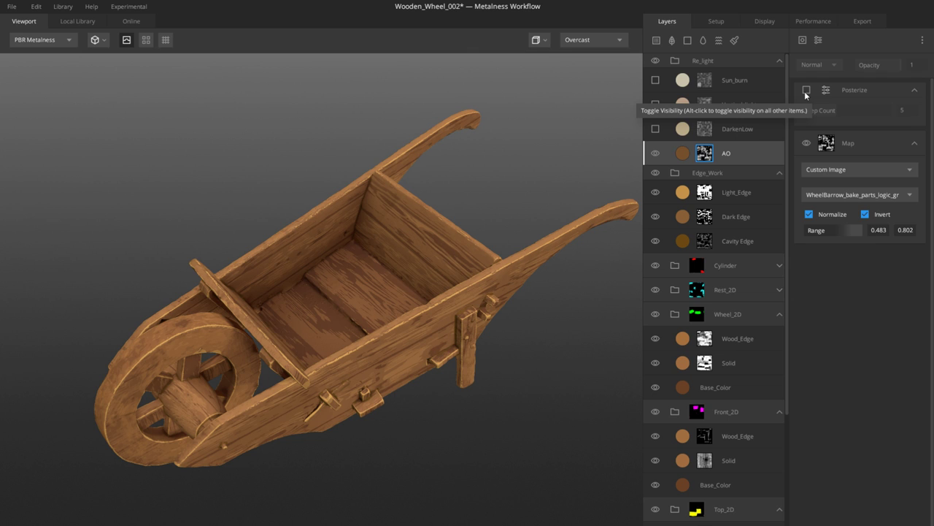
{"action": "left_click_drag", "start_coordinate": [356, 315], "coordinate": [416, 267], "text": "alt"}
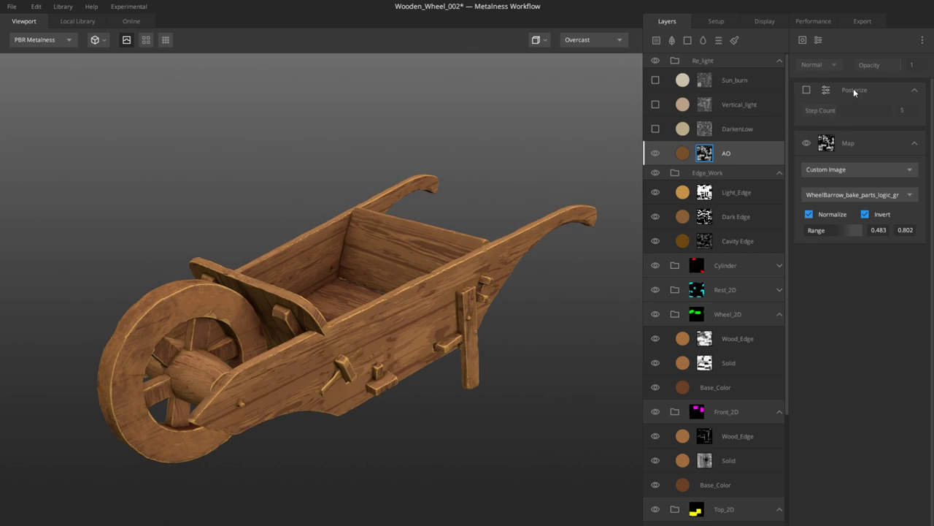
{"action": "left_click", "coordinate": [806, 89]}
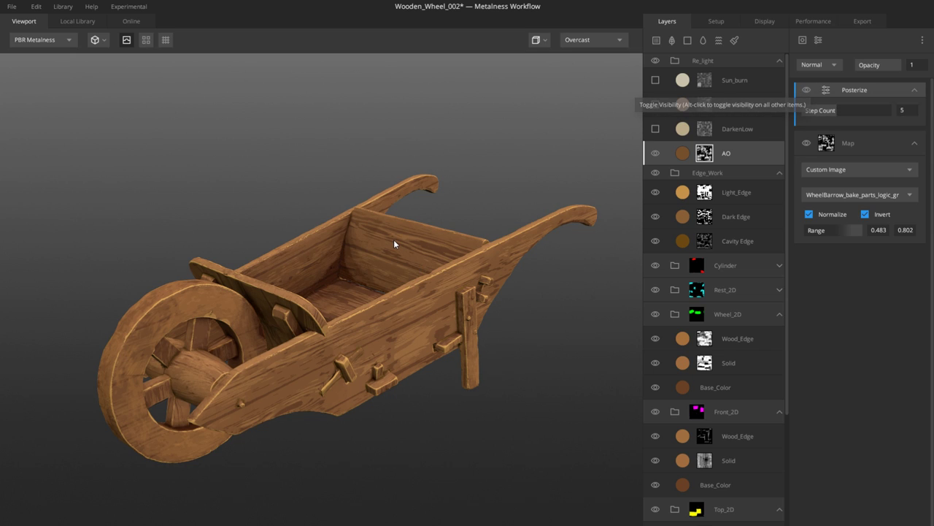
Step: Turn on the DarkenLow layer and expand the Position Gradient component in its mask stack
{"action": "left_click", "coordinate": [667, 134]}
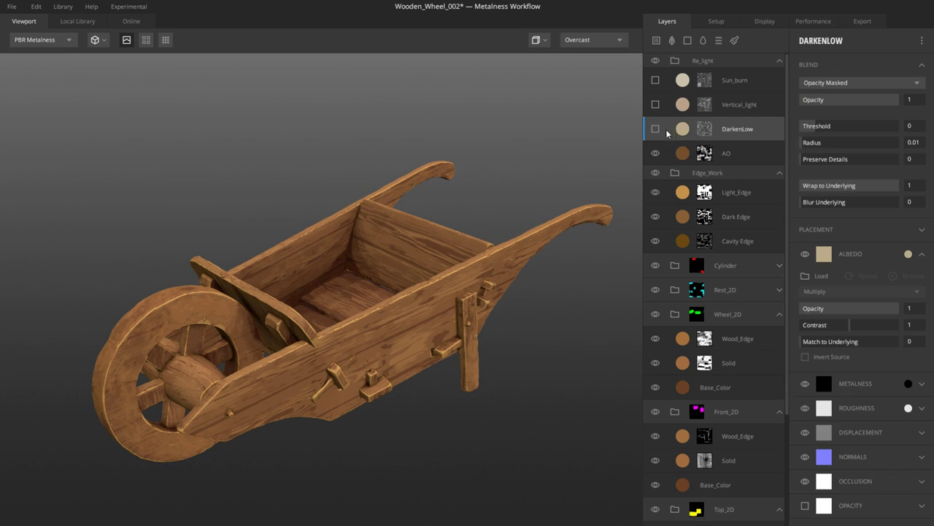
{"action": "left_click", "coordinate": [655, 129]}
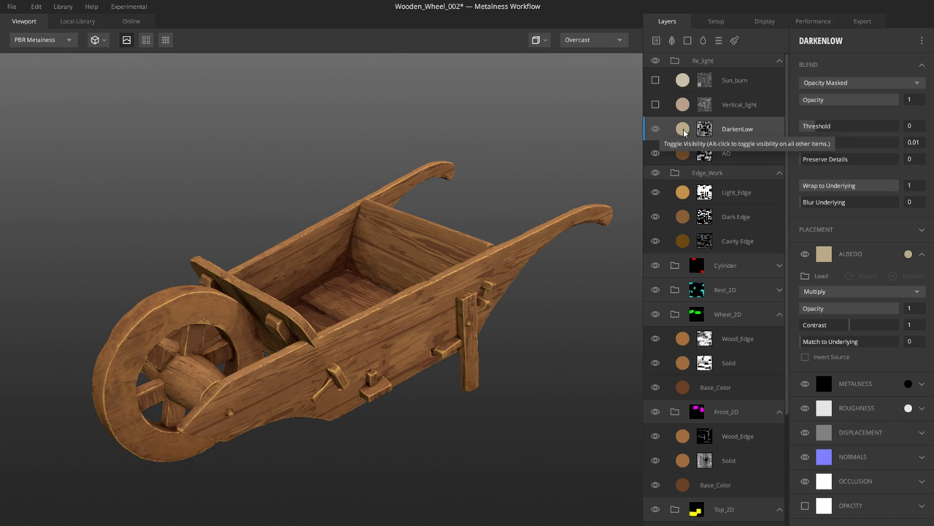
{"action": "left_click", "coordinate": [704, 129]}
{"action": "left_click_drag", "start_coordinate": [413, 290], "coordinate": [436, 242]}
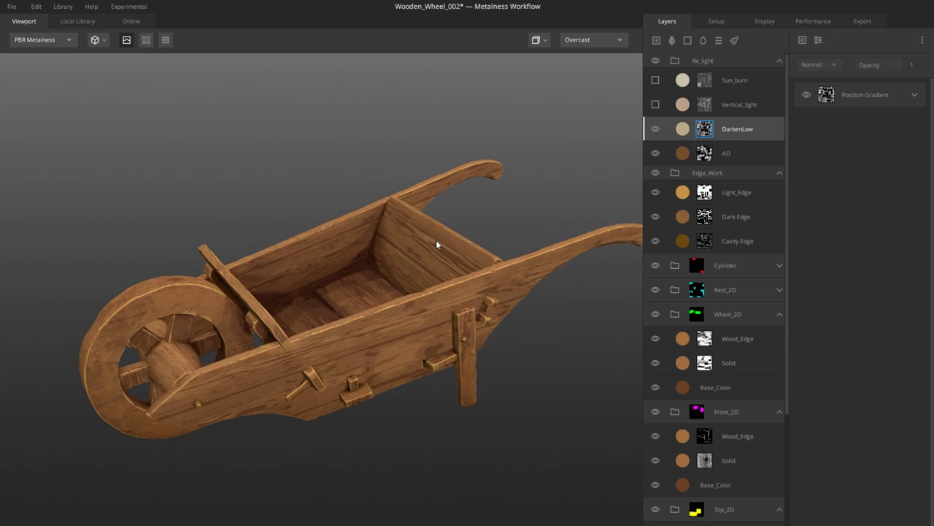
{"action": "scroll", "coordinate": [413, 223], "scroll_direction": "down", "scroll_amount": 2}
{"action": "left_click", "coordinate": [889, 95]}
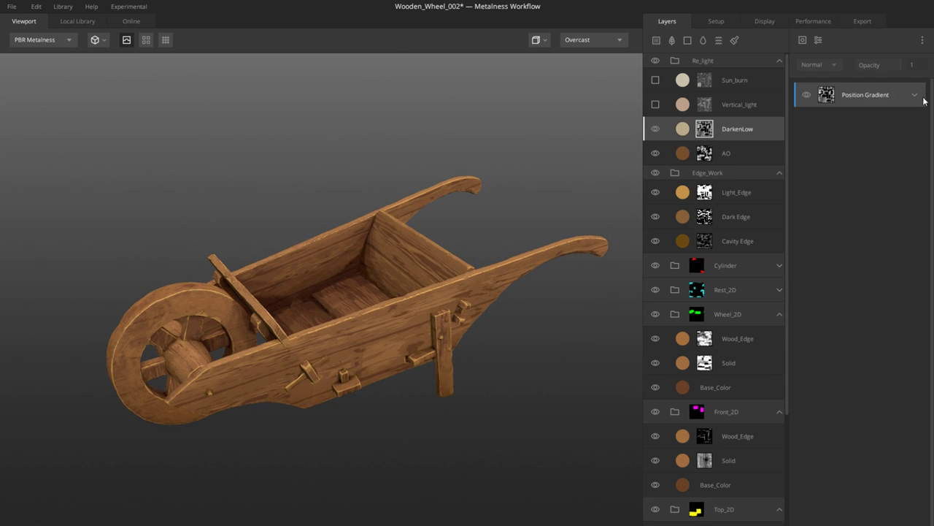
{"action": "left_click", "coordinate": [916, 96]}
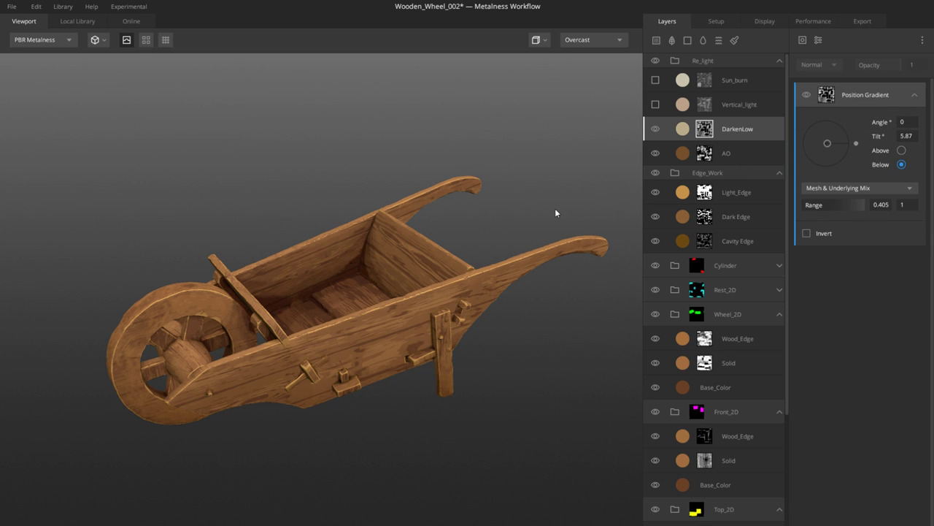
Step: In the layer mask view, try the DarkenLow gradient at 90° tilt, and set its angle and tilt to 0
{"action": "key", "text": "m"}
{"action": "left_click_drag", "start_coordinate": [458, 308], "coordinate": [455, 306]}
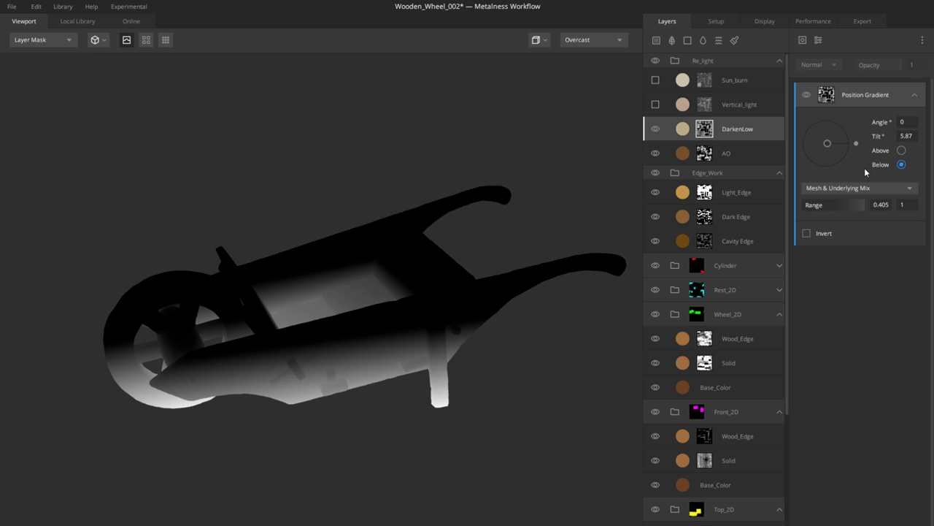
{"action": "mouse_move", "coordinate": [828, 145]}
{"action": "left_mouse_down"}
{"action": "mouse_move", "coordinate": [861, 146]}
{"action": "mouse_move", "coordinate": [826, 118]}
{"action": "mouse_move", "coordinate": [852, 144]}
{"action": "left_mouse_up"}
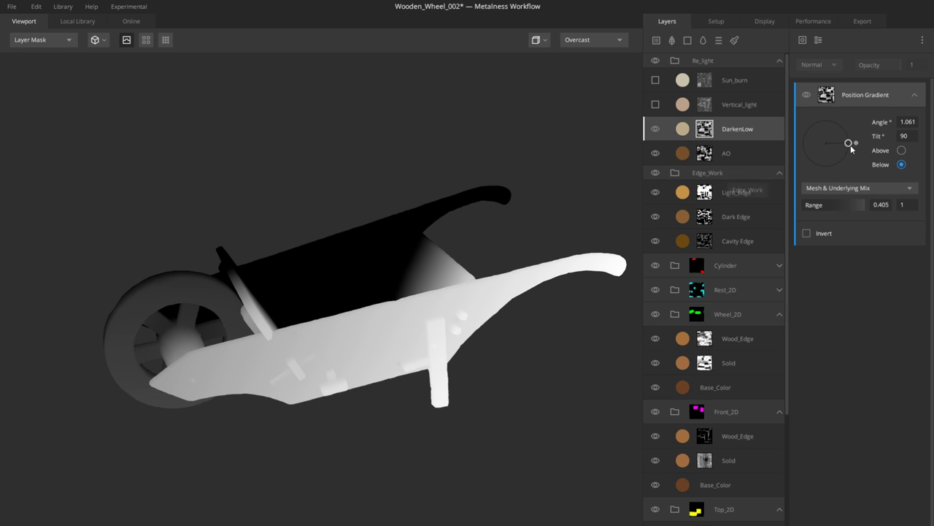
{"action": "mouse_move", "coordinate": [843, 145]}
{"action": "left_mouse_down"}
{"action": "mouse_move", "coordinate": [826, 143]}
{"action": "mouse_move", "coordinate": [857, 147]}
{"action": "left_mouse_up"}
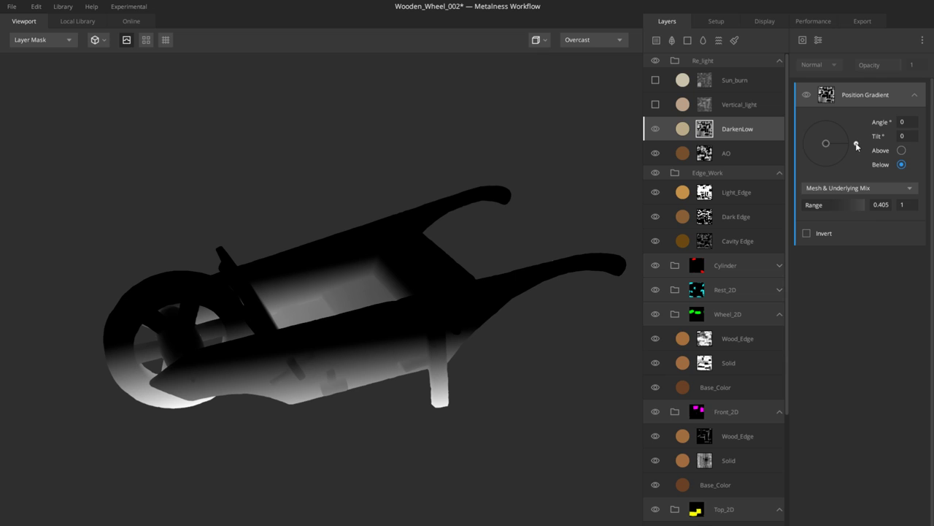
Step: Examine the DarkenLow mask from several angles, and compare the wheelbarrow in PBR Metalness view with the layer off and on
{"action": "left_click_drag", "start_coordinate": [421, 382], "coordinate": [387, 276]}
{"action": "mouse_move", "coordinate": [392, 326]}
{"action": "left_mouse_down", "text": "alt"}
{"action": "mouse_move", "coordinate": [389, 313]}
{"action": "mouse_move", "coordinate": [398, 335]}
{"action": "left_mouse_up", "text": "alt"}
{"action": "left_click_drag", "start_coordinate": [408, 217], "coordinate": [460, 216], "text": "alt"}
{"action": "key", "text": "m"}
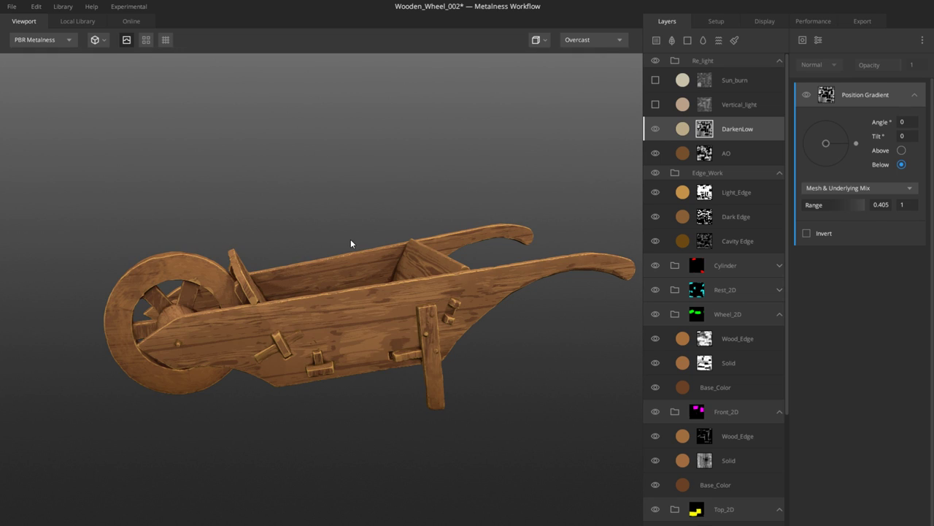
{"action": "left_click", "coordinate": [655, 133]}
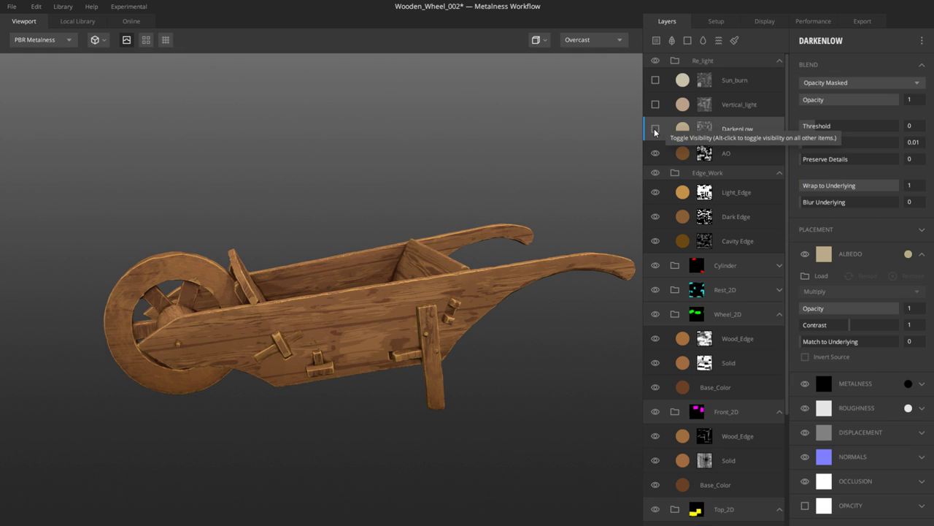
{"action": "left_click", "coordinate": [655, 133]}
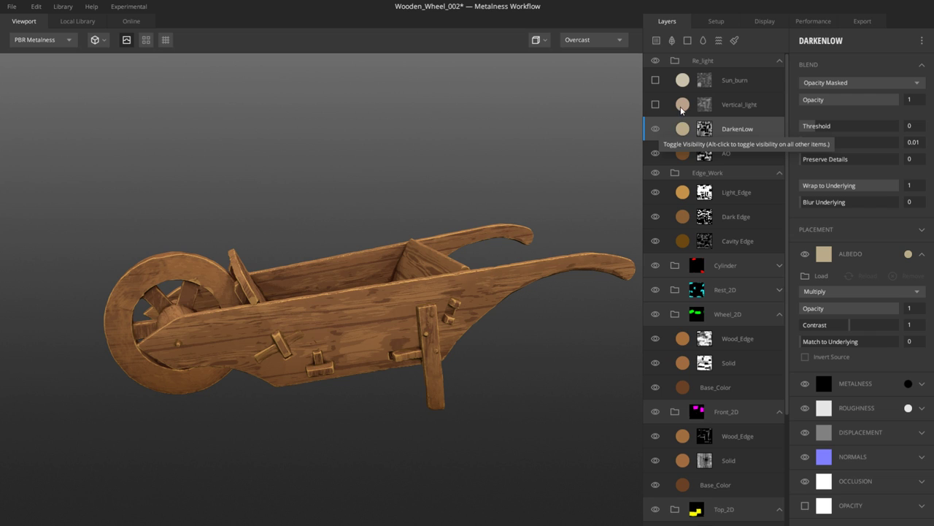
Step: Turn on the Vertical_light layer and expand the Position Gradient component in its mask stack
{"action": "left_click", "coordinate": [684, 109]}
{"action": "left_click", "coordinate": [656, 105]}
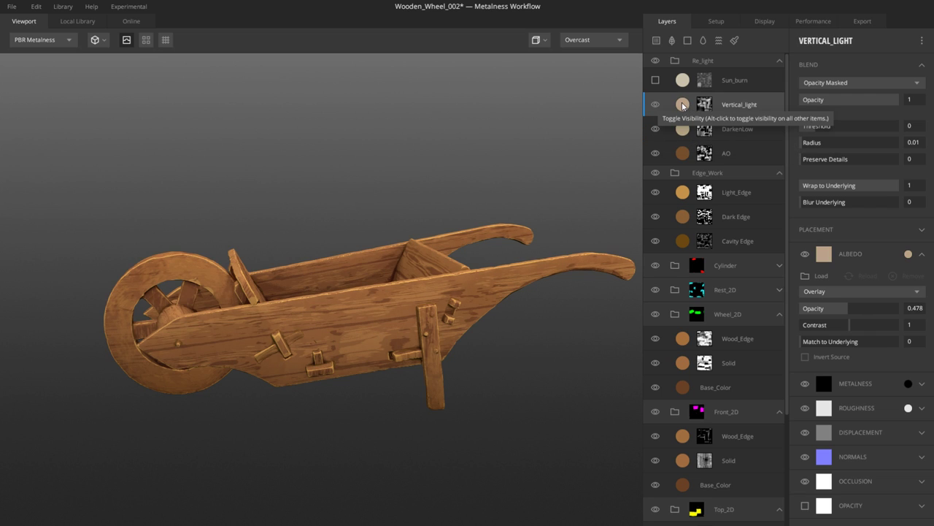
{"action": "left_click", "coordinate": [706, 106]}
{"action": "left_click_drag", "start_coordinate": [331, 207], "coordinate": [369, 231], "text": "alt"}
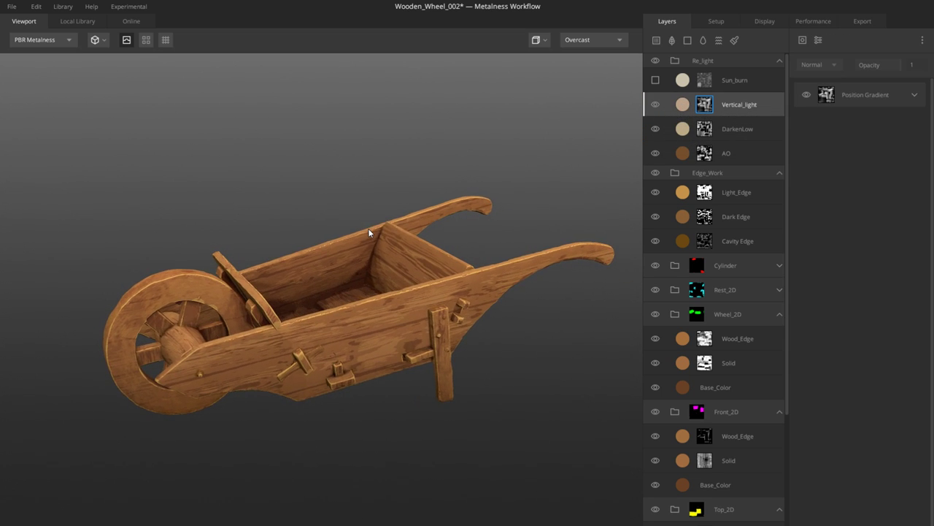
{"action": "left_click", "coordinate": [915, 95]}
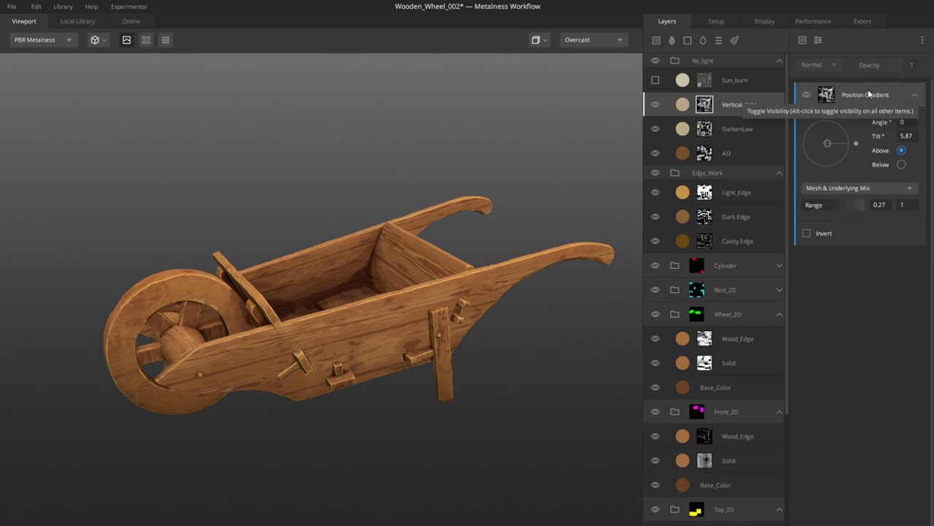
Step: Set the opacity of the Vertical_light layer's Overlay-blended albedo to 0.488
{"action": "left_click_drag", "start_coordinate": [293, 232], "coordinate": [315, 243], "text": "alt"}
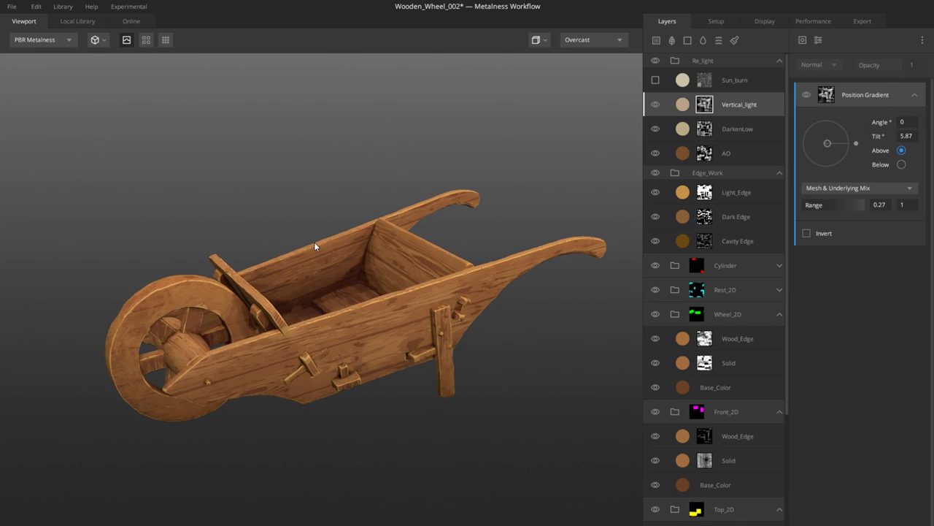
{"action": "left_click", "coordinate": [684, 104]}
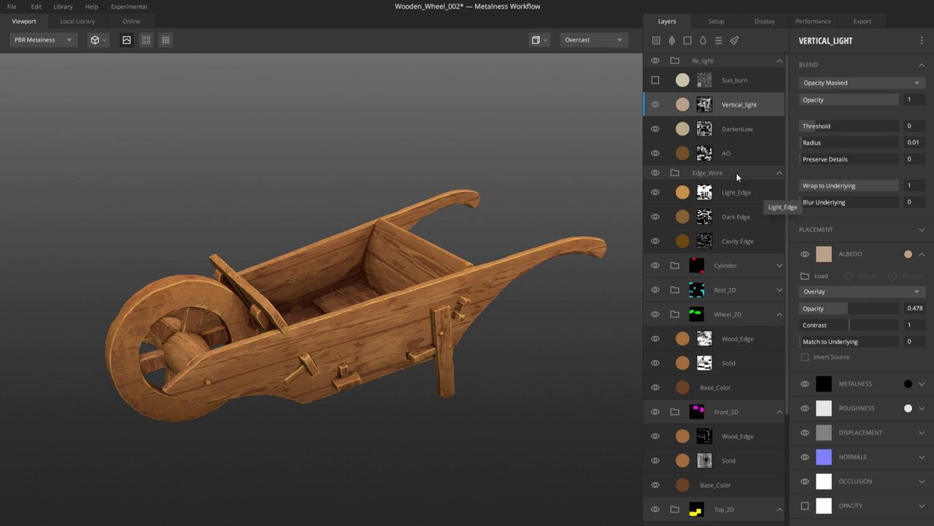
{"action": "mouse_move", "coordinate": [845, 311]}
{"action": "left_mouse_down"}
{"action": "mouse_move", "coordinate": [808, 309]}
{"action": "mouse_move", "coordinate": [877, 316]}
{"action": "mouse_move", "coordinate": [820, 313]}
{"action": "mouse_move", "coordinate": [847, 313]}
{"action": "left_mouse_up"}
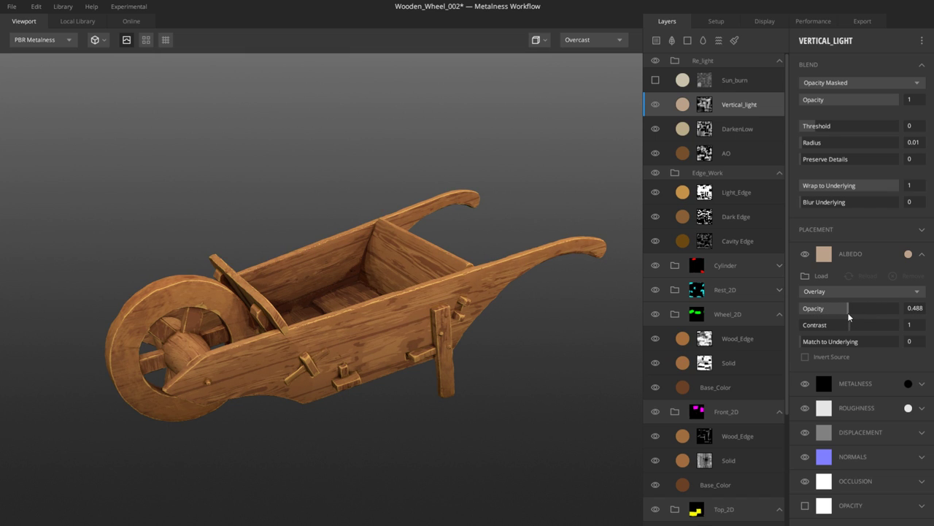
Step: Turn on the Sun_burn layer and expand its albedo settings to show the Overlay blend
{"action": "left_click", "coordinate": [687, 82]}
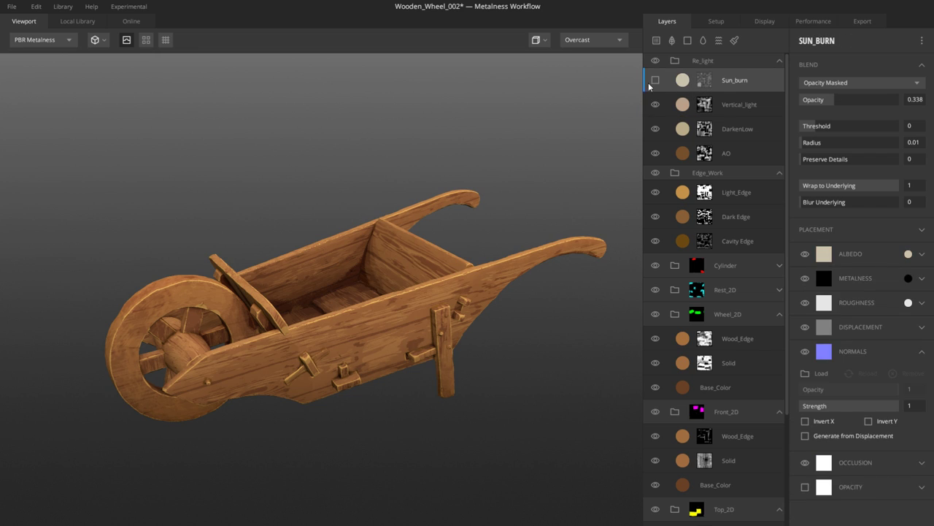
{"action": "left_click", "coordinate": [656, 82]}
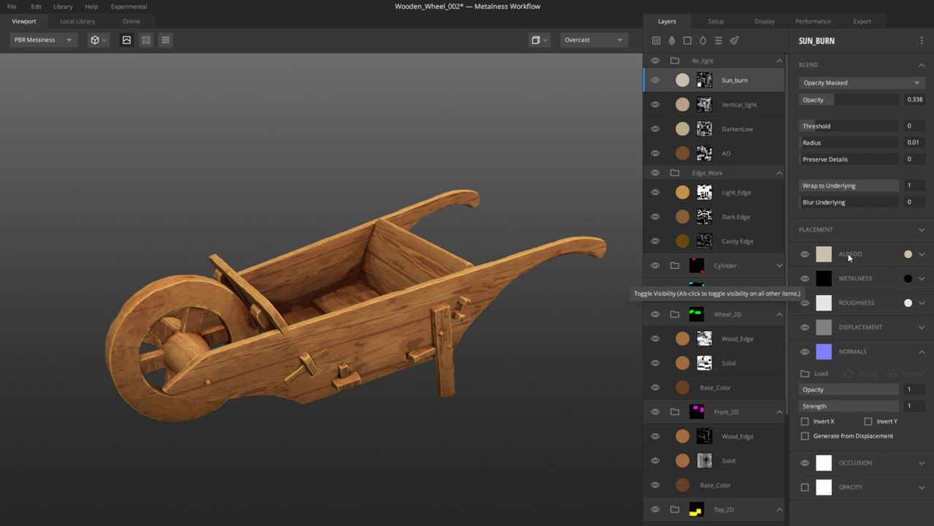
{"action": "left_click", "coordinate": [866, 260]}
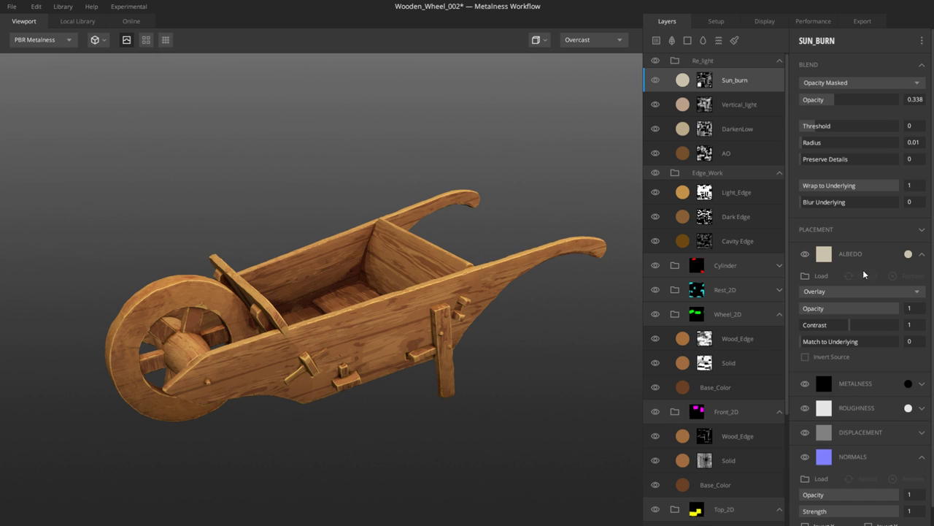
Step: Expand the Normal component in the Sun_burn mask stack and examine the layer mask on the wheelbarrow from several angles
{"action": "left_click", "coordinate": [704, 81]}
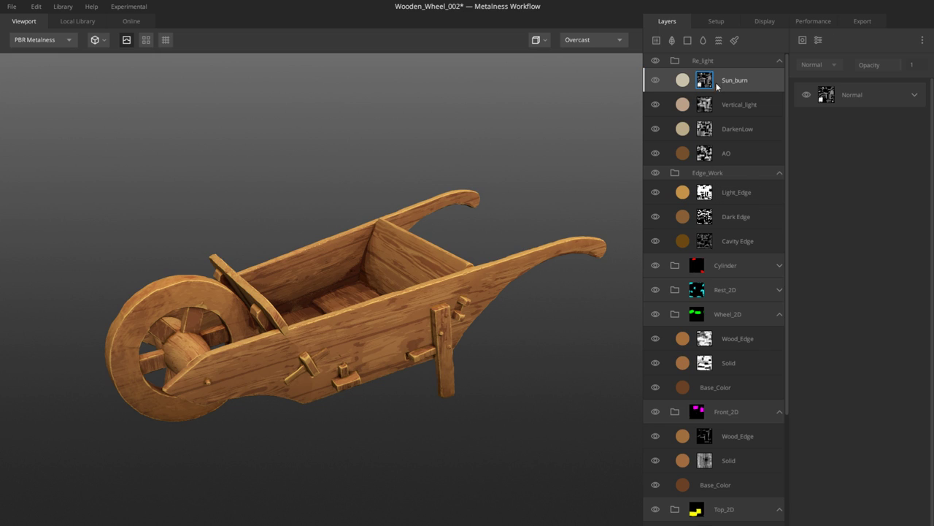
{"action": "left_click", "coordinate": [915, 96]}
{"action": "left_click_drag", "start_coordinate": [541, 234], "coordinate": [415, 237]}
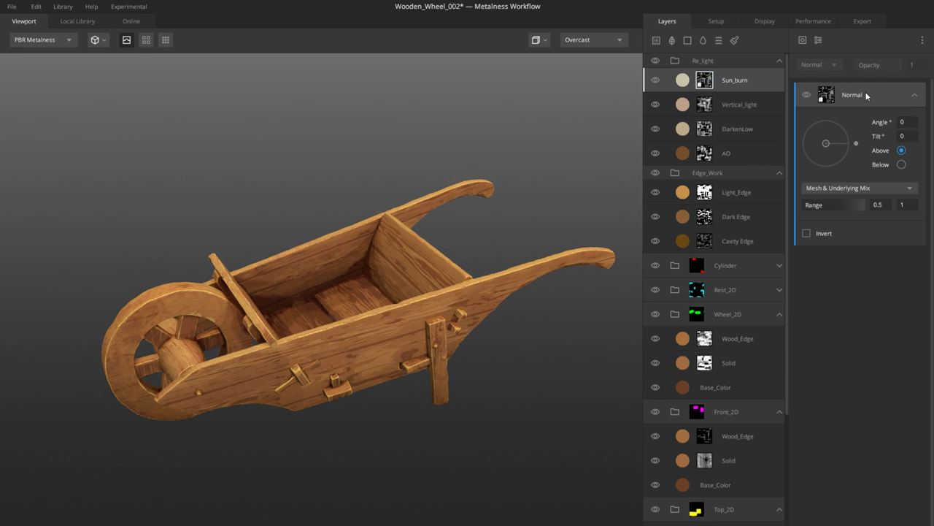
{"action": "key", "text": "m"}
{"action": "left_click_drag", "start_coordinate": [391, 276], "coordinate": [408, 247]}
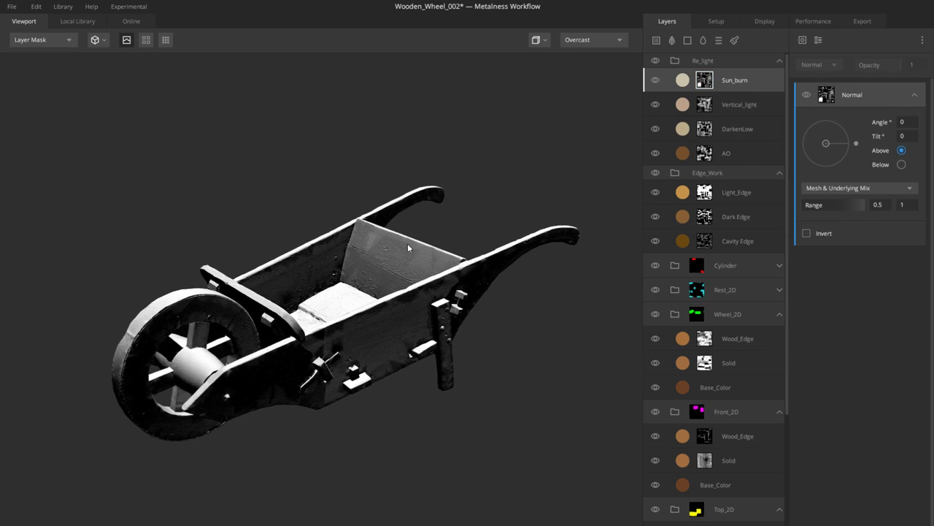
{"action": "left_click_drag", "start_coordinate": [356, 299], "coordinate": [378, 296]}
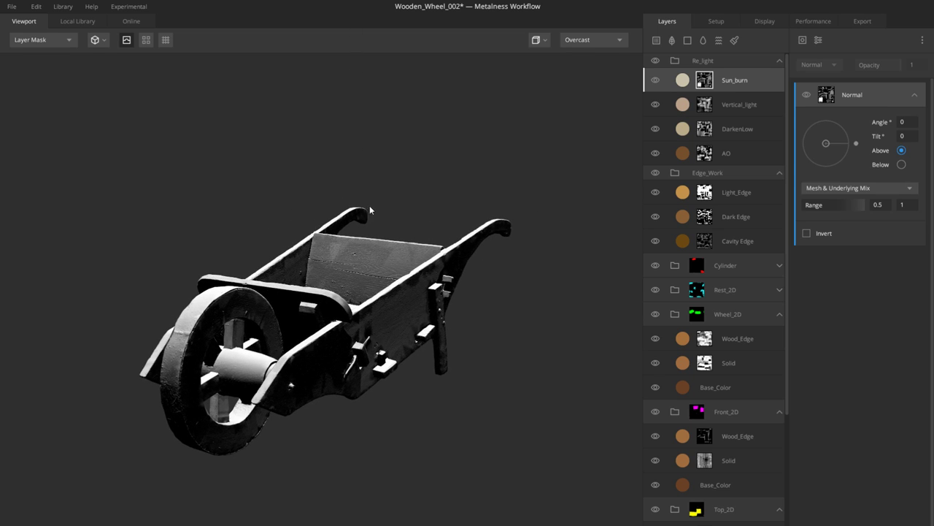
{"action": "left_click_drag", "start_coordinate": [435, 208], "coordinate": [415, 225]}
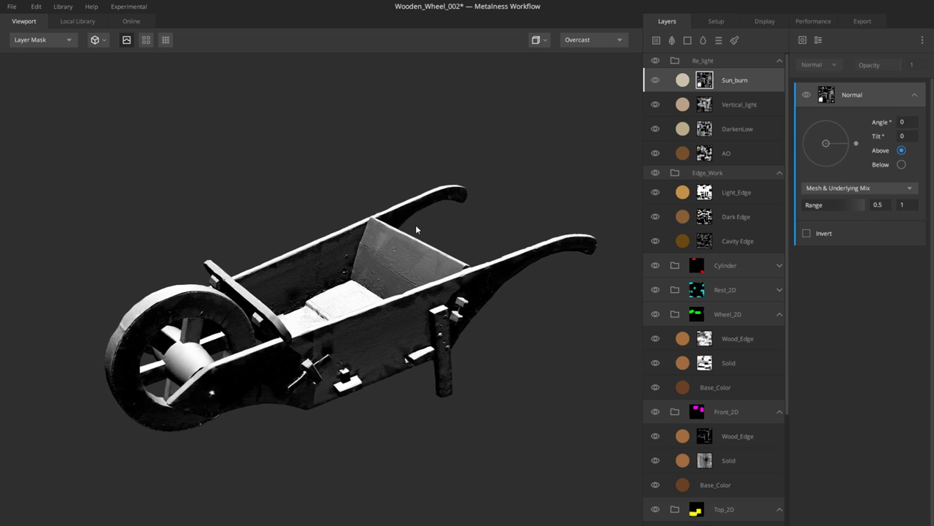
Step: Return to the Sun_burn layer's settings in PBR Metalness view and inspect the fully relit wheelbarrow from several angles
{"action": "left_click", "coordinate": [683, 81]}
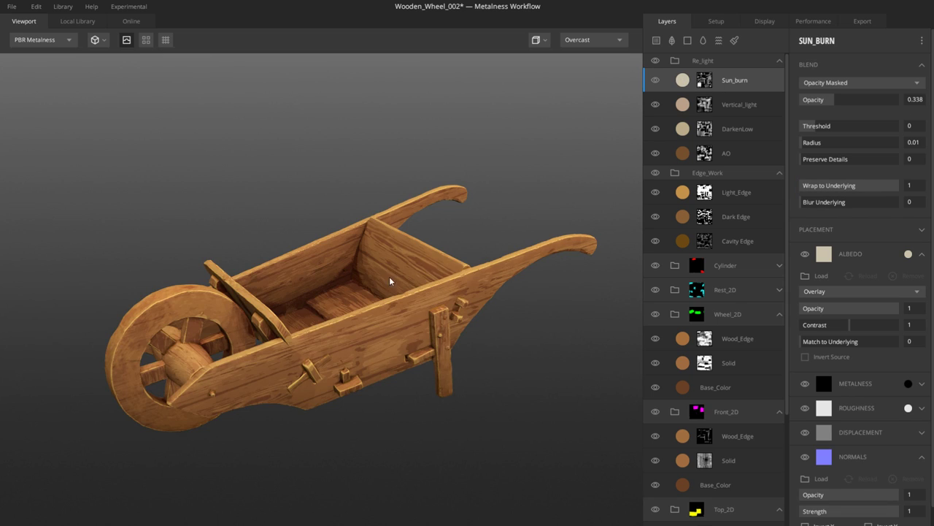
{"action": "left_click_drag", "start_coordinate": [389, 281], "coordinate": [390, 300]}
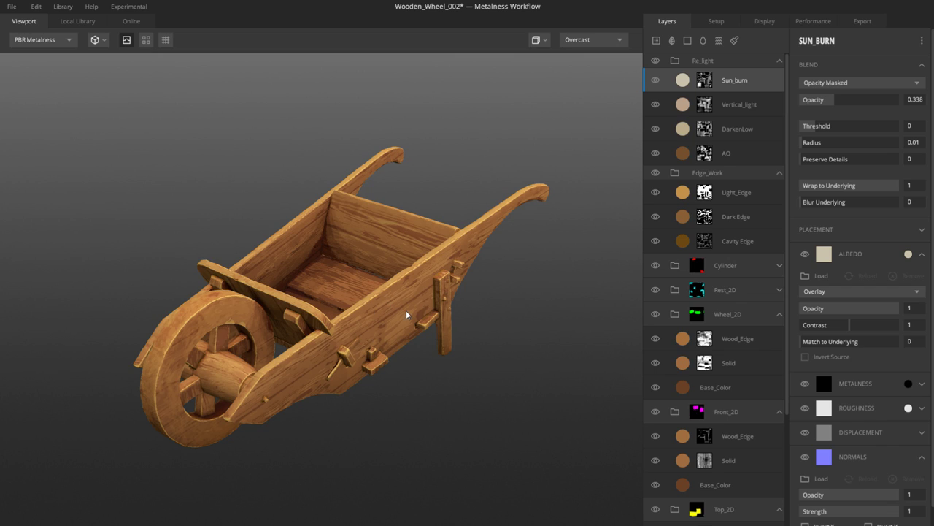
{"action": "left_click_drag", "start_coordinate": [438, 319], "coordinate": [377, 310]}
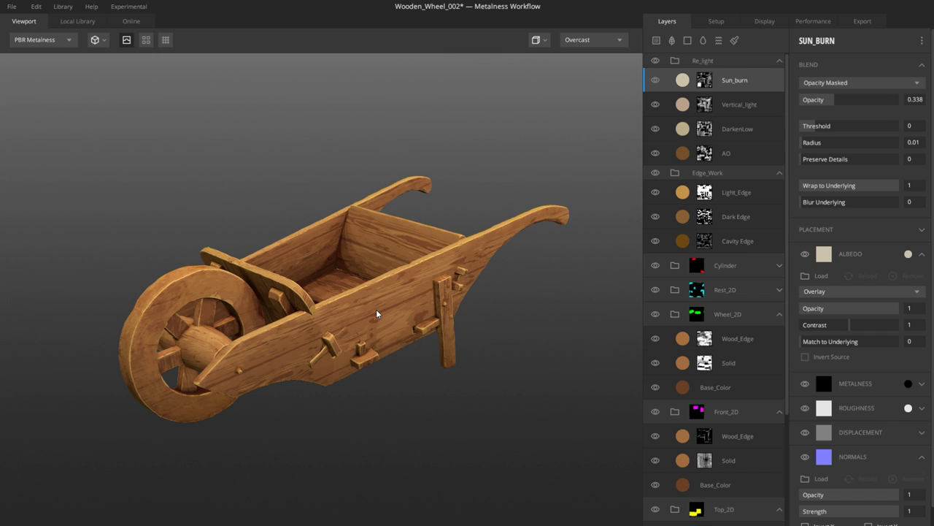
{"action": "left_click_drag", "start_coordinate": [376, 311], "coordinate": [376, 314]}
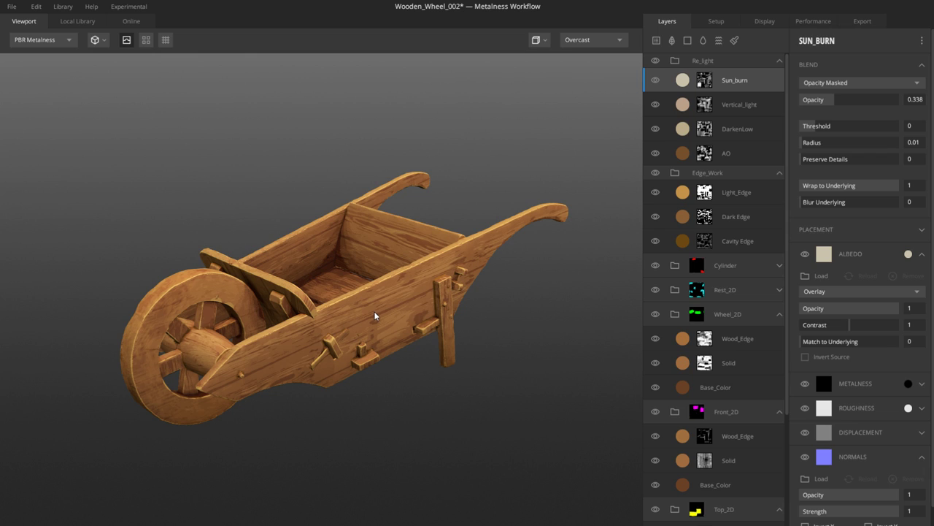
{"action": "left_click_drag", "start_coordinate": [374, 315], "coordinate": [380, 331], "text": "alt"}
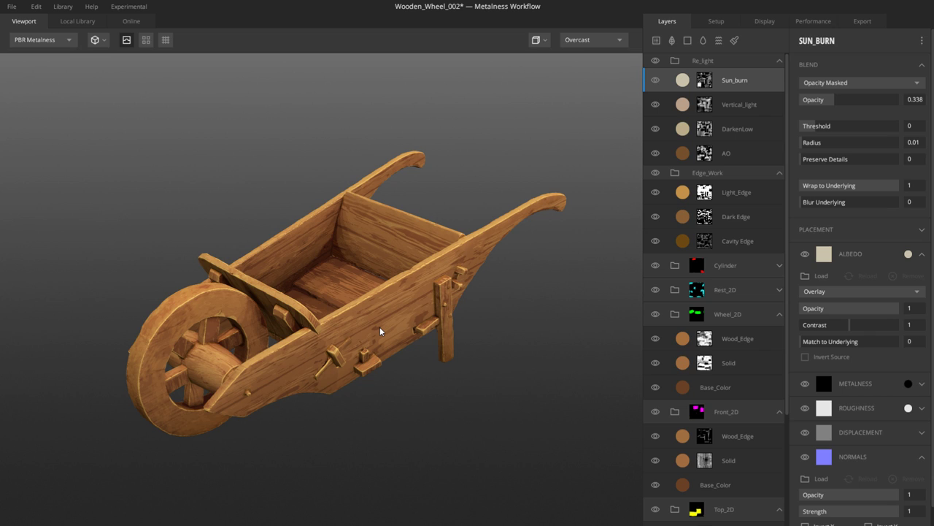
Step: Inspect the relit wheelbarrow's side, wheel and tray from lower and higher side angles
{"action": "left_click_drag", "start_coordinate": [380, 330], "coordinate": [362, 318], "text": "alt"}
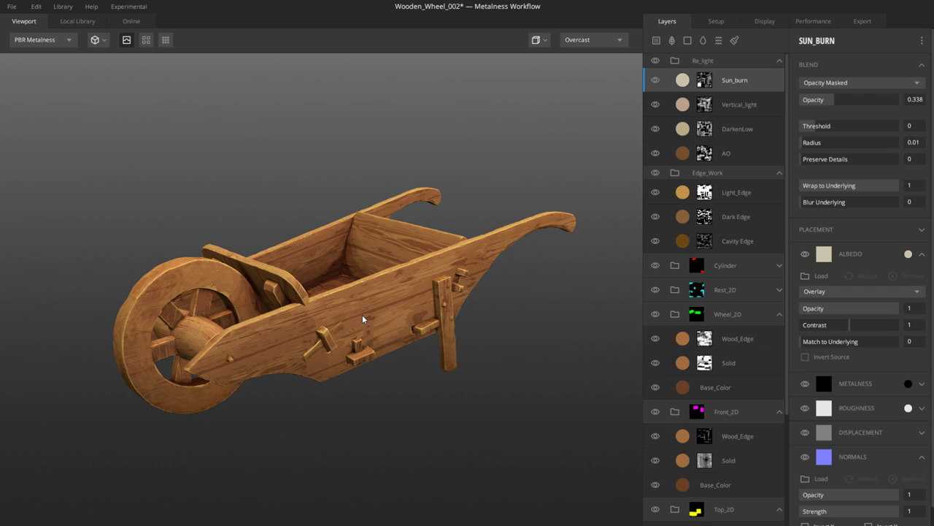
{"action": "left_click_drag", "start_coordinate": [363, 319], "coordinate": [370, 319], "text": "alt"}
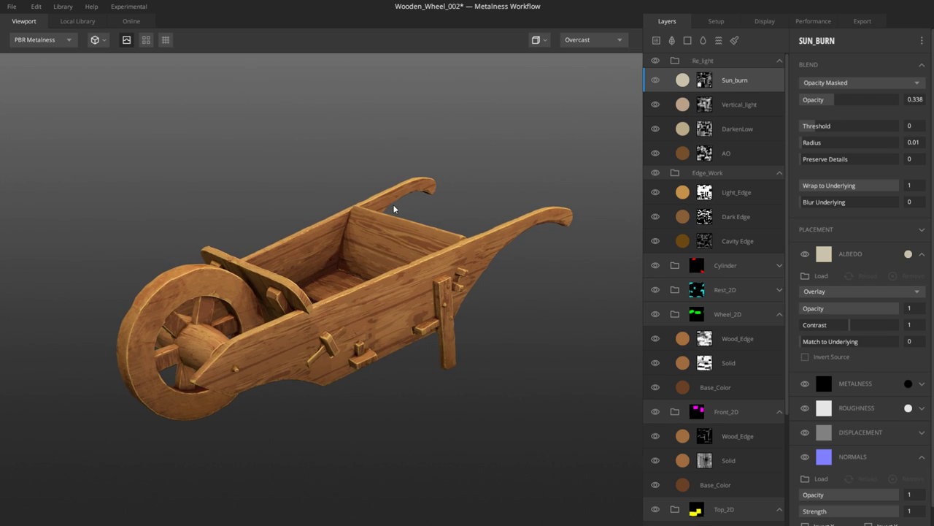
{"action": "left_click_drag", "start_coordinate": [356, 258], "coordinate": [364, 263], "text": "alt"}
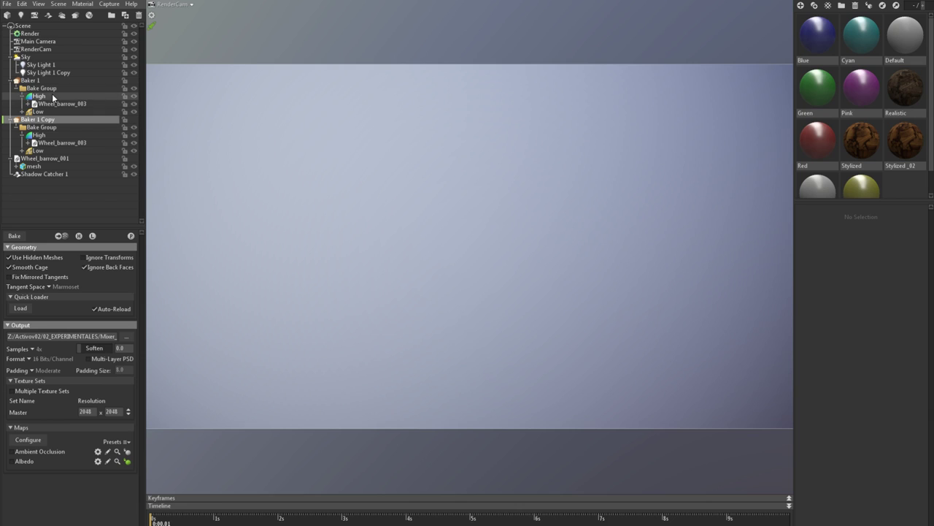
Step: Switch to Marmoset Toolbag, show the Wheel_barrow_001 model in the RenderCam view and turn on full-quality viewport rendering
{"action": "left_click", "coordinate": [133, 158]}
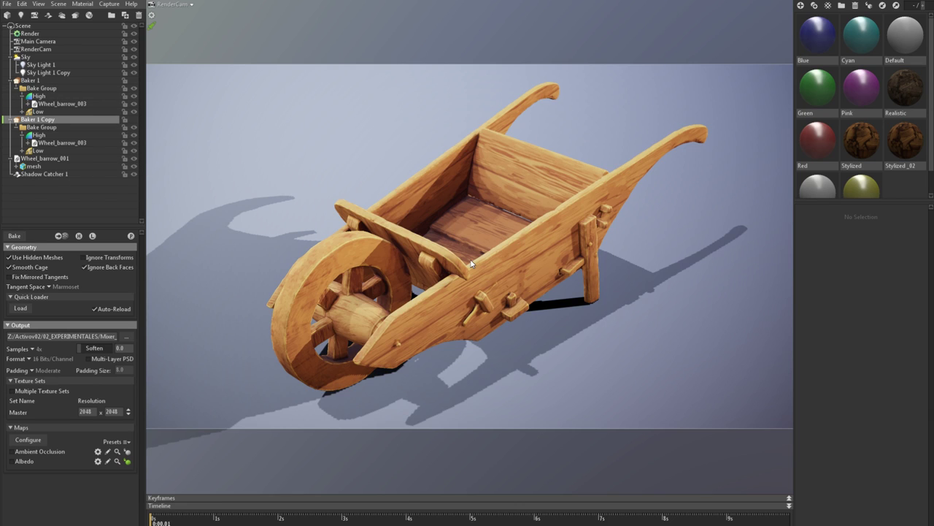
{"action": "left_click_drag", "start_coordinate": [532, 298], "coordinate": [516, 278]}
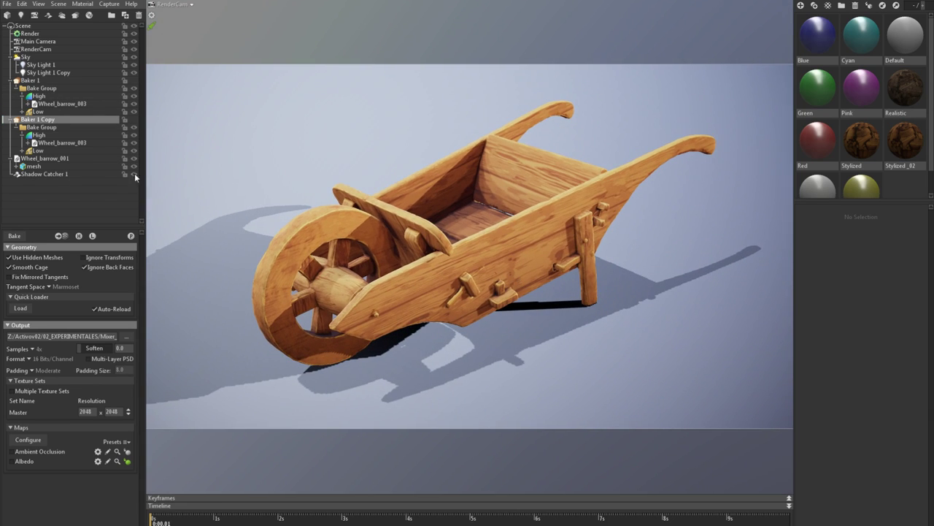
{"action": "left_click", "coordinate": [152, 27]}
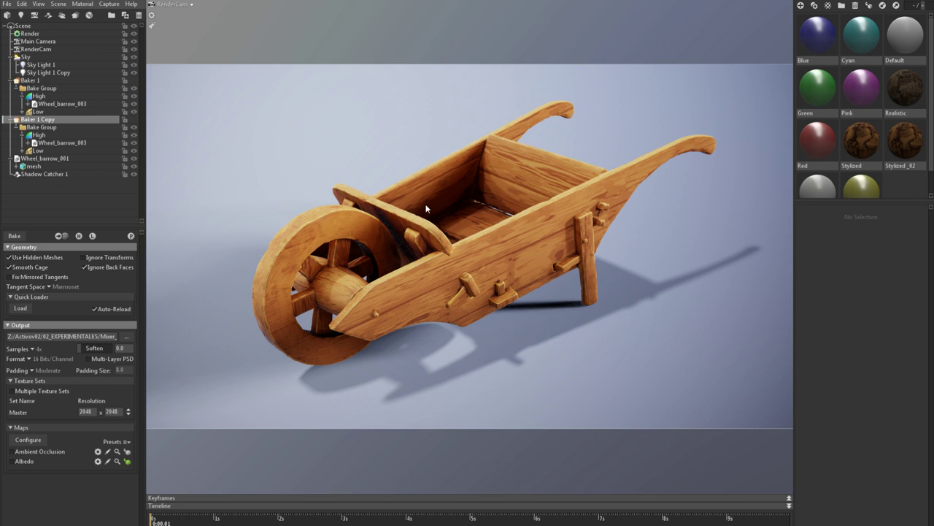
Step: Examine the rendered wheelbarrow's wood texture and edges through RenderCam from several low and high angles
{"action": "mouse_move", "coordinate": [464, 263]}
{"action": "left_mouse_down"}
{"action": "mouse_move", "coordinate": [470, 250]}
{"action": "mouse_move", "coordinate": [439, 245]}
{"action": "mouse_move", "coordinate": [457, 256]}
{"action": "left_mouse_up"}
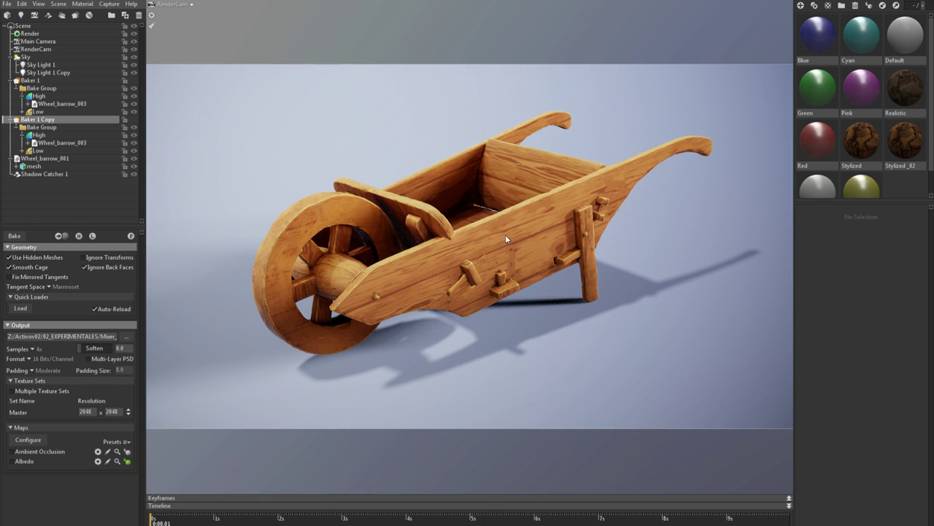
{"action": "left_click_drag", "start_coordinate": [507, 241], "coordinate": [498, 246]}
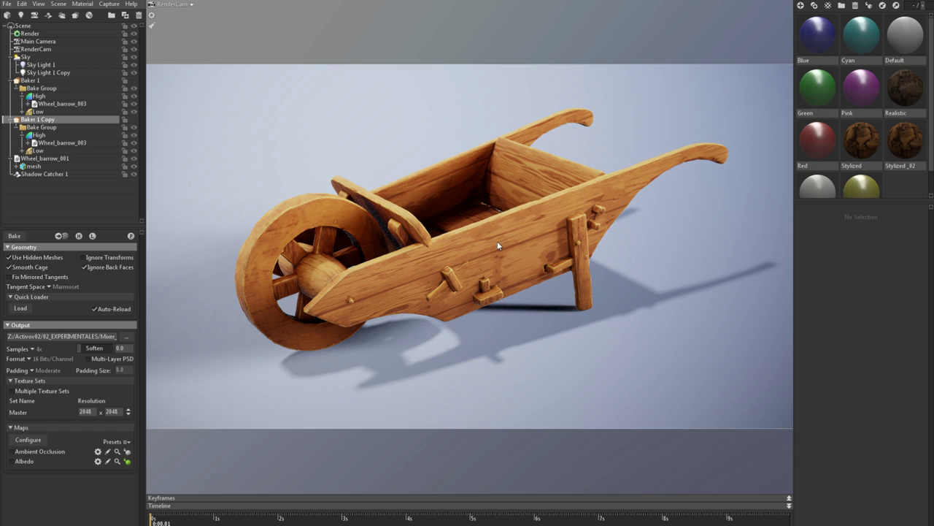
{"action": "left_click_drag", "start_coordinate": [498, 246], "coordinate": [497, 264]}
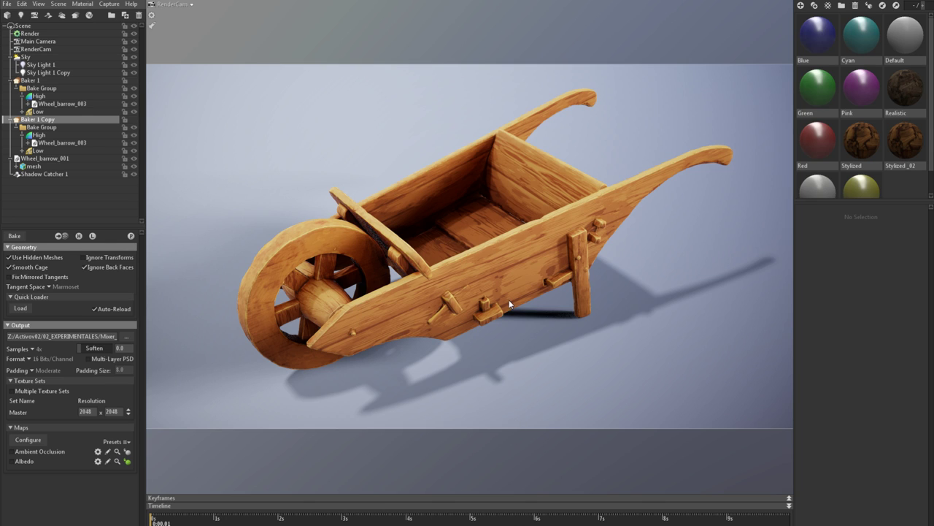
{"action": "left_click_drag", "start_coordinate": [509, 299], "coordinate": [484, 268]}
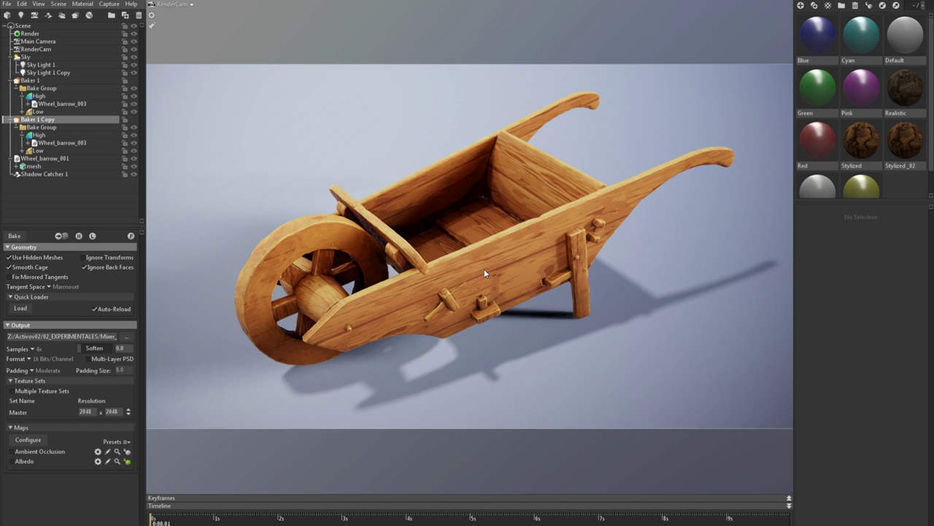
{"action": "left_click_drag", "start_coordinate": [486, 277], "coordinate": [453, 270]}
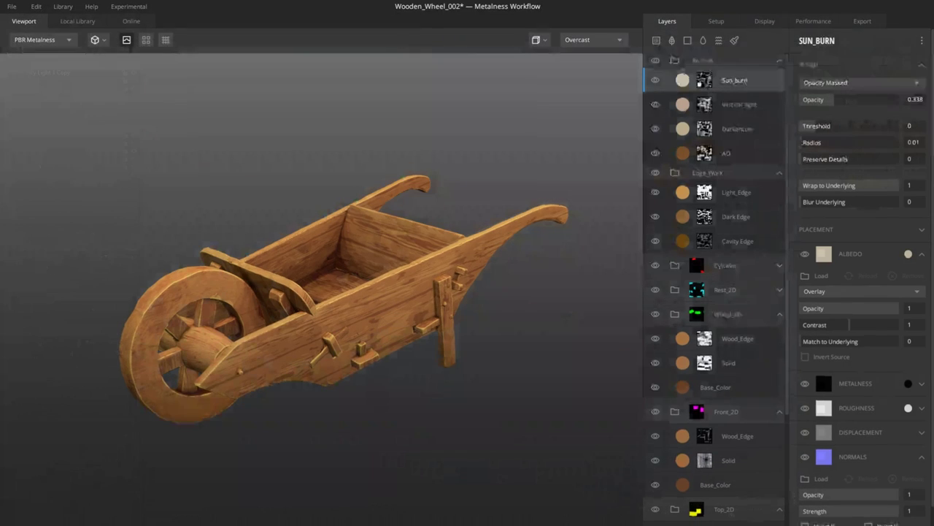
Step: Return to Quixel Mixer, review the Cylinder and Rest_2D folder contents, and collapse the Re_light, Cylinder and Edge_Work folders
{"action": "left_click", "coordinate": [780, 61]}
{"action": "left_click", "coordinate": [779, 168]}
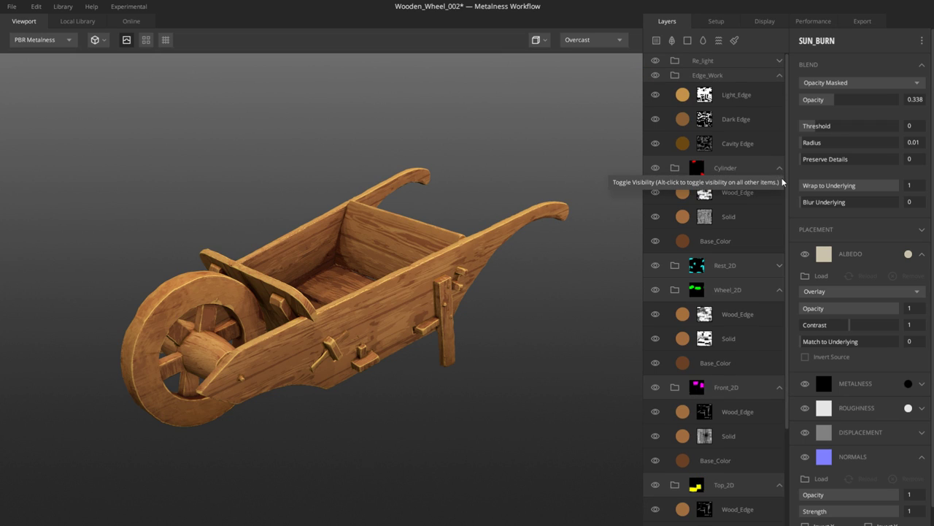
{"action": "left_click", "coordinate": [780, 265]}
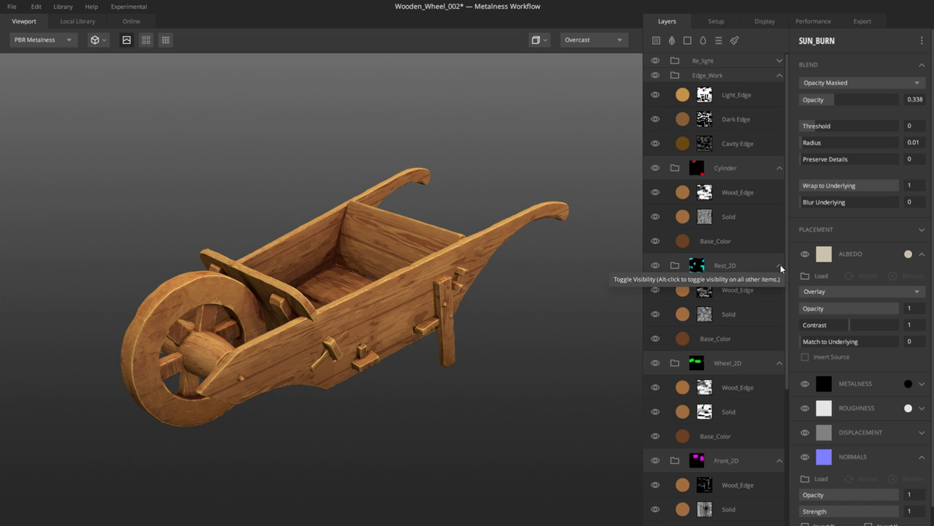
{"action": "left_click", "coordinate": [779, 169]}
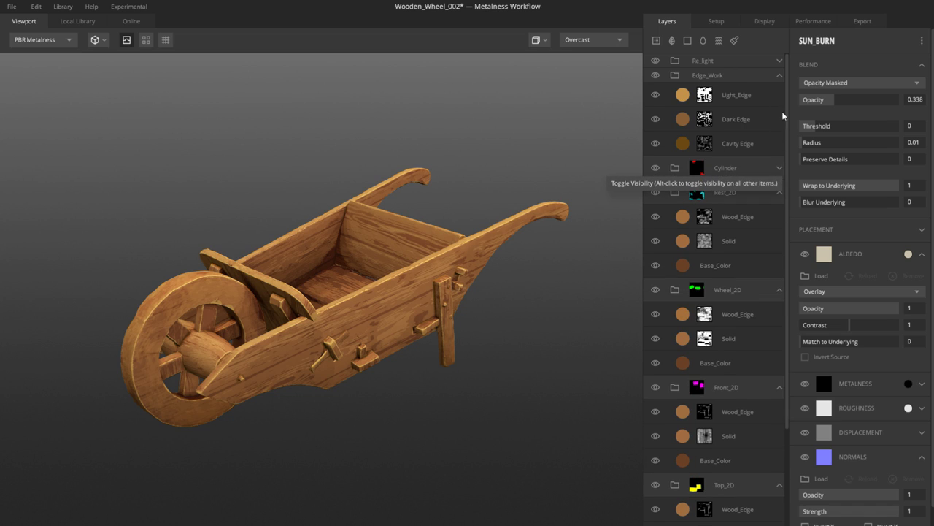
{"action": "left_click", "coordinate": [779, 76]}
{"action": "left_click_drag", "start_coordinate": [433, 312], "coordinate": [386, 317]}
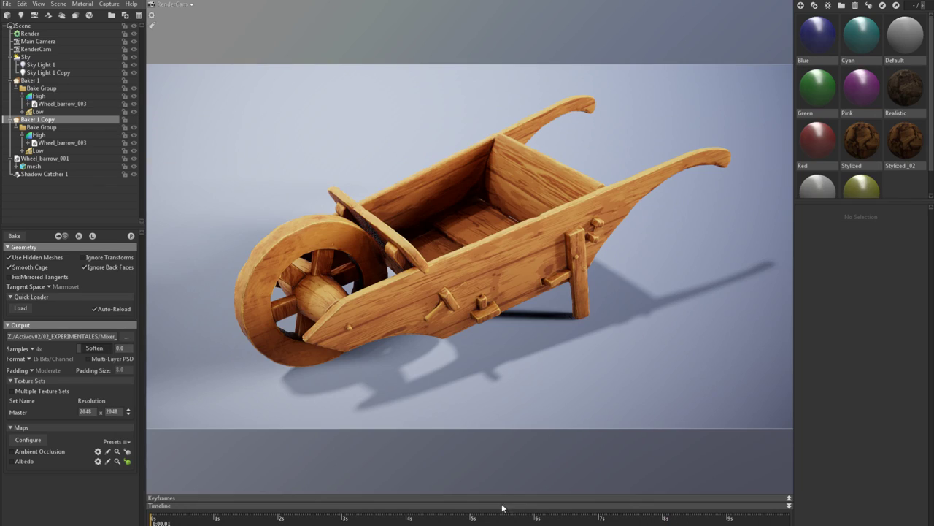
Step: Switch to Marmoset Toolbag and darken the sky backdrop behind the wheelbarrow to a Backdrop Brightness of 0.1
{"action": "left_click_drag", "start_coordinate": [479, 305], "coordinate": [500, 276]}
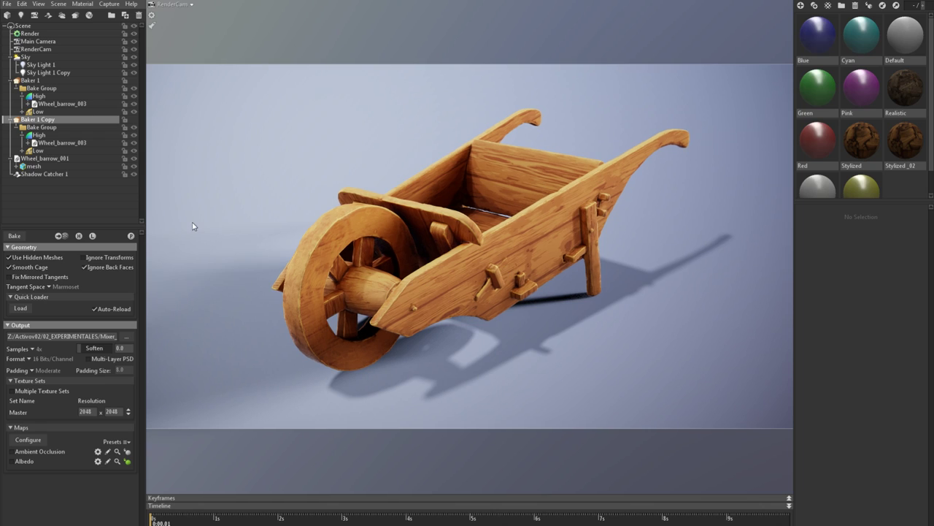
{"action": "left_click", "coordinate": [33, 57]}
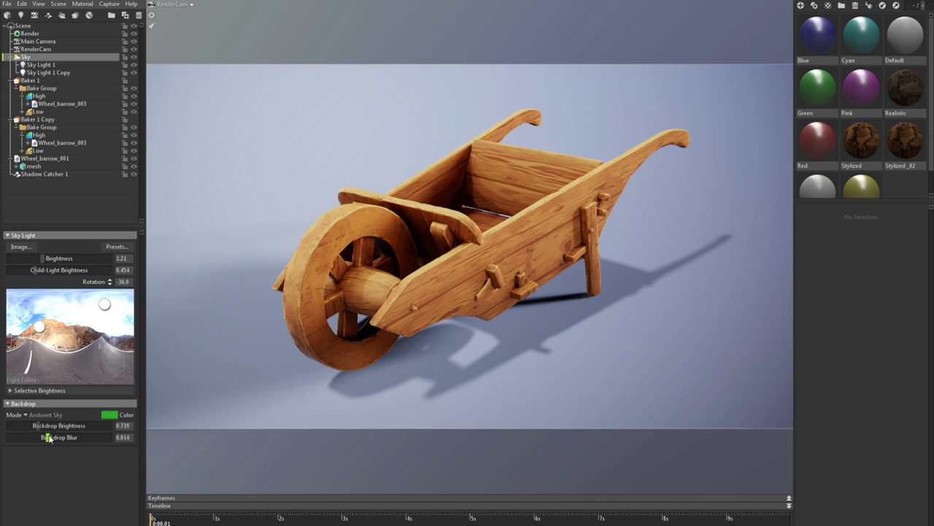
{"action": "left_click_drag", "start_coordinate": [29, 426], "coordinate": [26, 425]}
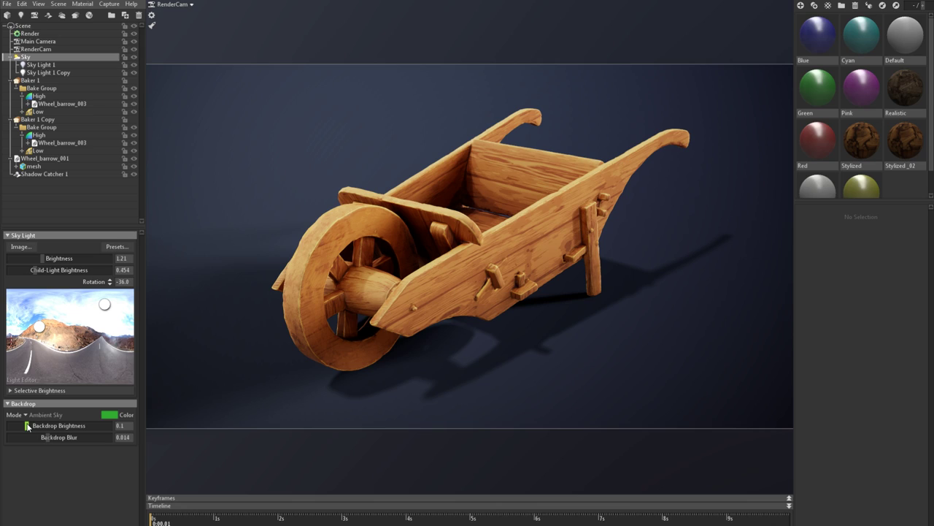
{"action": "mouse_move", "coordinate": [27, 427]}
Step: Save the Toolbag scene and view the wheelbarrow against the dark backdrop from different angles
{"action": "left_click_drag", "start_coordinate": [512, 252], "coordinate": [482, 243]}
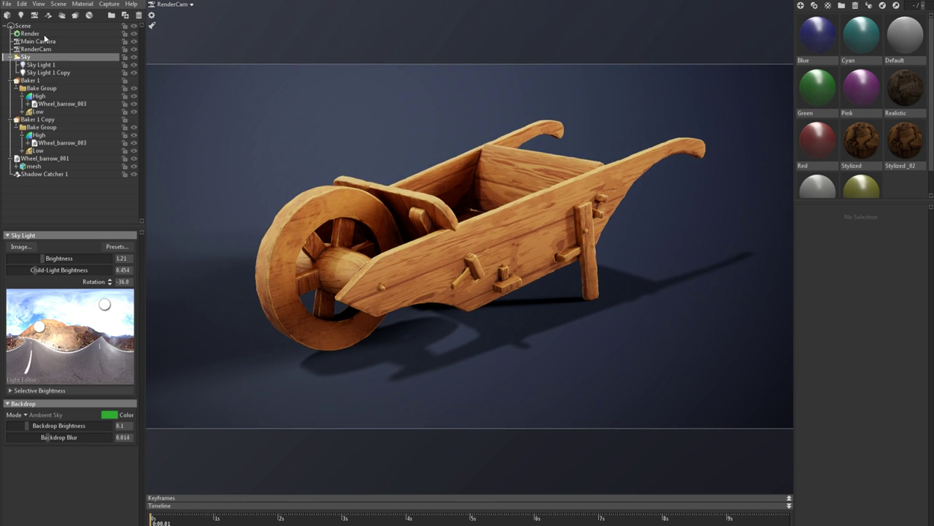
{"action": "left_click", "coordinate": [7, 3]}
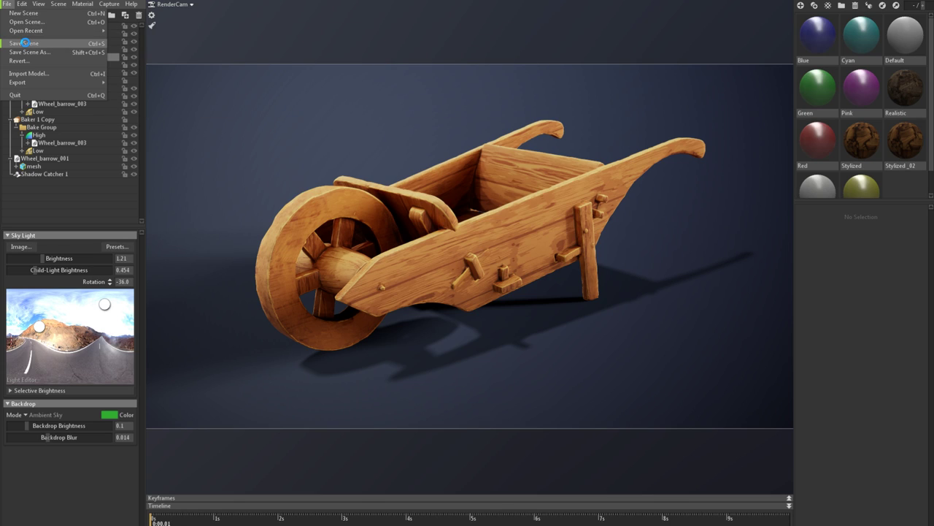
{"action": "left_click", "coordinate": [25, 43]}
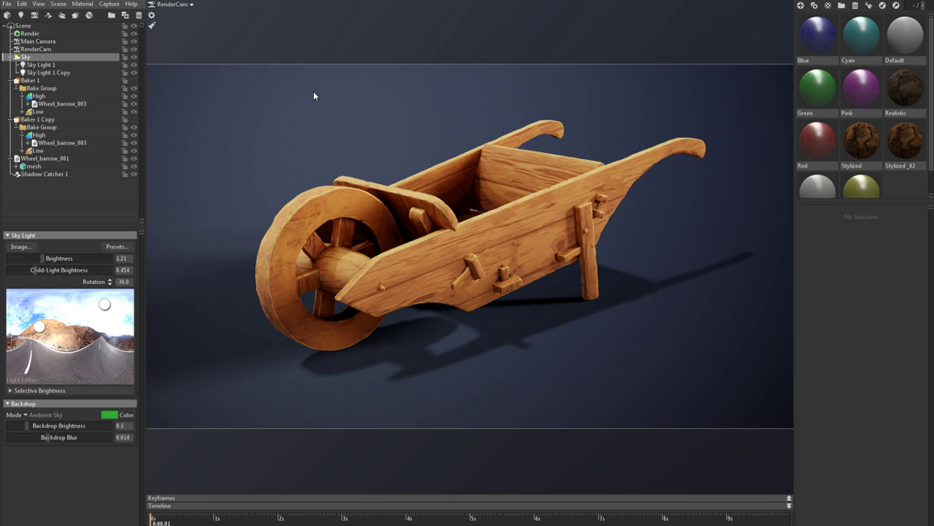
{"action": "left_click_drag", "start_coordinate": [499, 241], "coordinate": [501, 246]}
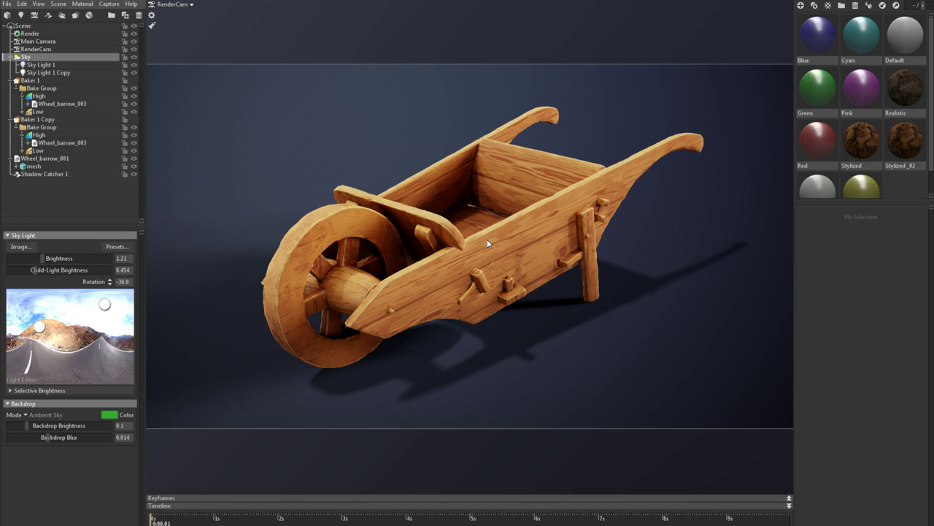
Step: Switch to Quixel Mixer and collapse the Cylinder, Rest_2D, Wheel_2D, Front_2D and Top_2D layer folders
{"action": "left_click_drag", "start_coordinate": [487, 238], "coordinate": [512, 257]}
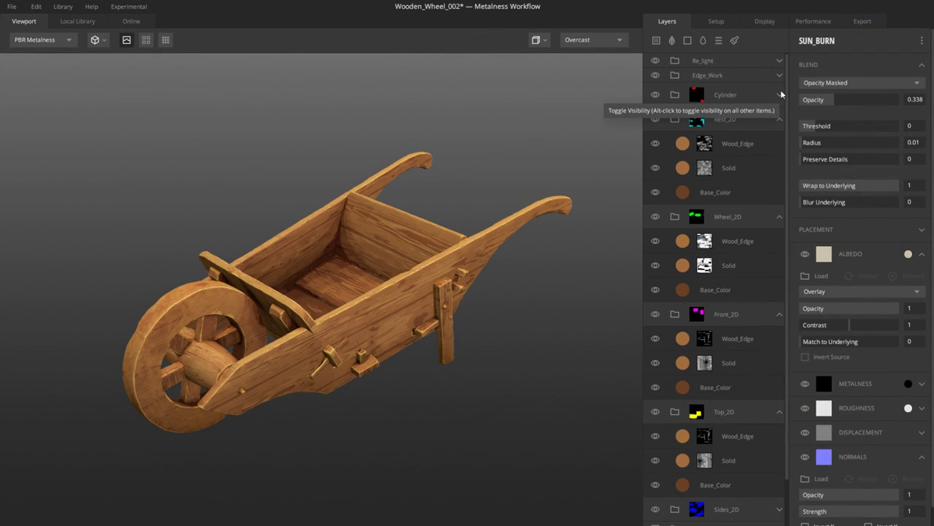
{"action": "left_click", "coordinate": [780, 94]}
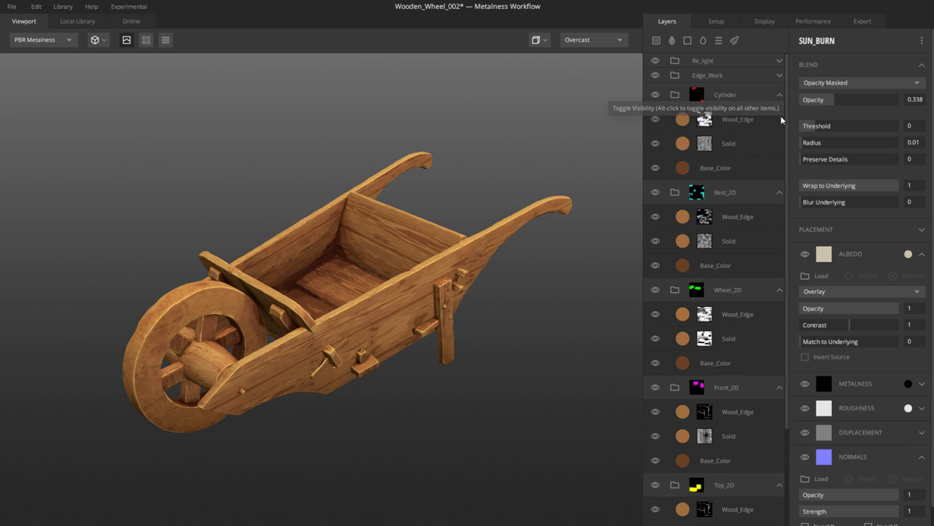
{"action": "left_click", "coordinate": [779, 94]}
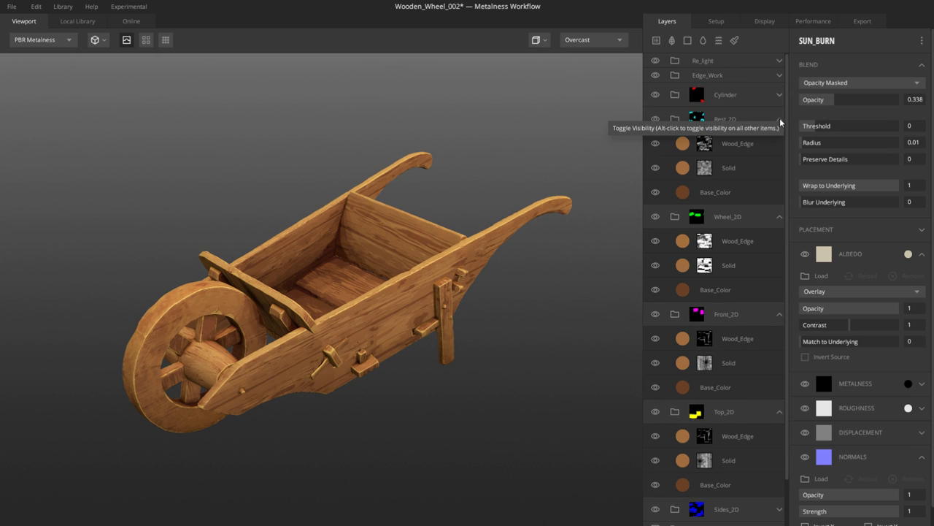
{"action": "left_click", "coordinate": [780, 119]}
{"action": "left_click", "coordinate": [780, 144]}
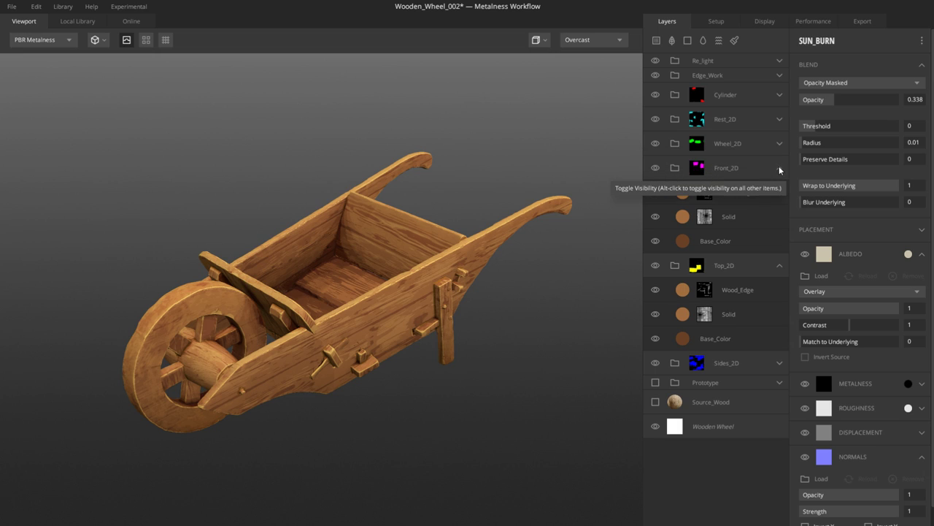
{"action": "left_click", "coordinate": [758, 192]}
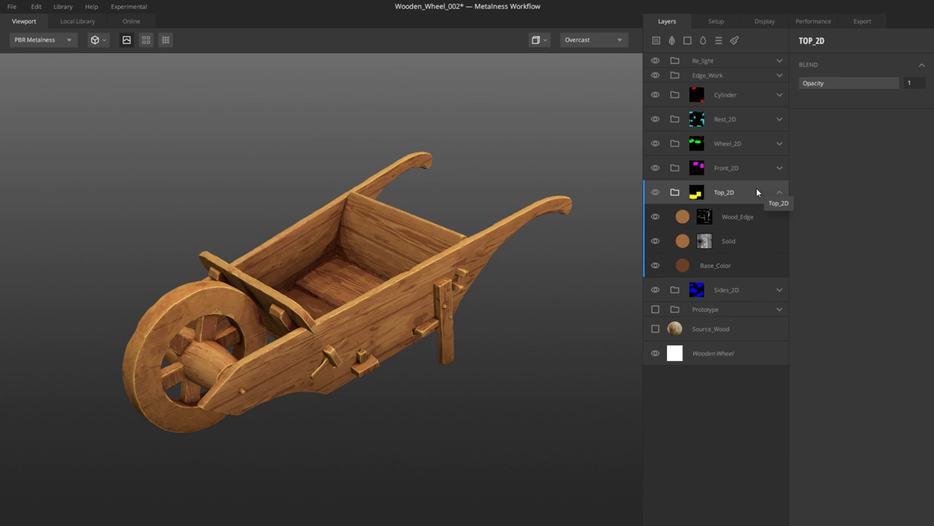
{"action": "left_click", "coordinate": [779, 191]}
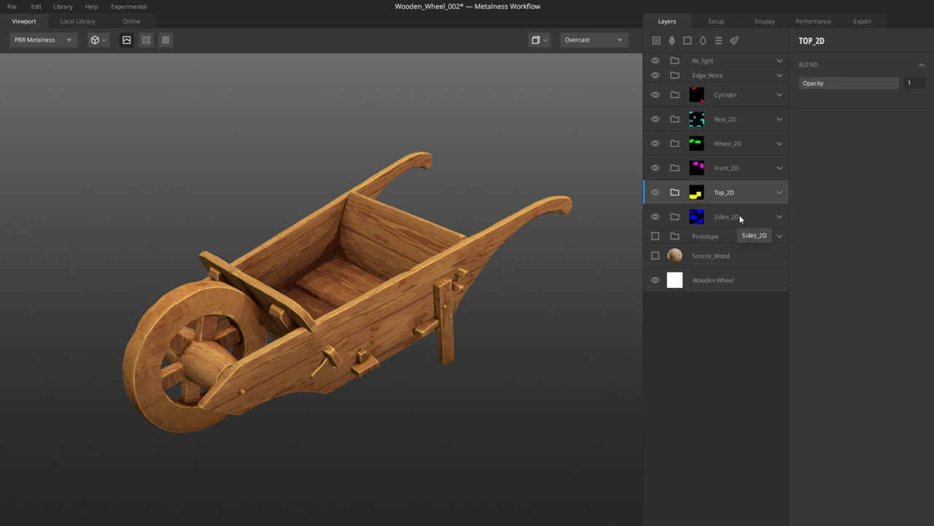
Step: Select the Prototype folder and inspect the textured wheelbarrow from lower angles
{"action": "left_click", "coordinate": [707, 236]}
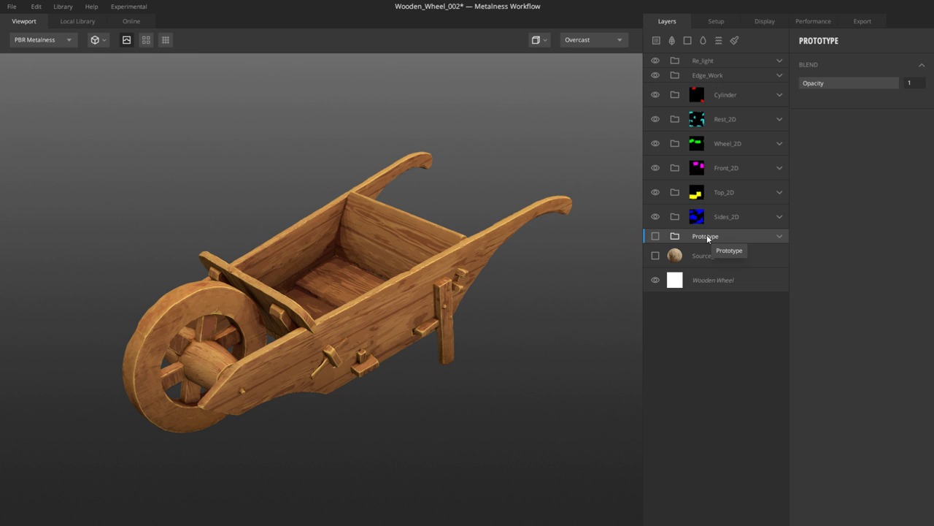
{"action": "left_click_drag", "start_coordinate": [482, 256], "coordinate": [394, 273]}
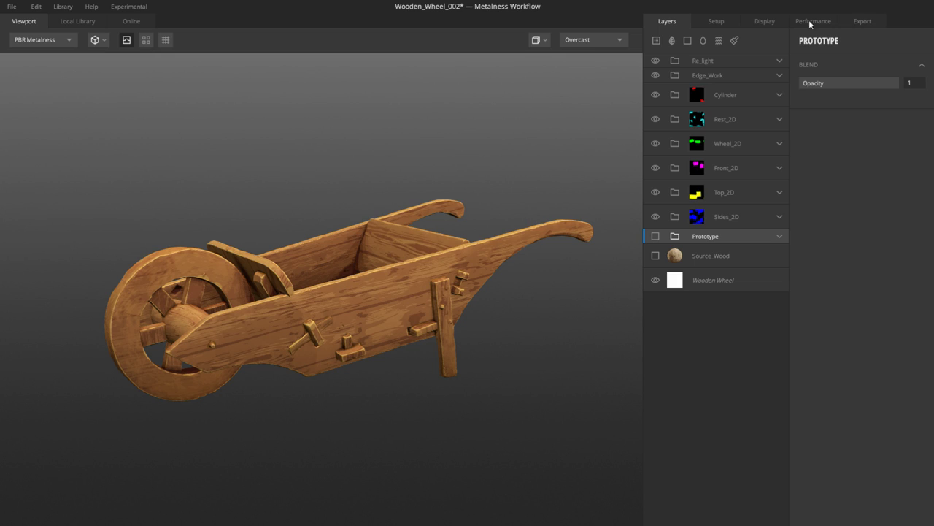
{"action": "left_click_drag", "start_coordinate": [432, 346], "coordinate": [395, 329]}
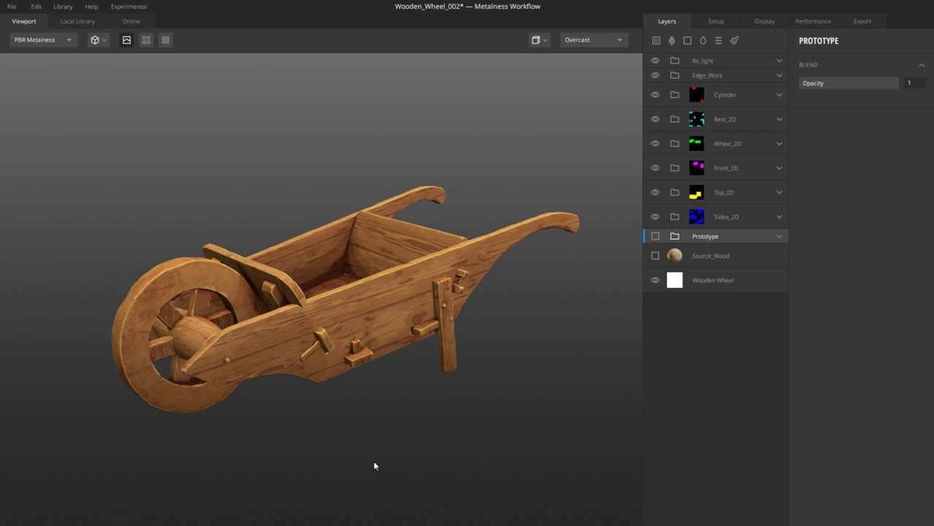
{"action": "left_click_drag", "start_coordinate": [358, 326], "coordinate": [360, 327]}
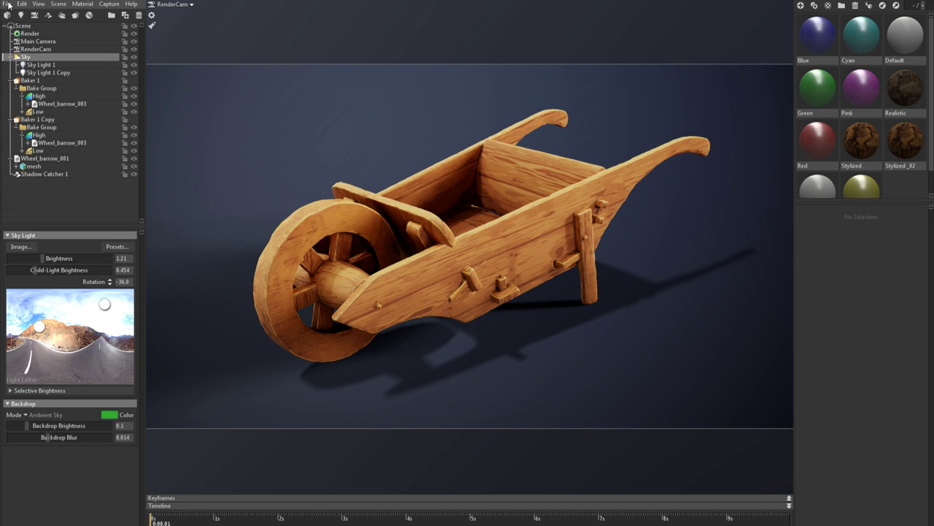
Step: In Marmoset Toolbag, open the recent scene Creature_002_baker.tbscene without browsing for the missing source files
{"action": "left_click", "coordinate": [9, 4]}
{"action": "mouse_move", "coordinate": [33, 32]}
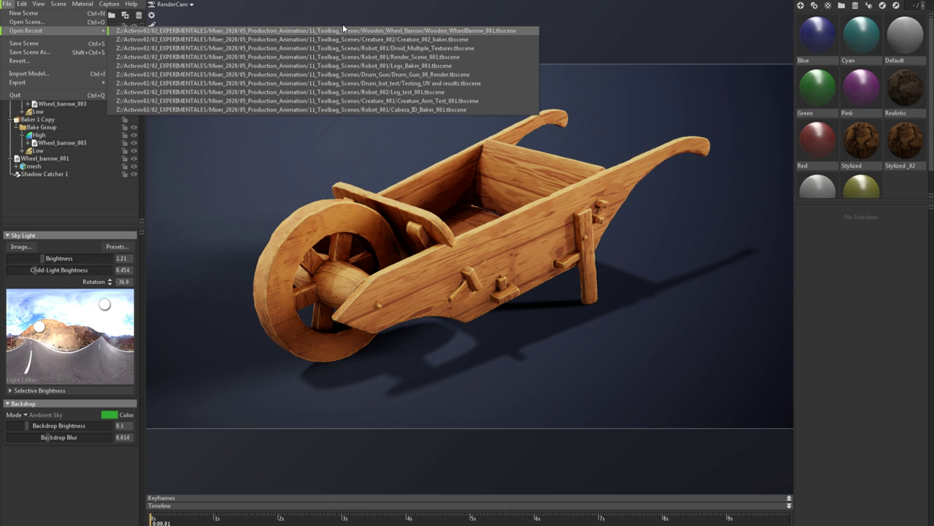
{"action": "left_click", "coordinate": [405, 41]}
{"action": "left_click", "coordinate": [486, 312]}
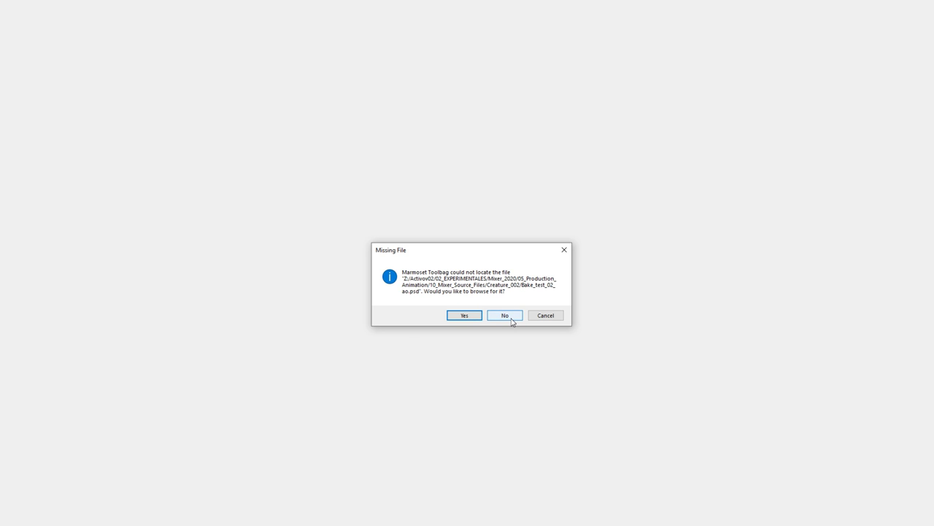
{"action": "left_click", "coordinate": [546, 316]}
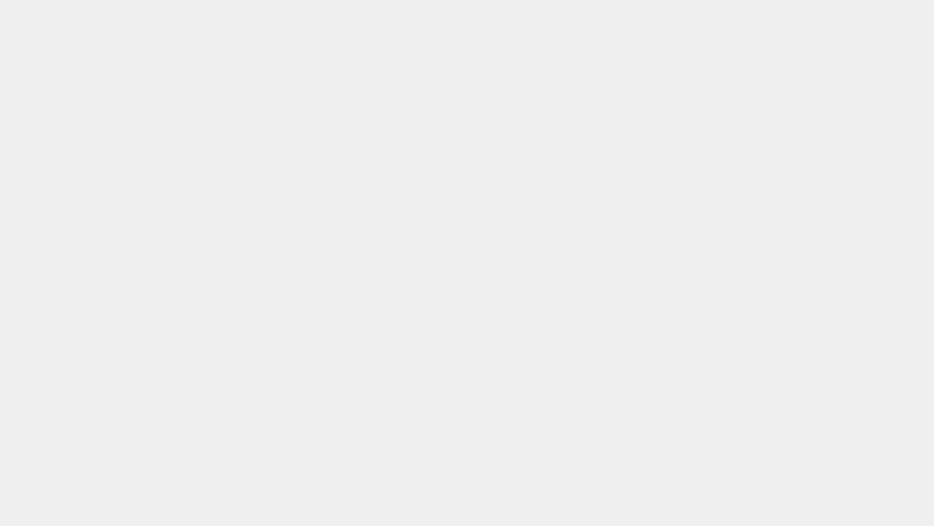
{"action": "mouse_move", "coordinate": [442, 524]}
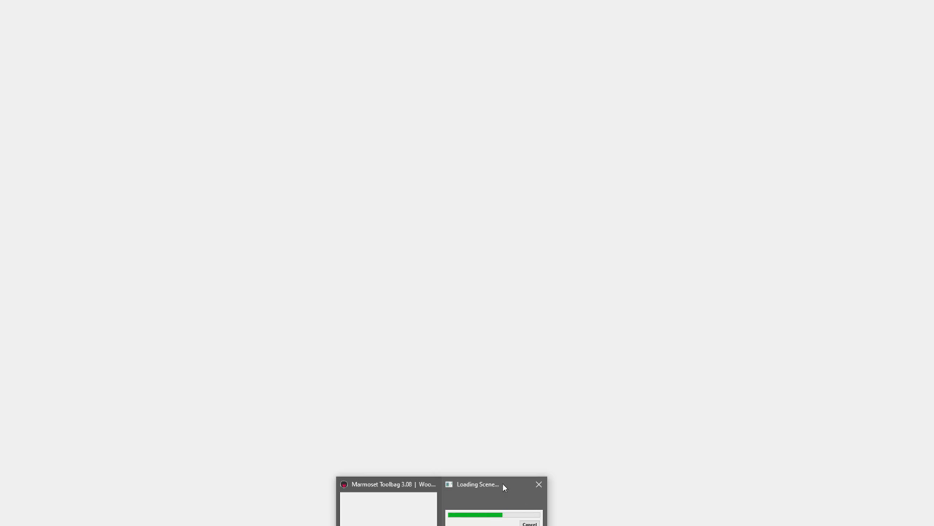
{"action": "left_click", "coordinate": [369, 490]}
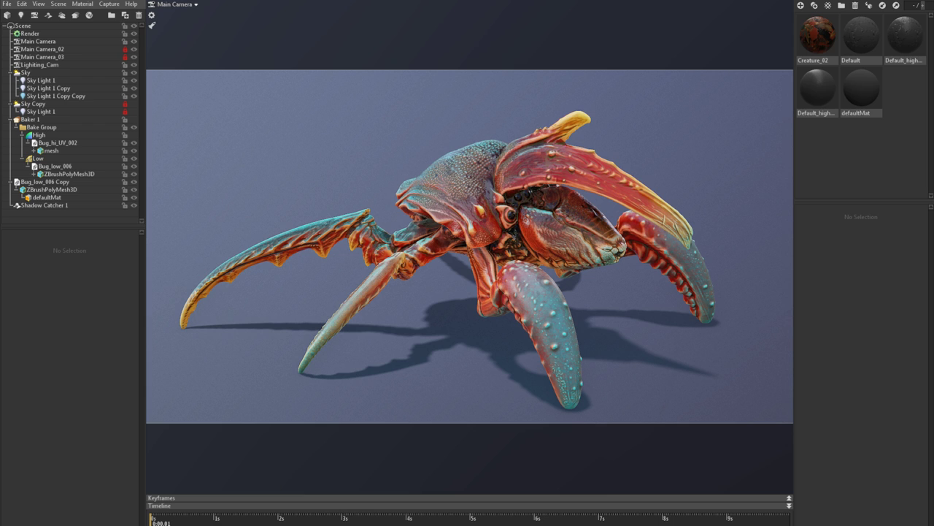
Step: Switch to the browser, look through the Alien bug IMM preview images on ArtStation, and close the product page
{"action": "left_click", "coordinate": [385, 492]}
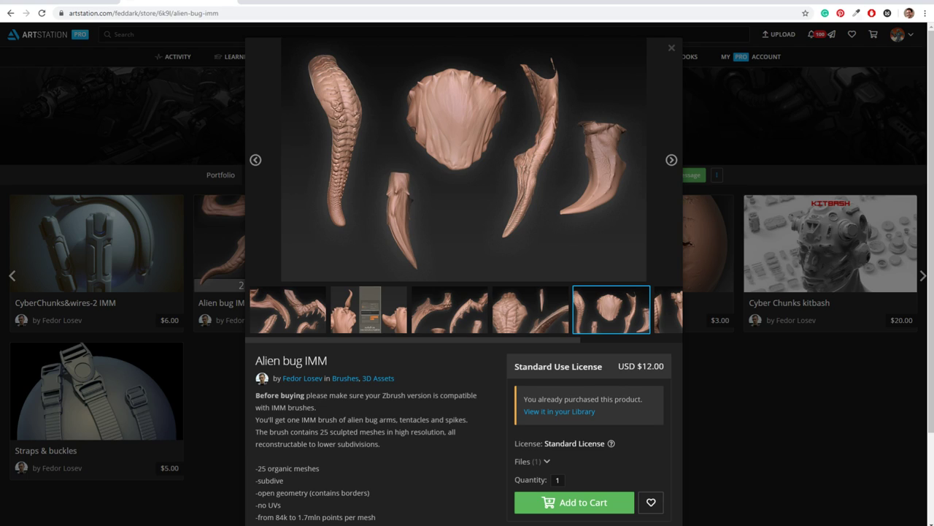
{"action": "left_click", "coordinate": [672, 160]}
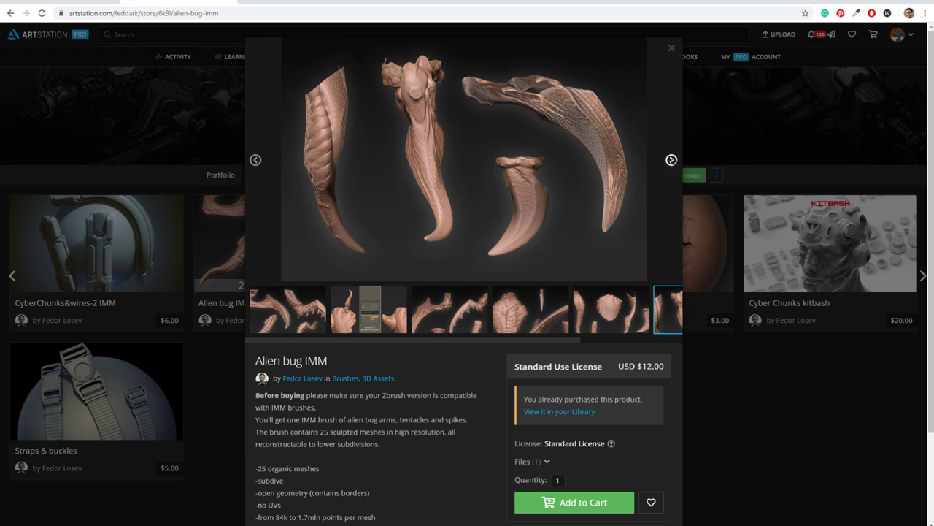
{"action": "left_click", "coordinate": [671, 159]}
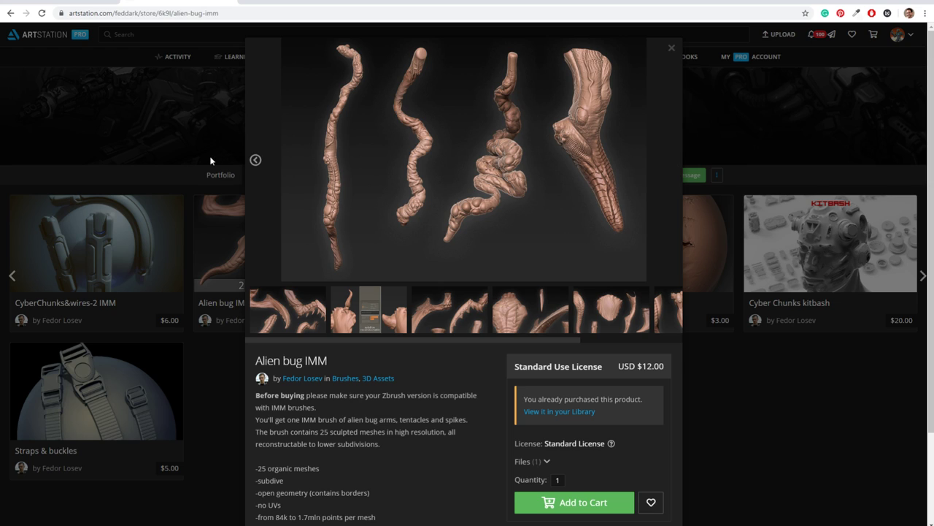
{"action": "left_click", "coordinate": [255, 160]}
{"action": "left_click", "coordinate": [256, 160]}
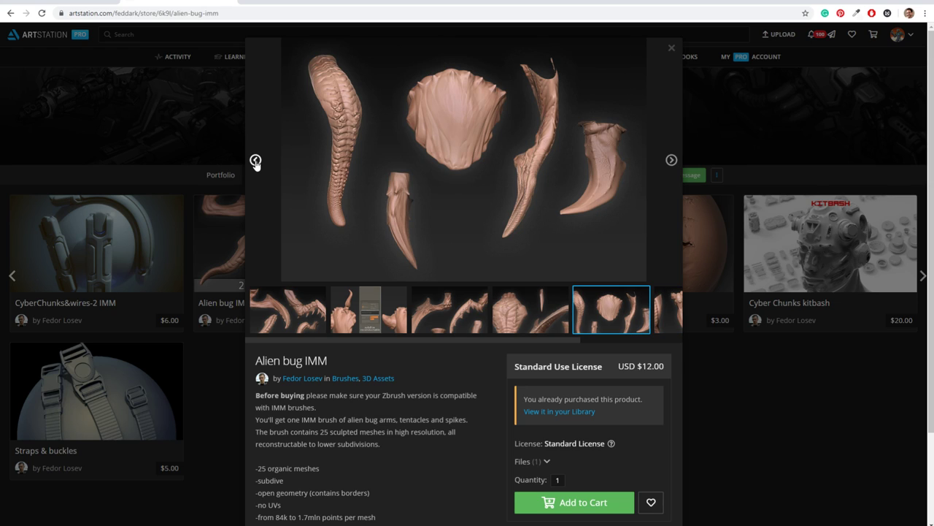
{"action": "left_click", "coordinate": [255, 160]}
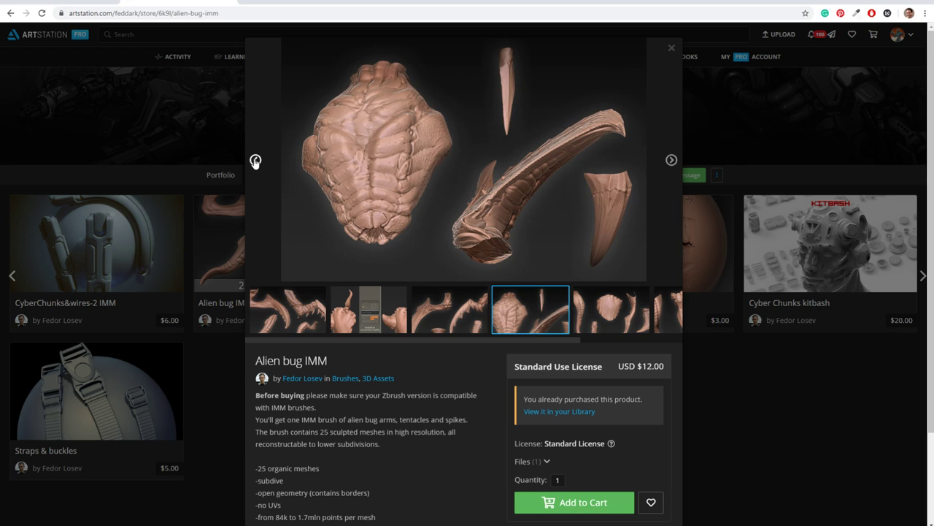
{"action": "left_click", "coordinate": [255, 160]}
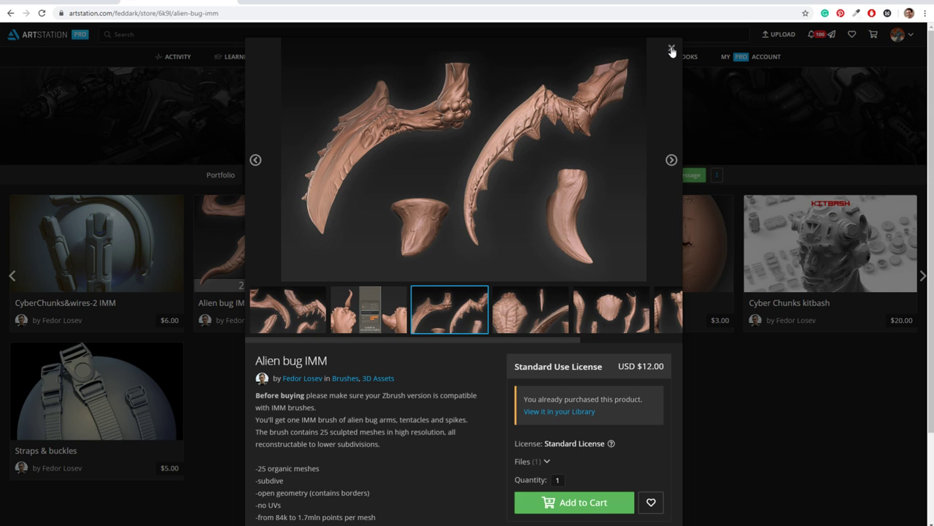
{"action": "left_click", "coordinate": [286, 322]}
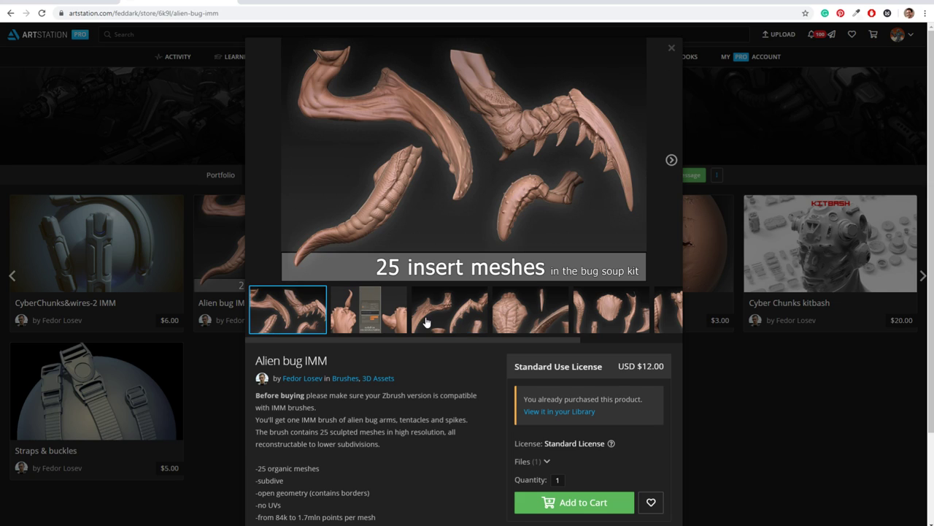
{"action": "left_click", "coordinate": [522, 325]}
{"action": "left_click", "coordinate": [608, 322]}
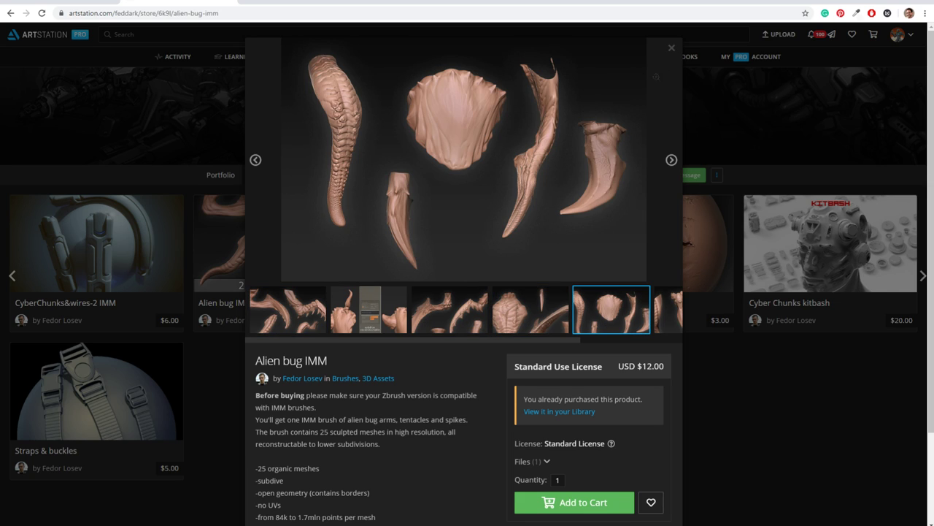
{"action": "left_click", "coordinate": [672, 48]}
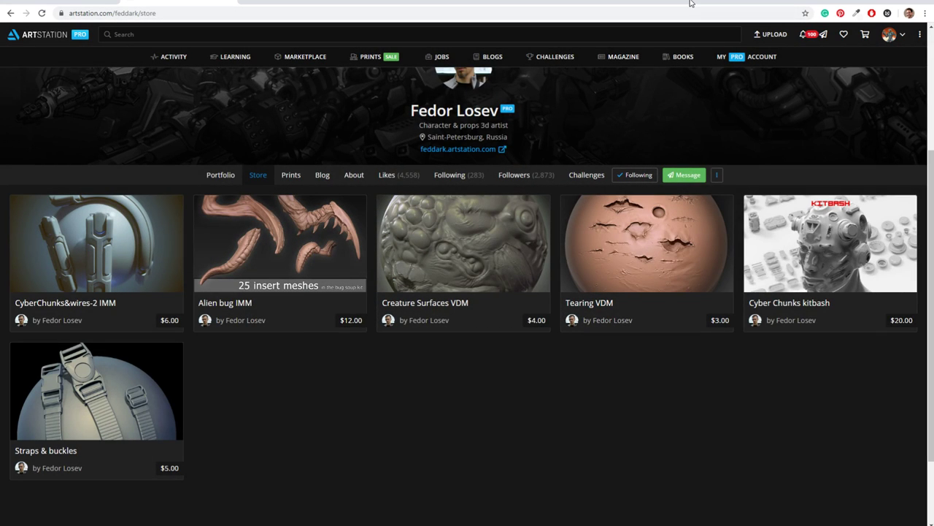
Step: Return to Quixel Mixer and open the Creature_004 mix from the 2020_BETA project without saving the wheelbarrow changes
{"action": "left_click", "coordinate": [514, 524]}
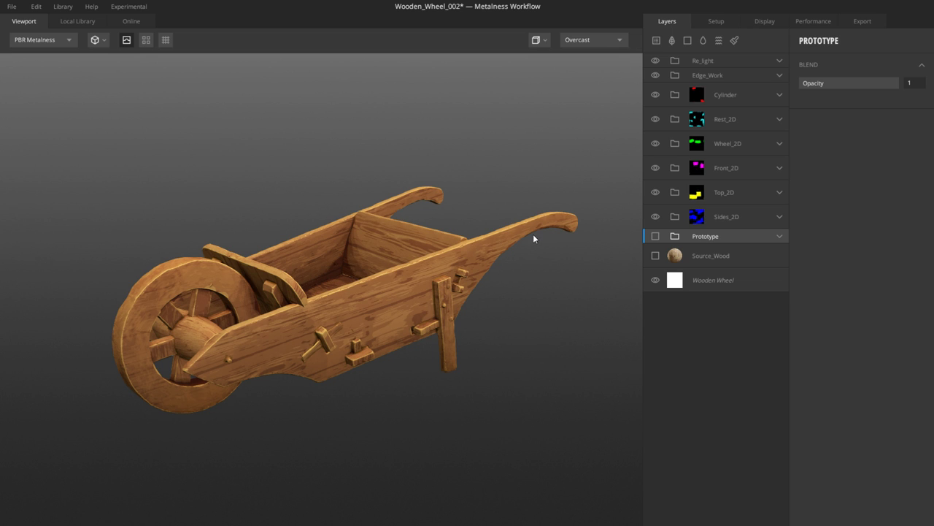
{"action": "left_click", "coordinate": [13, 8]}
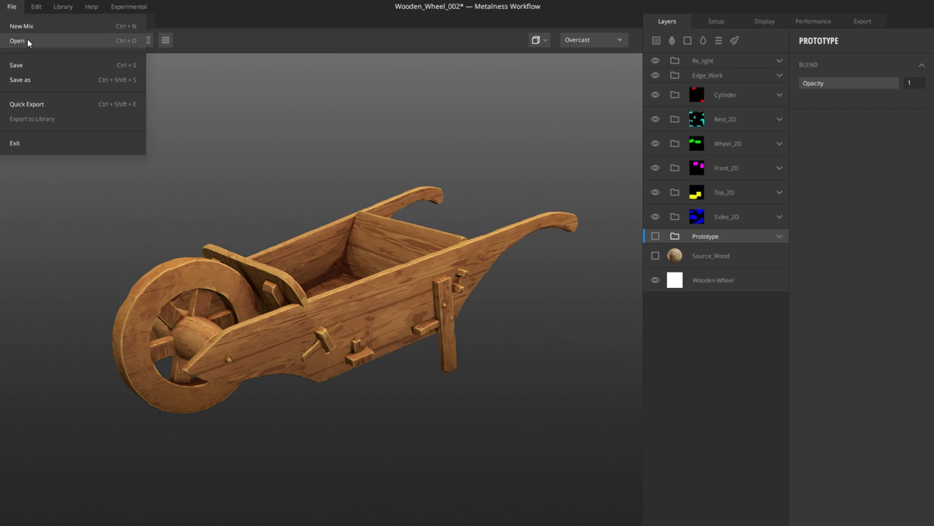
{"action": "left_click", "coordinate": [17, 41]}
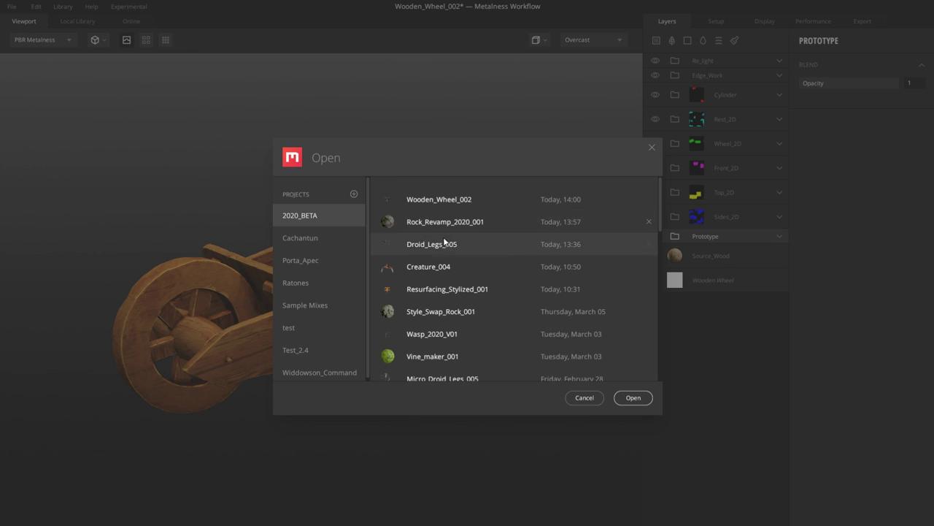
{"action": "left_click", "coordinate": [431, 268]}
{"action": "left_click", "coordinate": [634, 397]}
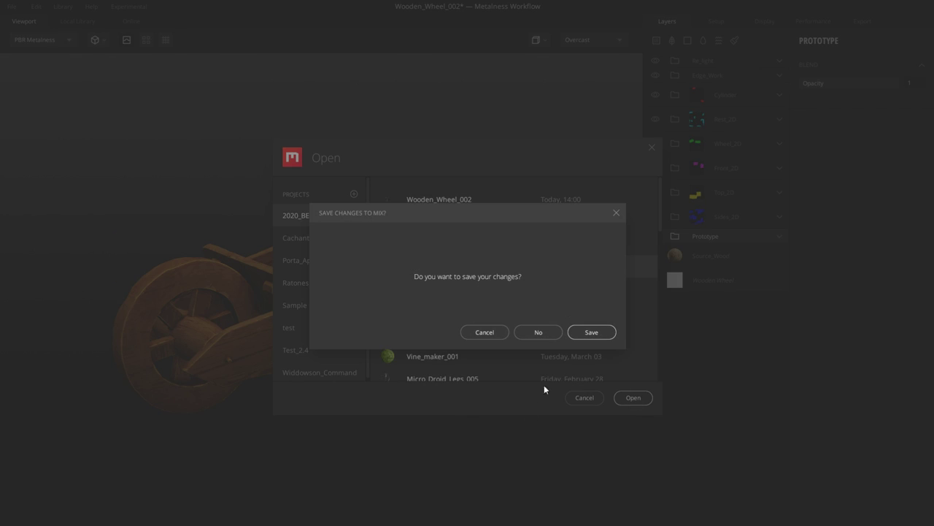
{"action": "left_click", "coordinate": [541, 334]}
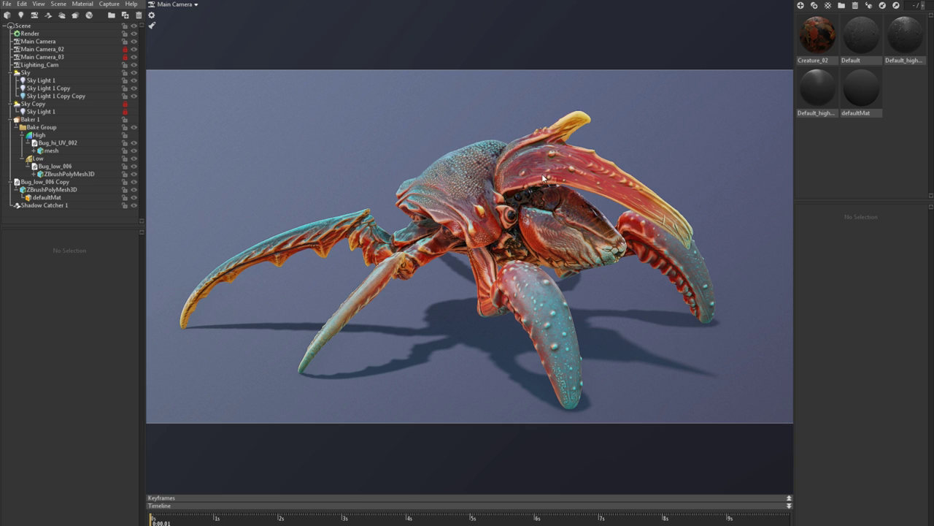
Step: In Marmoset Toolbag, show Baker 1, hide the textured ZBrushPolyMesh3D under Bug_low_006 Copy, and examine the untextured creature from several angles
{"action": "left_click_drag", "start_coordinate": [576, 194], "coordinate": [456, 196]}
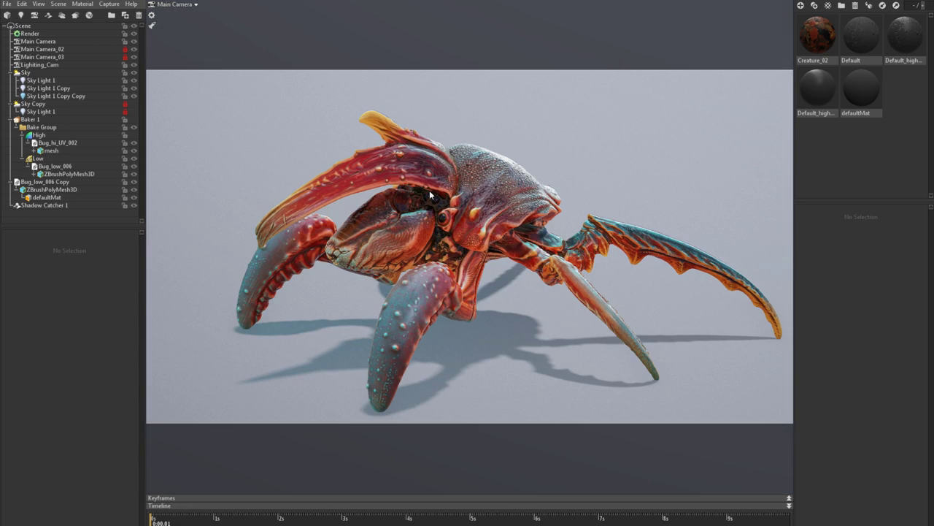
{"action": "left_click", "coordinate": [134, 121]}
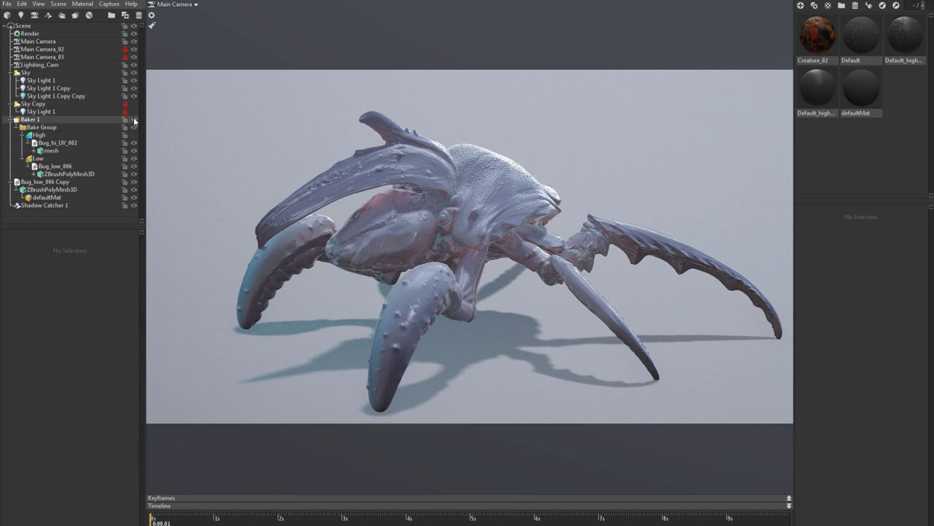
{"action": "left_click", "coordinate": [134, 190]}
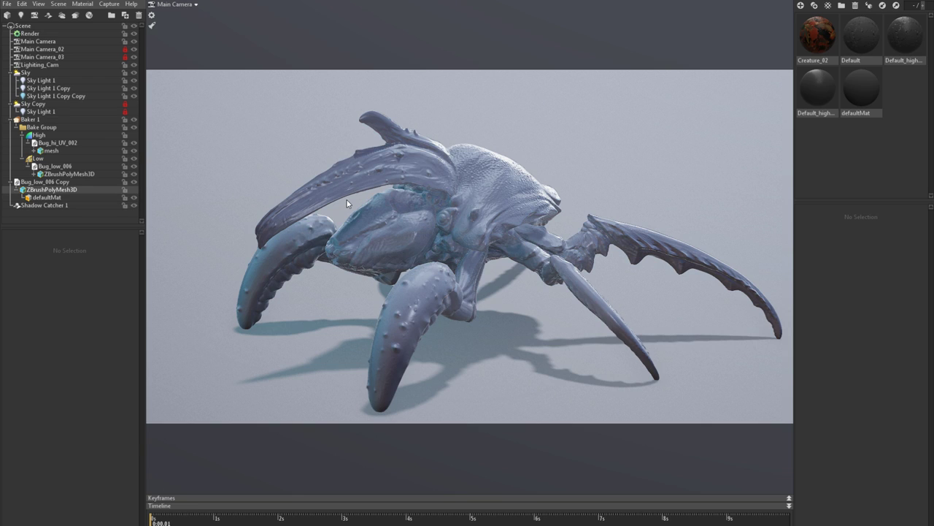
{"action": "left_click_drag", "start_coordinate": [346, 204], "coordinate": [488, 230]}
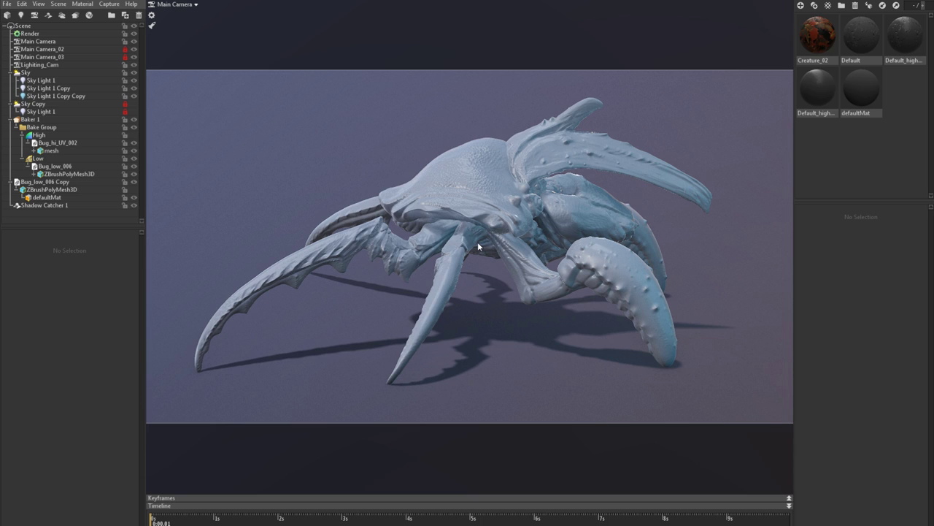
{"action": "left_click_drag", "start_coordinate": [478, 244], "coordinate": [526, 211]}
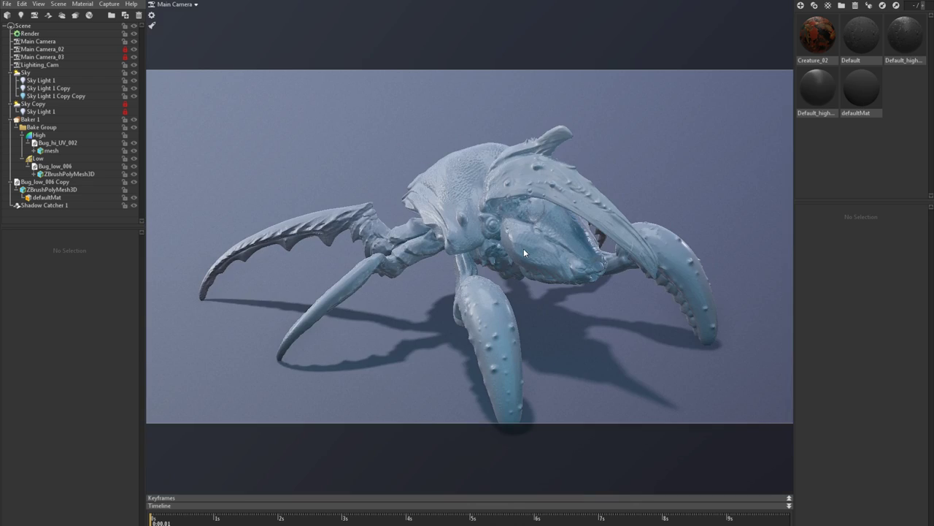
{"action": "mouse_move", "coordinate": [523, 253]}
{"action": "left_mouse_down"}
{"action": "mouse_move", "coordinate": [480, 229]}
{"action": "mouse_move", "coordinate": [490, 236]}
{"action": "left_mouse_up"}
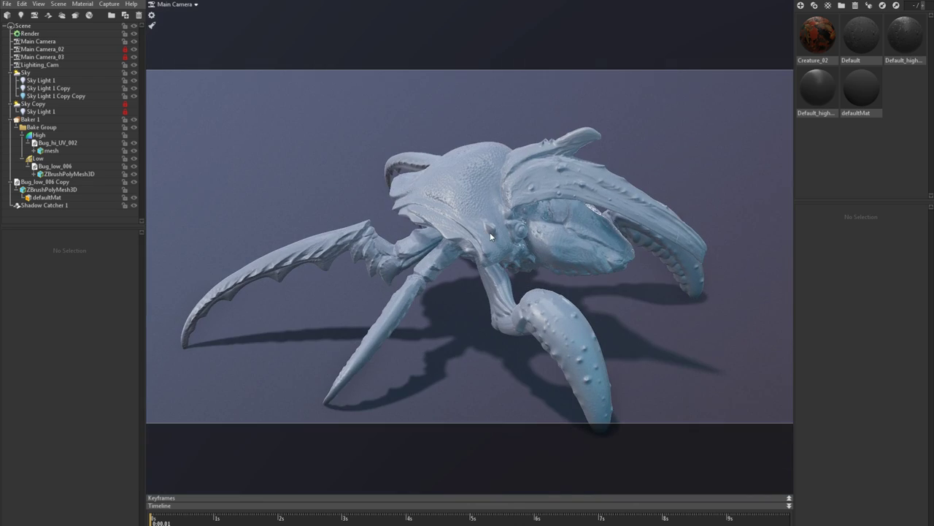
Step: Inspect the sculpted detail of the untextured creature's shell, legs and claws from both sides
{"action": "middle_click_drag", "start_coordinate": [491, 236], "coordinate": [463, 196]}
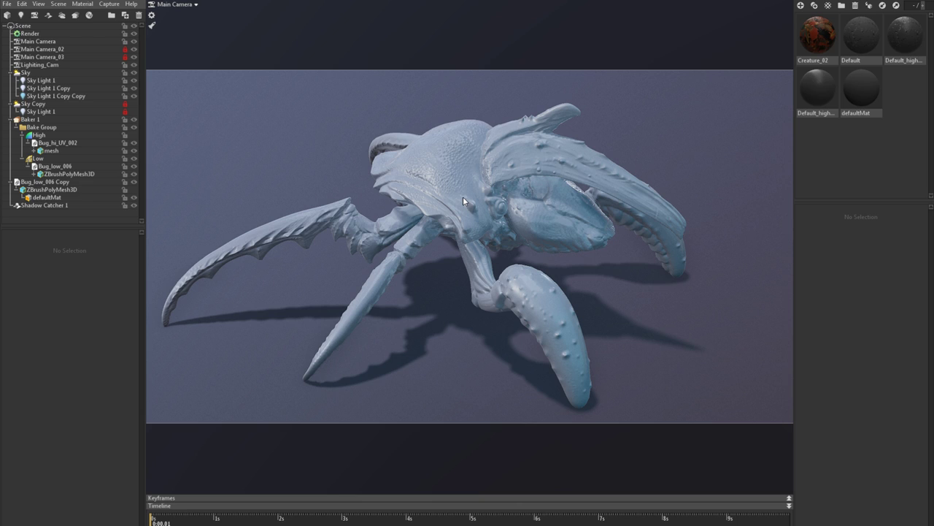
{"action": "mouse_move", "coordinate": [463, 197]}
{"action": "left_mouse_down"}
{"action": "mouse_move", "coordinate": [514, 195]}
{"action": "mouse_move", "coordinate": [468, 196]}
{"action": "left_mouse_up"}
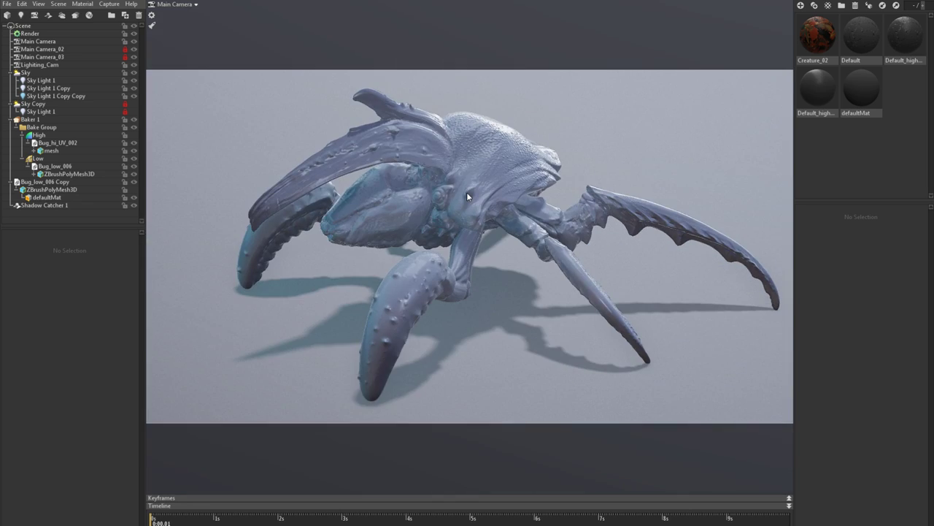
{"action": "mouse_move", "coordinate": [467, 192]}
{"action": "left_mouse_down", "text": "alt"}
{"action": "mouse_move", "coordinate": [460, 185]}
{"action": "mouse_move", "coordinate": [473, 182]}
{"action": "mouse_move", "coordinate": [428, 192]}
{"action": "mouse_move", "coordinate": [482, 185]}
{"action": "left_mouse_up", "text": "alt"}
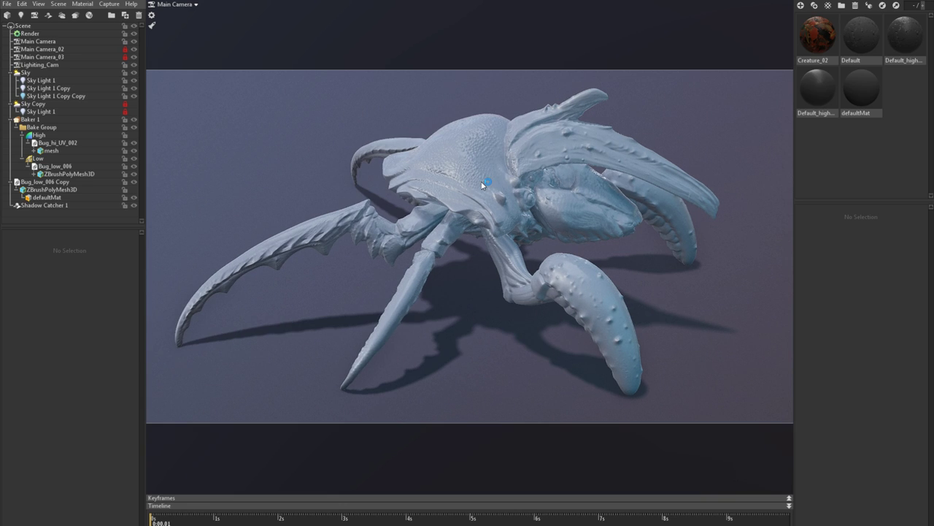
{"action": "left_click_drag", "start_coordinate": [482, 185], "coordinate": [484, 187]}
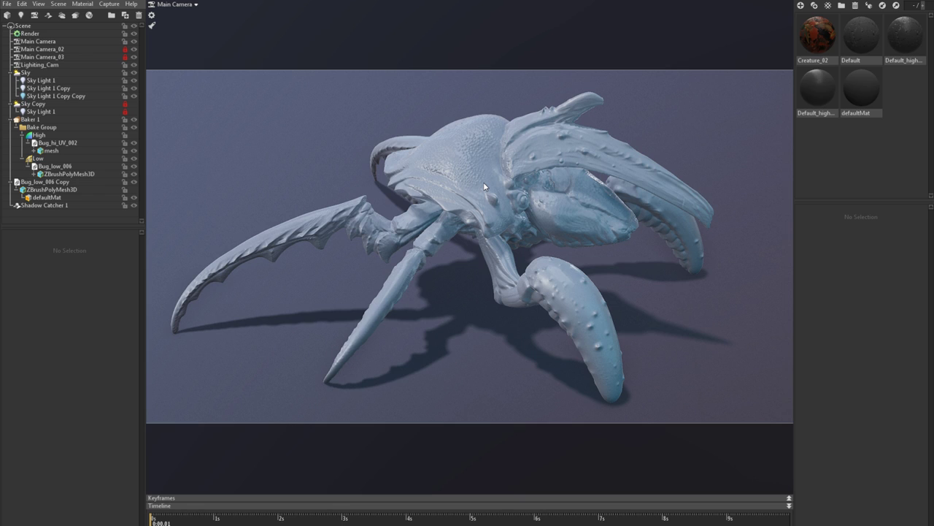
{"action": "mouse_move", "coordinate": [483, 182]}
{"action": "left_mouse_down"}
{"action": "mouse_move", "coordinate": [489, 197]}
{"action": "mouse_move", "coordinate": [479, 175]}
{"action": "mouse_move", "coordinate": [510, 200]}
{"action": "mouse_move", "coordinate": [488, 185]}
{"action": "left_mouse_up"}
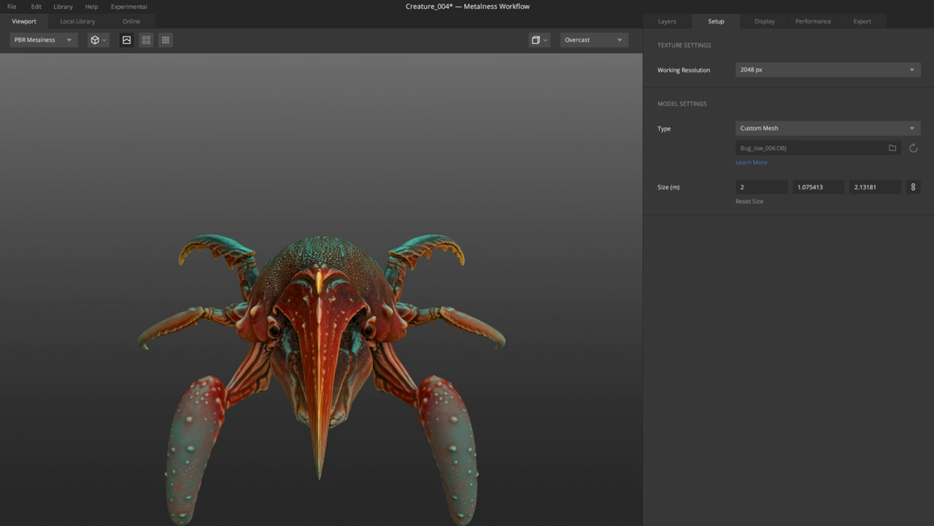
Step: Switch to Quixel Mixer and change the viewport's environment lighting to Pisa for the Creature_004 mix
{"action": "left_click_drag", "start_coordinate": [419, 408], "coordinate": [344, 314]}
{"action": "left_click", "coordinate": [576, 40]}
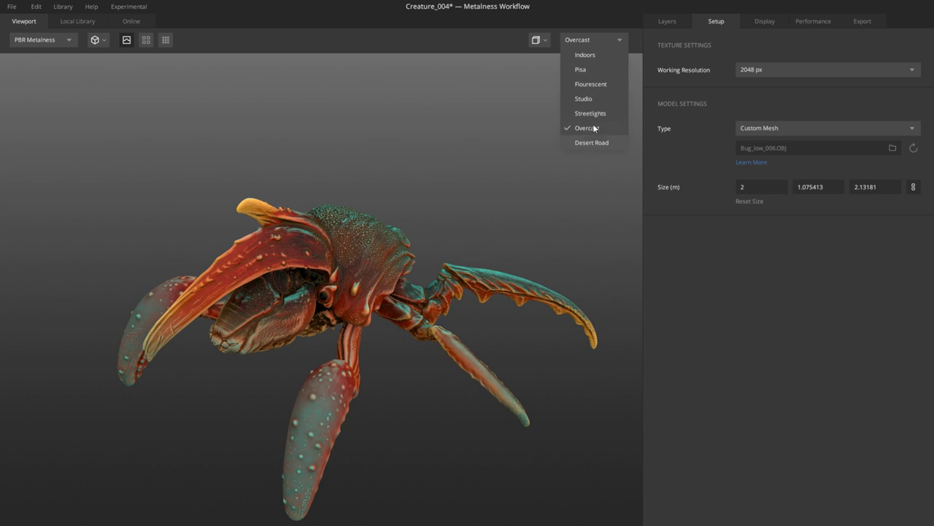
{"action": "left_click", "coordinate": [584, 72]}
{"action": "left_click_drag", "start_coordinate": [367, 277], "coordinate": [352, 236]}
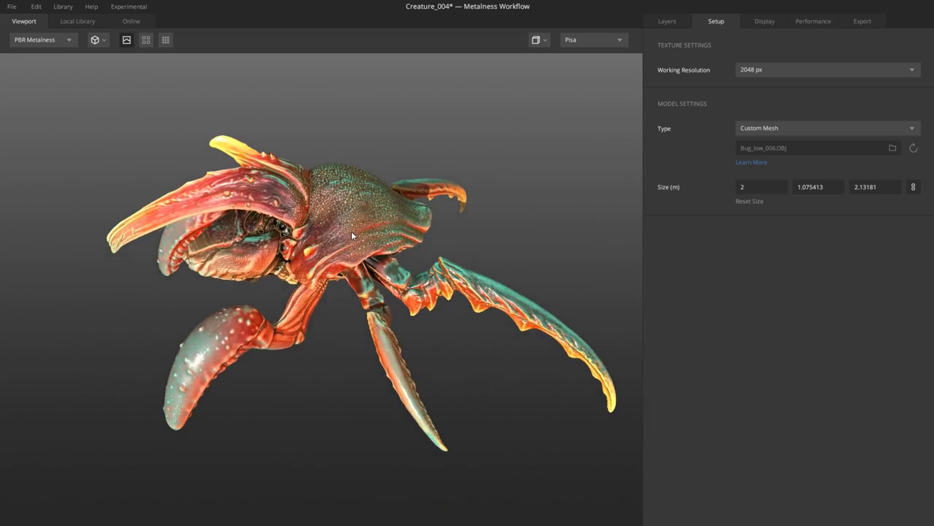
Step: Preview the mix on a flat plane and examine the creature's texture layout up close and as a whole
{"action": "key", "text": "p"}
{"action": "left_click_drag", "start_coordinate": [375, 303], "coordinate": [379, 379]}
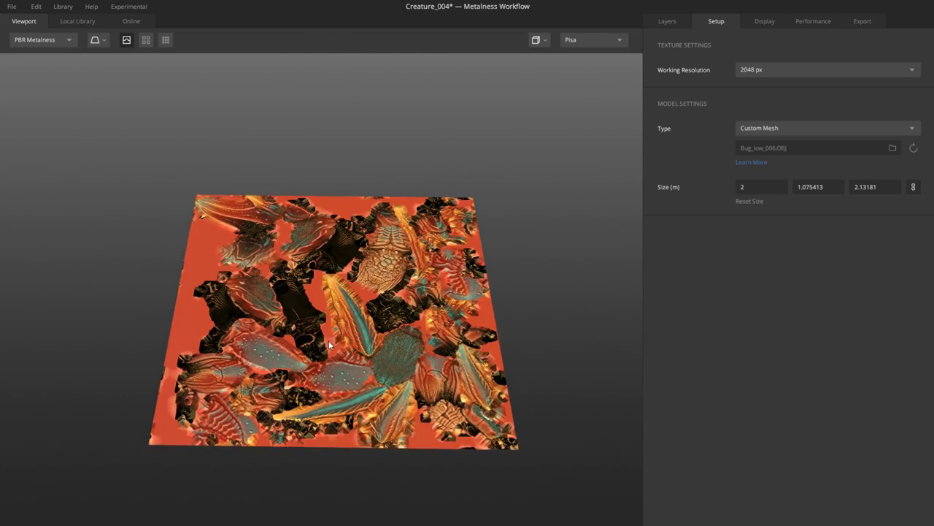
{"action": "scroll", "coordinate": [379, 378], "scroll_direction": "up", "scroll_amount": 4}
{"action": "middle_click_drag", "start_coordinate": [379, 378], "coordinate": [386, 329]}
{"action": "left_click_drag", "start_coordinate": [385, 329], "coordinate": [372, 371]}
{"action": "middle_click_drag", "start_coordinate": [354, 325], "coordinate": [350, 344]}
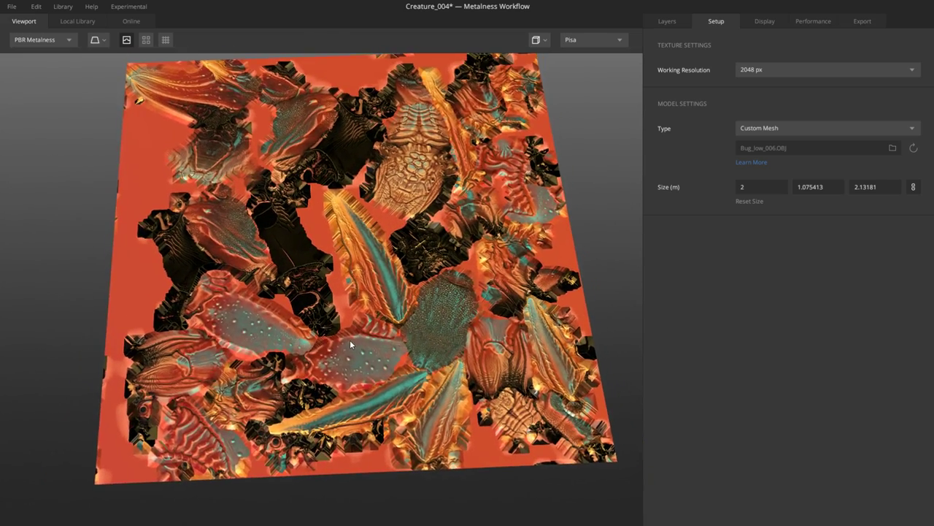
{"action": "right_click_drag", "start_coordinate": [351, 344], "coordinate": [487, 396]}
{"action": "middle_click_drag", "start_coordinate": [432, 349], "coordinate": [429, 375]}
{"action": "middle_click_drag", "start_coordinate": [322, 340], "coordinate": [348, 325]}
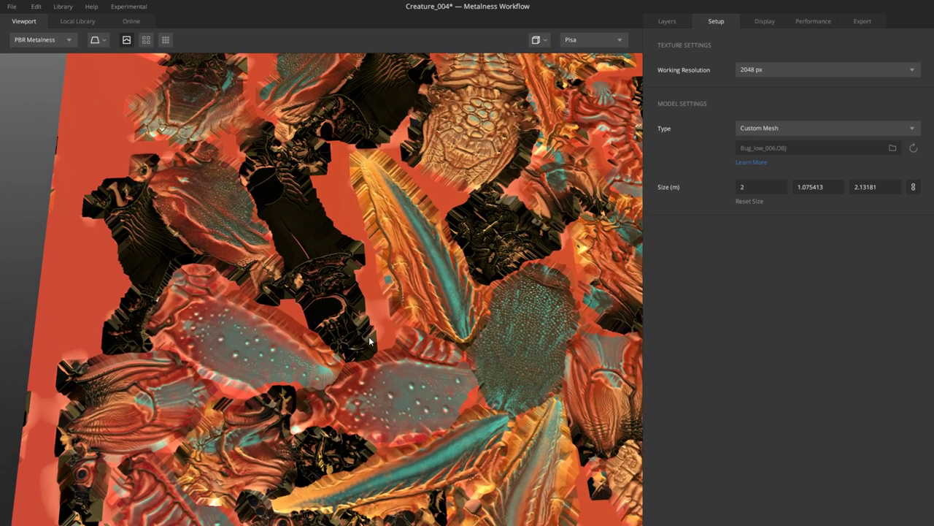
{"action": "right_click_drag", "start_coordinate": [348, 325], "coordinate": [282, 296]}
{"action": "left_click_drag", "start_coordinate": [351, 311], "coordinate": [371, 289]}
{"action": "right_click_drag", "start_coordinate": [338, 333], "coordinate": [380, 337]}
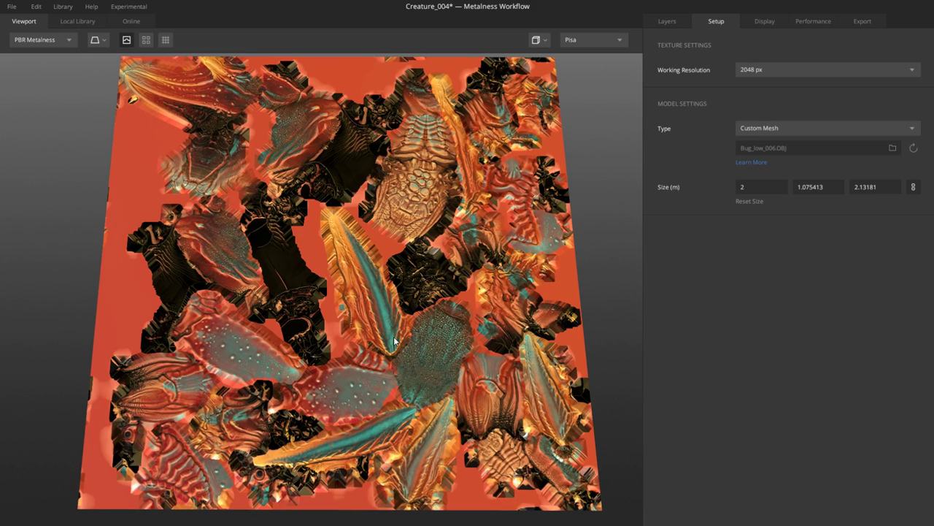
{"action": "left_click_drag", "start_coordinate": [396, 352], "coordinate": [330, 329]}
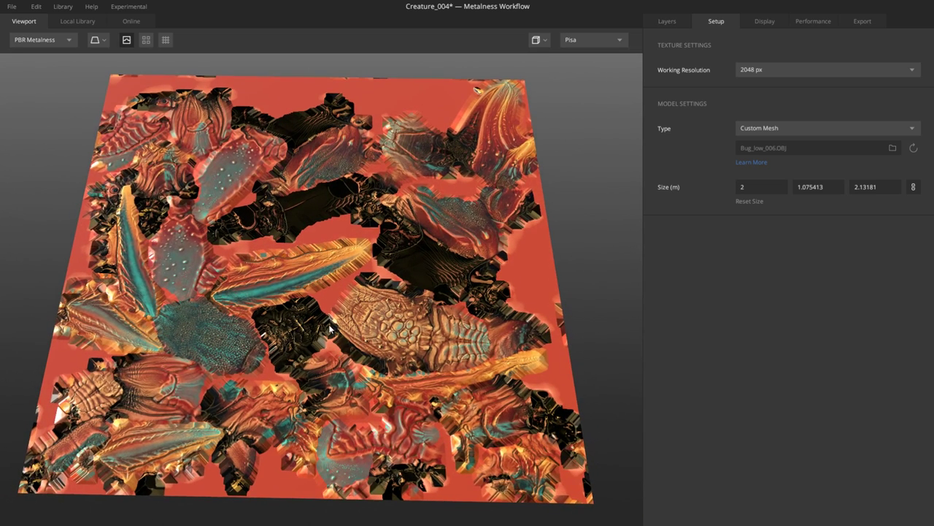
Step: Return the preview to the custom mesh and examine the textured creature from several angles
{"action": "key", "text": "1"}
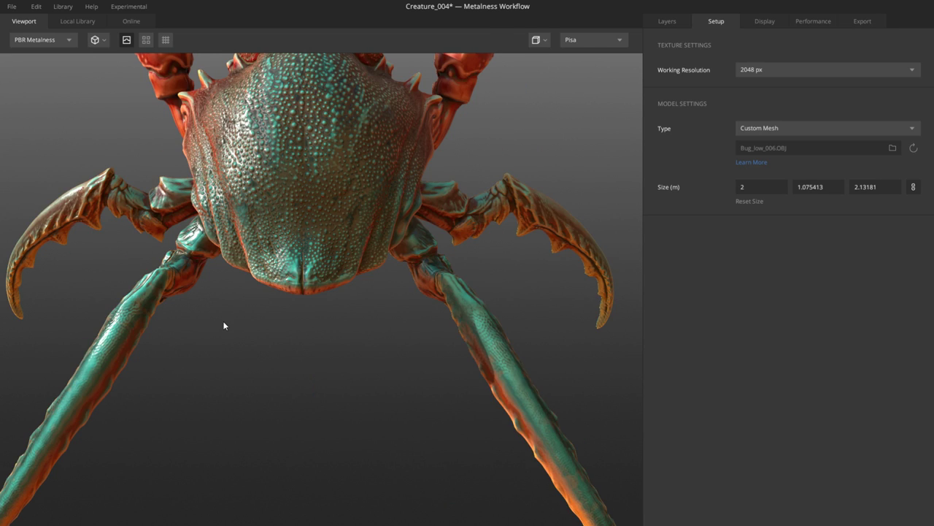
{"action": "left_click_drag", "start_coordinate": [223, 323], "coordinate": [395, 239]}
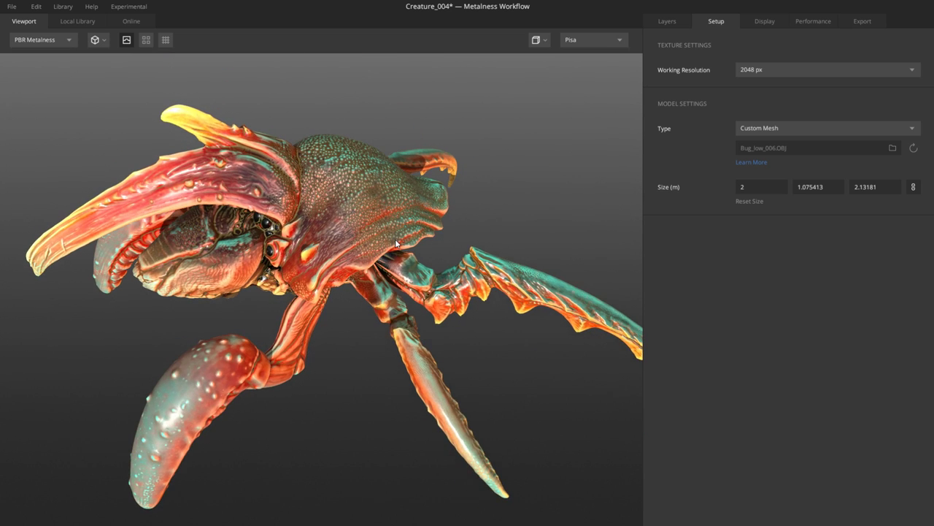
{"action": "right_click_drag", "start_coordinate": [364, 232], "coordinate": [327, 200]}
{"action": "middle_click_drag", "start_coordinate": [339, 253], "coordinate": [333, 263]}
{"action": "mouse_move", "coordinate": [332, 262]}
{"action": "left_mouse_down"}
{"action": "mouse_move", "coordinate": [377, 278]}
{"action": "mouse_move", "coordinate": [377, 258]}
{"action": "mouse_move", "coordinate": [374, 282]}
{"action": "mouse_move", "coordinate": [339, 229]}
{"action": "mouse_move", "coordinate": [337, 248]}
{"action": "left_mouse_up"}
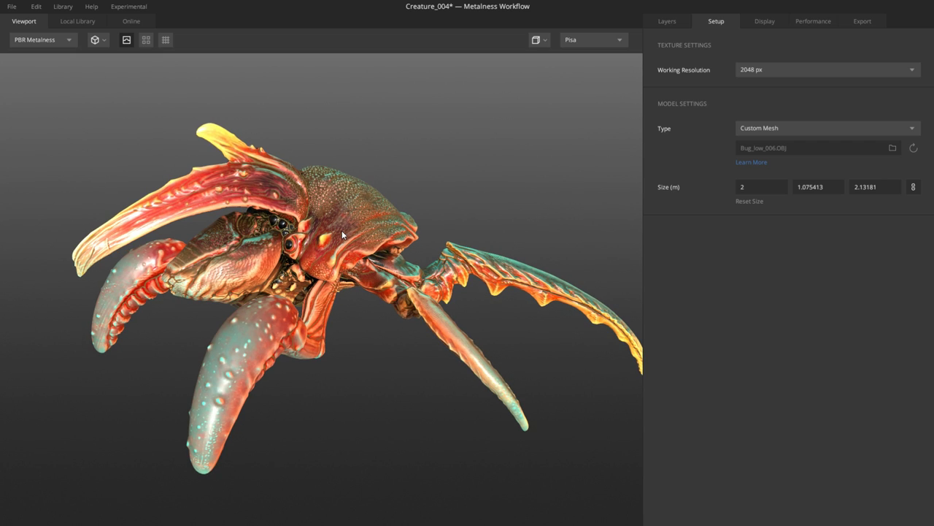
{"action": "mouse_move", "coordinate": [342, 235]}
{"action": "left_mouse_down"}
{"action": "mouse_move", "coordinate": [311, 238]}
{"action": "mouse_move", "coordinate": [343, 232]}
{"action": "left_mouse_up"}
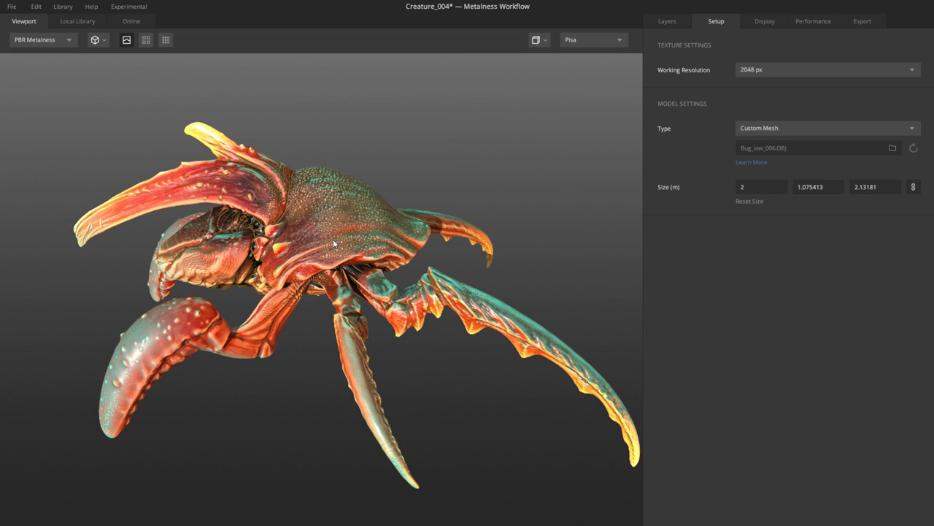
{"action": "left_click_drag", "start_coordinate": [336, 244], "coordinate": [414, 251]}
{"action": "left_click_drag", "start_coordinate": [338, 239], "coordinate": [356, 240]}
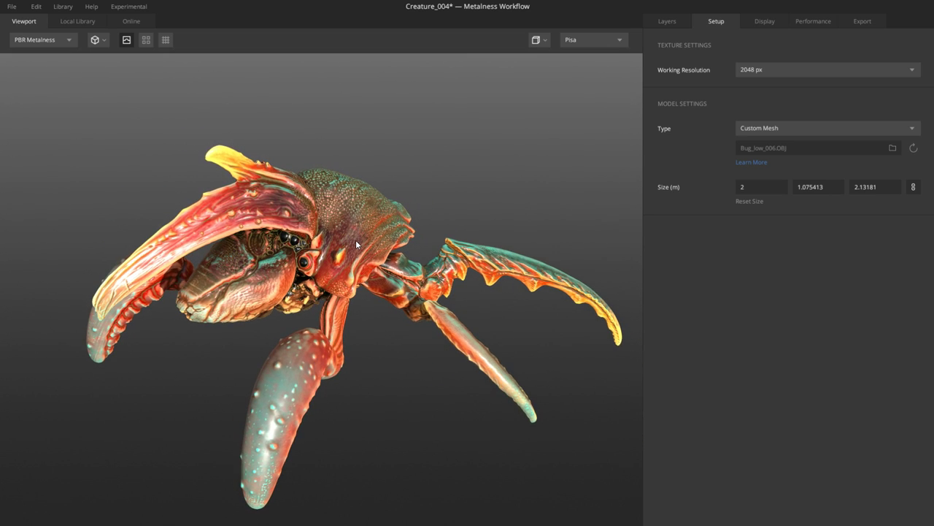
Step: Show the mix's layer stack with the BaseLayer map settings and view the creature beside it
{"action": "left_click", "coordinate": [666, 22]}
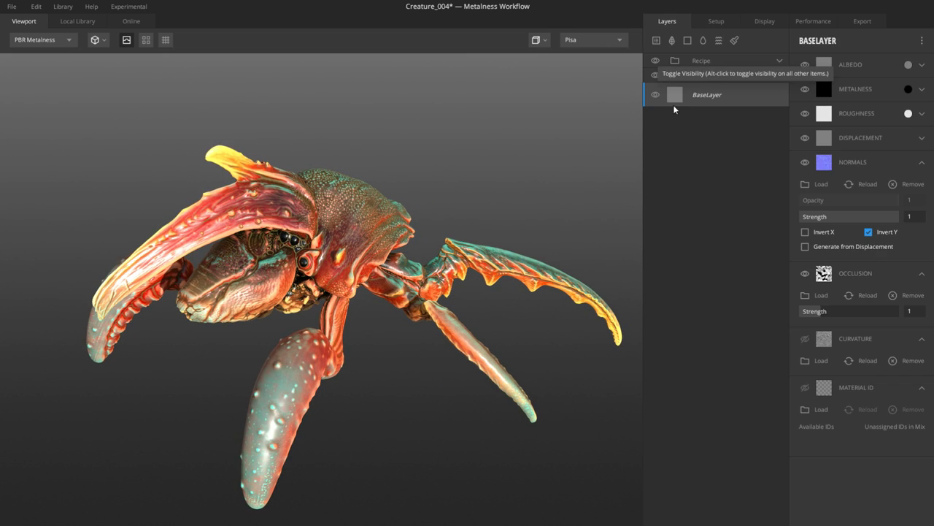
{"action": "left_click_drag", "start_coordinate": [432, 194], "coordinate": [366, 228]}
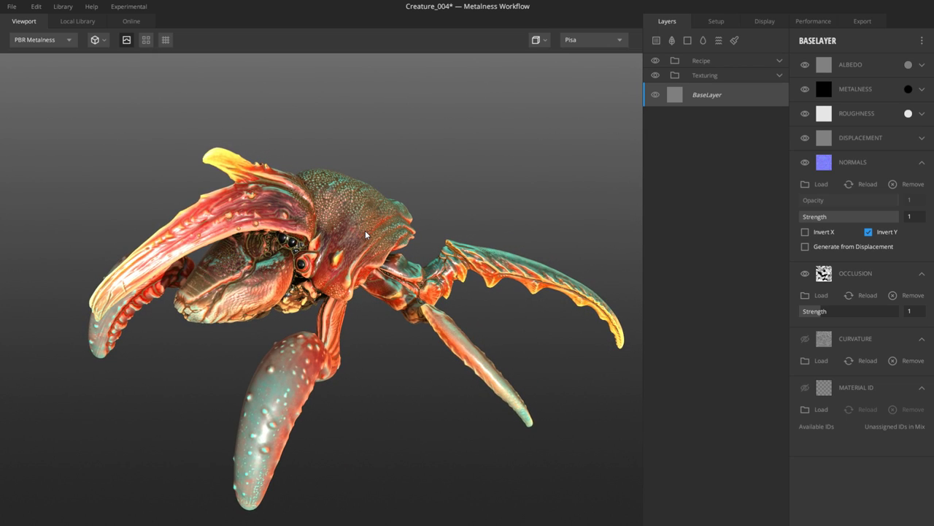
{"action": "left_click_drag", "start_coordinate": [375, 230], "coordinate": [360, 246]}
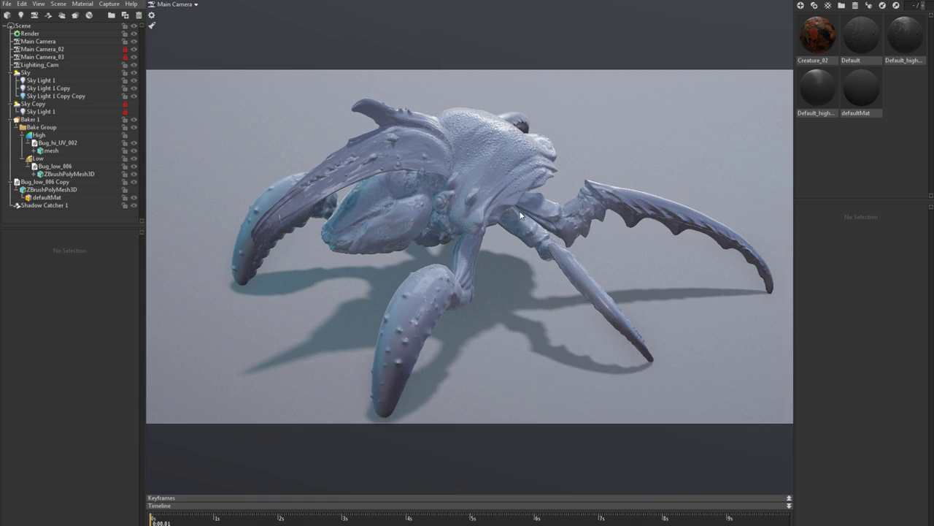
Step: In Marmoset Toolbag, select Baker 1 and preview its Curvature and Ambient Occlusion maps on the creature
{"action": "left_click_drag", "start_coordinate": [475, 219], "coordinate": [461, 183]}
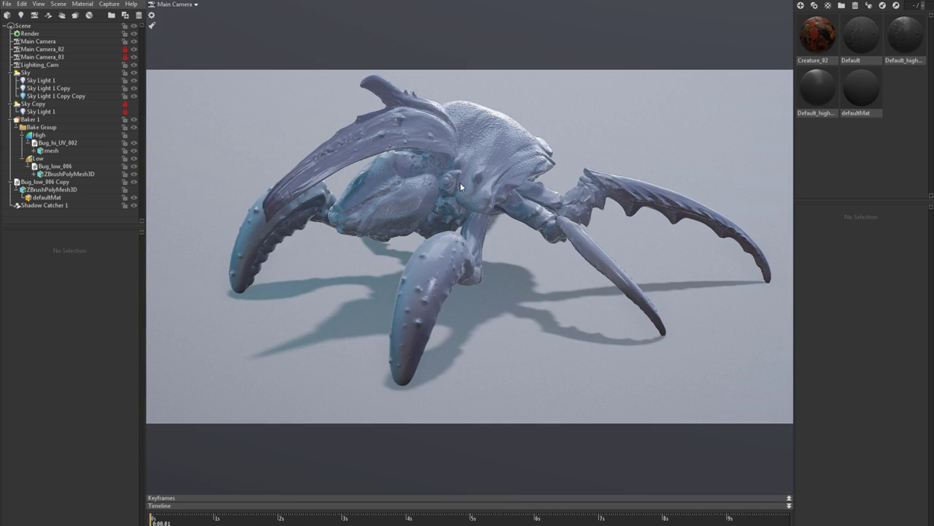
{"action": "left_click", "coordinate": [31, 119]}
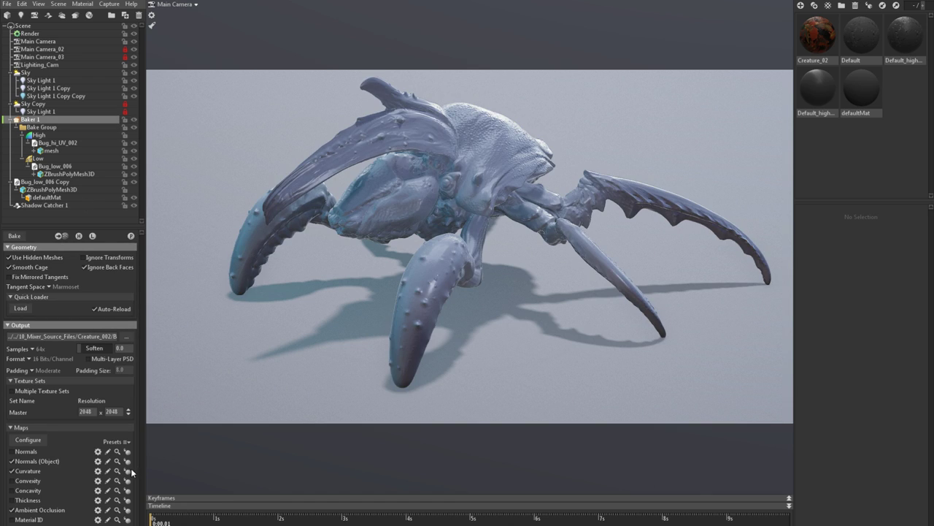
{"action": "left_click", "coordinate": [127, 471]}
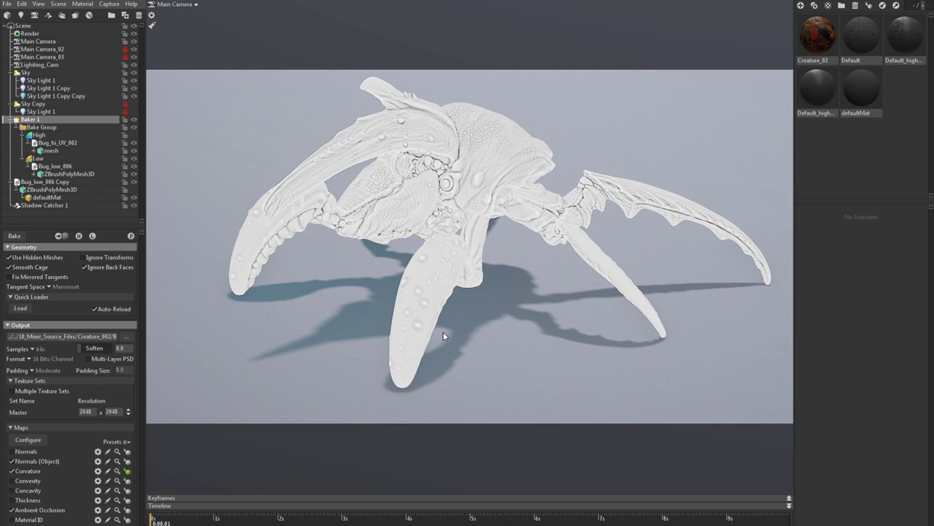
{"action": "left_click_drag", "start_coordinate": [463, 304], "coordinate": [380, 325]}
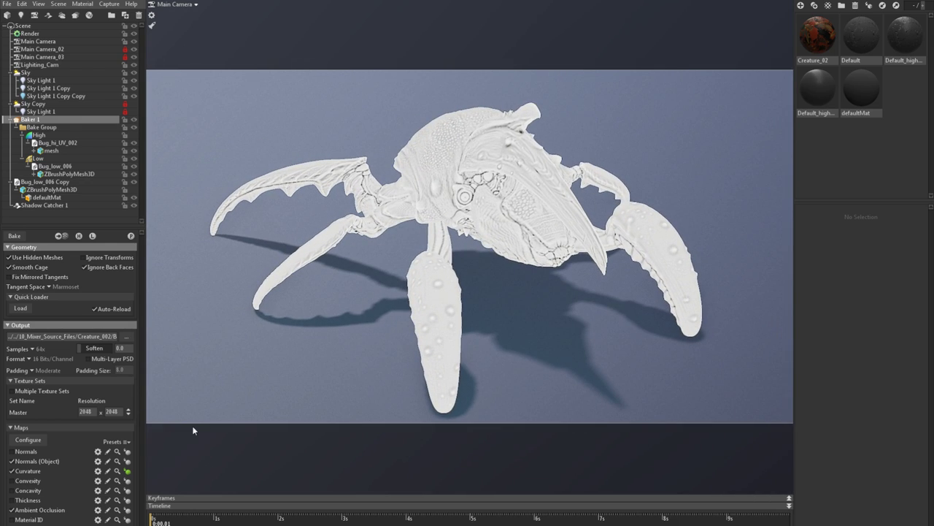
{"action": "left_click", "coordinate": [128, 511]}
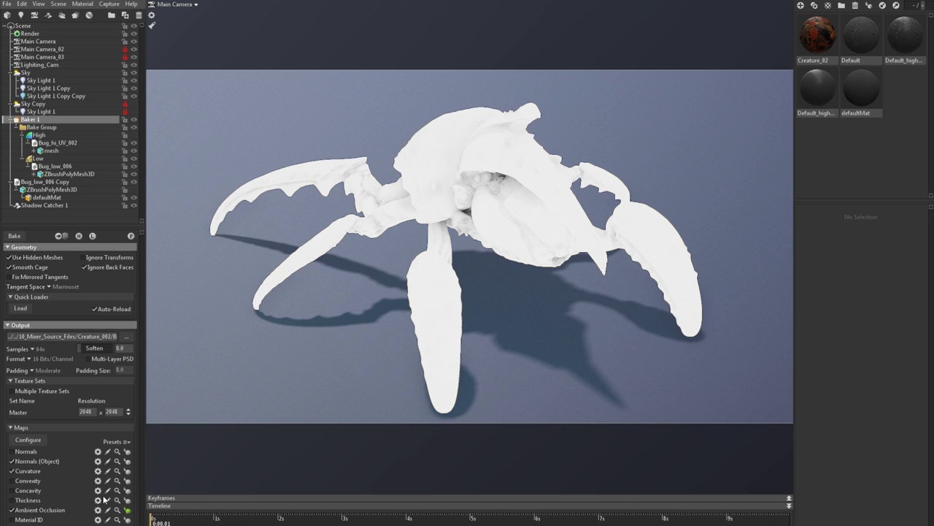
Step: Enable the Thickness map in the baker's output and compare its preview on the creature with the Ambient Occlusion map
{"action": "left_click", "coordinate": [12, 500]}
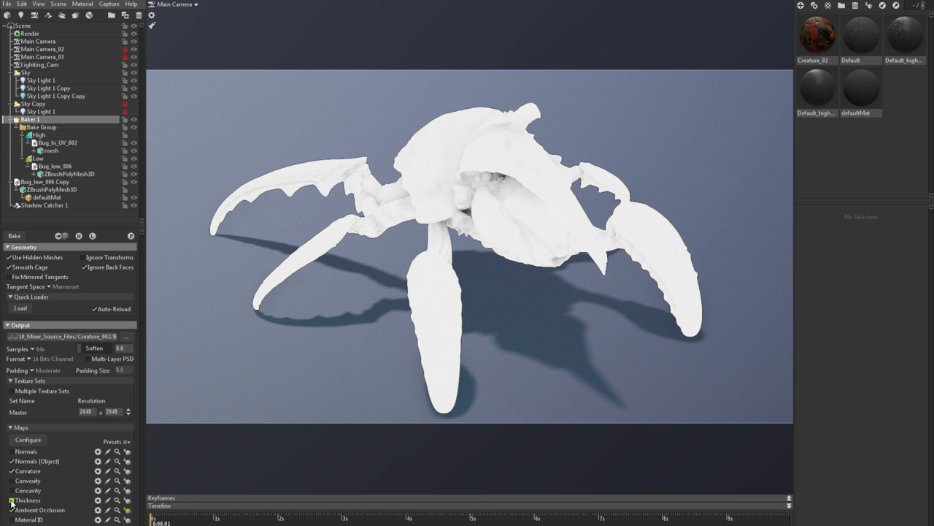
{"action": "left_click", "coordinate": [128, 501]}
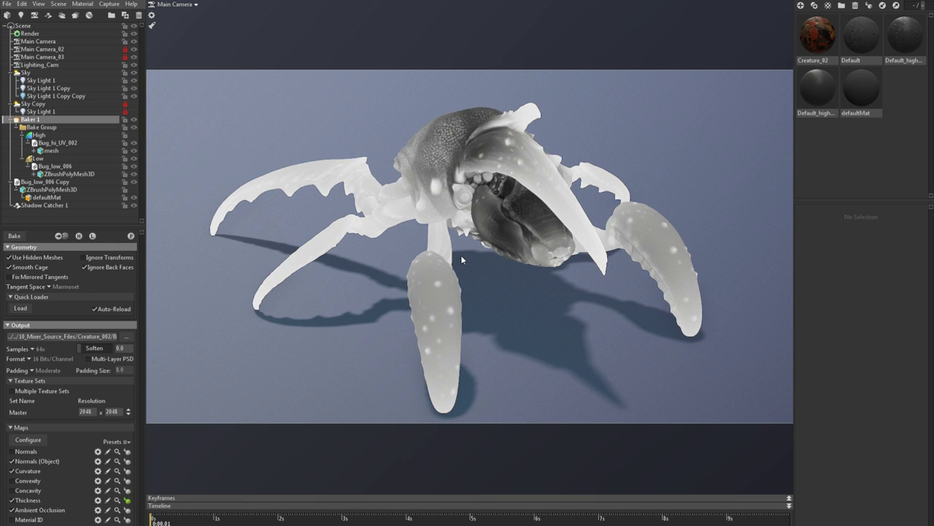
{"action": "left_click_drag", "start_coordinate": [370, 260], "coordinate": [508, 248]}
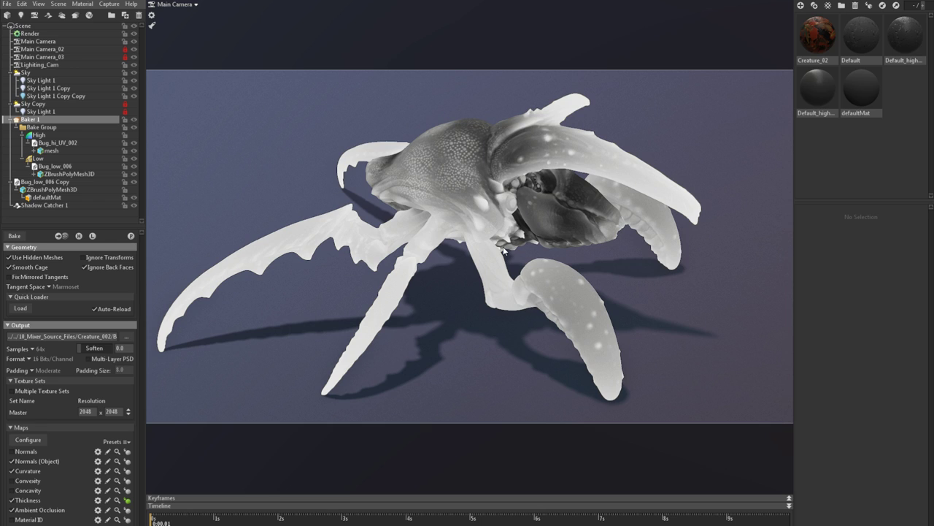
{"action": "left_click_drag", "start_coordinate": [508, 230], "coordinate": [502, 197]}
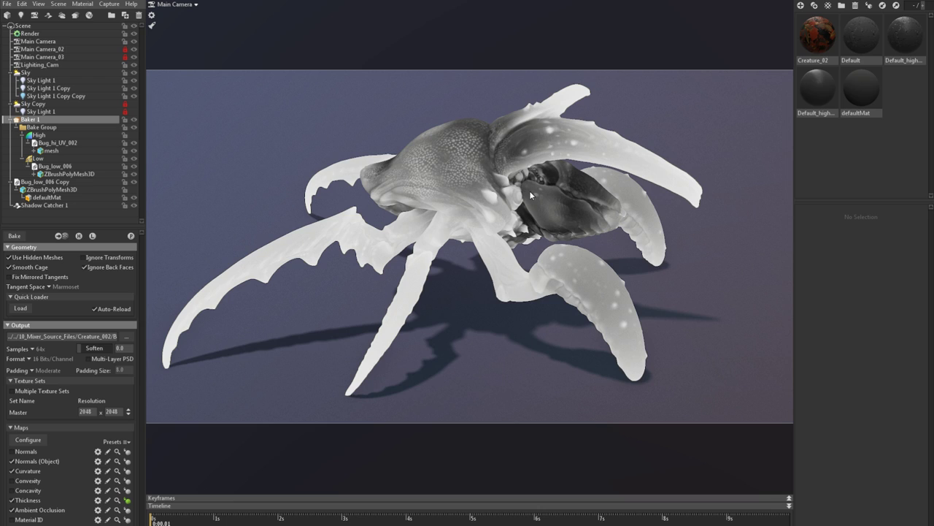
{"action": "left_click_drag", "start_coordinate": [529, 191], "coordinate": [498, 209]}
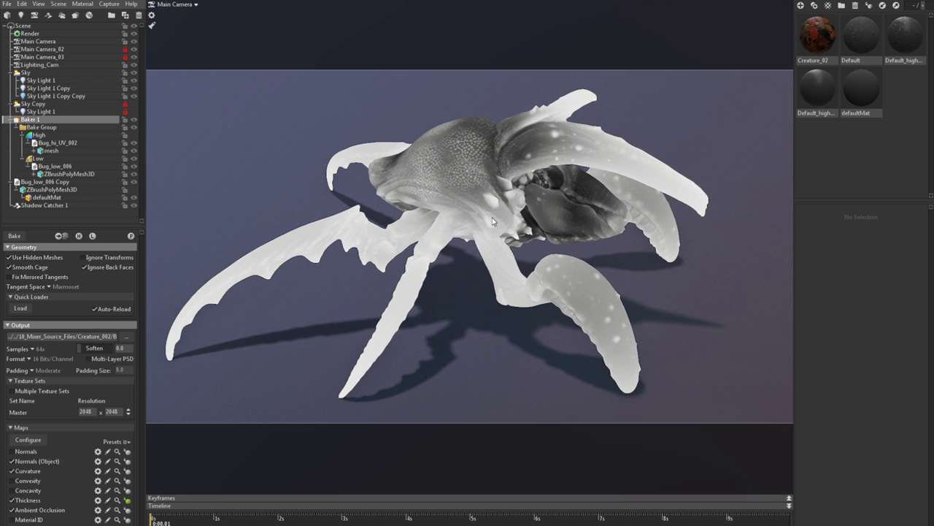
{"action": "left_click", "coordinate": [127, 510]}
{"action": "left_click_drag", "start_coordinate": [522, 285], "coordinate": [449, 287]}
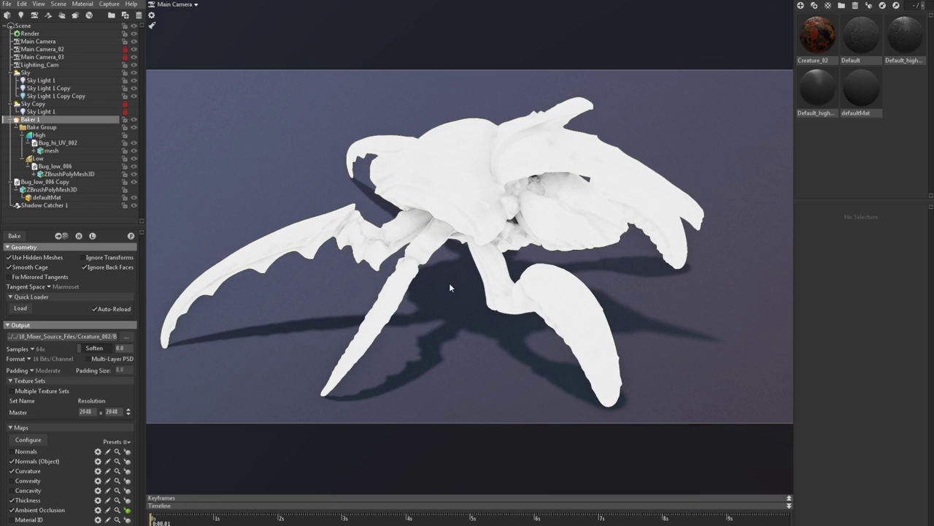
Step: Hide Baker 1 and show the textured ZBrushPolyMesh3D under Bug_low_006 Copy
{"action": "left_click", "coordinate": [133, 128]}
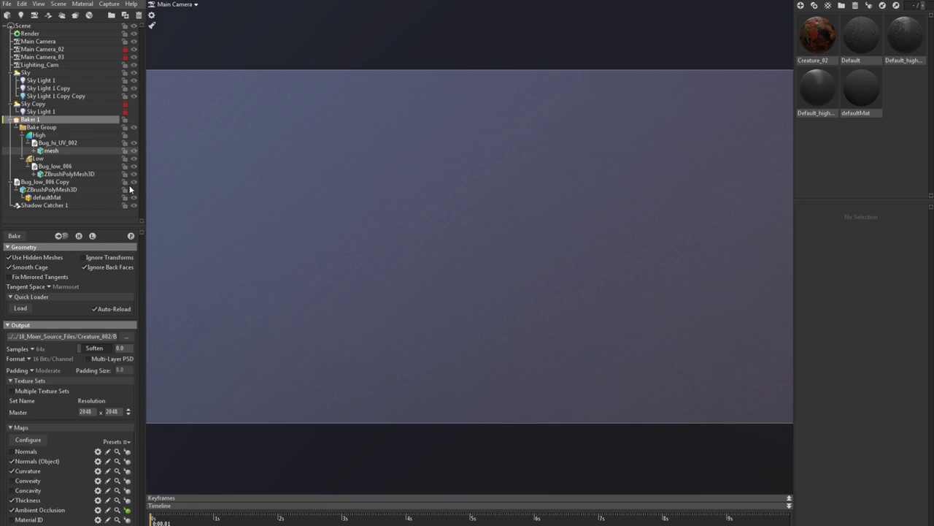
{"action": "left_click", "coordinate": [134, 189]}
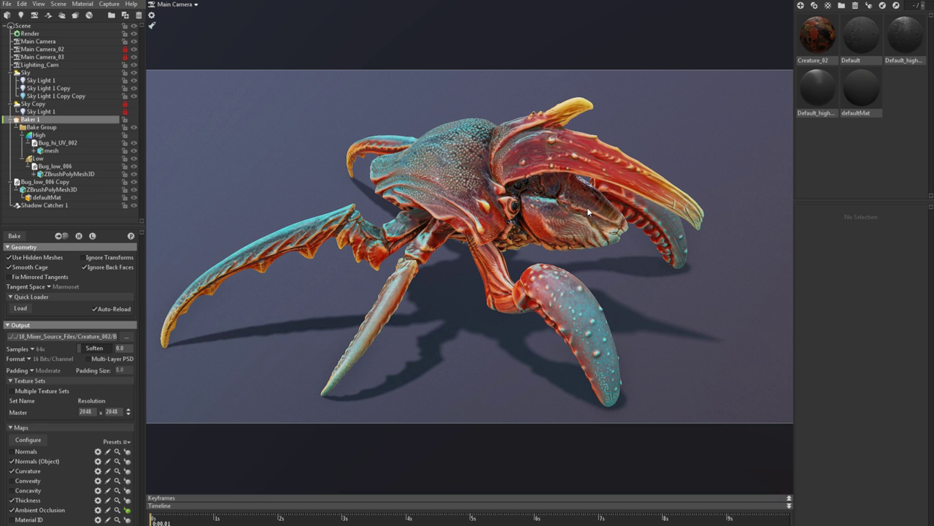
{"action": "left_click_drag", "start_coordinate": [589, 211], "coordinate": [452, 213], "text": "alt"}
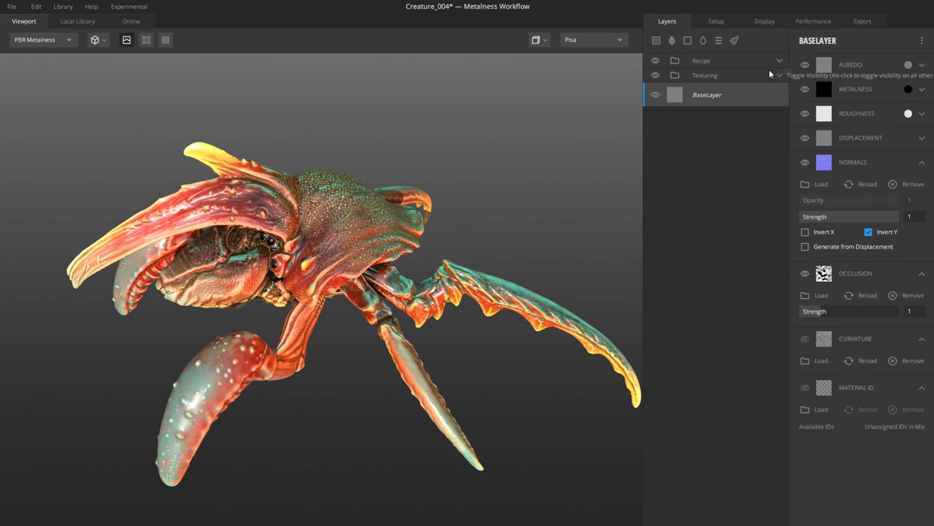
Step: In Quixel Mixer, hide the Texturing group and expand both the Texturing and Recipe groups of the Creature_004 mix
{"action": "left_click", "coordinate": [751, 78]}
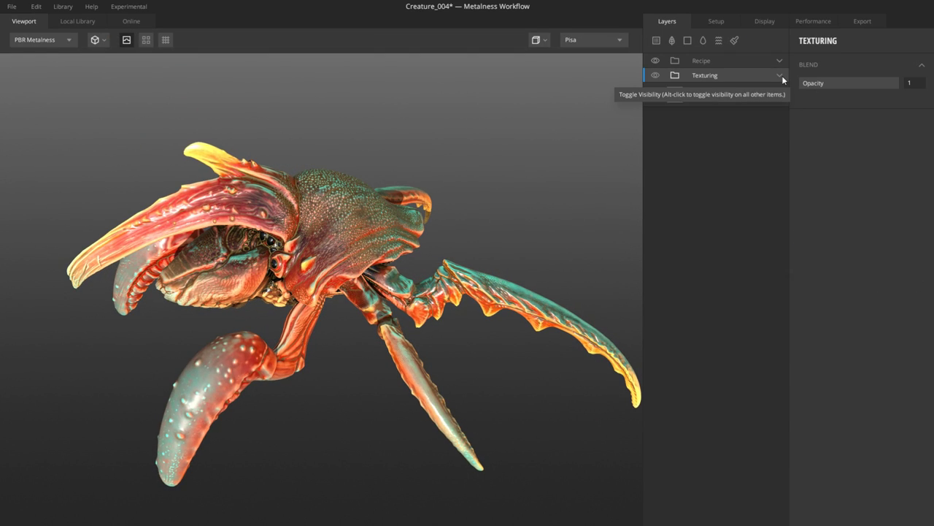
{"action": "left_click", "coordinate": [780, 75]}
{"action": "left_click", "coordinate": [656, 74]}
{"action": "left_click", "coordinate": [700, 60]}
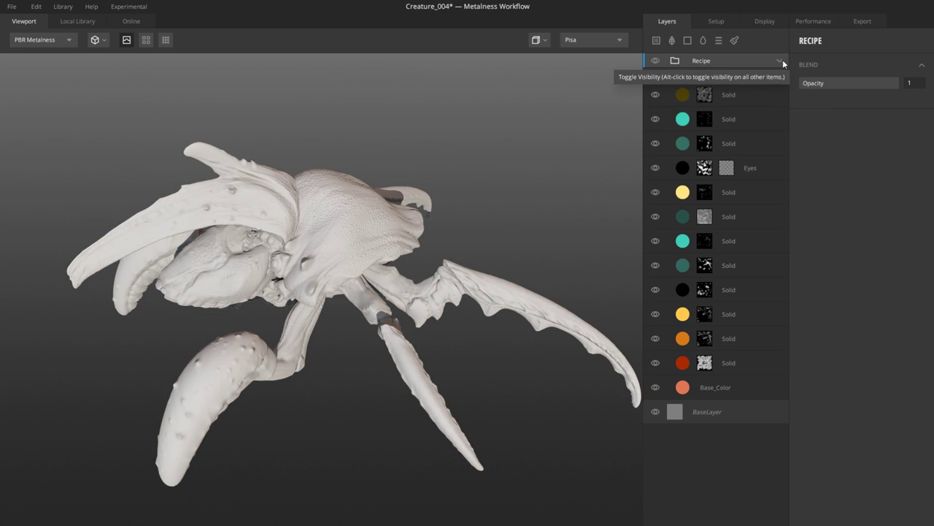
{"action": "left_click", "coordinate": [779, 61]}
{"action": "left_click_drag", "start_coordinate": [377, 206], "coordinate": [353, 231]}
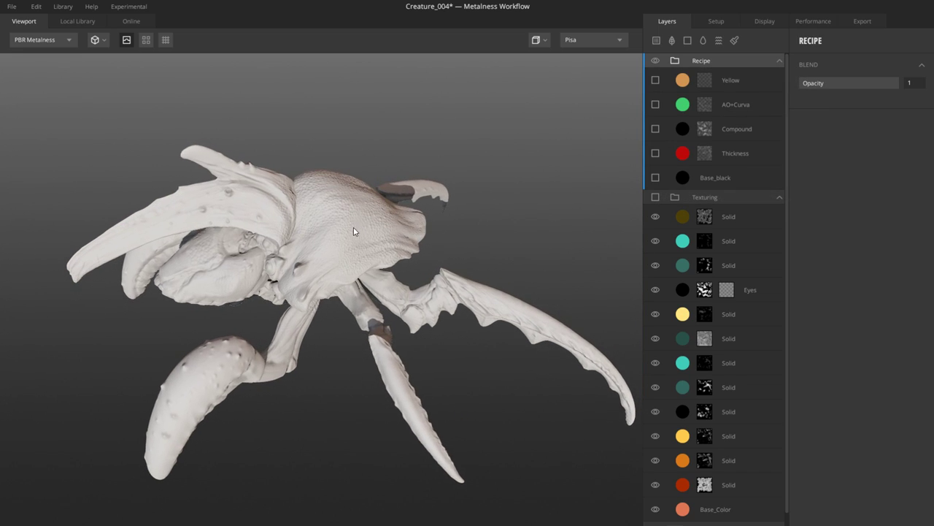
Step: Turn on the Base_black and Thickness layers in the Recipe group and view them on the creature
{"action": "left_click", "coordinate": [694, 176]}
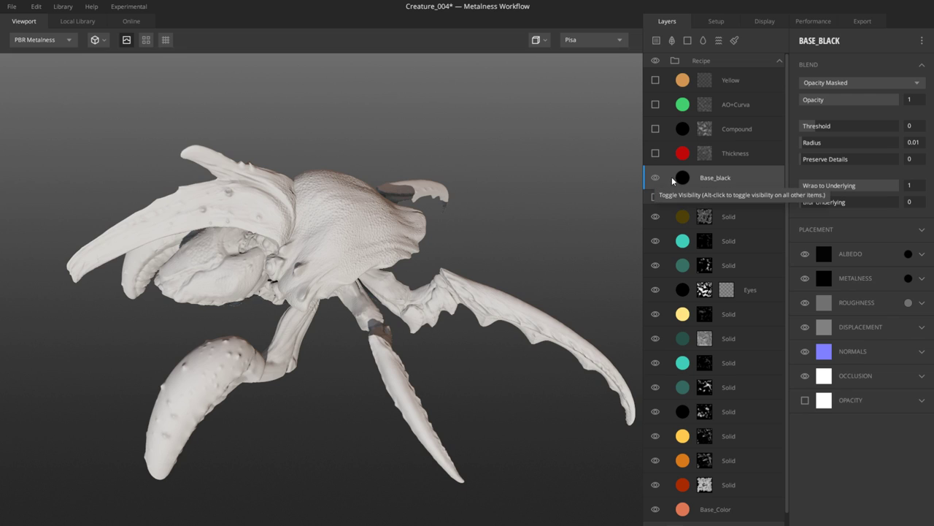
{"action": "left_click", "coordinate": [656, 177]}
{"action": "left_click_drag", "start_coordinate": [368, 251], "coordinate": [349, 232]}
{"action": "left_click", "coordinate": [682, 155]}
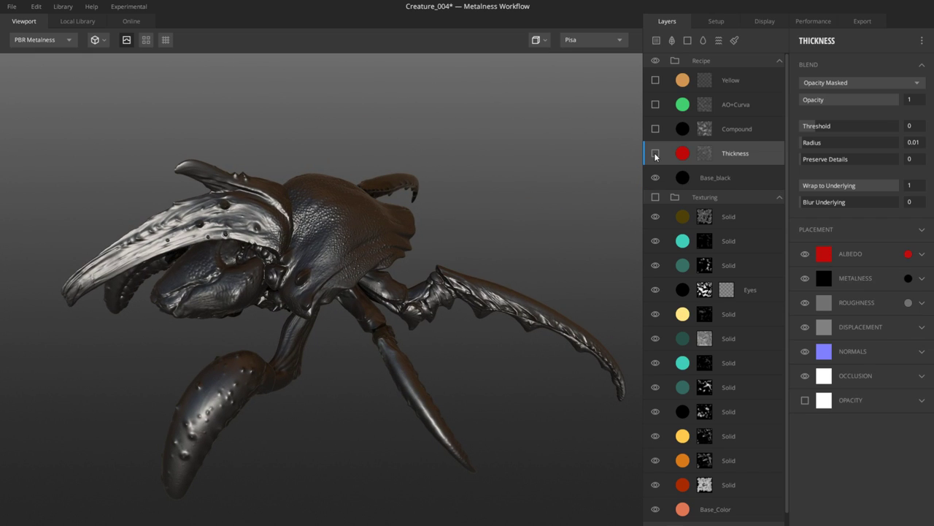
{"action": "left_click", "coordinate": [656, 154]}
{"action": "left_click_drag", "start_coordinate": [443, 254], "coordinate": [431, 246]}
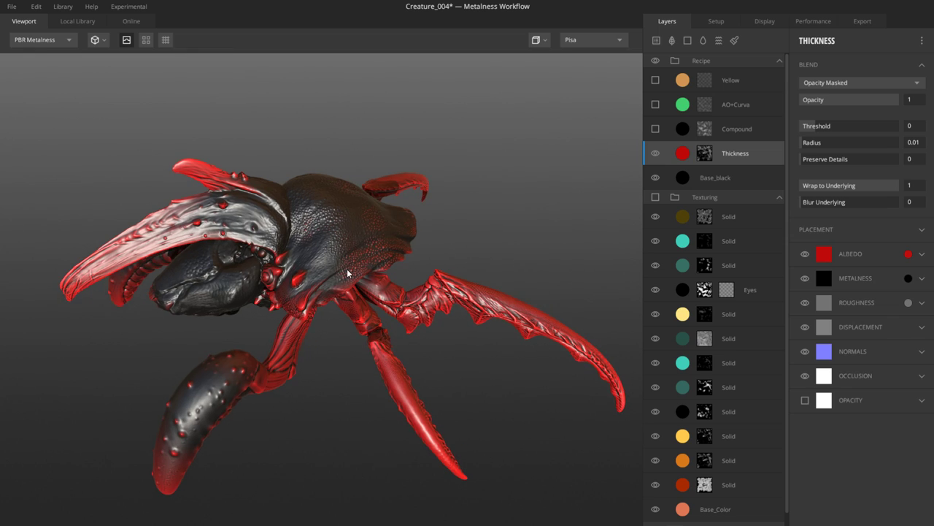
{"action": "left_click_drag", "start_coordinate": [347, 269], "coordinate": [386, 248]}
Step: Open the Thickness layer's mask stack, expand its Image component and display the layer mask on the creature
{"action": "left_click", "coordinate": [706, 153]}
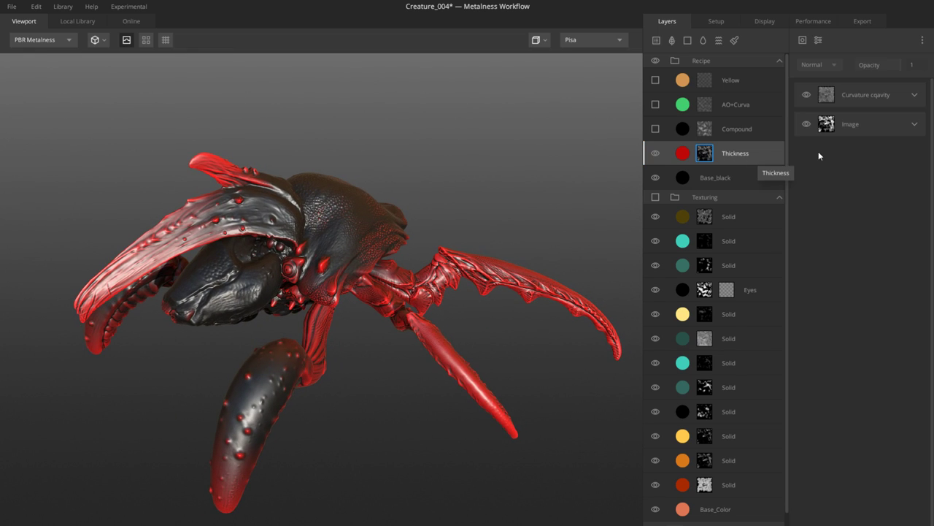
{"action": "left_click", "coordinate": [917, 127]}
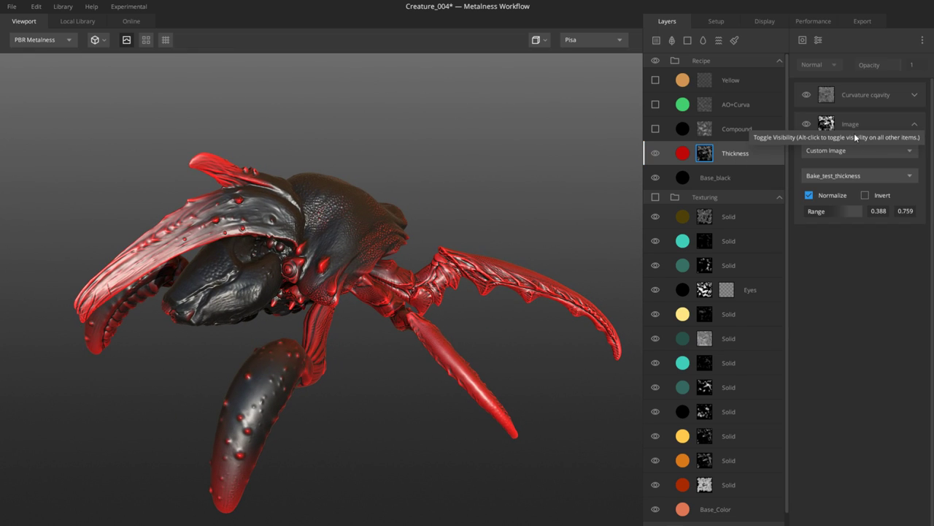
{"action": "left_click", "coordinate": [861, 124]}
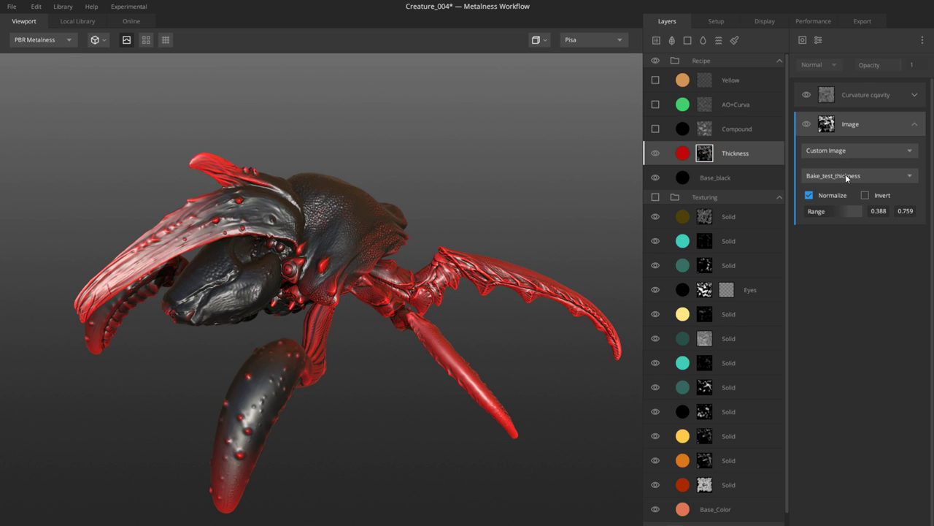
{"action": "left_click_drag", "start_coordinate": [560, 258], "coordinate": [376, 296]}
{"action": "key", "text": "m"}
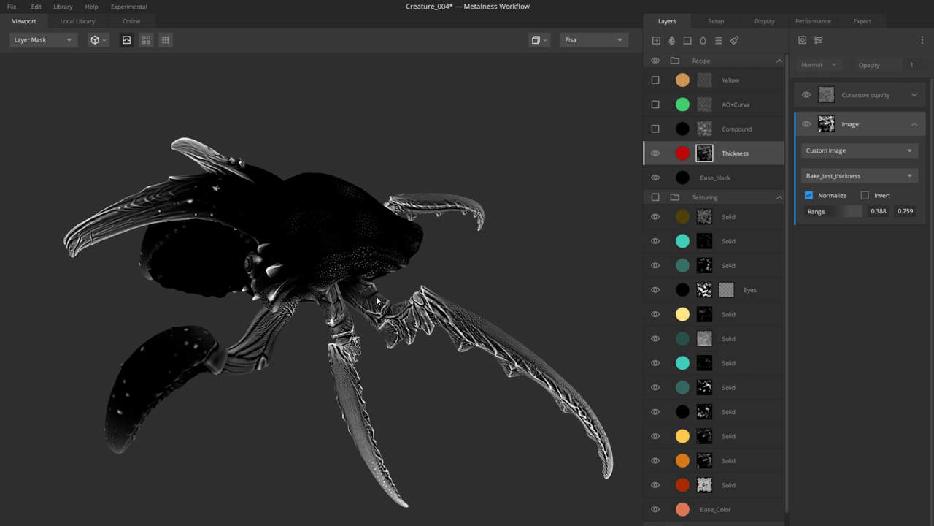
Step: Hide the mask's Curvature component to inspect the Bake_test_thickness image alone, and show the component again
{"action": "left_click", "coordinate": [807, 95]}
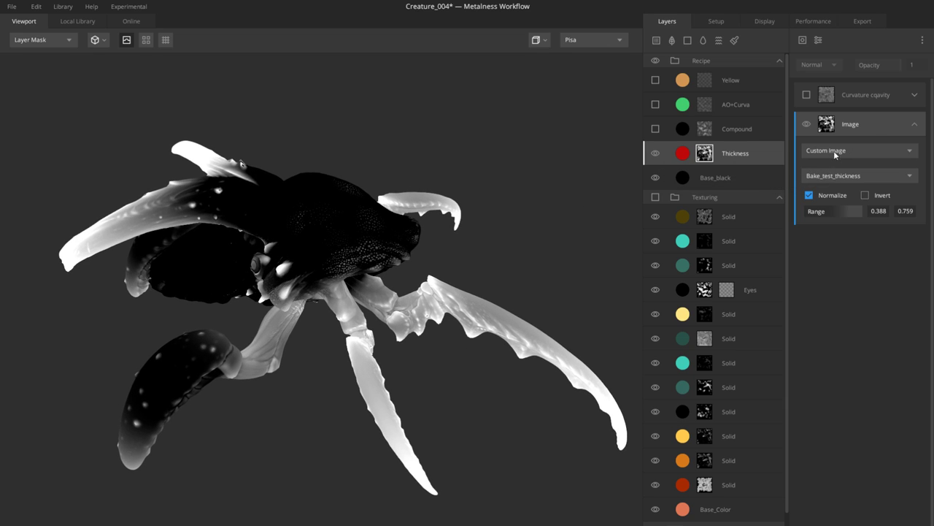
{"action": "left_click_drag", "start_coordinate": [315, 286], "coordinate": [339, 319]}
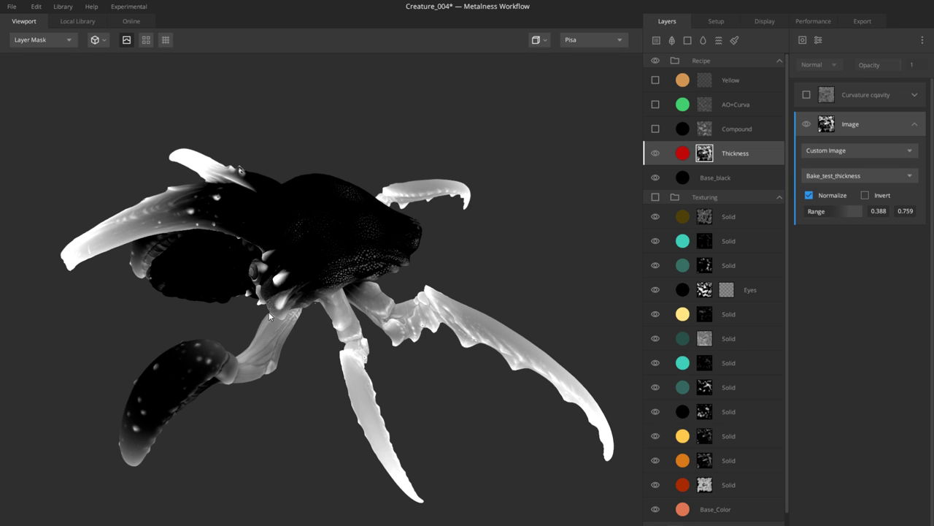
{"action": "mouse_move", "coordinate": [325, 296]}
{"action": "left_mouse_down", "text": "alt"}
{"action": "mouse_move", "coordinate": [317, 313]}
{"action": "mouse_move", "coordinate": [325, 290]}
{"action": "left_mouse_up", "text": "alt"}
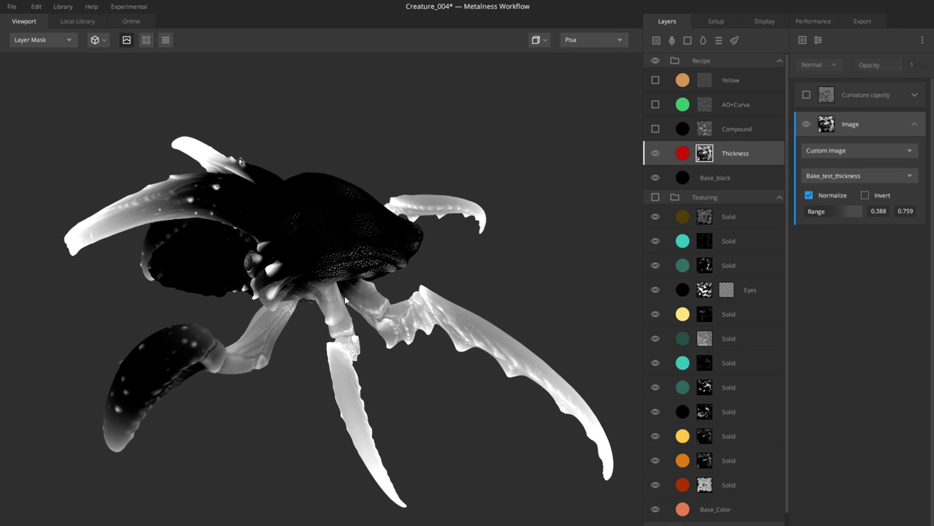
{"action": "left_click_drag", "start_coordinate": [349, 310], "coordinate": [350, 305], "text": "alt"}
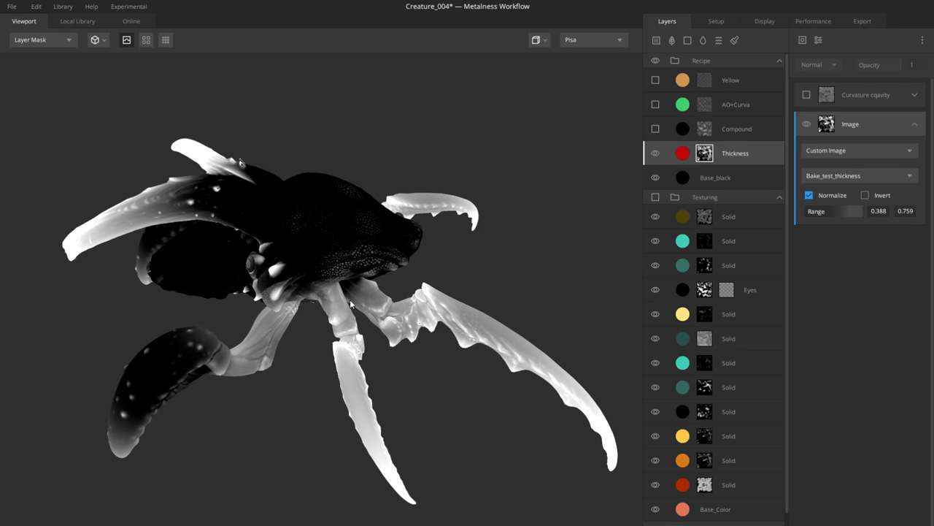
{"action": "left_click", "coordinate": [864, 97]}
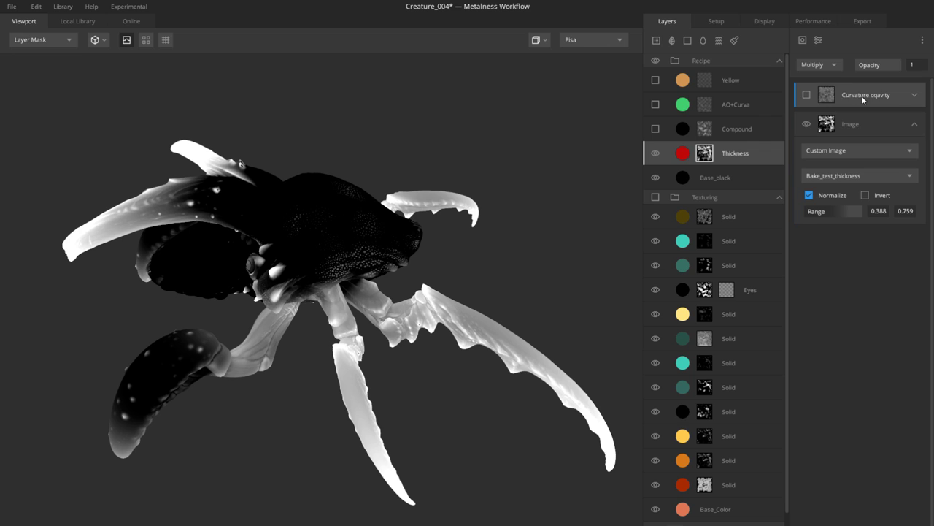
{"action": "left_click", "coordinate": [807, 95]}
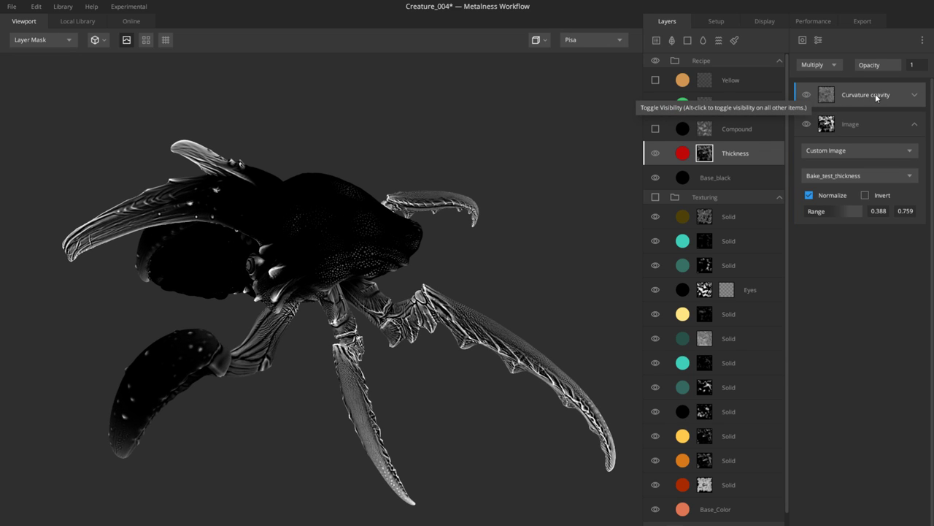
Step: Expand the Curvature component's settings and examine its detail in the mask around the creature's legs and head
{"action": "left_click_drag", "start_coordinate": [414, 342], "coordinate": [380, 315], "text": "alt"}
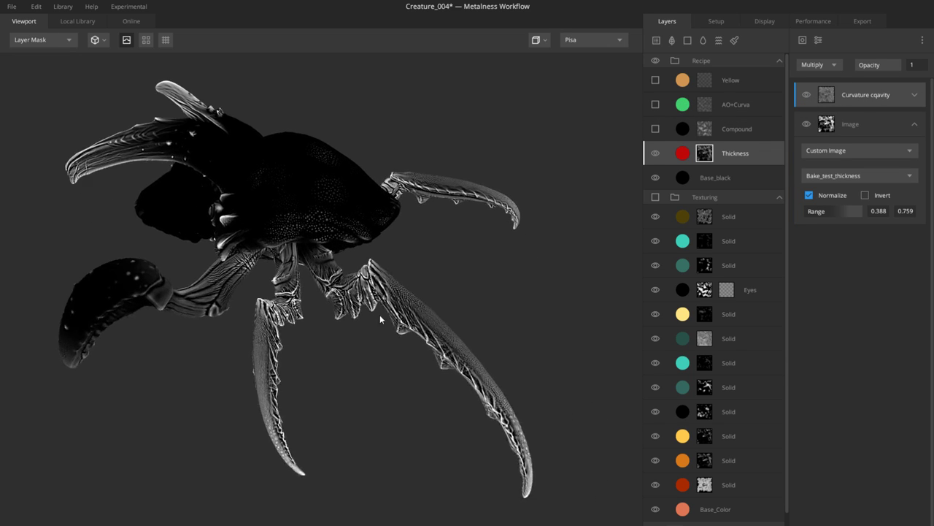
{"action": "scroll", "coordinate": [380, 314], "scroll_direction": "up", "scroll_amount": 3}
{"action": "left_click", "coordinate": [913, 95]}
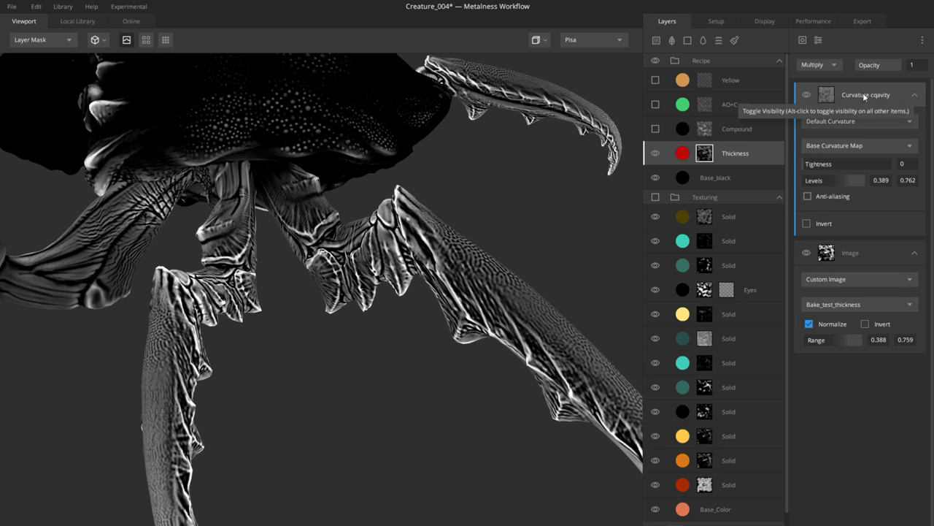
{"action": "left_click_drag", "start_coordinate": [445, 273], "coordinate": [418, 331], "text": "alt"}
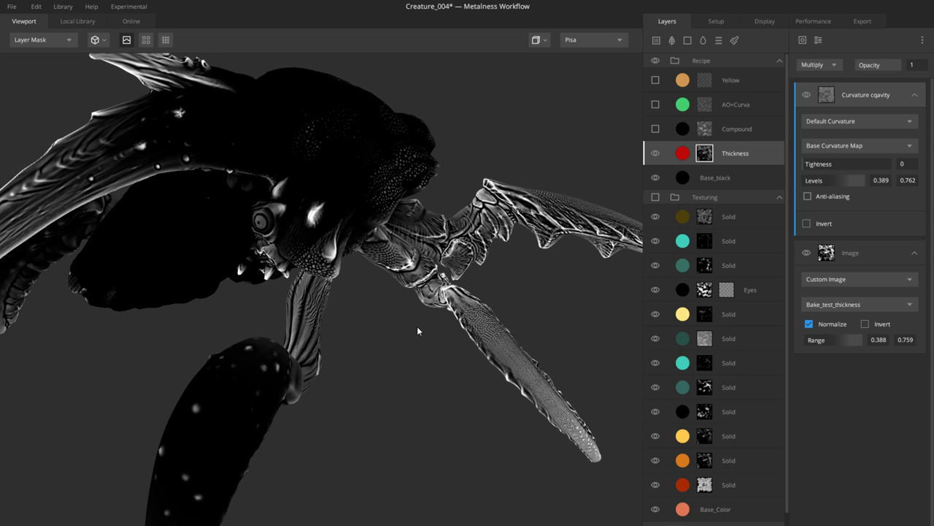
{"action": "left_click_drag", "start_coordinate": [393, 299], "coordinate": [442, 326], "text": "alt"}
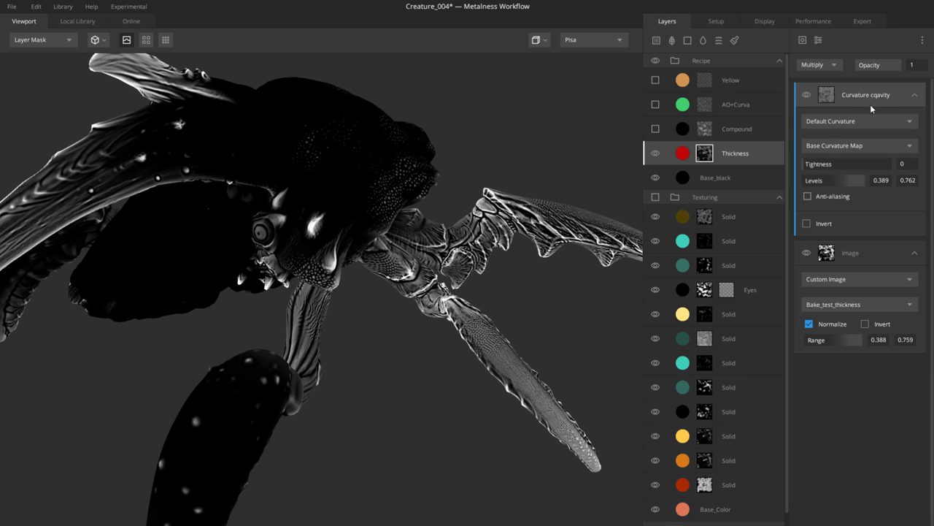
{"action": "left_click_drag", "start_coordinate": [391, 257], "coordinate": [409, 313], "text": "alt"}
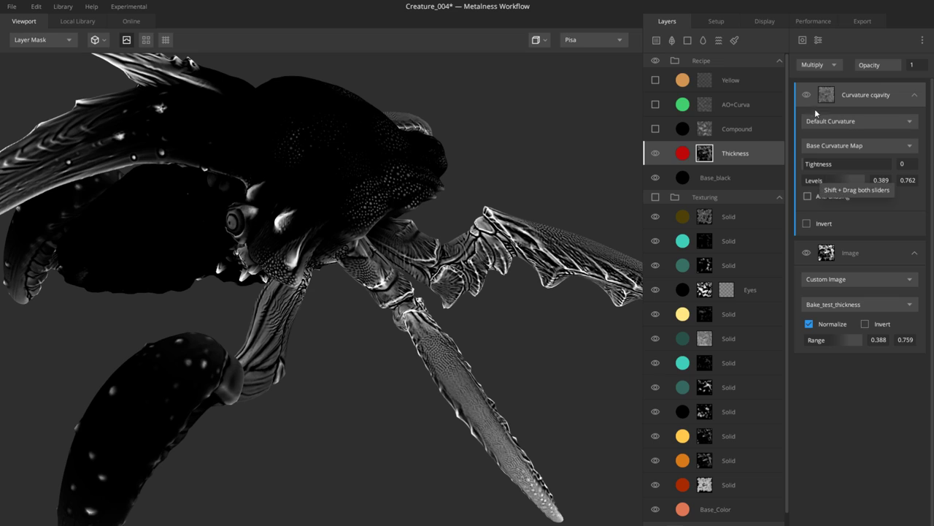
Step: Set the Curvature component's source to Mesh Only
{"action": "left_click", "coordinate": [836, 144]}
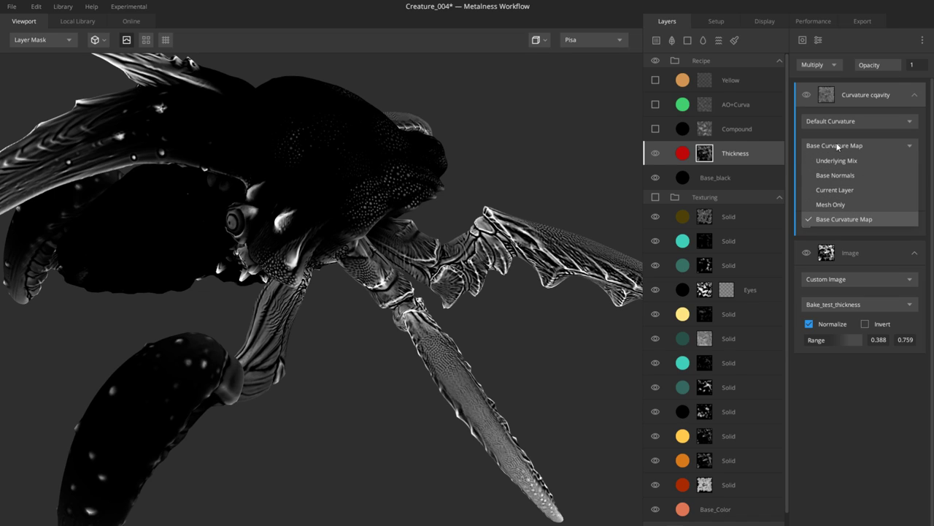
{"action": "left_click", "coordinate": [830, 204]}
{"action": "middle_click_drag", "start_coordinate": [530, 310], "coordinate": [435, 333]}
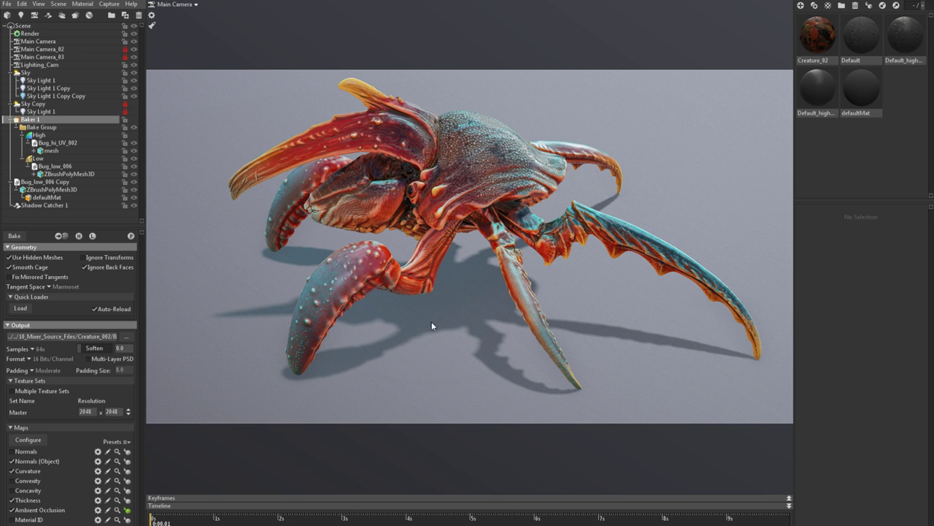
Step: In Marmoset Toolbag, select the textured ZBrushPolyMesh3D creature and inspect its wireframe and surface from several sides
{"action": "left_click", "coordinate": [432, 321]}
{"action": "left_click", "coordinate": [369, 276]}
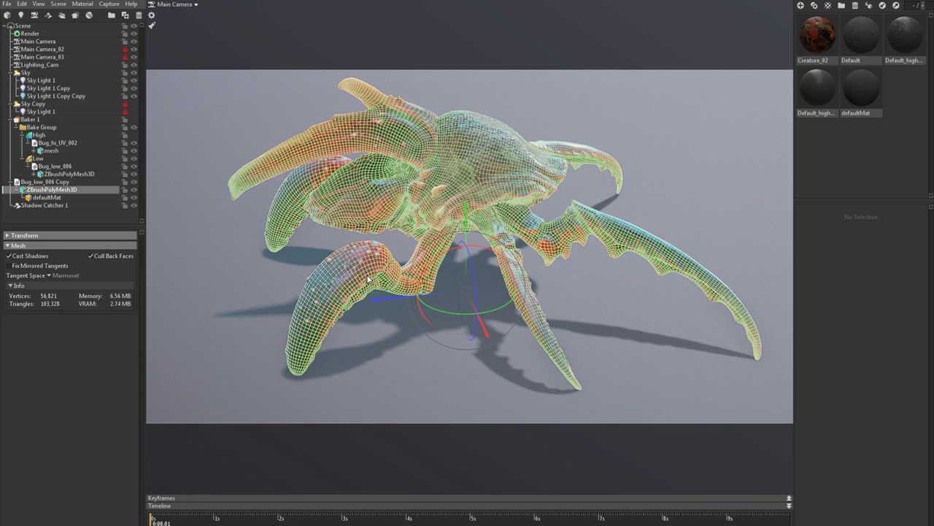
{"action": "left_click_drag", "start_coordinate": [369, 276], "coordinate": [445, 266]}
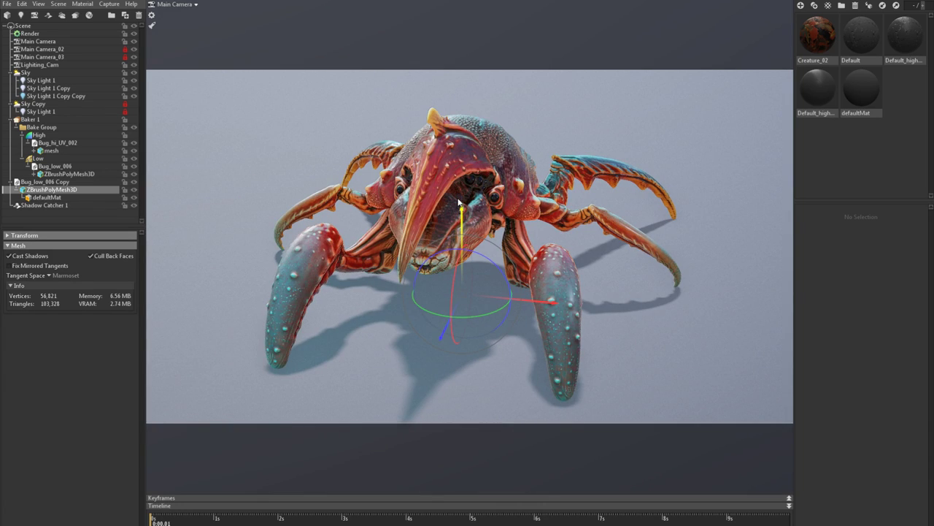
{"action": "left_click", "coordinate": [410, 216]}
{"action": "left_click_drag", "start_coordinate": [410, 216], "coordinate": [449, 194]}
{"action": "left_click", "coordinate": [503, 176]}
{"action": "left_click_drag", "start_coordinate": [467, 181], "coordinate": [468, 162]}
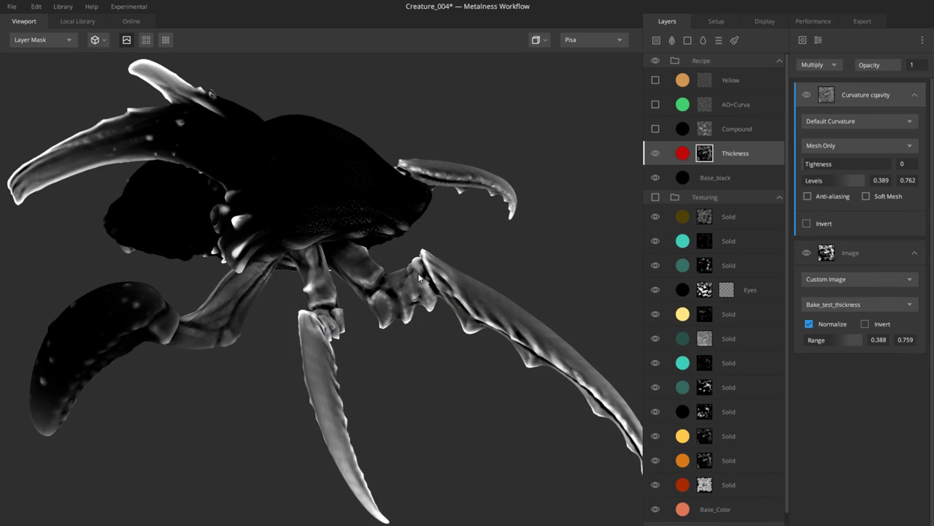
{"action": "mouse_move", "coordinate": [462, 257]}
{"action": "left_mouse_down"}
{"action": "mouse_move", "coordinate": [511, 249]}
{"action": "mouse_move", "coordinate": [449, 259]}
{"action": "left_mouse_up"}
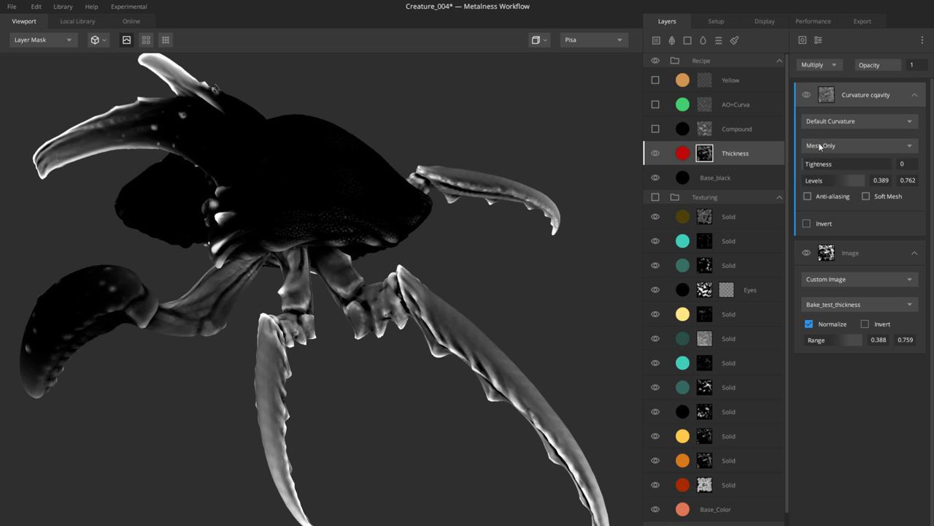
Step: Back in Quixel Mixer, inspect the Mesh Only mask on the creature and set the Curvature source to Base Curvature Map
{"action": "left_click_drag", "start_coordinate": [438, 299], "coordinate": [392, 303]}
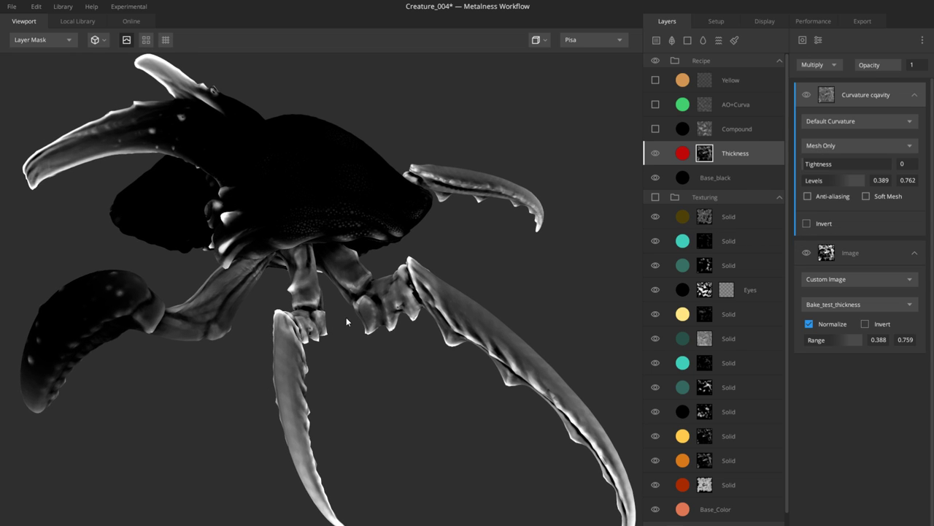
{"action": "left_click_drag", "start_coordinate": [346, 322], "coordinate": [464, 309]}
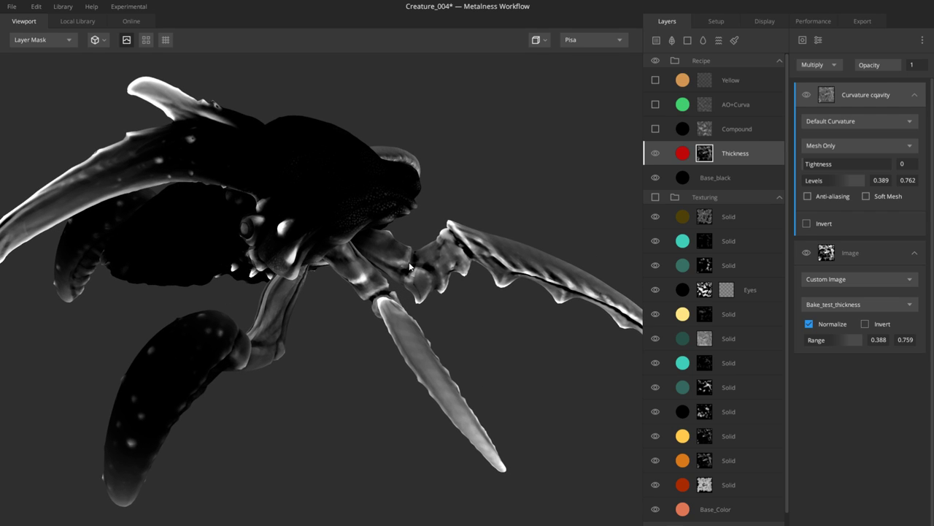
{"action": "left_click_drag", "start_coordinate": [411, 269], "coordinate": [573, 244]}
{"action": "left_click", "coordinate": [831, 145]}
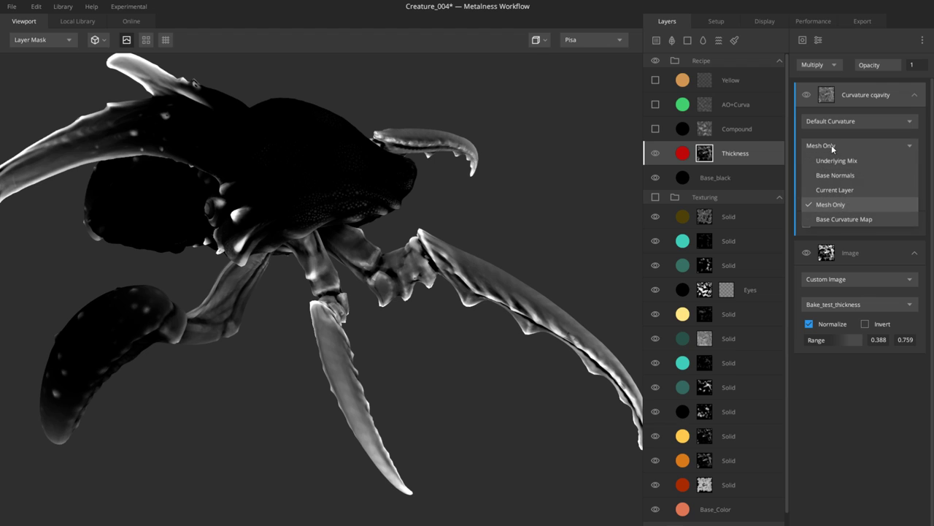
{"action": "left_click", "coordinate": [833, 218]}
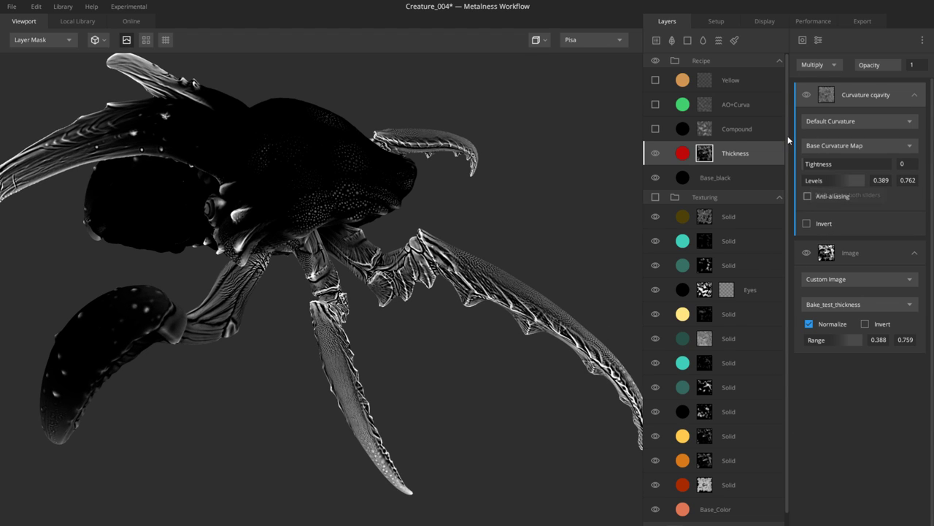
Step: Select the BaseLayer, review its Albedo and Normals map settings and view the creature in PBR Metalness
{"action": "scroll", "coordinate": [781, 301], "scroll_direction": "down", "scroll_amount": 2}
{"action": "left_click", "coordinate": [708, 516]}
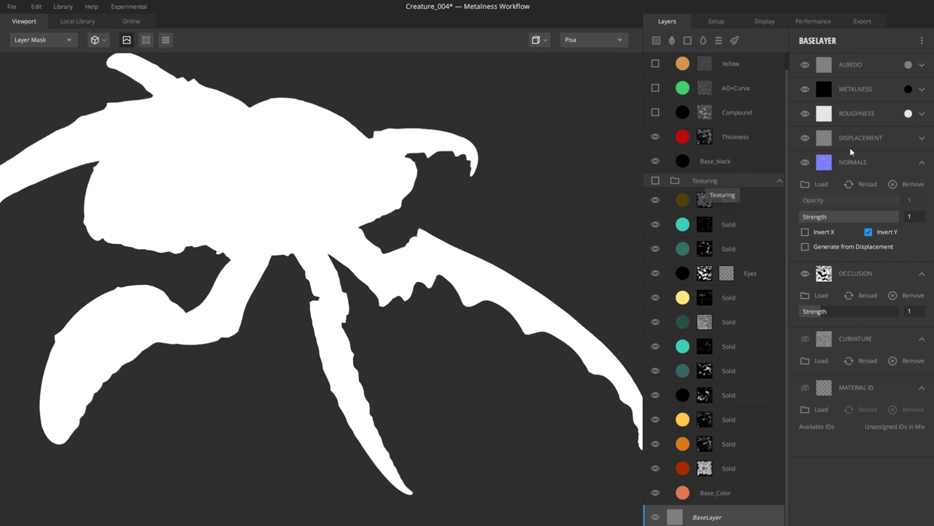
{"action": "left_click", "coordinate": [855, 66]}
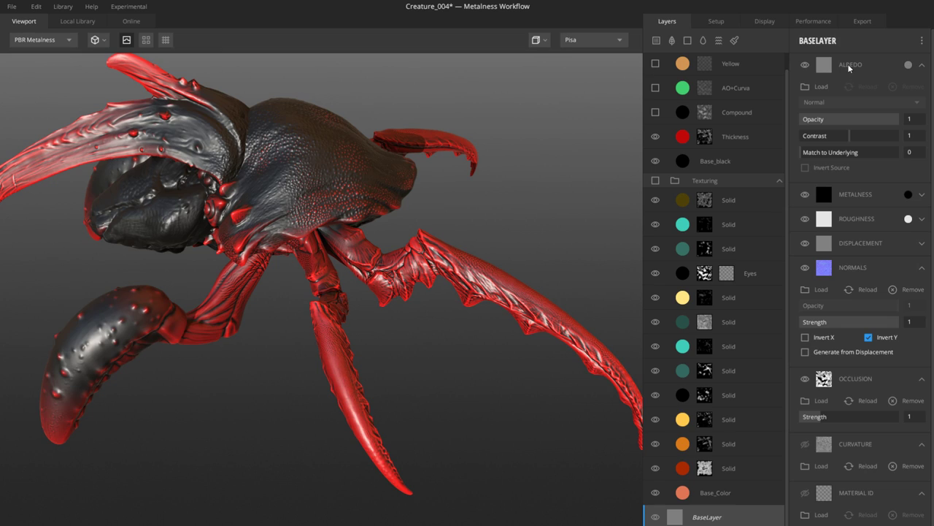
{"action": "left_click", "coordinate": [850, 66]}
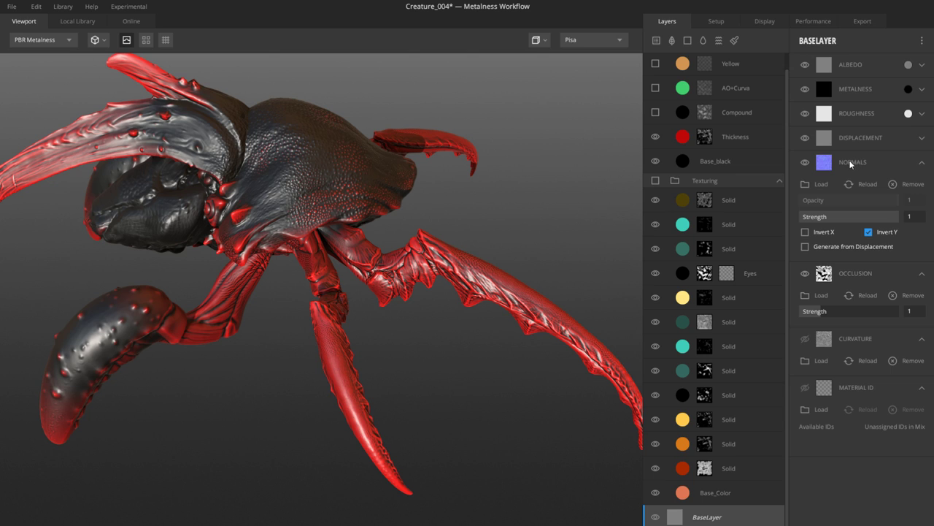
{"action": "left_click_drag", "start_coordinate": [472, 234], "coordinate": [573, 186]}
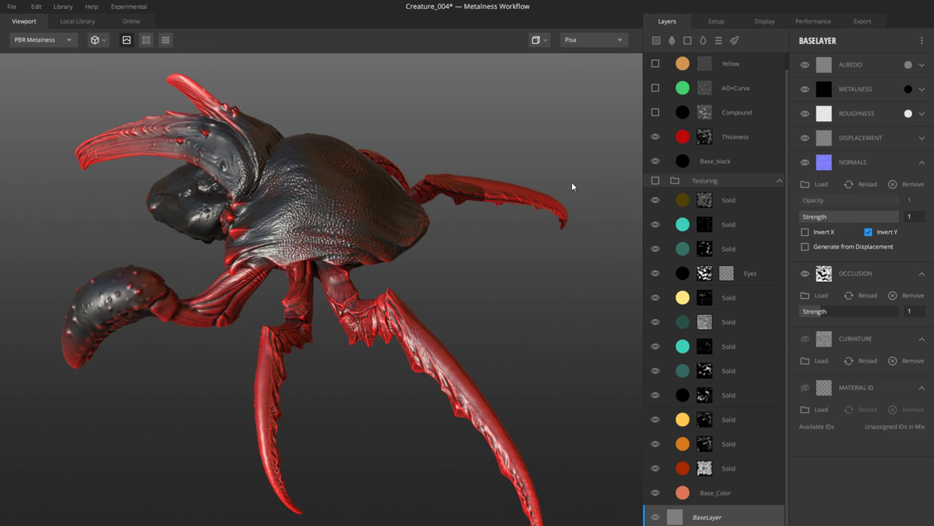
Step: Inspect the Thickness layer's mask and its Curvature component on the creature in Layer Mask view, and return to PBR Metalness
{"action": "left_click", "coordinate": [685, 134]}
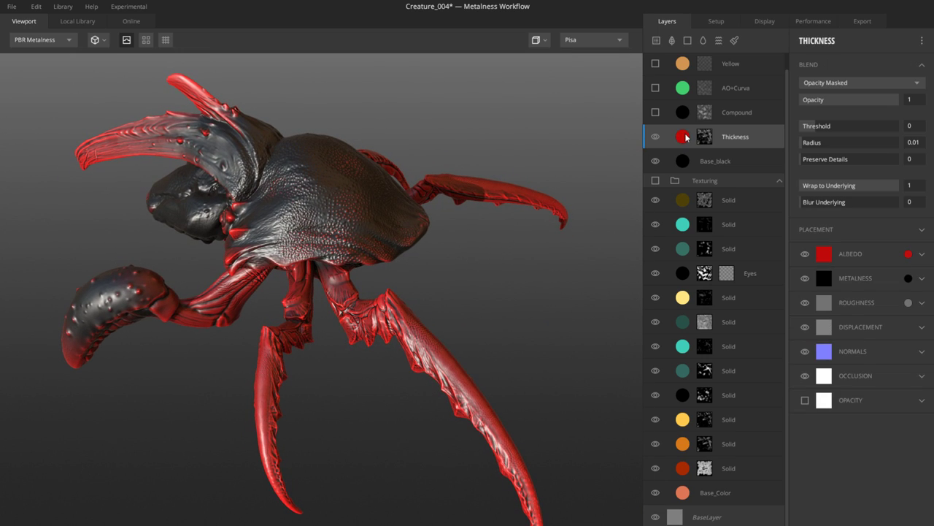
{"action": "left_click", "coordinate": [710, 137]}
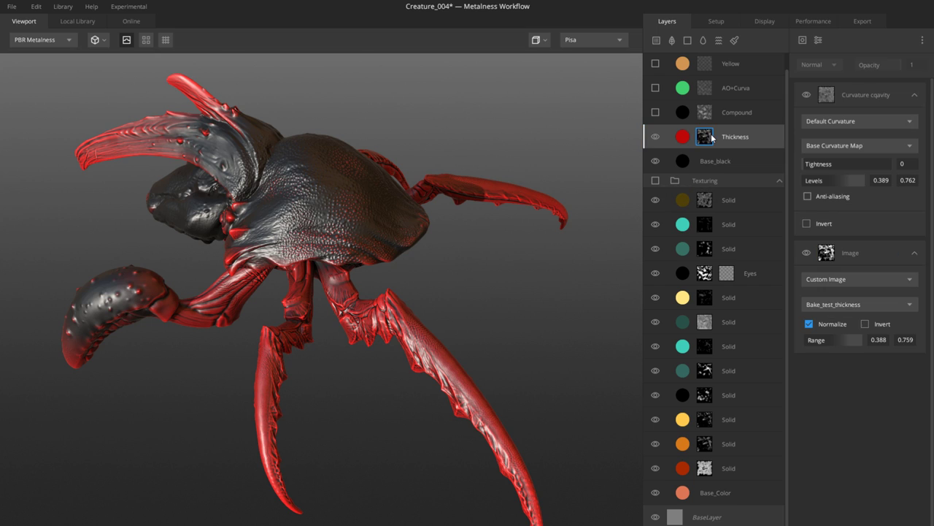
{"action": "left_click", "coordinate": [866, 92]}
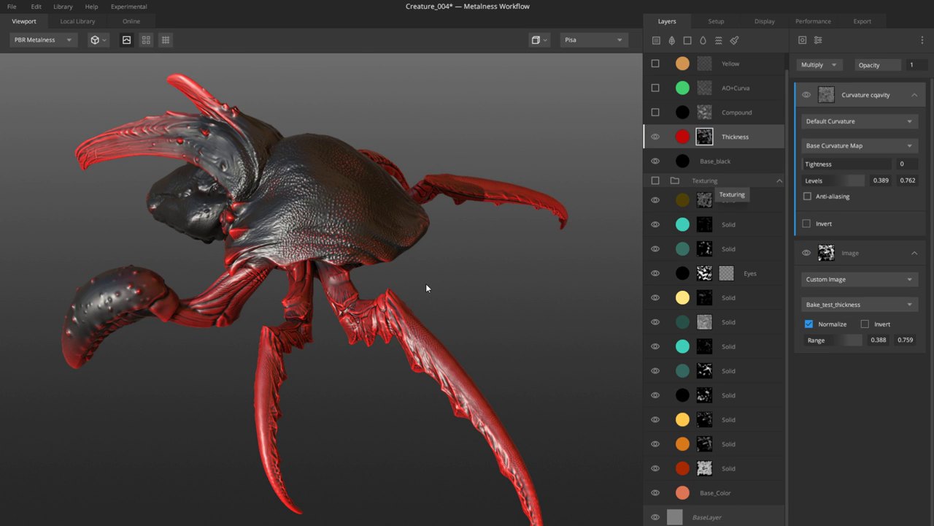
{"action": "left_click_drag", "start_coordinate": [426, 283], "coordinate": [434, 311]}
{"action": "key", "text": "m"}
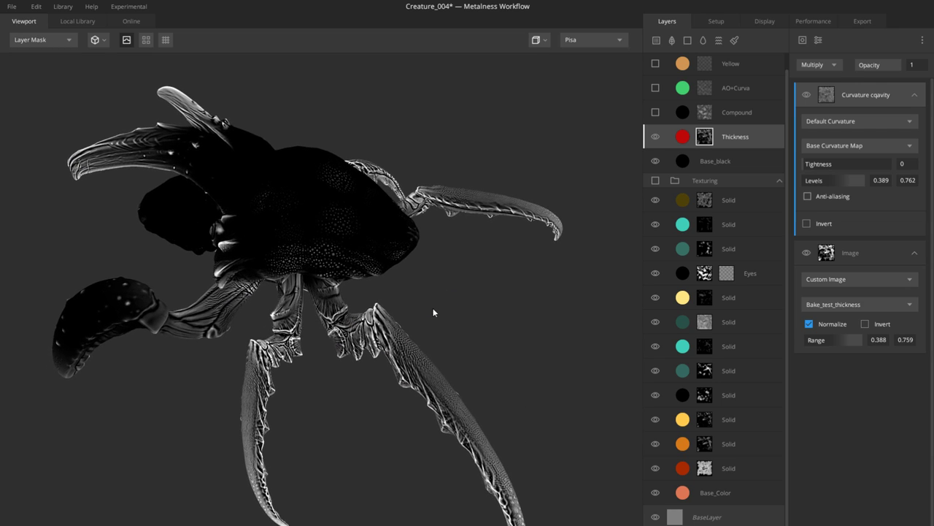
{"action": "scroll", "coordinate": [447, 337], "scroll_direction": "up", "scroll_amount": 3}
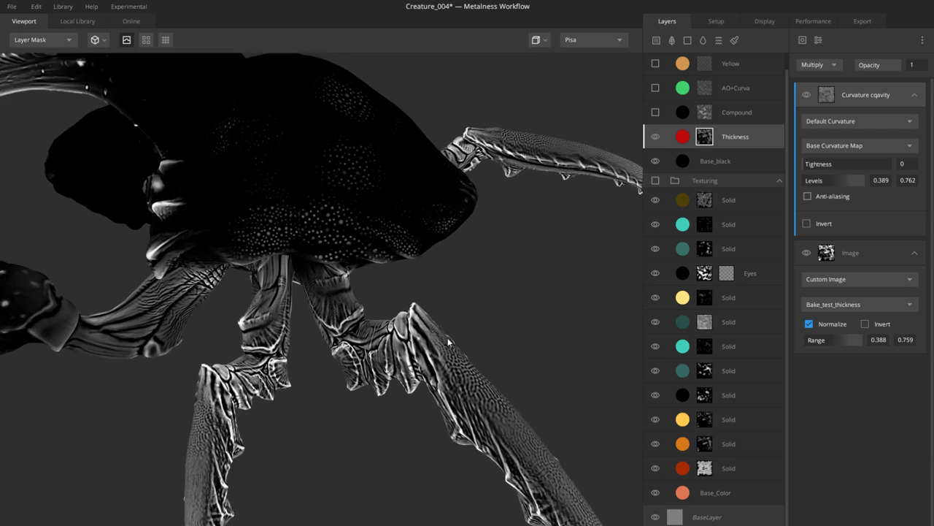
{"action": "right_click_drag", "start_coordinate": [448, 337], "coordinate": [459, 348]}
{"action": "right_click_drag", "start_coordinate": [386, 284], "coordinate": [454, 352]}
{"action": "middle_click_drag", "start_coordinate": [378, 275], "coordinate": [359, 301]}
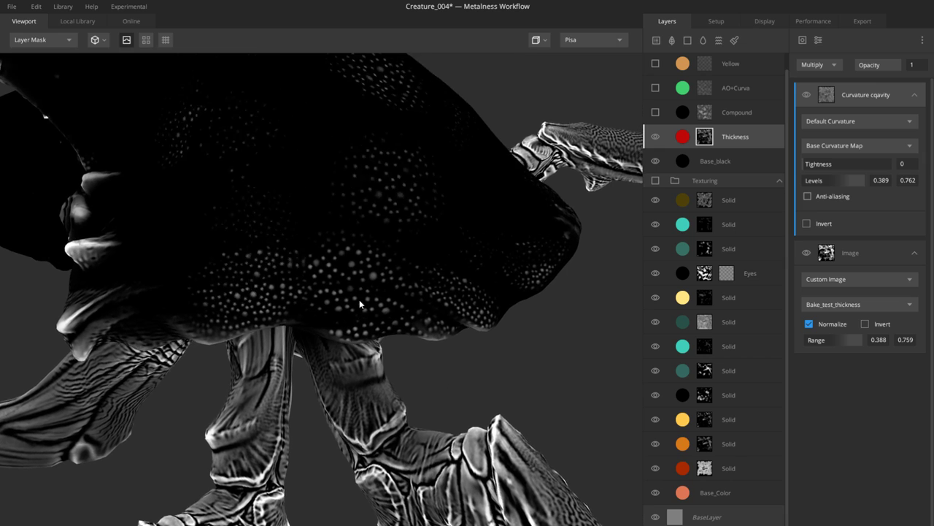
{"action": "right_click_drag", "start_coordinate": [360, 301], "coordinate": [397, 312]}
{"action": "left_click_drag", "start_coordinate": [398, 258], "coordinate": [375, 196]}
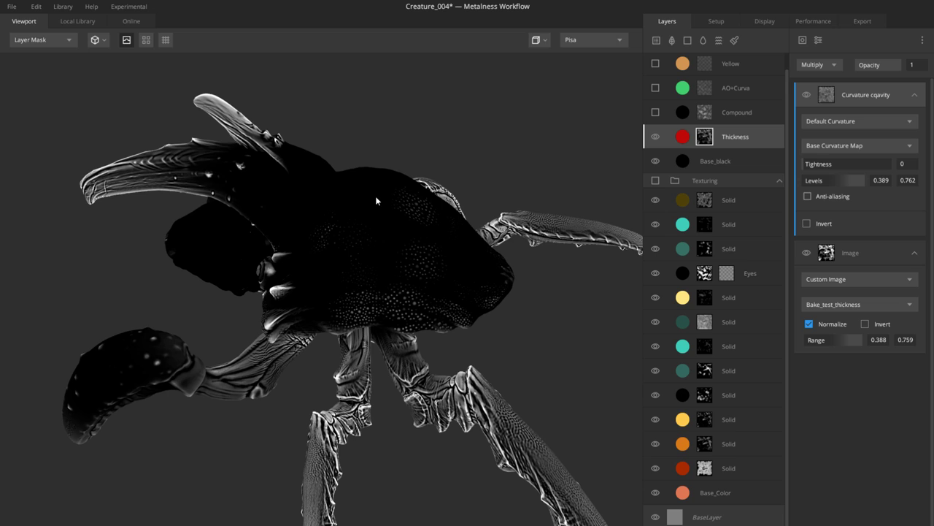
{"action": "key", "text": "m"}
Step: Turn on the Compound layer, select Image Thickness in its mask stack and display the creature in Layer Mask view
{"action": "left_click", "coordinate": [685, 112]}
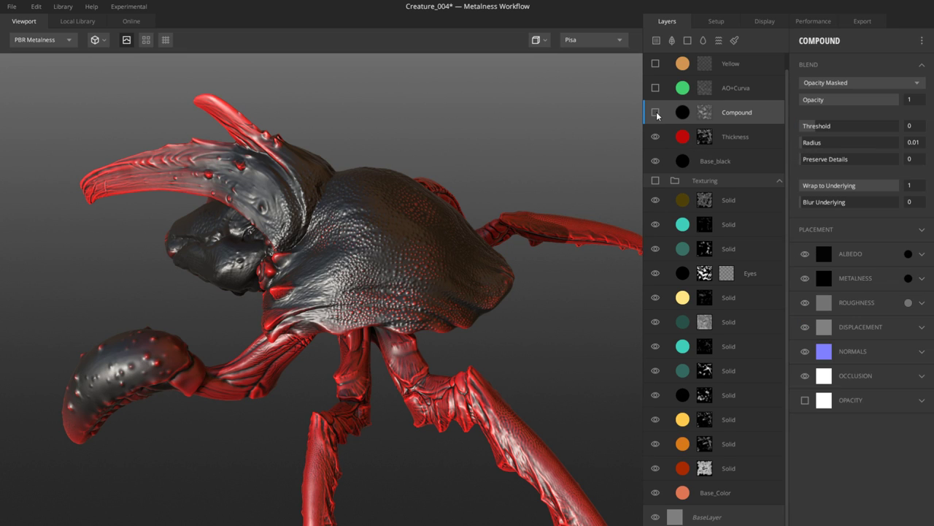
{"action": "left_click", "coordinate": [655, 112]}
{"action": "left_click", "coordinate": [704, 113]}
{"action": "left_click", "coordinate": [859, 154]}
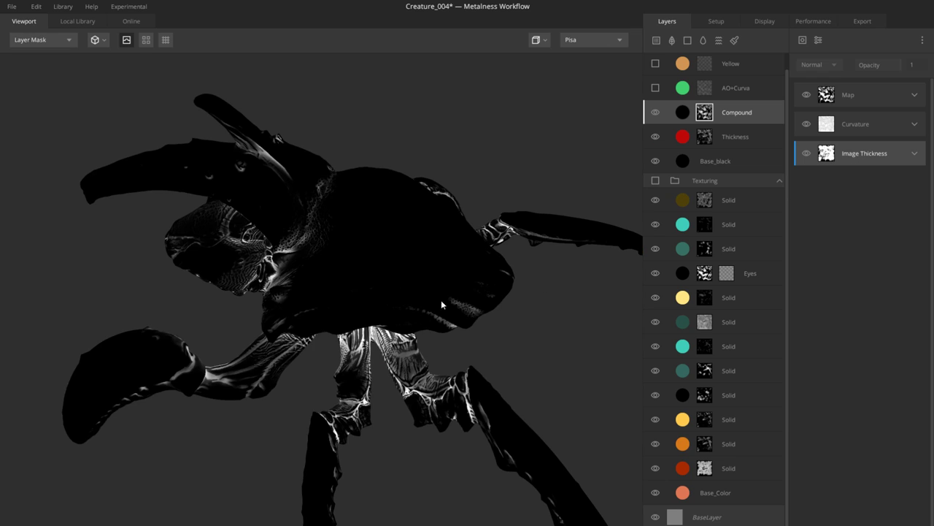
{"action": "left_click_drag", "start_coordinate": [441, 300], "coordinate": [340, 253]}
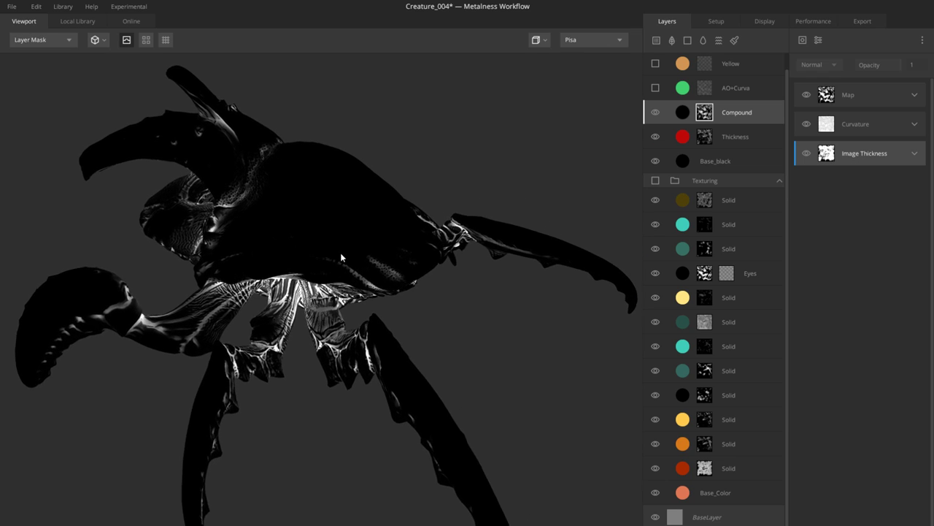
Step: Hide the Map and Curvature components of the Compound mask and inspect the expanded Image Thickness component alone
{"action": "left_click", "coordinate": [806, 124]}
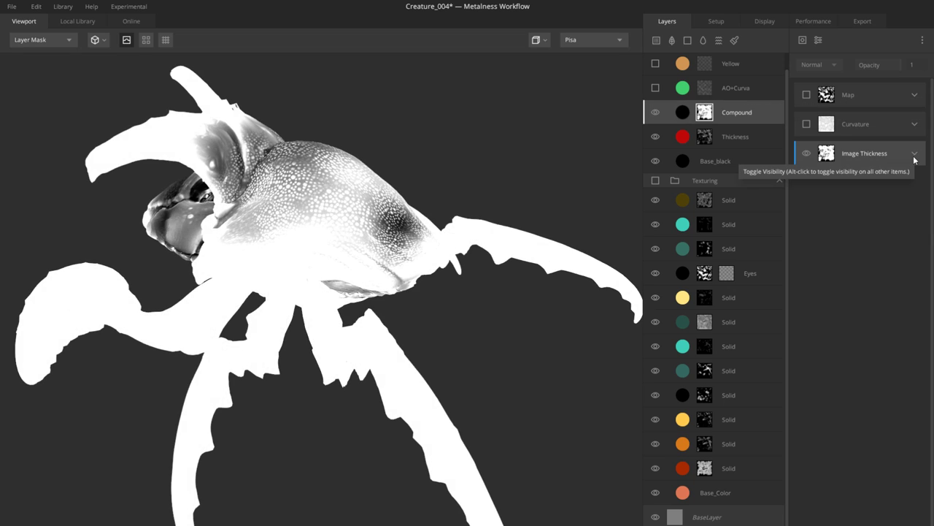
{"action": "left_click", "coordinate": [915, 153]}
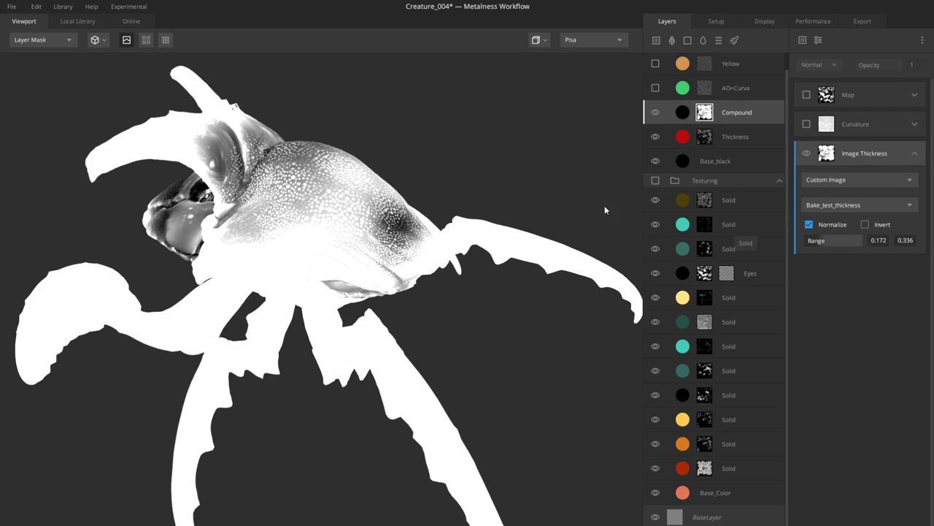
{"action": "left_click_drag", "start_coordinate": [360, 237], "coordinate": [340, 214], "text": "alt"}
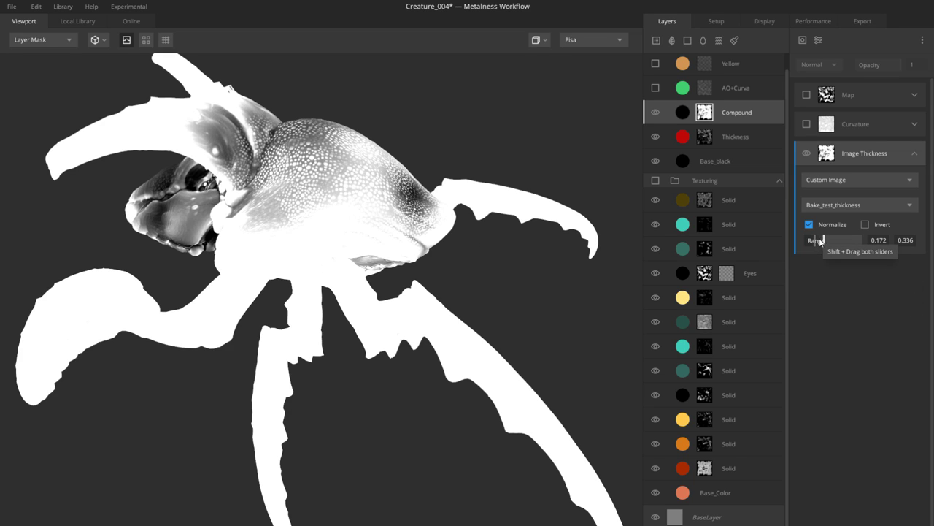
{"action": "left_click_drag", "start_coordinate": [438, 248], "coordinate": [387, 229], "text": "alt"}
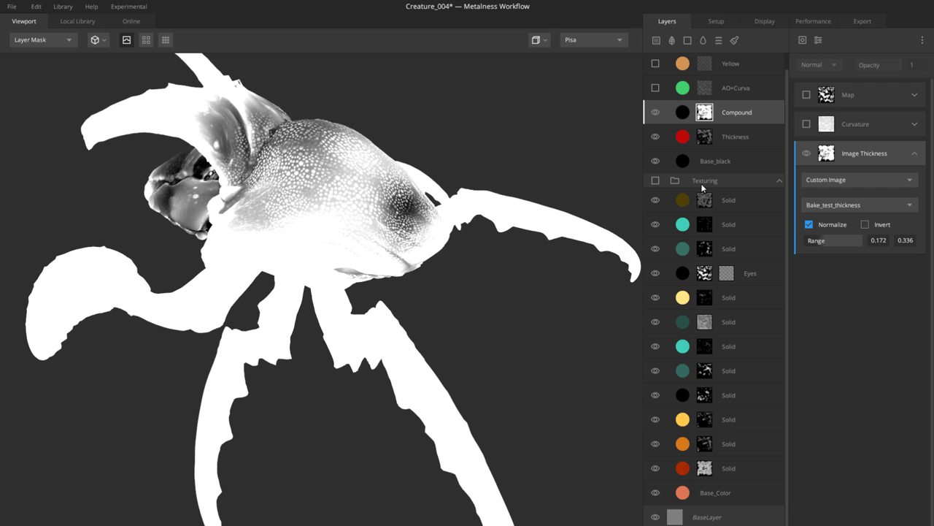
Step: Expand the Compound mask's Curvature component, make it visible again and examine its effect on the creature up close
{"action": "left_click", "coordinate": [882, 125]}
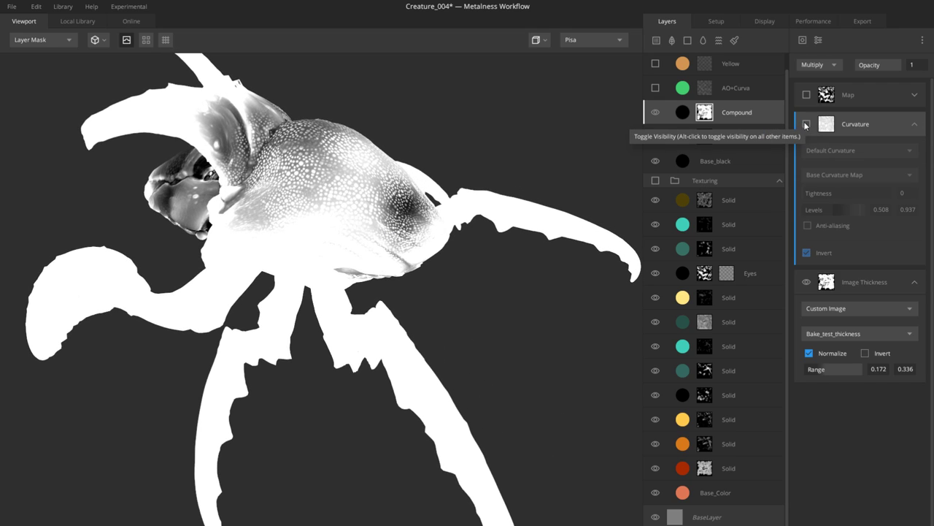
{"action": "left_click", "coordinate": [806, 125]}
{"action": "left_click_drag", "start_coordinate": [348, 220], "coordinate": [374, 200], "text": "alt"}
{"action": "scroll", "coordinate": [365, 283], "scroll_direction": "up", "scroll_amount": 1}
{"action": "scroll", "coordinate": [365, 283], "scroll_direction": "up", "scroll_amount": 2}
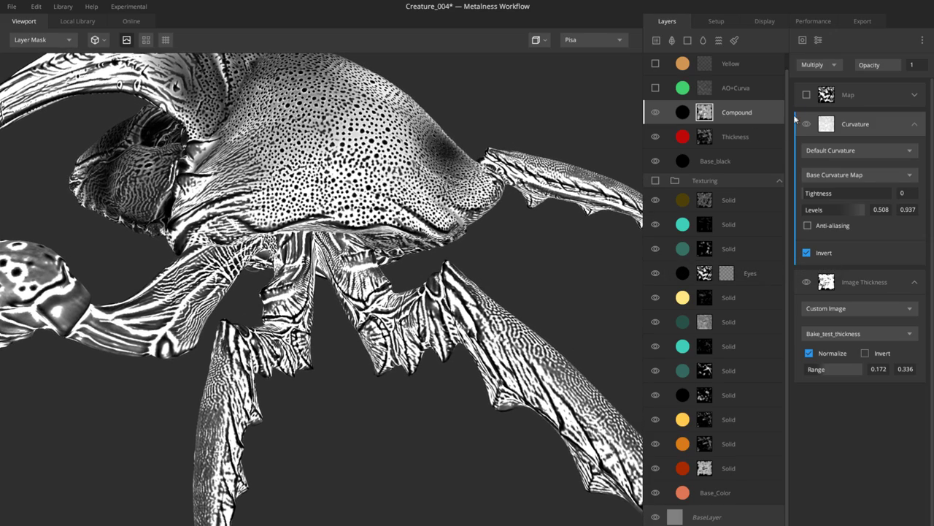
Step: Make the Map component visible again, expand its Bake_test_ao settings and inspect the combined Compound mask around the creature
{"action": "left_click", "coordinate": [852, 96]}
{"action": "left_click", "coordinate": [806, 94]}
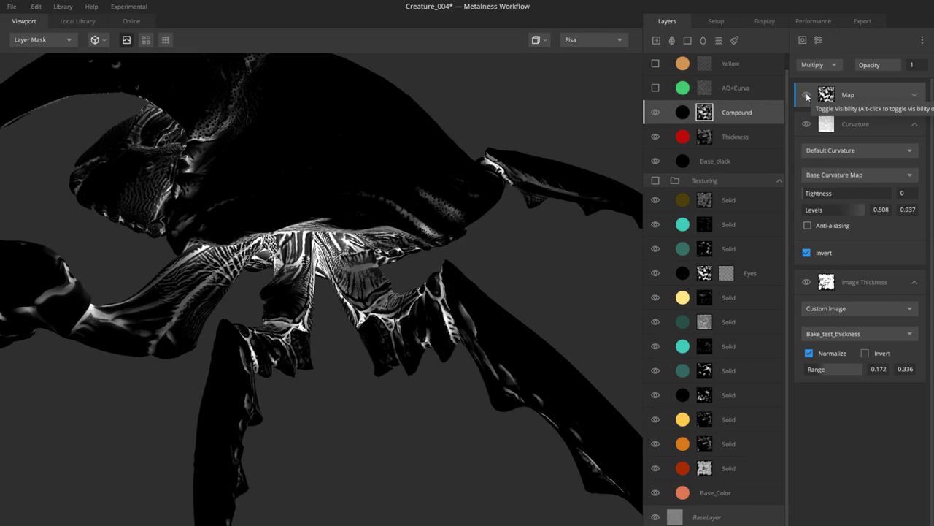
{"action": "left_click", "coordinate": [917, 95]}
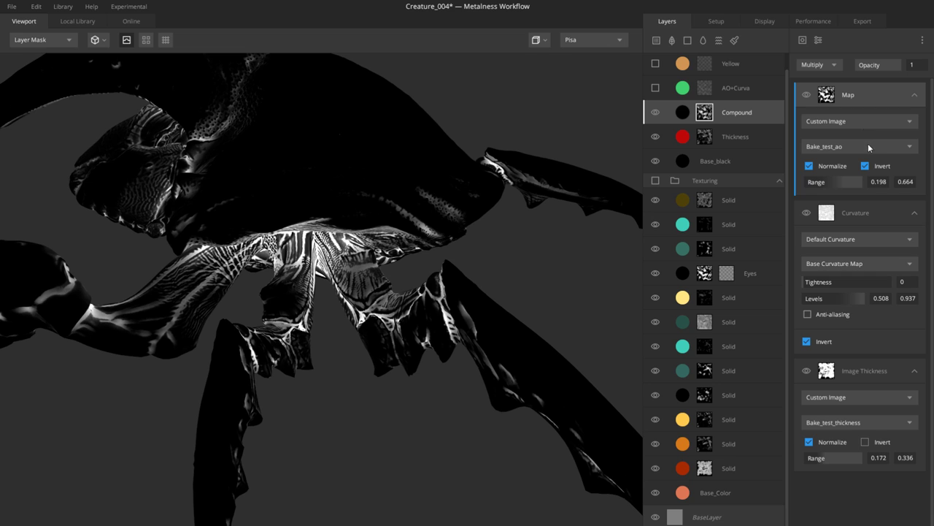
{"action": "left_click_drag", "start_coordinate": [357, 235], "coordinate": [442, 235]}
{"action": "left_click_drag", "start_coordinate": [263, 197], "coordinate": [340, 213]}
{"action": "middle_click_drag", "start_coordinate": [341, 216], "coordinate": [356, 228]}
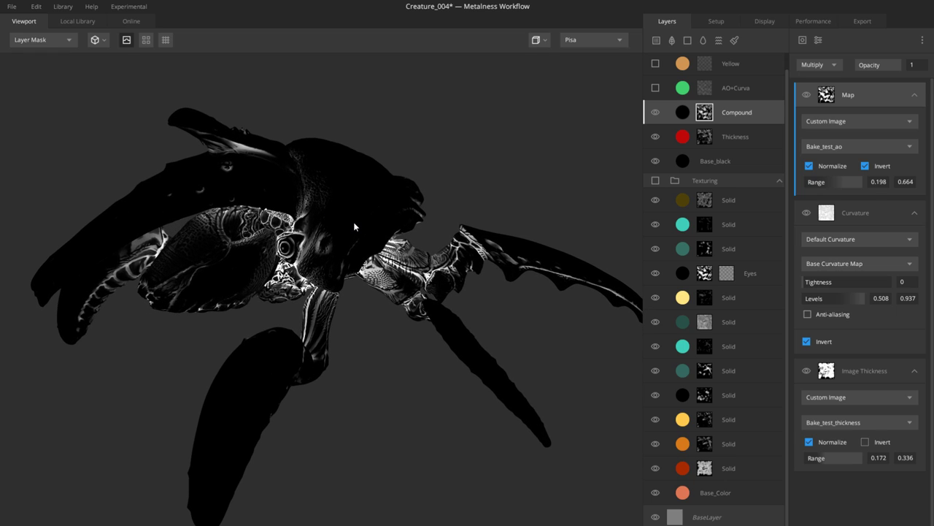
Step: Check which source types the Map component offers, keep Custom Image and return to PBR Metalness view
{"action": "left_click", "coordinate": [840, 126]}
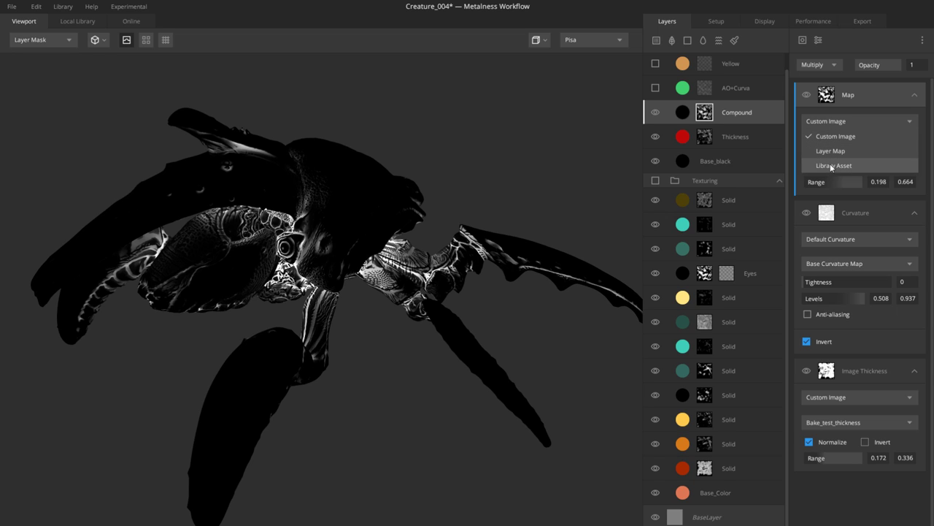
{"action": "left_click", "coordinate": [852, 95]}
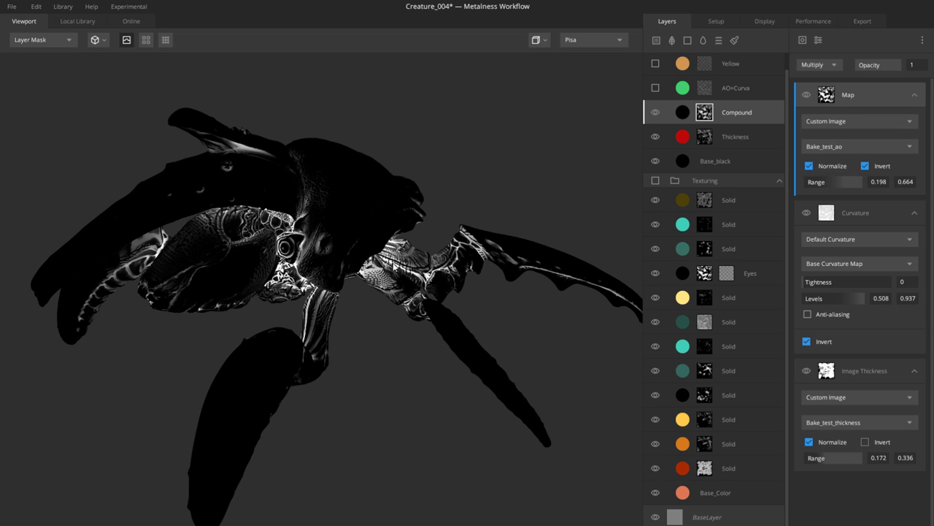
{"action": "mouse_move", "coordinate": [358, 252]}
{"action": "left_mouse_down"}
{"action": "mouse_move", "coordinate": [378, 251]}
{"action": "mouse_move", "coordinate": [369, 243]}
{"action": "left_mouse_up"}
{"action": "key", "text": "m"}
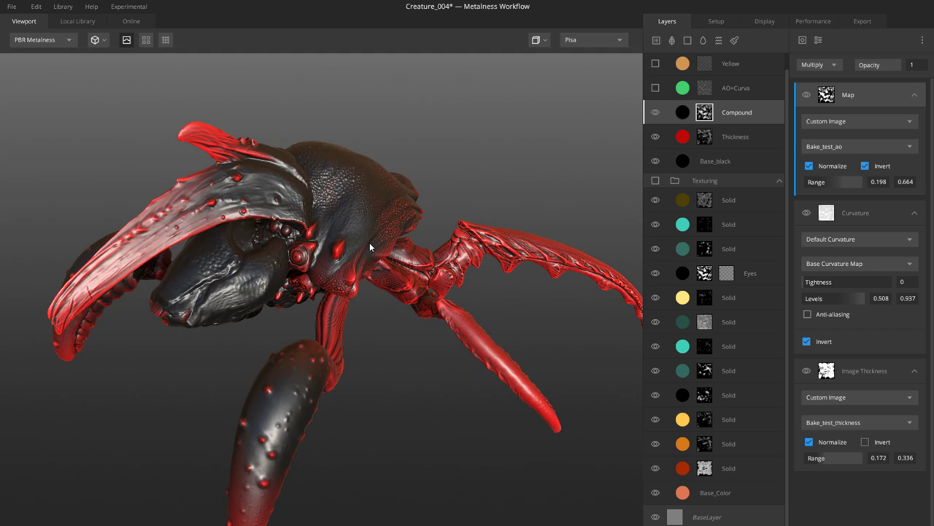
Step: Hide the Thickness layer and set the Compound layer's albedo to the olive yellow AFA759
{"action": "left_click", "coordinate": [655, 137]}
{"action": "left_click", "coordinate": [683, 115]}
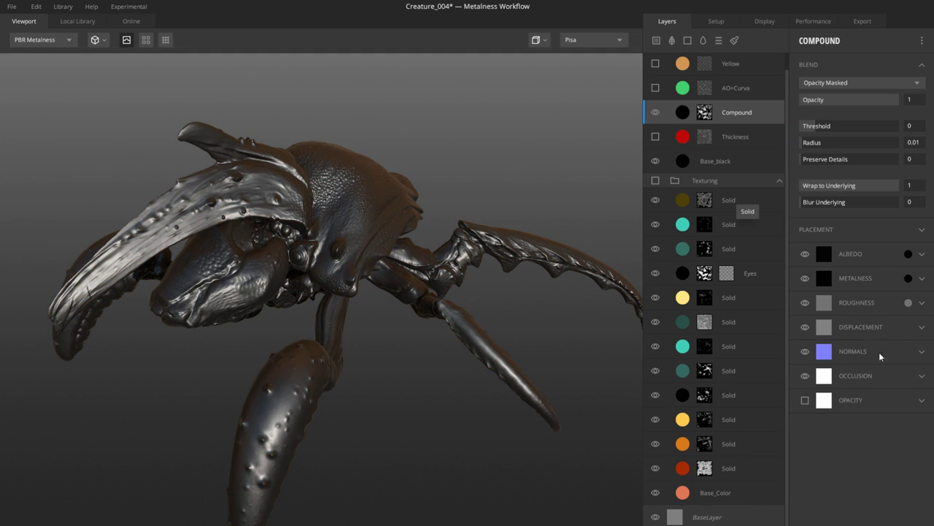
{"action": "left_click", "coordinate": [909, 250]}
{"action": "left_click_drag", "start_coordinate": [402, 251], "coordinate": [390, 263]}
{"action": "left_click", "coordinate": [585, 372]}
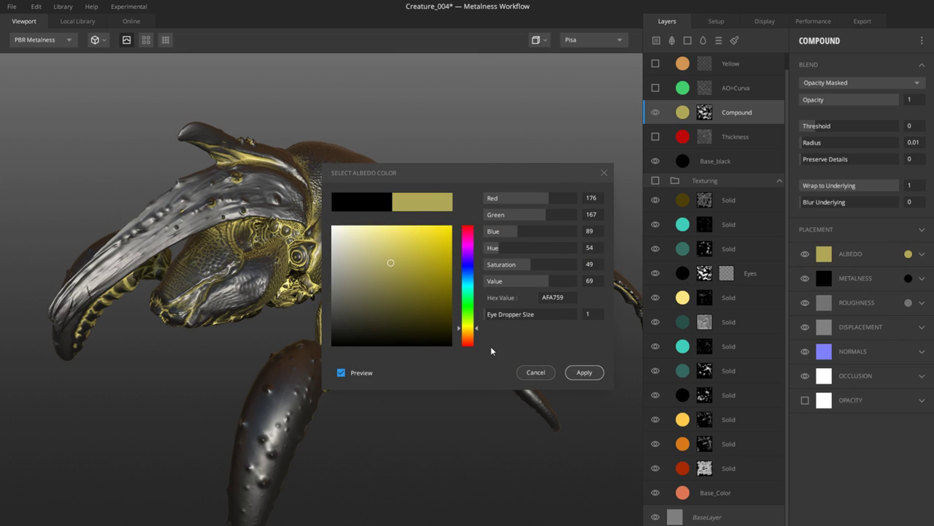
{"action": "left_click_drag", "start_coordinate": [368, 314], "coordinate": [412, 290]}
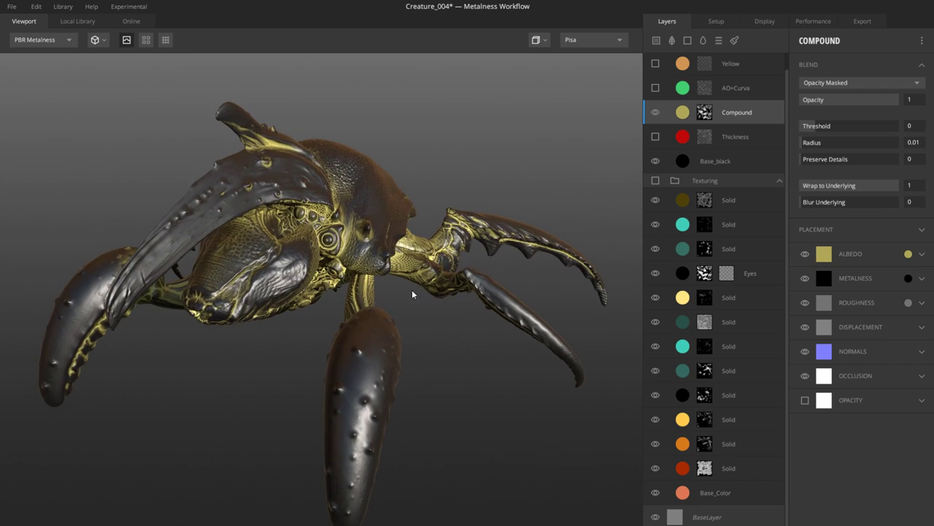
{"action": "left_click_drag", "start_coordinate": [434, 219], "coordinate": [366, 236]}
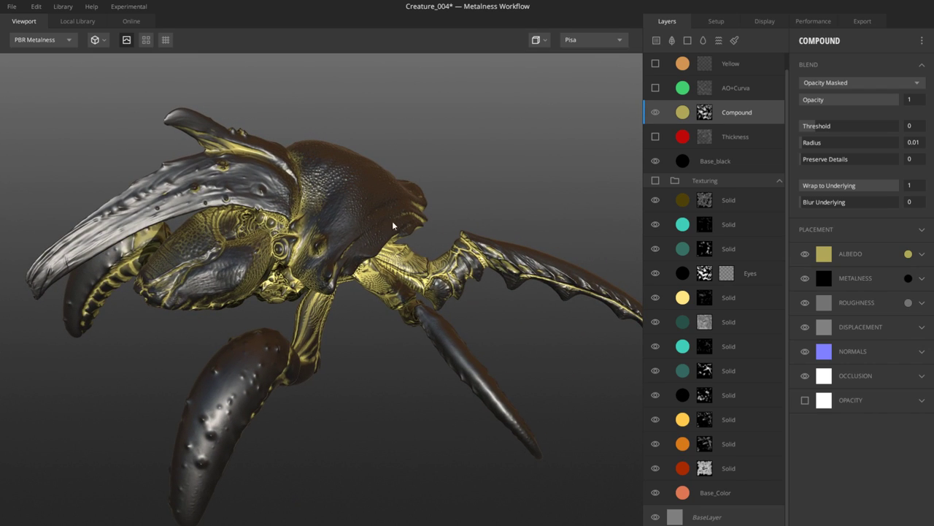
{"action": "left_click_drag", "start_coordinate": [413, 203], "coordinate": [363, 249]}
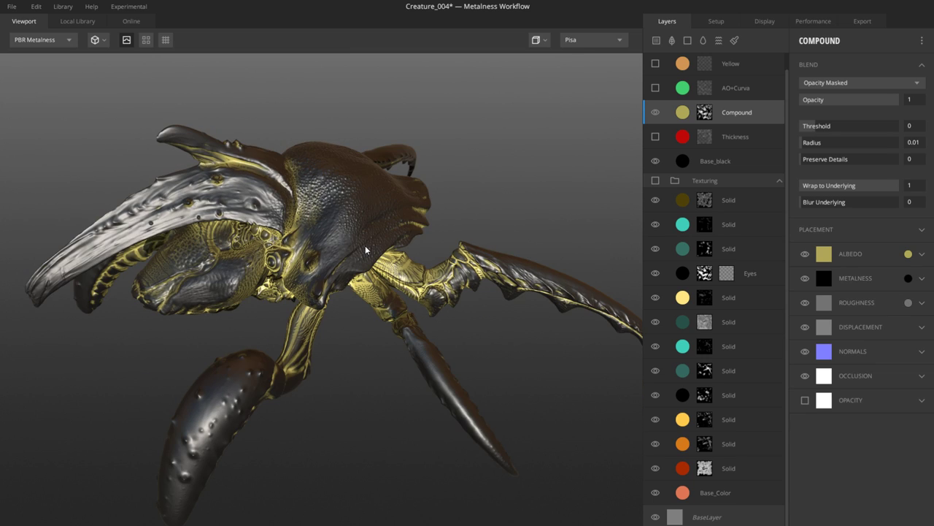
{"action": "left_click_drag", "start_coordinate": [366, 250], "coordinate": [349, 235]}
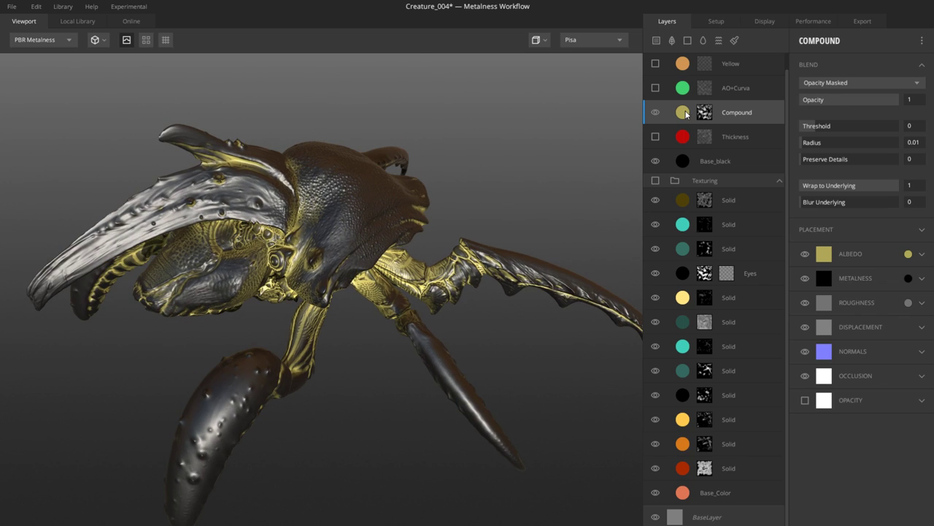
Step: Turn on the green AO+Curva layer, hide the Compound layer and open the AO+Curva mask stack
{"action": "left_click", "coordinate": [656, 88]}
{"action": "left_click", "coordinate": [656, 111]}
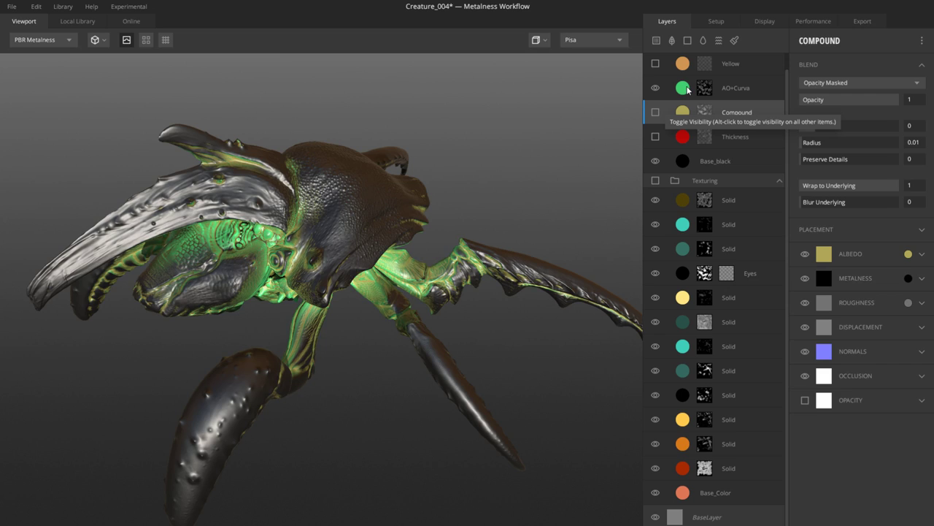
{"action": "left_click", "coordinate": [704, 90]}
{"action": "left_click", "coordinate": [703, 89]}
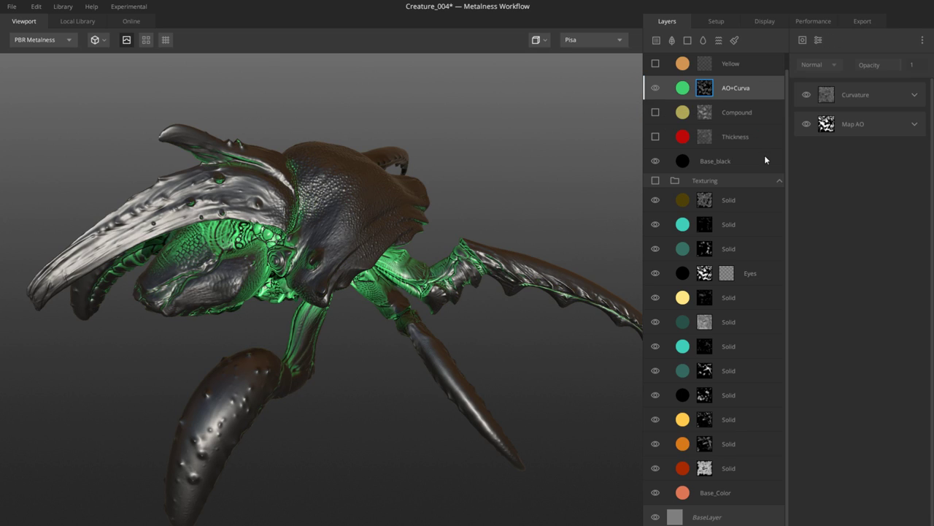
Step: Expand the Map AO and Curvature components of the AO+Curva mask and review their settings and effect on the creature
{"action": "left_click", "coordinate": [907, 128]}
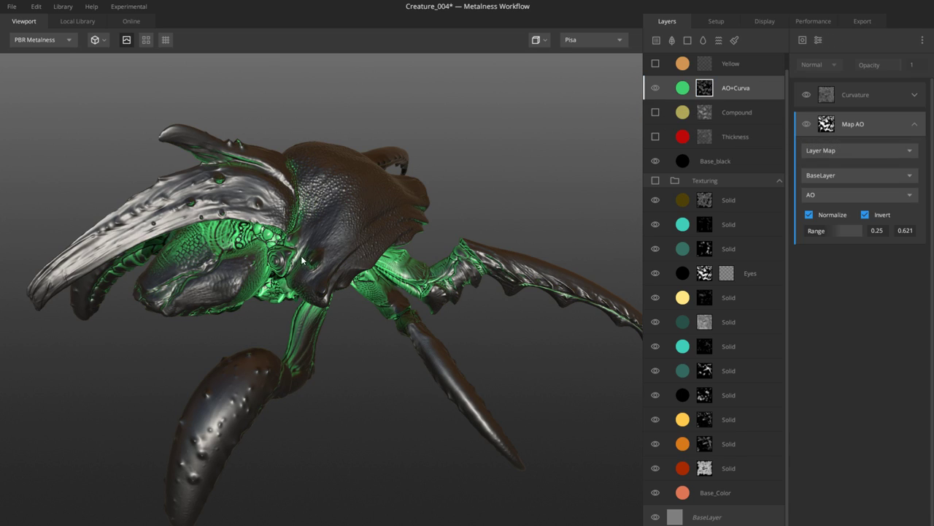
{"action": "left_click", "coordinate": [865, 101]}
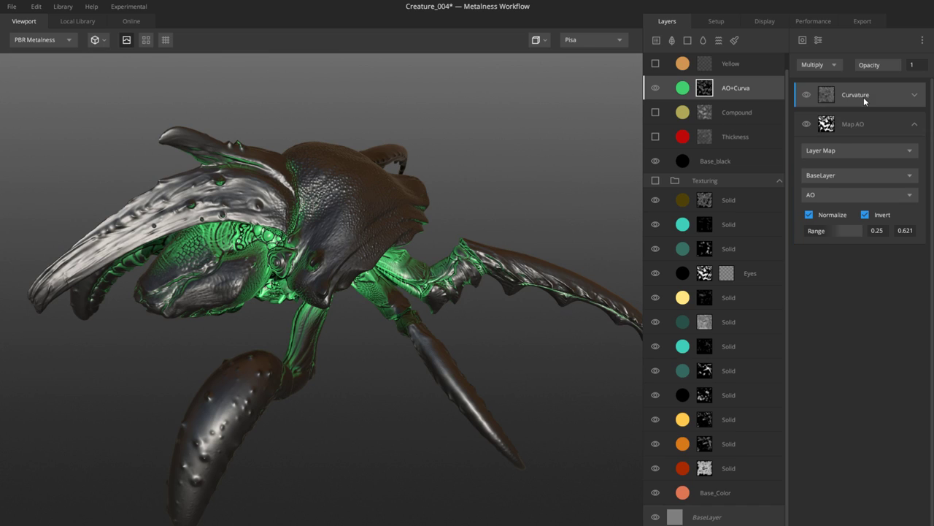
{"action": "left_click", "coordinate": [915, 96]}
{"action": "left_click_drag", "start_coordinate": [542, 216], "coordinate": [574, 218], "text": "alt"}
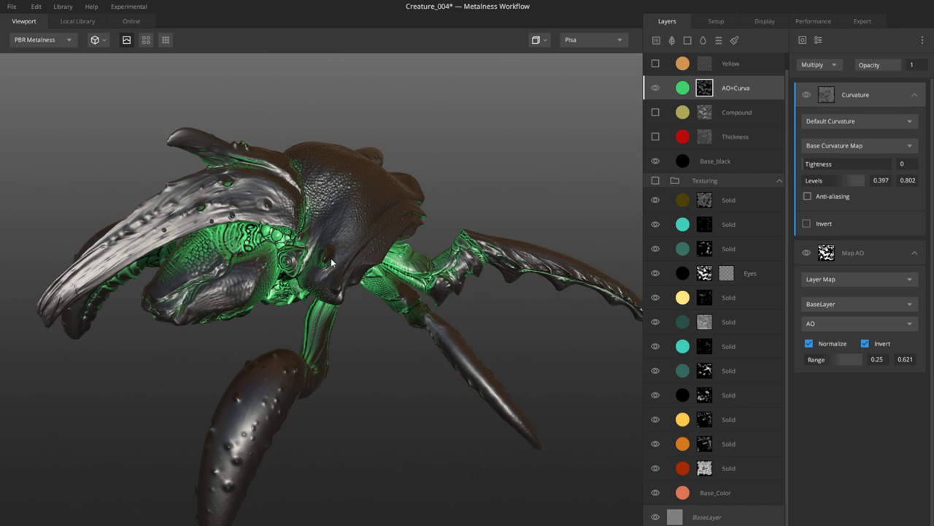
{"action": "left_click_drag", "start_coordinate": [333, 264], "coordinate": [648, 189]}
Step: Try Mesh Only as the AO+Curva mask's Curvature source and restore Base Curvature Map
{"action": "left_click", "coordinate": [863, 146]}
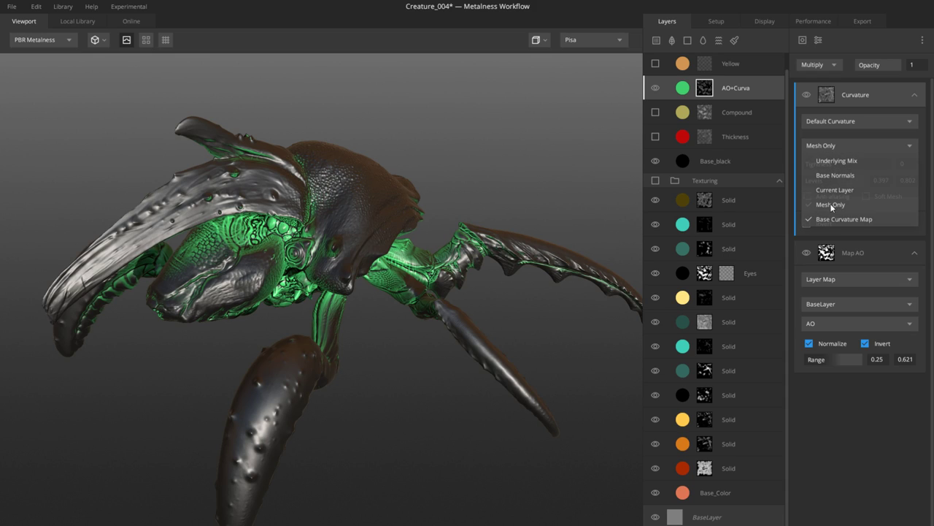
{"action": "left_click", "coordinate": [831, 204]}
{"action": "left_click", "coordinate": [833, 145]}
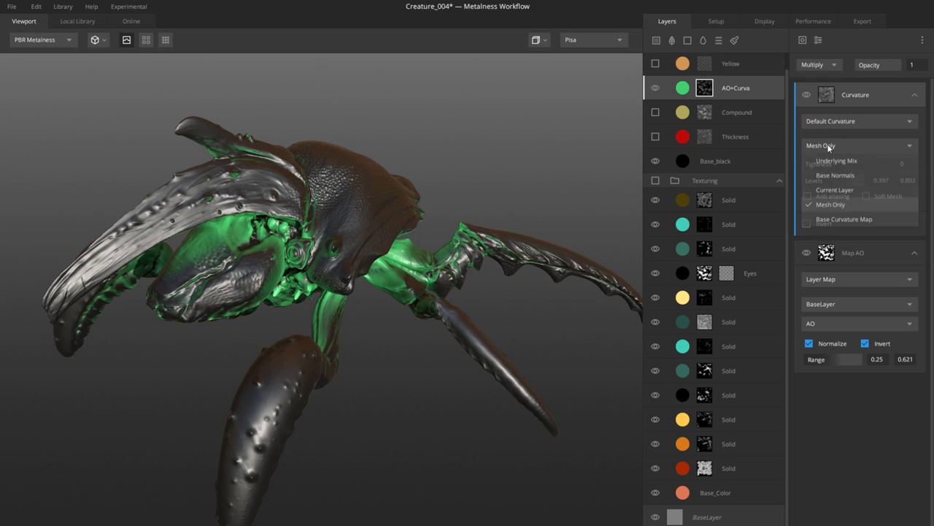
{"action": "left_click", "coordinate": [831, 218]}
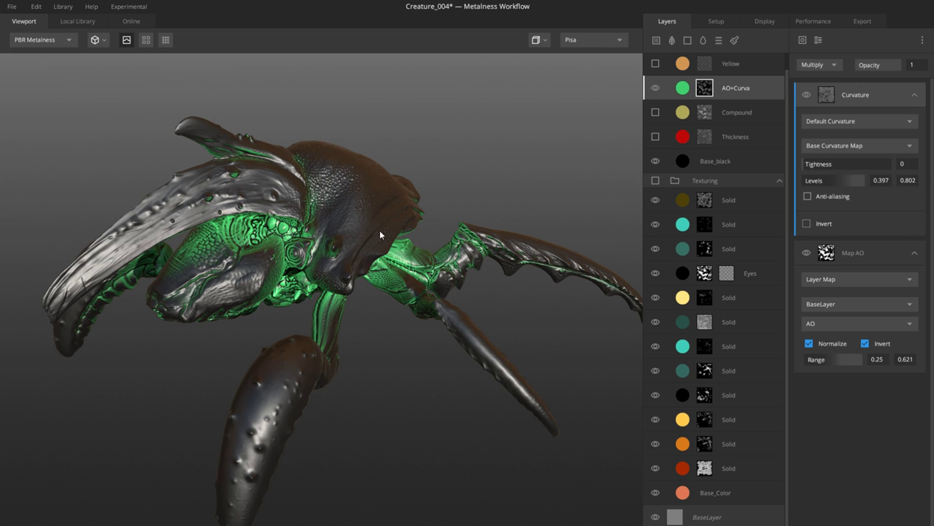
Step: Hide the green AO+Curva layer and turn on and select the Yellow layer in the recipe group
{"action": "right_click_drag", "start_coordinate": [296, 273], "coordinate": [331, 263], "text": "alt"}
{"action": "middle_click_drag", "start_coordinate": [330, 262], "coordinate": [371, 261], "text": "alt"}
{"action": "middle_click_drag", "start_coordinate": [310, 270], "coordinate": [326, 245]}
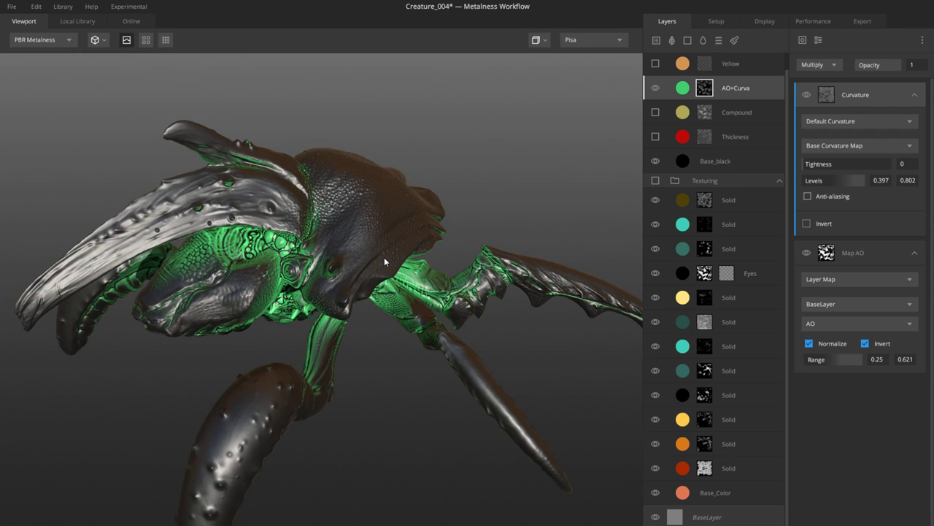
{"action": "middle_click_drag", "start_coordinate": [384, 257], "coordinate": [452, 219]}
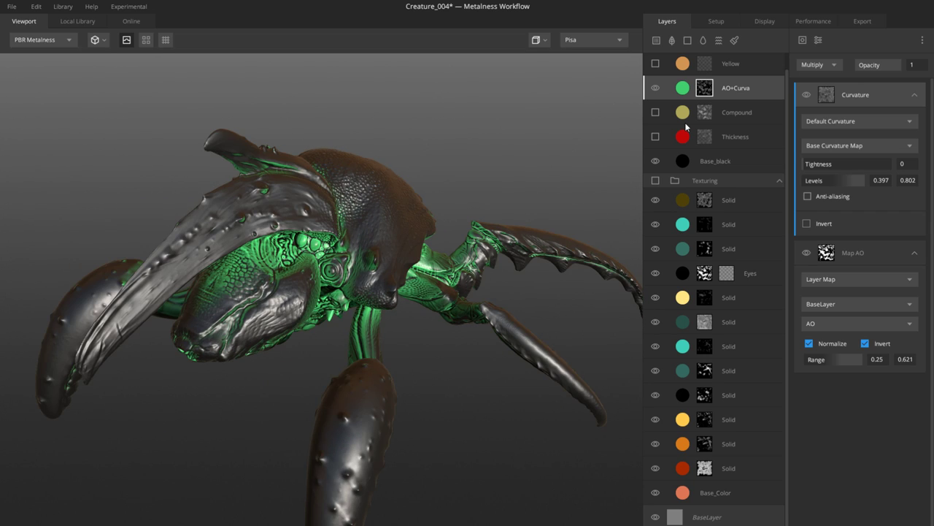
{"action": "left_click", "coordinate": [666, 90]}
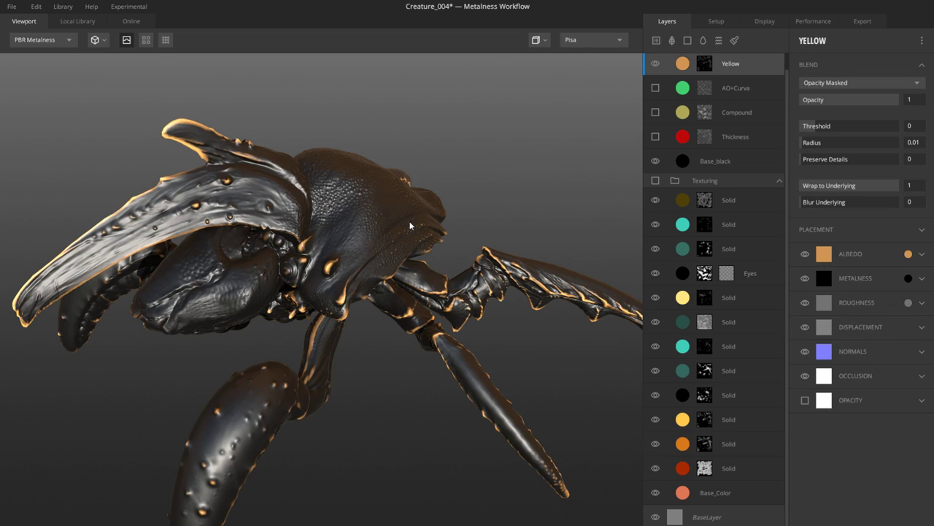
{"action": "scroll", "coordinate": [410, 225], "scroll_direction": "down", "scroll_amount": 1}
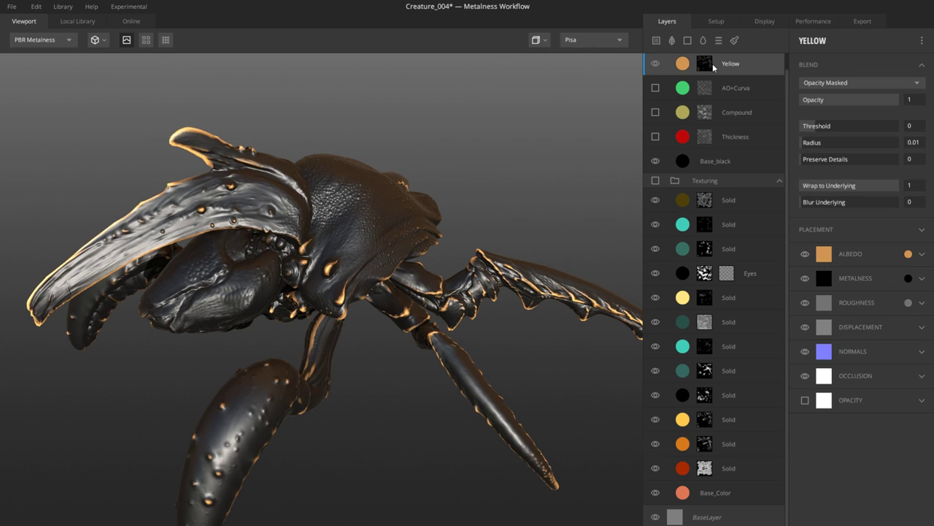
Step: Open the Yellow layer's mask stack, expand its Image component and select the Curvature component to examine the edge mask
{"action": "left_click", "coordinate": [712, 66]}
{"action": "left_click", "coordinate": [912, 127]}
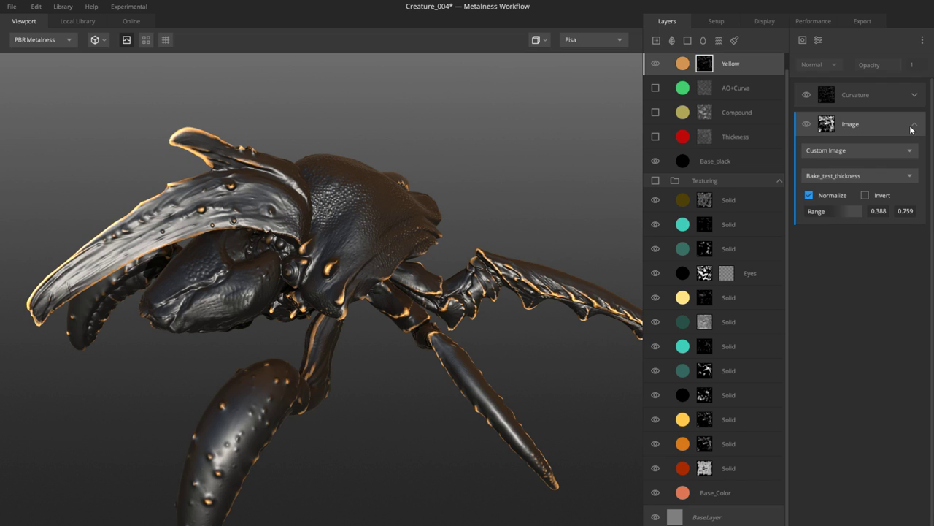
{"action": "left_click", "coordinate": [864, 92]}
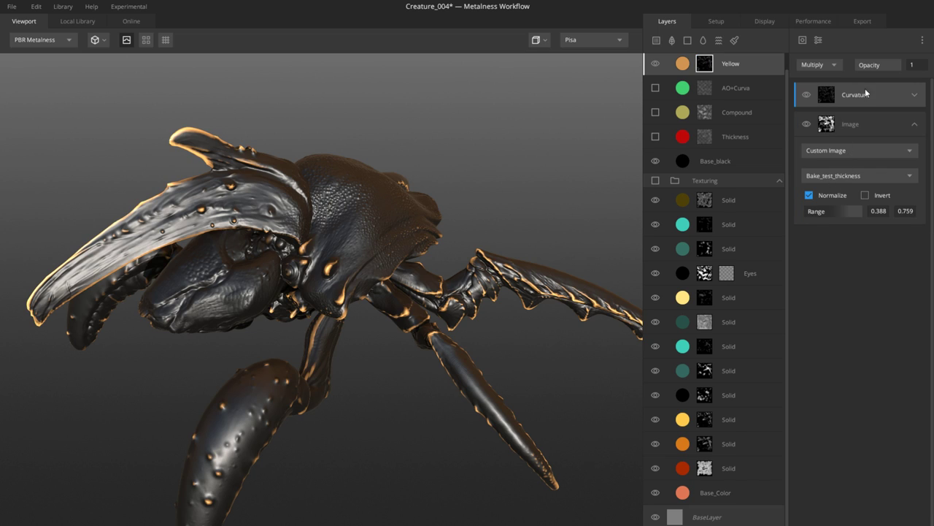
{"action": "left_click_drag", "start_coordinate": [467, 257], "coordinate": [357, 269]}
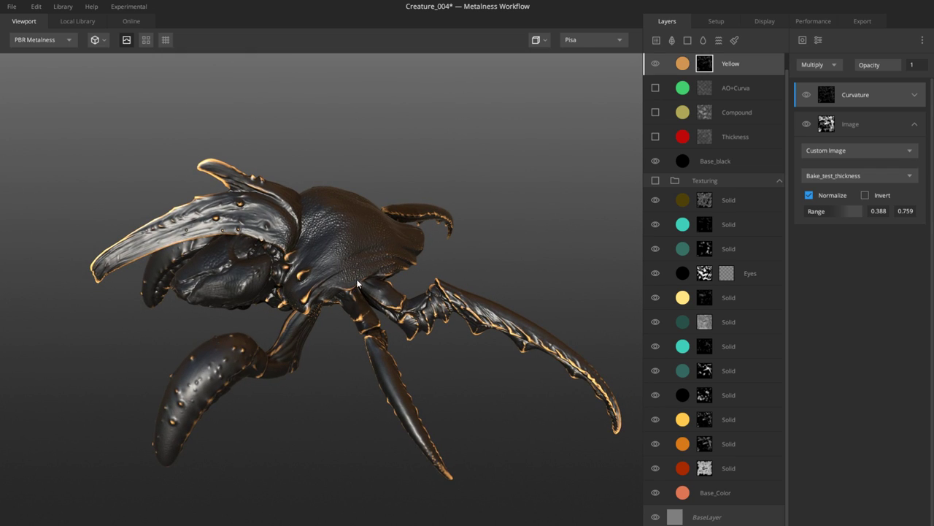
{"action": "left_click_drag", "start_coordinate": [357, 270], "coordinate": [365, 249]}
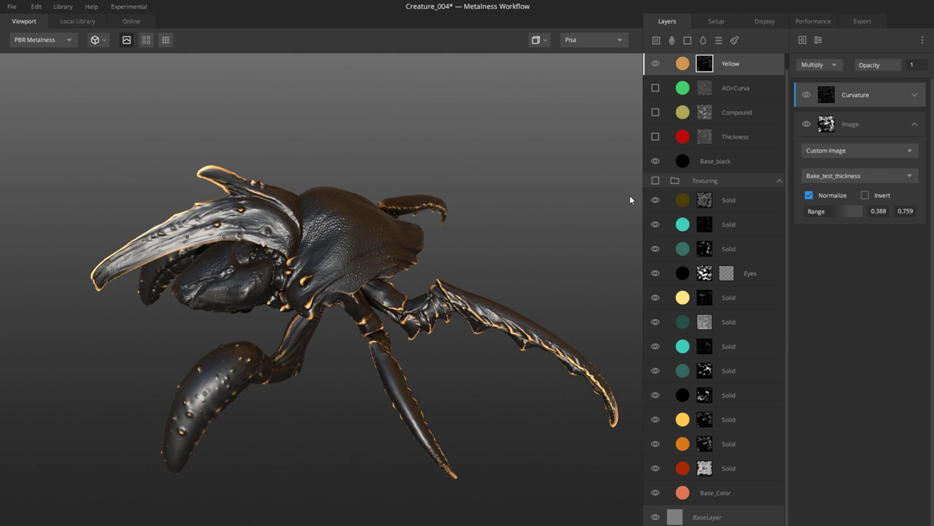
Step: Turn the AO+Curva, Compound and Thickness layers back on and select the Thickness layer to view the complete recipe on the creature
{"action": "left_click", "coordinate": [656, 88]}
{"action": "left_click", "coordinate": [656, 112]}
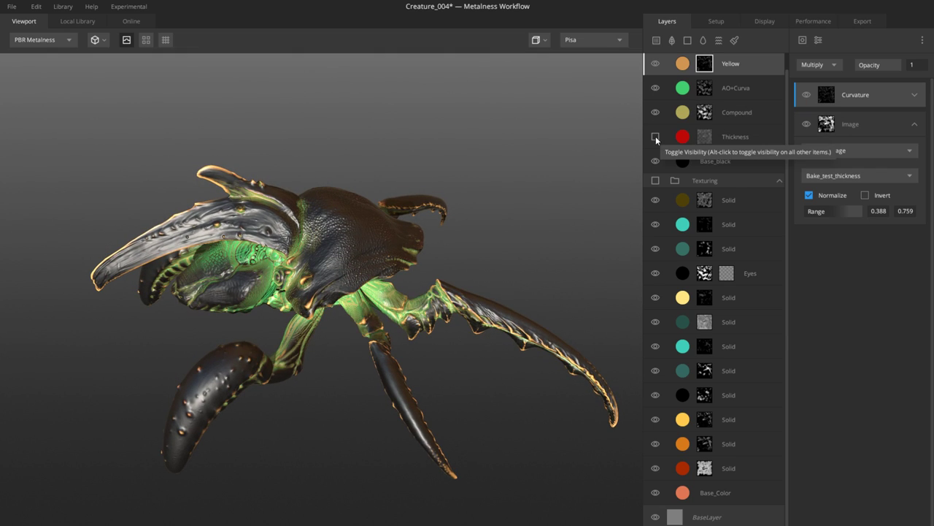
{"action": "left_click", "coordinate": [655, 136]}
{"action": "mouse_move", "coordinate": [361, 248]}
{"action": "left_mouse_down"}
{"action": "mouse_move", "coordinate": [361, 301]}
{"action": "mouse_move", "coordinate": [338, 297]}
{"action": "mouse_move", "coordinate": [382, 273]}
{"action": "mouse_move", "coordinate": [362, 259]}
{"action": "mouse_move", "coordinate": [298, 280]}
{"action": "mouse_move", "coordinate": [395, 260]}
{"action": "left_mouse_up"}
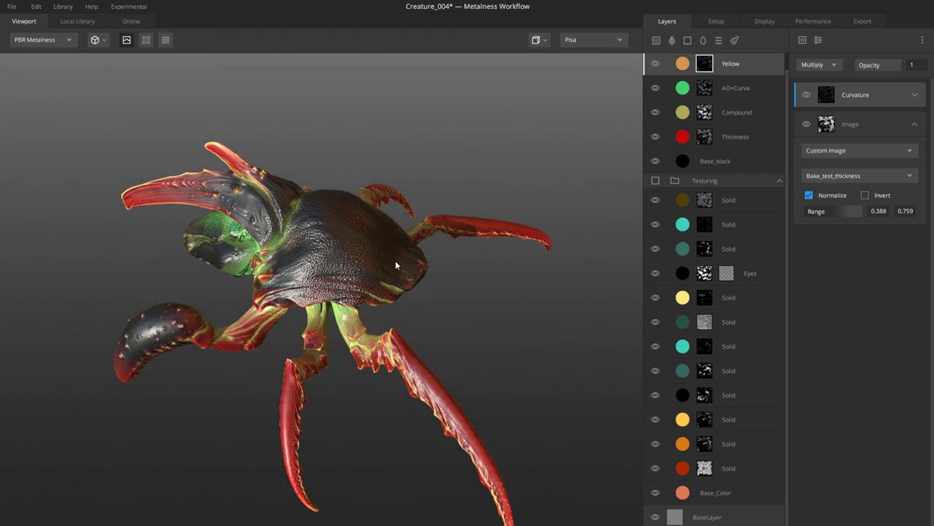
{"action": "left_click", "coordinate": [787, 64]}
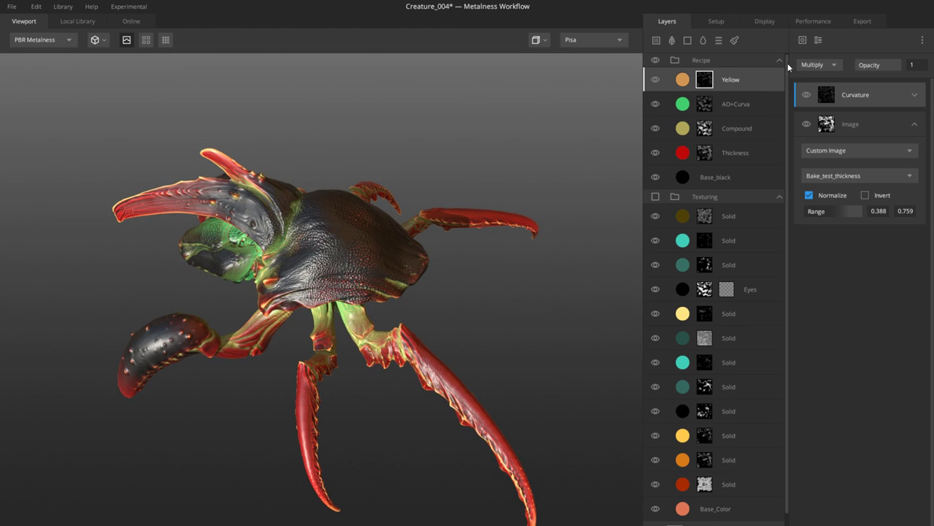
{"action": "left_click", "coordinate": [703, 62]}
{"action": "left_click", "coordinate": [685, 151]}
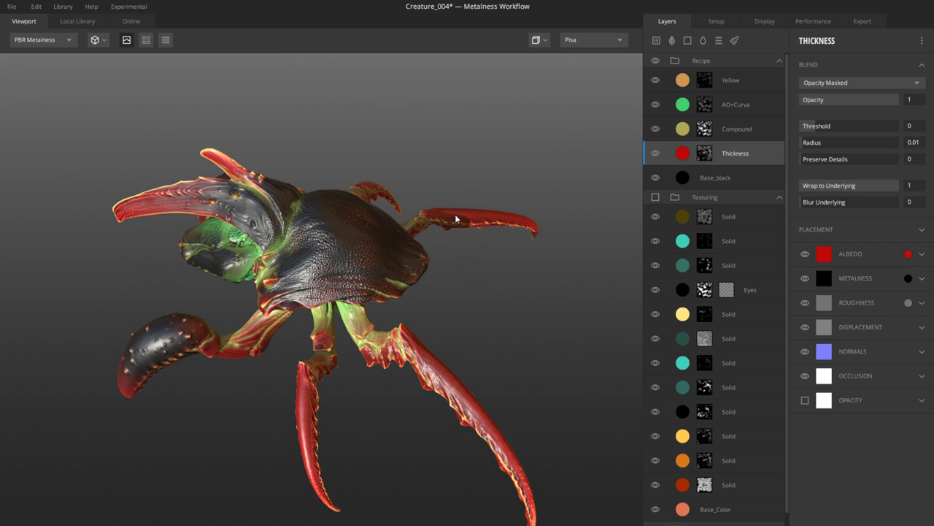
{"action": "left_click_drag", "start_coordinate": [350, 277], "coordinate": [350, 258]}
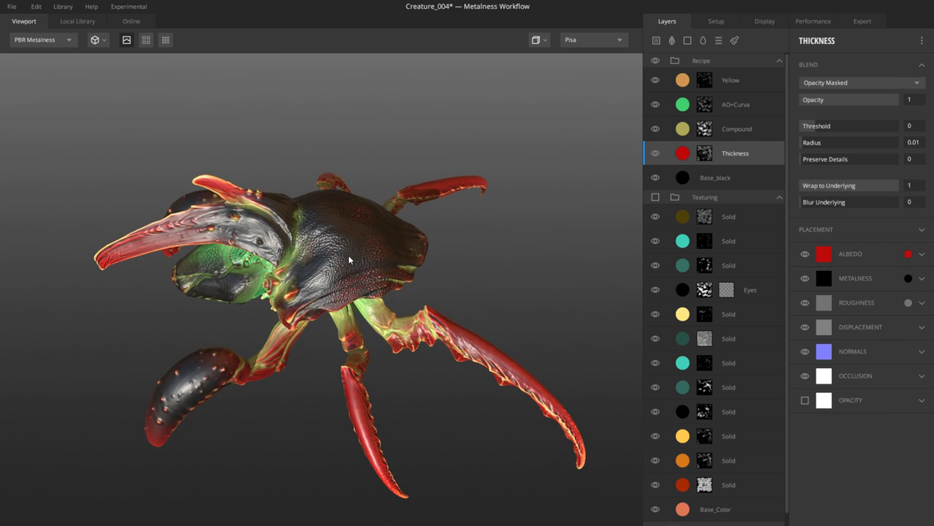
Step: Hide and collapse the Recipe folder and turn on the Texturing folder
{"action": "left_click", "coordinate": [730, 62]}
{"action": "left_click", "coordinate": [779, 61]}
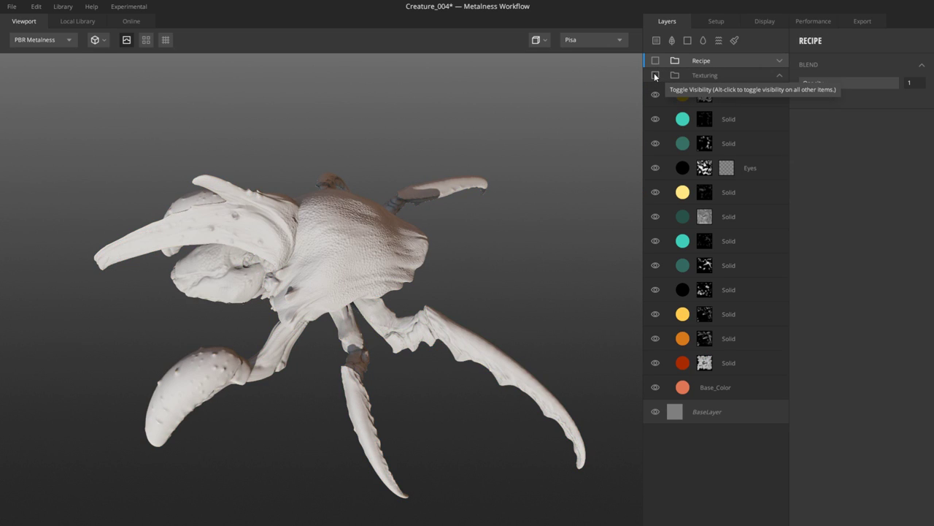
{"action": "left_click", "coordinate": [655, 75]}
{"action": "left_click_drag", "start_coordinate": [332, 297], "coordinate": [299, 280]}
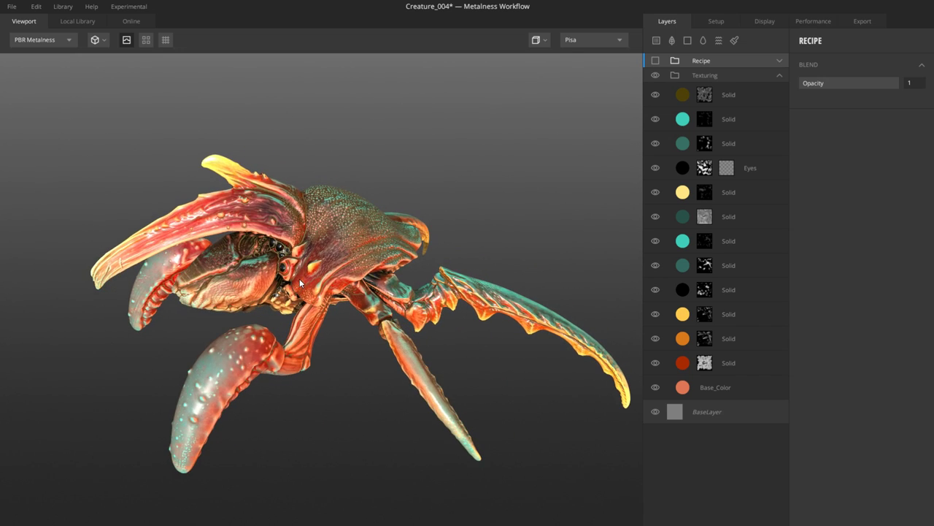
Step: Hide every Texturing layer above the red Solid layer, including Eyes, leaving only the red Solid and Base_Color layers on
{"action": "left_click", "coordinate": [656, 95]}
{"action": "left_click", "coordinate": [656, 119]}
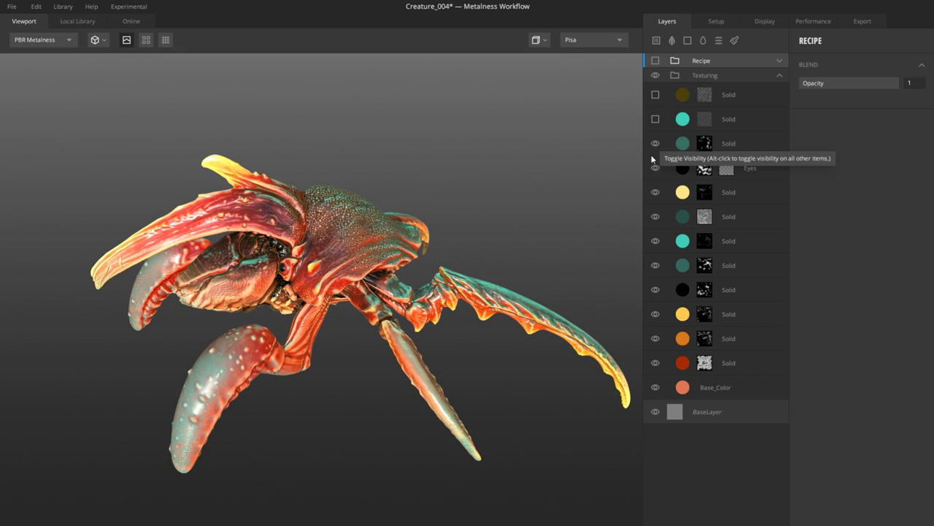
{"action": "left_click", "coordinate": [652, 153]}
{"action": "left_click", "coordinate": [654, 167]}
{"action": "left_click", "coordinate": [656, 194]}
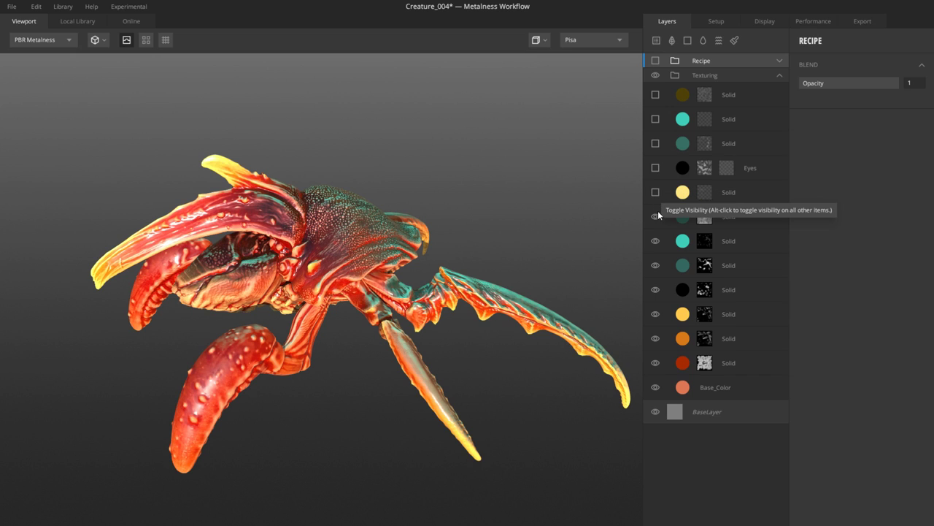
{"action": "left_click", "coordinate": [656, 216]}
{"action": "left_click", "coordinate": [655, 240]}
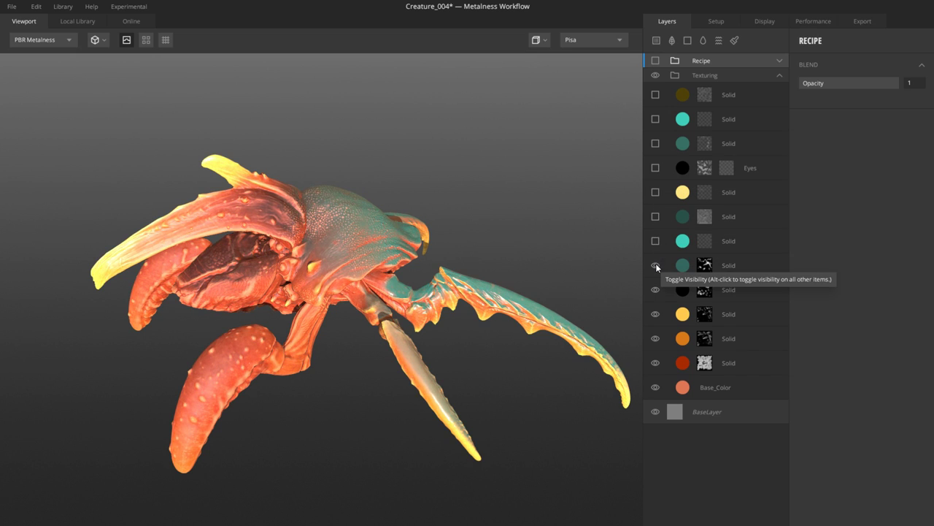
{"action": "left_click", "coordinate": [656, 265]}
{"action": "left_click", "coordinate": [656, 290]}
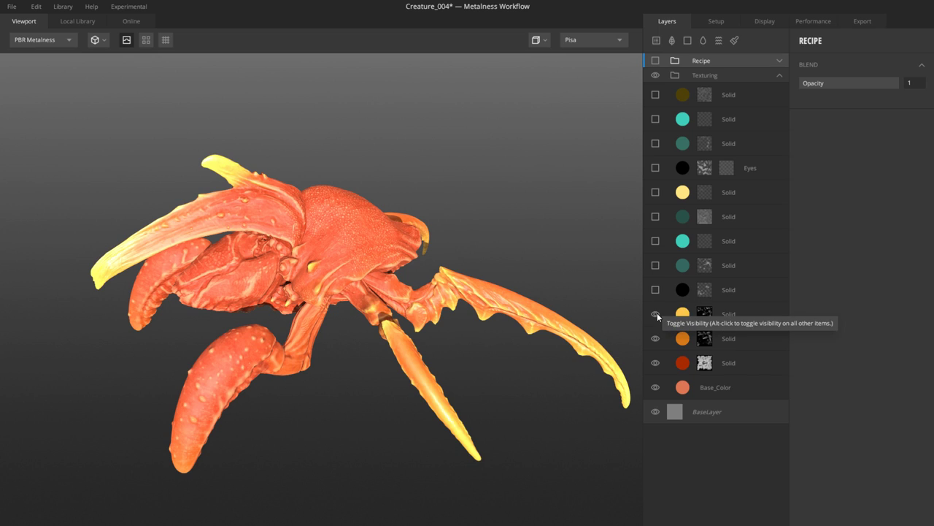
{"action": "left_click", "coordinate": [656, 313]}
{"action": "left_click", "coordinate": [656, 338]}
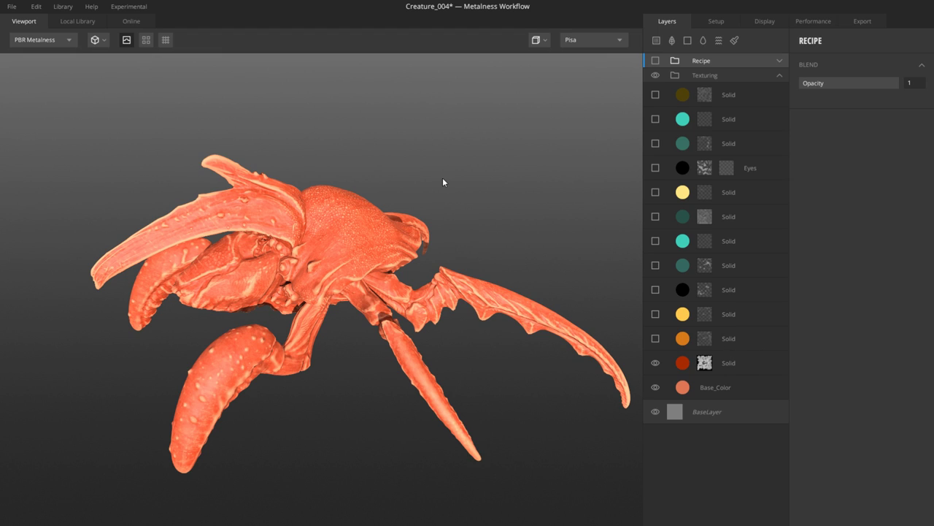
Step: Open the red Solid layer's mask stack and expand its Image component to review the Stains gloss settings
{"action": "left_click_drag", "start_coordinate": [482, 210], "coordinate": [443, 248]}
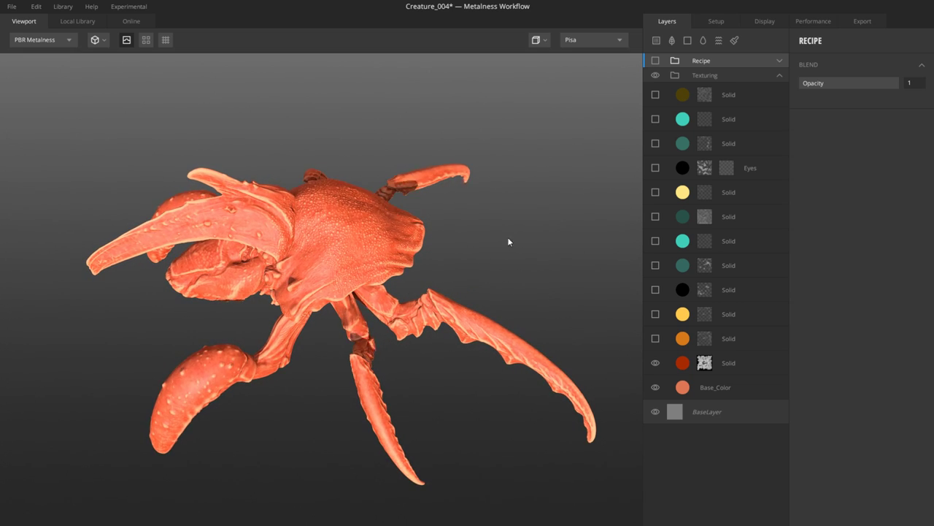
{"action": "left_click_drag", "start_coordinate": [508, 242], "coordinate": [497, 250]}
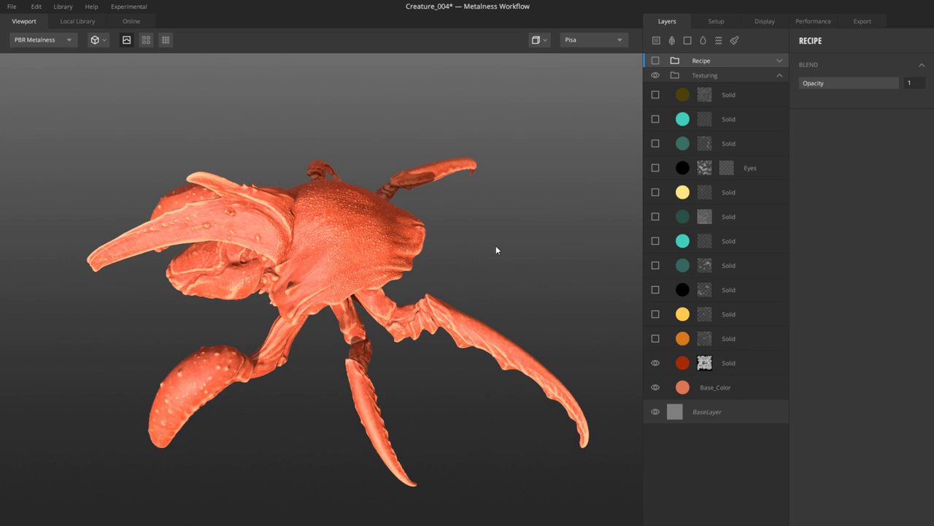
{"action": "left_click_drag", "start_coordinate": [434, 236], "coordinate": [503, 291]}
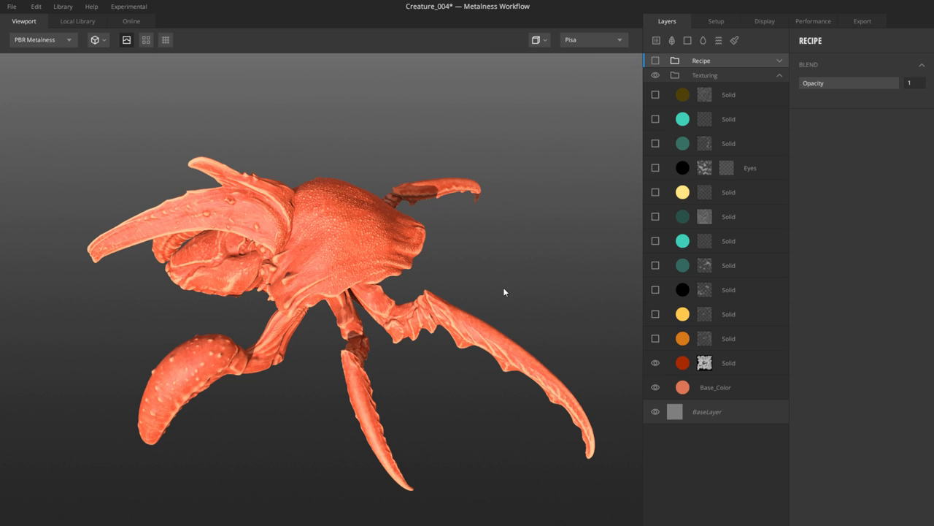
{"action": "left_click", "coordinate": [682, 367]}
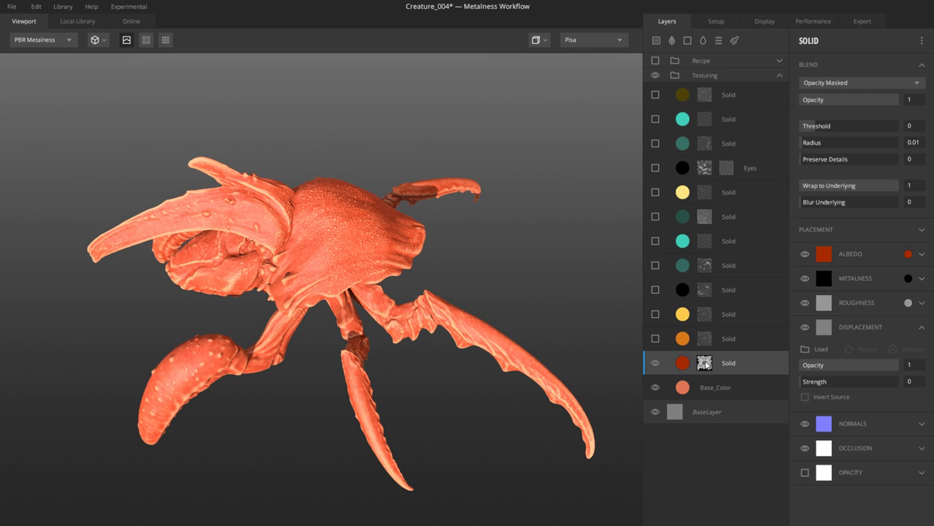
{"action": "left_click", "coordinate": [704, 363]}
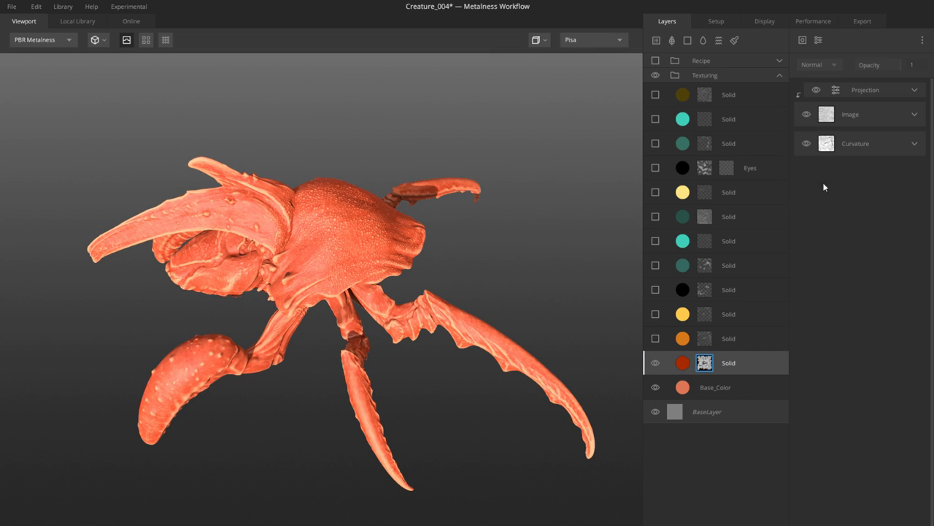
{"action": "left_click", "coordinate": [913, 115]}
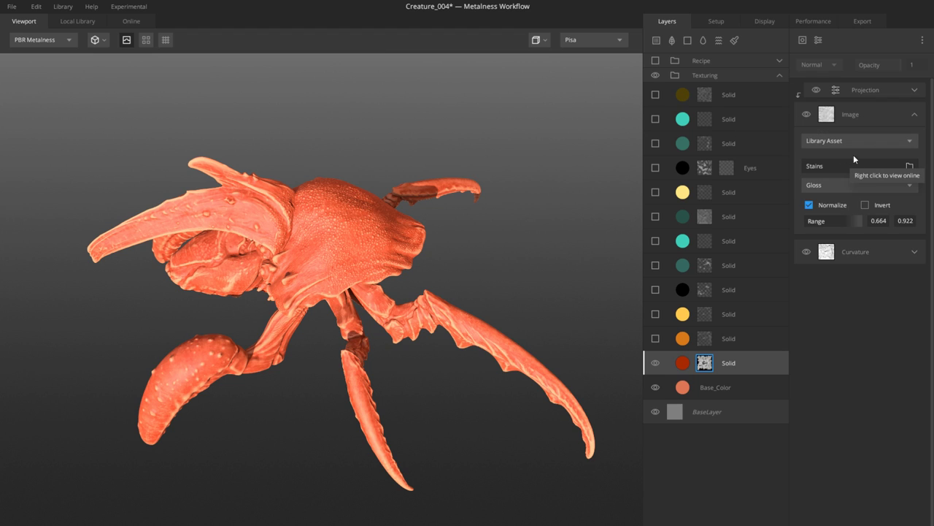
{"action": "mouse_move", "coordinate": [441, 282]}
{"action": "left_mouse_down"}
{"action": "mouse_move", "coordinate": [430, 284]}
{"action": "mouse_move", "coordinate": [437, 296]}
{"action": "mouse_move", "coordinate": [454, 277]}
{"action": "left_mouse_up"}
{"action": "left_click_drag", "start_coordinate": [459, 271], "coordinate": [428, 268], "text": "alt"}
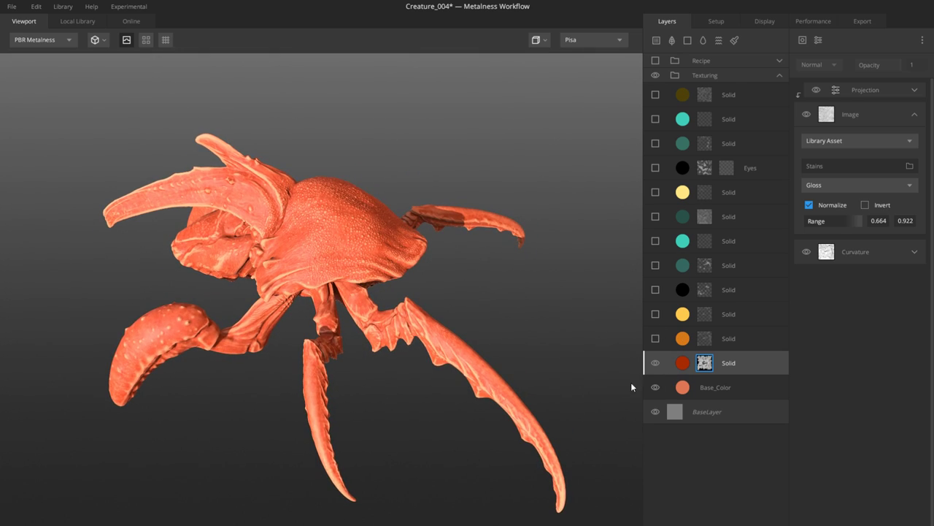
Step: Select Base_Color with the red Solid layer hidden, and turn the red layer back on to compare its effect
{"action": "left_click", "coordinate": [684, 389]}
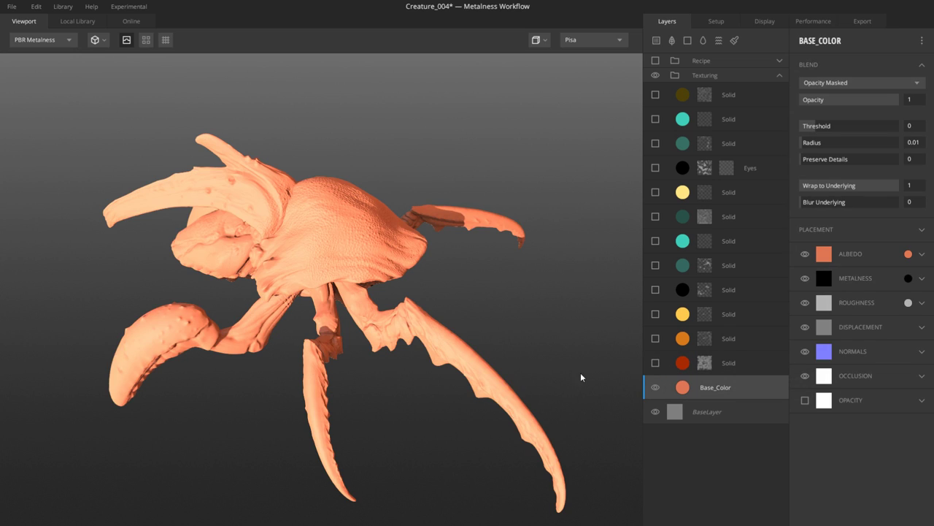
{"action": "left_click", "coordinate": [679, 369]}
{"action": "left_click", "coordinate": [656, 365]}
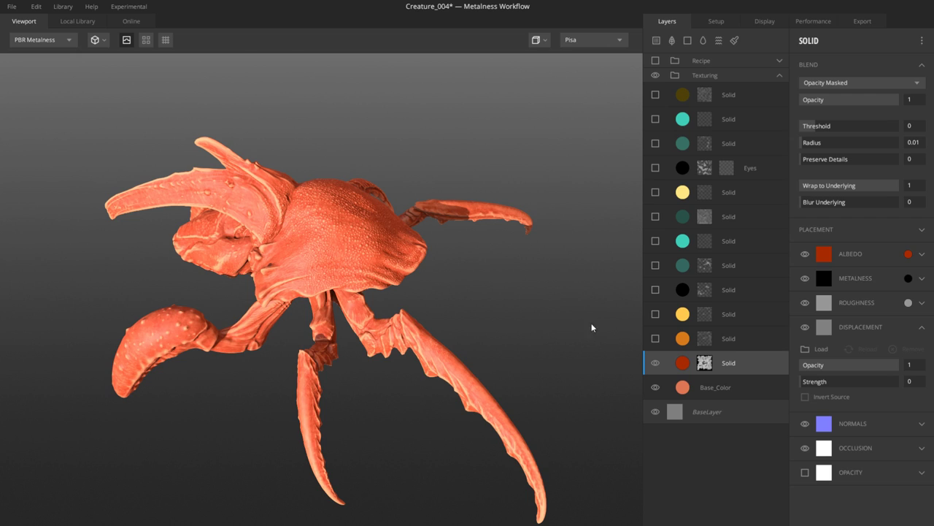
Step: Reopen the red Solid layer's mask stack and show its combined result in the Layer Mask view
{"action": "left_click", "coordinate": [705, 363]}
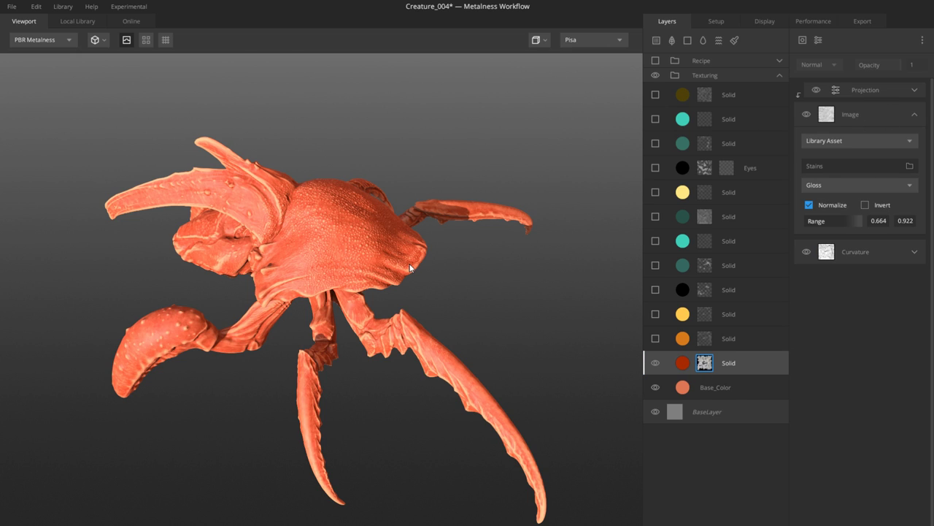
{"action": "key", "text": "m"}
{"action": "left_click_drag", "start_coordinate": [432, 264], "coordinate": [460, 278], "text": "alt"}
{"action": "middle_click_drag", "start_coordinate": [461, 283], "coordinate": [470, 268]}
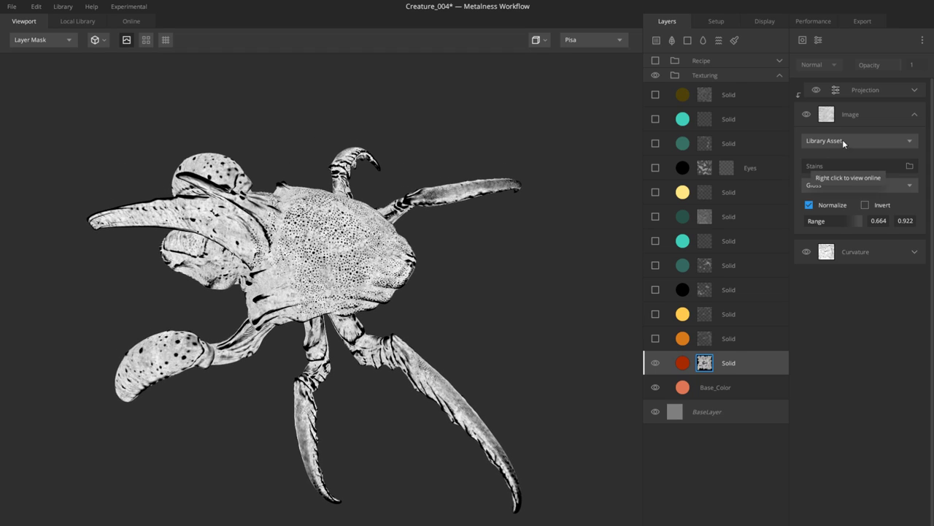
Step: Select the mask's Image component, examine the Stains map in the Active Mask view and select its Projection modifier
{"action": "left_click", "coordinate": [861, 115]}
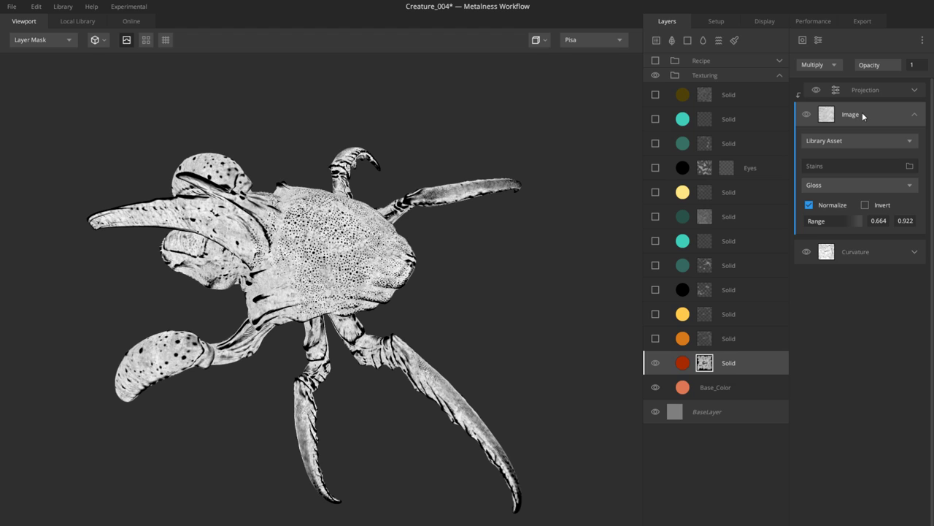
{"action": "middle_click_drag", "start_coordinate": [441, 242], "coordinate": [422, 221]}
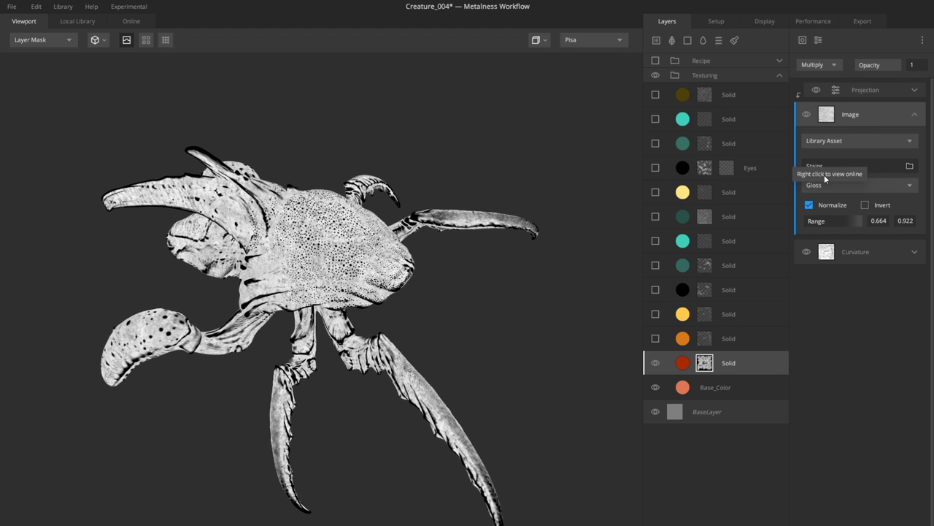
{"action": "left_click", "coordinate": [838, 114]}
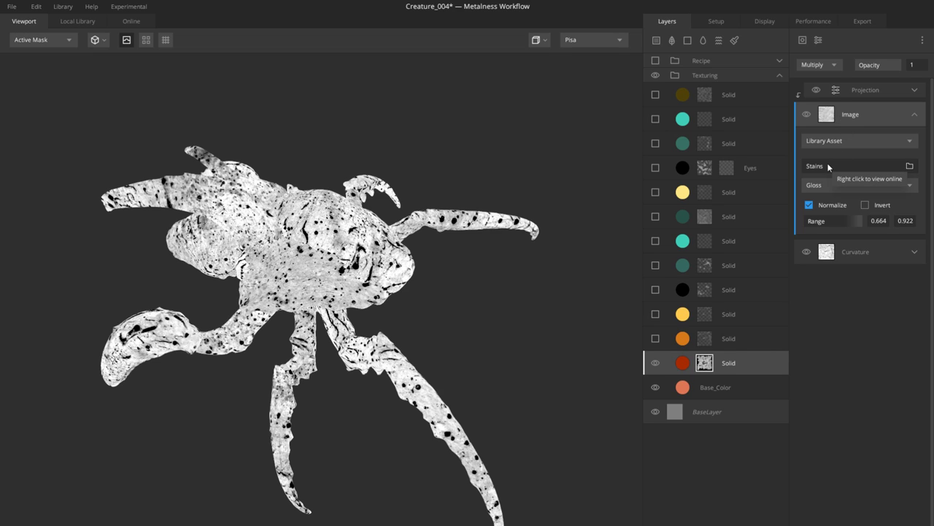
{"action": "left_click", "coordinate": [840, 89]}
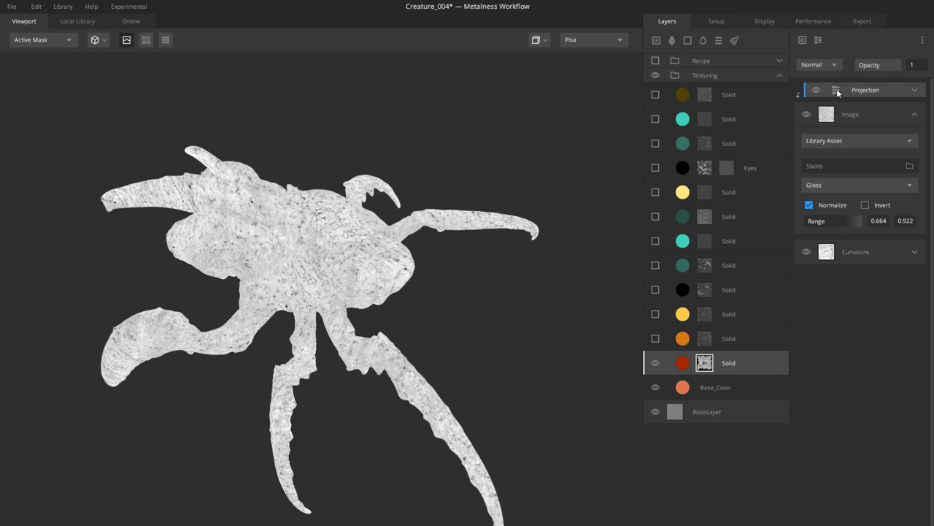
Step: Expand the Projection modifier's Box Projection settings and examine the projected Stains map on the creature's surface
{"action": "left_click", "coordinate": [915, 90]}
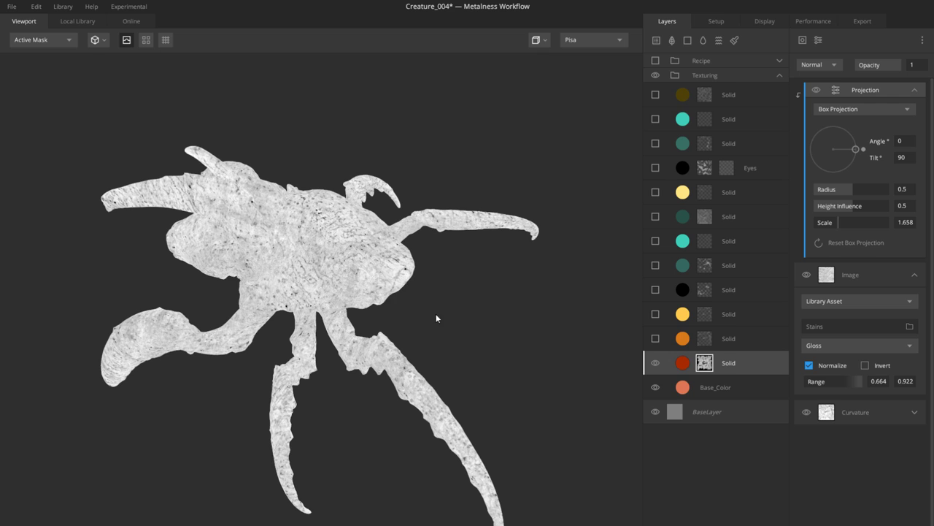
{"action": "left_click_drag", "start_coordinate": [436, 319], "coordinate": [468, 235], "text": "alt"}
{"action": "left_click_drag", "start_coordinate": [297, 277], "coordinate": [315, 269], "text": "alt"}
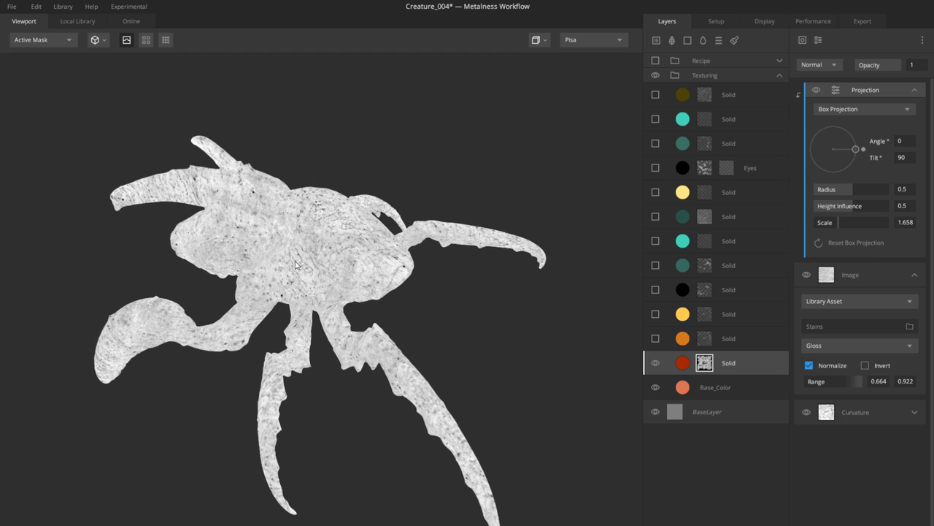
Step: Select the red Solid layer itself and return to the PBR Metalness view to examine the shaded creature
{"action": "left_click", "coordinate": [684, 369]}
{"action": "key", "text": "m"}
{"action": "left_click_drag", "start_coordinate": [467, 270], "coordinate": [392, 263], "text": "alt"}
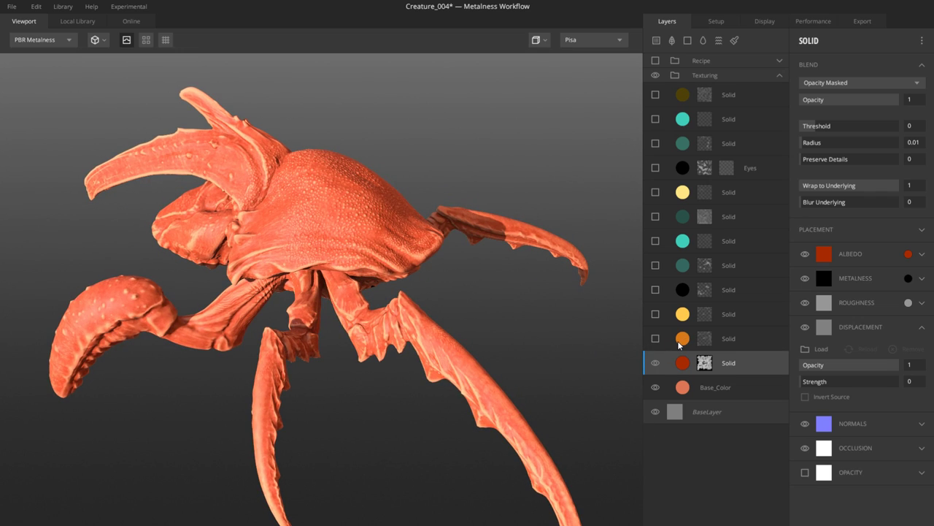
Step: Turn on the orange Solid layer, open its mask stack and show the combined mask in the Layer Mask view
{"action": "left_click", "coordinate": [655, 339]}
{"action": "left_click", "coordinate": [655, 340]}
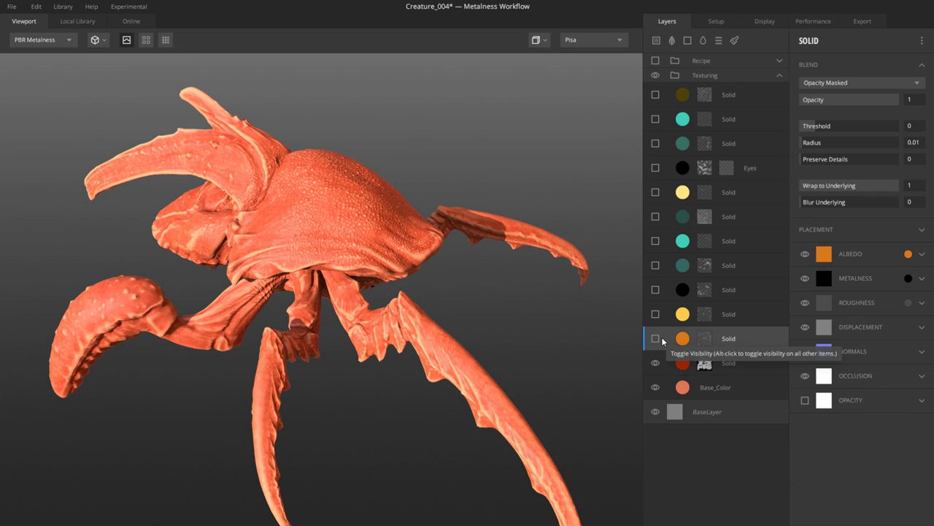
{"action": "left_click", "coordinate": [704, 341]}
{"action": "left_click_drag", "start_coordinate": [531, 316], "coordinate": [516, 323]}
{"action": "scroll", "coordinate": [497, 309], "scroll_direction": "up", "scroll_amount": 2}
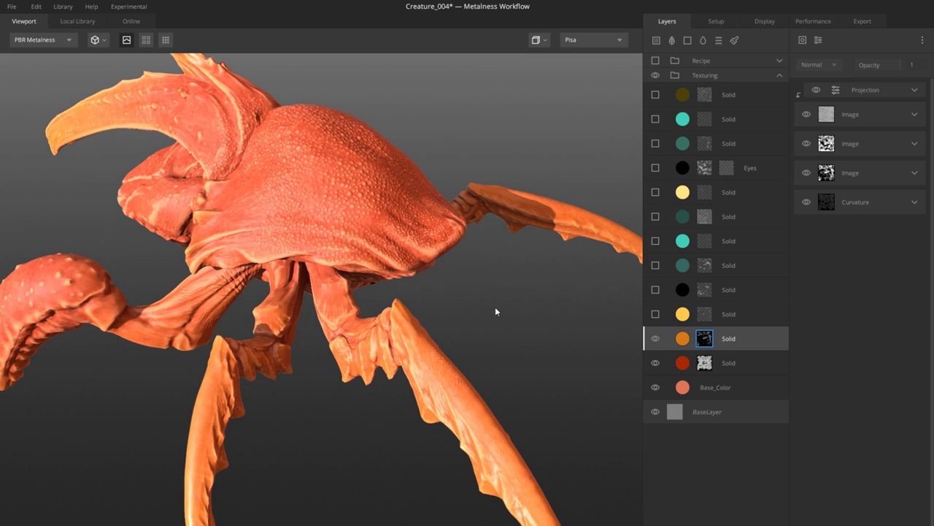
{"action": "key", "text": "m"}
{"action": "scroll", "coordinate": [468, 306], "scroll_direction": "down", "scroll_amount": 1}
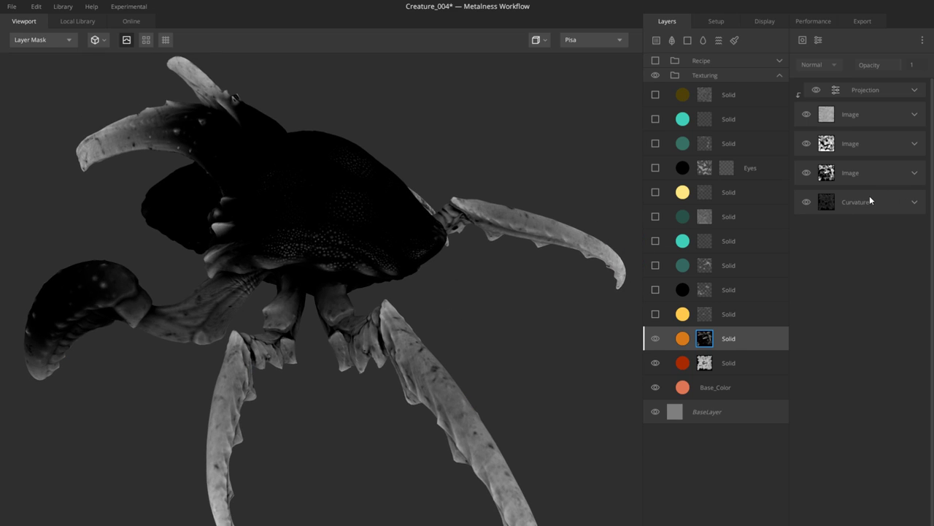
Step: Expand the orange mask's Curvature component and hide the Projection modifier and all three Image components to examine Curvature alone
{"action": "left_click", "coordinate": [914, 202]}
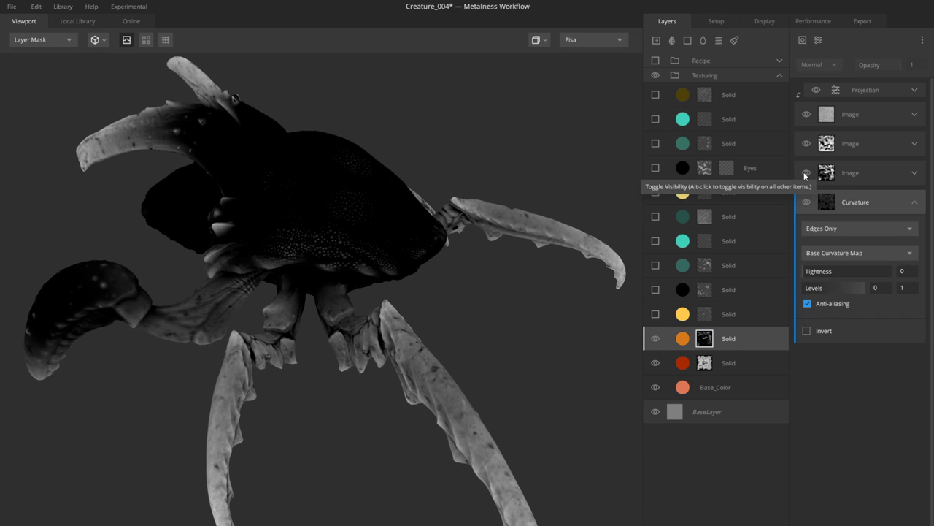
{"action": "left_click", "coordinate": [806, 173]}
{"action": "left_click", "coordinate": [806, 143]}
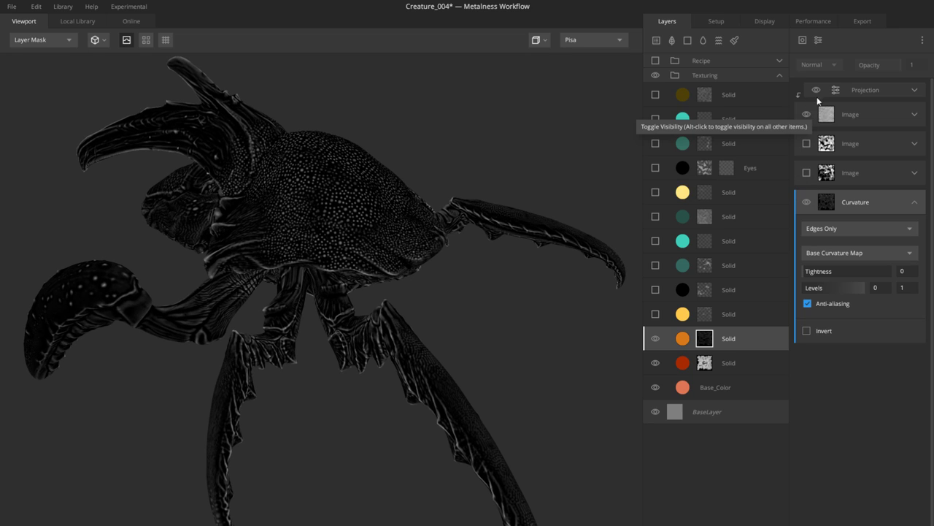
{"action": "left_click", "coordinate": [808, 115]}
{"action": "left_click", "coordinate": [816, 90]}
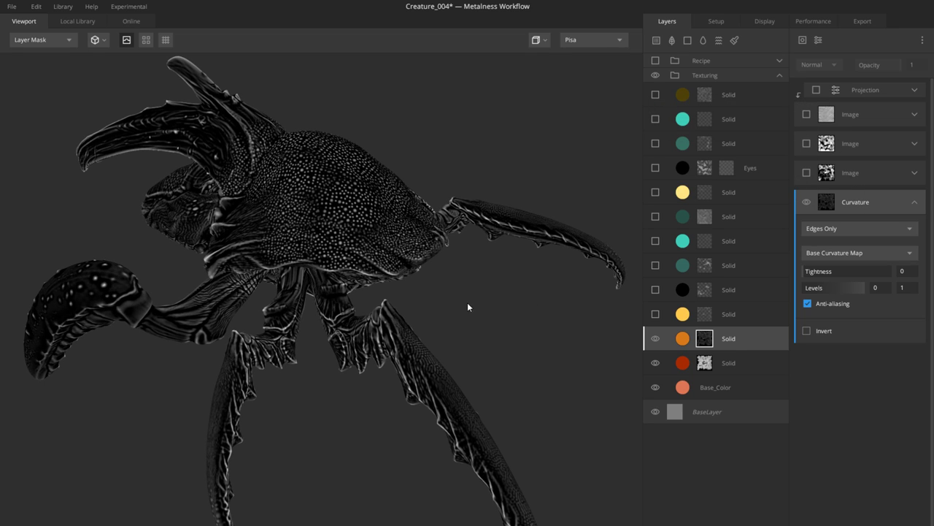
{"action": "middle_click_drag", "start_coordinate": [468, 307], "coordinate": [364, 212]}
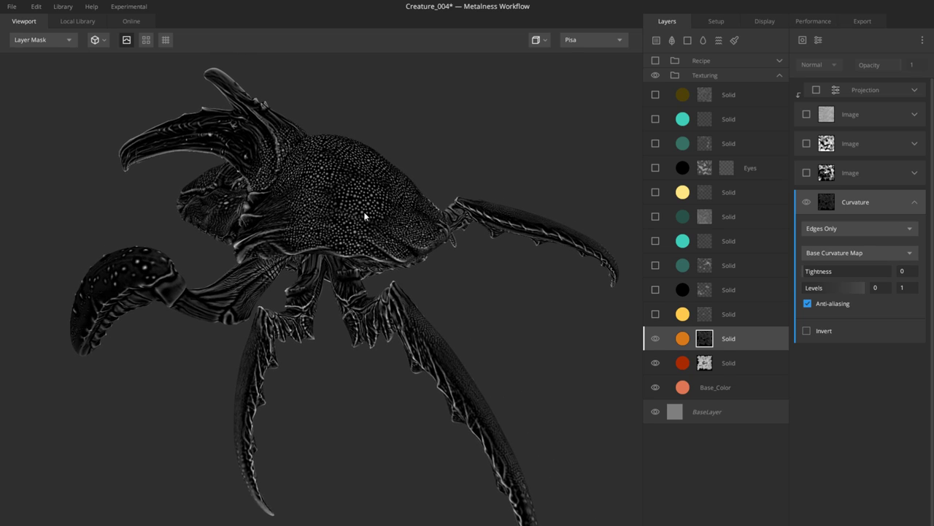
Step: Turn on the Image component directly above Curvature, expand its Bake_test_thickness settings and examine how it combines with Curvature
{"action": "left_click", "coordinate": [860, 173]}
{"action": "left_click", "coordinate": [807, 173]}
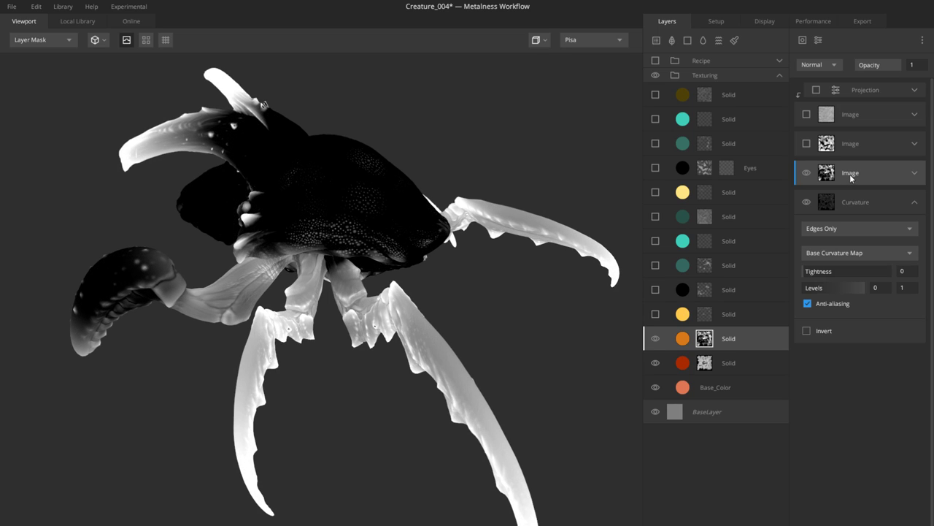
{"action": "left_click", "coordinate": [915, 173]}
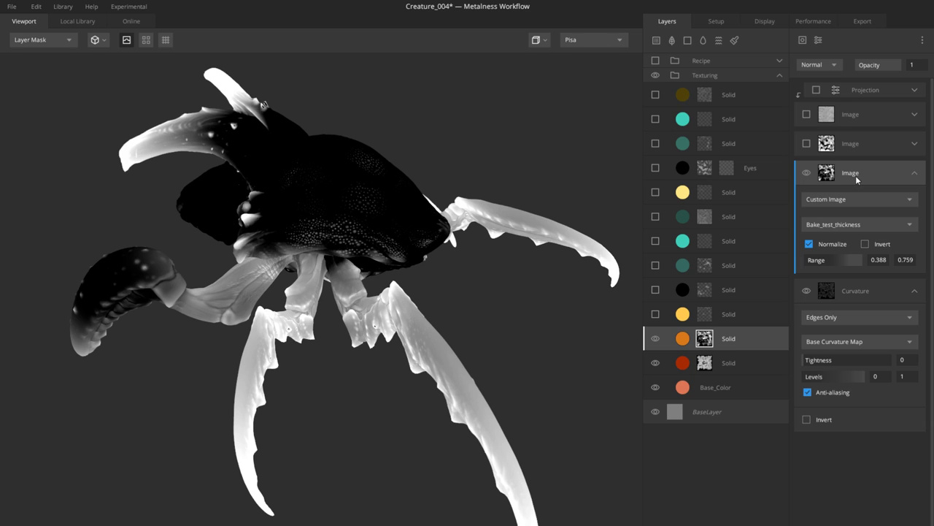
{"action": "mouse_move", "coordinate": [428, 275]}
{"action": "left_mouse_down"}
{"action": "mouse_move", "coordinate": [412, 277]}
{"action": "mouse_move", "coordinate": [438, 271]}
{"action": "left_mouse_up"}
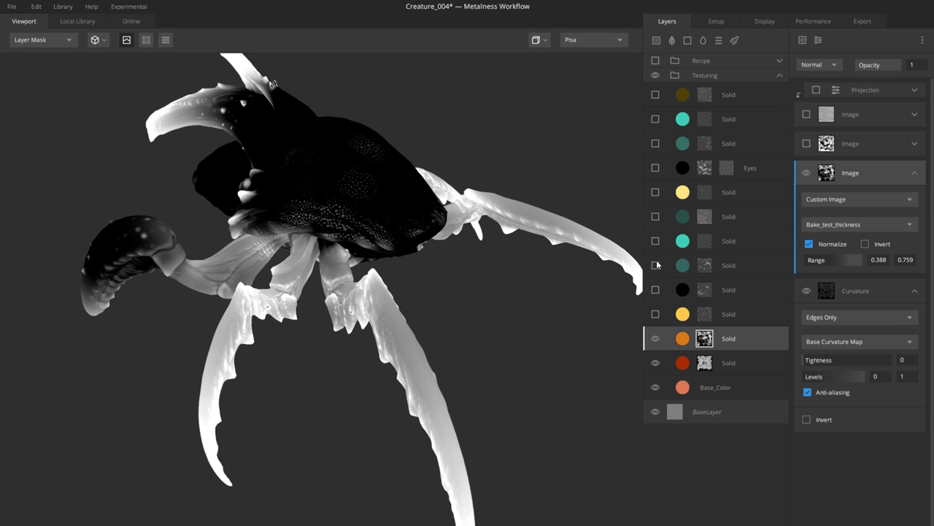
{"action": "left_click", "coordinate": [848, 292]}
{"action": "left_click_drag", "start_coordinate": [494, 294], "coordinate": [481, 287]}
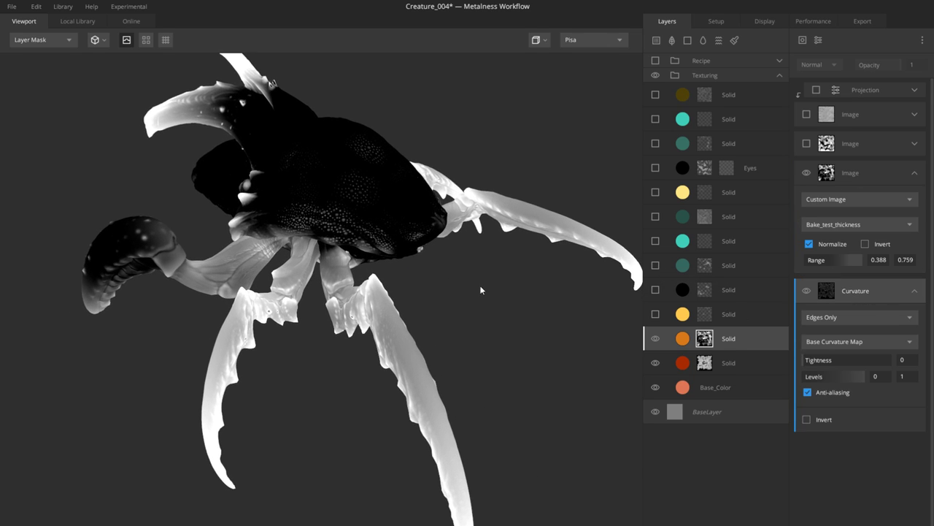
{"action": "middle_click_drag", "start_coordinate": [481, 287], "coordinate": [479, 303]}
{"action": "left_click", "coordinate": [855, 173]}
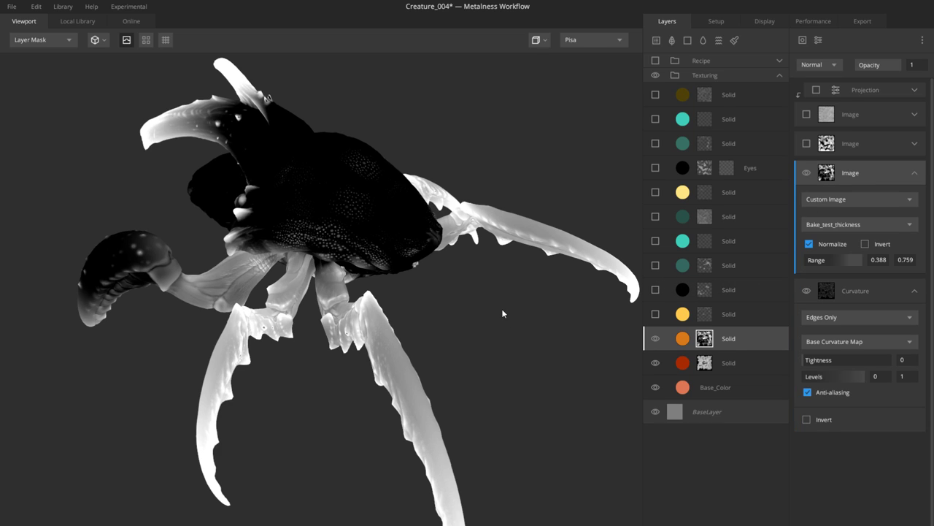
{"action": "left_click_drag", "start_coordinate": [502, 312], "coordinate": [468, 307], "text": "alt"}
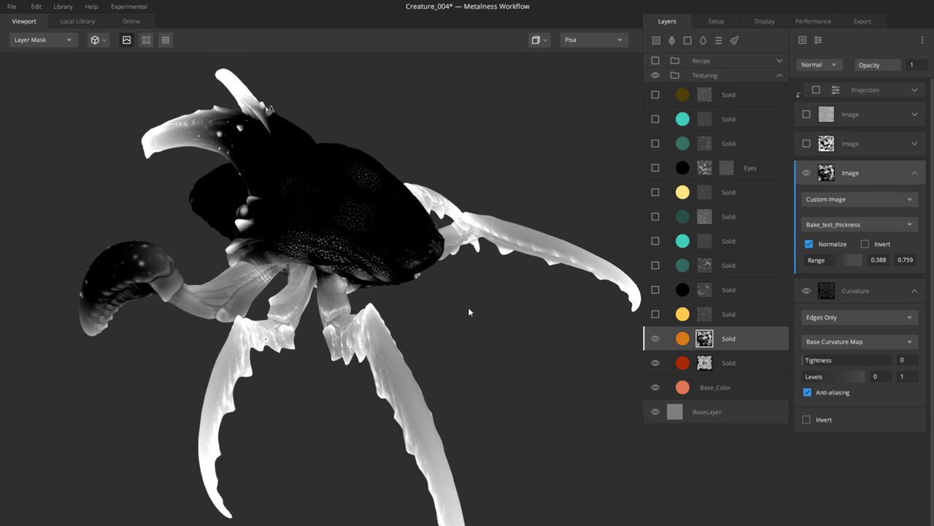
Step: Turn on the middle Image component, expand its BaseLayer AO settings and examine the multiplied result on the creature
{"action": "left_click", "coordinate": [859, 141]}
{"action": "left_click", "coordinate": [806, 143]}
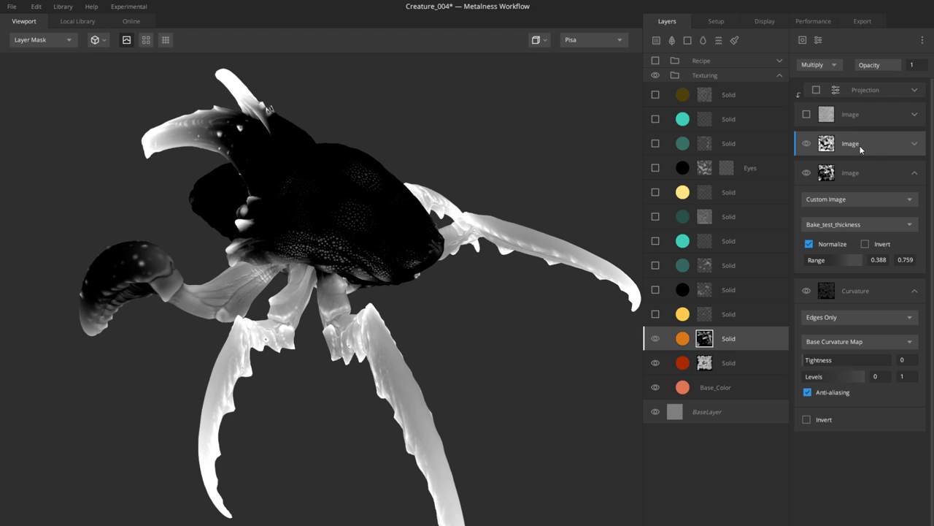
{"action": "left_click", "coordinate": [913, 145]}
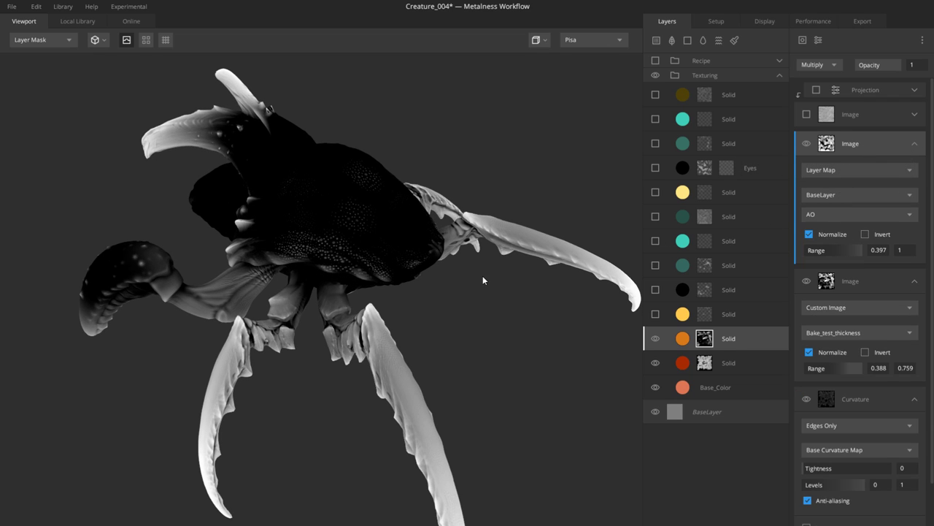
{"action": "left_click_drag", "start_coordinate": [440, 295], "coordinate": [505, 283], "text": "alt"}
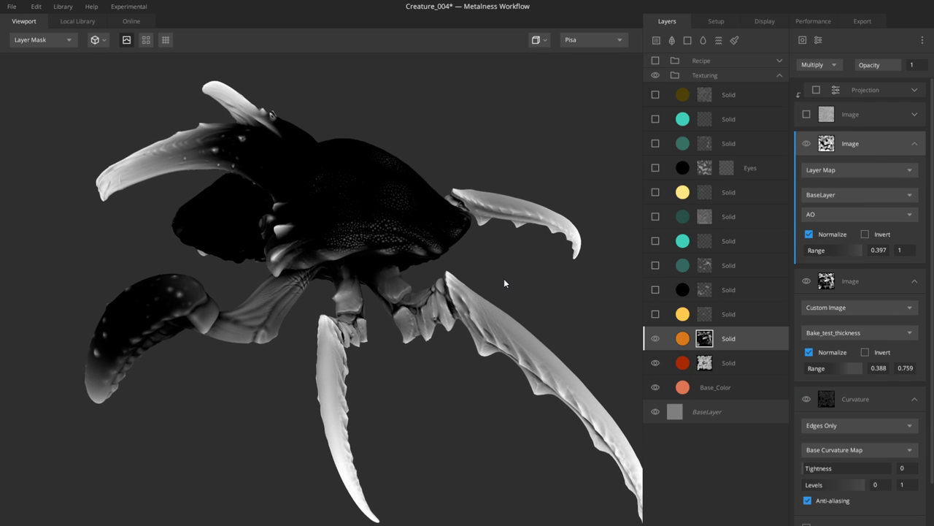
Step: Turn on the uppermost Image component and expand it to review the Stains gloss settings
{"action": "left_click", "coordinate": [851, 116]}
{"action": "left_click", "coordinate": [807, 114]}
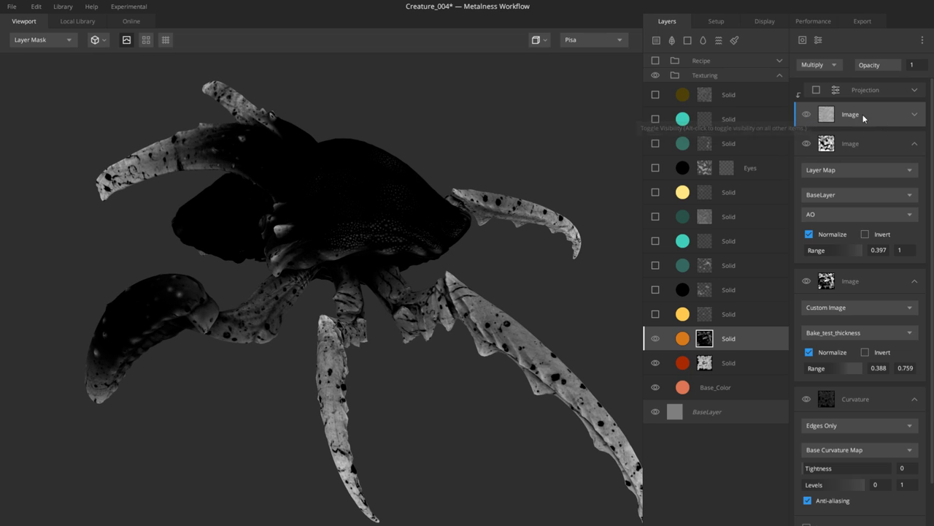
{"action": "left_click", "coordinate": [913, 114]}
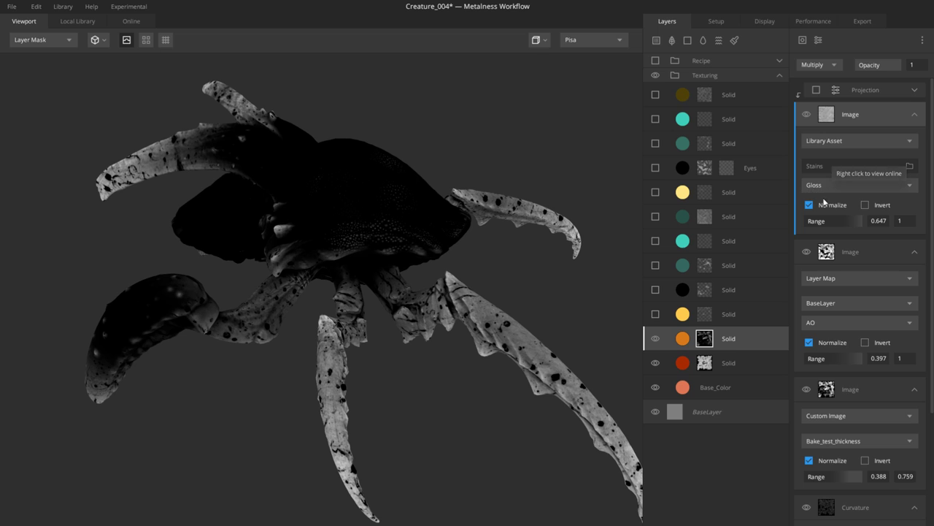
Step: Turn on the Stains image's Projection modifier and examine the projected mask from several angles
{"action": "left_click", "coordinate": [854, 92]}
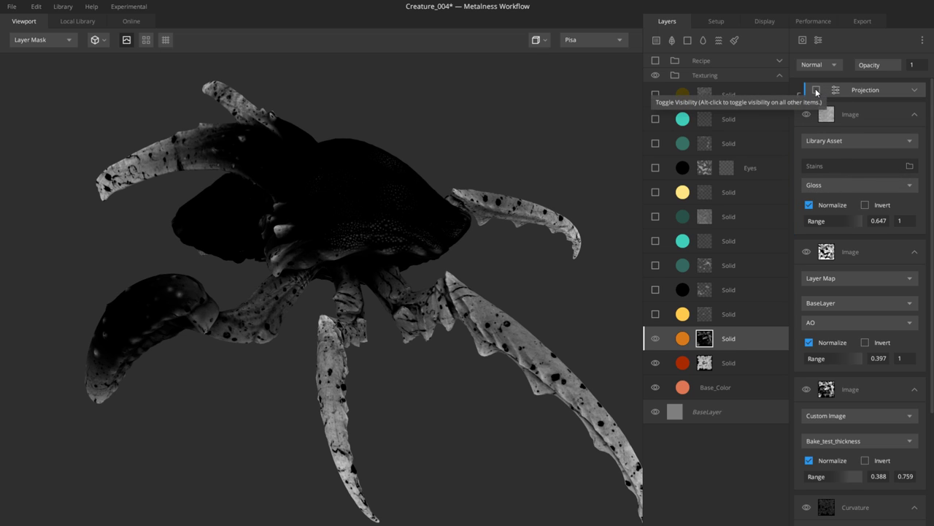
{"action": "left_click", "coordinate": [817, 91]}
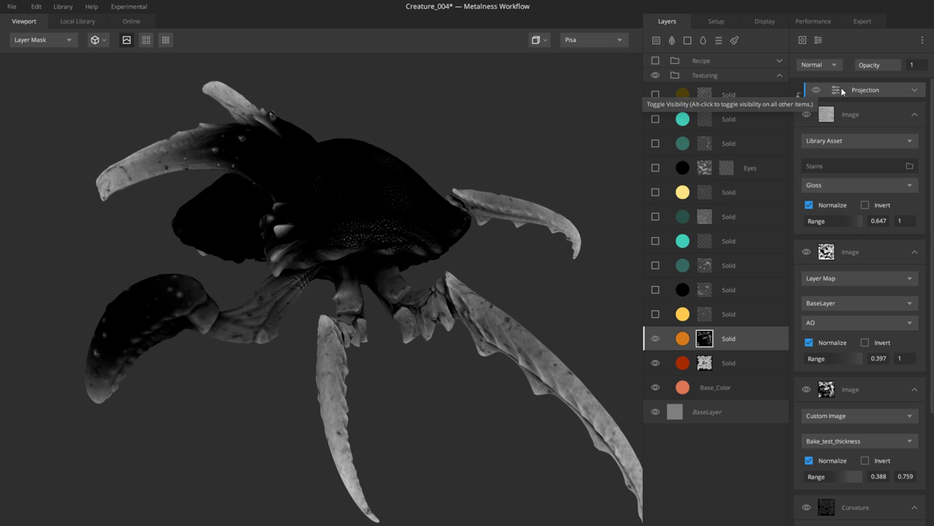
{"action": "left_click_drag", "start_coordinate": [505, 252], "coordinate": [406, 248], "text": "alt"}
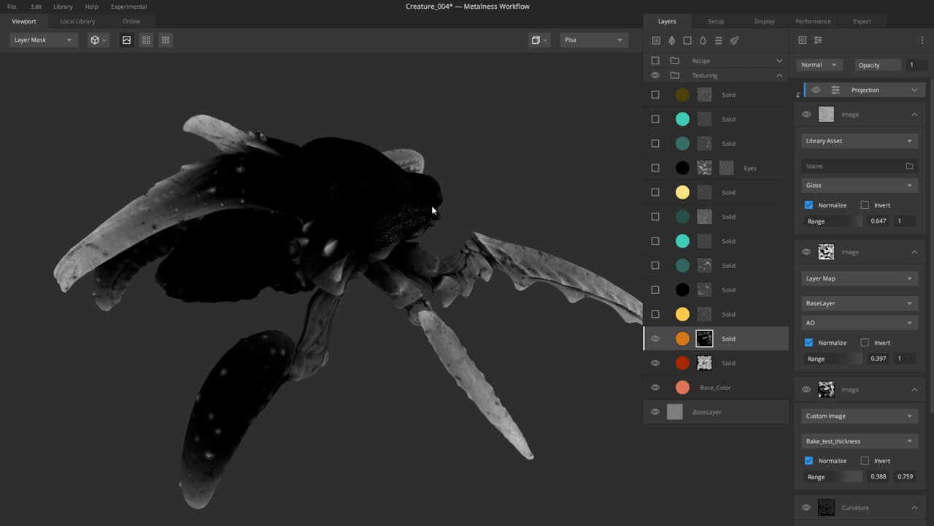
{"action": "left_click_drag", "start_coordinate": [432, 210], "coordinate": [438, 213], "text": "alt"}
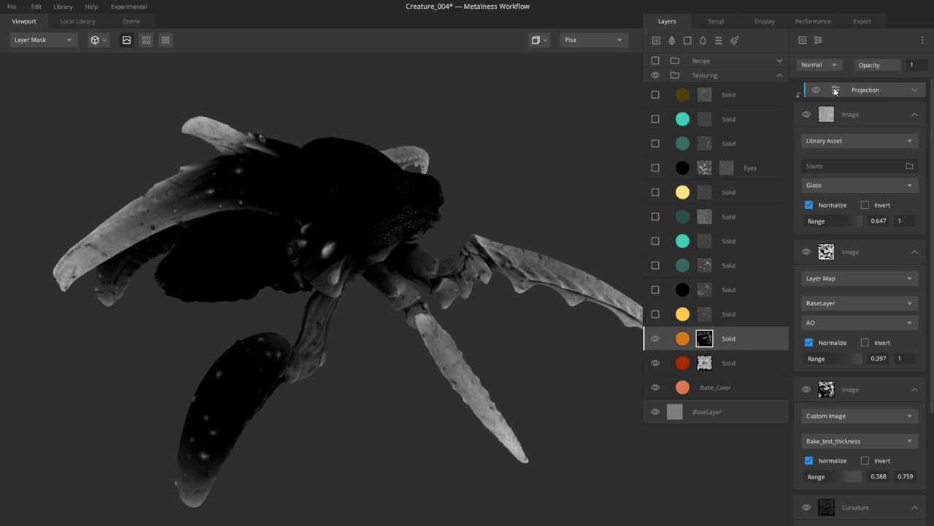
{"action": "left_click_drag", "start_coordinate": [442, 246], "coordinate": [394, 268], "text": "alt"}
{"action": "middle_click_drag", "start_coordinate": [417, 271], "coordinate": [419, 261], "text": "alt"}
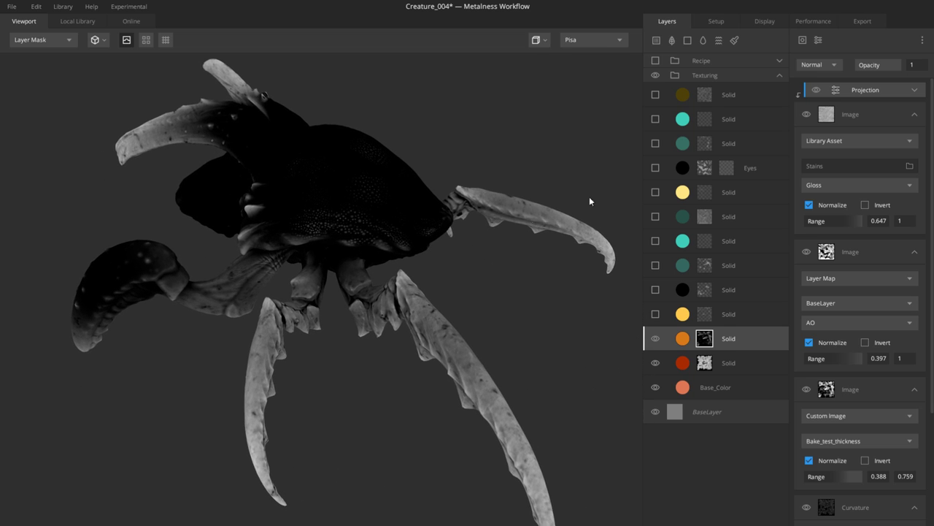
Step: Hide the Stains Image component and turn it back on to compare its effect on the orange mask
{"action": "left_click", "coordinate": [807, 115]}
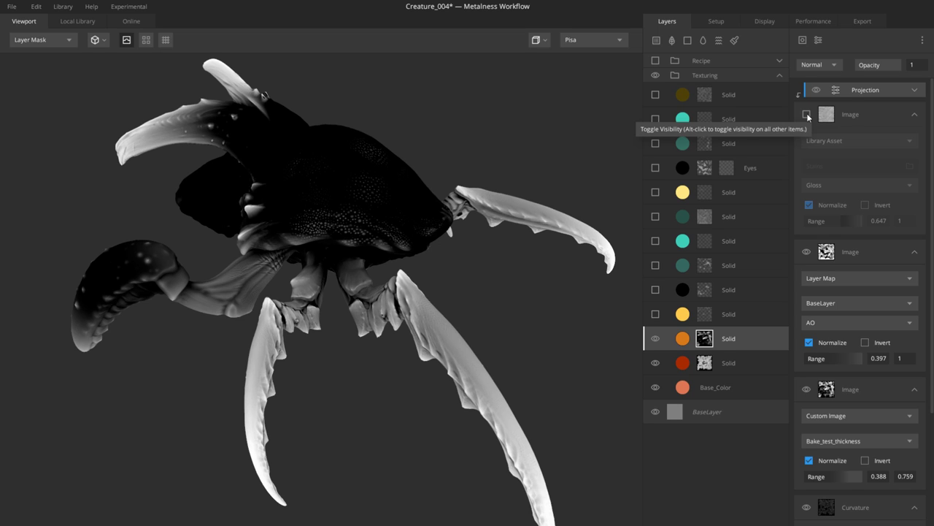
{"action": "left_click", "coordinate": [806, 115]}
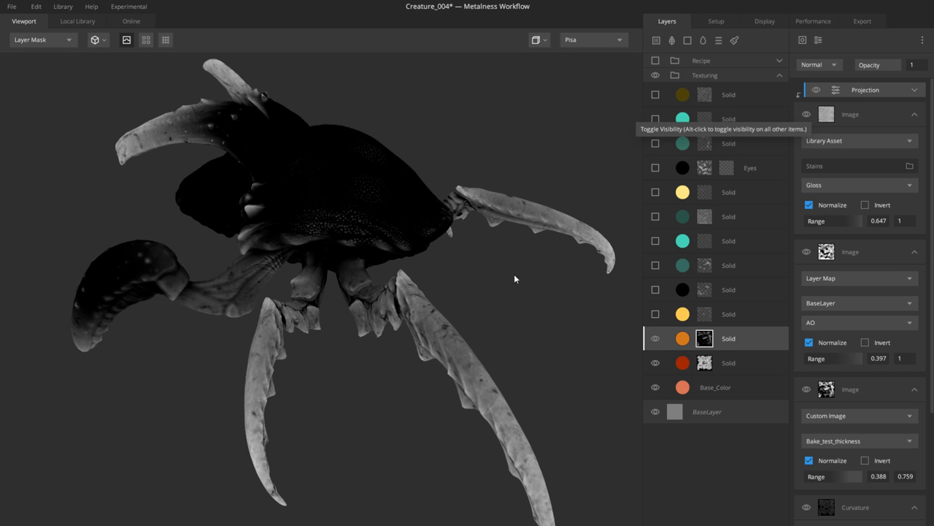
{"action": "left_click_drag", "start_coordinate": [497, 286], "coordinate": [492, 288], "text": "alt"}
{"action": "middle_click_drag", "start_coordinate": [472, 310], "coordinate": [472, 294], "text": "alt"}
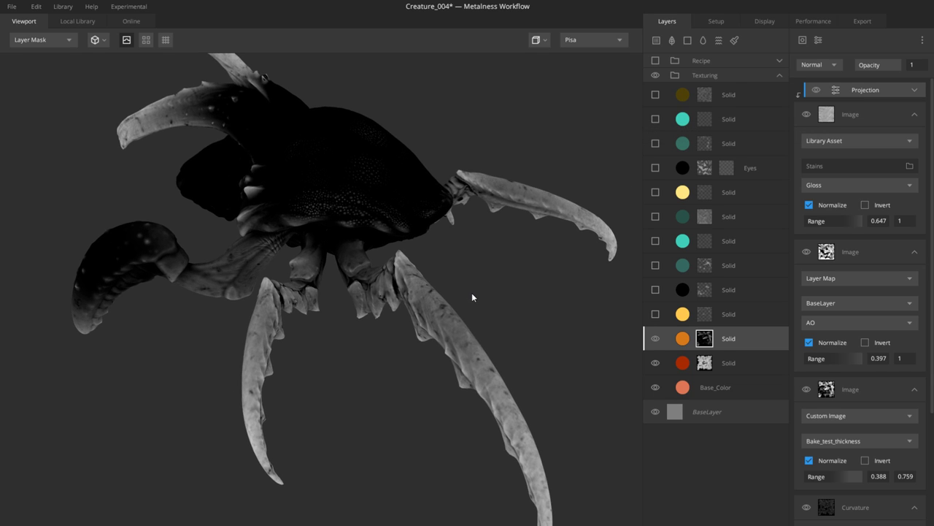
Step: Leave the Layer Mask view and display the creature's Albedo to examine the orange and red color blend
{"action": "key", "text": "m"}
{"action": "left_click_drag", "start_coordinate": [457, 301], "coordinate": [519, 210], "text": "alt"}
{"action": "key", "text": "c"}
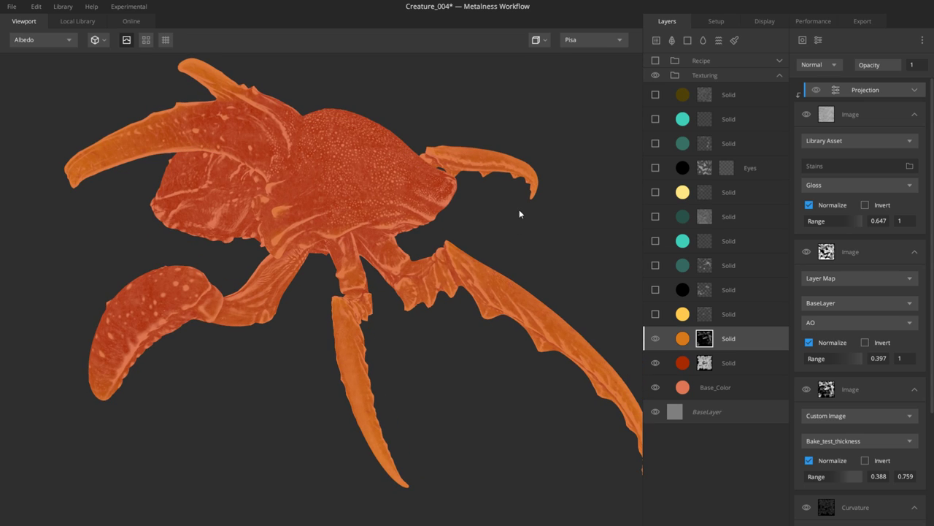
{"action": "left_click", "coordinate": [590, 33]}
{"action": "left_click", "coordinate": [723, 22]}
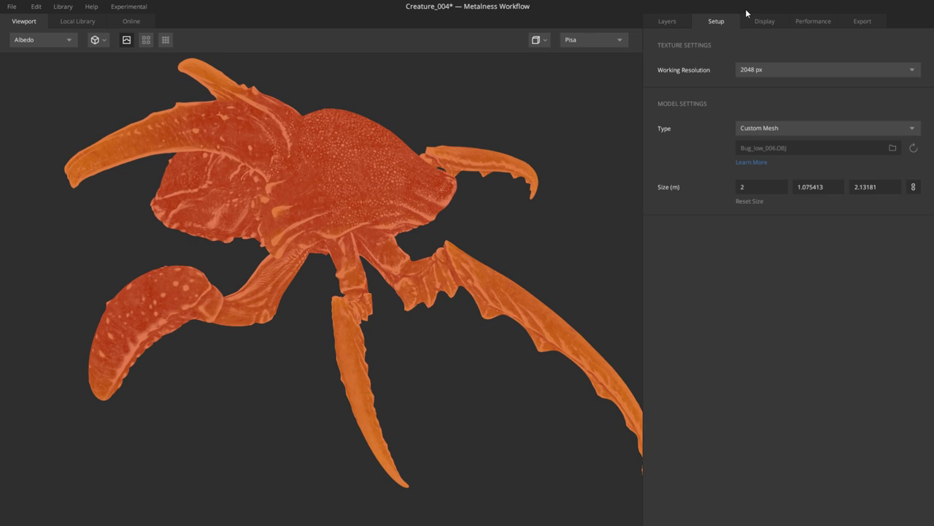
{"action": "left_click", "coordinate": [763, 23]}
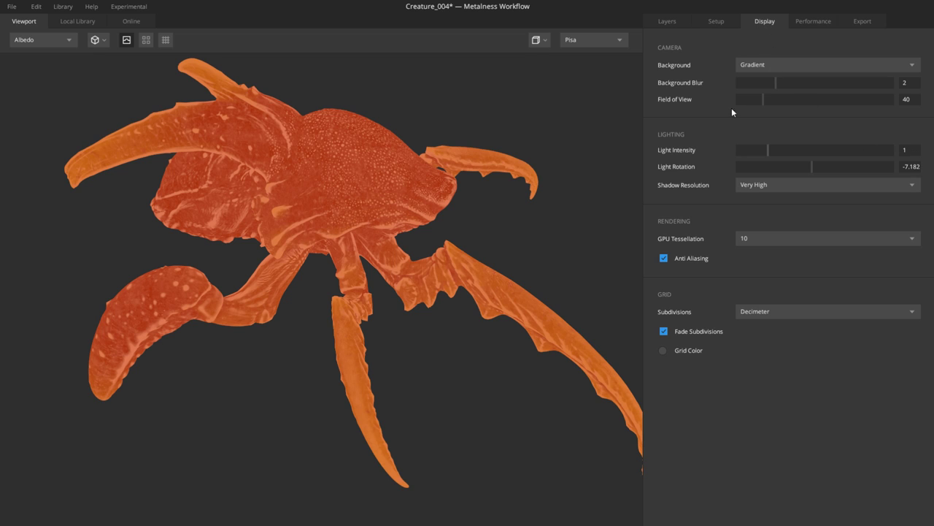
{"action": "left_click", "coordinate": [670, 21]}
Step: Return to the PBR Metalness view, turn on the yellow Solid layer above the orange one and open its mask stack
{"action": "left_click_drag", "start_coordinate": [417, 253], "coordinate": [588, 307], "text": "alt"}
{"action": "key", "text": "m"}
{"action": "left_click", "coordinate": [668, 315]}
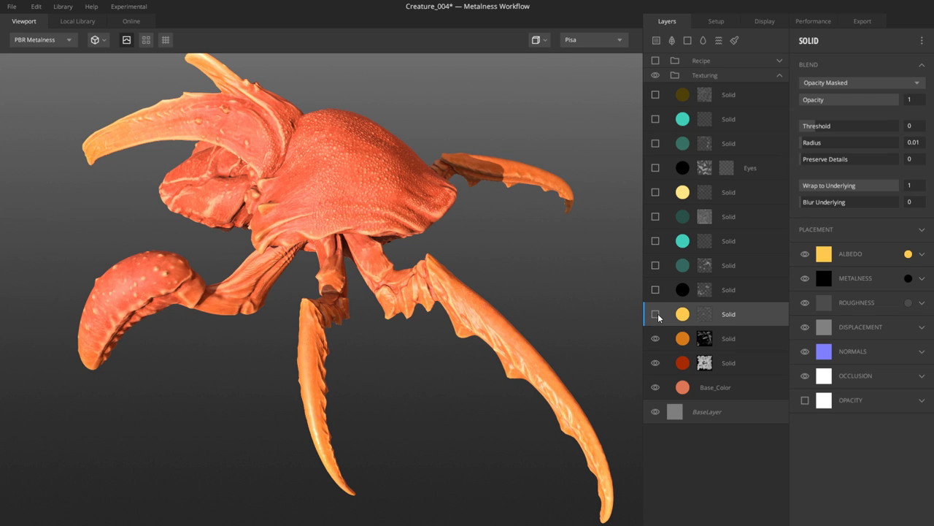
{"action": "left_click", "coordinate": [656, 313]}
{"action": "left_click_drag", "start_coordinate": [394, 307], "coordinate": [431, 299], "text": "alt"}
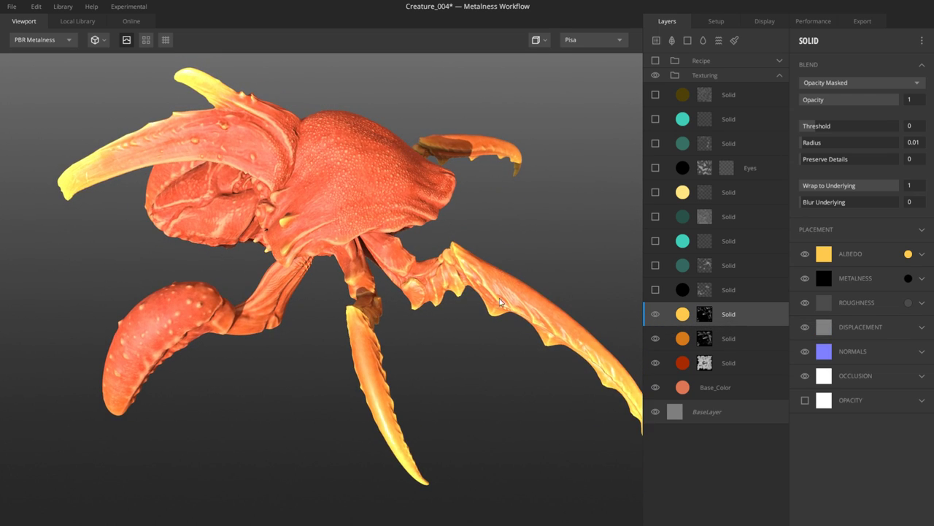
{"action": "left_click", "coordinate": [705, 316]}
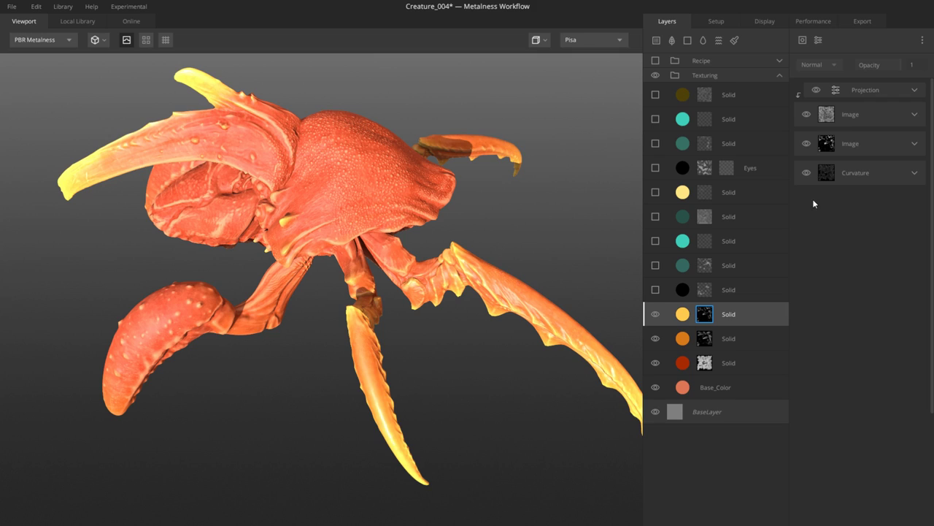
Step: Expand the Curvature, Bake_test_thickness and Window Stains components to examine the settings of the yellow layer's mask
{"action": "left_click", "coordinate": [913, 174]}
{"action": "left_click", "coordinate": [915, 144]}
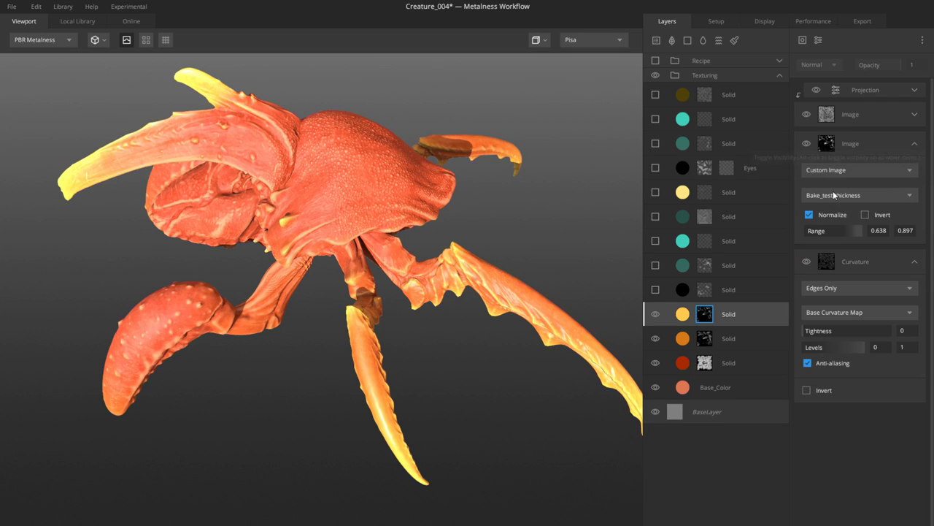
{"action": "left_click", "coordinate": [914, 114]}
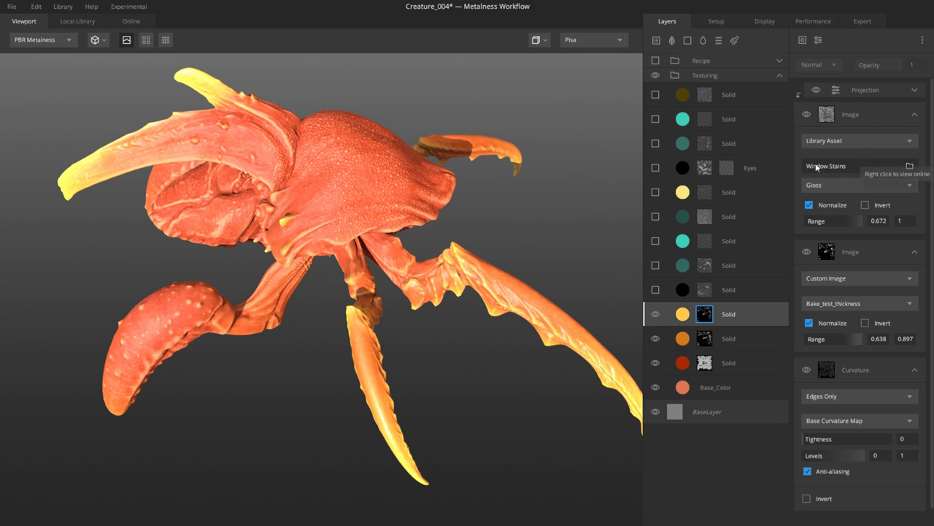
{"action": "middle_click_drag", "start_coordinate": [516, 208], "coordinate": [482, 224]}
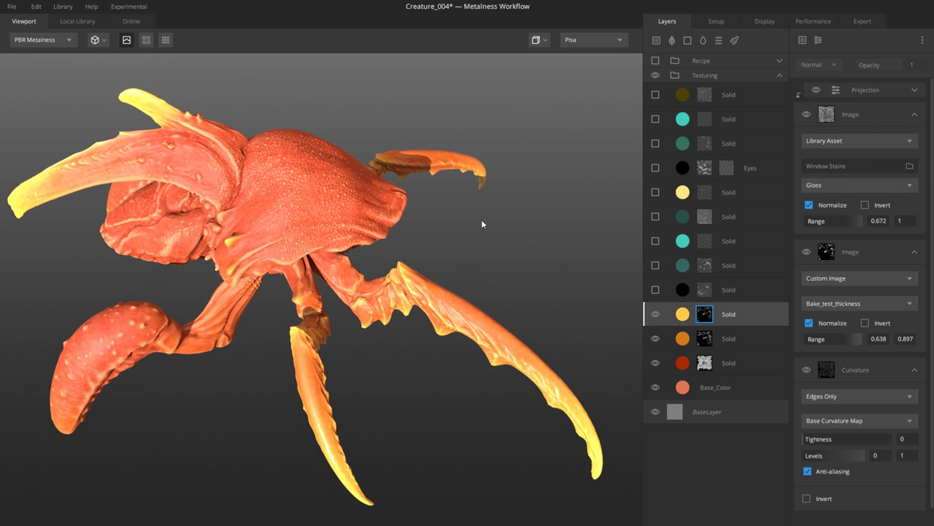
Step: Display the Window Stains Image as the active mask and examine its pattern on the creature from several angles
{"action": "key", "text": "m"}
{"action": "left_click", "coordinate": [863, 116]}
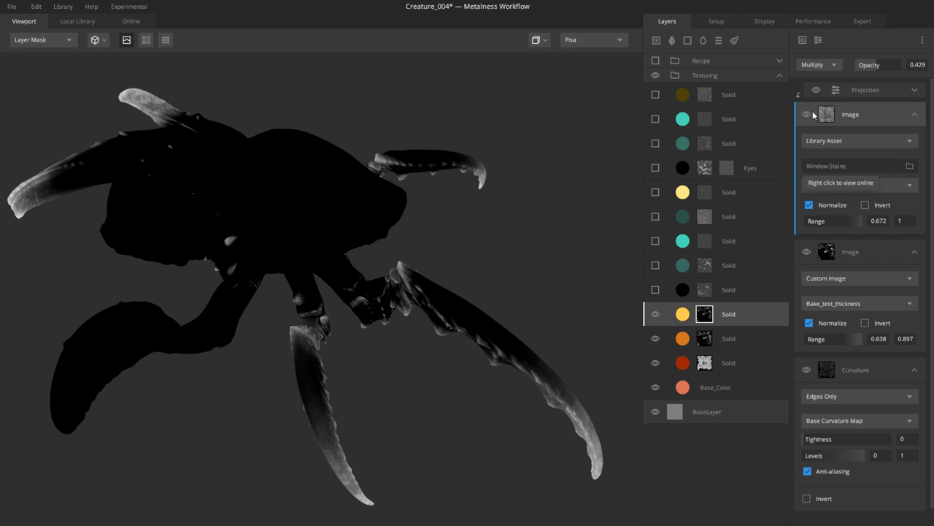
{"action": "key", "text": "m"}
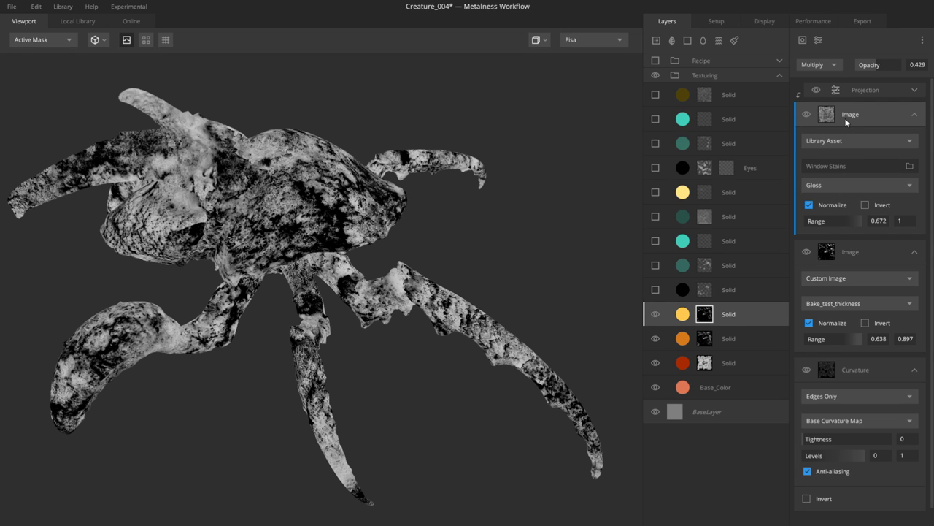
{"action": "middle_click_drag", "start_coordinate": [416, 284], "coordinate": [344, 248]}
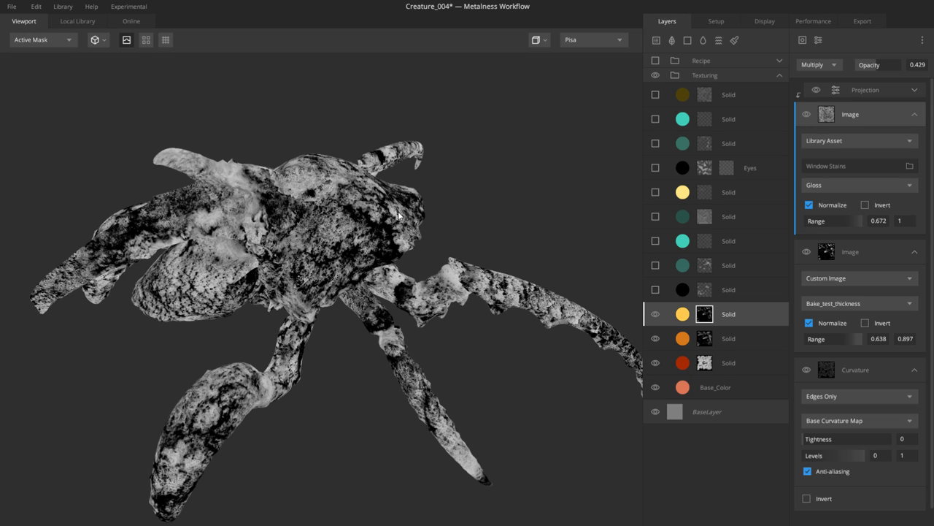
{"action": "middle_click_drag", "start_coordinate": [380, 216], "coordinate": [371, 216]}
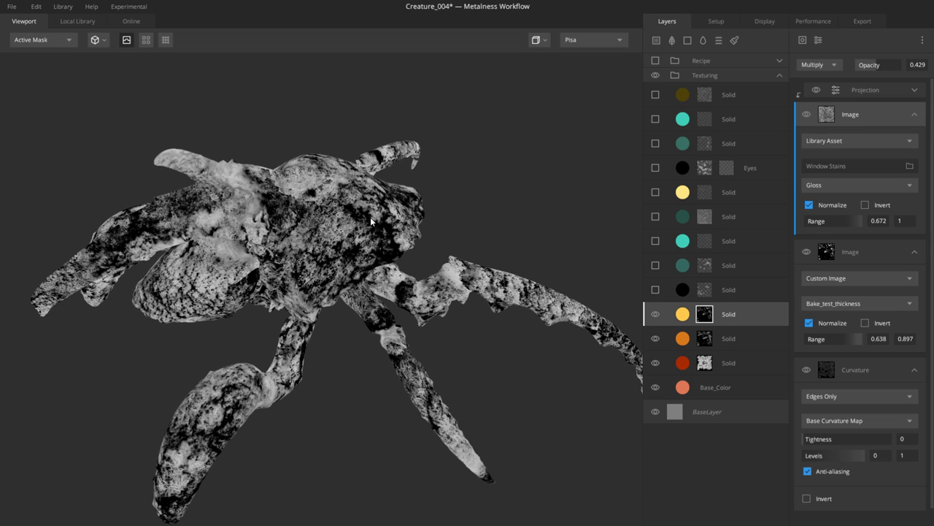
{"action": "middle_click_drag", "start_coordinate": [380, 216], "coordinate": [319, 251]}
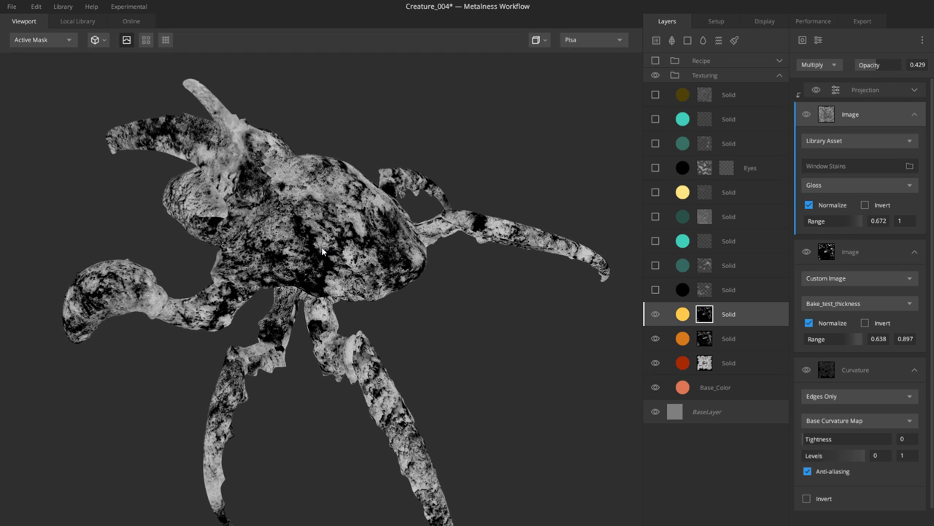
Step: Select the Window Stains Projection modifier and examine the yellow layer's combined mask up close on the leg tips
{"action": "key", "text": "m"}
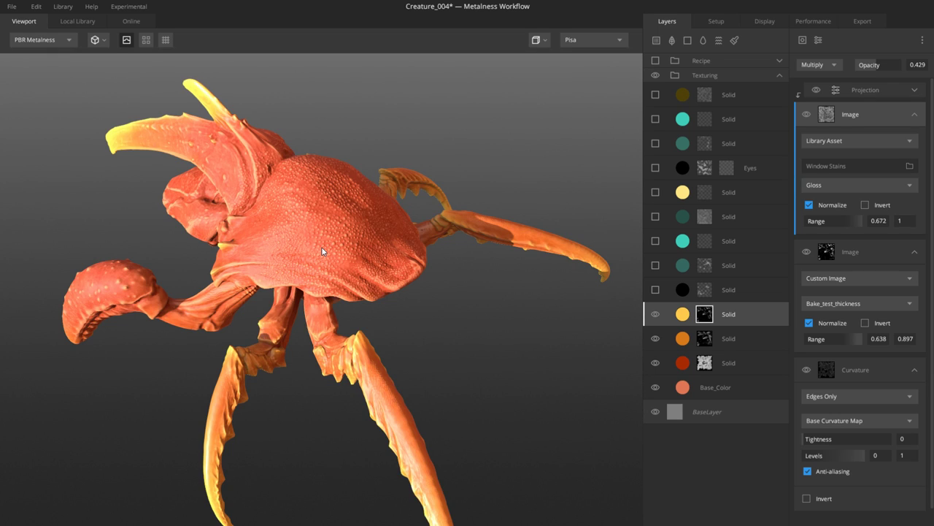
{"action": "left_click", "coordinate": [870, 90]}
{"action": "key", "text": "m"}
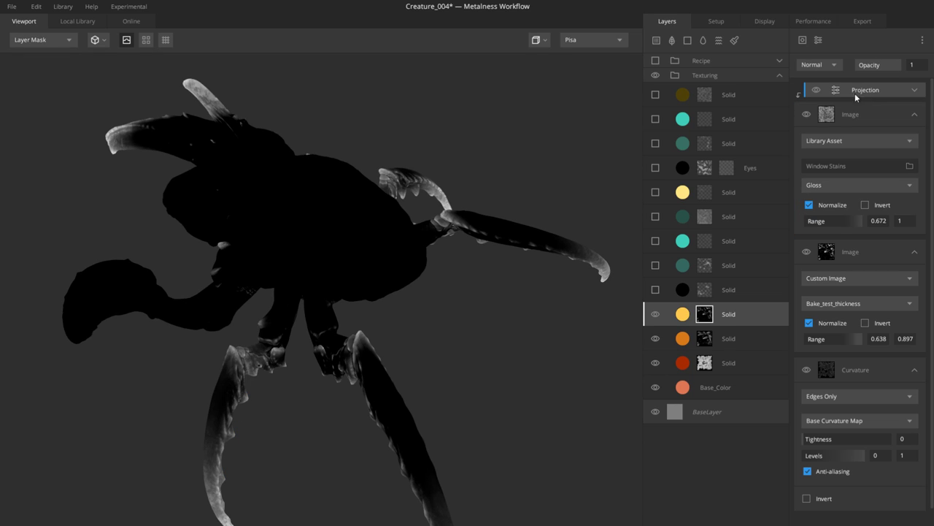
{"action": "middle_click_drag", "start_coordinate": [303, 412], "coordinate": [279, 258]}
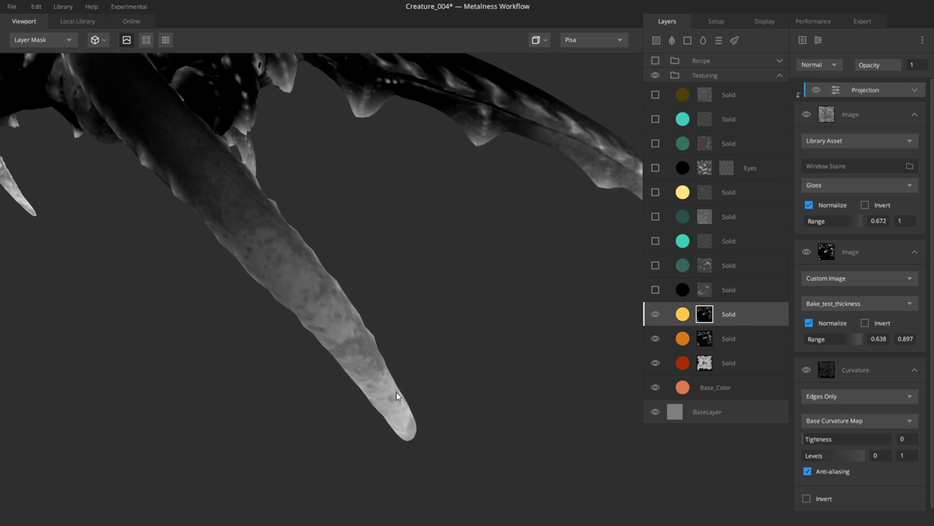
{"action": "middle_click_drag", "start_coordinate": [396, 397], "coordinate": [538, 281]}
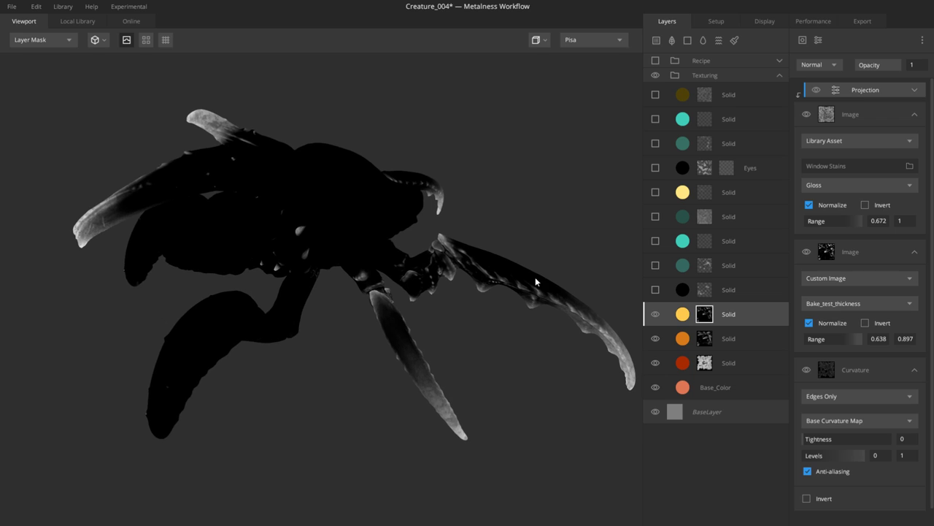
Step: Return to the PBR Metalness view, turn on the black Solid layer above the yellow one and open its mask stack
{"action": "left_click", "coordinate": [683, 315]}
{"action": "left_click", "coordinate": [661, 291]}
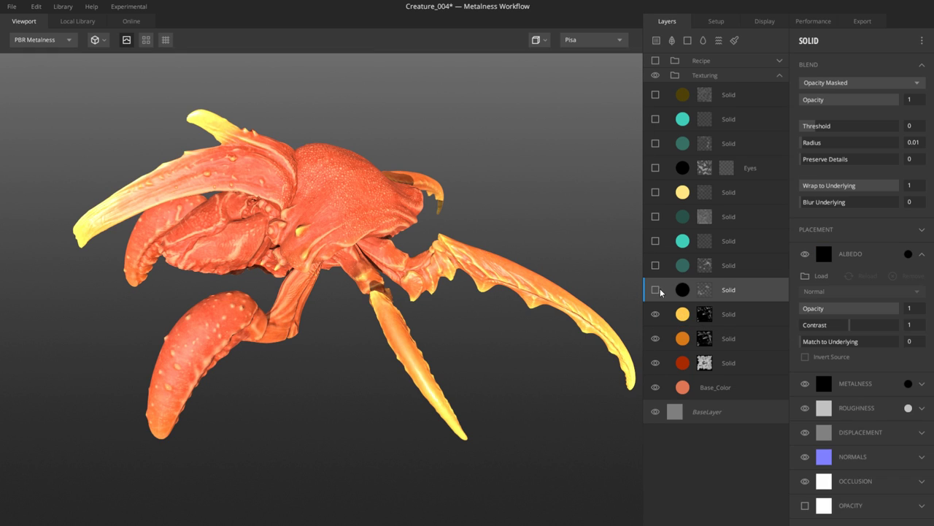
{"action": "left_click", "coordinate": [656, 290]}
{"action": "middle_click_drag", "start_coordinate": [511, 263], "coordinate": [415, 233]}
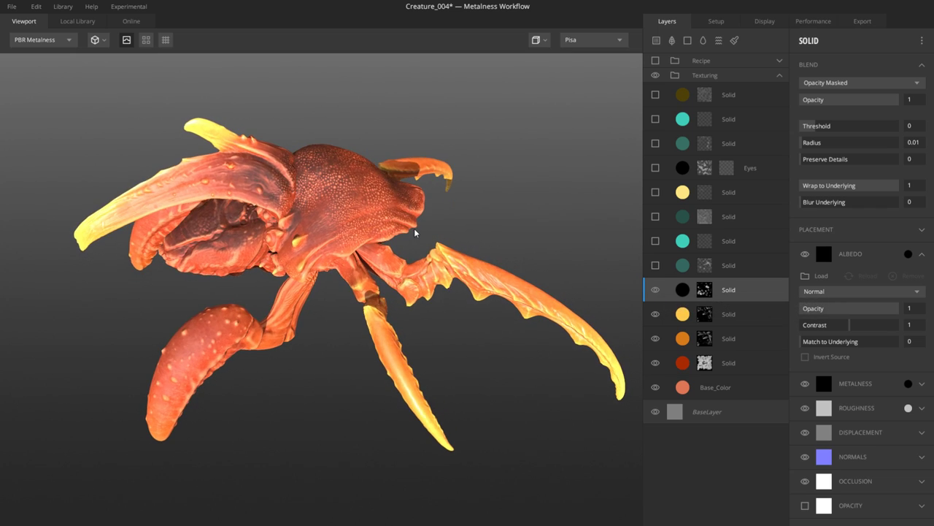
{"action": "left_click", "coordinate": [705, 292]}
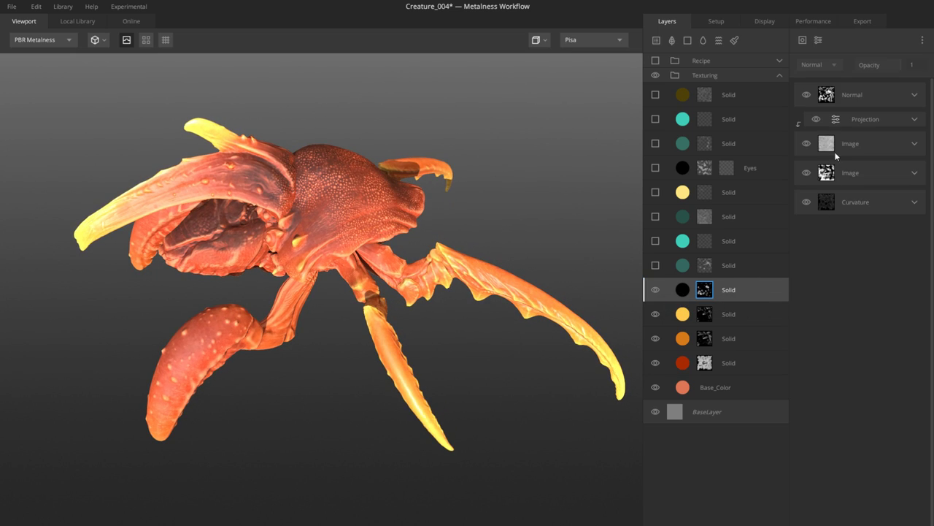
{"action": "left_click", "coordinate": [863, 203]}
{"action": "middle_click_drag", "start_coordinate": [361, 278], "coordinate": [346, 249]}
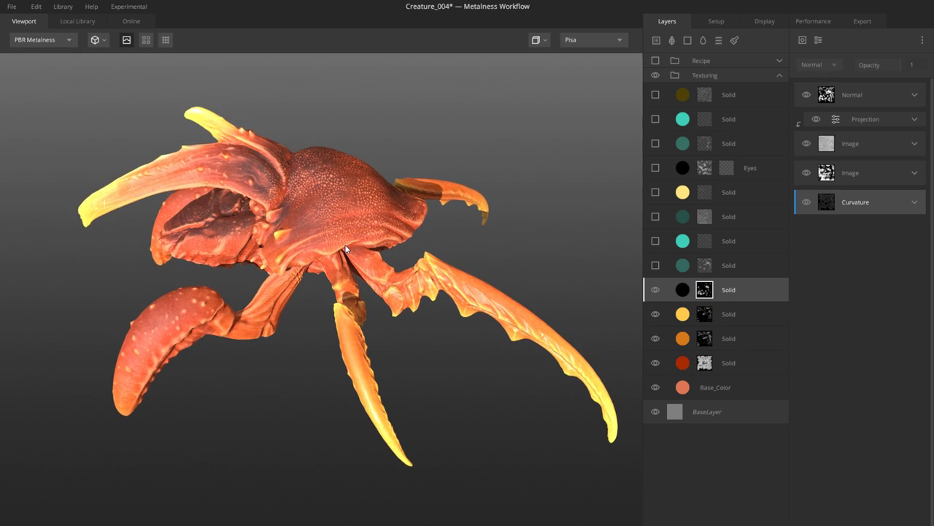
Step: Display the black layer's mask and hide its Normal component to examine the difference from several angles
{"action": "key", "text": "c"}
{"action": "key", "text": "c"}
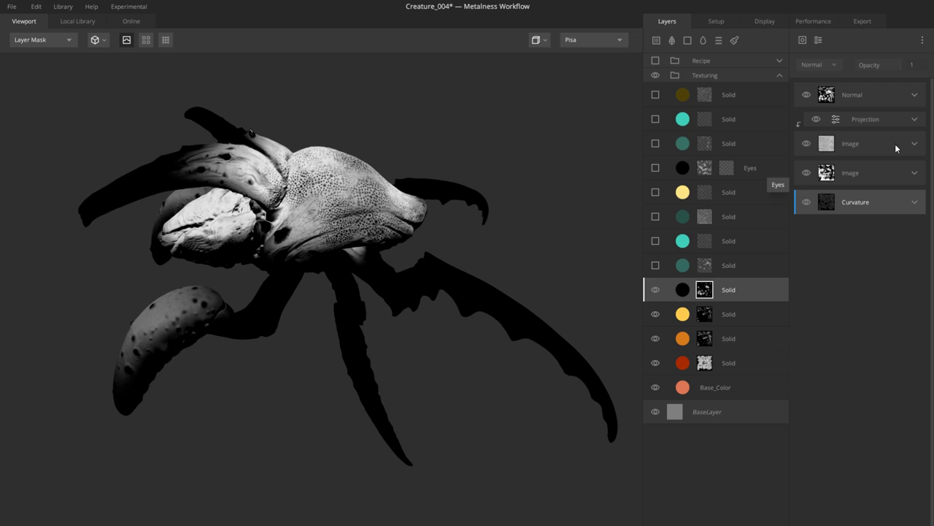
{"action": "left_click", "coordinate": [865, 95]}
{"action": "left_click_drag", "start_coordinate": [375, 233], "coordinate": [330, 235], "text": "alt"}
{"action": "left_click", "coordinate": [807, 95]}
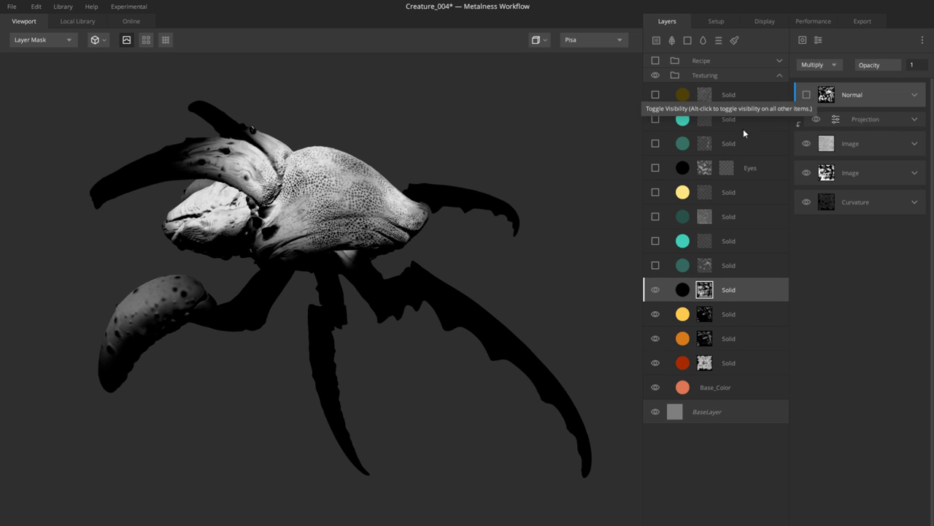
{"action": "left_click_drag", "start_coordinate": [465, 237], "coordinate": [441, 270], "text": "alt"}
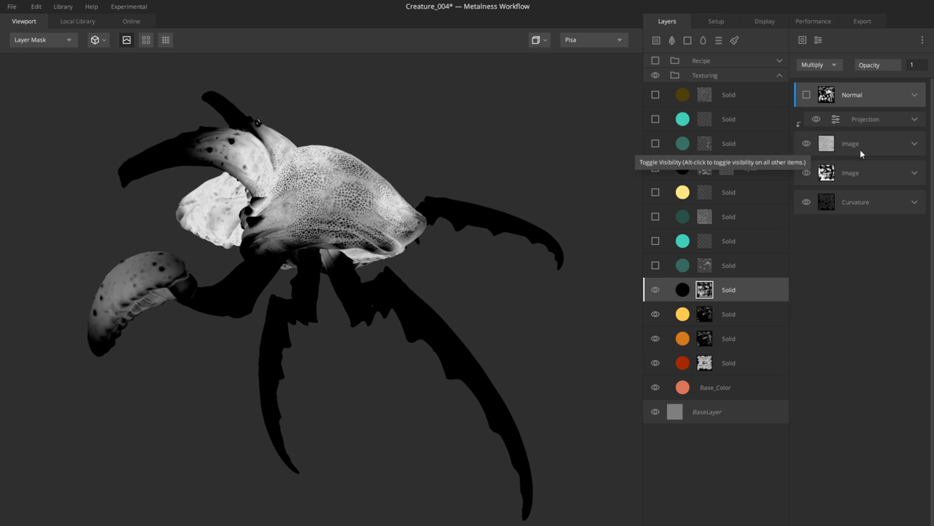
Step: Expand the Curvature, Bake_test_thickness and Stains components in the black layer's mask stack to show their settings
{"action": "left_click", "coordinate": [915, 204]}
{"action": "left_click", "coordinate": [915, 173]}
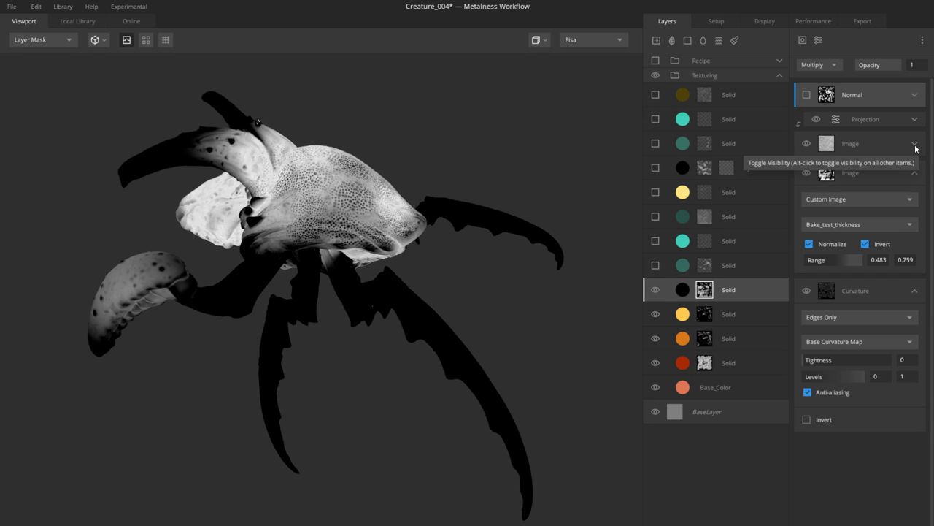
{"action": "left_click", "coordinate": [915, 144]}
Step: Hide the Projection modifier, Stains Image and thickness Image to examine only the Curvature component of the black layer's mask
{"action": "left_click", "coordinate": [816, 119]}
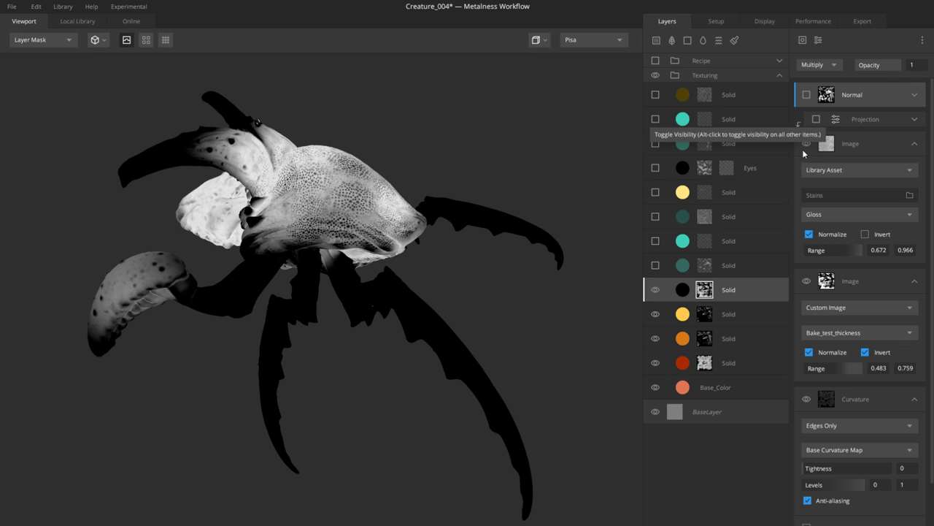
{"action": "left_click", "coordinate": [807, 143]}
{"action": "left_click", "coordinate": [806, 282]}
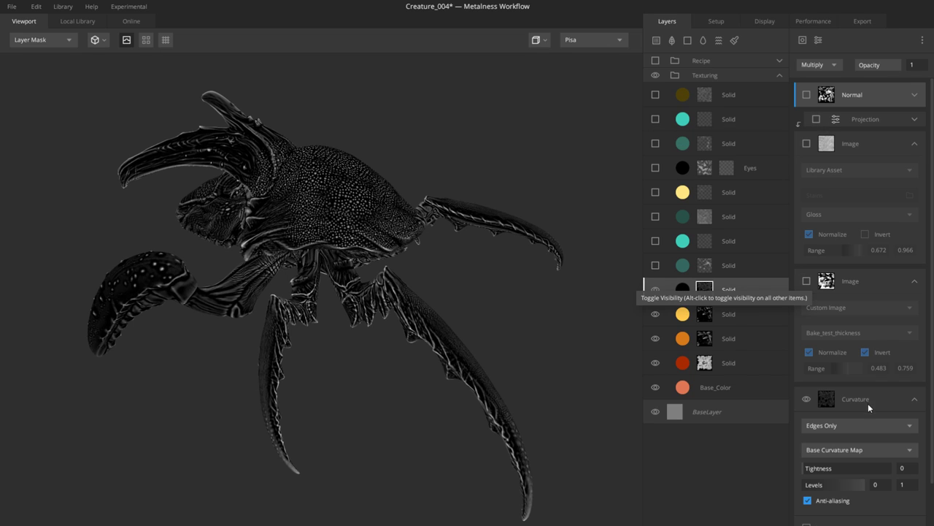
{"action": "left_click", "coordinate": [868, 403]}
{"action": "left_click_drag", "start_coordinate": [547, 265], "coordinate": [511, 272]}
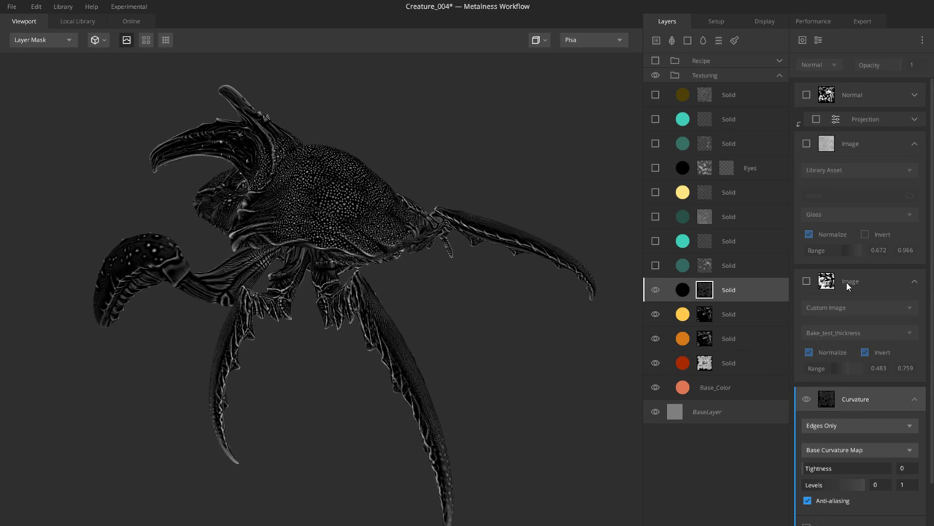
Step: Turn the thickness Image, Stains Image and Projection modifier back on one by one to examine how the black layer's mask builds up
{"action": "left_click", "coordinate": [806, 281]}
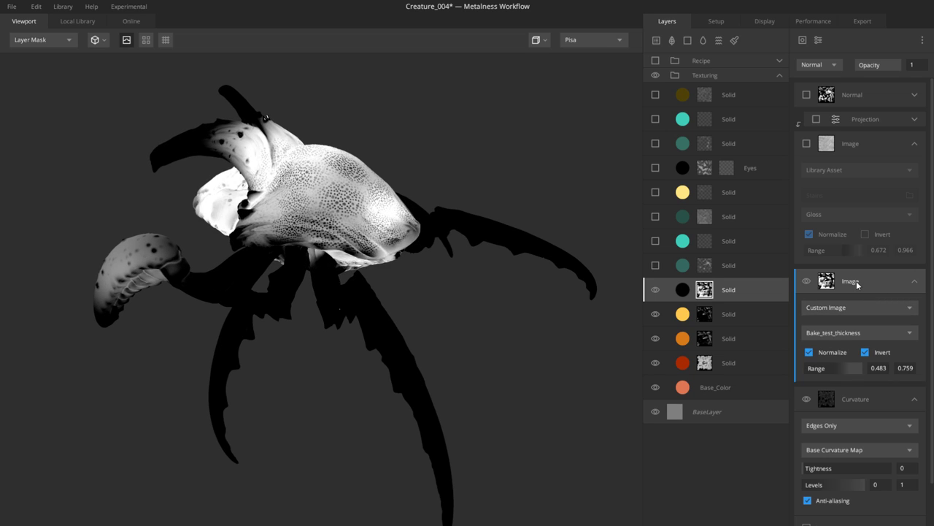
{"action": "mouse_move", "coordinate": [493, 308]}
{"action": "left_mouse_down"}
{"action": "mouse_move", "coordinate": [466, 290]}
{"action": "mouse_move", "coordinate": [497, 295]}
{"action": "left_mouse_up"}
{"action": "left_click", "coordinate": [864, 143]}
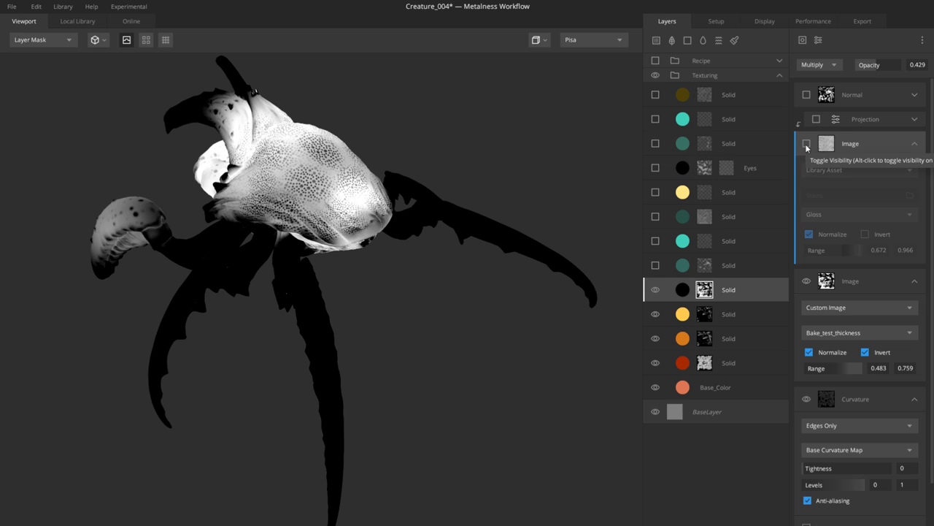
{"action": "left_click", "coordinate": [807, 145]}
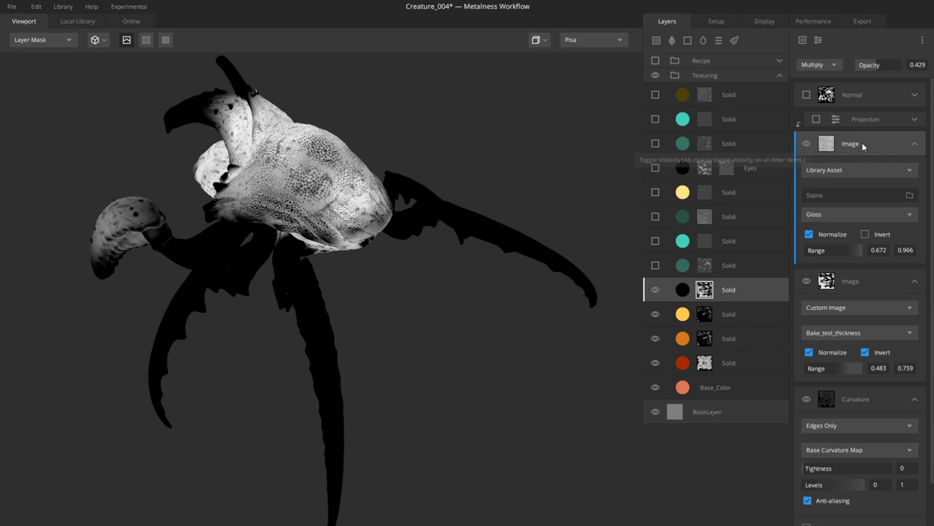
{"action": "left_click_drag", "start_coordinate": [426, 190], "coordinate": [438, 237]}
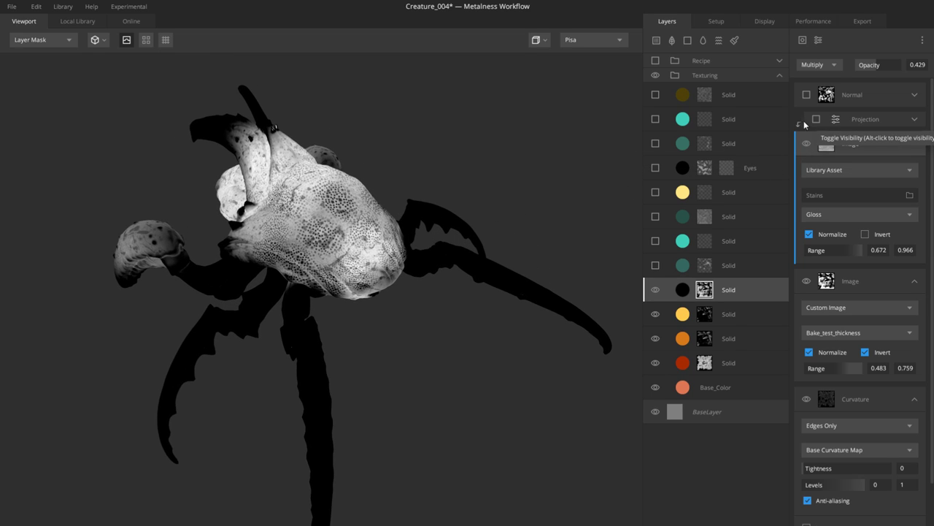
{"action": "left_click", "coordinate": [817, 120]}
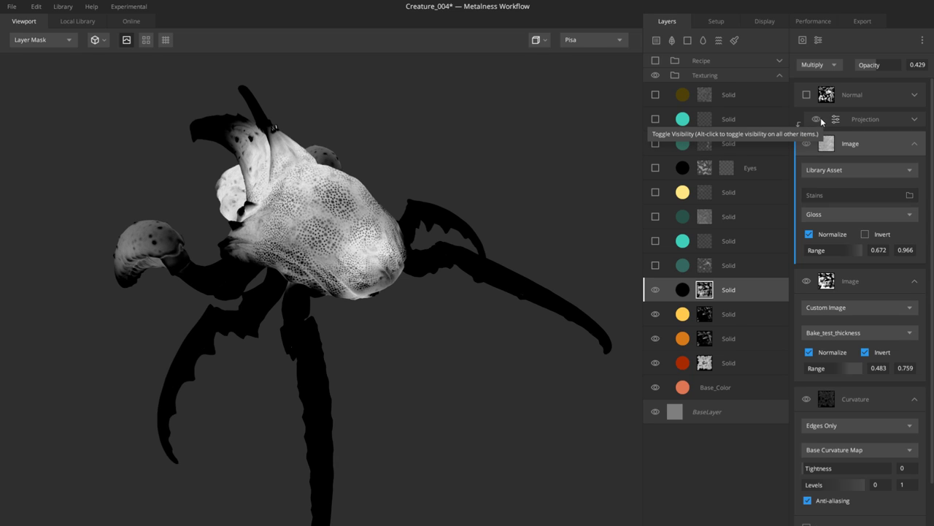
Step: Turn the Normal component back on and examine the black layer's complete mask from the creature's side
{"action": "left_click", "coordinate": [807, 95]}
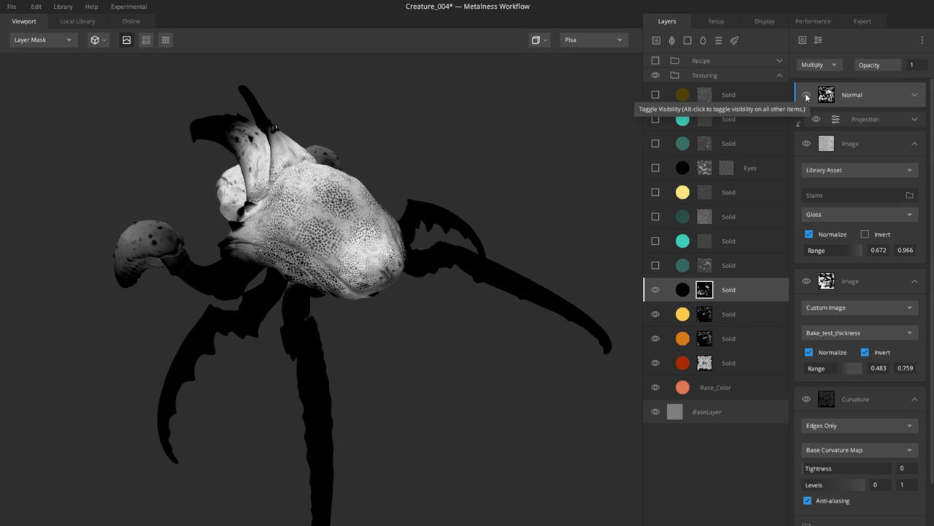
{"action": "left_click_drag", "start_coordinate": [367, 268], "coordinate": [559, 232]}
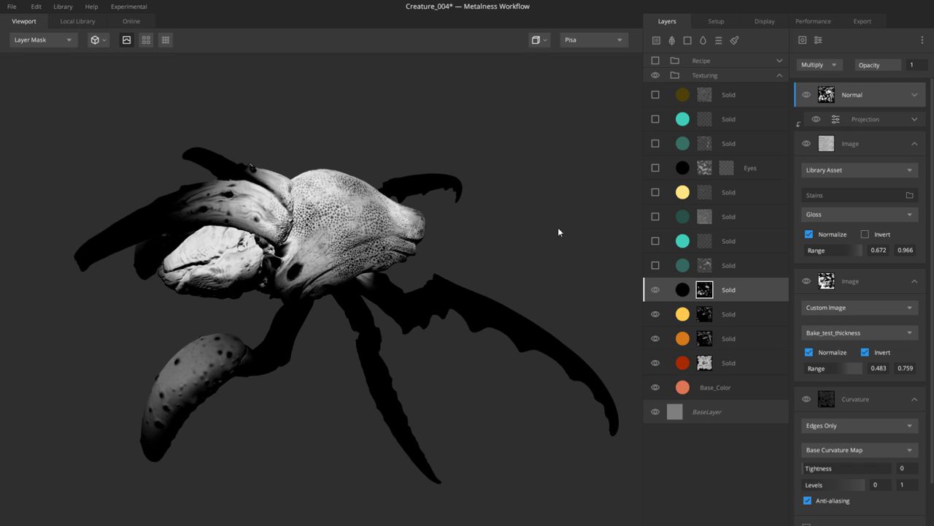
Step: Turn on and select the dark teal Solid layer above the black one
{"action": "left_click", "coordinate": [682, 267]}
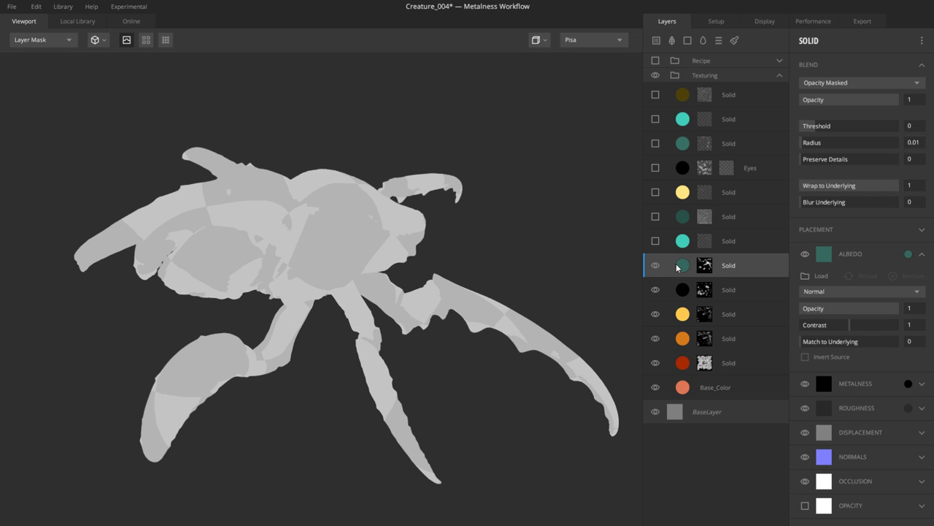
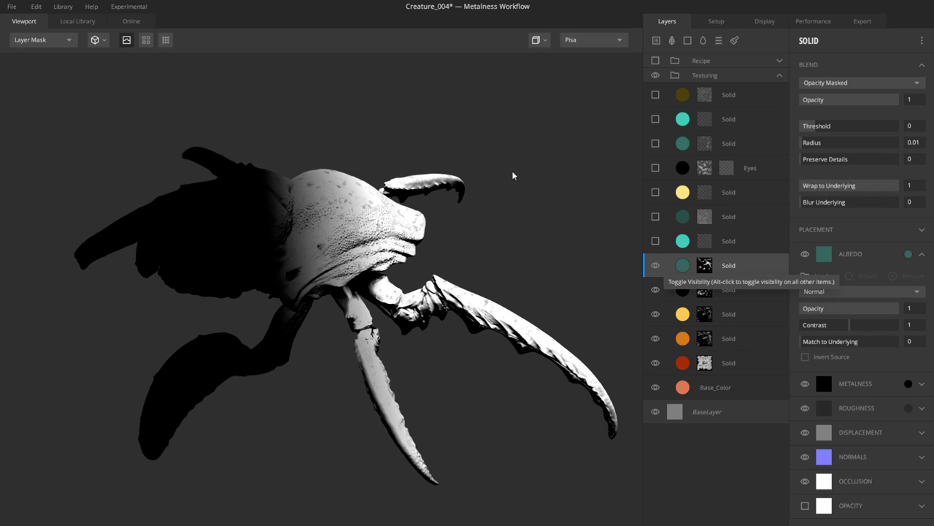
Step: Hide the Position Gradient, both Images and the Projection modifier in the dark teal layer's mask to examine its Normal component and settings
{"action": "left_click", "coordinate": [705, 267]}
{"action": "left_click_drag", "start_coordinate": [493, 212], "coordinate": [487, 230]}
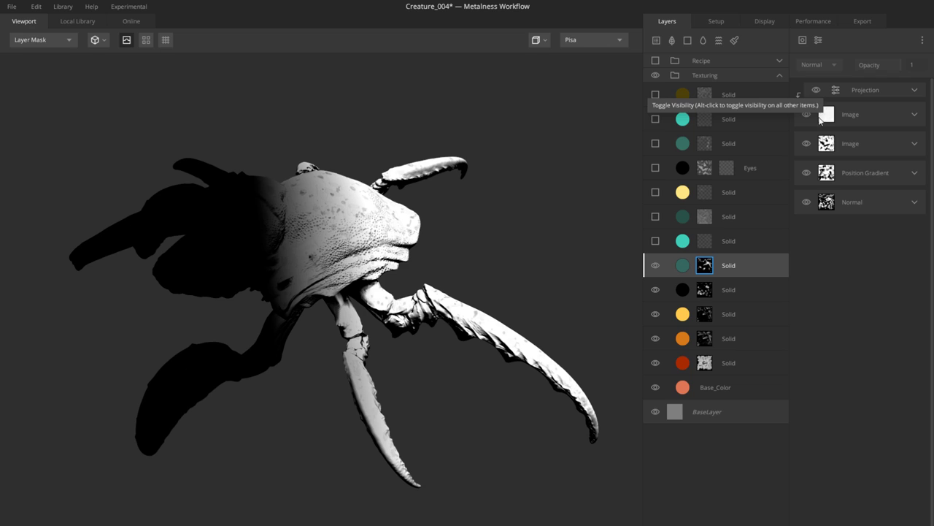
{"action": "left_click", "coordinate": [807, 173]}
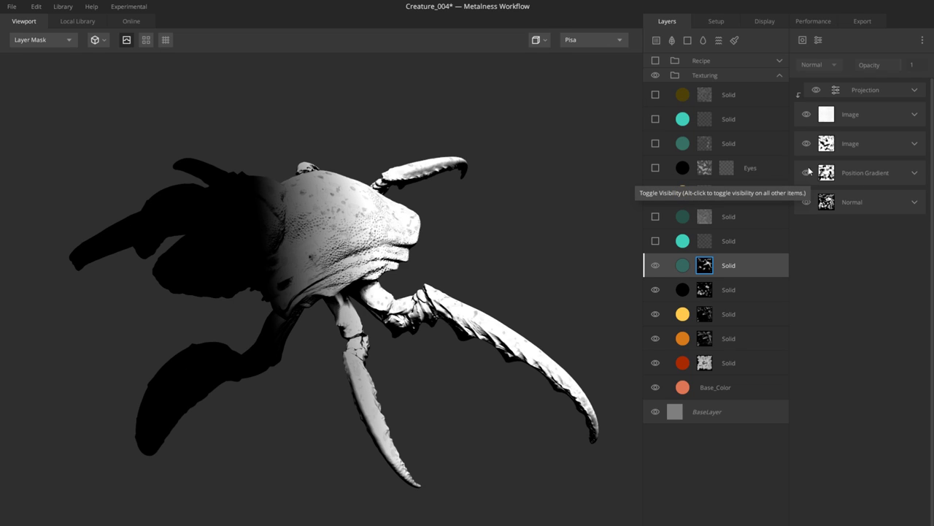
{"action": "left_click", "coordinate": [807, 143]}
{"action": "left_click", "coordinate": [807, 115]}
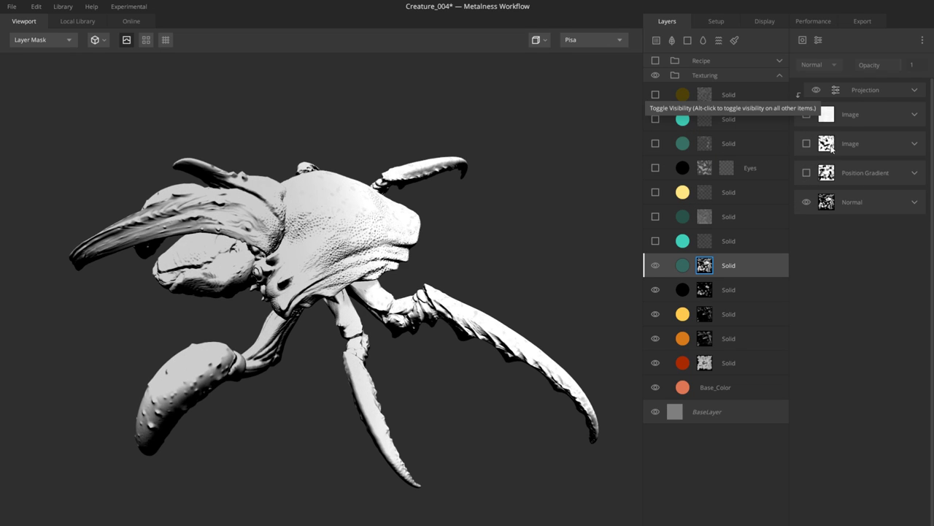
{"action": "left_click", "coordinate": [816, 90]}
{"action": "left_click", "coordinate": [852, 203]}
{"action": "left_click_drag", "start_coordinate": [516, 214], "coordinate": [449, 202], "text": "alt"}
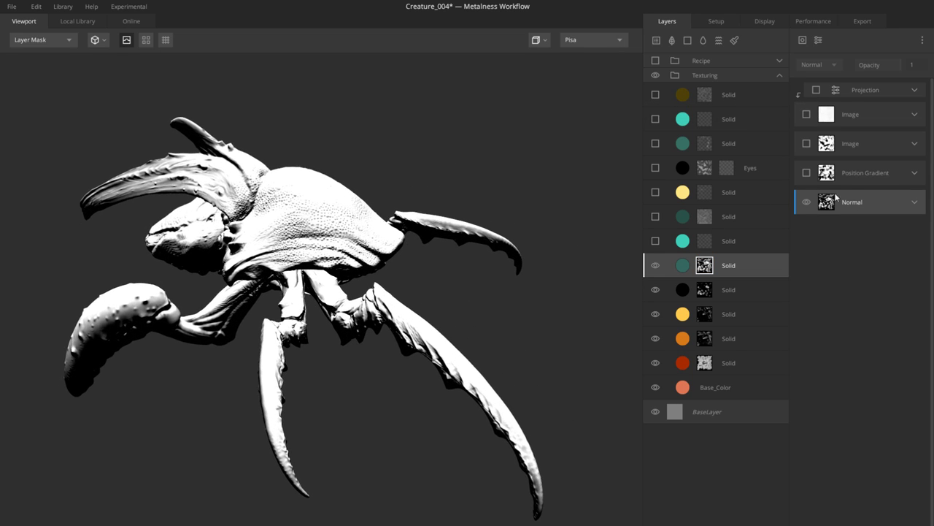
{"action": "left_click", "coordinate": [915, 202]}
Step: Turn the Position Gradient back on, show its settings, and compare it as the active mask with the combined layer mask
{"action": "left_click", "coordinate": [869, 172]}
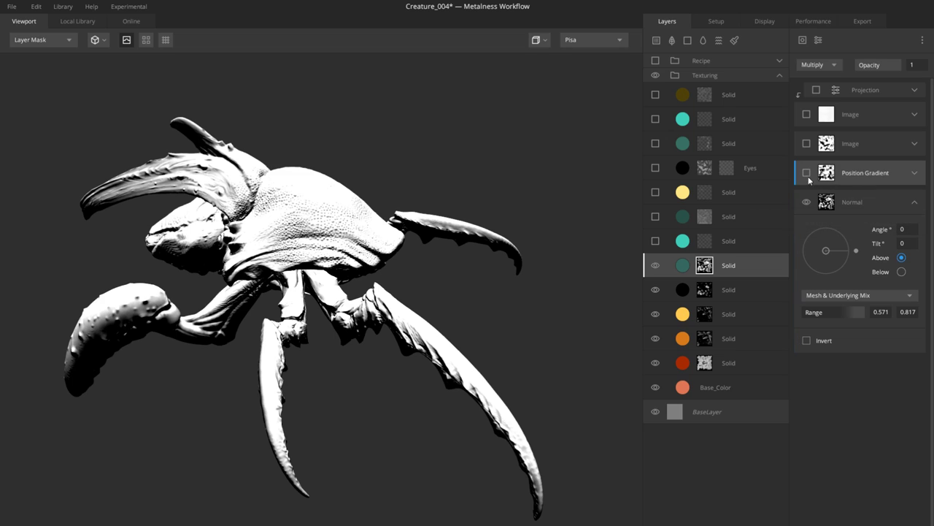
{"action": "left_click", "coordinate": [806, 174]}
{"action": "left_click", "coordinate": [863, 169]}
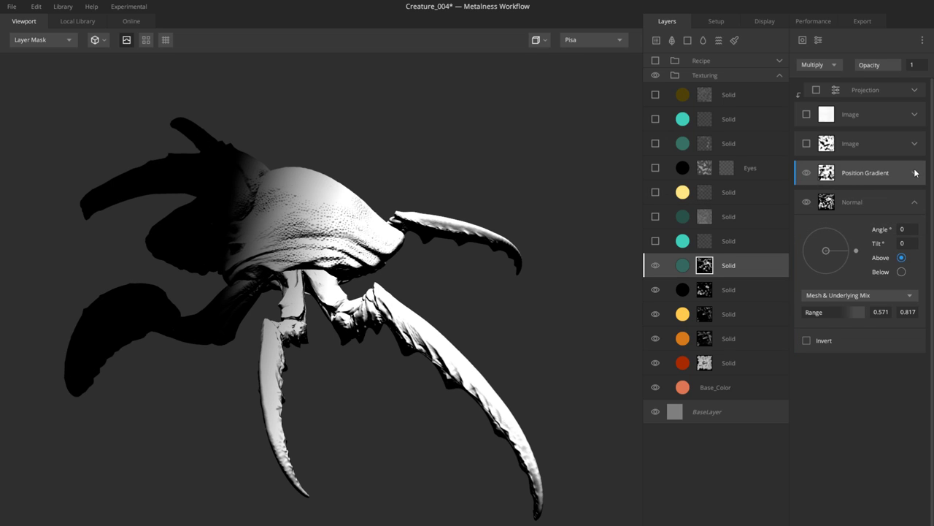
{"action": "key", "text": "m"}
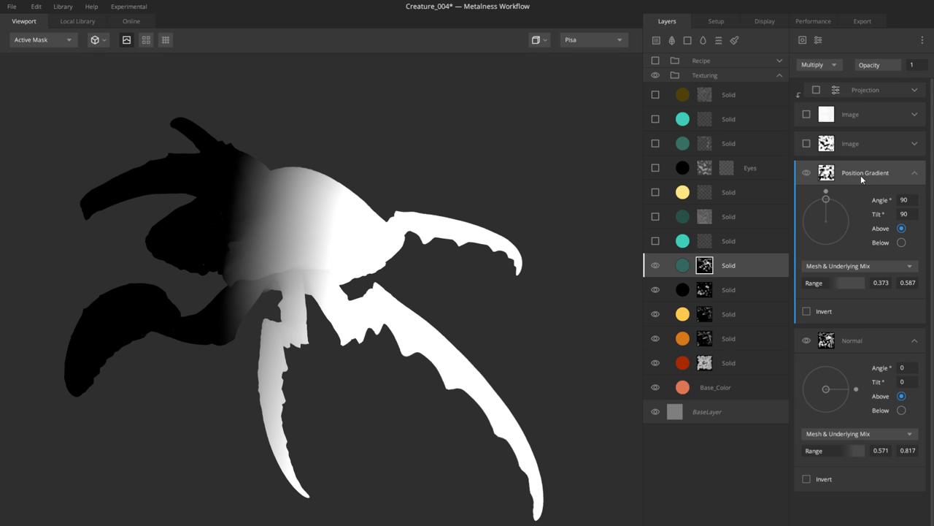
{"action": "key", "text": "m"}
{"action": "left_click_drag", "start_coordinate": [465, 273], "coordinate": [613, 247], "text": "alt"}
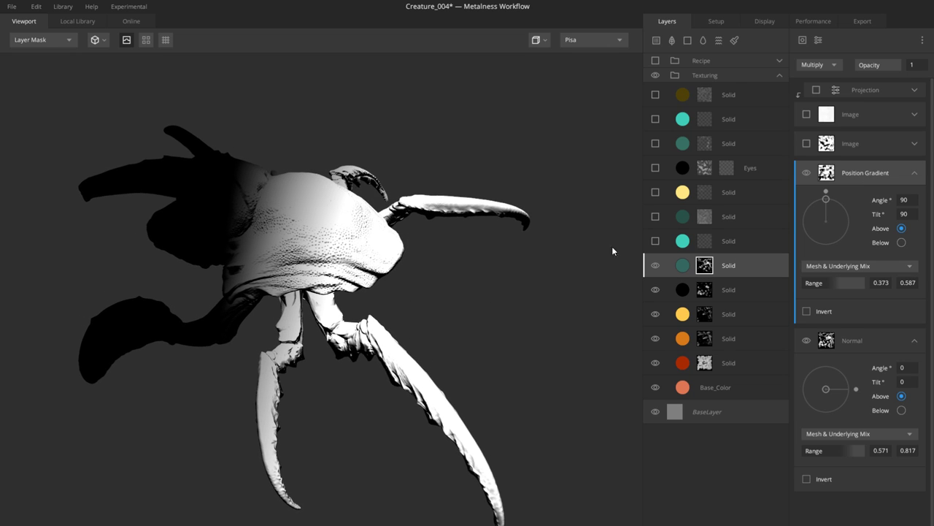
Step: Turn the lower Image back on and examine its AO layer map settings and effect on the dark teal layer's mask
{"action": "left_click", "coordinate": [856, 148]}
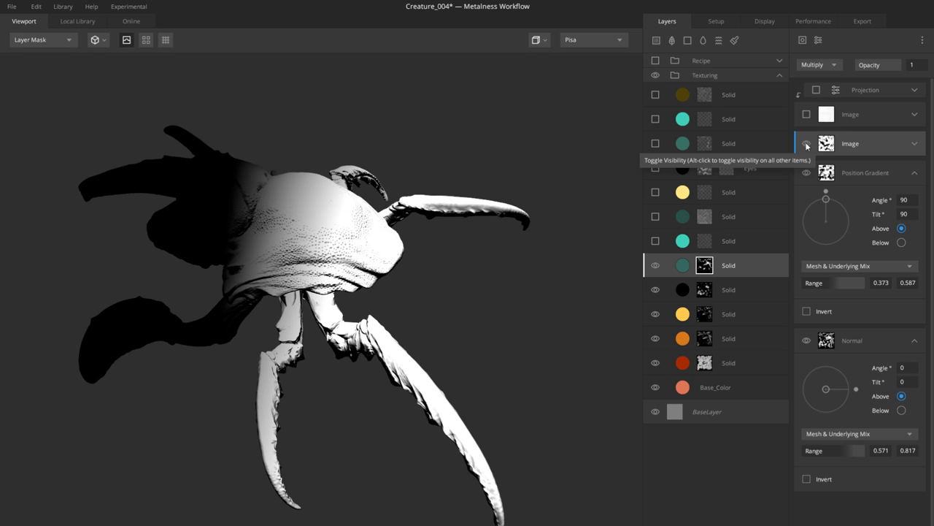
{"action": "left_click_drag", "start_coordinate": [480, 194], "coordinate": [493, 195], "text": "alt"}
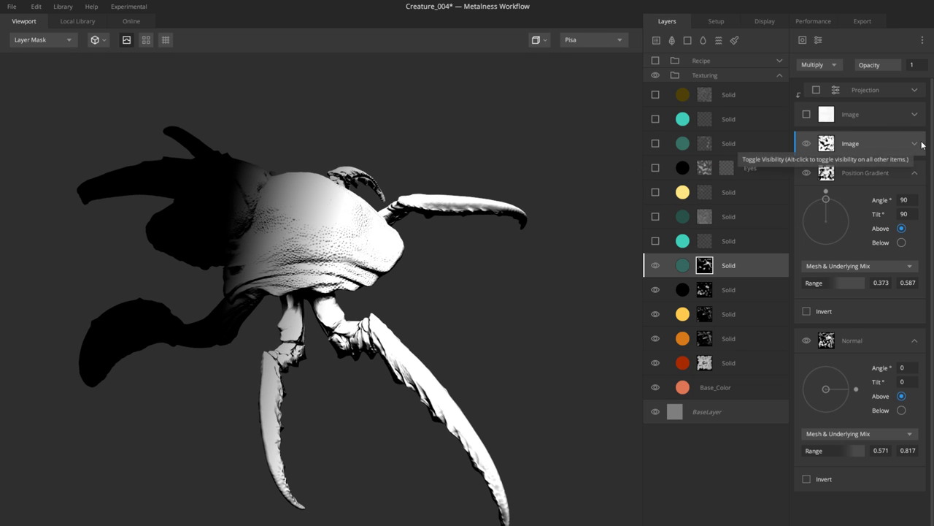
{"action": "left_click", "coordinate": [917, 144]}
{"action": "left_click_drag", "start_coordinate": [429, 216], "coordinate": [357, 264], "text": "alt"}
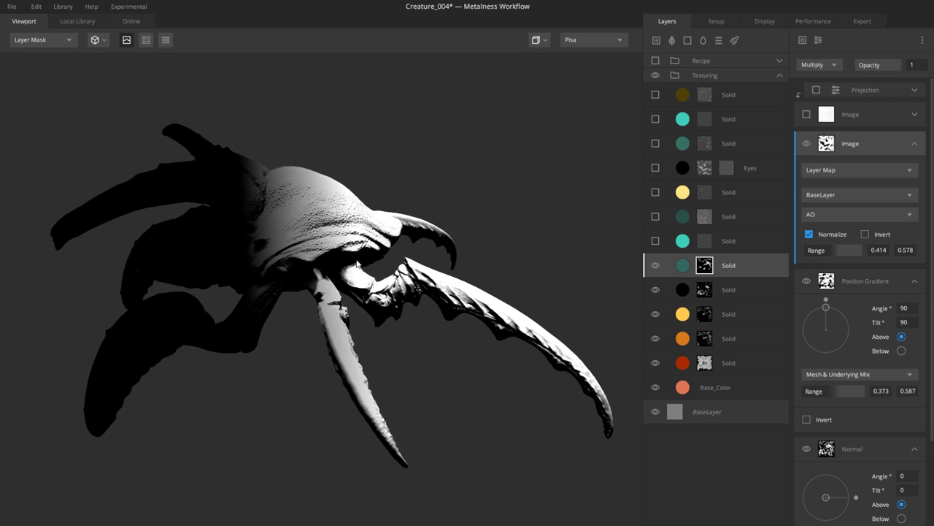
Step: Turn the upper Image and the Projection modifier back on and examine the dark teal layer's complete mask around the creature
{"action": "left_click", "coordinate": [858, 118]}
{"action": "left_click", "coordinate": [806, 114]}
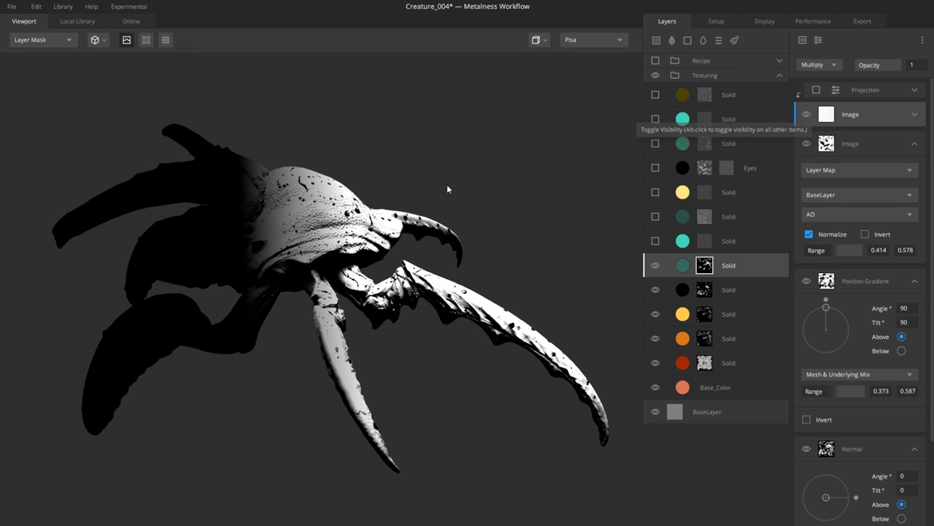
{"action": "left_click_drag", "start_coordinate": [448, 189], "coordinate": [416, 219], "text": "alt"}
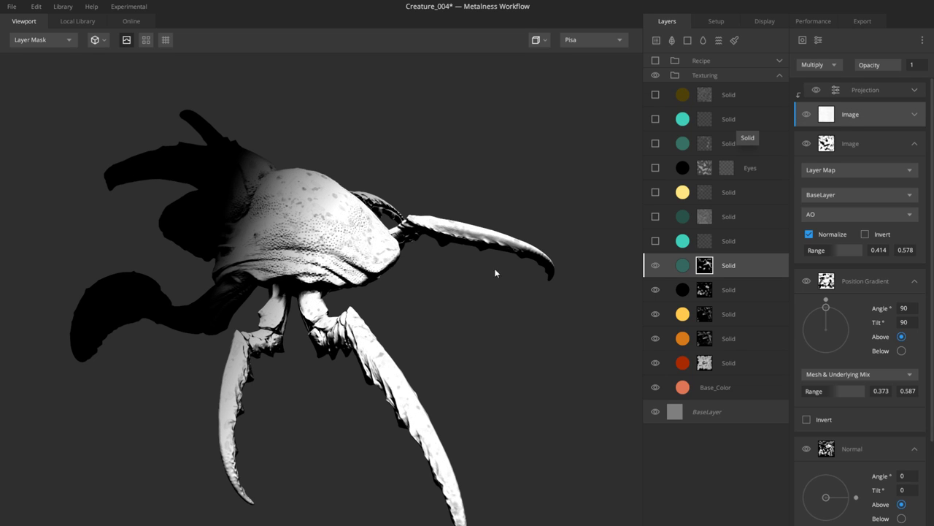
{"action": "left_click_drag", "start_coordinate": [494, 271], "coordinate": [372, 284], "text": "alt"}
Step: Return to the shaded PBR Metalness view and turn on the bright teal Solid layer directly above the dark teal one
{"action": "left_click", "coordinate": [684, 270]}
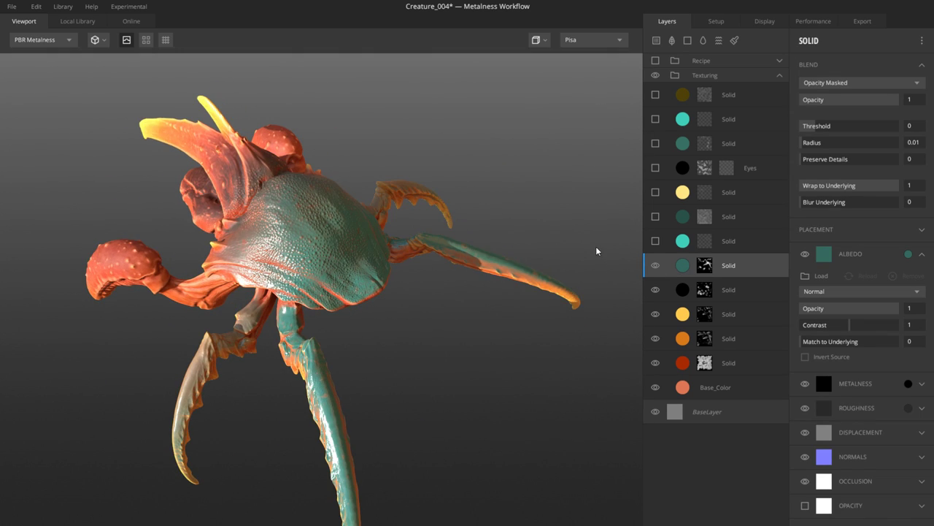
{"action": "left_click", "coordinate": [676, 244]}
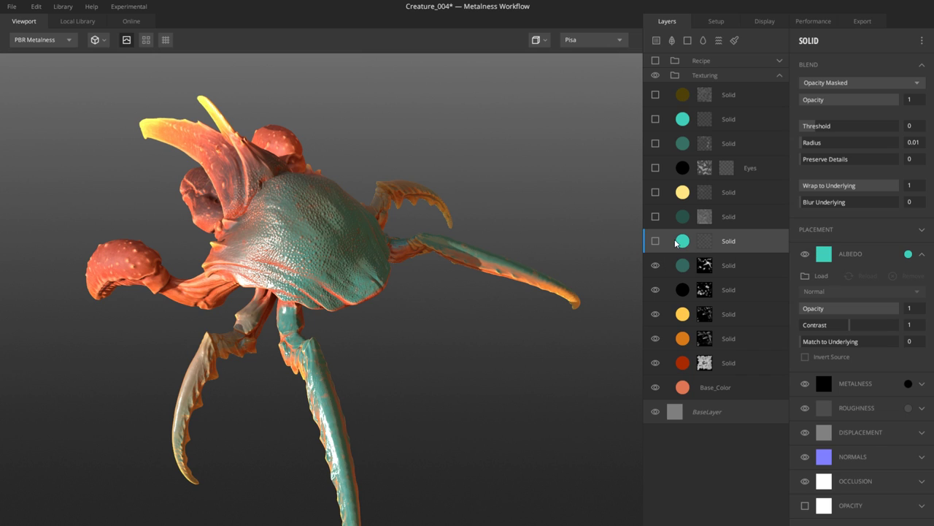
{"action": "left_click", "coordinate": [656, 243]}
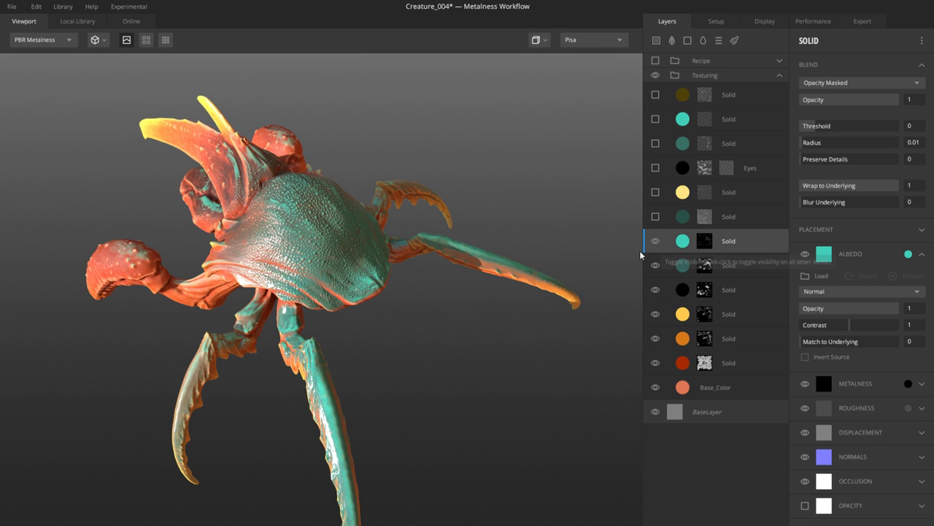
{"action": "left_click_drag", "start_coordinate": [323, 330], "coordinate": [403, 302], "text": "alt"}
{"action": "scroll", "coordinate": [403, 302], "scroll_direction": "up", "scroll_amount": 5}
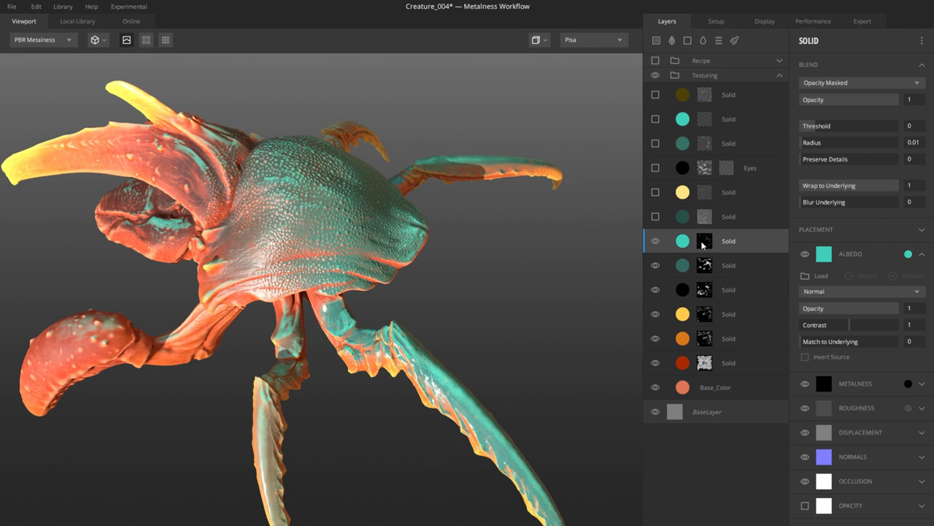
Step: Examine the bright teal layer's mask and its component stack on the creature, and return to the shaded view
{"action": "left_click", "coordinate": [704, 243]}
{"action": "left_click", "coordinate": [704, 243], "text": "alt"}
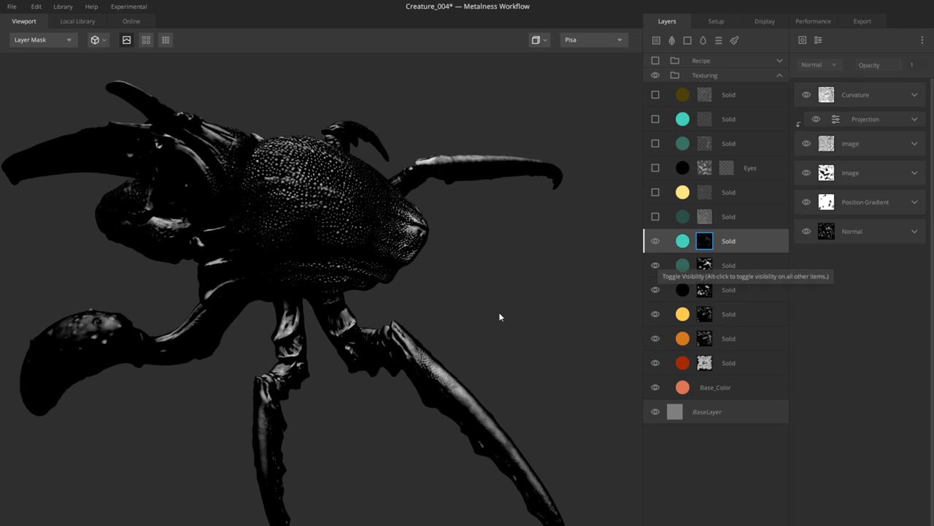
{"action": "left_click_drag", "start_coordinate": [517, 302], "coordinate": [421, 292], "text": "alt"}
{"action": "left_click", "coordinate": [682, 245]}
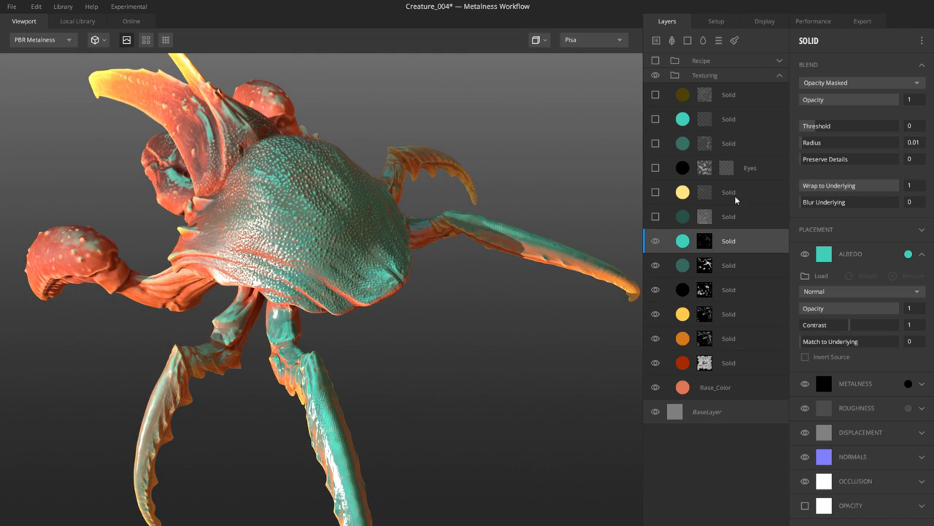
Step: Turn on the dark green Solid layer above the bright teal one and examine its Subtract albedo settings and shading
{"action": "left_click", "coordinate": [728, 216]}
{"action": "left_click", "coordinate": [655, 216]}
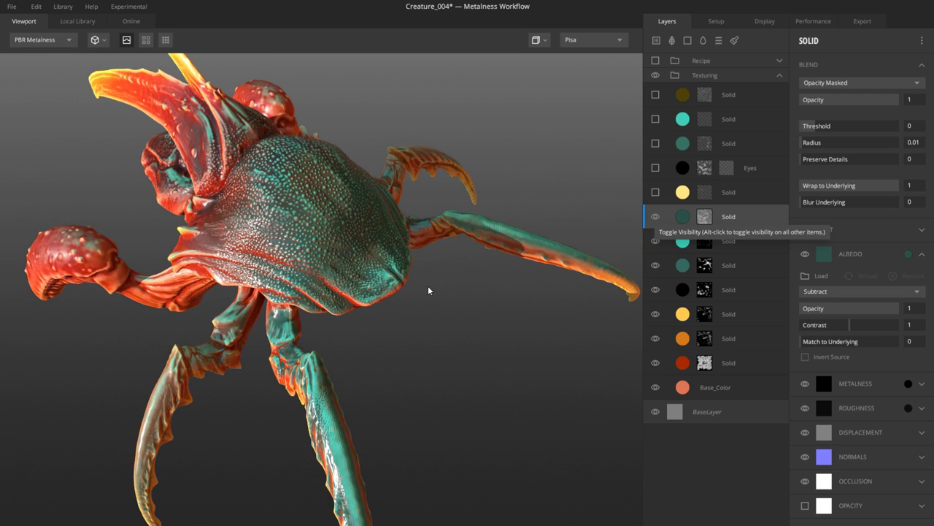
{"action": "left_click_drag", "start_coordinate": [428, 290], "coordinate": [576, 275], "text": "alt"}
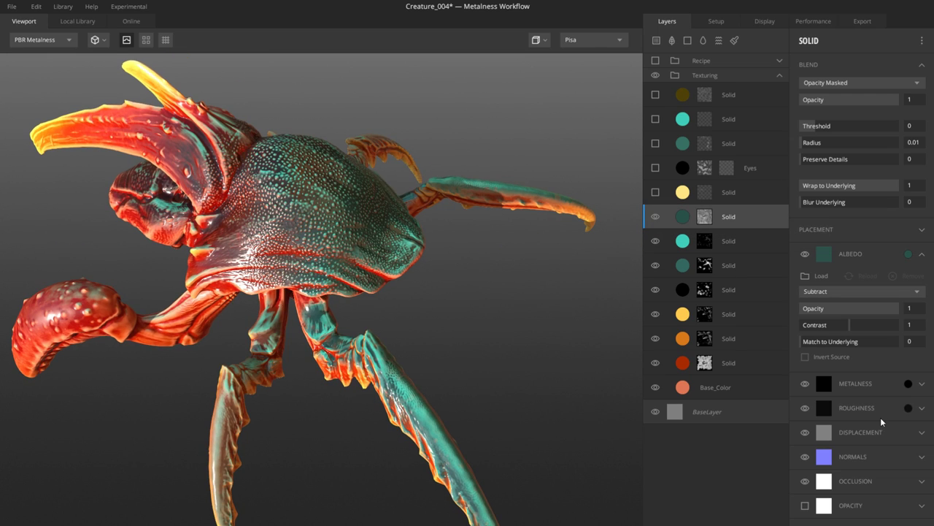
{"action": "left_click", "coordinate": [852, 254]}
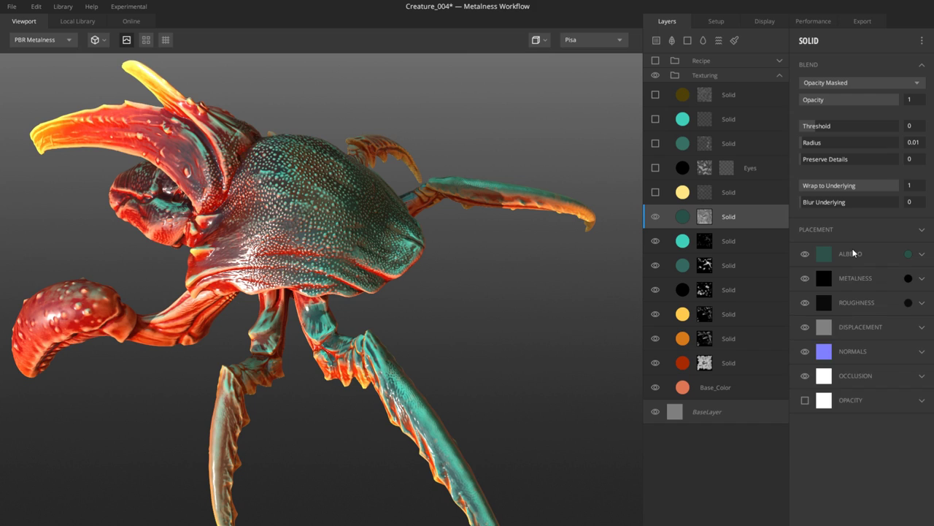
{"action": "left_click", "coordinate": [855, 254]}
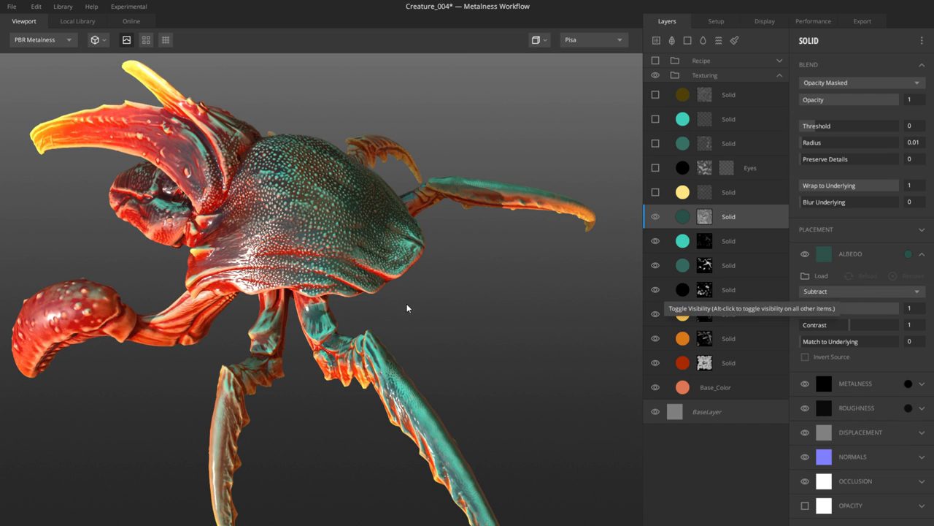
{"action": "left_click_drag", "start_coordinate": [406, 308], "coordinate": [547, 284], "text": "alt"}
Step: Open the dark green layer's mask stack and examine the layer mask from the creature's side and front
{"action": "left_click", "coordinate": [704, 217]}
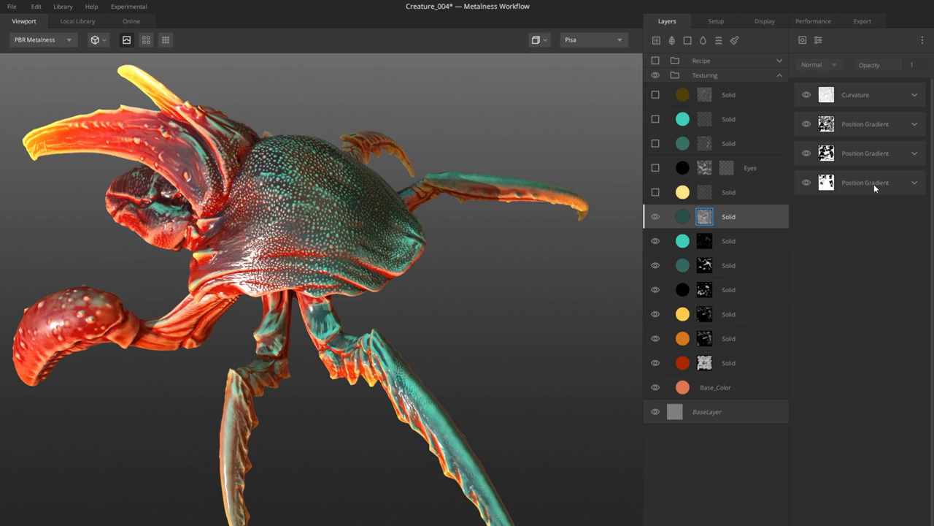
{"action": "scroll", "coordinate": [373, 288], "scroll_direction": "down", "scroll_amount": 2}
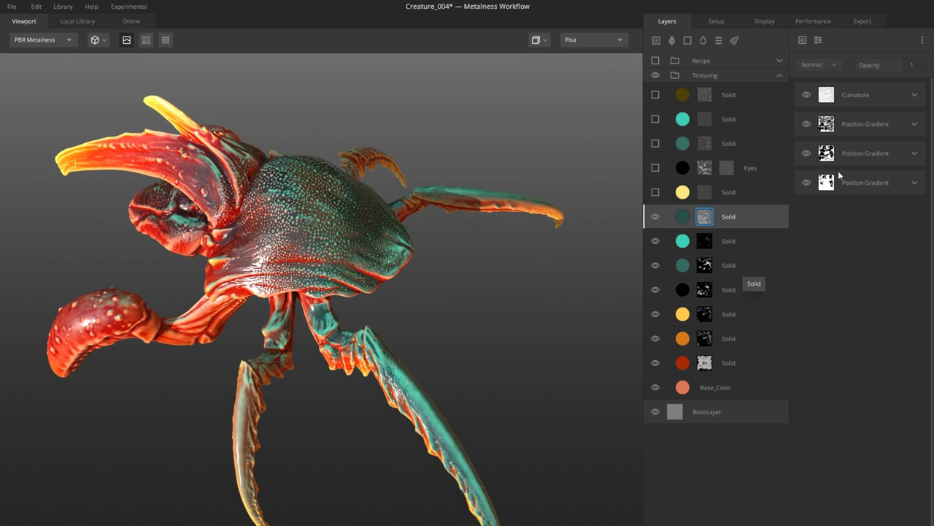
{"action": "left_click", "coordinate": [705, 219], "text": "alt"}
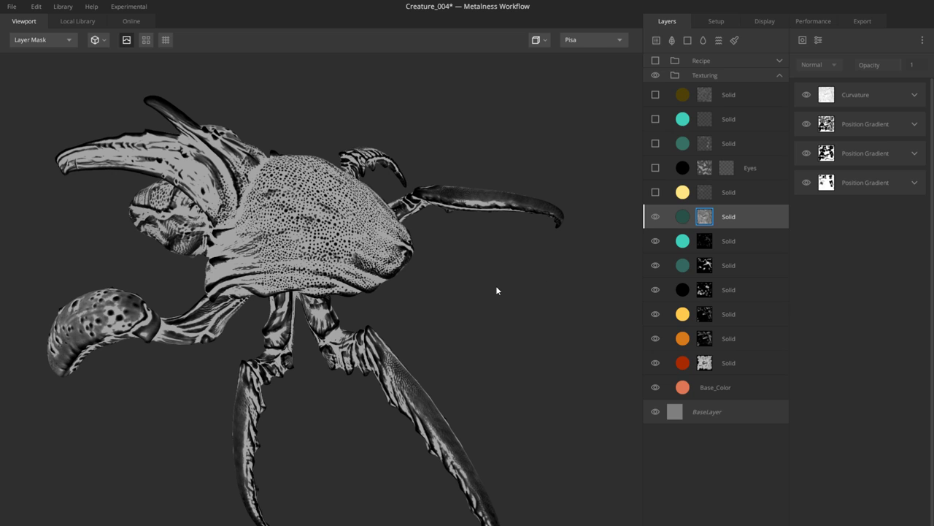
{"action": "left_click_drag", "start_coordinate": [496, 284], "coordinate": [394, 292], "text": "alt"}
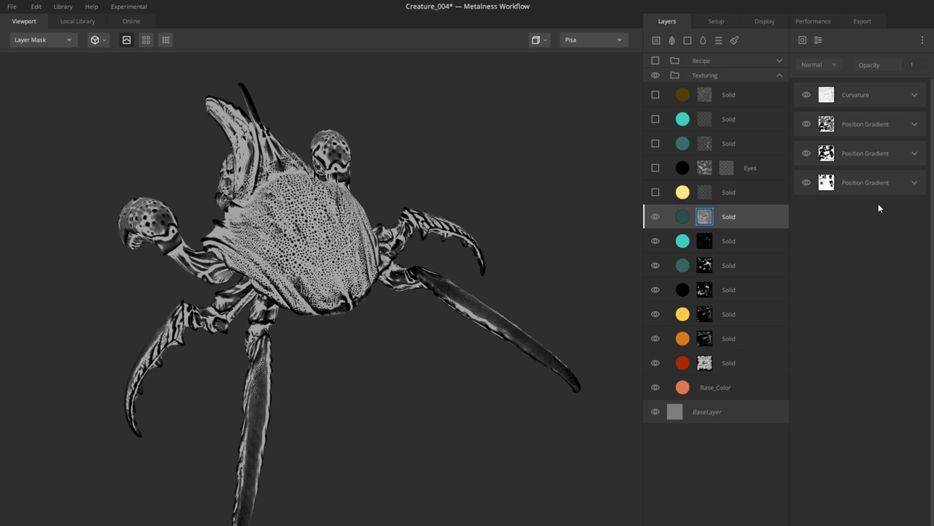
Step: Examine the settings of the dark green mask's three Position Gradients and its Curvature component, one by one
{"action": "left_click", "coordinate": [915, 184]}
{"action": "left_click", "coordinate": [915, 154]}
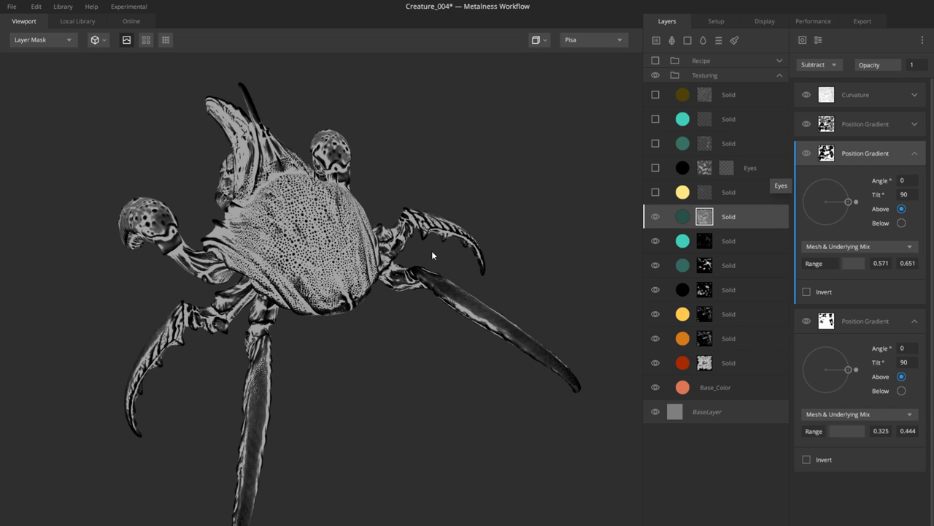
{"action": "left_click_drag", "start_coordinate": [475, 225], "coordinate": [663, 167], "text": "alt"}
{"action": "left_click", "coordinate": [909, 129]}
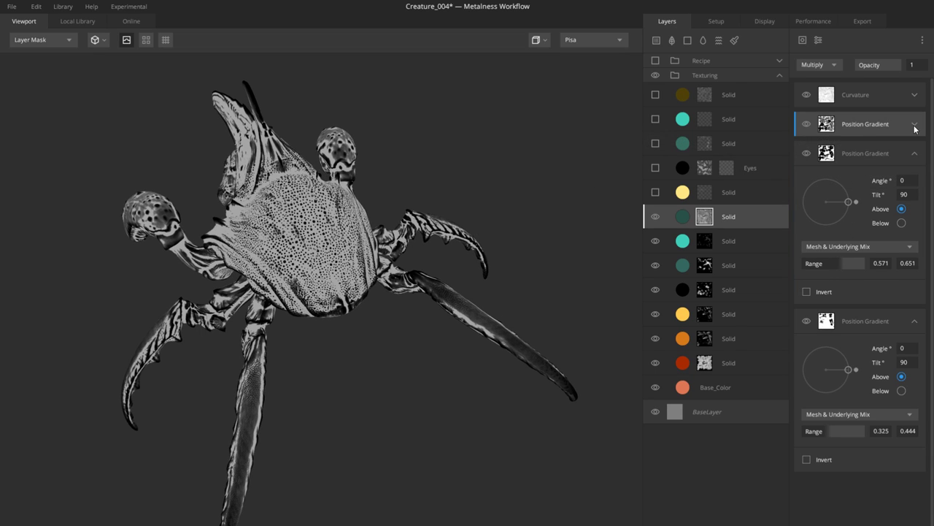
{"action": "left_click", "coordinate": [915, 125]}
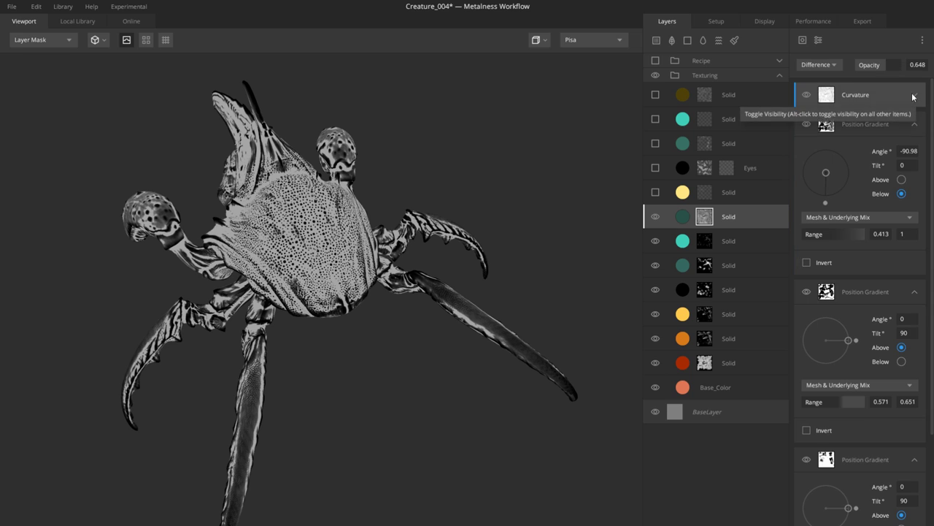
{"action": "left_click", "coordinate": [875, 95]}
{"action": "mouse_move", "coordinate": [306, 273]}
{"action": "left_mouse_down"}
{"action": "mouse_move", "coordinate": [417, 264]}
{"action": "mouse_move", "coordinate": [441, 248]}
{"action": "mouse_move", "coordinate": [295, 287]}
{"action": "left_mouse_up"}
Step: Return to the shaded view, turn on the pale yellow Solid layer, and examine it on the creature's underside
{"action": "left_click", "coordinate": [689, 215]}
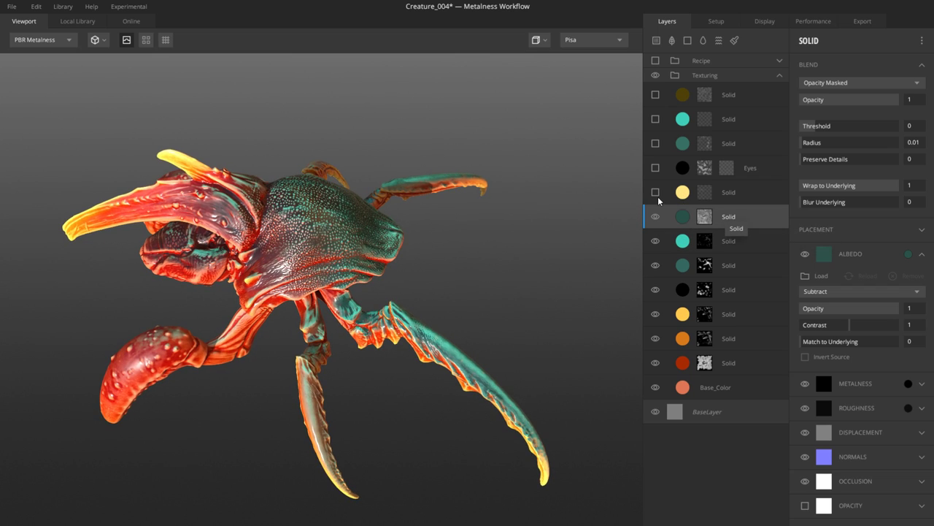
{"action": "left_click", "coordinate": [656, 192]}
{"action": "left_click_drag", "start_coordinate": [424, 279], "coordinate": [305, 281]}
{"action": "left_click_drag", "start_coordinate": [274, 346], "coordinate": [333, 225]}
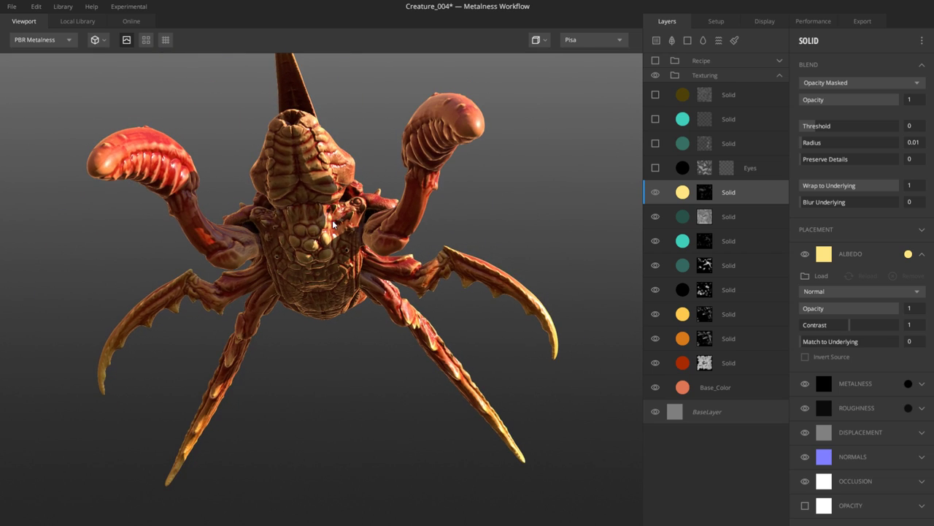
Step: Open the pale yellow layer's mask stack and examine the layer mask around the creature's underside
{"action": "left_click", "coordinate": [705, 194]}
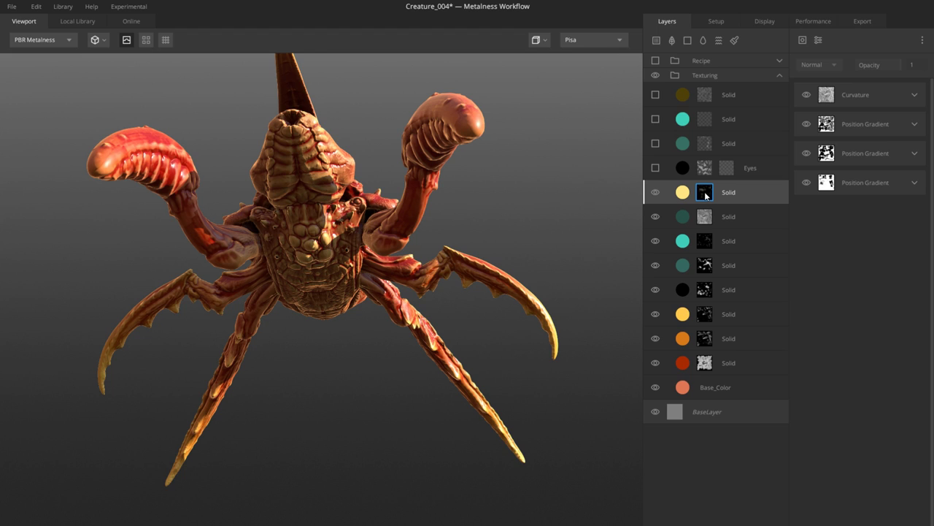
{"action": "key", "text": "q"}
{"action": "left_click_drag", "start_coordinate": [523, 269], "coordinate": [238, 144]}
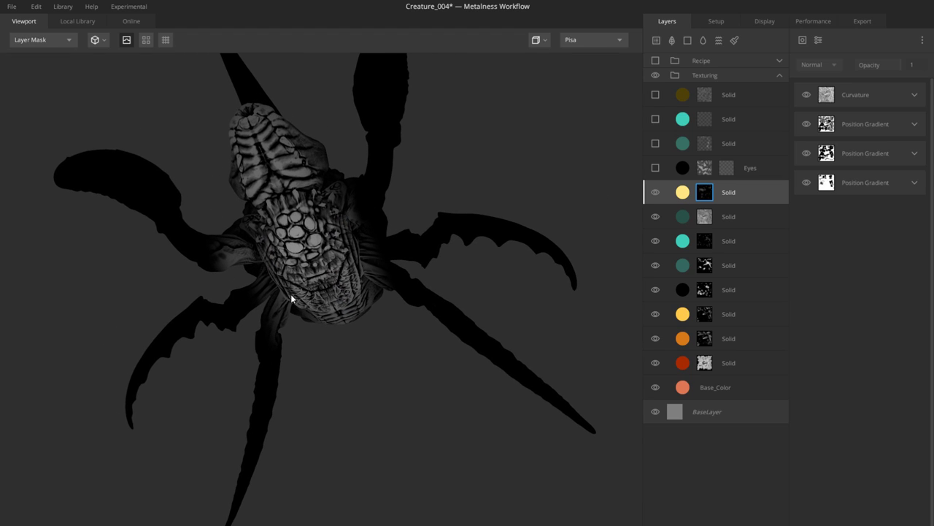
{"action": "mouse_move", "coordinate": [431, 270]}
{"action": "left_mouse_down"}
{"action": "mouse_move", "coordinate": [329, 289]}
{"action": "mouse_move", "coordinate": [420, 273]}
{"action": "left_mouse_up"}
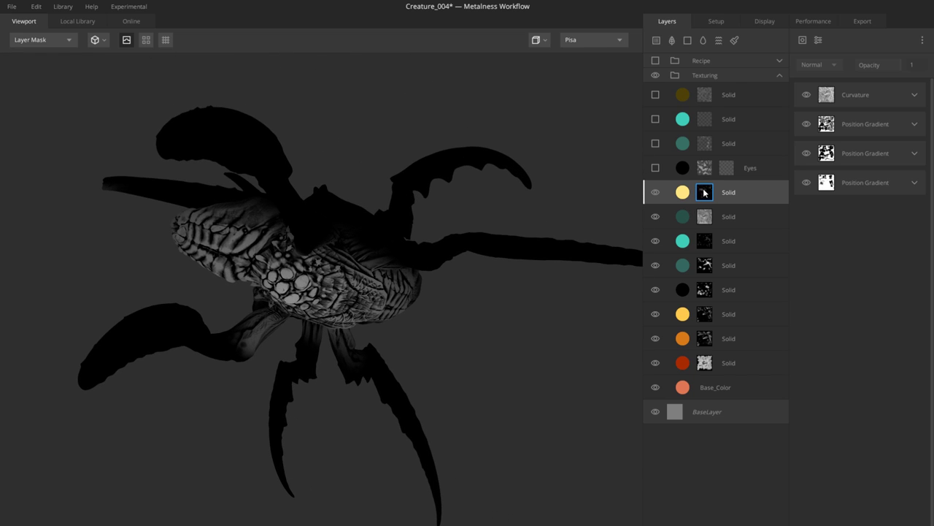
Step: Isolate the lowest Position Gradient in the pale yellow layer's mask stack and examine its mask effect and settings
{"action": "left_click", "coordinate": [806, 154]}
{"action": "left_click", "coordinate": [807, 95]}
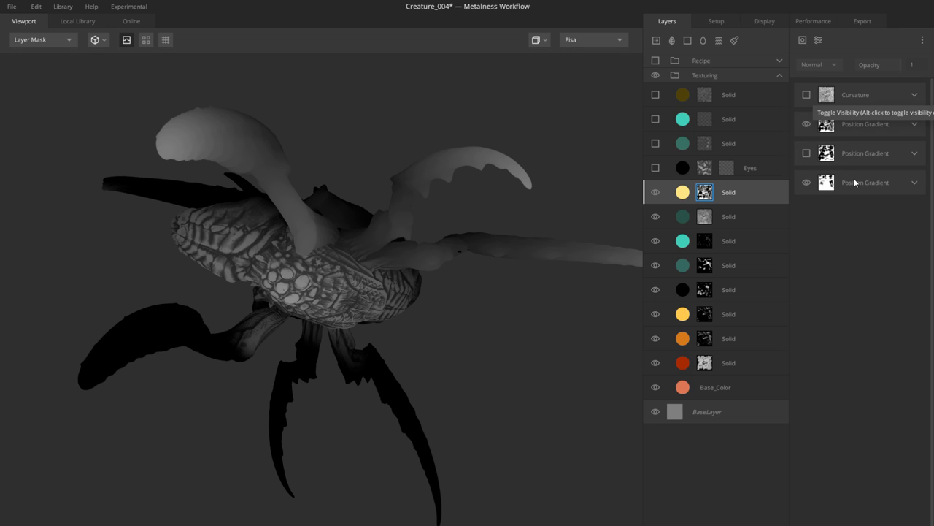
{"action": "left_click", "coordinate": [807, 95]}
{"action": "left_click", "coordinate": [856, 184]}
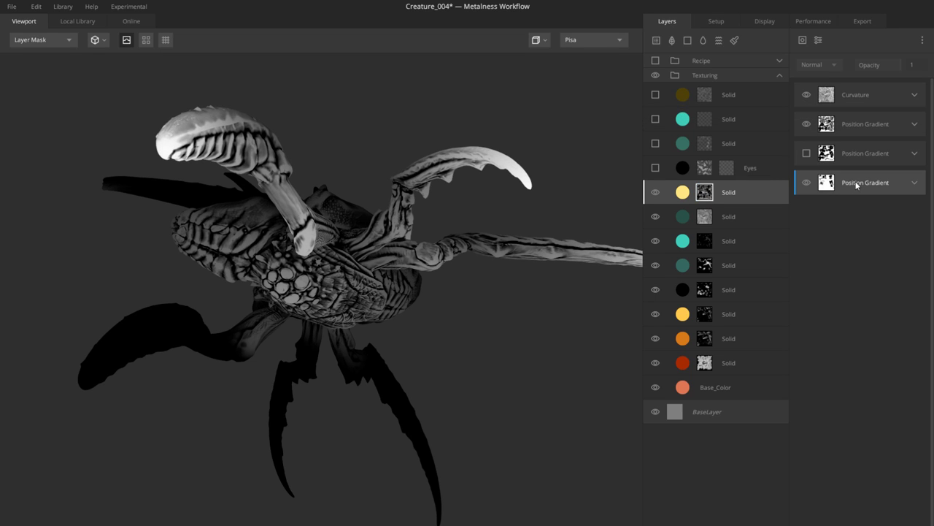
{"action": "left_click", "coordinate": [808, 126]}
{"action": "left_click", "coordinate": [807, 94]}
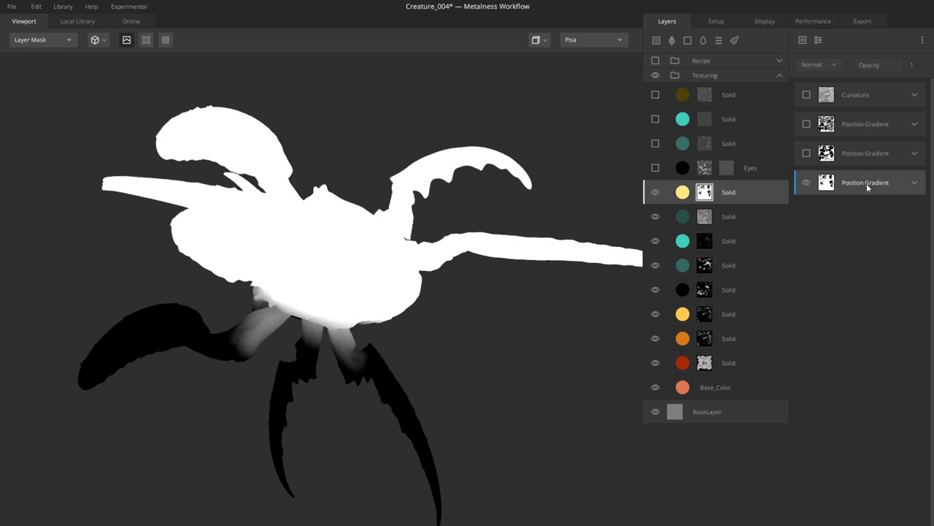
{"action": "middle_click_drag", "start_coordinate": [351, 296], "coordinate": [384, 272]}
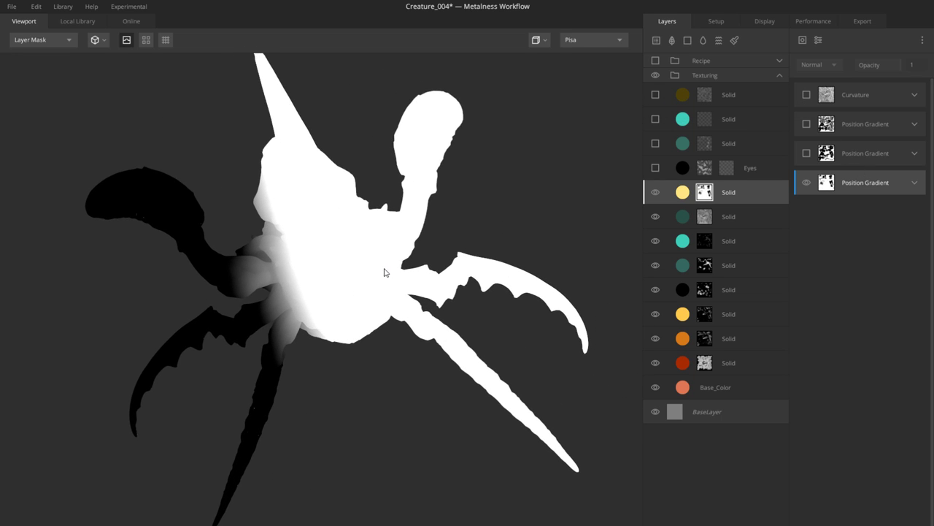
{"action": "left_click", "coordinate": [915, 184]}
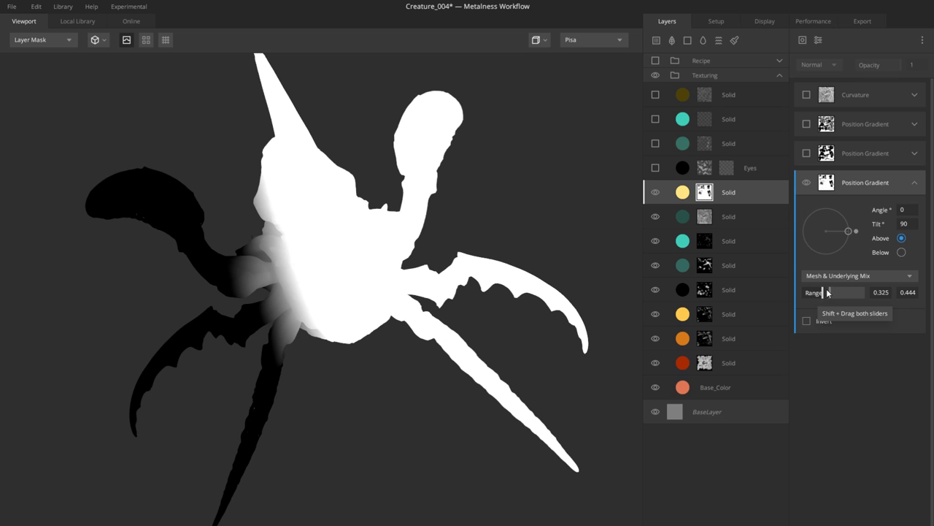
{"action": "middle_click_drag", "start_coordinate": [412, 270], "coordinate": [395, 254]}
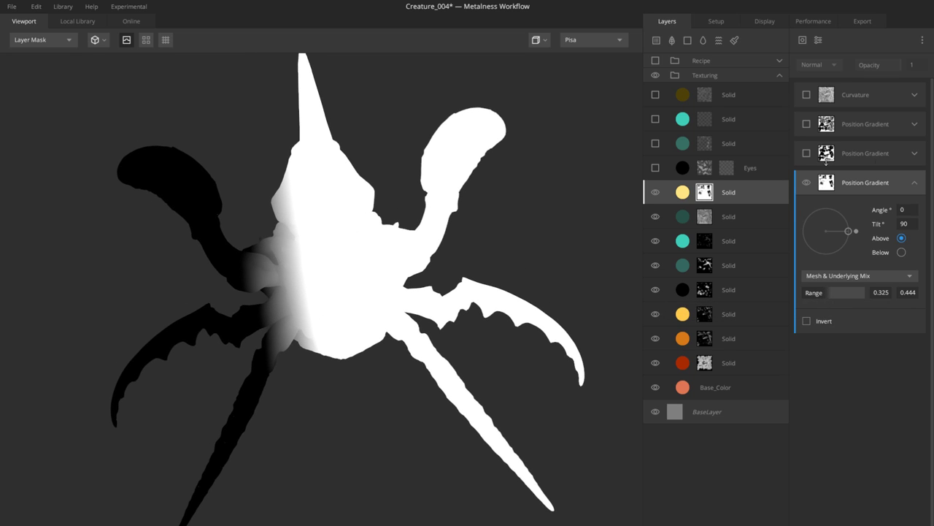
Step: Turn on the second Position Gradient from the bottom and examine how its Subtract blend affects the pale yellow mask
{"action": "left_click", "coordinate": [807, 154]}
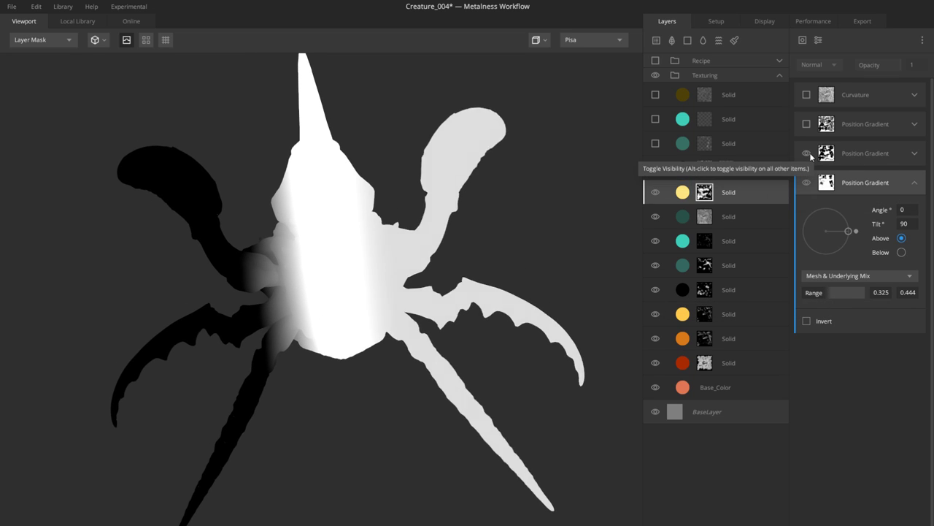
{"action": "left_click", "coordinate": [858, 155]}
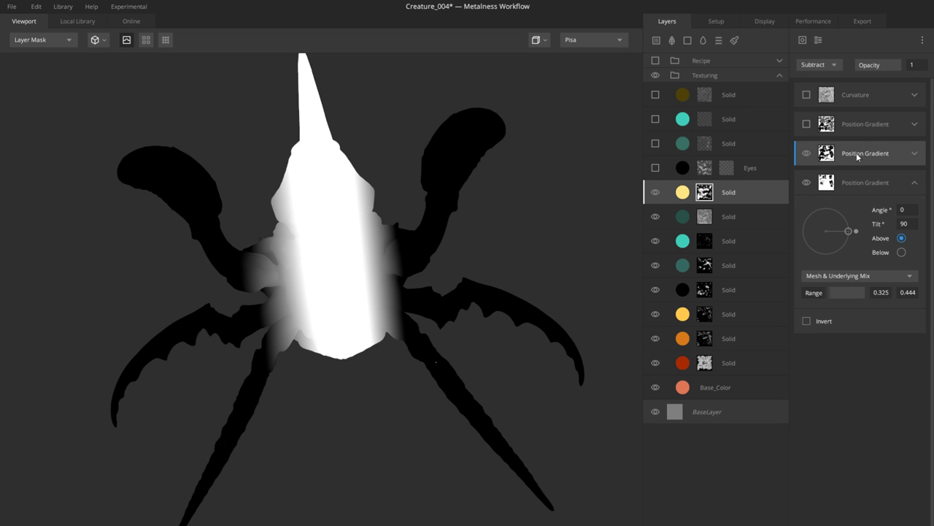
{"action": "middle_click_drag", "start_coordinate": [484, 292], "coordinate": [329, 374]}
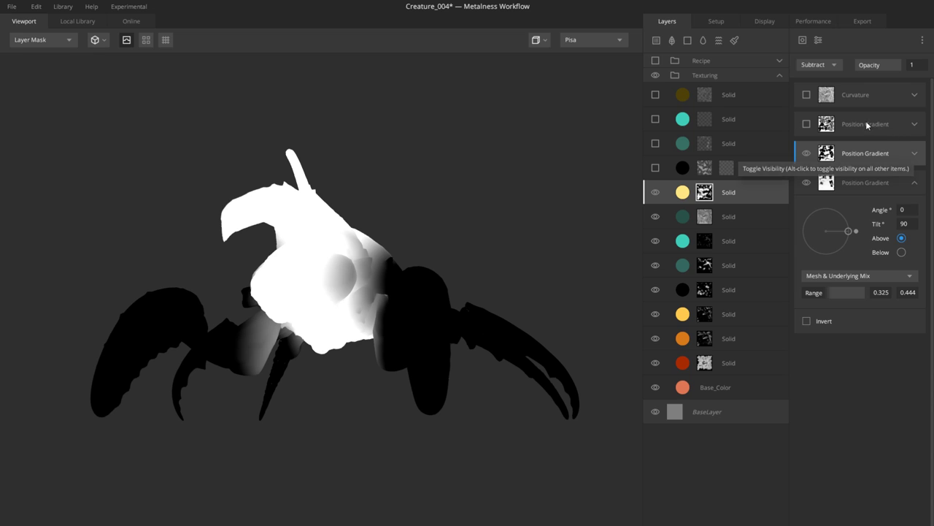
Step: Open the settings of the Multiply Position Gradient, turn it on, and examine its effect on the creature's underside
{"action": "left_click", "coordinate": [910, 128]}
{"action": "left_click", "coordinate": [912, 126]}
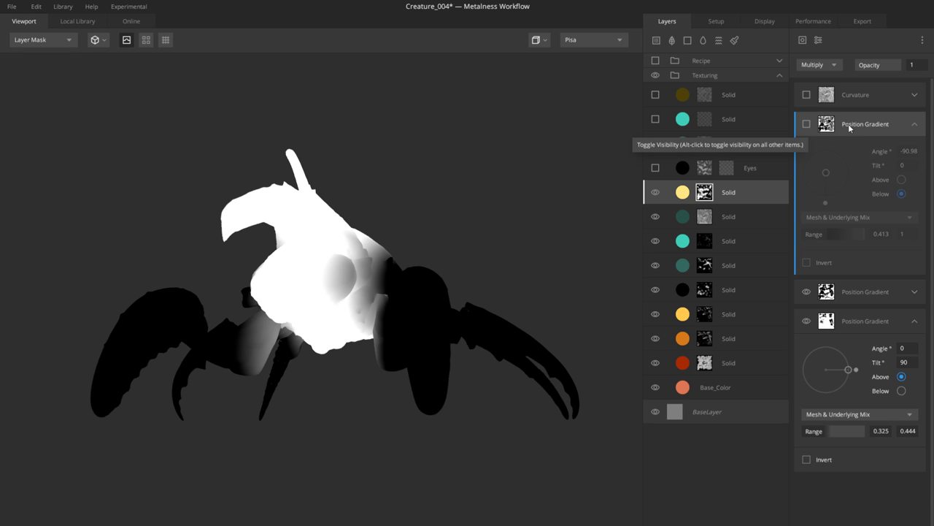
{"action": "left_click", "coordinate": [850, 128]}
{"action": "middle_click_drag", "start_coordinate": [439, 277], "coordinate": [336, 291]}
Step: Turn the pale yellow mask's Curvature component back on and examine its effect and settings from below
{"action": "left_click", "coordinate": [866, 96]}
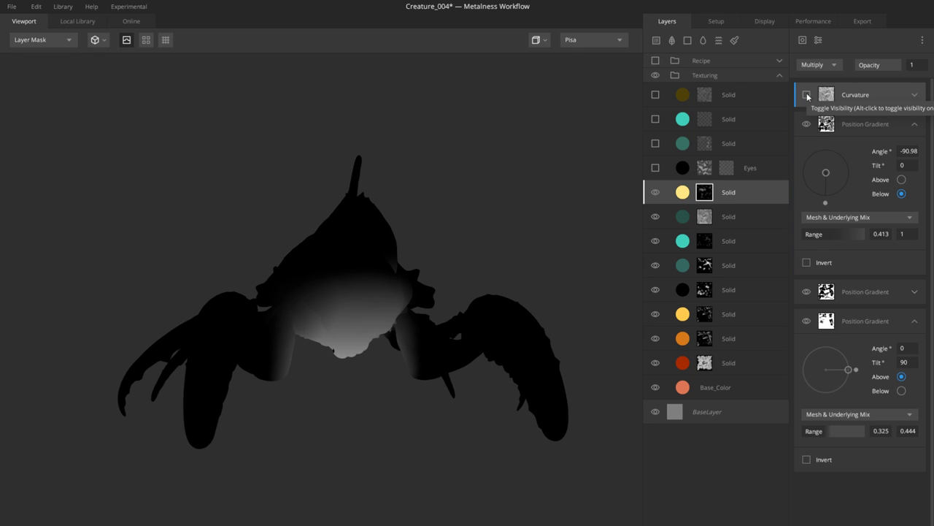
{"action": "left_click", "coordinate": [862, 98]}
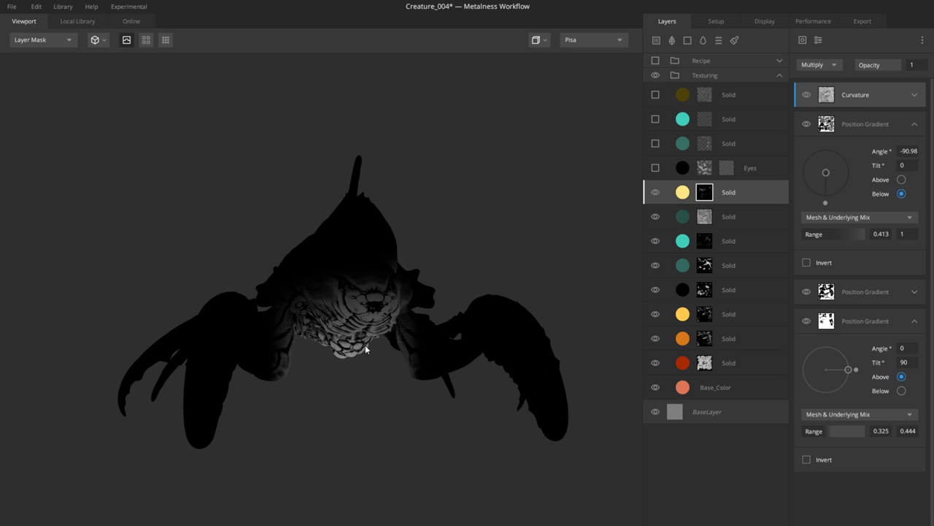
{"action": "middle_click_drag", "start_coordinate": [365, 346], "coordinate": [438, 295]}
{"action": "left_click", "coordinate": [913, 96]}
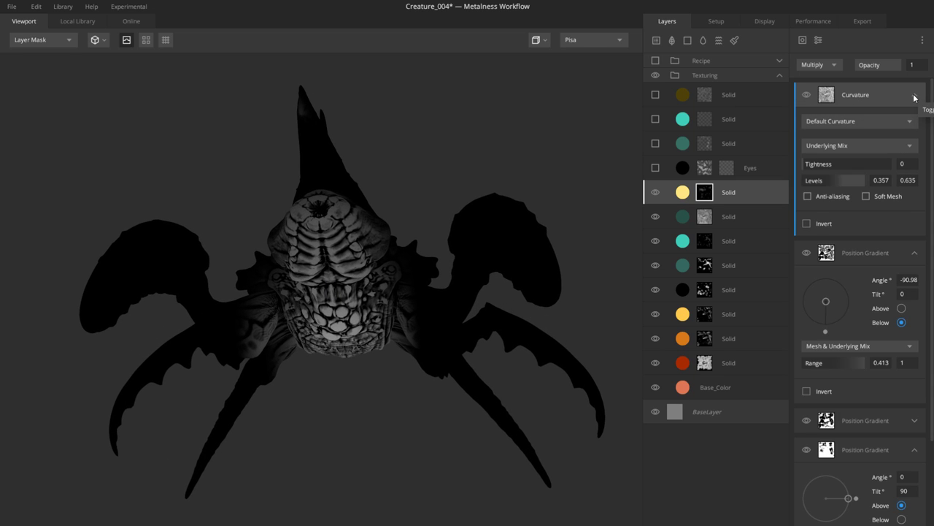
Step: Set the Curvature component's source to Base Curvature Map and examine the resulting mask on the creature's underside
{"action": "left_click", "coordinate": [825, 146]}
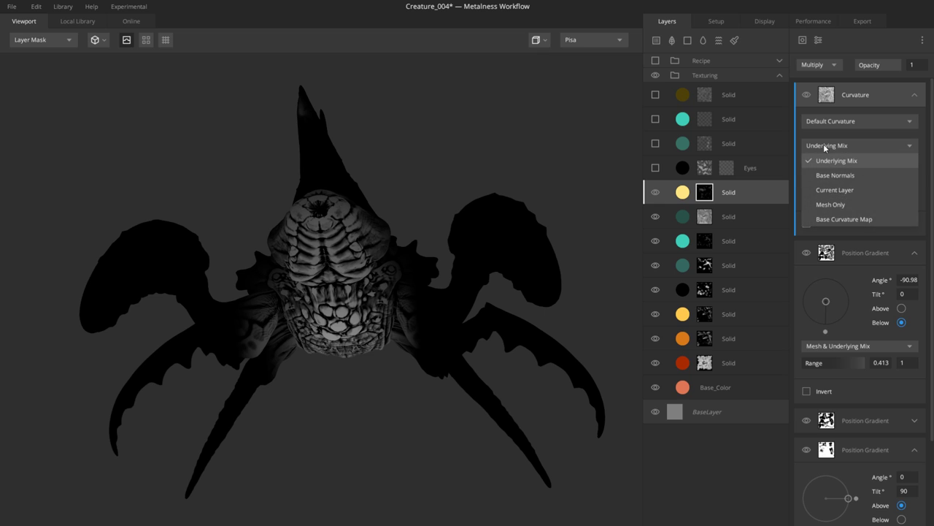
{"action": "left_click", "coordinate": [842, 219]}
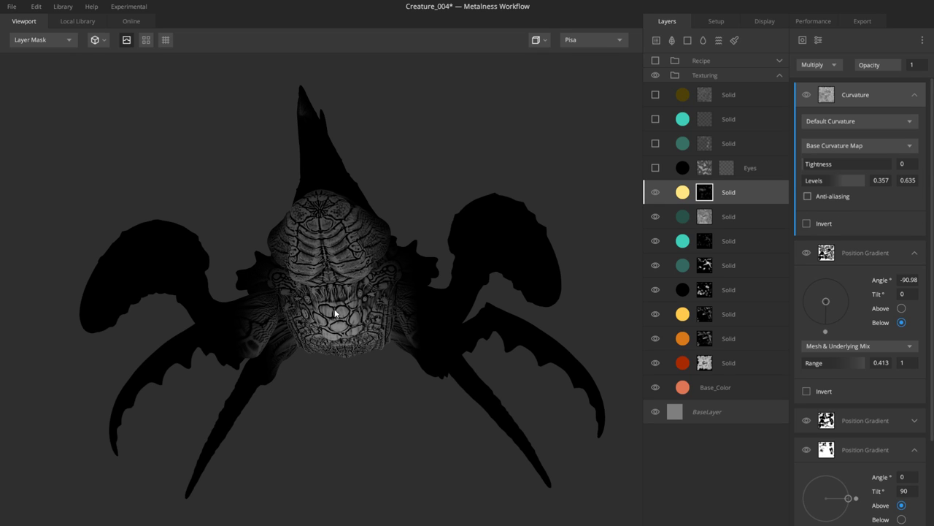
{"action": "left_click_drag", "start_coordinate": [335, 309], "coordinate": [484, 440]}
{"action": "scroll", "coordinate": [484, 440], "scroll_direction": "up", "scroll_amount": 5}
{"action": "scroll", "coordinate": [441, 373], "scroll_direction": "down", "scroll_amount": 3}
{"action": "left_click_drag", "start_coordinate": [458, 319], "coordinate": [313, 285]}
Step: Return to the shaded view, turn on the Eyes layer, and examine it around the creature's head
{"action": "left_click", "coordinate": [680, 198]}
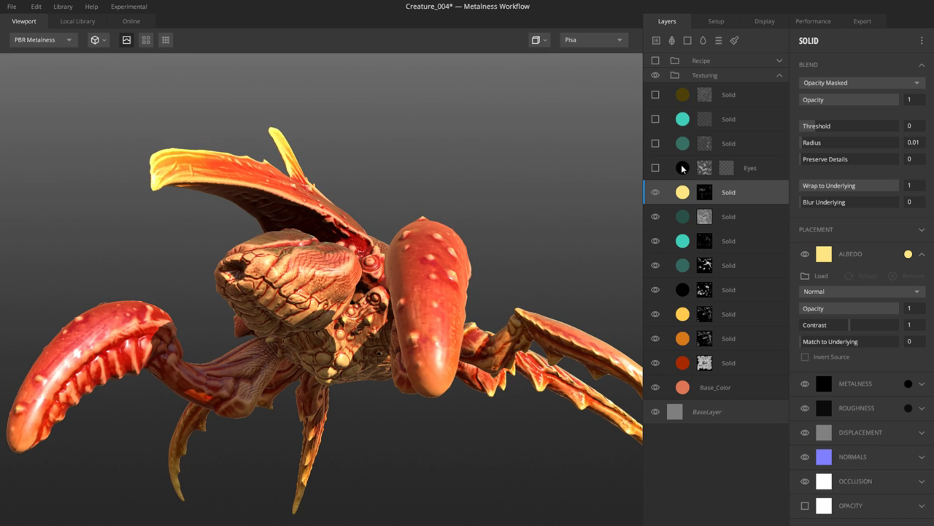
{"action": "left_click", "coordinate": [682, 168]}
{"action": "left_click", "coordinate": [655, 167]}
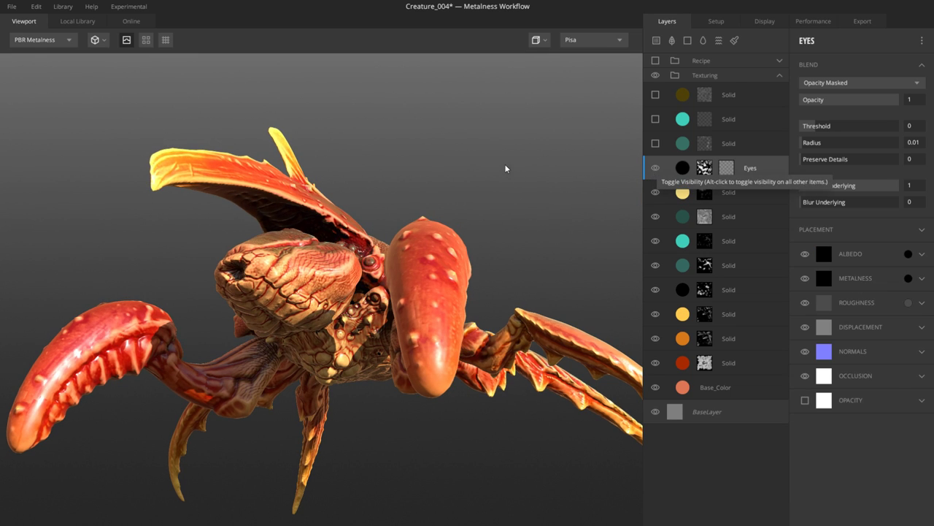
{"action": "left_click_drag", "start_coordinate": [504, 163], "coordinate": [508, 202], "text": "alt"}
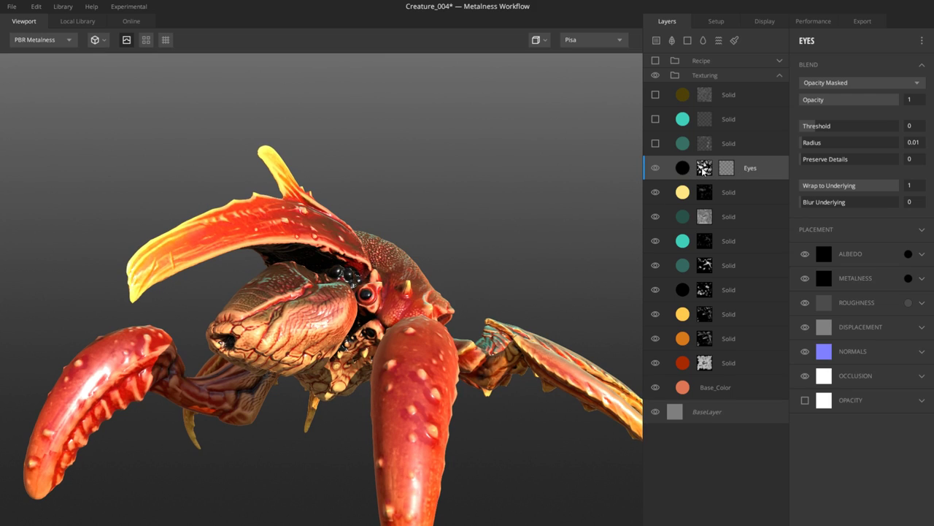
Step: Check the Eyes layer's paint mask, open its mask stack, and examine the layer mask around the head
{"action": "left_click", "coordinate": [727, 168]}
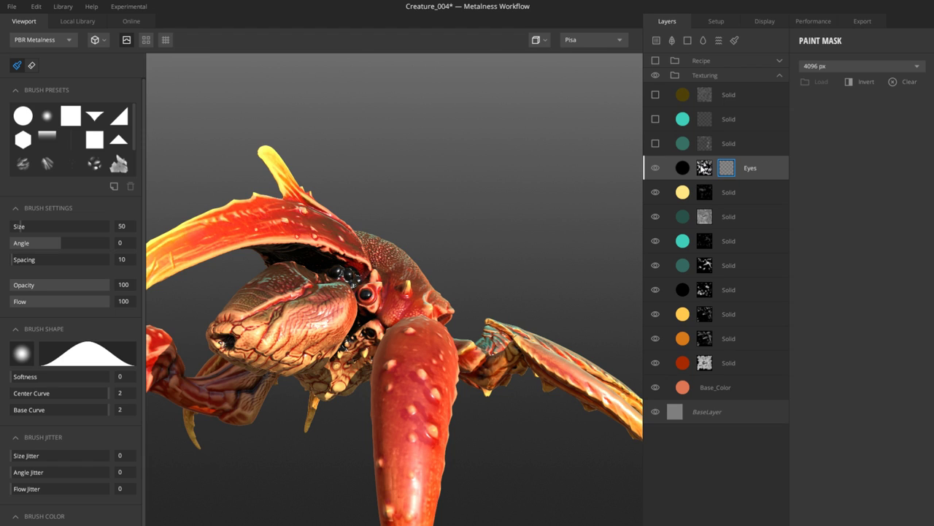
{"action": "left_click", "coordinate": [704, 168]}
{"action": "key", "text": "m"}
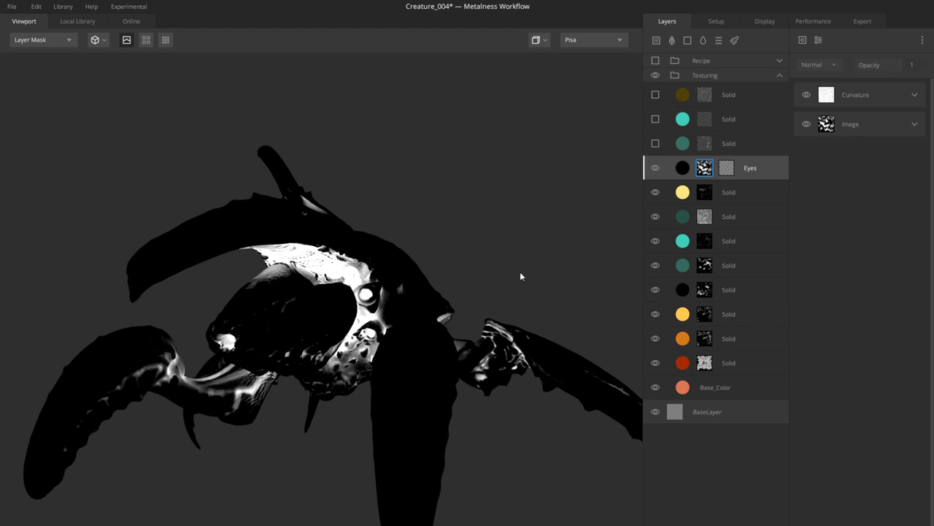
{"action": "middle_click_drag", "start_coordinate": [518, 226], "coordinate": [474, 309]}
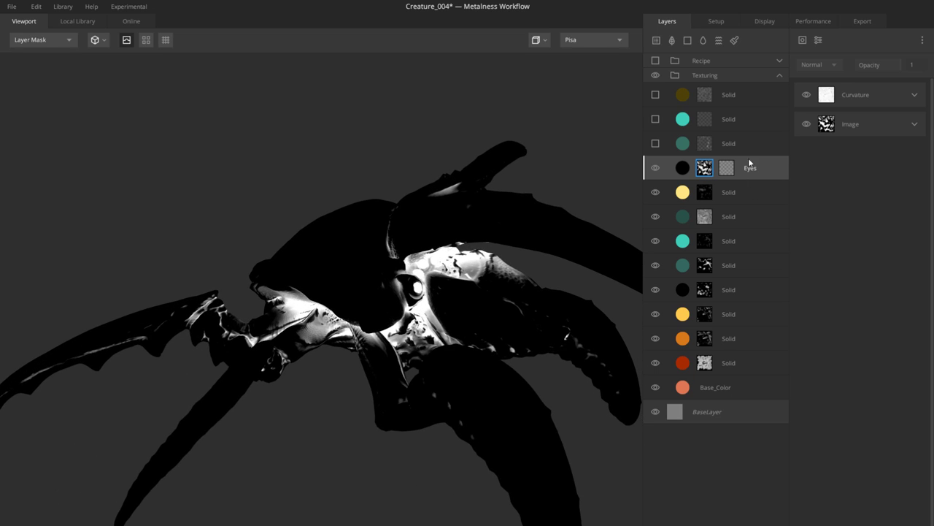
Step: Examine the settings of the Eyes mask's Image and Curvature components and compare the mask with Curvature off and on
{"action": "left_click", "coordinate": [915, 124]}
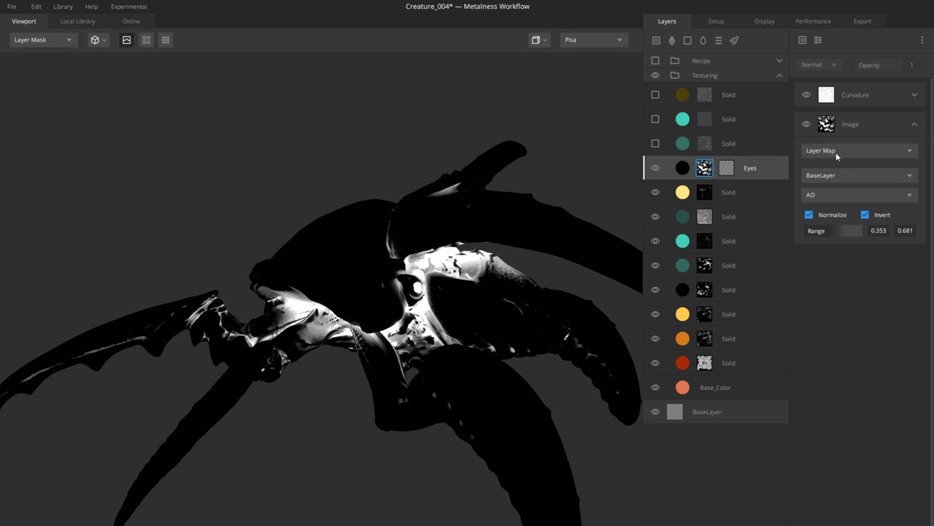
{"action": "left_click", "coordinate": [865, 95]}
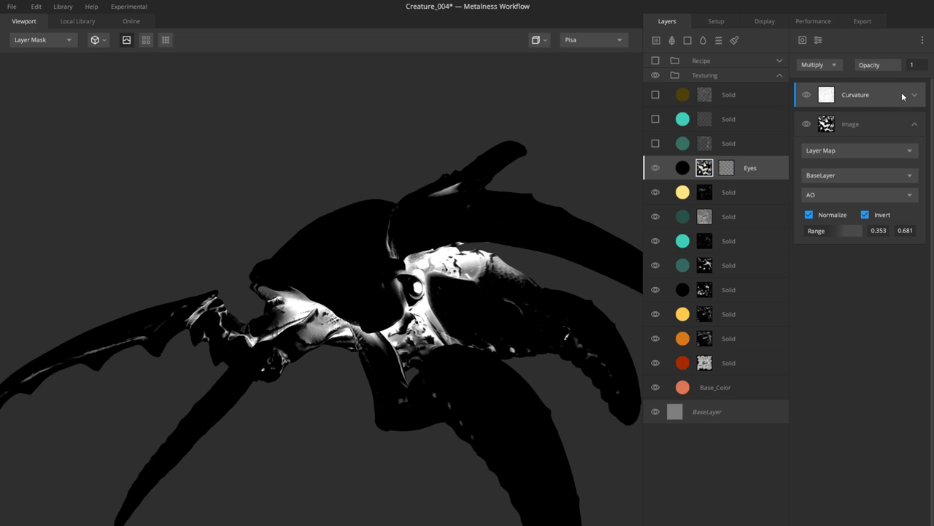
{"action": "left_click", "coordinate": [915, 95]}
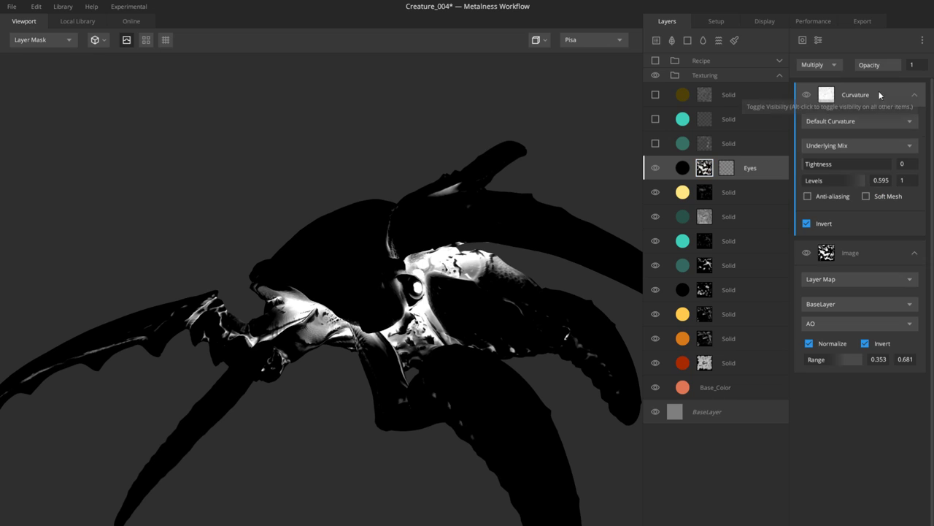
{"action": "left_click", "coordinate": [808, 95]}
{"action": "left_click", "coordinate": [808, 95]}
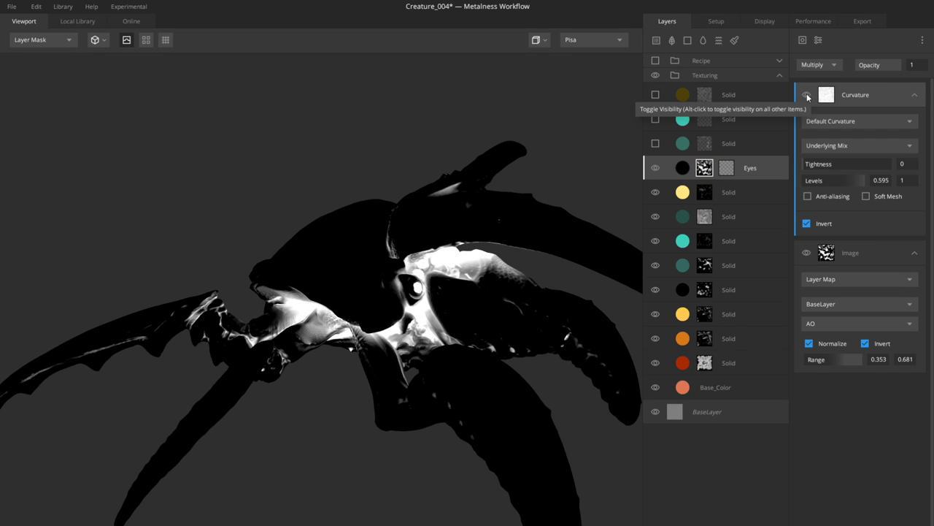
{"action": "left_click_drag", "start_coordinate": [417, 286], "coordinate": [558, 257]}
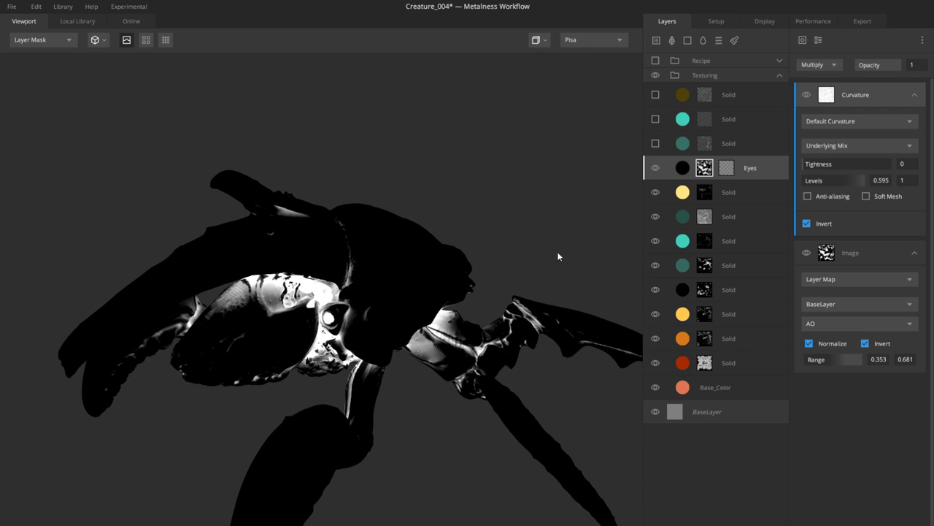
Step: Return to the Eyes layer's properties and the shaded view, and examine the creature's eyes
{"action": "left_click", "coordinate": [683, 169]}
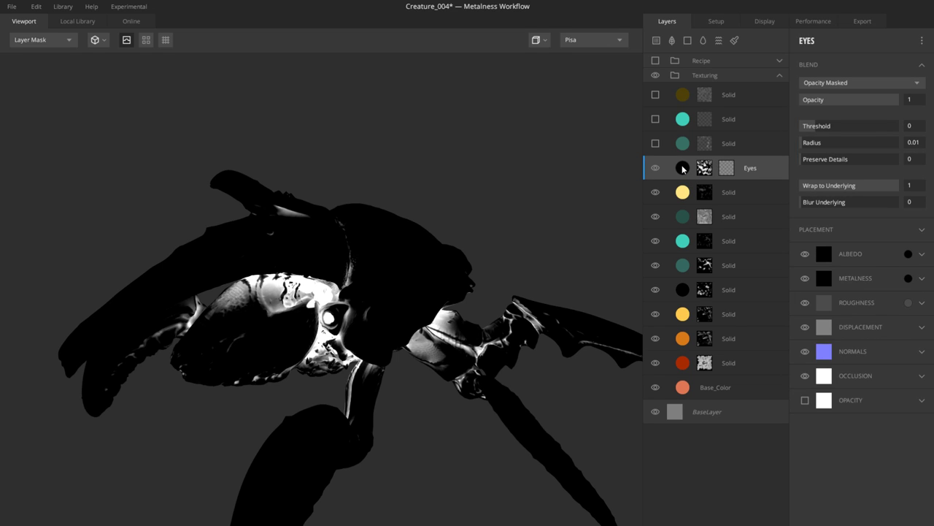
{"action": "key", "text": "m"}
{"action": "left_click_drag", "start_coordinate": [459, 246], "coordinate": [498, 213]}
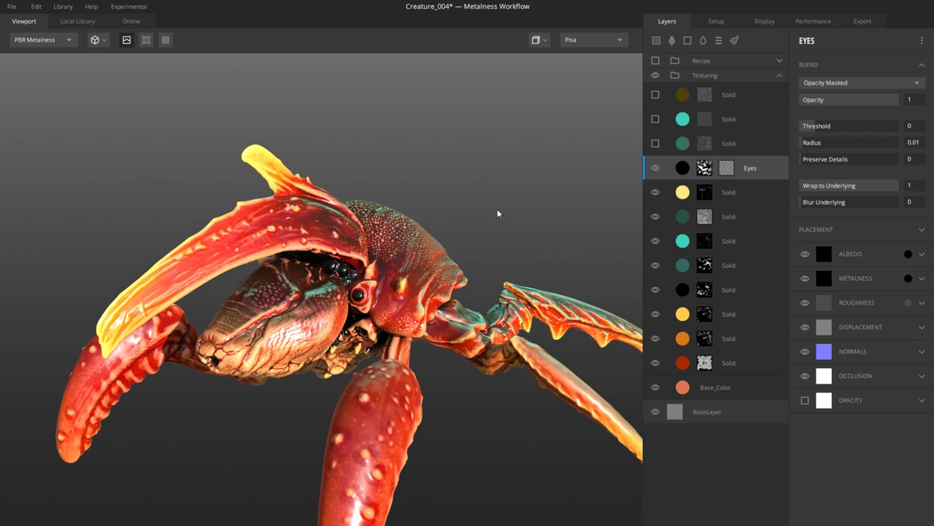
Step: Select the Curvature component in the Eyes mask stack, view the head, and undo the last two actions
{"action": "left_click", "coordinate": [706, 171]}
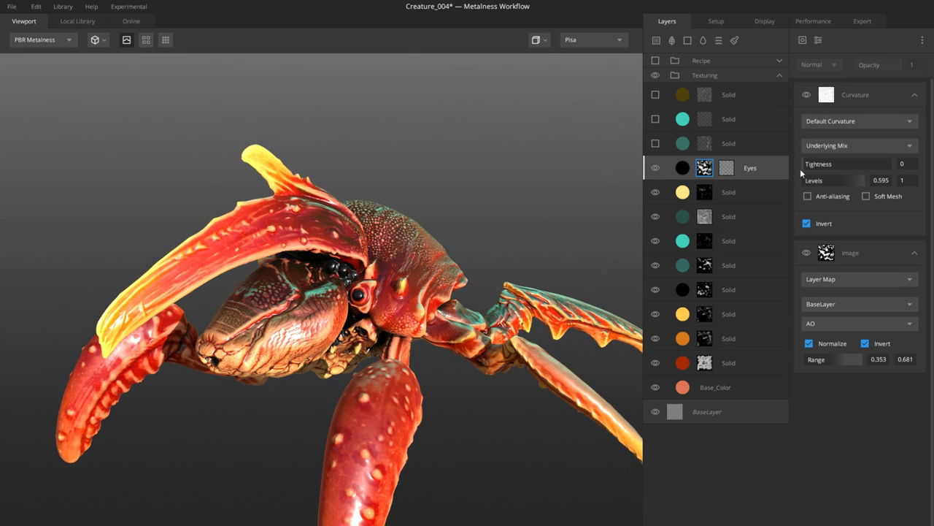
{"action": "left_click", "coordinate": [855, 95]}
{"action": "left_click_drag", "start_coordinate": [357, 256], "coordinate": [393, 247]}
{"action": "key", "text": "ctrl+z"}
{"action": "key", "text": "ctrl+z"}
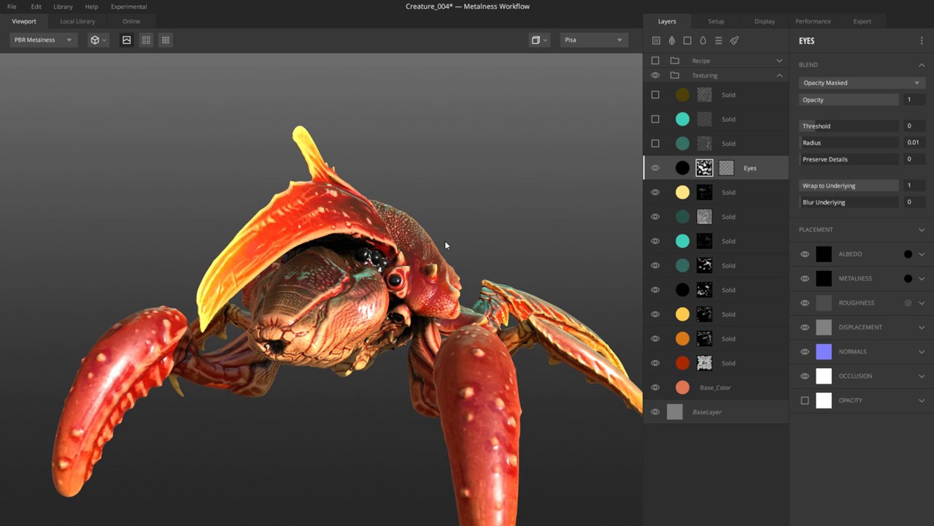
Step: Turn on the muted green Solid layer above Eyes and examine it on the creature's claws
{"action": "left_click_drag", "start_coordinate": [444, 245], "coordinate": [486, 202]}
{"action": "left_click", "coordinate": [656, 144]}
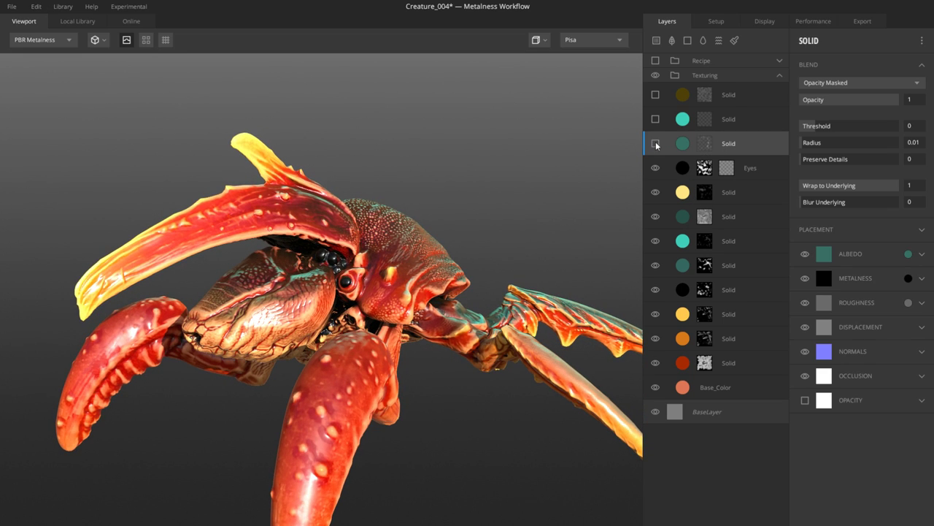
{"action": "left_click", "coordinate": [656, 144]}
{"action": "left_click_drag", "start_coordinate": [446, 178], "coordinate": [306, 149]}
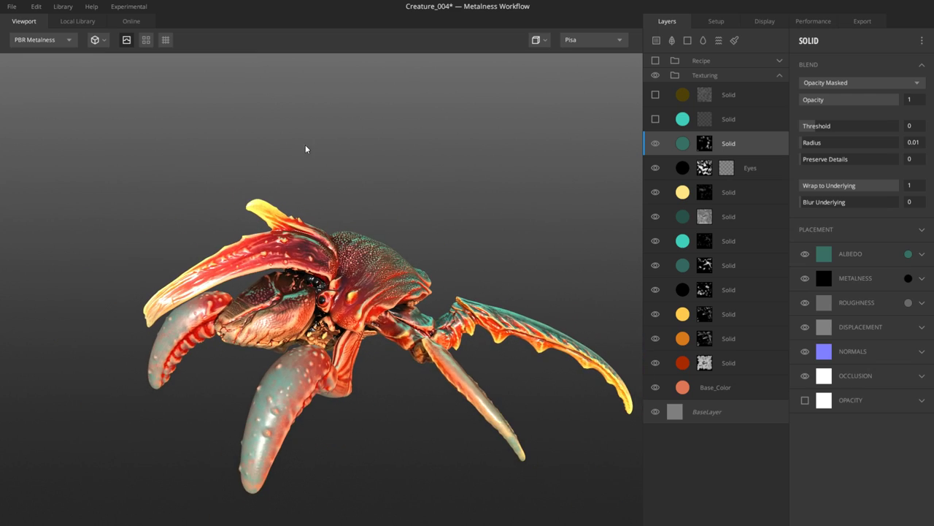
Step: Turn on the turquoise and dark olive Solid layers at the top of the Texturing folder and examine the creature
{"action": "left_click", "coordinate": [654, 122]}
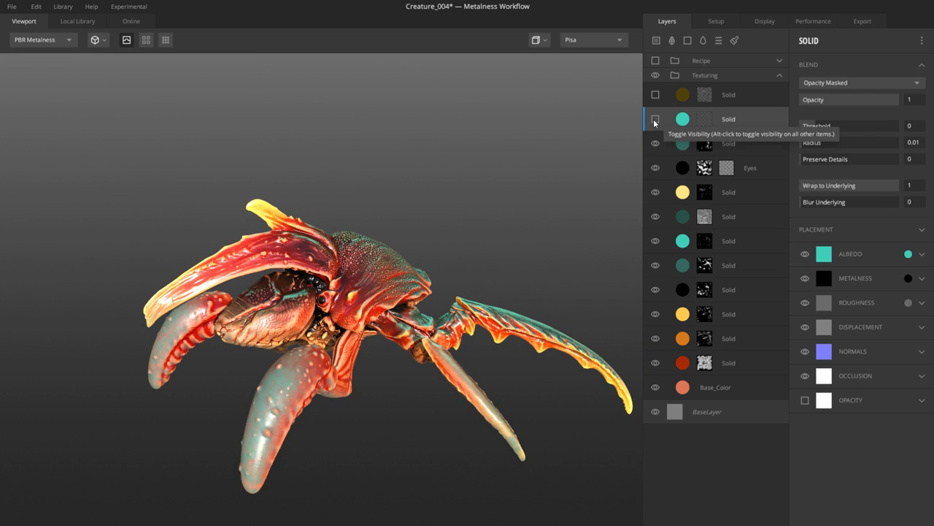
{"action": "left_click", "coordinate": [654, 122]}
{"action": "left_click", "coordinate": [655, 96]}
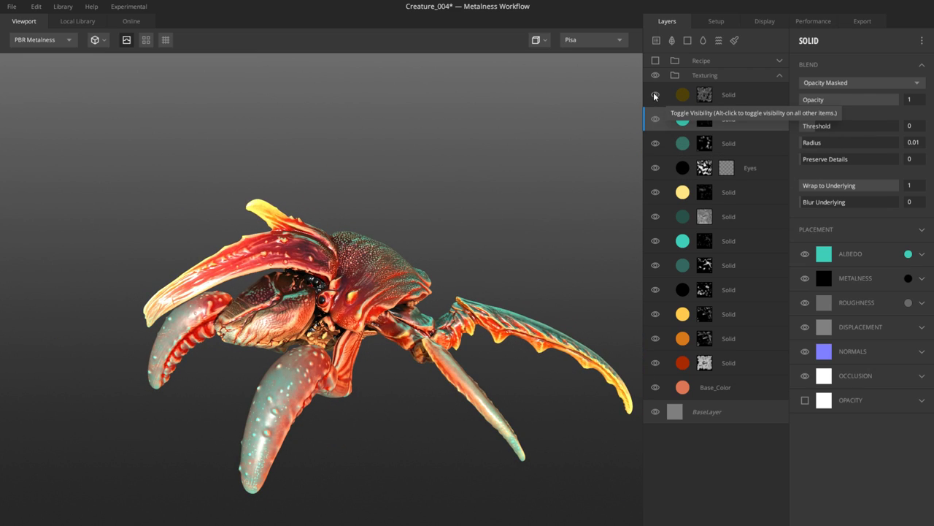
{"action": "left_click_drag", "start_coordinate": [414, 219], "coordinate": [406, 231]}
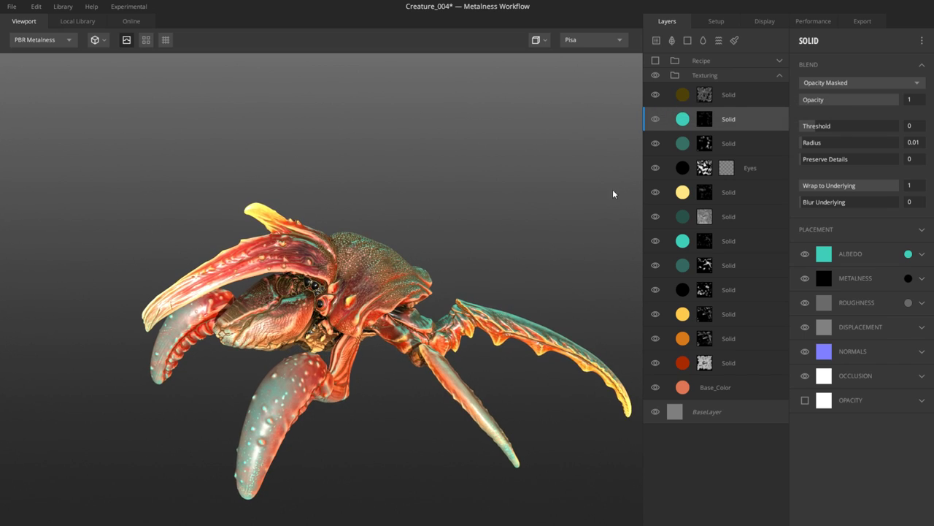
Step: Open the mask stack of the dark olive Solid layer at the top of Texturing and examine the creature
{"action": "left_click", "coordinate": [690, 100]}
{"action": "left_click", "coordinate": [704, 96]}
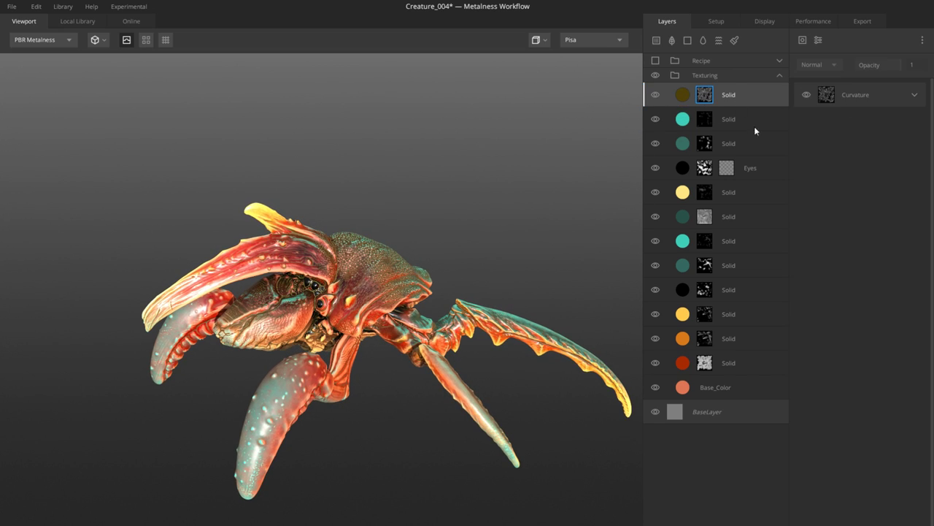
{"action": "left_click_drag", "start_coordinate": [493, 179], "coordinate": [471, 185]}
{"action": "left_click_drag", "start_coordinate": [386, 276], "coordinate": [310, 311]}
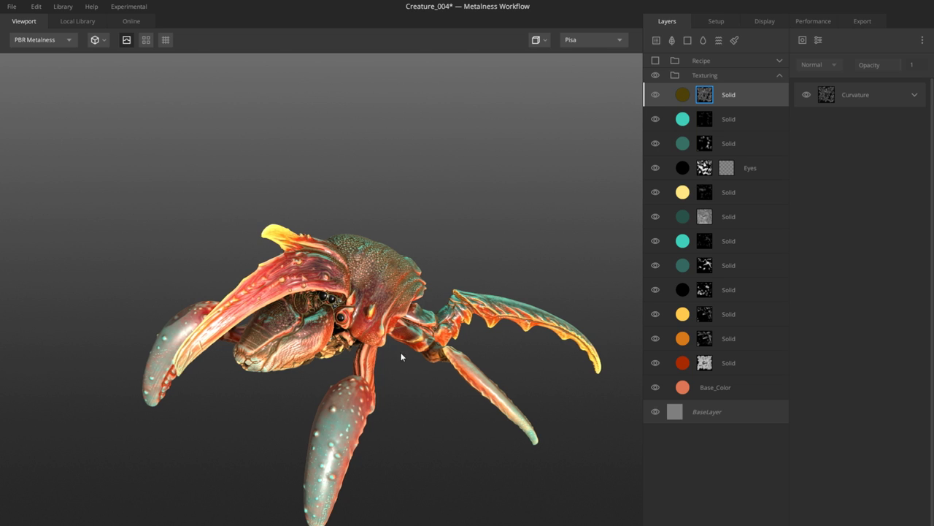
{"action": "middle_click_drag", "start_coordinate": [401, 354], "coordinate": [378, 297]}
Step: Turn on the viewport grid and examine the fully textured creature from several angles
{"action": "left_click", "coordinate": [166, 40]}
{"action": "left_click_drag", "start_coordinate": [433, 297], "coordinate": [344, 266]}
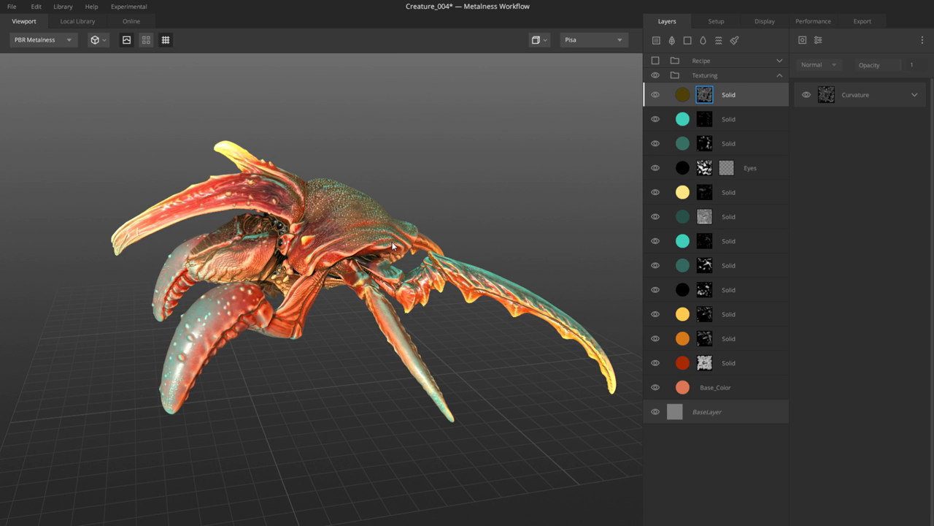
{"action": "mouse_move", "coordinate": [393, 247]}
{"action": "left_mouse_down"}
{"action": "mouse_move", "coordinate": [413, 264]}
{"action": "mouse_move", "coordinate": [407, 271]}
{"action": "mouse_move", "coordinate": [397, 251]}
{"action": "left_mouse_up"}
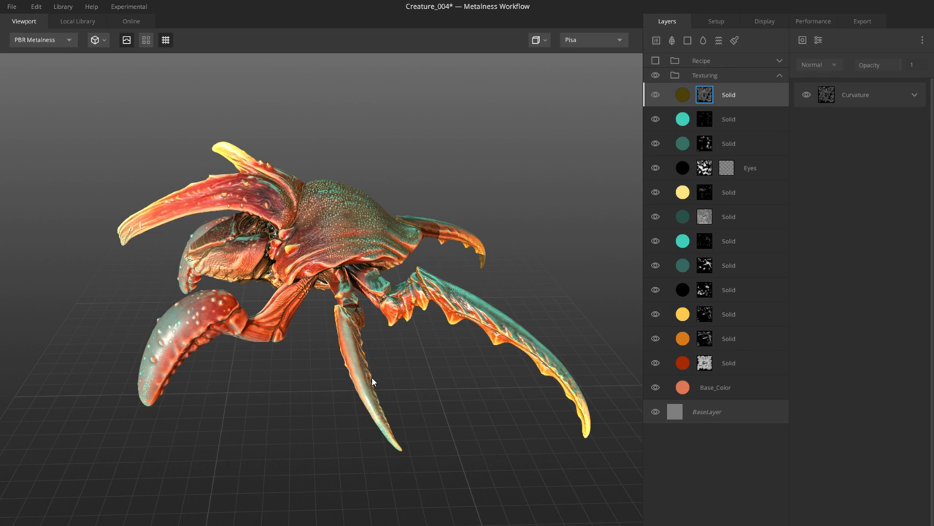
{"action": "mouse_move", "coordinate": [371, 376]}
{"action": "left_mouse_down"}
{"action": "mouse_move", "coordinate": [402, 361]}
{"action": "mouse_move", "coordinate": [373, 382]}
{"action": "left_mouse_up"}
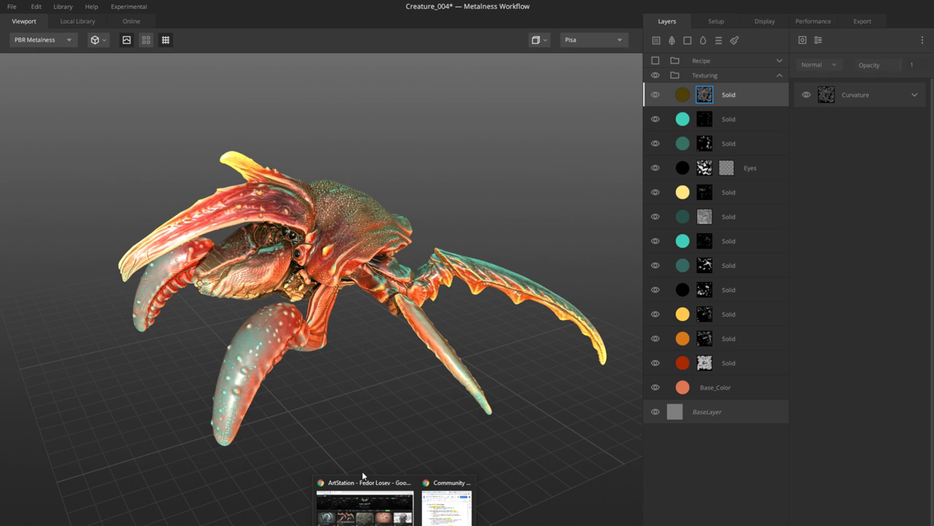
Step: Switch to the creature's Marmoset Toolbag scene and clear the object selection
{"action": "left_click", "coordinate": [365, 478]}
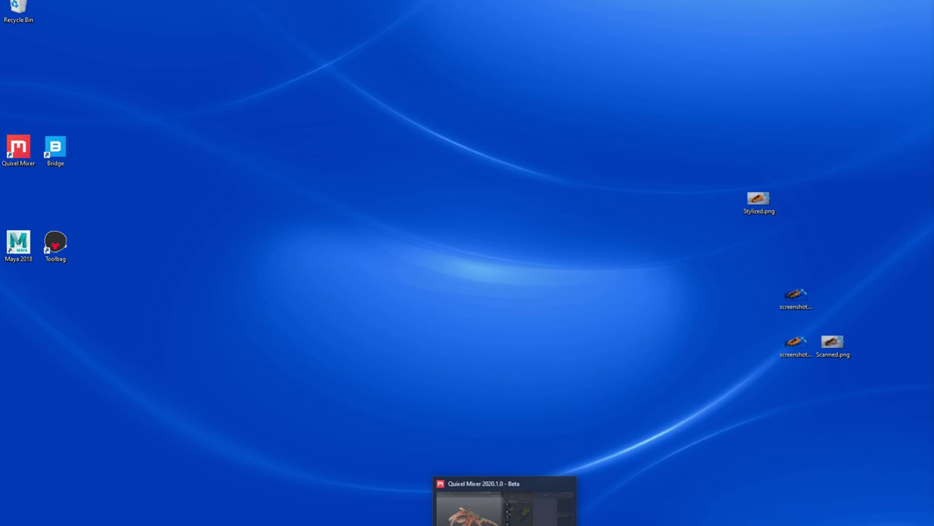
{"action": "left_click", "coordinate": [461, 525]}
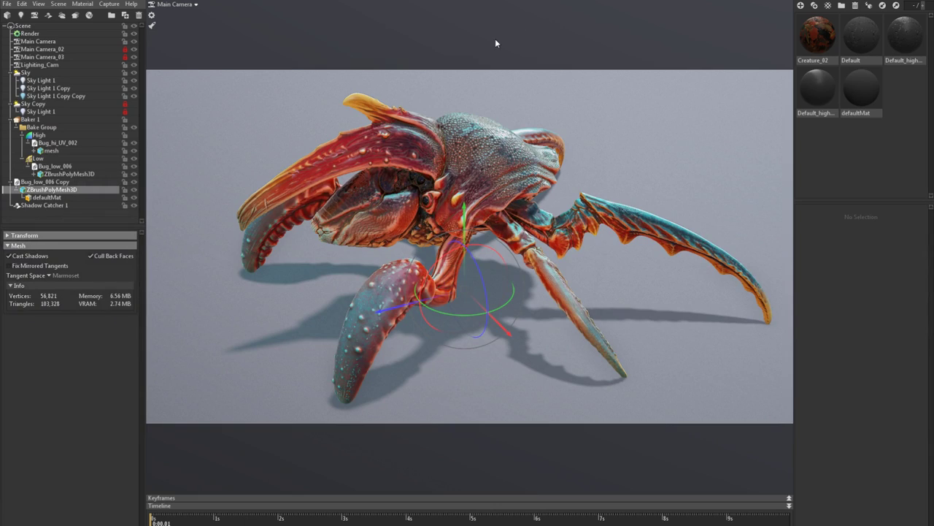
{"action": "left_click", "coordinate": [502, 43]}
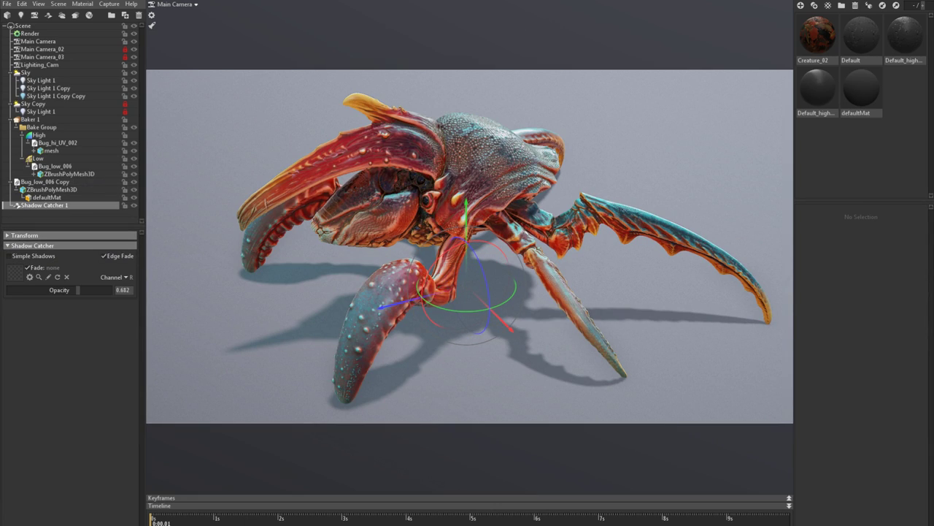
{"action": "left_click", "coordinate": [200, 10]}
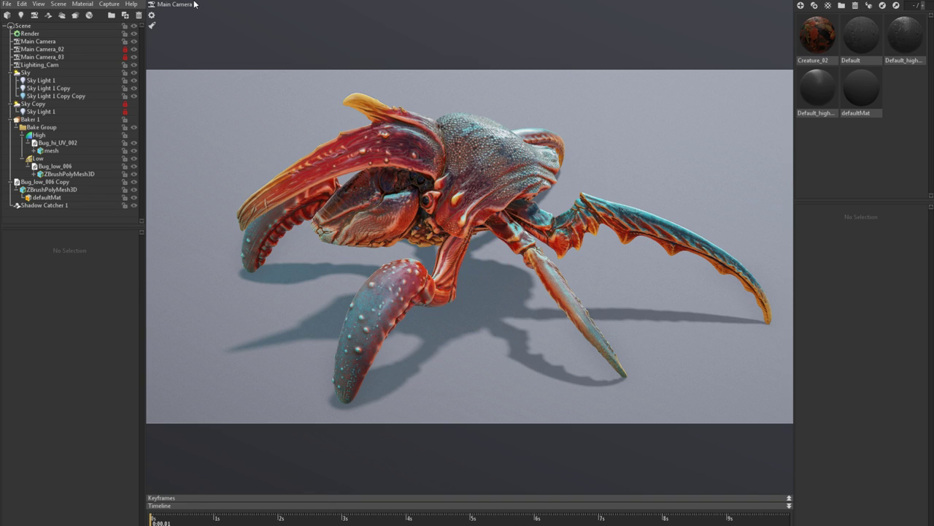
Step: View the creature through Lighiting_Cam and Main Camera_03, then return to Main Camera and orbit towards its front
{"action": "left_click", "coordinate": [195, 5]}
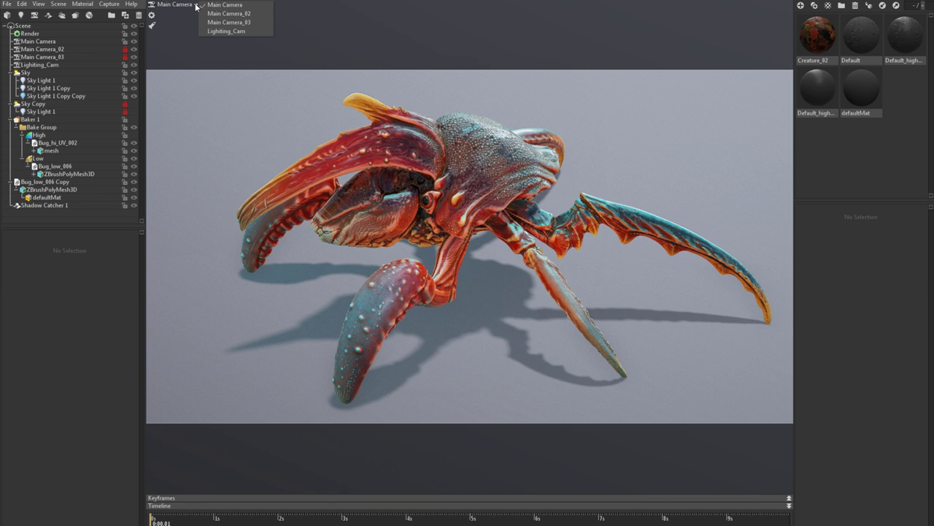
{"action": "left_click", "coordinate": [232, 30]}
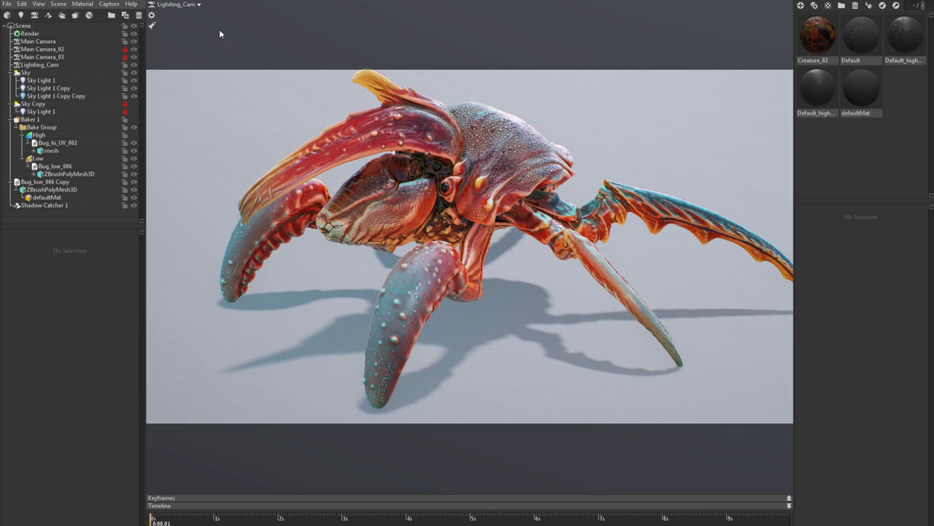
{"action": "left_click", "coordinate": [199, 5]}
{"action": "left_click", "coordinate": [217, 25]}
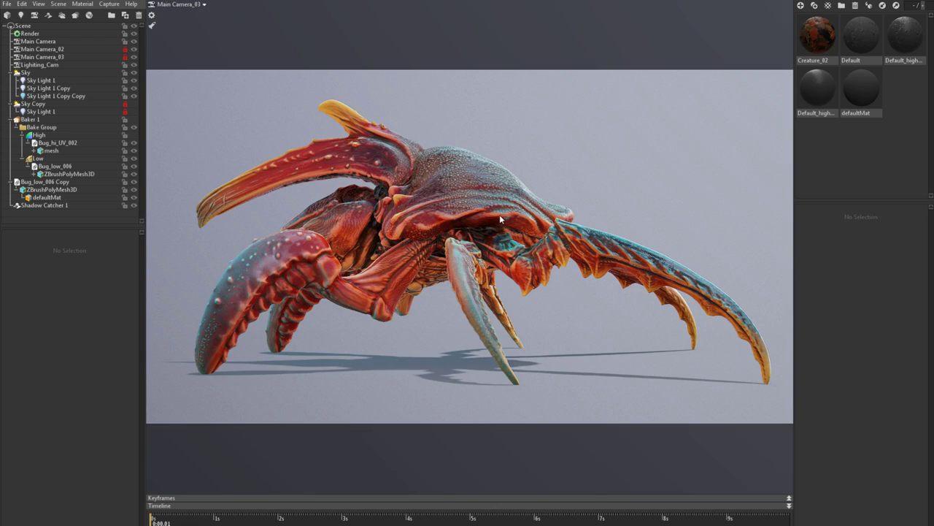
{"action": "left_click", "coordinate": [207, 5]}
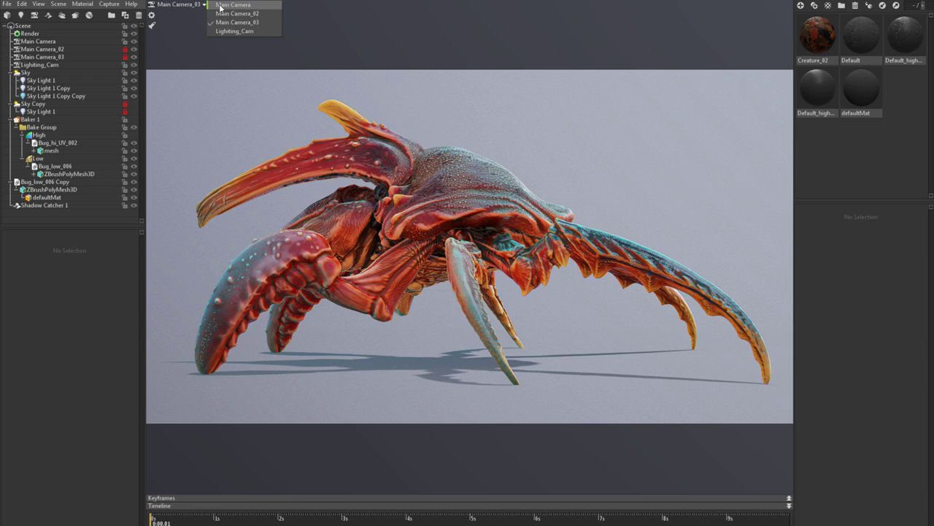
{"action": "left_click", "coordinate": [219, 5]}
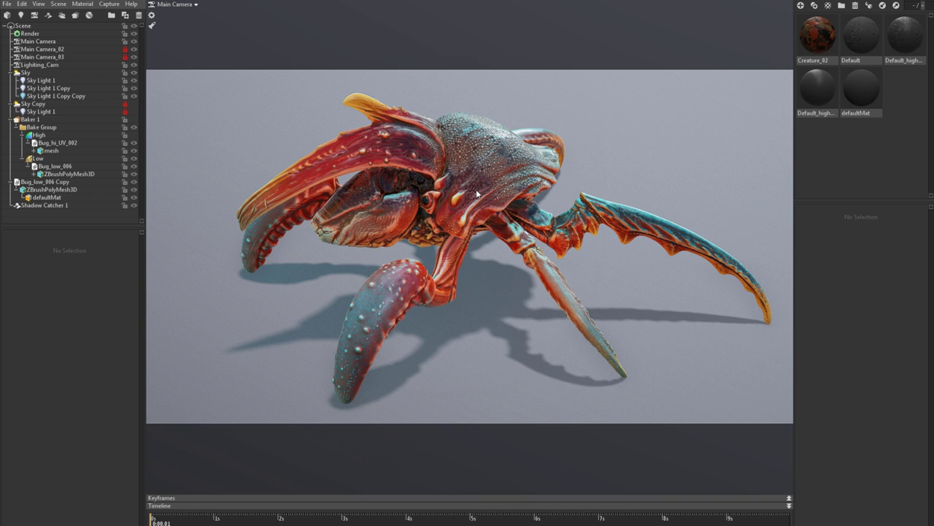
{"action": "left_click_drag", "start_coordinate": [503, 240], "coordinate": [529, 210]}
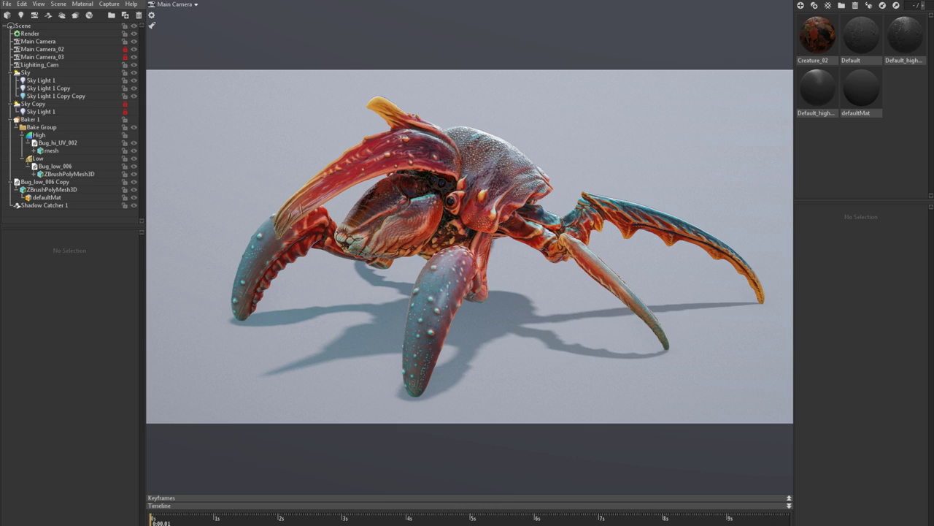
Step: Show the Creature_02 material's properties and lower the Sky's backdrop brightness to about 0.07
{"action": "left_click", "coordinate": [823, 39]}
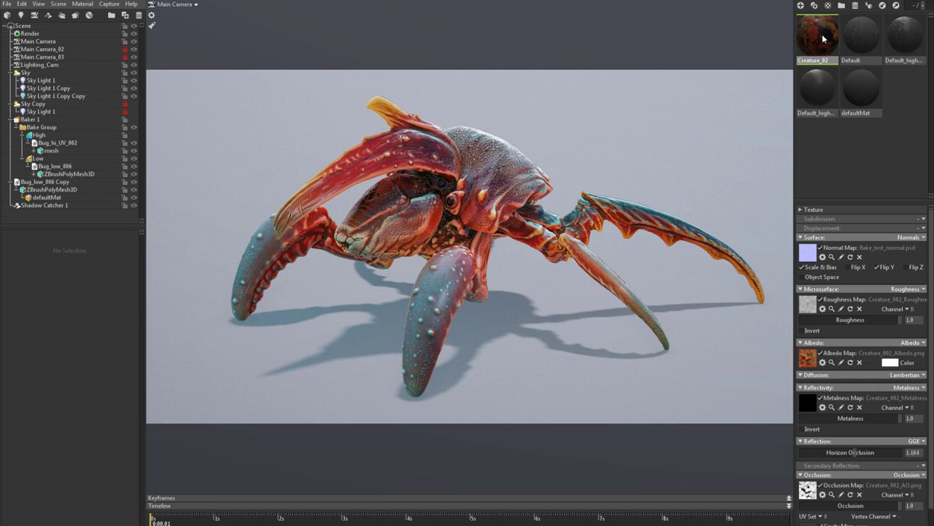
{"action": "left_click", "coordinate": [47, 70]}
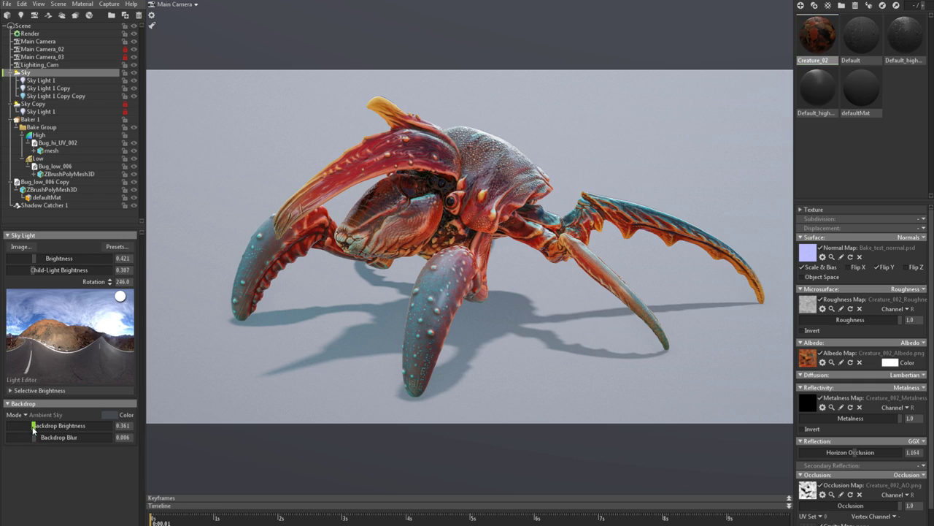
{"action": "left_click_drag", "start_coordinate": [34, 425], "coordinate": [29, 425]}
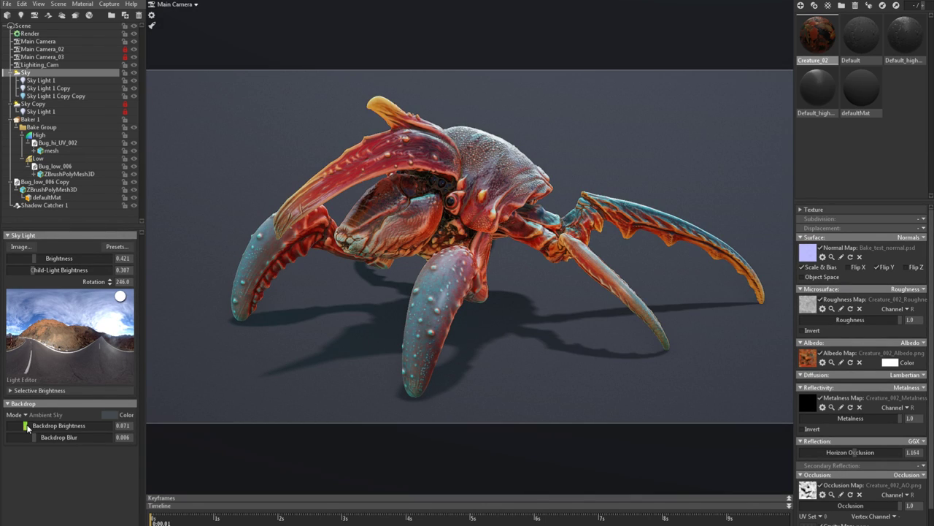
{"action": "left_click", "coordinate": [481, 360]}
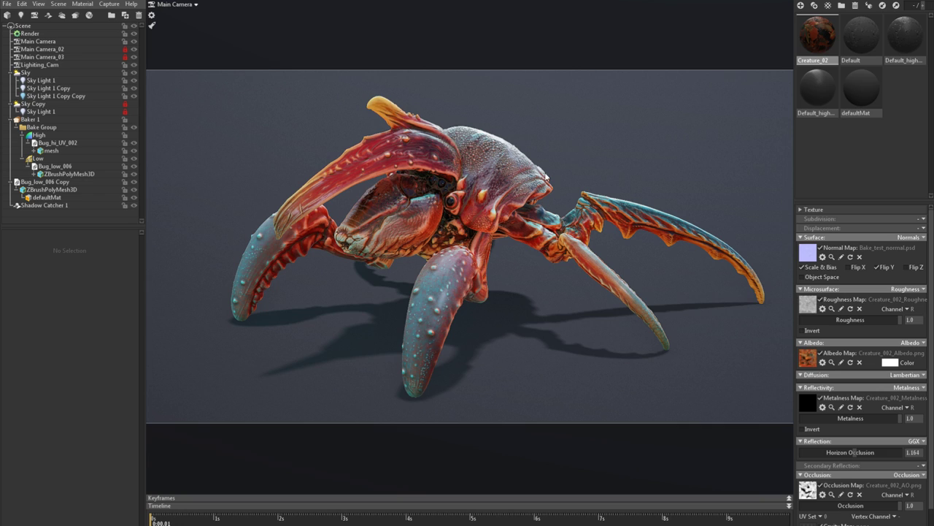
Step: Enable depth of field on Main Camera, raise its far blur to 15.63, and focus on the creature's eye
{"action": "left_click_drag", "start_coordinate": [547, 179], "coordinate": [514, 189]}
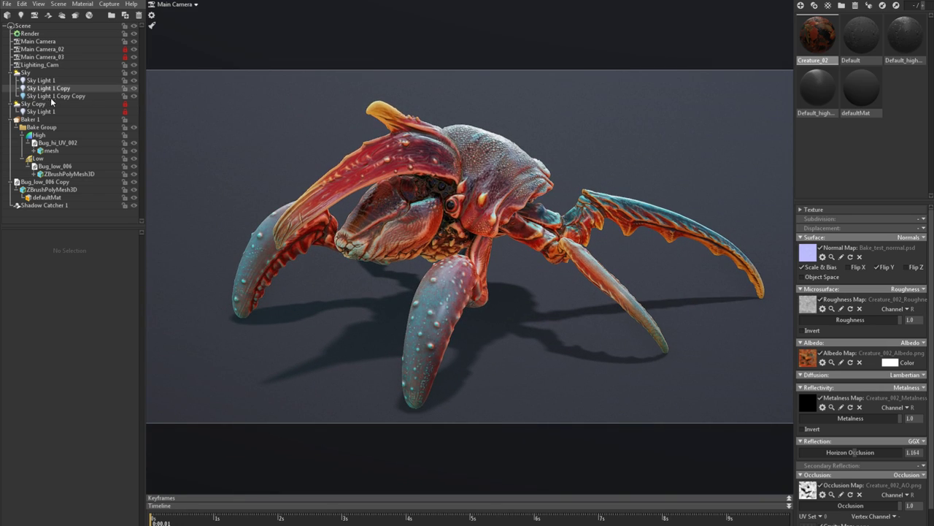
{"action": "left_click", "coordinate": [53, 42]}
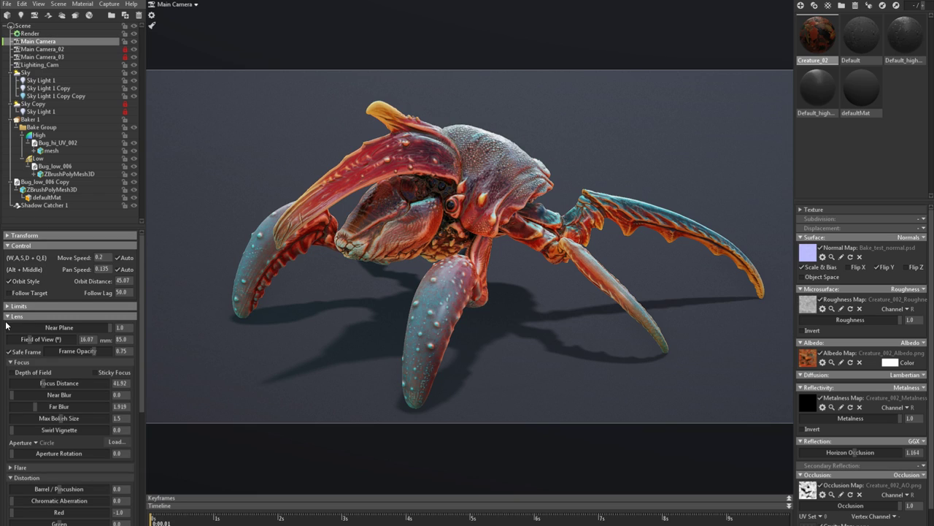
{"action": "left_click", "coordinate": [13, 373]}
{"action": "left_click_drag", "start_coordinate": [41, 406], "coordinate": [58, 407]}
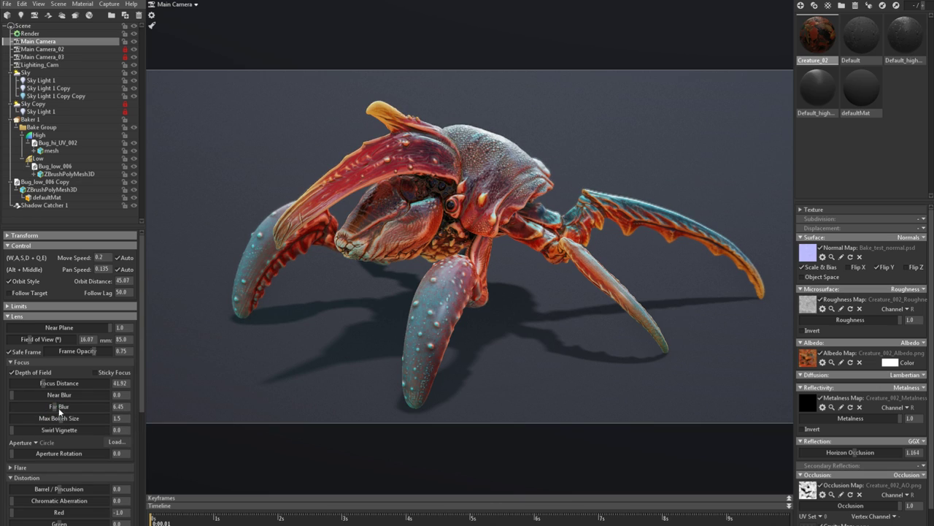
{"action": "left_click_drag", "start_coordinate": [492, 236], "coordinate": [444, 233], "text": "alt"}
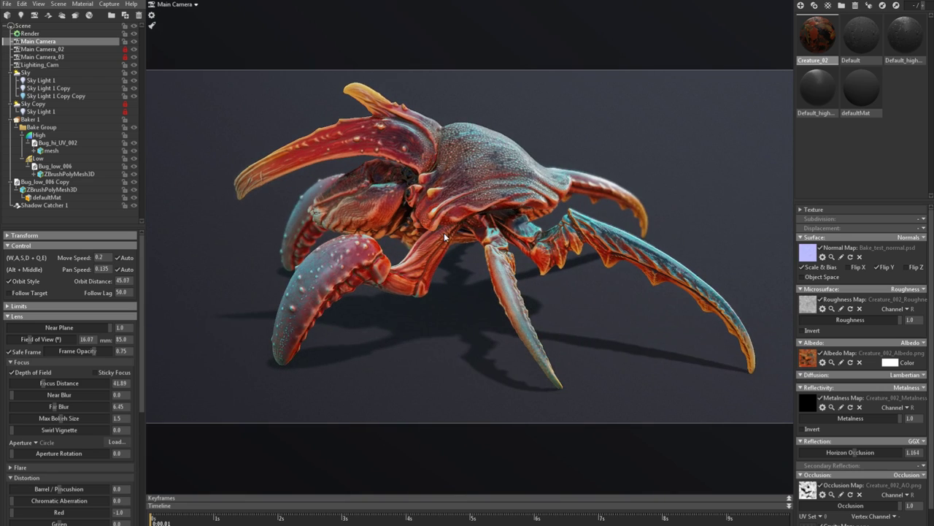
{"action": "right_click_drag", "start_coordinate": [444, 234], "coordinate": [479, 257], "text": "alt"}
{"action": "left_click_drag", "start_coordinate": [480, 257], "coordinate": [453, 238], "text": "alt"}
{"action": "right_click_drag", "start_coordinate": [453, 238], "coordinate": [435, 224], "text": "alt"}
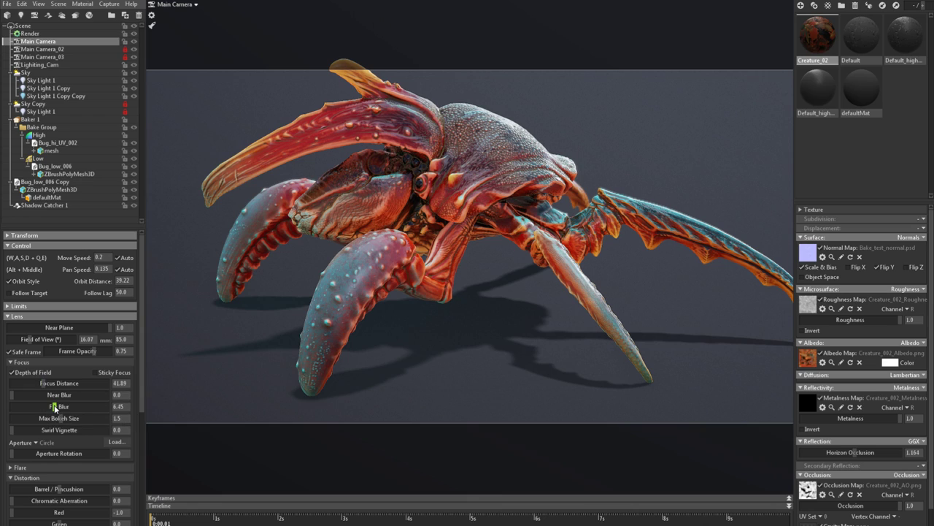
{"action": "mouse_move", "coordinate": [68, 405]}
{"action": "left_mouse_down"}
{"action": "mouse_move", "coordinate": [397, 210]}
{"action": "mouse_move", "coordinate": [446, 233]}
{"action": "mouse_move", "coordinate": [453, 249]}
{"action": "mouse_move", "coordinate": [445, 254]}
{"action": "left_mouse_up"}
{"action": "middle_click", "coordinate": [418, 189]}
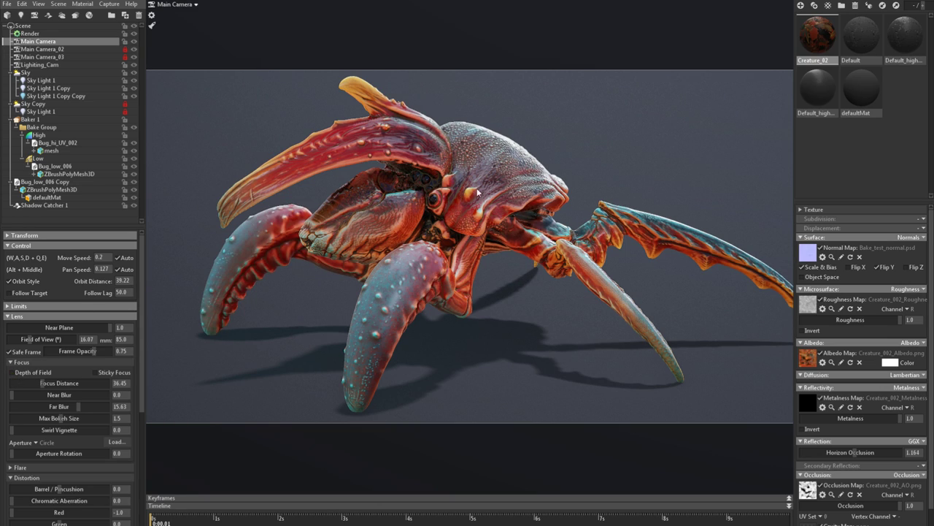
Step: Examine the rendered creature's shell, claws and legs against the dark backdrop from several angles and distances
{"action": "scroll", "coordinate": [503, 216], "scroll_direction": "down", "scroll_amount": 3}
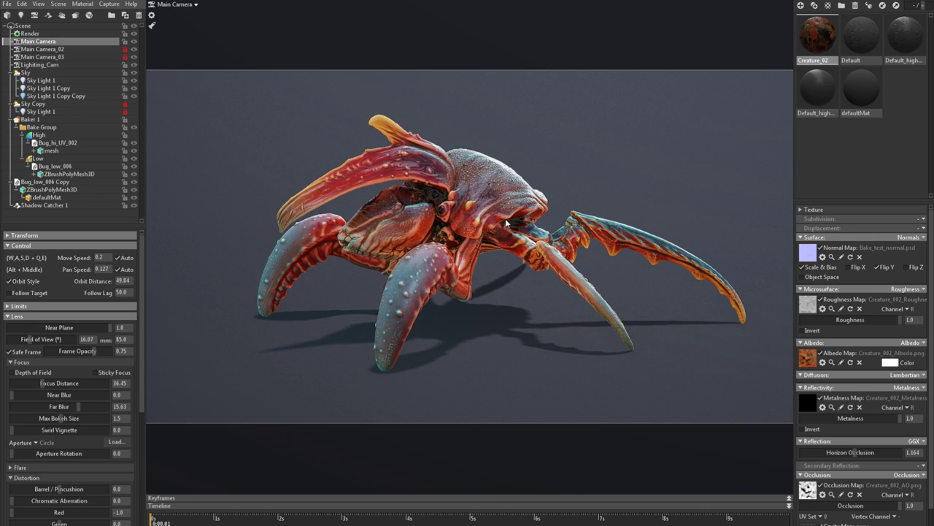
{"action": "left_click_drag", "start_coordinate": [506, 222], "coordinate": [500, 225], "text": "alt"}
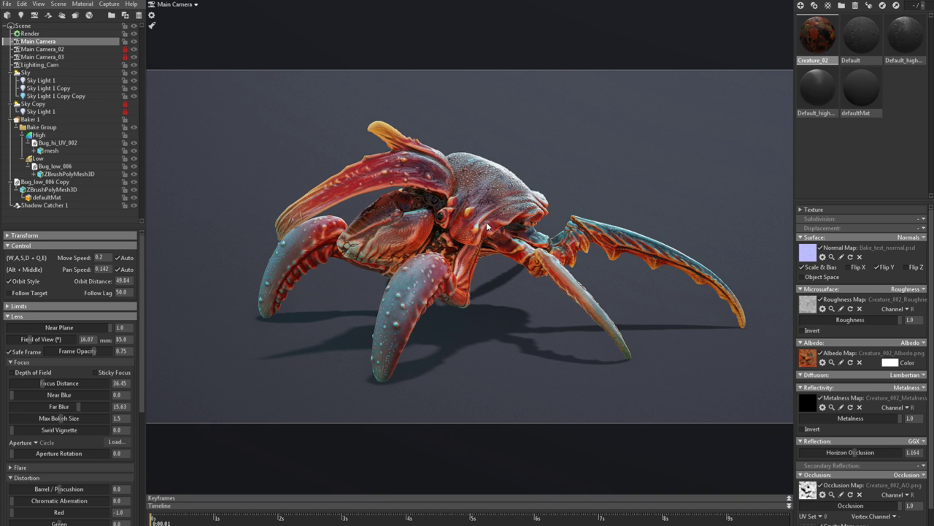
{"action": "left_click_drag", "start_coordinate": [493, 227], "coordinate": [479, 231]}
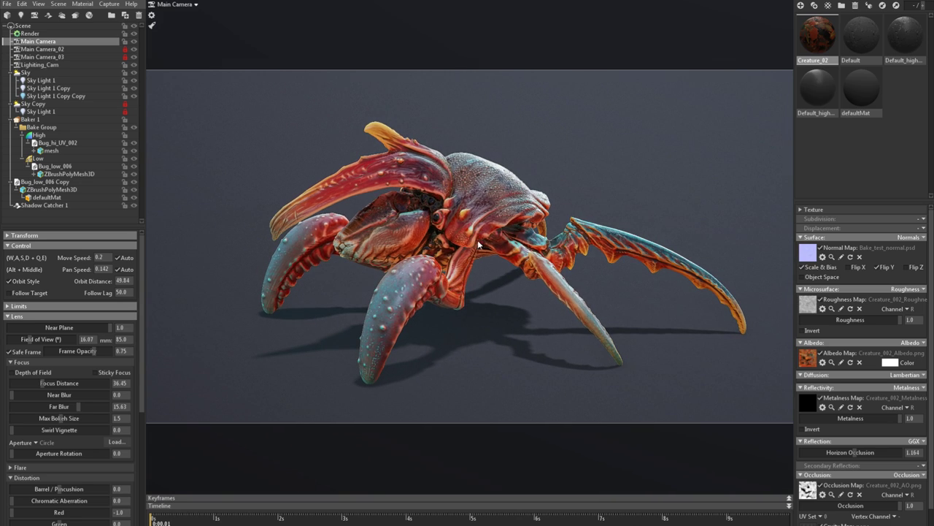
{"action": "scroll", "coordinate": [503, 264], "scroll_direction": "up", "scroll_amount": 3}
{"action": "scroll", "coordinate": [478, 261], "scroll_direction": "down", "scroll_amount": 2}
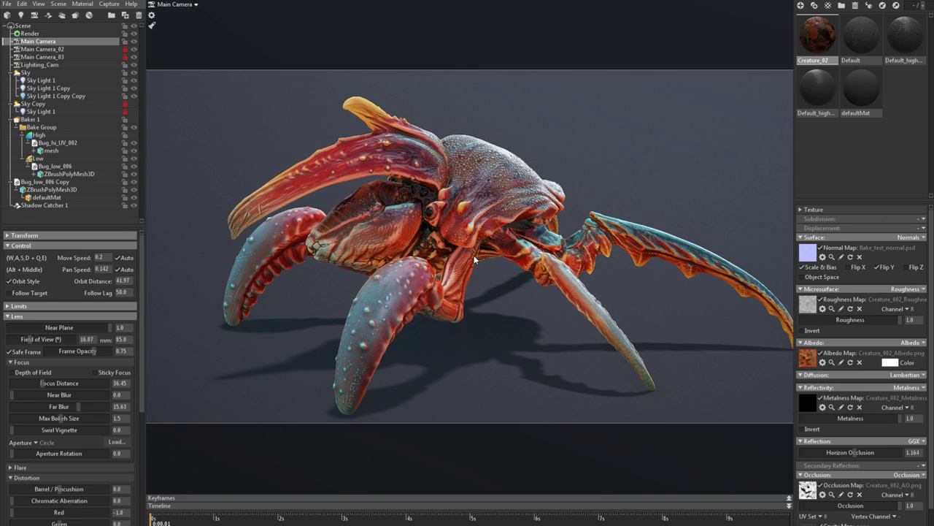
{"action": "left_click_drag", "start_coordinate": [486, 278], "coordinate": [498, 241]}
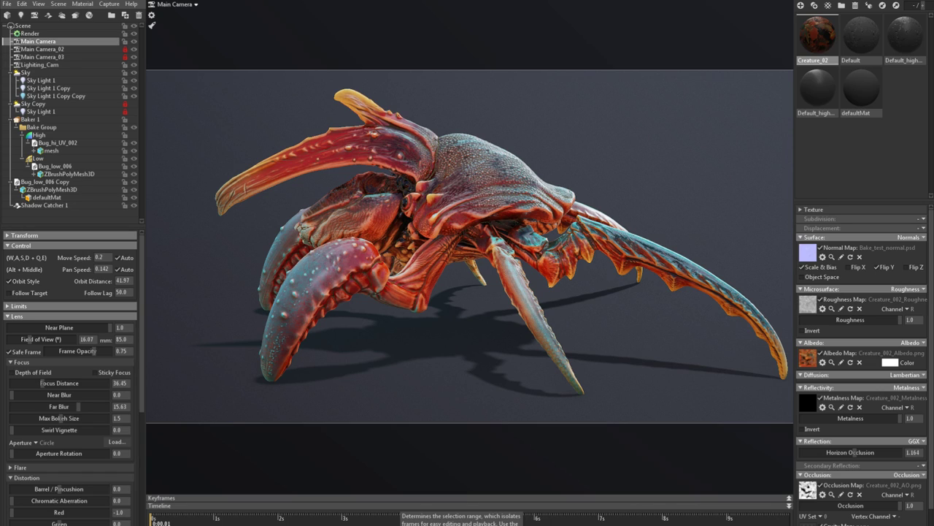
{"action": "left_click_drag", "start_coordinate": [459, 219], "coordinate": [476, 212], "text": "alt"}
{"action": "scroll", "coordinate": [477, 212], "scroll_direction": "up", "scroll_amount": 3}
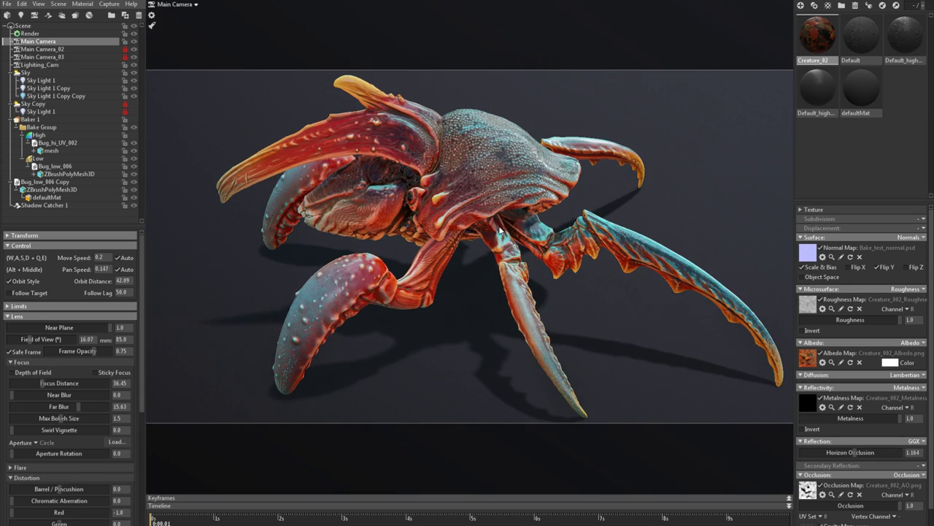
{"action": "middle_click_drag", "start_coordinate": [506, 226], "coordinate": [505, 232], "text": "alt"}
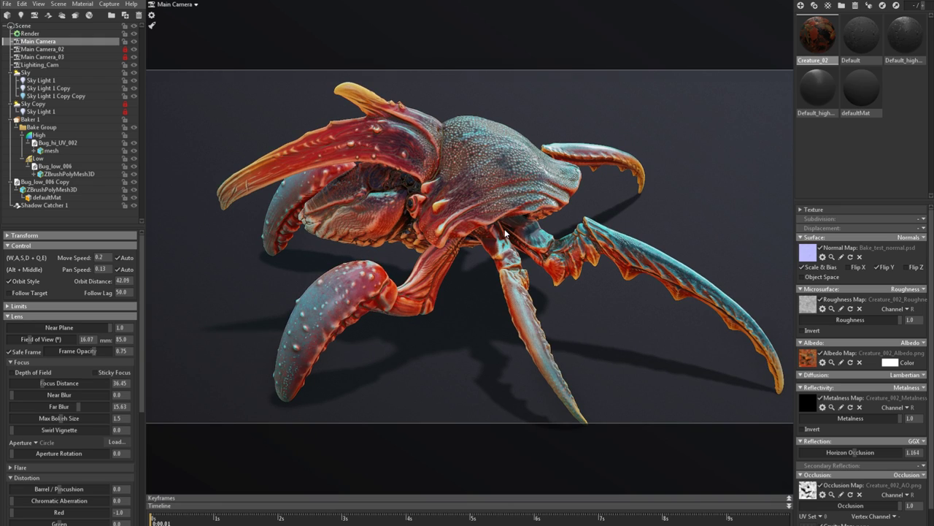
{"action": "scroll", "coordinate": [505, 232], "scroll_direction": "down", "scroll_amount": 2}
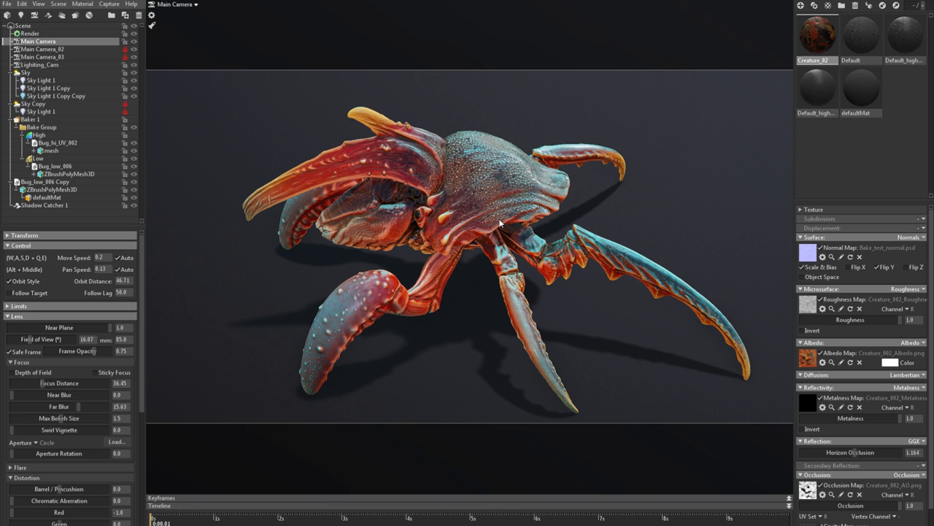
{"action": "left_click_drag", "start_coordinate": [488, 229], "coordinate": [513, 221], "text": "alt"}
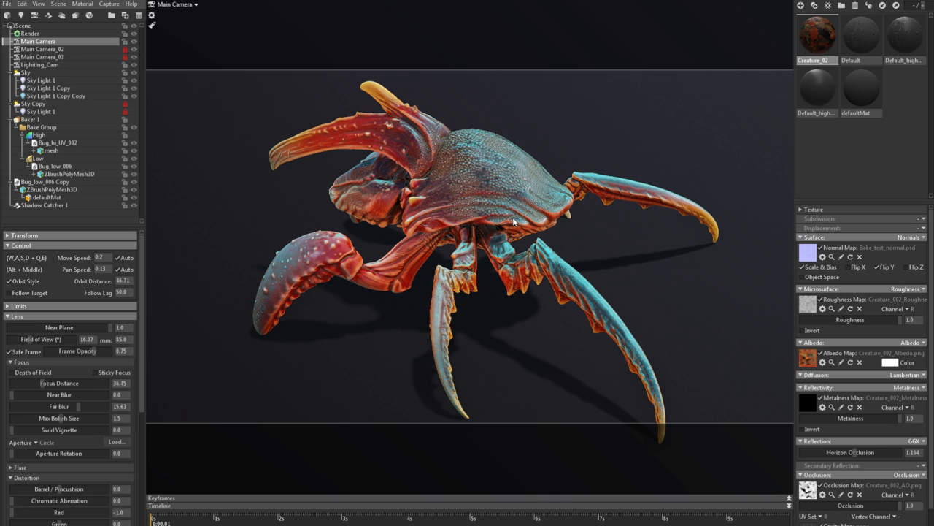
{"action": "scroll", "coordinate": [472, 201], "scroll_direction": "down", "scroll_amount": 1}
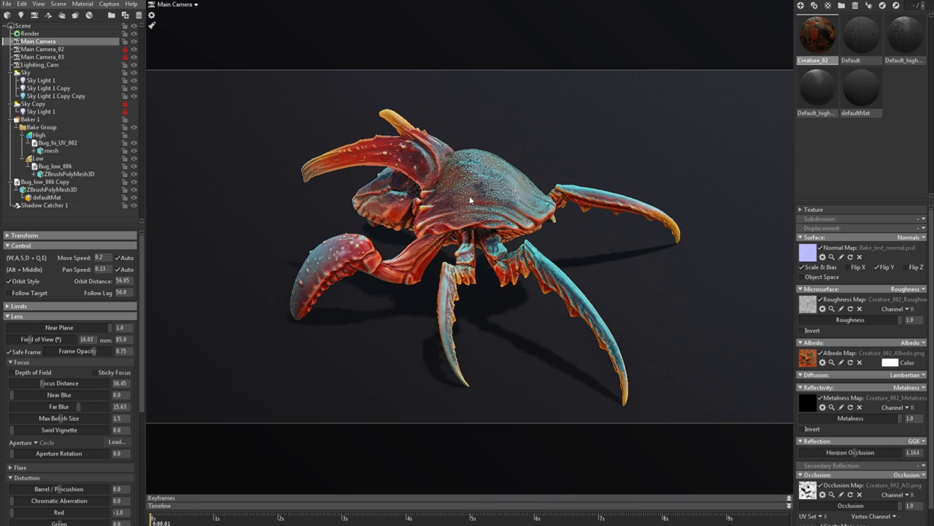
Step: Orbit and zoom Main Camera around the creature to frame its head, raised claws and legs from the front
{"action": "left_click_drag", "start_coordinate": [470, 199], "coordinate": [460, 222]}
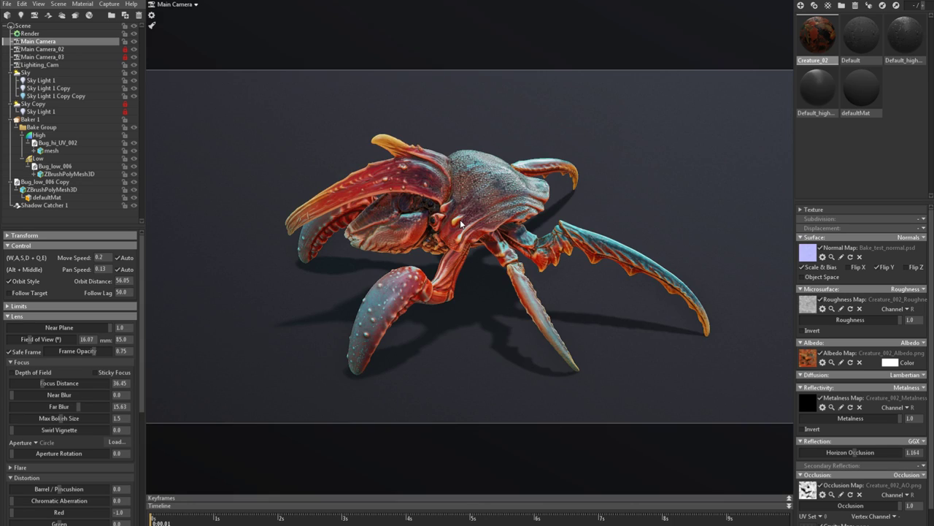
{"action": "scroll", "coordinate": [466, 203], "scroll_direction": "up", "scroll_amount": 2}
{"action": "scroll", "coordinate": [482, 204], "scroll_direction": "up", "scroll_amount": 1}
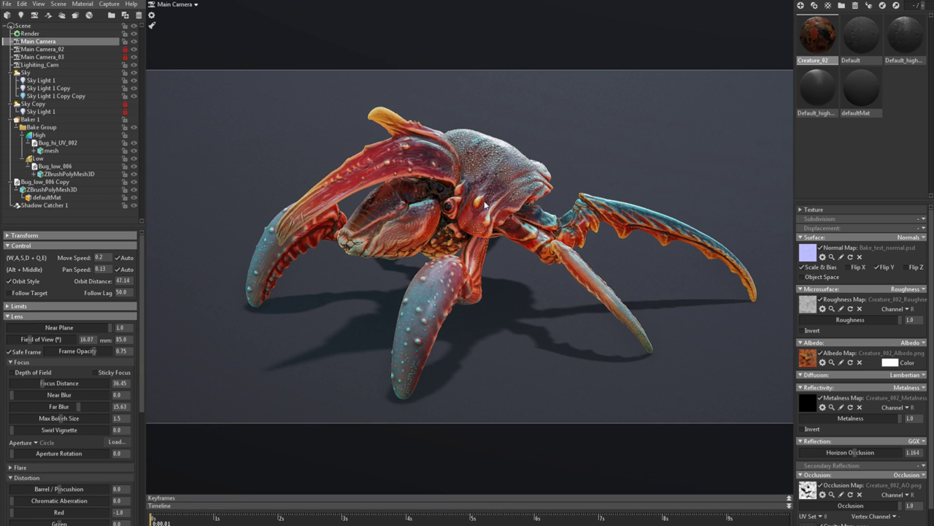
{"action": "scroll", "coordinate": [487, 207], "scroll_direction": "up", "scroll_amount": 1}
{"action": "mouse_move", "coordinate": [489, 210]}
{"action": "left_mouse_down"}
{"action": "mouse_move", "coordinate": [473, 219]}
{"action": "mouse_move", "coordinate": [478, 206]}
{"action": "left_mouse_up"}
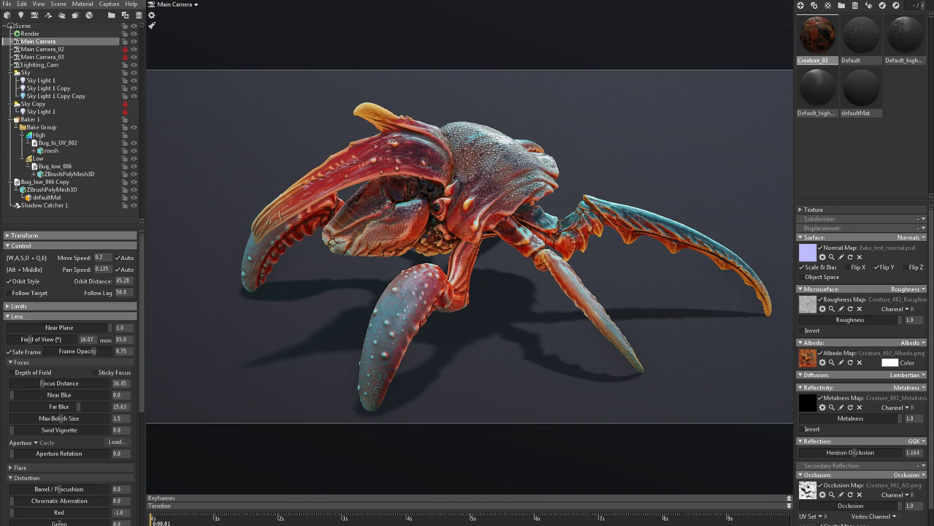
{"action": "left_click", "coordinate": [8, 3]}
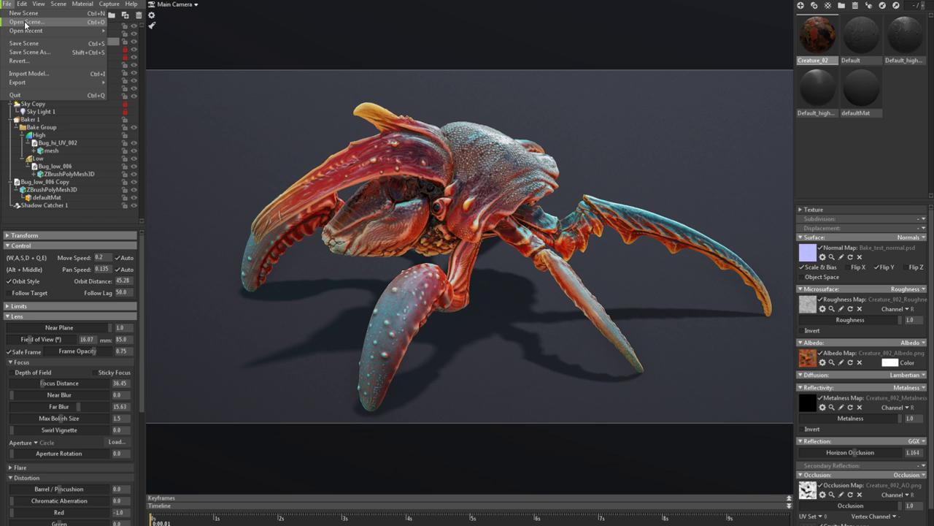
{"action": "left_click", "coordinate": [26, 22]}
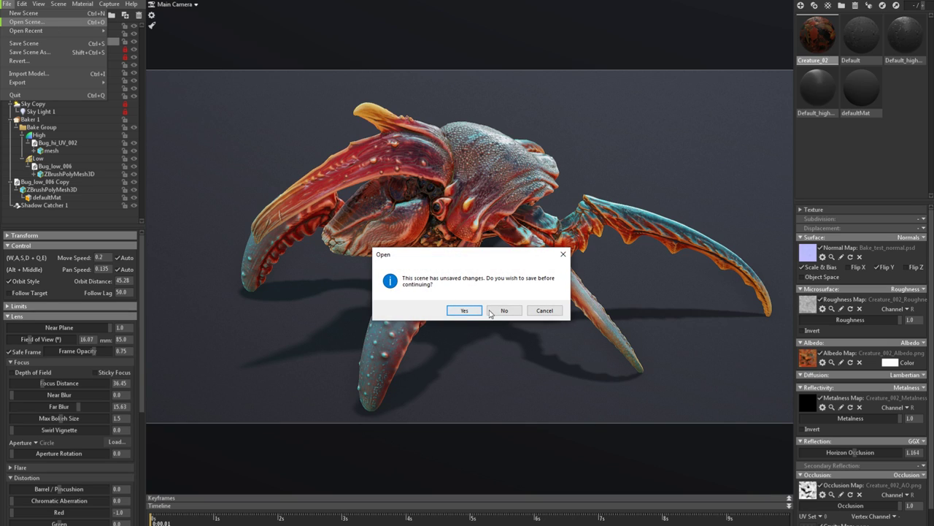
{"action": "left_click", "coordinate": [544, 311]}
Step: Save the creature scene, then open the recent scene Droid_Multiple_Textures.tbscene
{"action": "left_click", "coordinate": [8, 3]}
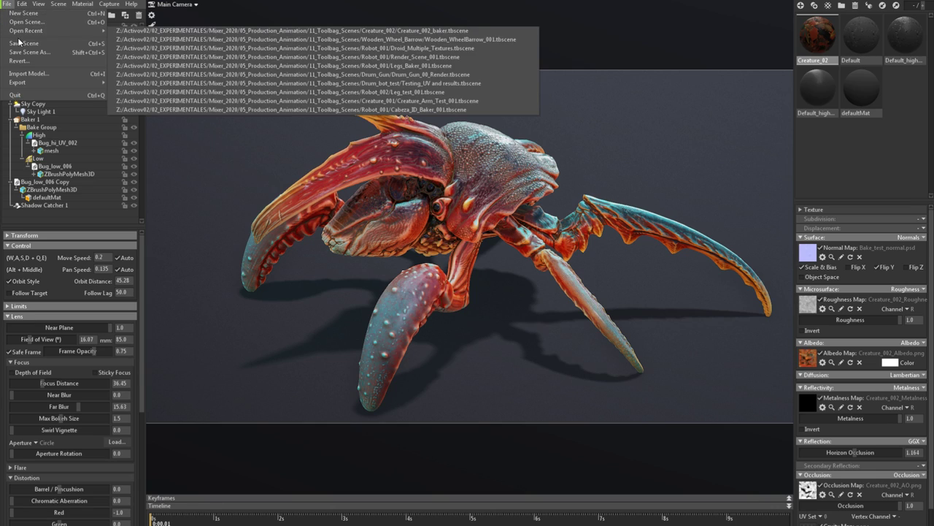
{"action": "left_click", "coordinate": [26, 43]}
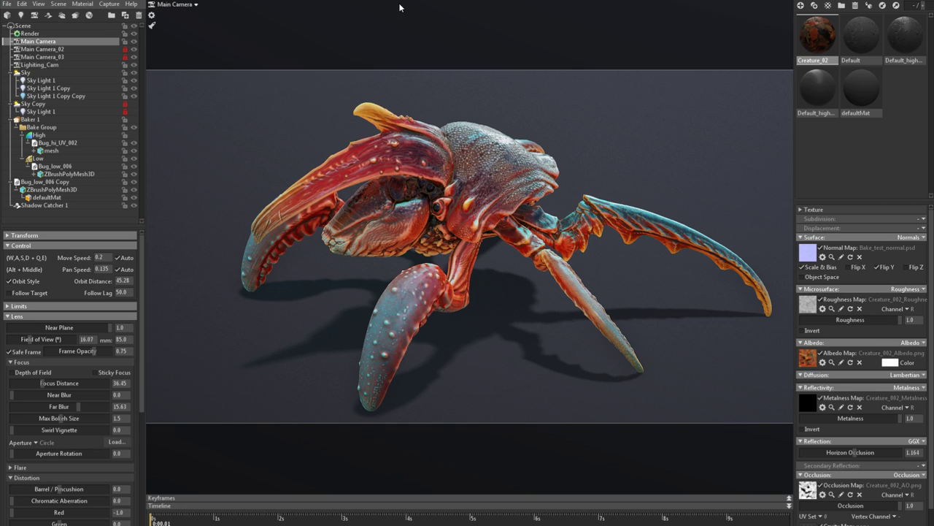
{"action": "left_click", "coordinate": [8, 4]}
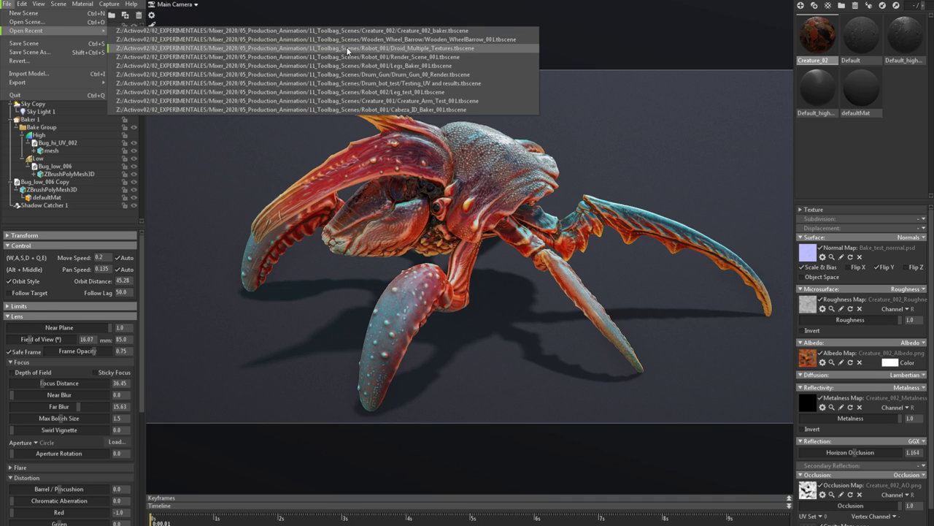
{"action": "left_click", "coordinate": [348, 48]}
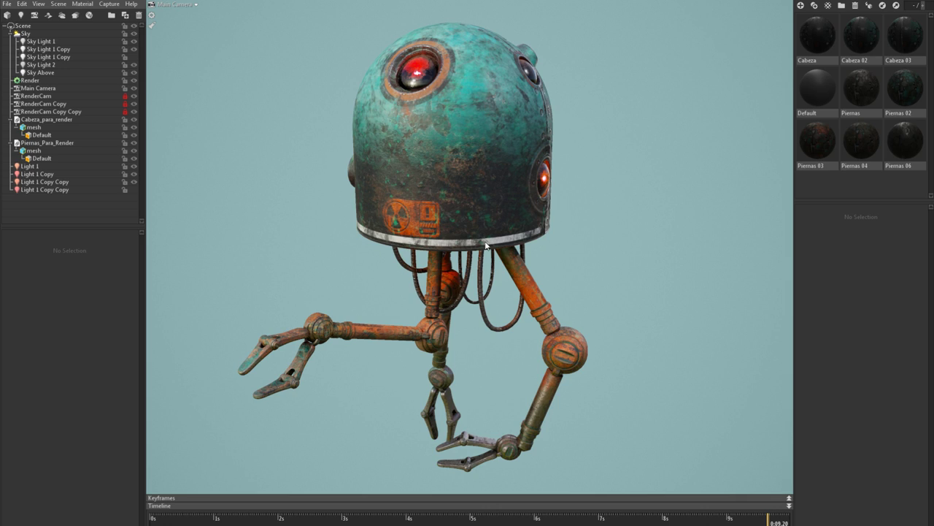
Step: View the droid through RenderCam and unlock that camera so it can be moved
{"action": "left_click", "coordinate": [196, 5]}
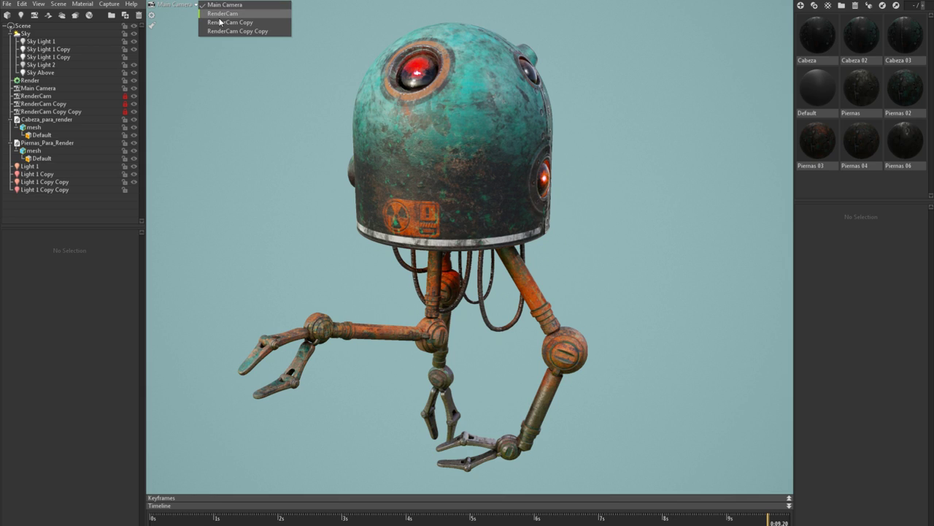
{"action": "left_click", "coordinate": [221, 14]}
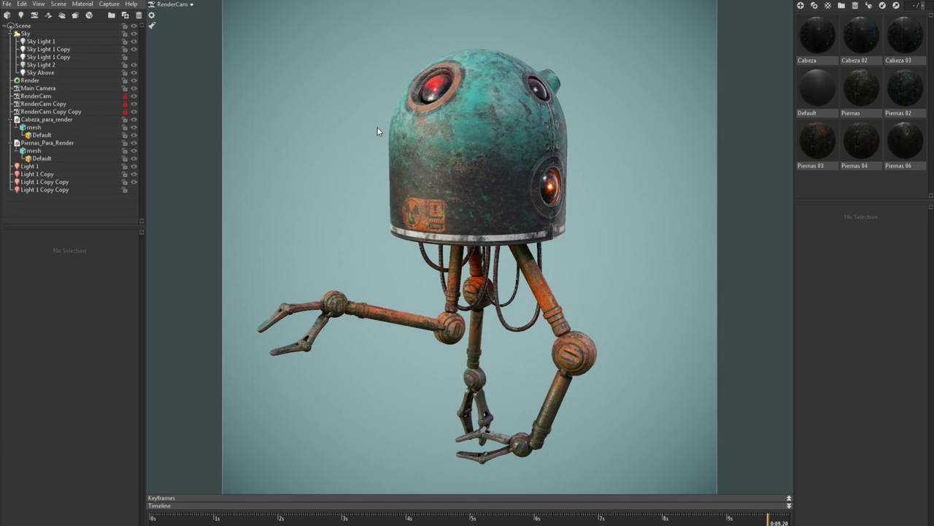
{"action": "left_click", "coordinate": [192, 5]}
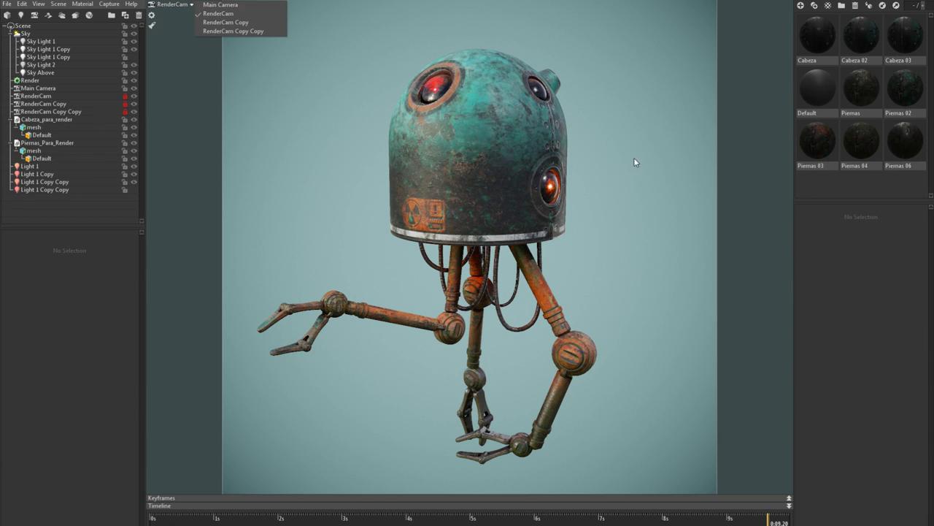
{"action": "left_click", "coordinate": [576, 210]}
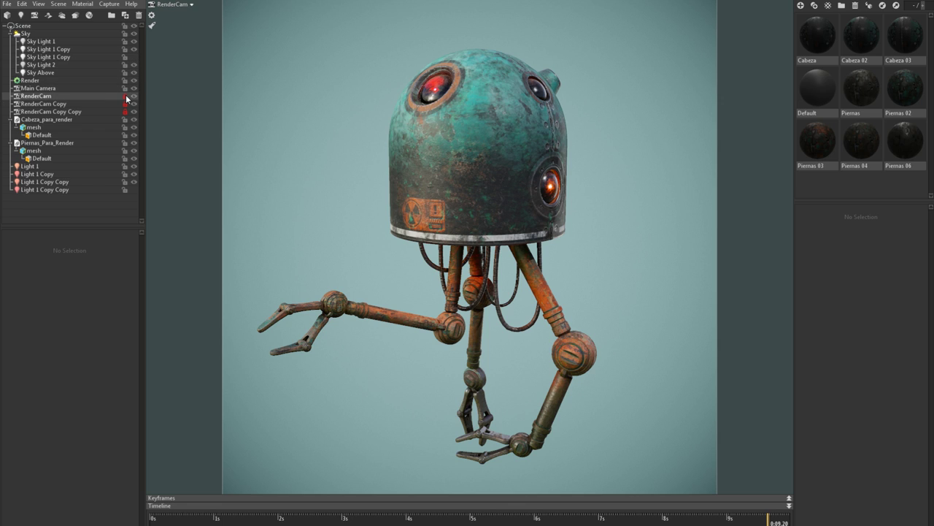
Step: Examine the droid head's worn teal paint, red eye, rusted surface and orange radiation decal up close
{"action": "left_click_drag", "start_coordinate": [482, 211], "coordinate": [472, 164]}
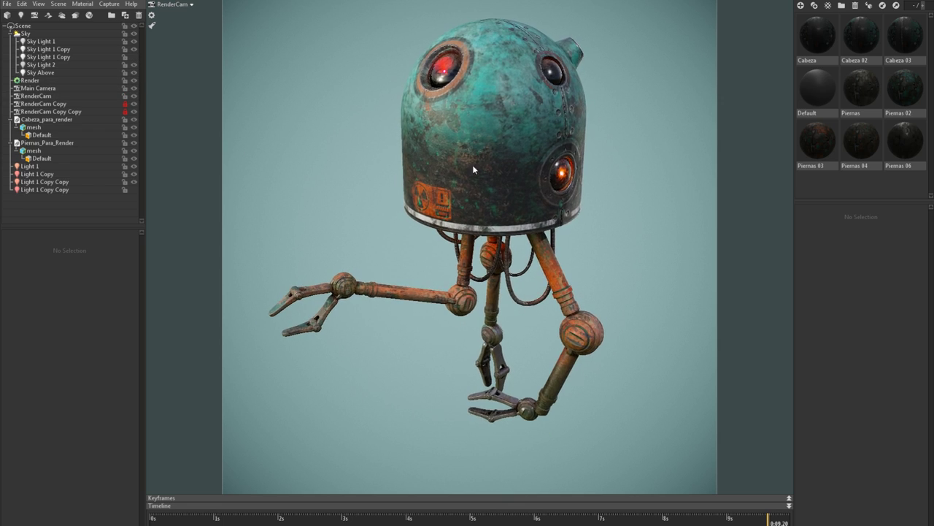
{"action": "middle_click_drag", "start_coordinate": [473, 169], "coordinate": [456, 191]}
{"action": "right_click_drag", "start_coordinate": [522, 228], "coordinate": [557, 231]}
{"action": "middle_click_drag", "start_coordinate": [474, 227], "coordinate": [471, 280]}
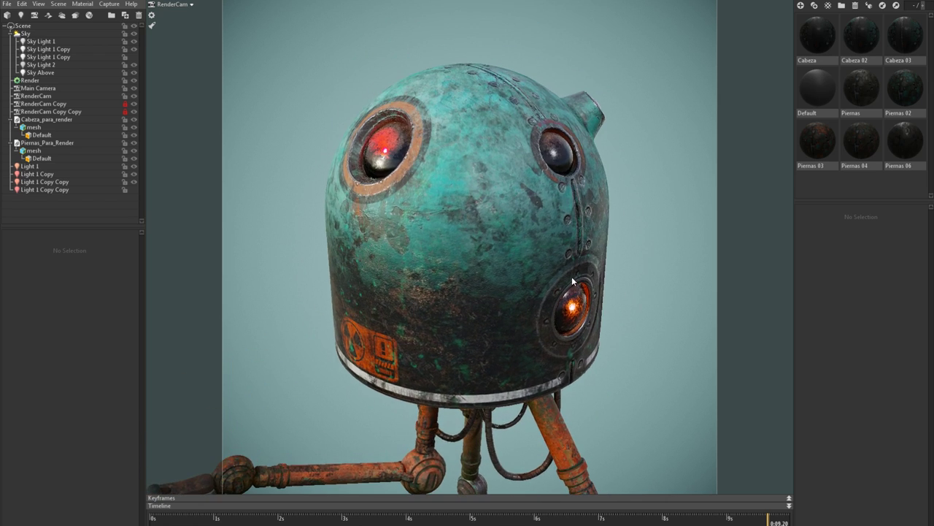
{"action": "scroll", "coordinate": [573, 281], "scroll_direction": "up", "scroll_amount": 6}
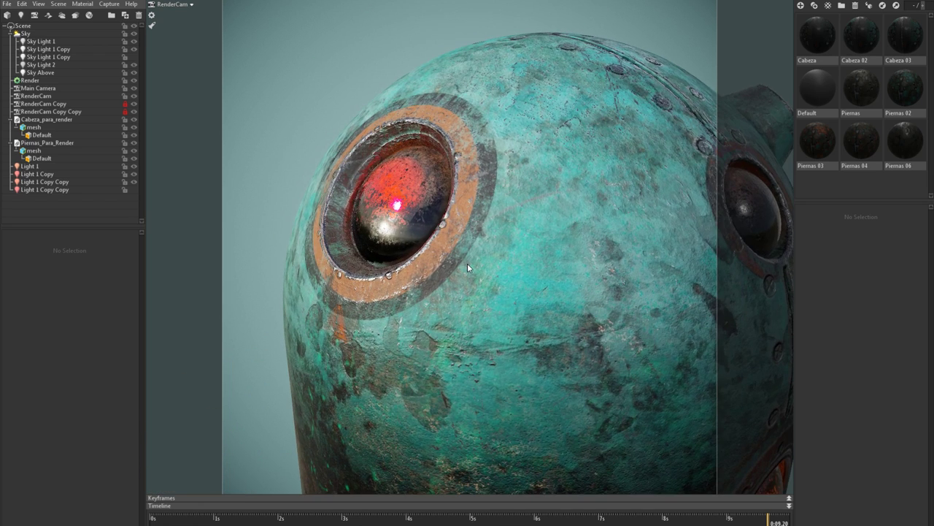
{"action": "left_click_drag", "start_coordinate": [467, 267], "coordinate": [518, 291]}
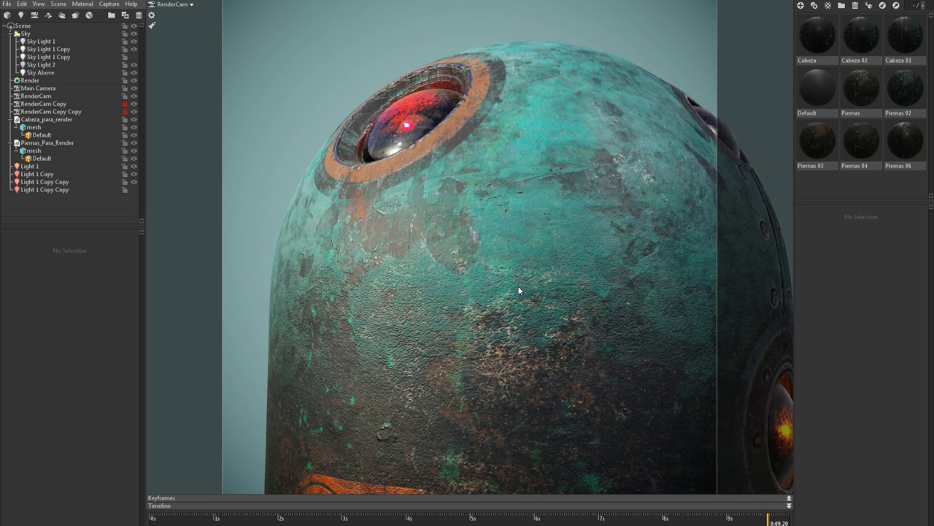
{"action": "scroll", "coordinate": [486, 306], "scroll_direction": "down", "scroll_amount": 2}
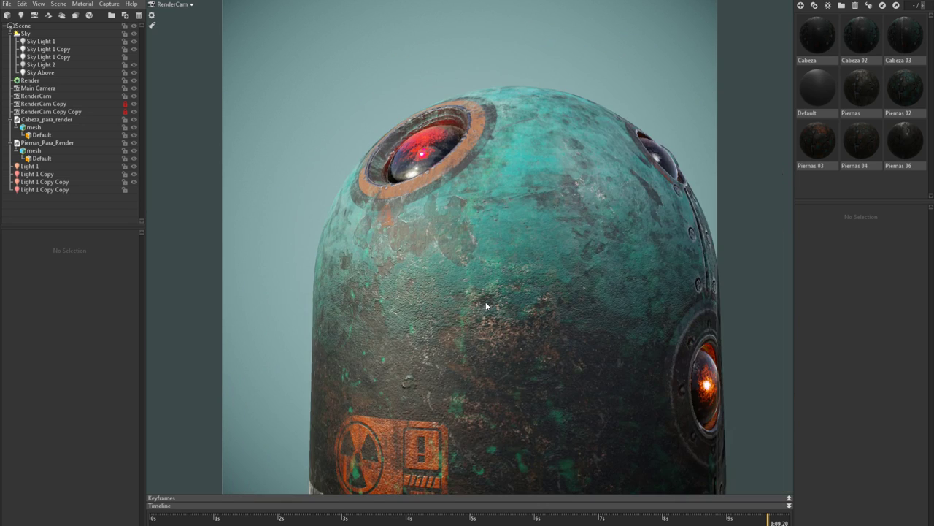
{"action": "scroll", "coordinate": [435, 252], "scroll_direction": "down", "scroll_amount": 2}
{"action": "middle_click_drag", "start_coordinate": [486, 303], "coordinate": [449, 235]}
{"action": "left_click_drag", "start_coordinate": [448, 233], "coordinate": [477, 237]}
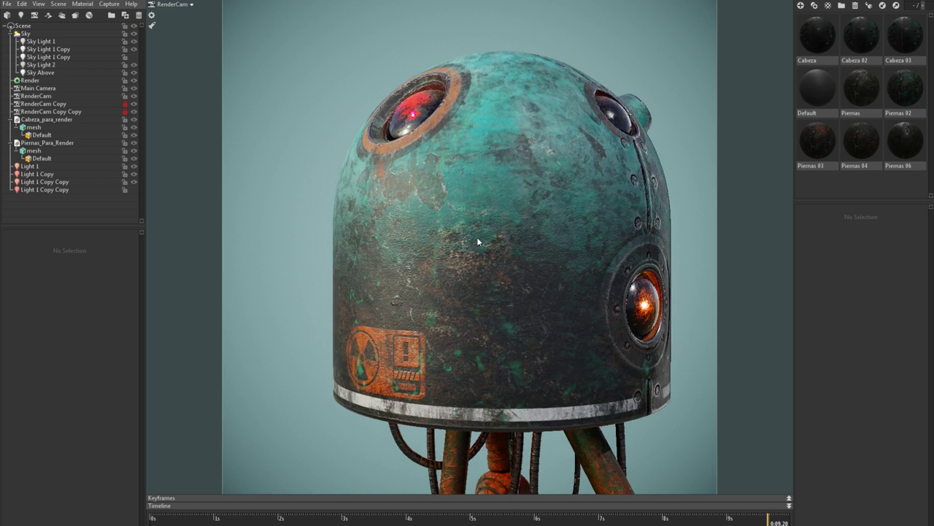
{"action": "scroll", "coordinate": [420, 251], "scroll_direction": "up", "scroll_amount": 2}
{"action": "scroll", "coordinate": [421, 251], "scroll_direction": "up", "scroll_amount": 2}
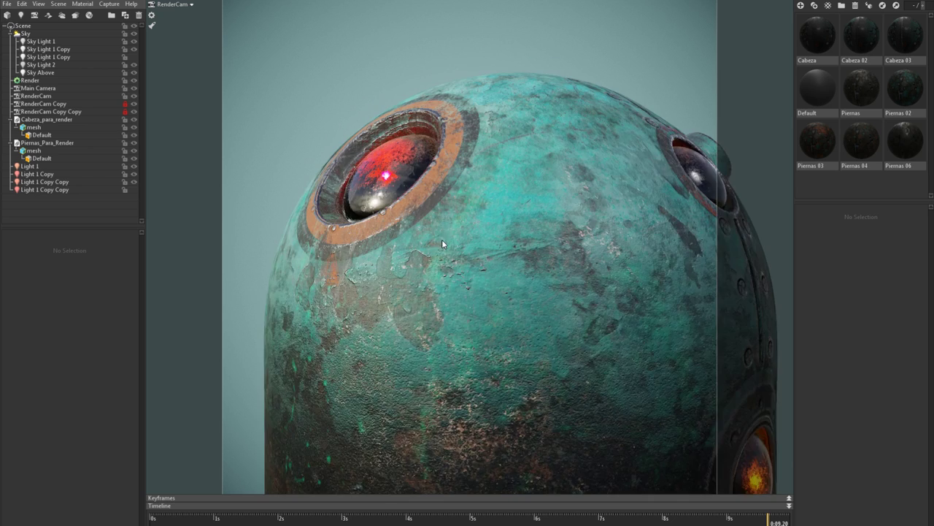
{"action": "left_click_drag", "start_coordinate": [438, 266], "coordinate": [548, 301]}
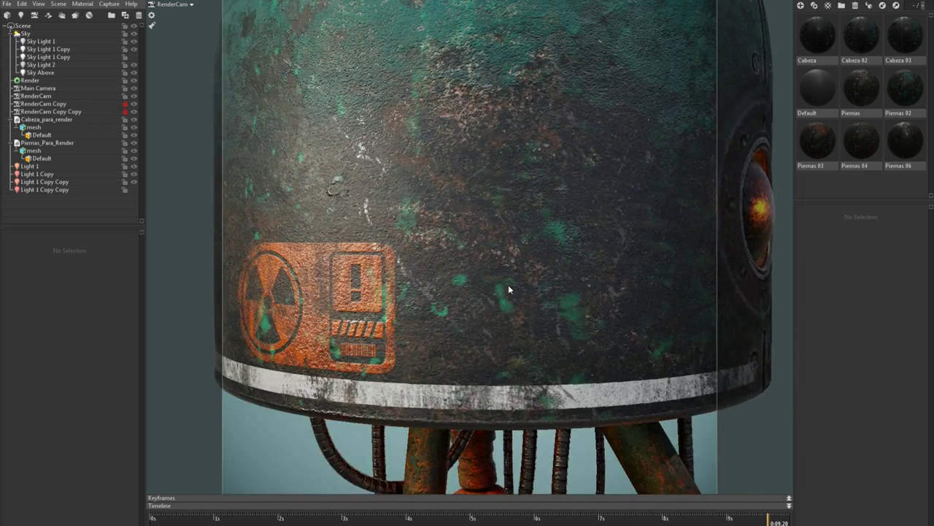
Step: Examine the whole droid from several angles, including its side lenses, hanging cables and rusty jointed arms
{"action": "right_click_drag", "start_coordinate": [494, 276], "coordinate": [490, 219]}
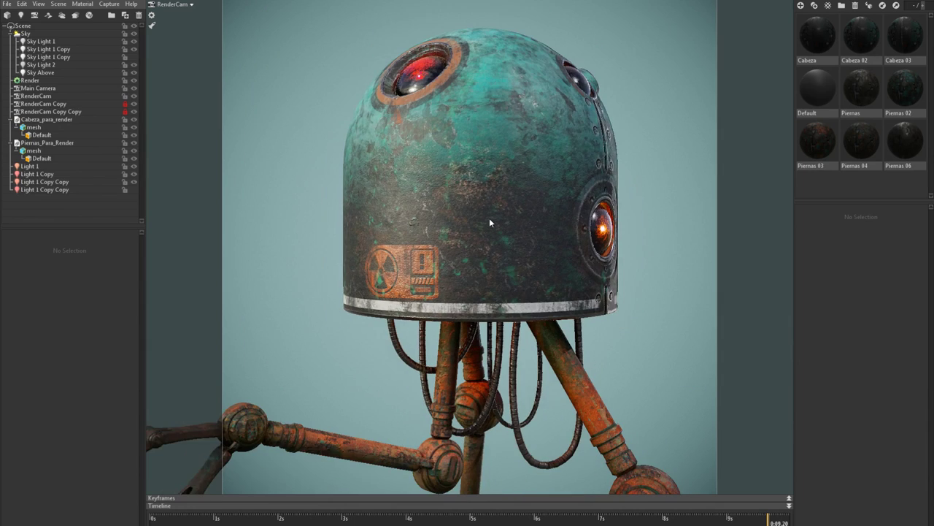
{"action": "left_click_drag", "start_coordinate": [490, 219], "coordinate": [491, 247]}
{"action": "scroll", "coordinate": [490, 245], "scroll_direction": "down", "scroll_amount": 5}
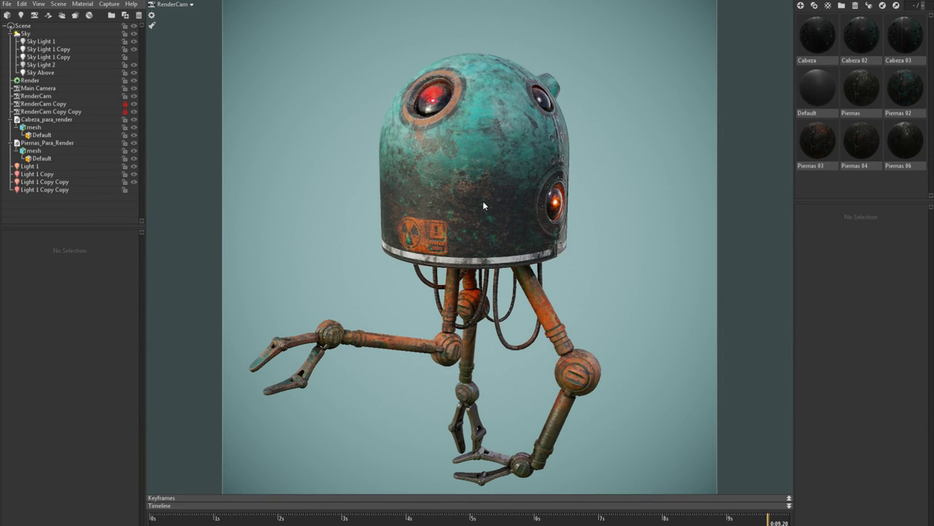
{"action": "mouse_move", "coordinate": [482, 201]}
{"action": "left_mouse_down"}
{"action": "mouse_move", "coordinate": [467, 183]}
{"action": "mouse_move", "coordinate": [454, 184]}
{"action": "mouse_move", "coordinate": [498, 171]}
{"action": "mouse_move", "coordinate": [476, 216]}
{"action": "left_mouse_up"}
{"action": "scroll", "coordinate": [476, 217], "scroll_direction": "up", "scroll_amount": 2}
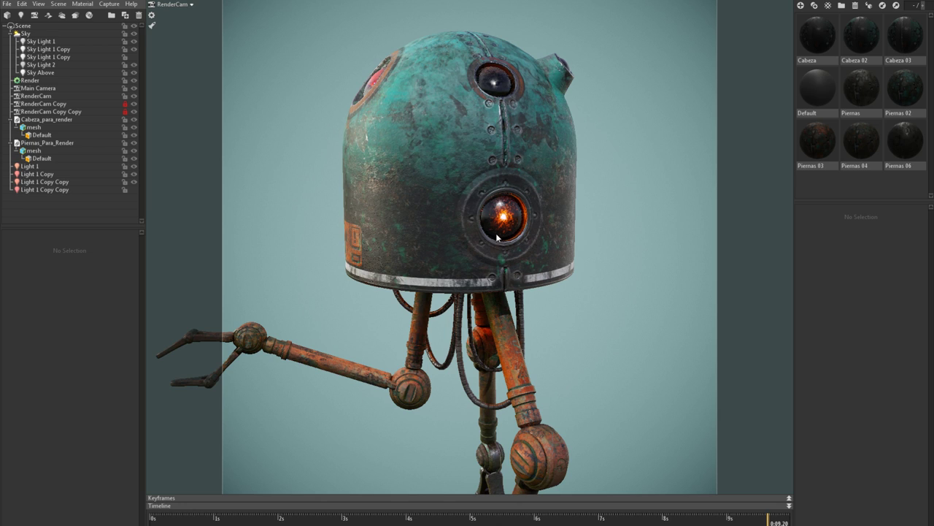
{"action": "left_click_drag", "start_coordinate": [357, 278], "coordinate": [368, 61]}
{"action": "left_click_drag", "start_coordinate": [450, 143], "coordinate": [420, 163]}
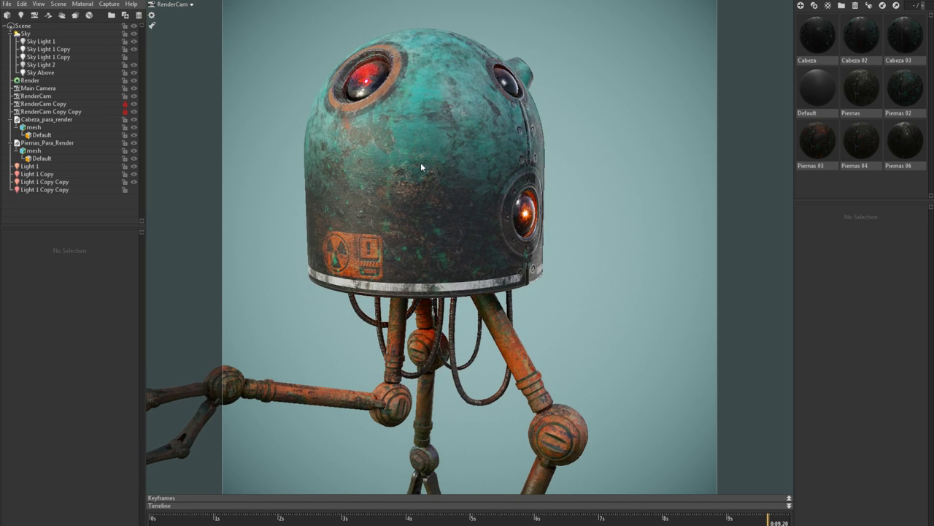
{"action": "middle_click_drag", "start_coordinate": [420, 163], "coordinate": [472, 157]}
{"action": "left_click_drag", "start_coordinate": [472, 160], "coordinate": [468, 169]}
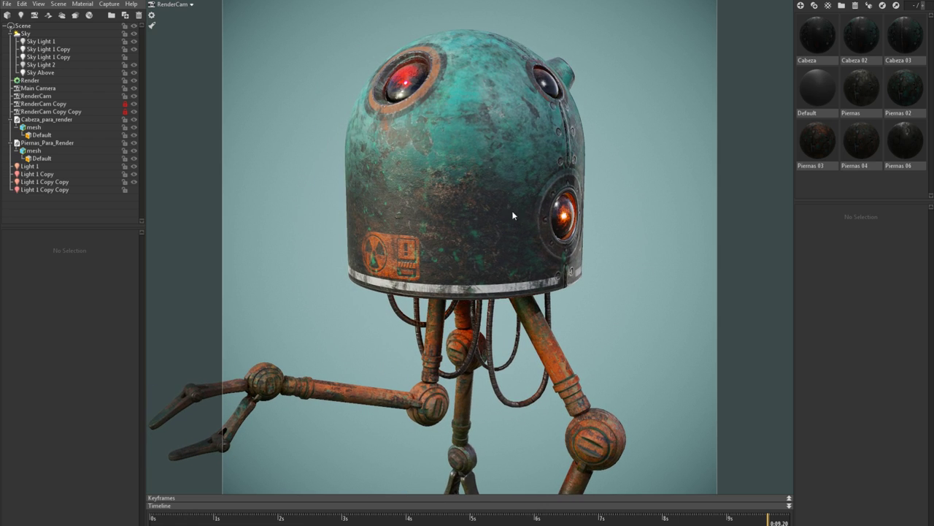
{"action": "left_click_drag", "start_coordinate": [511, 216], "coordinate": [443, 215]}
{"action": "mouse_move", "coordinate": [507, 203]}
{"action": "left_mouse_down"}
{"action": "mouse_move", "coordinate": [547, 229]}
{"action": "mouse_move", "coordinate": [483, 236]}
{"action": "mouse_move", "coordinate": [509, 207]}
{"action": "mouse_move", "coordinate": [557, 211]}
{"action": "mouse_move", "coordinate": [480, 212]}
{"action": "mouse_move", "coordinate": [501, 215]}
{"action": "mouse_move", "coordinate": [466, 225]}
{"action": "mouse_move", "coordinate": [473, 231]}
{"action": "mouse_move", "coordinate": [482, 194]}
{"action": "mouse_move", "coordinate": [494, 207]}
{"action": "left_mouse_up"}
{"action": "scroll", "coordinate": [493, 202], "scroll_direction": "down", "scroll_amount": 1}
{"action": "middle_click_drag", "start_coordinate": [491, 205], "coordinate": [491, 194]}
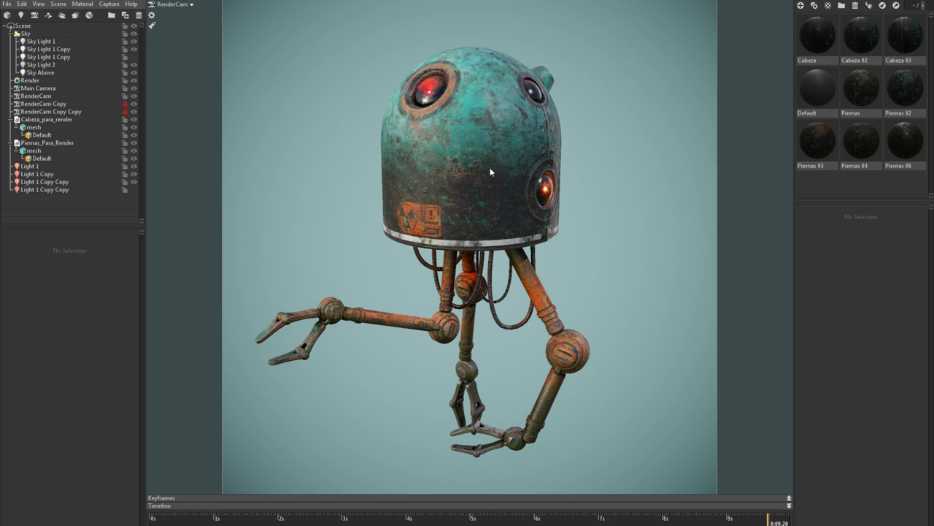
{"action": "mouse_move", "coordinate": [489, 169]}
{"action": "left_mouse_down"}
{"action": "mouse_move", "coordinate": [484, 181]}
{"action": "mouse_move", "coordinate": [486, 170]}
{"action": "left_mouse_up"}
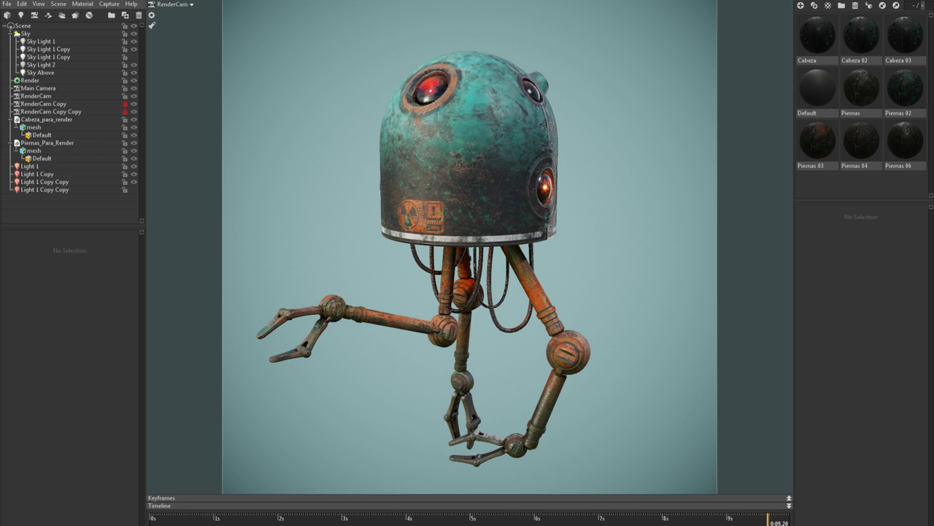
Step: Switch to Maya and open Droid_Multiple_Textures.mb, discarding the changes to the wheelbarrow scene
{"action": "mouse_move", "coordinate": [490, 524]}
{"action": "left_click", "coordinate": [536, 479]}
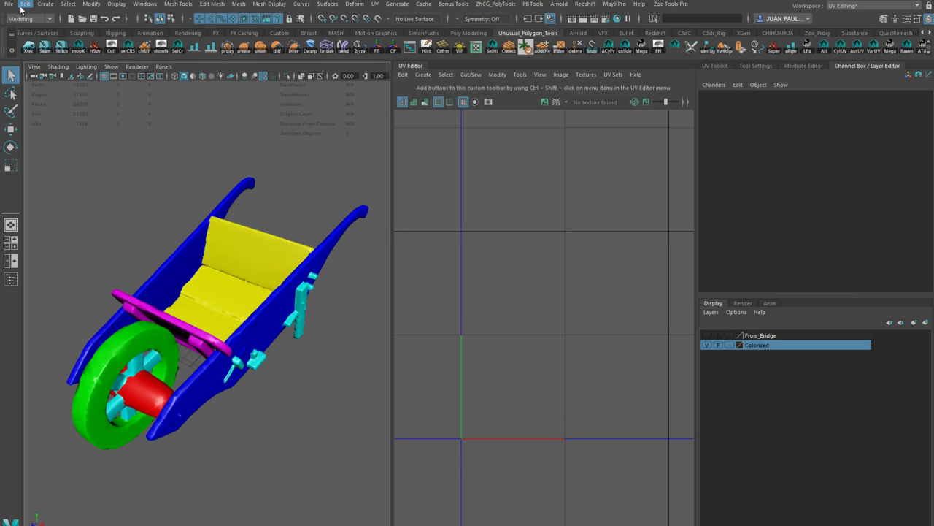
{"action": "left_click", "coordinate": [9, 4]}
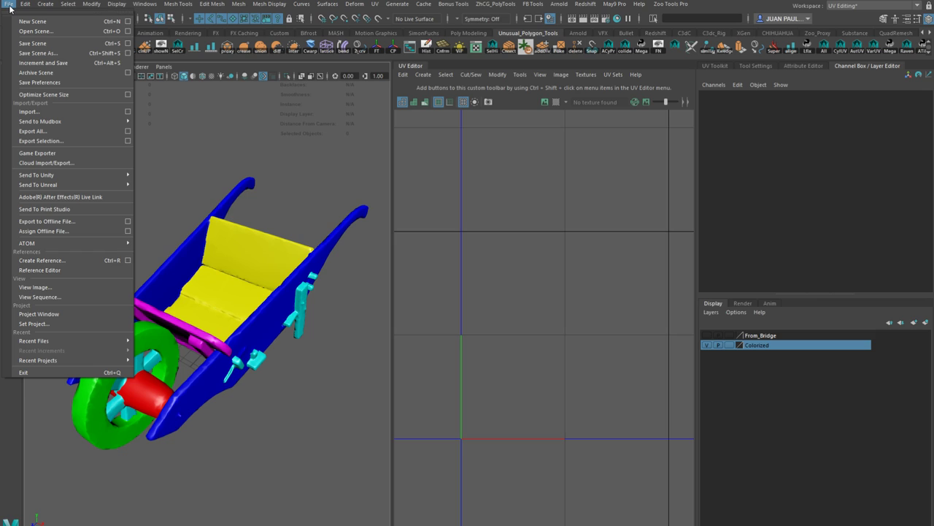
{"action": "left_click", "coordinate": [35, 33]}
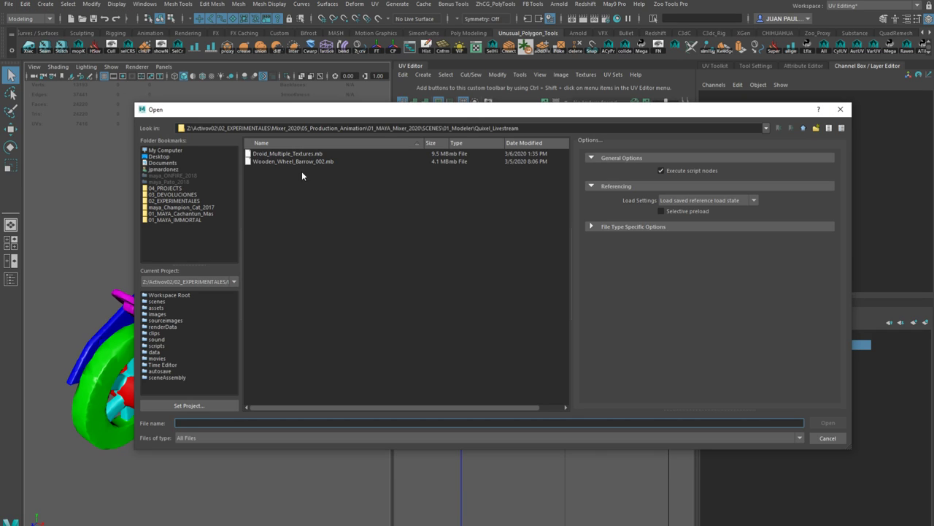
{"action": "left_click", "coordinate": [276, 155]}
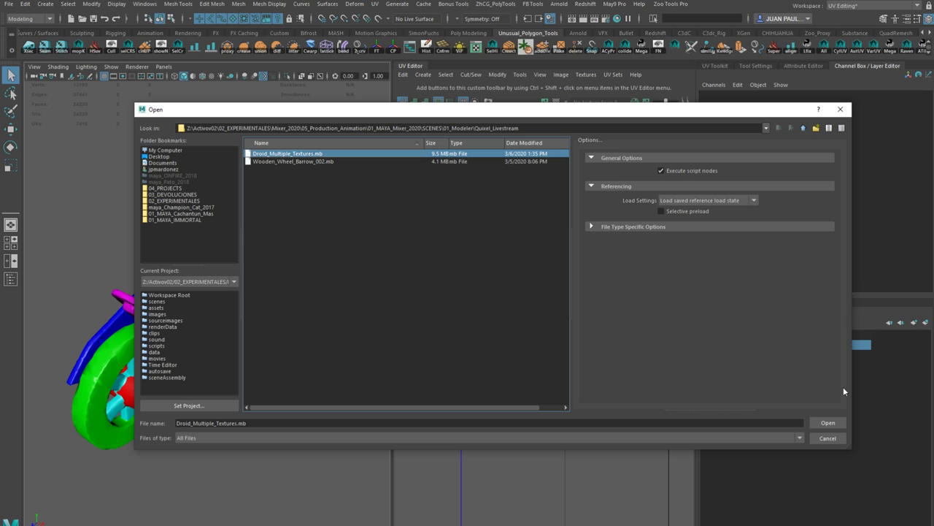
{"action": "left_click", "coordinate": [829, 423]}
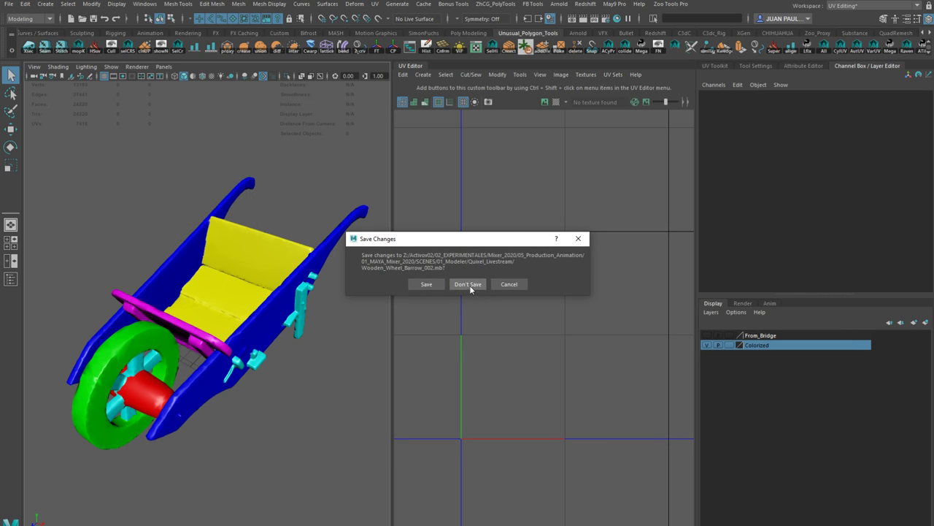
{"action": "left_click", "coordinate": [471, 287]}
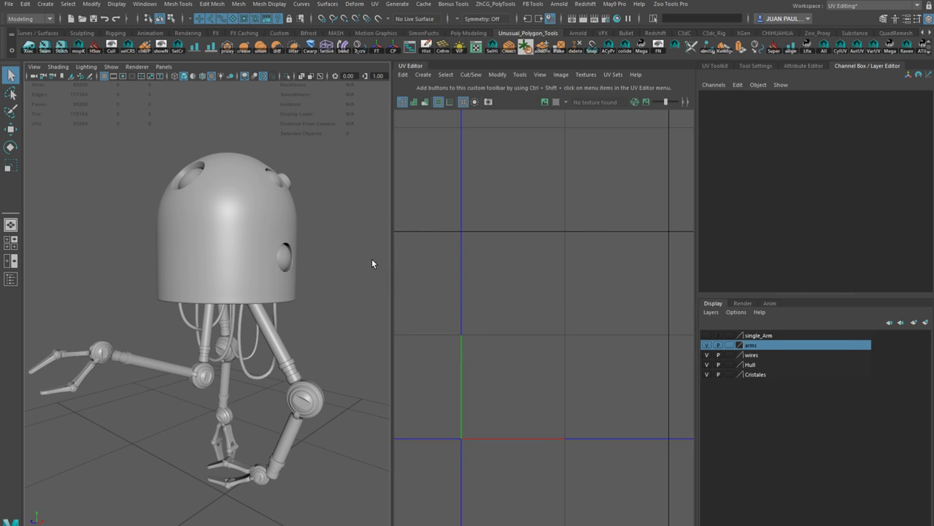
Step: Bring up the Quad Remesher settings, look over the remeshing options and close the window
{"action": "left_click", "coordinate": [894, 34]}
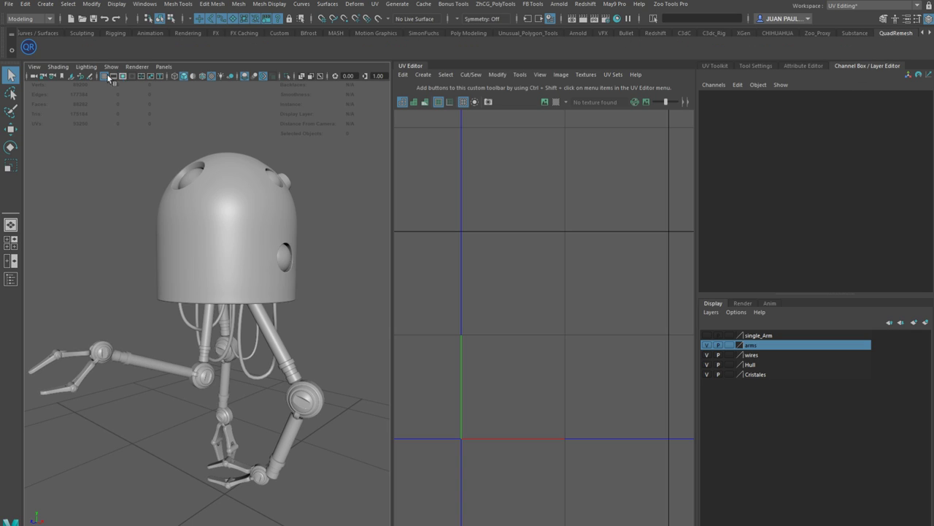
{"action": "left_click", "coordinate": [30, 48]}
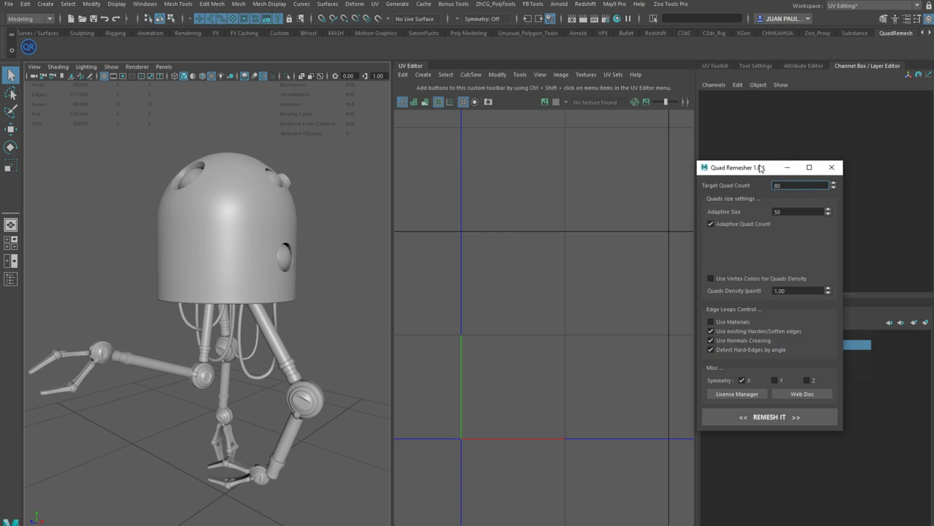
{"action": "left_click_drag", "start_coordinate": [760, 172], "coordinate": [589, 149]}
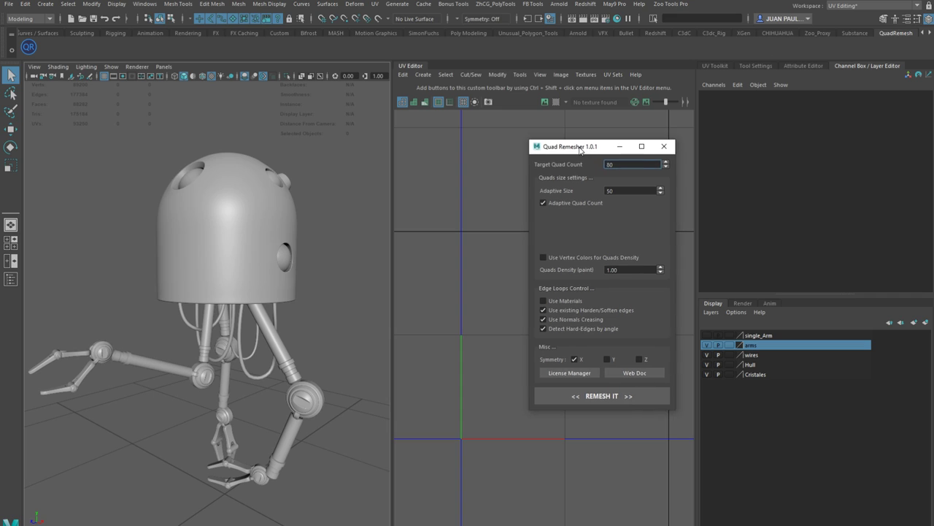
{"action": "left_click", "coordinate": [671, 148]}
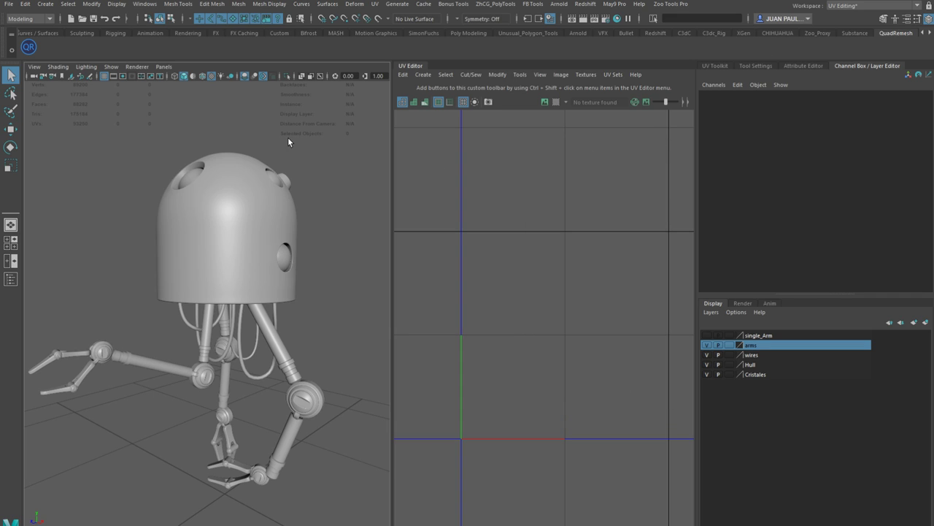
Step: Select the droid's hull and examine its quad topology and UV layout from several angles, and clear the selection
{"action": "left_click_drag", "start_coordinate": [292, 137], "coordinate": [313, 224], "text": "alt"}
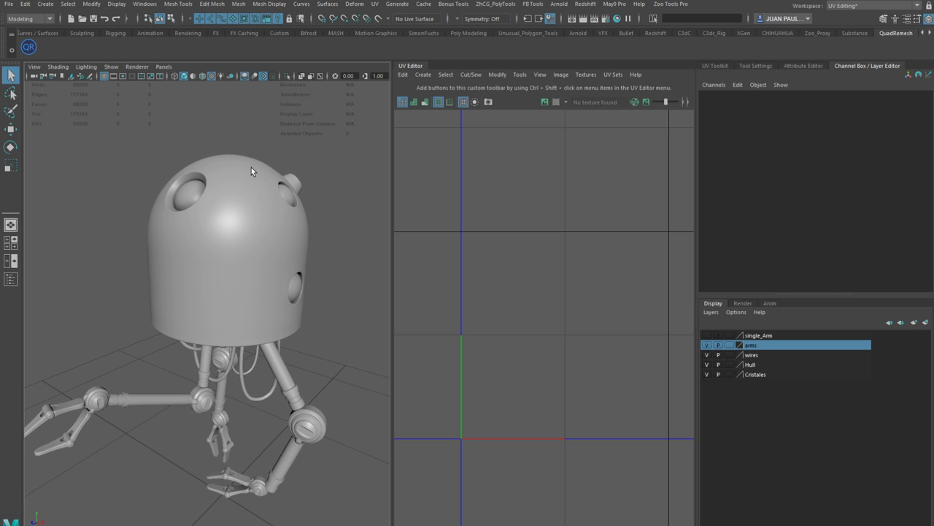
{"action": "left_click_drag", "start_coordinate": [275, 146], "coordinate": [256, 222], "text": "alt"}
{"action": "left_click", "coordinate": [282, 235]}
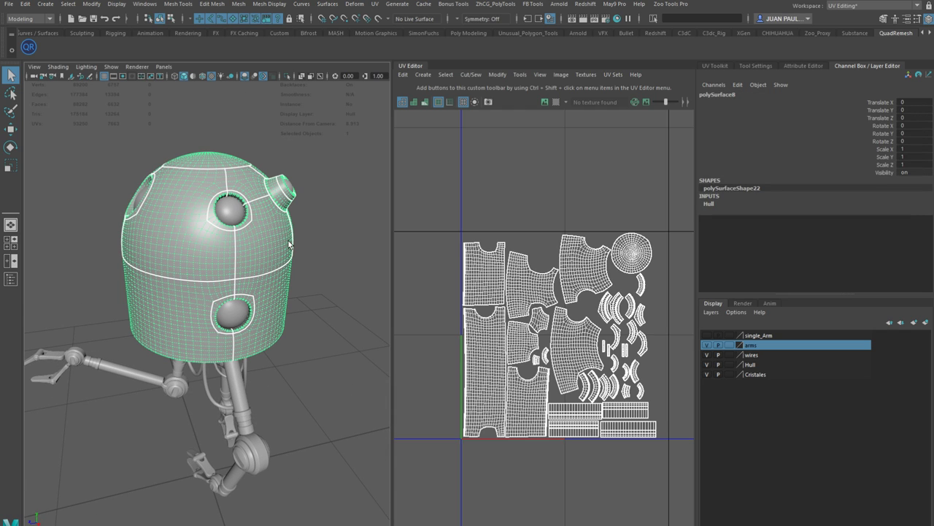
{"action": "left_click_drag", "start_coordinate": [305, 267], "coordinate": [319, 265], "text": "alt"}
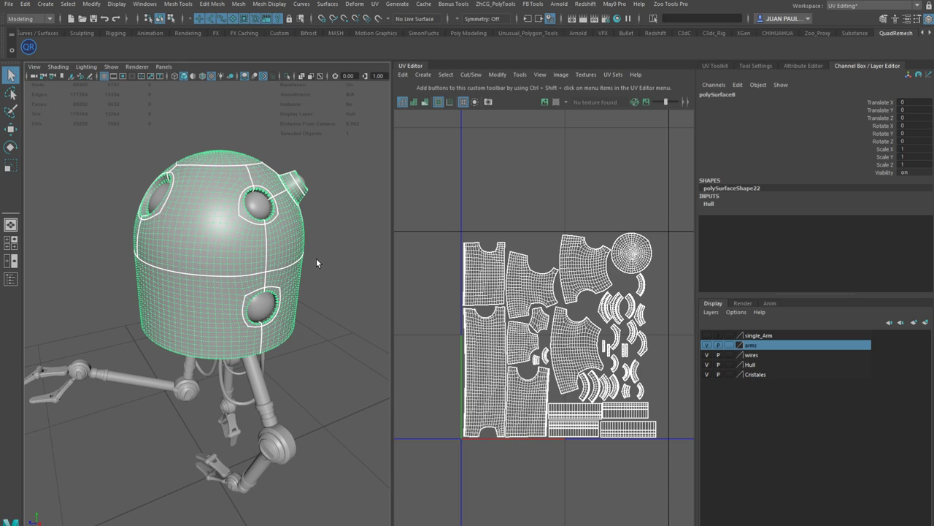
{"action": "left_click", "coordinate": [326, 258]}
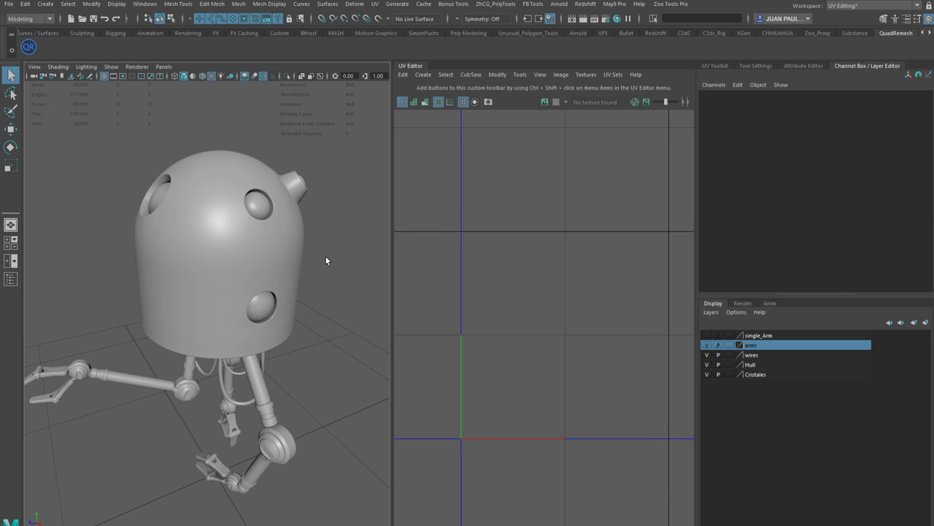
{"action": "left_click_drag", "start_coordinate": [324, 256], "coordinate": [317, 260], "text": "alt"}
{"action": "left_click", "coordinate": [259, 181]}
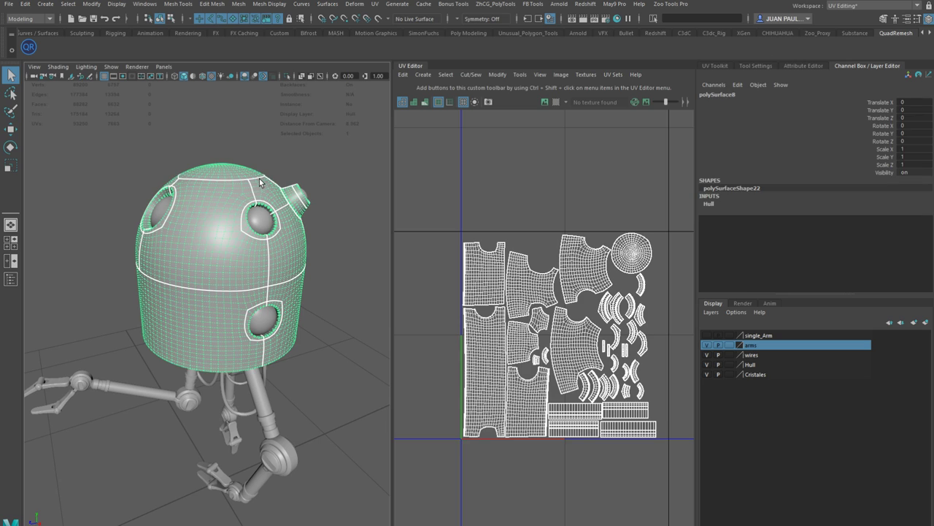
{"action": "mouse_move", "coordinate": [299, 268]}
{"action": "left_mouse_down", "text": "alt"}
{"action": "mouse_move", "coordinate": [324, 256]}
{"action": "mouse_move", "coordinate": [313, 260]}
{"action": "left_mouse_up", "text": "alt"}
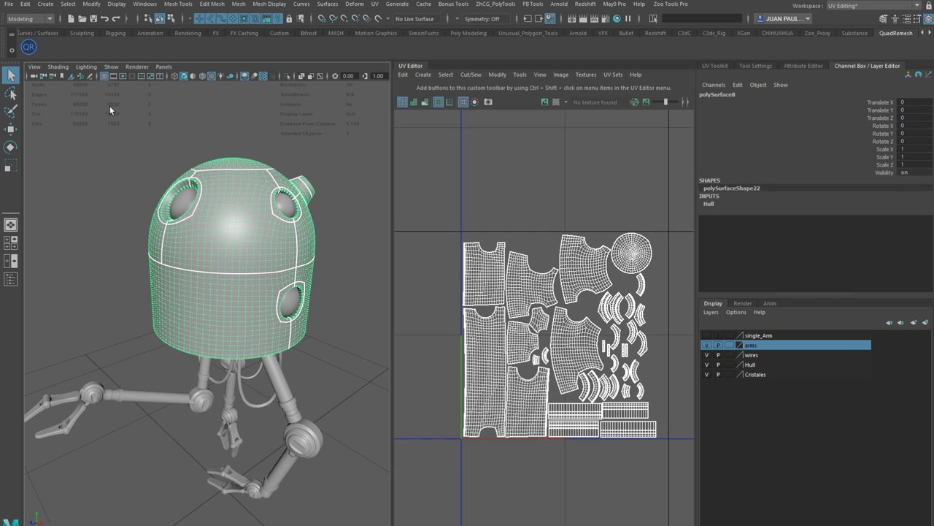
{"action": "left_click", "coordinate": [365, 234]}
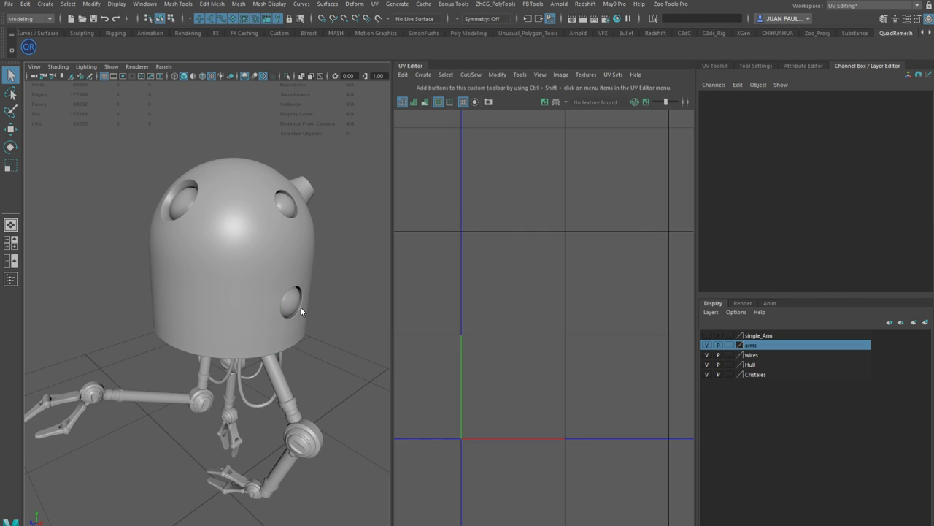
Step: Examine the hull from its lower side and select the upper arm segment beneath it to view that segment's UVs
{"action": "left_click_drag", "start_coordinate": [300, 311], "coordinate": [287, 276], "text": "alt"}
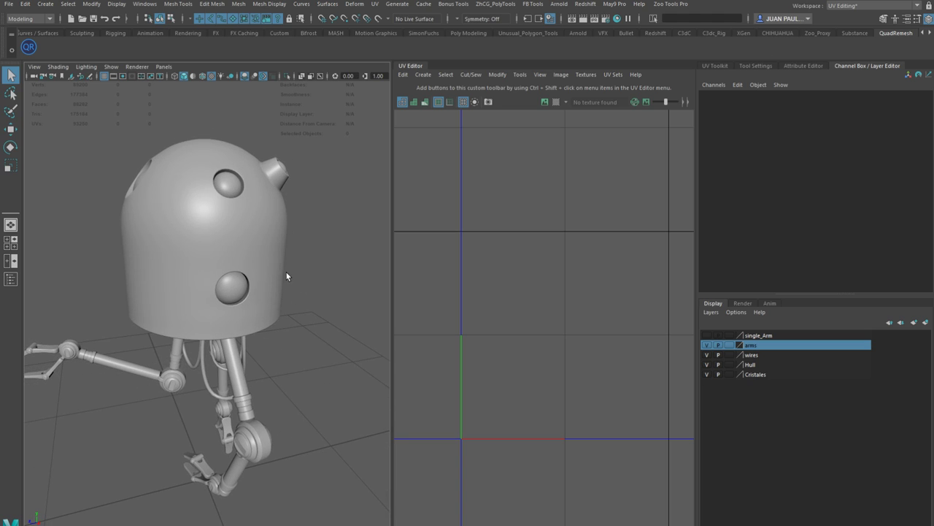
{"action": "left_click", "coordinate": [273, 245]}
{"action": "left_click_drag", "start_coordinate": [306, 243], "coordinate": [248, 224], "text": "alt"}
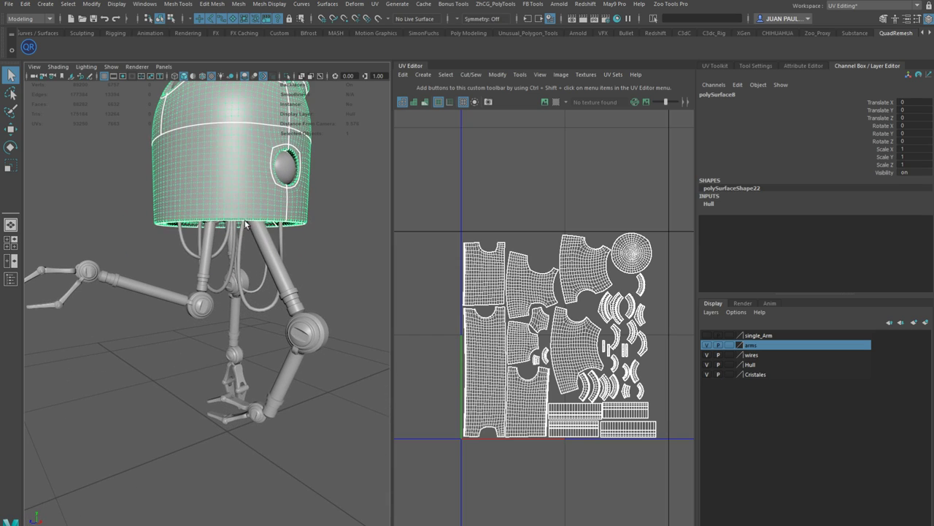
{"action": "left_click", "coordinate": [267, 253]}
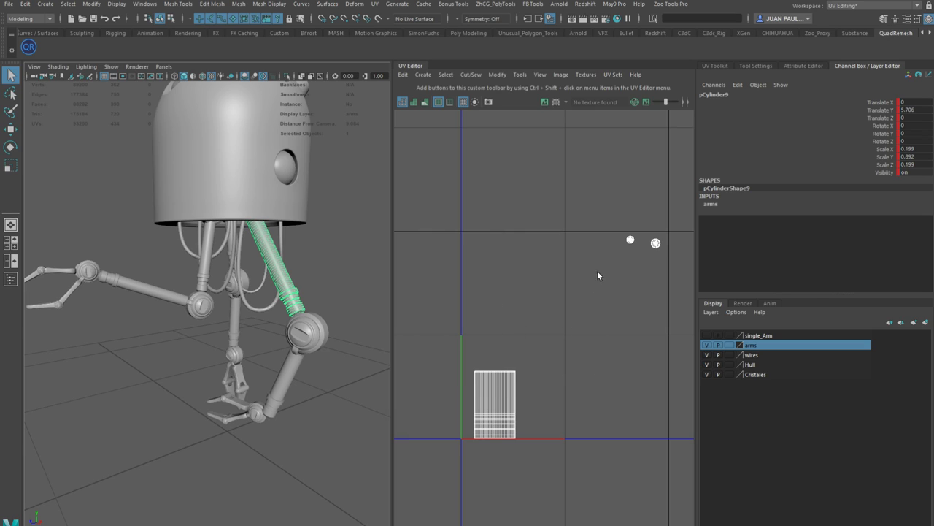
{"action": "left_click_drag", "start_coordinate": [151, 287], "coordinate": [216, 287], "text": "alt"}
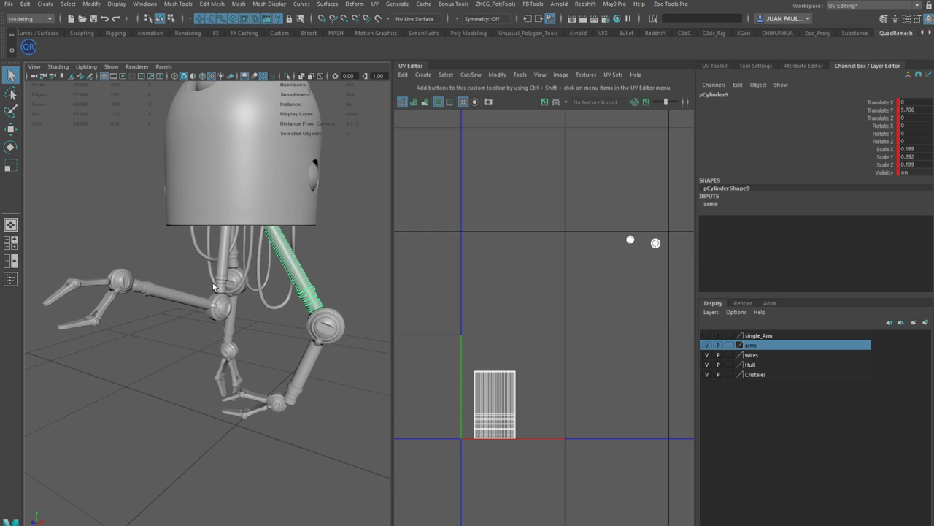
Step: Select the hanging wires together to view their UV strips, and deselect them to view the whole droid
{"action": "left_click", "coordinate": [267, 304]}
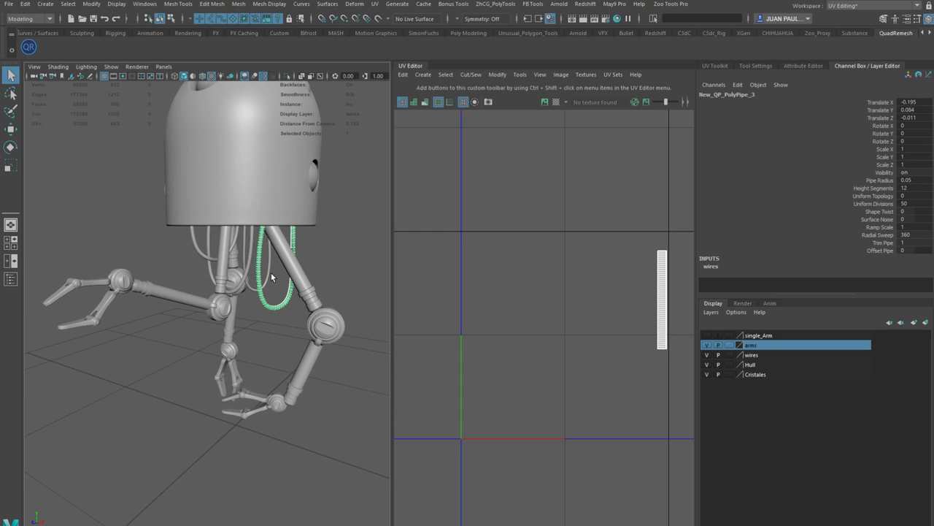
{"action": "left_click", "coordinate": [270, 277], "text": "shift"}
{"action": "left_click", "coordinate": [206, 244], "text": "shift"}
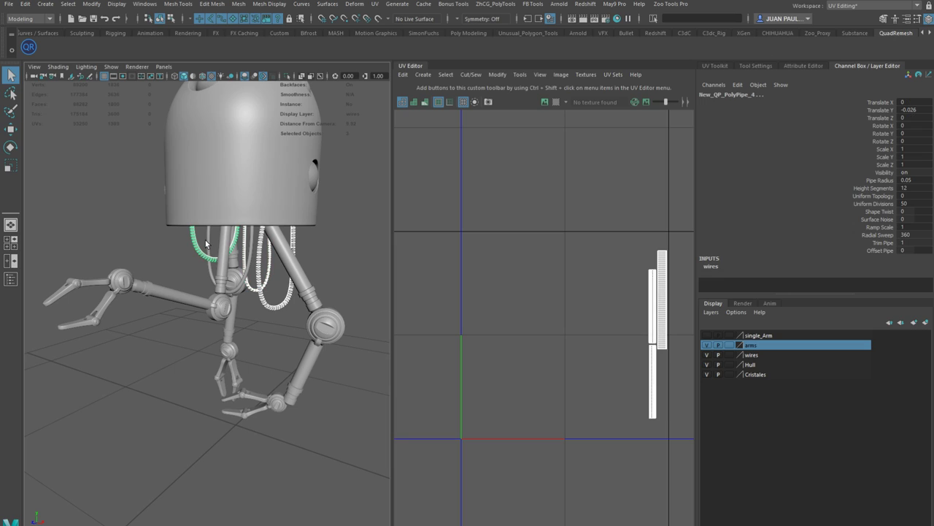
{"action": "left_click", "coordinate": [208, 242], "text": "shift"}
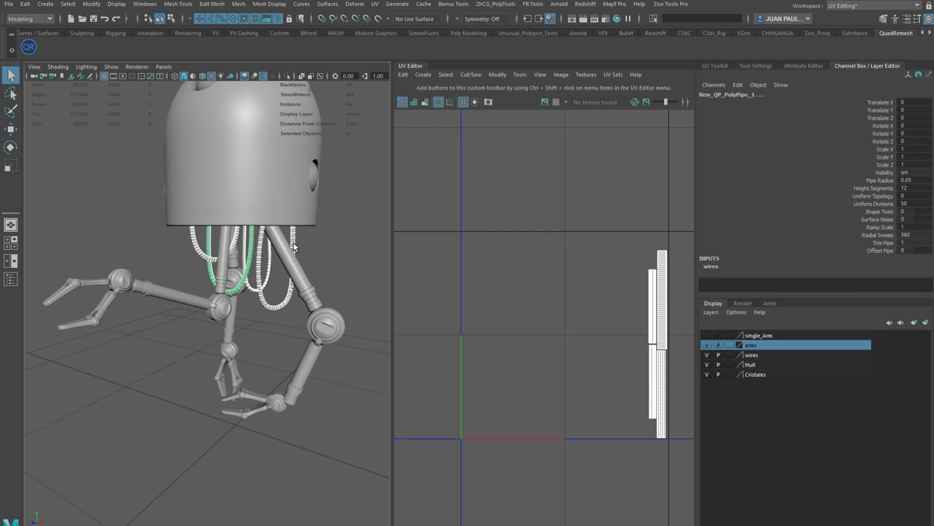
{"action": "left_click_drag", "start_coordinate": [173, 295], "coordinate": [290, 235], "text": "alt"}
{"action": "left_click", "coordinate": [333, 207]}
{"action": "left_click_drag", "start_coordinate": [333, 208], "coordinate": [293, 213], "text": "alt"}
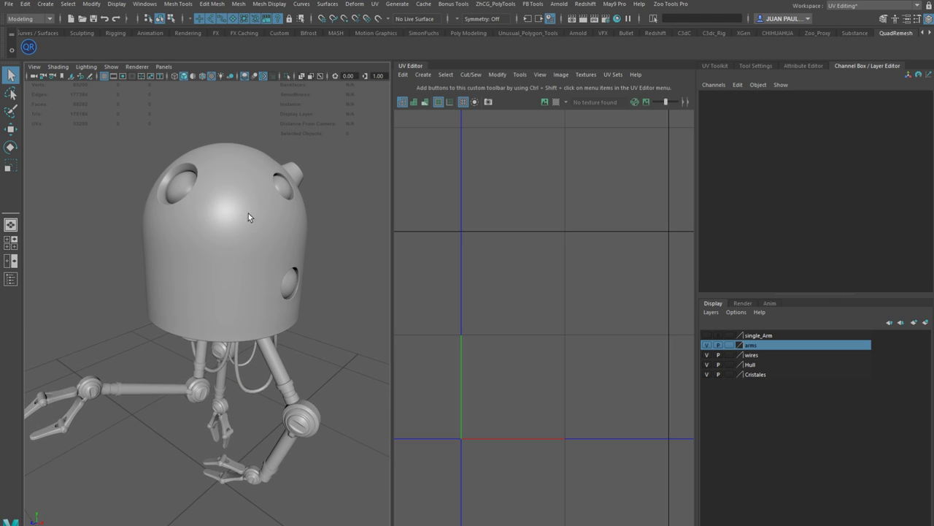
Step: Select the hull, its lenses and the inner bottom cap together and examine their shared UV layout
{"action": "left_click", "coordinate": [211, 181]}
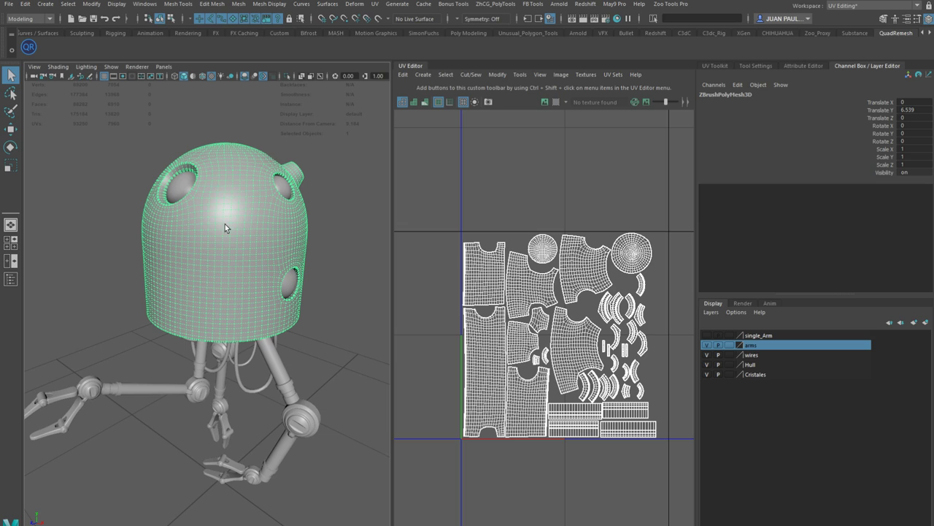
{"action": "left_click_drag", "start_coordinate": [225, 225], "coordinate": [239, 206], "text": "alt"}
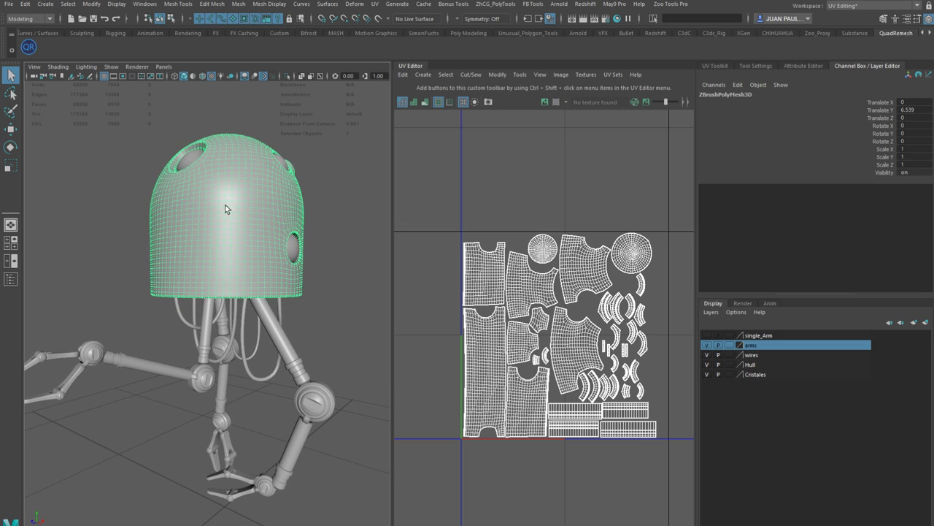
{"action": "left_click_drag", "start_coordinate": [130, 111], "coordinate": [305, 260]}
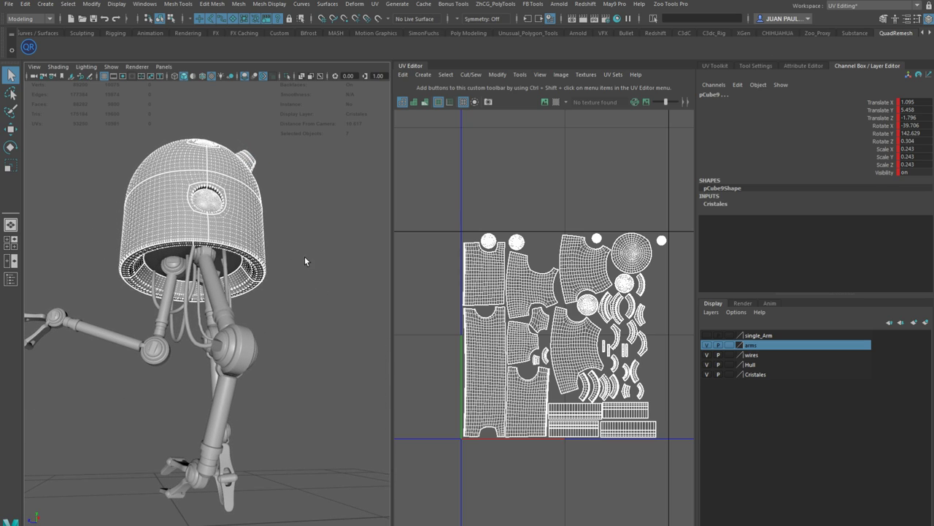
{"action": "left_click", "coordinate": [163, 255]}
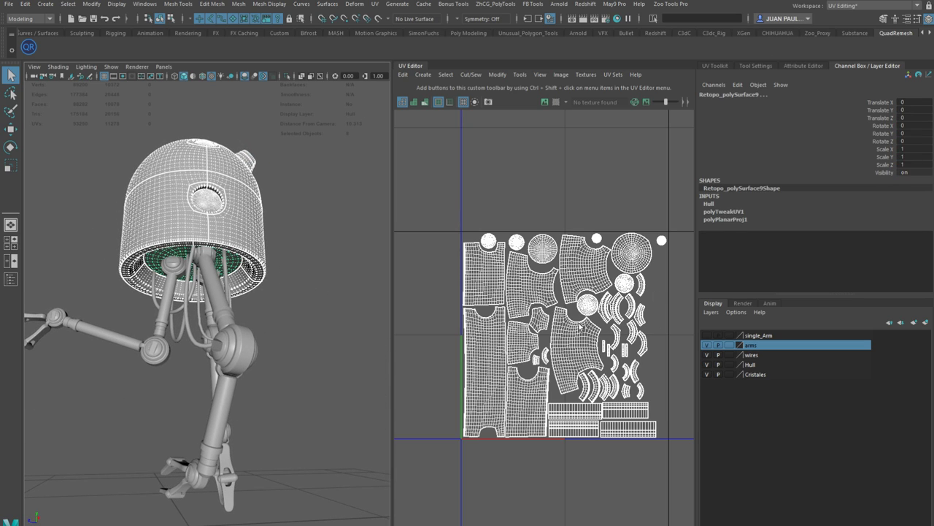
{"action": "scroll", "coordinate": [552, 310], "scroll_direction": "up", "scroll_amount": 4}
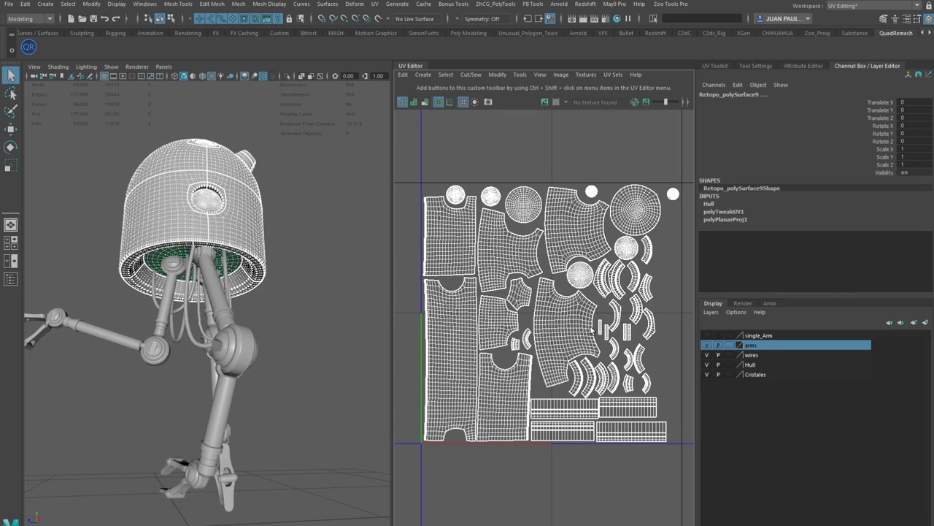
{"action": "mouse_move", "coordinate": [599, 327]}
{"action": "middle_mouse_down", "text": "alt"}
{"action": "mouse_move", "coordinate": [585, 338]}
{"action": "mouse_move", "coordinate": [593, 334]}
{"action": "middle_mouse_up", "text": "alt"}
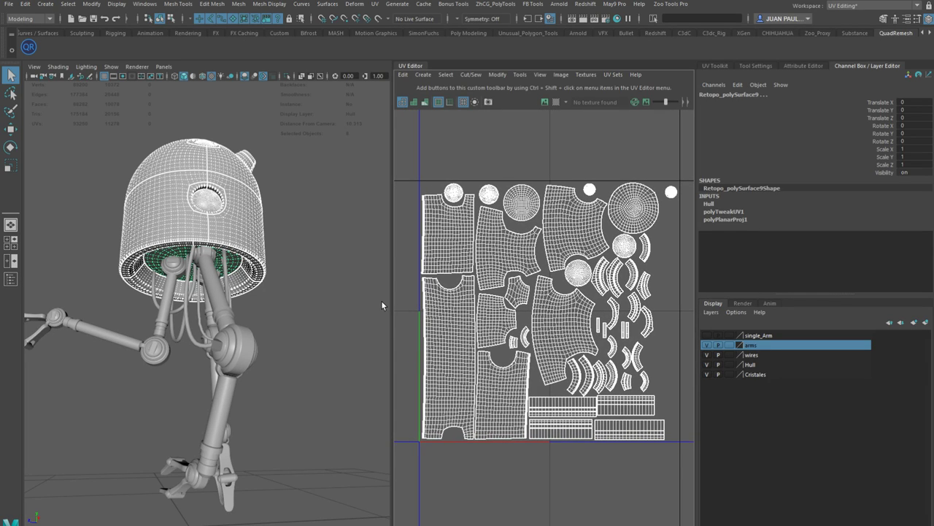
Step: Select all of the droid's arms and hanging wires, extending the selection to their parent groups, to show their UVs
{"action": "left_click_drag", "start_coordinate": [295, 271], "coordinate": [291, 284], "text": "alt"}
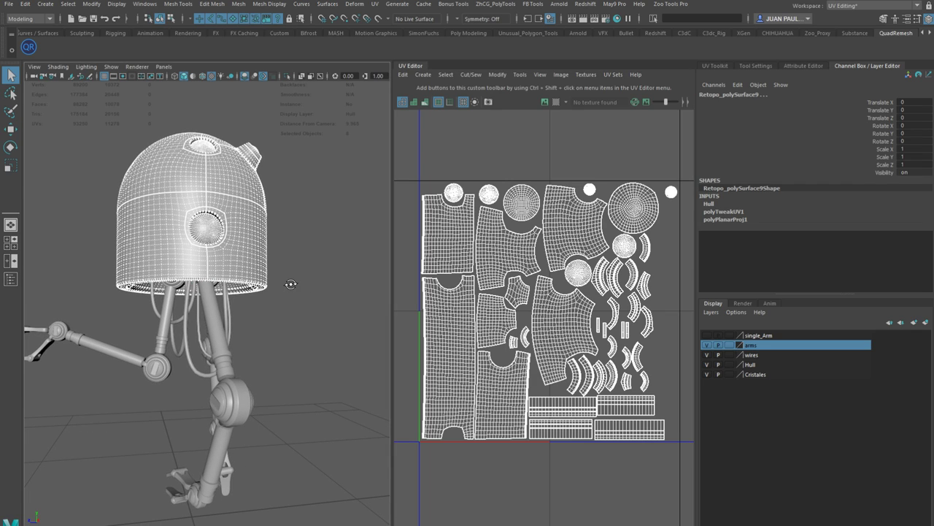
{"action": "right_click_drag", "start_coordinate": [297, 289], "coordinate": [271, 297], "text": "alt"}
{"action": "middle_click_drag", "start_coordinate": [271, 296], "coordinate": [290, 287], "text": "alt"}
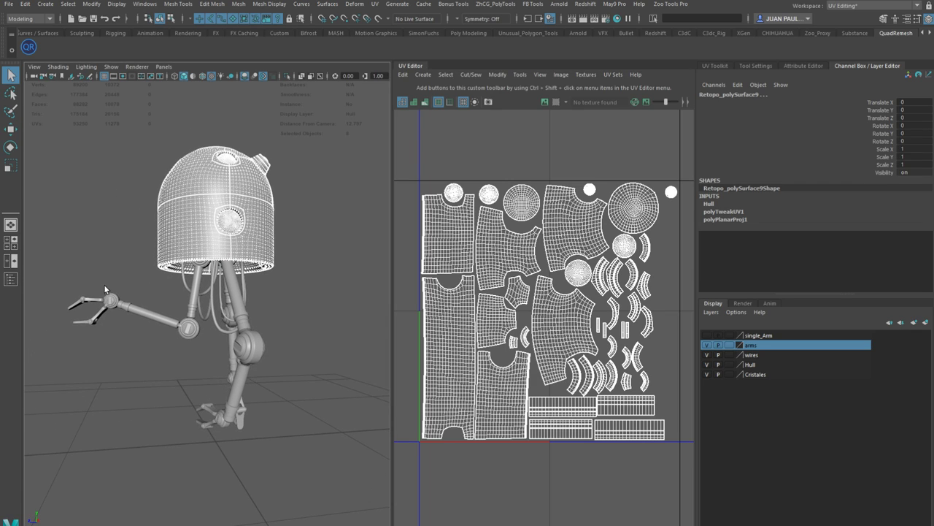
{"action": "left_click_drag", "start_coordinate": [69, 281], "coordinate": [309, 454]}
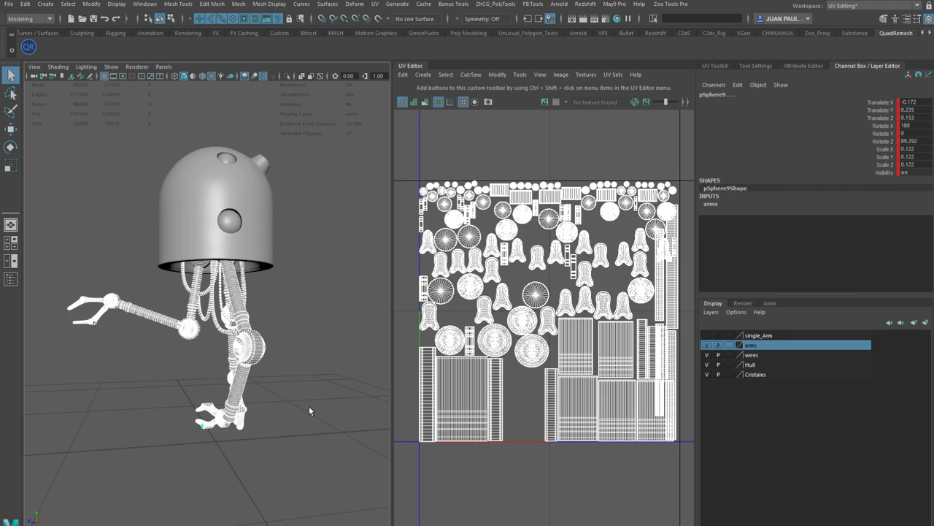
{"action": "left_click_drag", "start_coordinate": [294, 328], "coordinate": [326, 327], "text": "alt"}
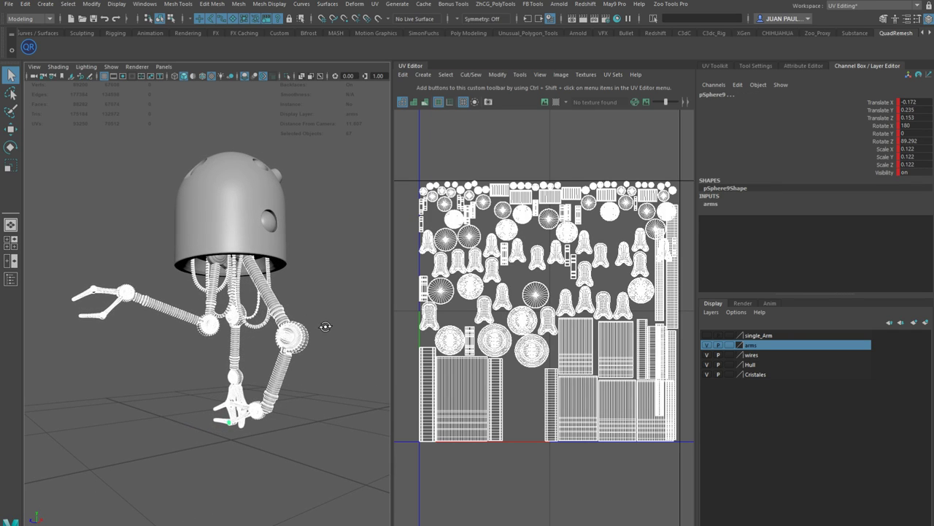
{"action": "left_click_drag", "start_coordinate": [165, 292], "coordinate": [191, 270], "text": "alt"}
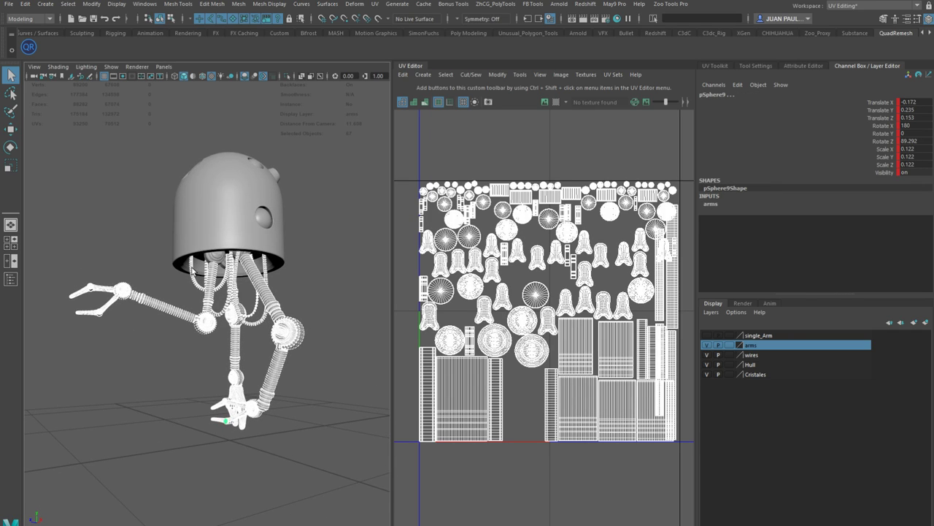
{"action": "key", "text": "Up"}
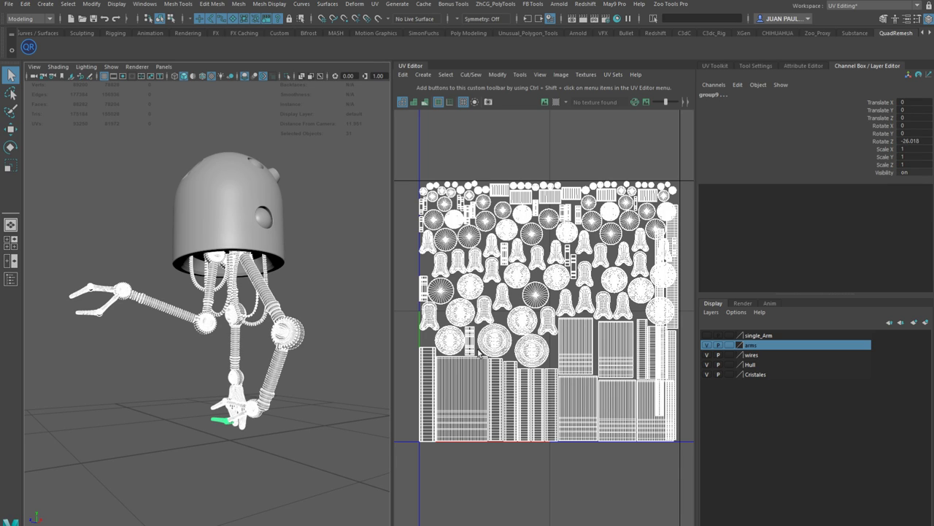
Step: Examine the arms' and wires' UV layout up close, covering the joint discs, claw shells, cylinder strips and wire strips
{"action": "scroll", "coordinate": [490, 327], "scroll_direction": "up", "scroll_amount": 3}
{"action": "scroll", "coordinate": [486, 317], "scroll_direction": "up", "scroll_amount": 5}
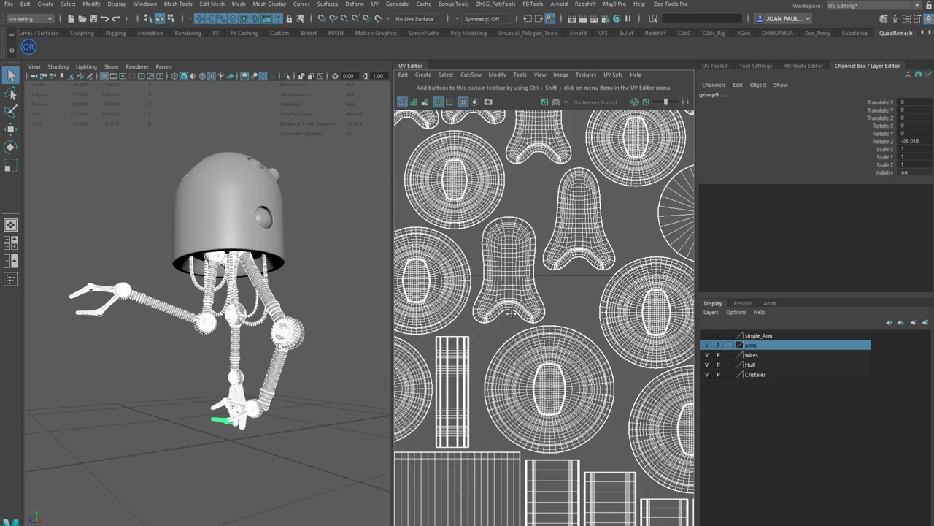
{"action": "middle_click_drag", "start_coordinate": [442, 226], "coordinate": [550, 302], "text": "alt"}
{"action": "middle_click_drag", "start_coordinate": [503, 216], "coordinate": [531, 340], "text": "alt"}
{"action": "middle_click_drag", "start_coordinate": [538, 283], "coordinate": [541, 329], "text": "alt"}
{"action": "middle_click_drag", "start_coordinate": [542, 257], "coordinate": [536, 286], "text": "alt"}
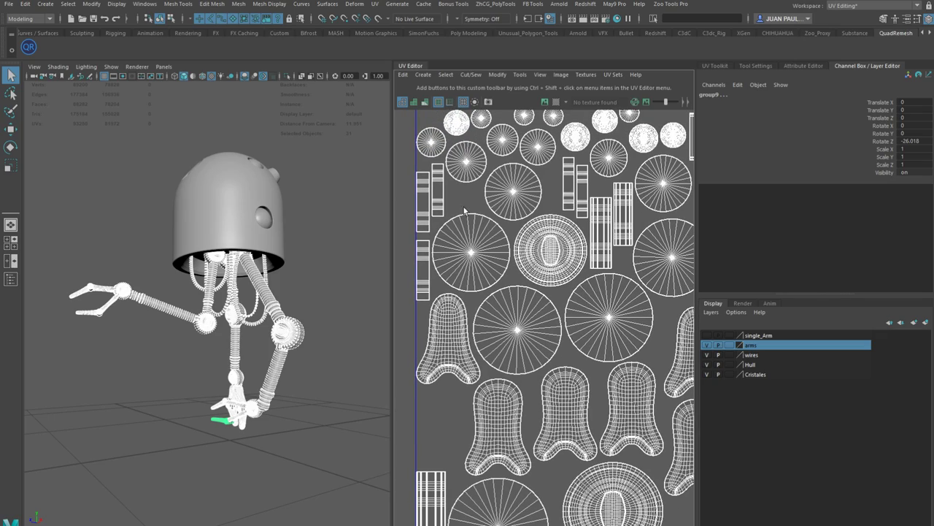
{"action": "middle_click_drag", "start_coordinate": [505, 255], "coordinate": [509, 275], "text": "alt"}
{"action": "scroll", "coordinate": [572, 276], "scroll_direction": "down", "scroll_amount": 3}
{"action": "mouse_move", "coordinate": [591, 298]}
{"action": "middle_mouse_down", "text": "alt"}
{"action": "mouse_move", "coordinate": [523, 252]}
{"action": "mouse_move", "coordinate": [521, 238]}
{"action": "middle_mouse_up", "text": "alt"}
{"action": "middle_click_drag", "start_coordinate": [591, 286], "coordinate": [513, 276], "text": "alt"}
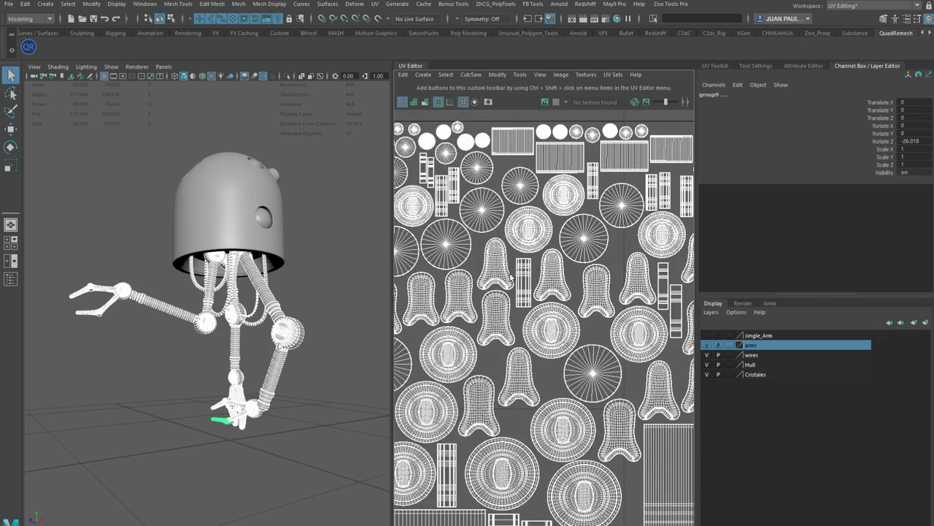
{"action": "right_click_drag", "start_coordinate": [587, 291], "coordinate": [517, 262], "text": "alt"}
{"action": "middle_click_drag", "start_coordinate": [615, 290], "coordinate": [565, 270], "text": "alt"}
{"action": "middle_click_drag", "start_coordinate": [601, 317], "coordinate": [546, 301], "text": "alt"}
{"action": "scroll", "coordinate": [548, 303], "scroll_direction": "down", "scroll_amount": 3}
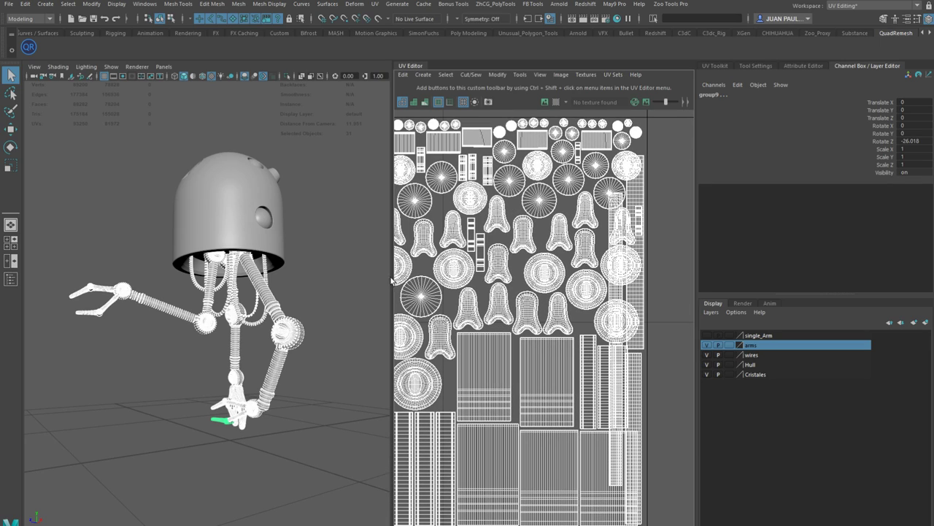
Step: Clear the selection in Maya, switch to Quixel Mixer and open the Droid_Legs_005 mix without saving the creature mix's changes
{"action": "left_click", "coordinate": [325, 253]}
{"action": "mouse_move", "coordinate": [314, 277]}
{"action": "left_mouse_down", "text": "alt"}
{"action": "mouse_move", "coordinate": [309, 265]}
{"action": "mouse_move", "coordinate": [294, 296]}
{"action": "mouse_move", "coordinate": [311, 327]}
{"action": "mouse_move", "coordinate": [281, 293]}
{"action": "mouse_move", "coordinate": [286, 282]}
{"action": "mouse_move", "coordinate": [306, 285]}
{"action": "left_mouse_up", "text": "alt"}
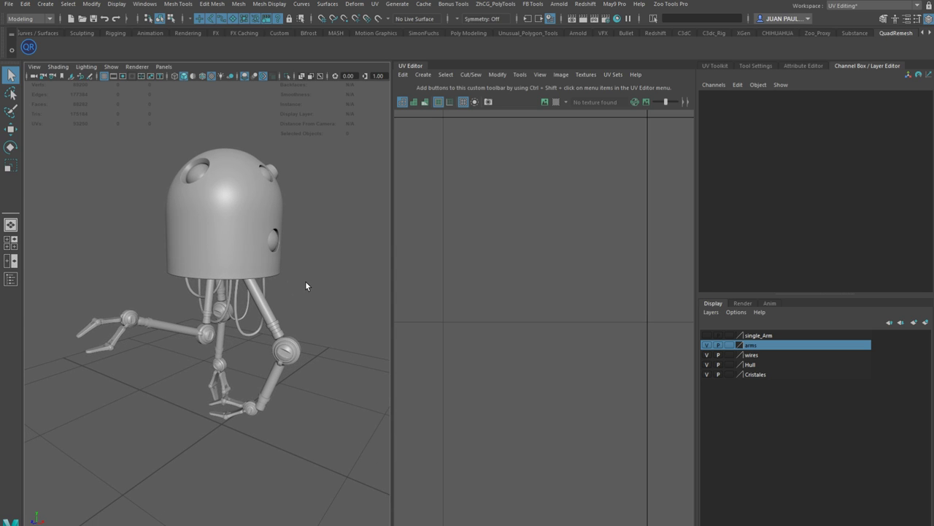
{"action": "left_click", "coordinate": [504, 524]}
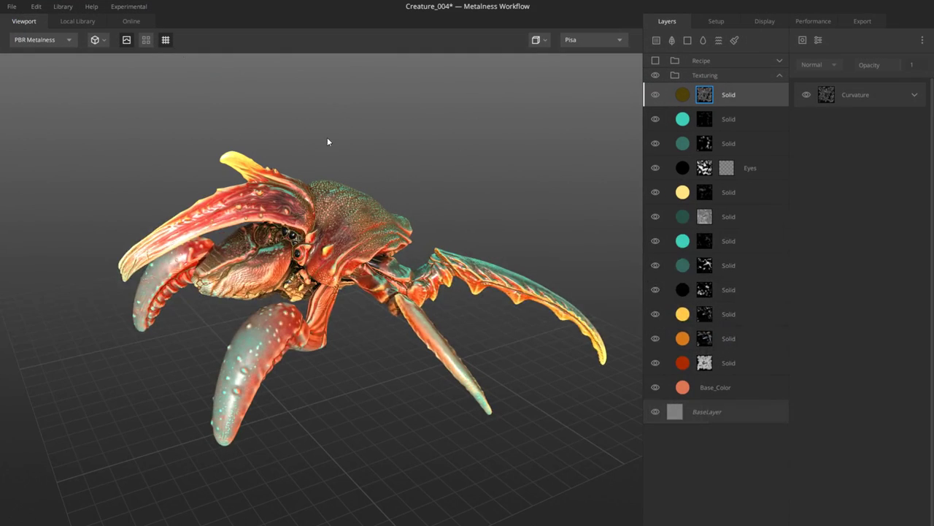
{"action": "left_click", "coordinate": [13, 9]}
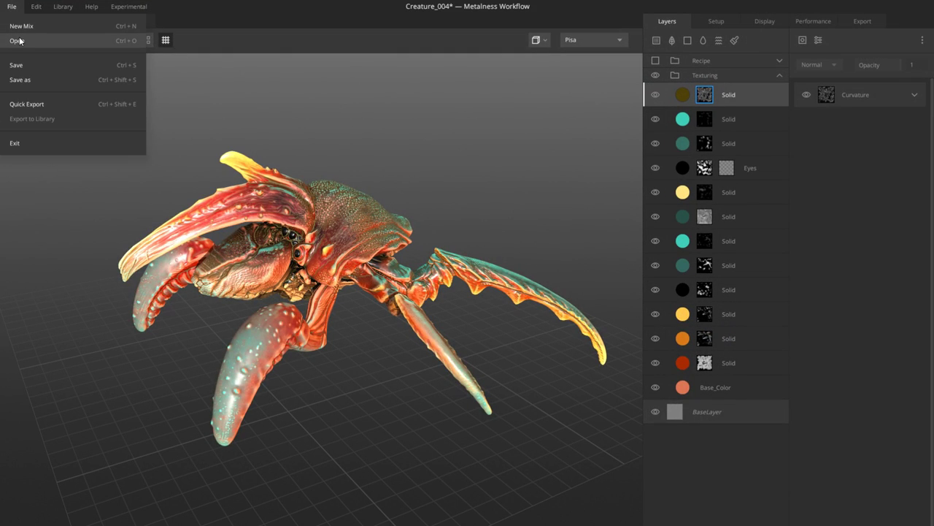
{"action": "left_click", "coordinate": [19, 42]}
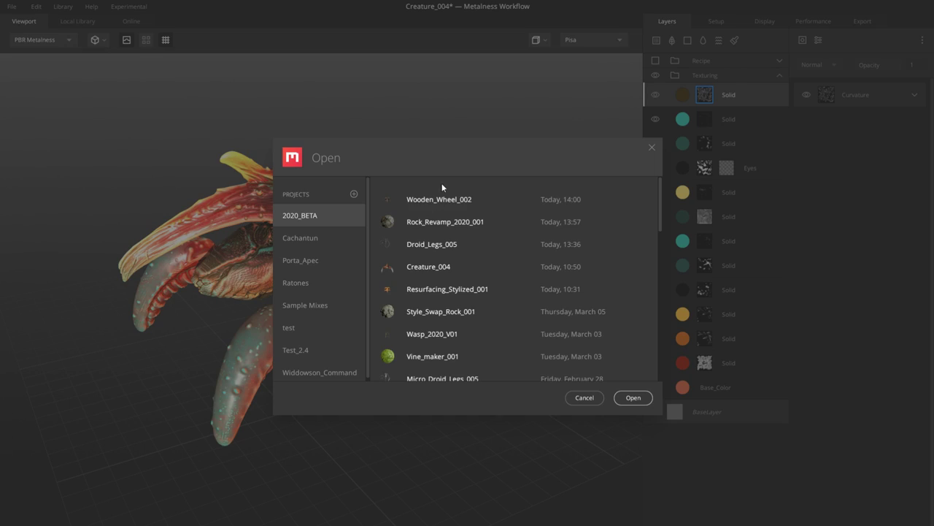
{"action": "left_click", "coordinate": [435, 245]}
{"action": "left_click", "coordinate": [632, 397]}
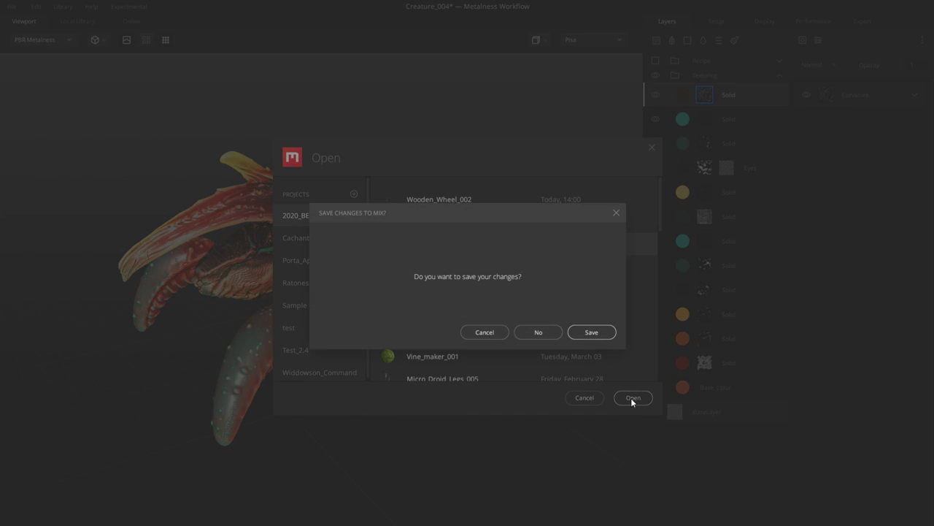
{"action": "left_click", "coordinate": [539, 334]}
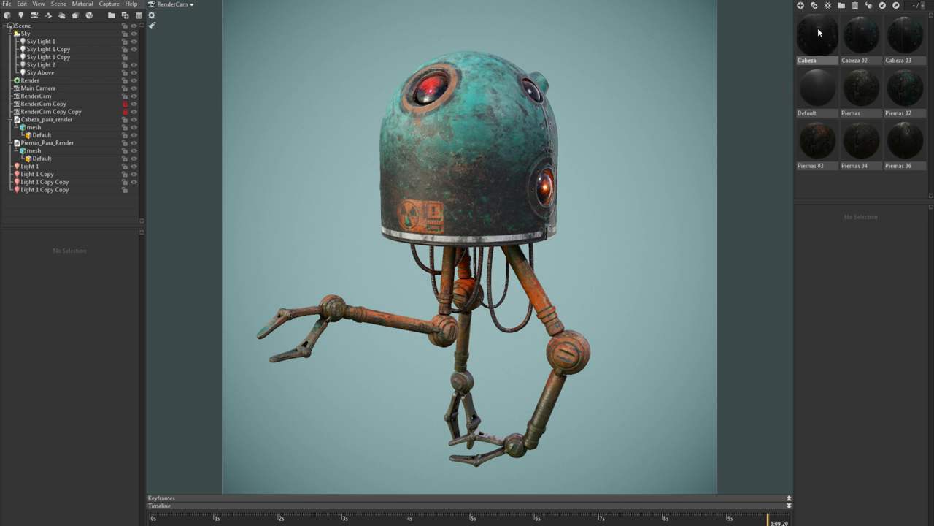
Step: Switch to Marmoset Toolbag and apply the Cabeza material to the droid's head, replacing it with Cabeza 02
{"action": "left_click_drag", "start_coordinate": [818, 28], "coordinate": [498, 114]}
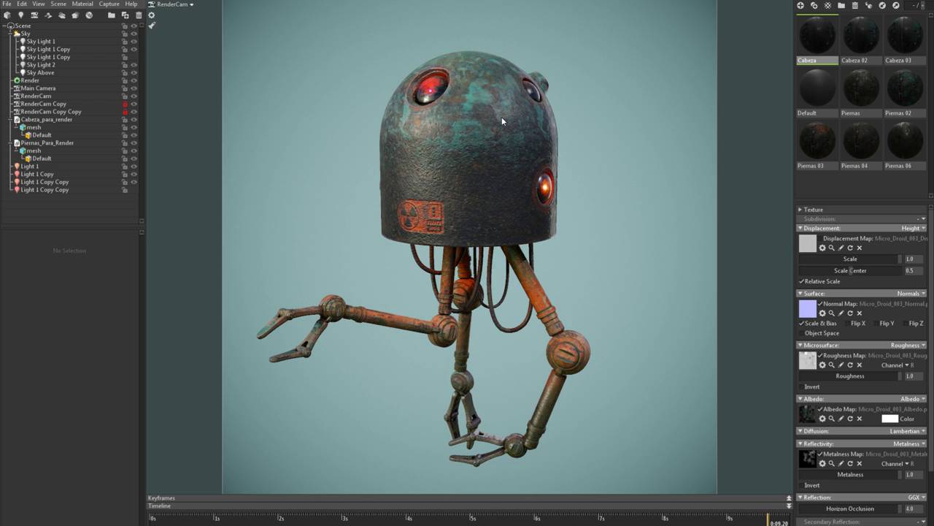
{"action": "left_click_drag", "start_coordinate": [863, 34], "coordinate": [487, 150]}
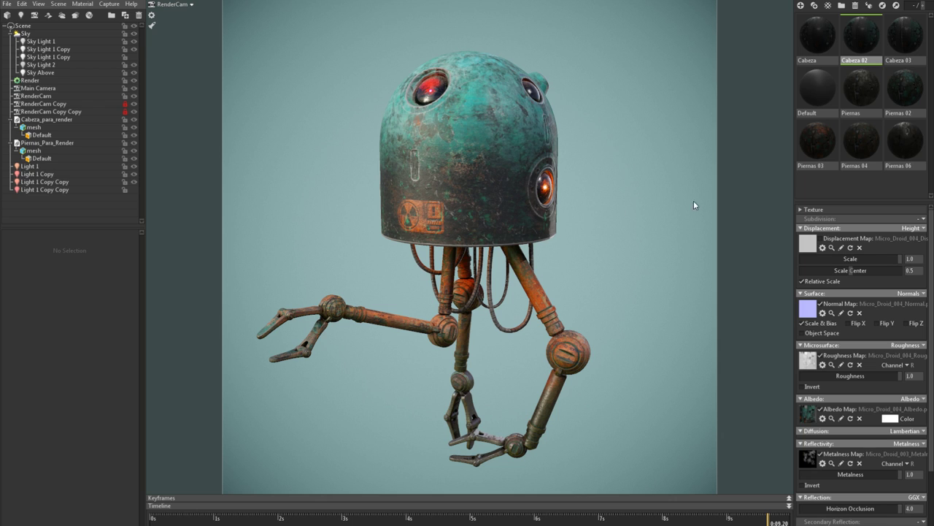
Step: Examine the Cabeza 02 texture on the droid's head up close around the lenses, the panel slots and the orange decal
{"action": "left_click_drag", "start_coordinate": [694, 196], "coordinate": [533, 195]}
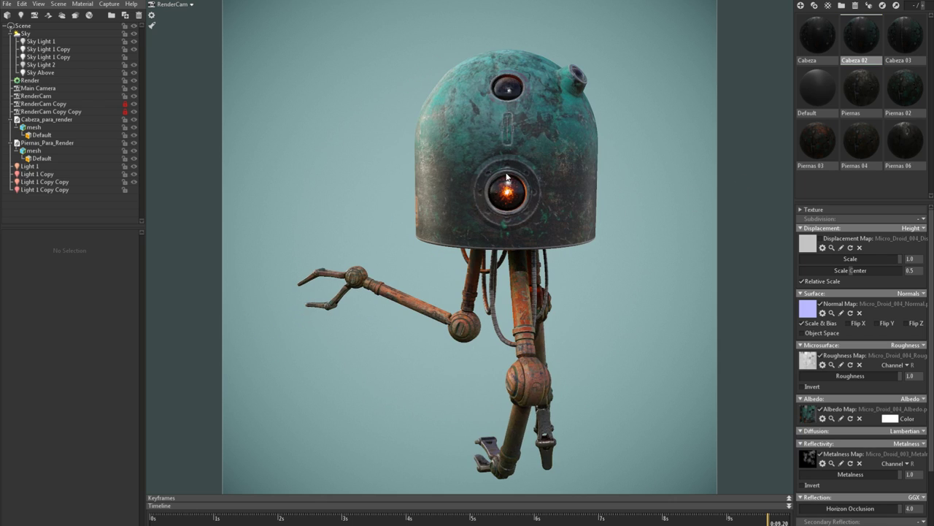
{"action": "scroll", "coordinate": [471, 235], "scroll_direction": "up", "scroll_amount": 5}
{"action": "left_click_drag", "start_coordinate": [465, 236], "coordinate": [499, 140]}
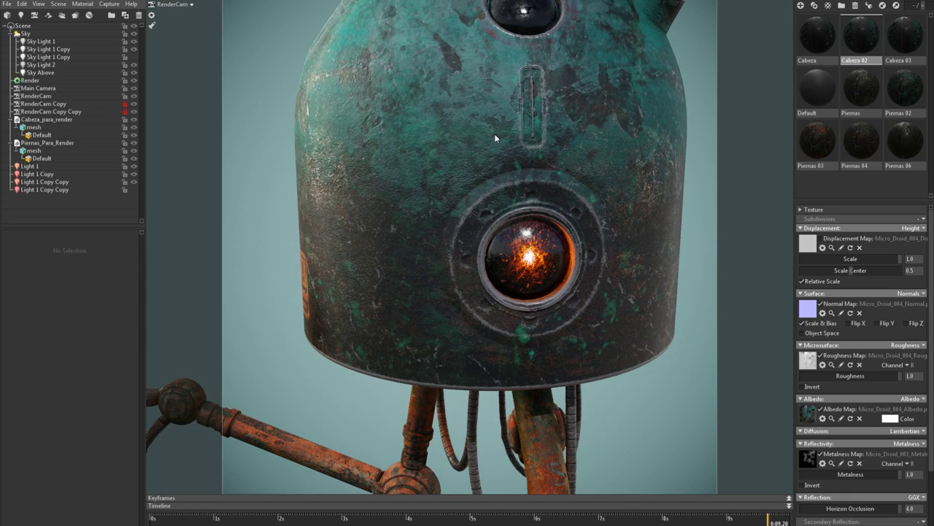
{"action": "scroll", "coordinate": [499, 142], "scroll_direction": "up", "scroll_amount": 2}
{"action": "left_click_drag", "start_coordinate": [442, 144], "coordinate": [520, 141]}
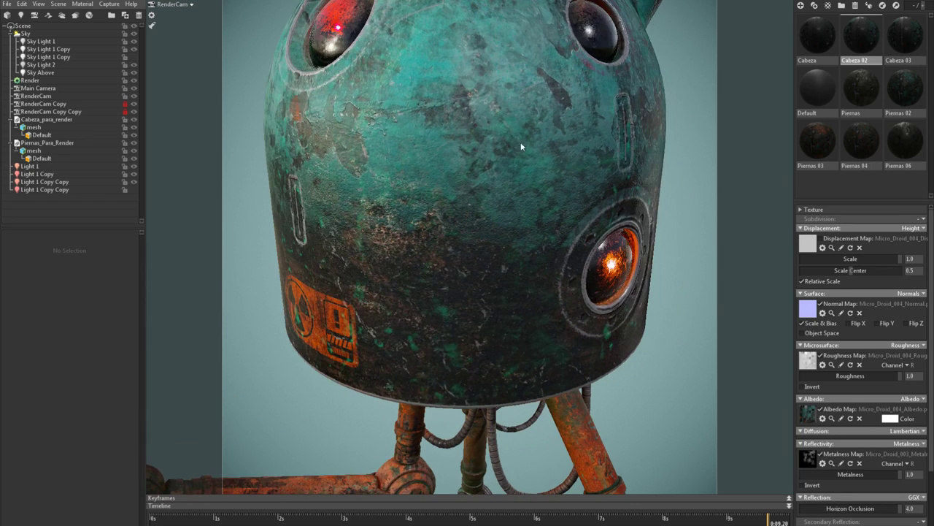
{"action": "scroll", "coordinate": [414, 111], "scroll_direction": "down", "scroll_amount": 4}
{"action": "left_click_drag", "start_coordinate": [463, 182], "coordinate": [493, 171]}
{"action": "middle_click_drag", "start_coordinate": [492, 171], "coordinate": [488, 151]}
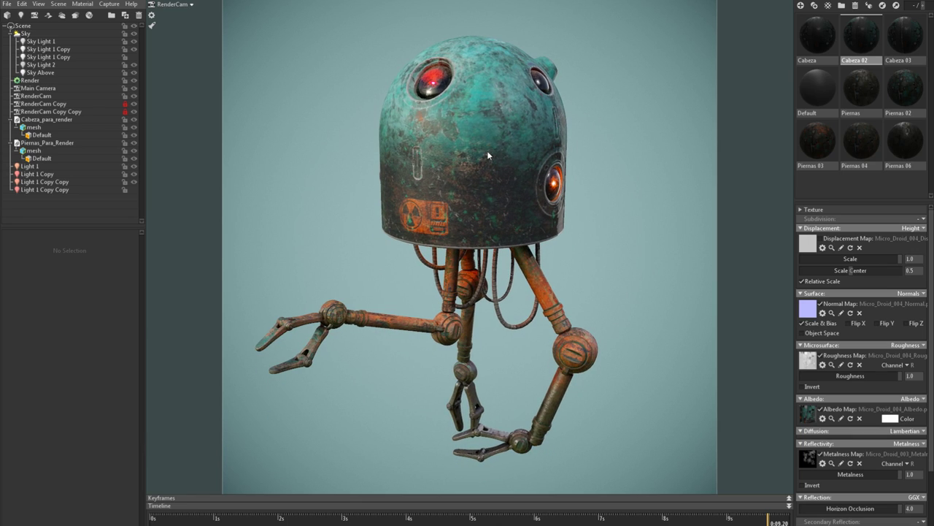
{"action": "mouse_move", "coordinate": [487, 153]}
{"action": "left_mouse_down"}
{"action": "mouse_move", "coordinate": [484, 163]}
{"action": "mouse_move", "coordinate": [493, 162]}
{"action": "left_mouse_up"}
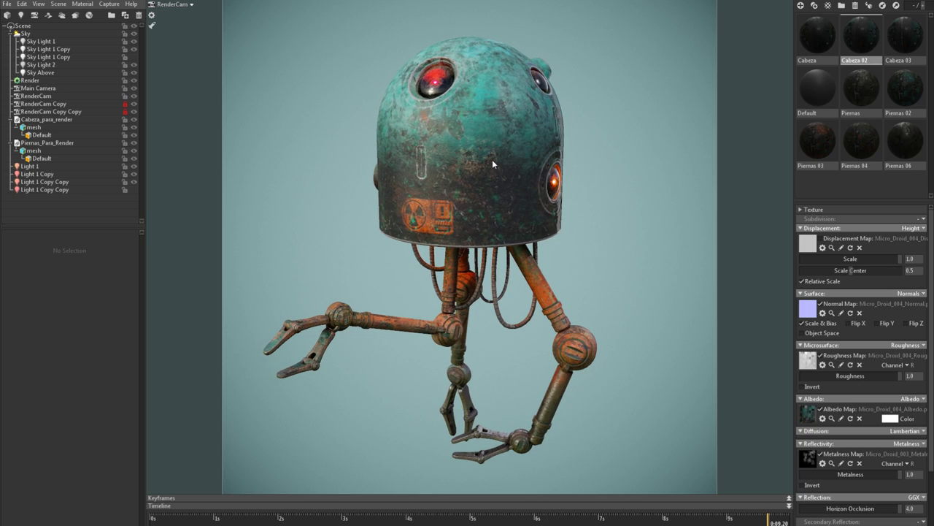
Step: Apply the Cabeza 03 material to the droid's head
{"action": "left_click", "coordinate": [902, 41]}
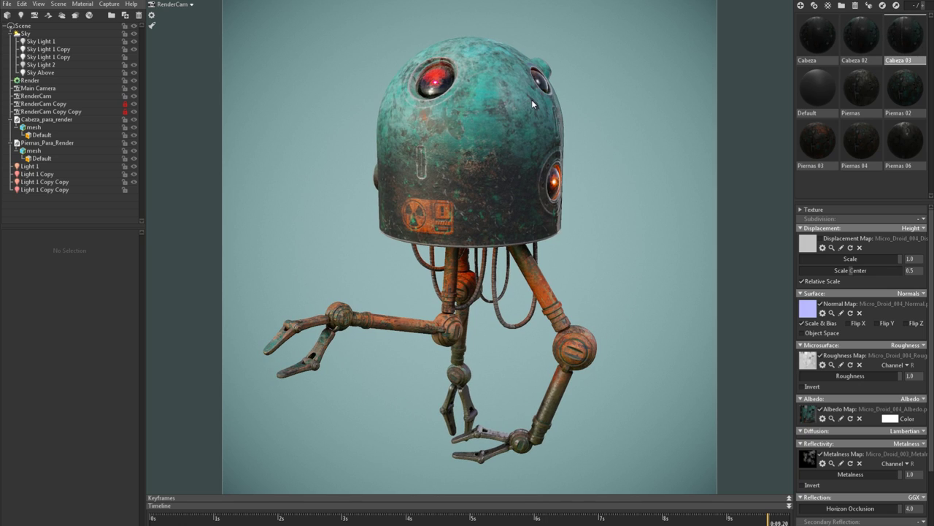
{"action": "left_click_drag", "start_coordinate": [900, 47], "coordinate": [497, 126]}
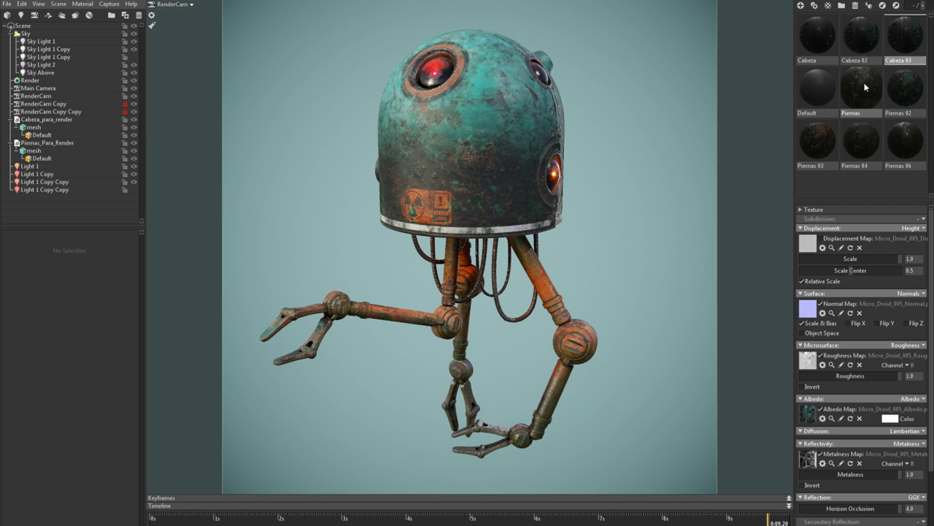
Step: Apply the Piernas material to the droid's arms
{"action": "left_click", "coordinate": [865, 88]}
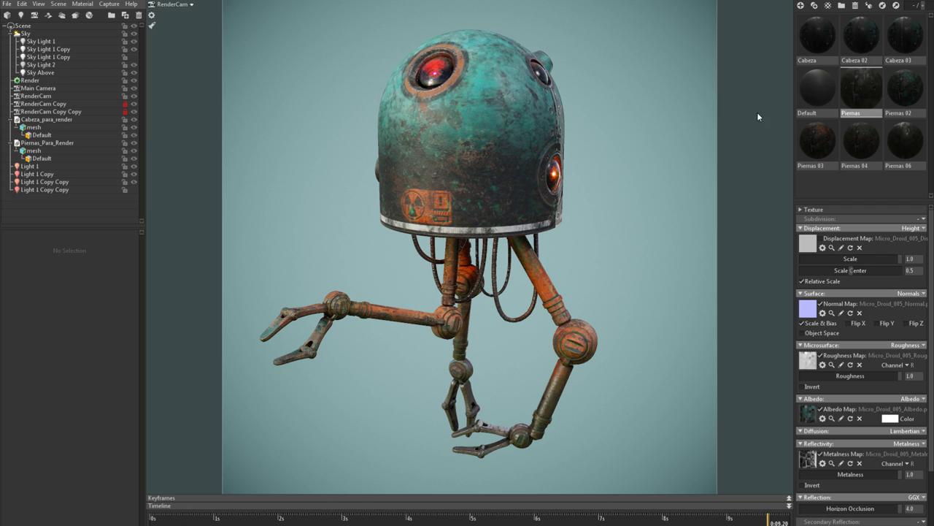
{"action": "left_click_drag", "start_coordinate": [531, 250], "coordinate": [535, 261]}
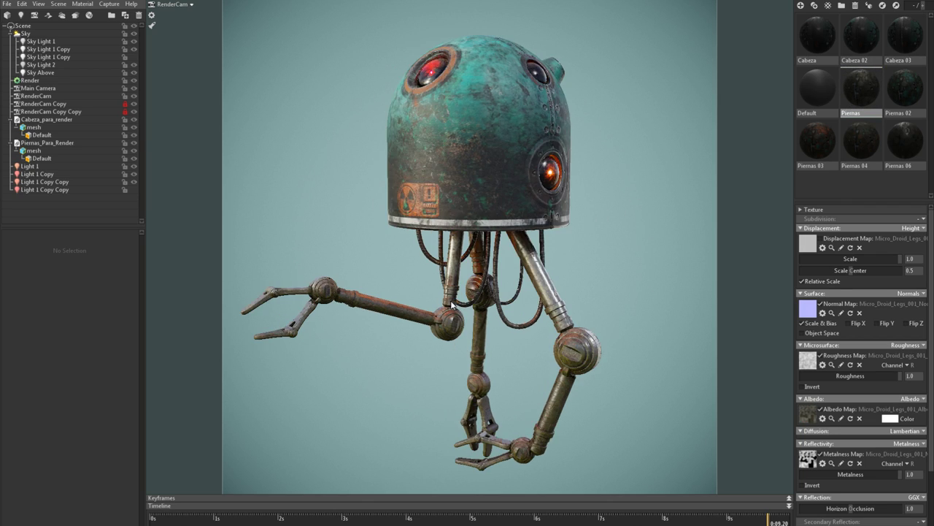
{"action": "left_click_drag", "start_coordinate": [452, 305], "coordinate": [511, 289]}
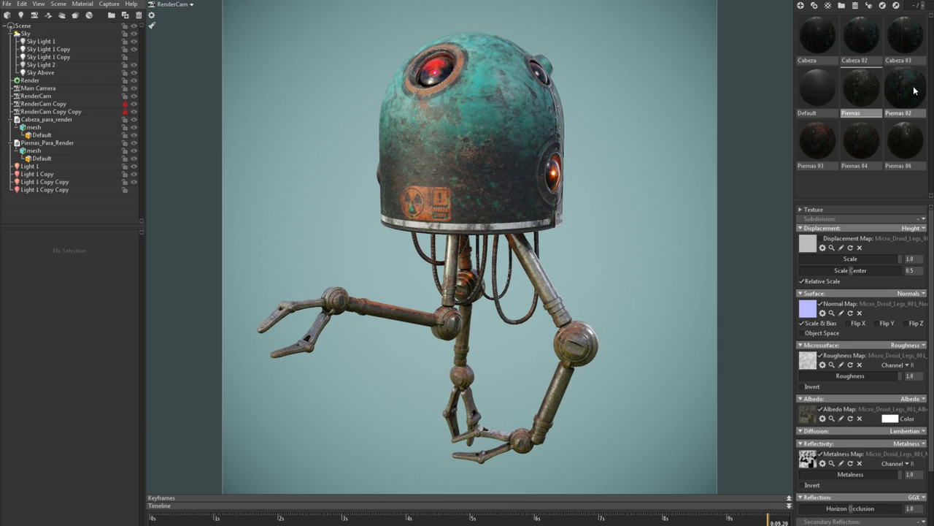
Step: Apply the Piernas 02 material to the droid's arms and inspect the teal paint variation
{"action": "left_click_drag", "start_coordinate": [905, 91], "coordinate": [545, 299]}
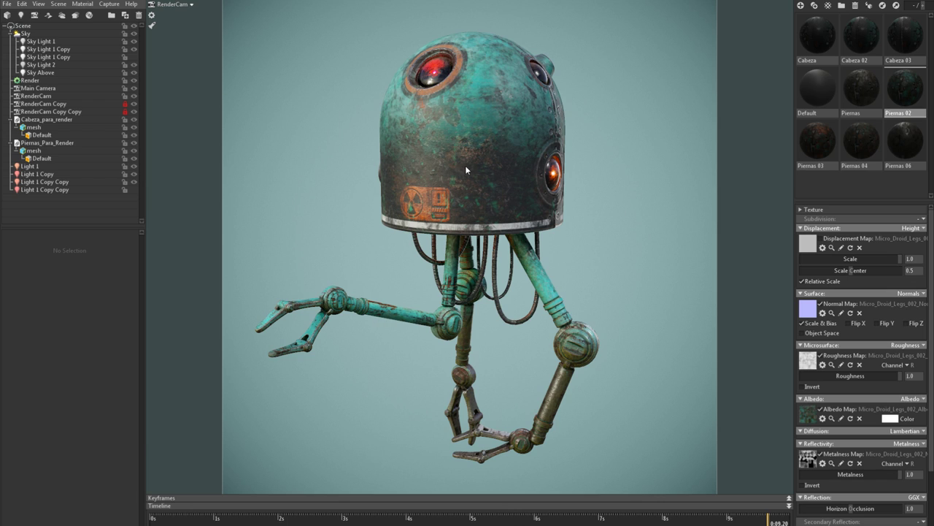
{"action": "left_click_drag", "start_coordinate": [540, 252], "coordinate": [527, 246]}
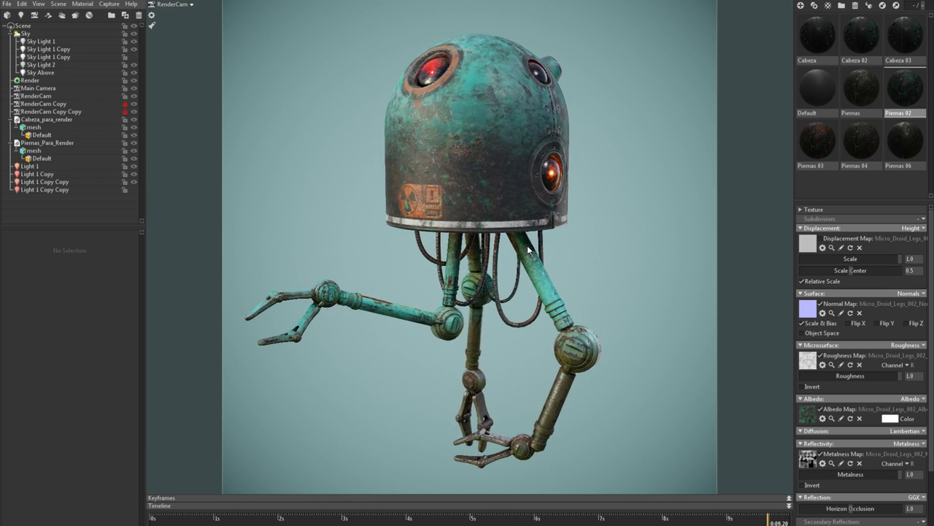
{"action": "left_click_drag", "start_coordinate": [453, 275], "coordinate": [466, 282]}
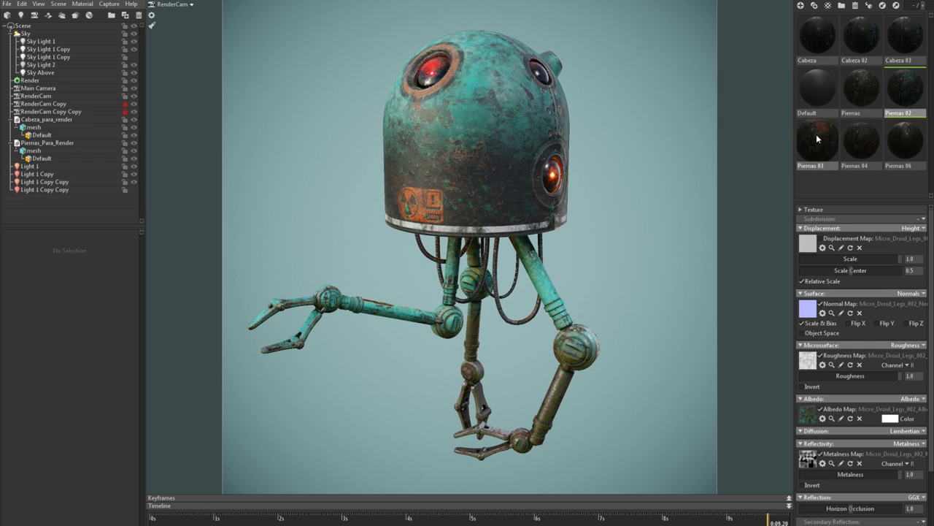
Step: Apply the Piernas 03 material to the droid's arms and inspect the orange paint variation
{"action": "left_click_drag", "start_coordinate": [818, 134], "coordinate": [543, 273]}
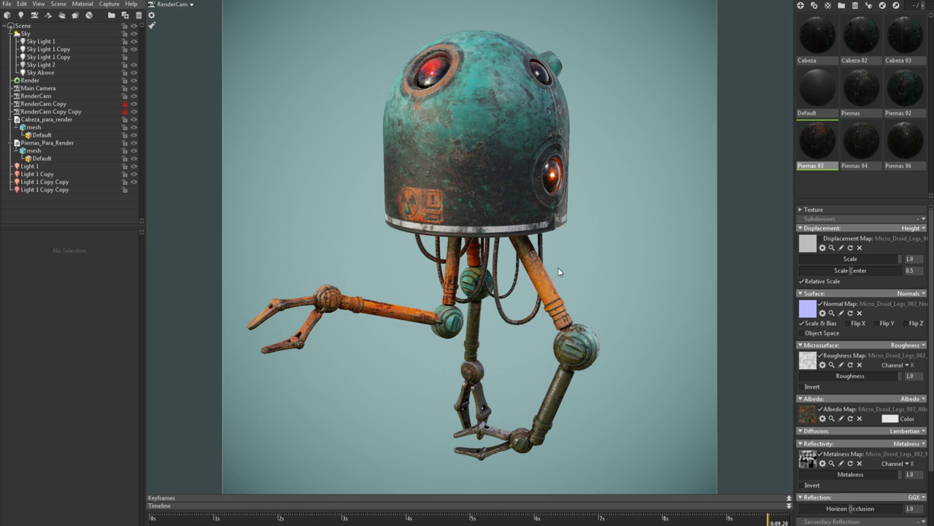
{"action": "scroll", "coordinate": [580, 270], "scroll_direction": "down", "scroll_amount": 2}
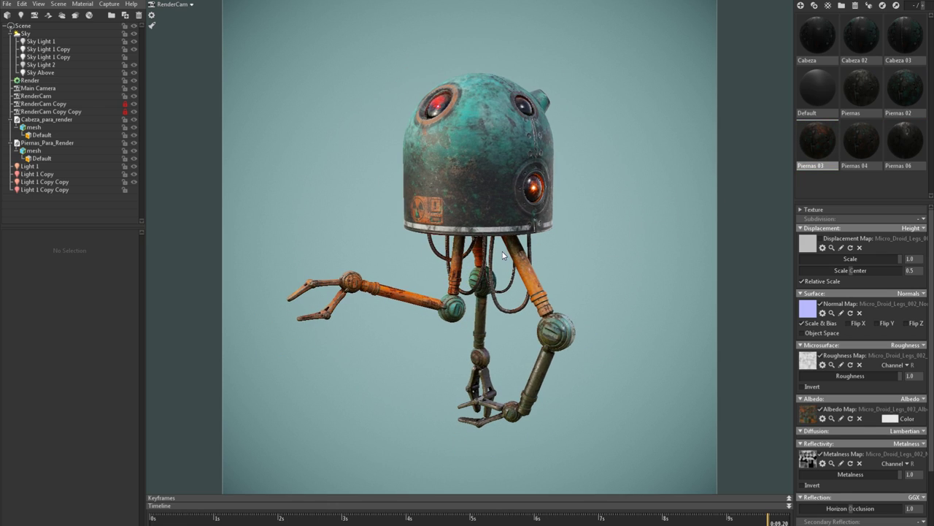
{"action": "left_click_drag", "start_coordinate": [435, 279], "coordinate": [453, 285]}
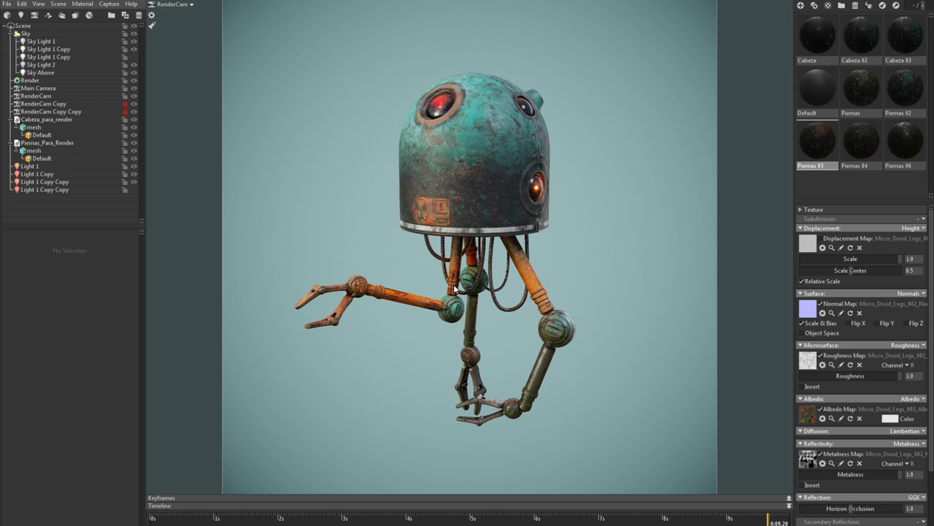
Step: Apply the Piernas 04 material to the droid's arms and view the whole droid from slightly different angles
{"action": "left_click_drag", "start_coordinate": [861, 135], "coordinate": [530, 269]}
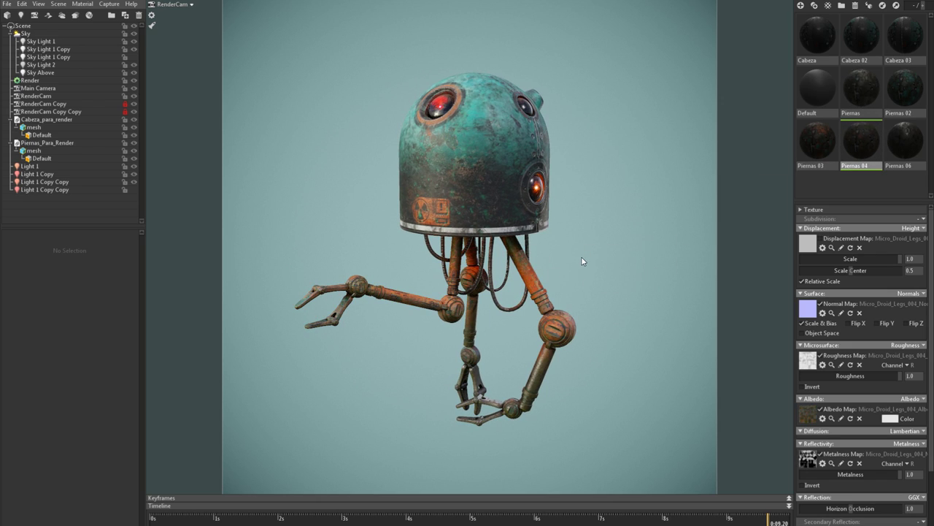
{"action": "scroll", "coordinate": [534, 273], "scroll_direction": "up", "scroll_amount": 3}
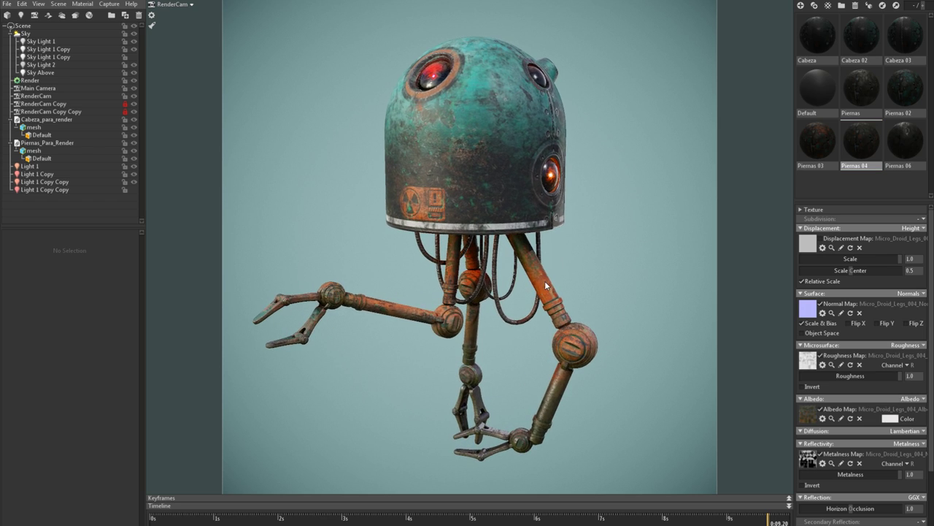
{"action": "left_click_drag", "start_coordinate": [545, 280], "coordinate": [585, 268]}
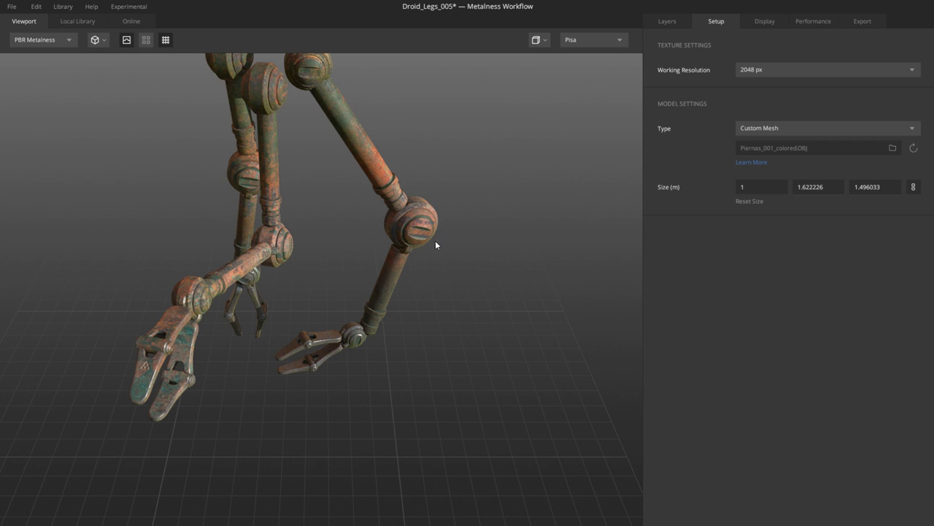
{"action": "left_click_drag", "start_coordinate": [436, 245], "coordinate": [382, 222]}
{"action": "left_click_drag", "start_coordinate": [393, 268], "coordinate": [412, 280]}
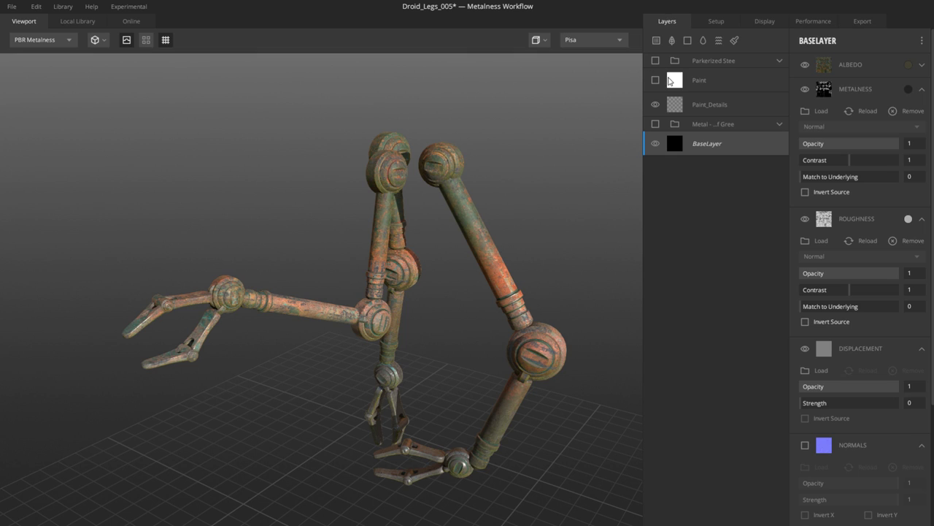
Step: Switch back to Quixel Mixer, hide the Paint_Details layer and select BaseLayer to inspect the arms' underlying texture
{"action": "left_click", "coordinate": [704, 124]}
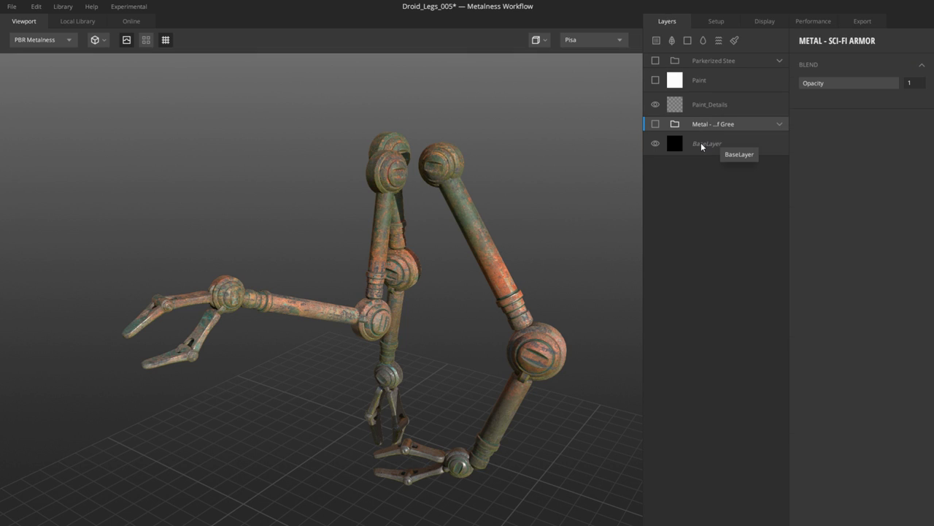
{"action": "left_click", "coordinate": [700, 143]}
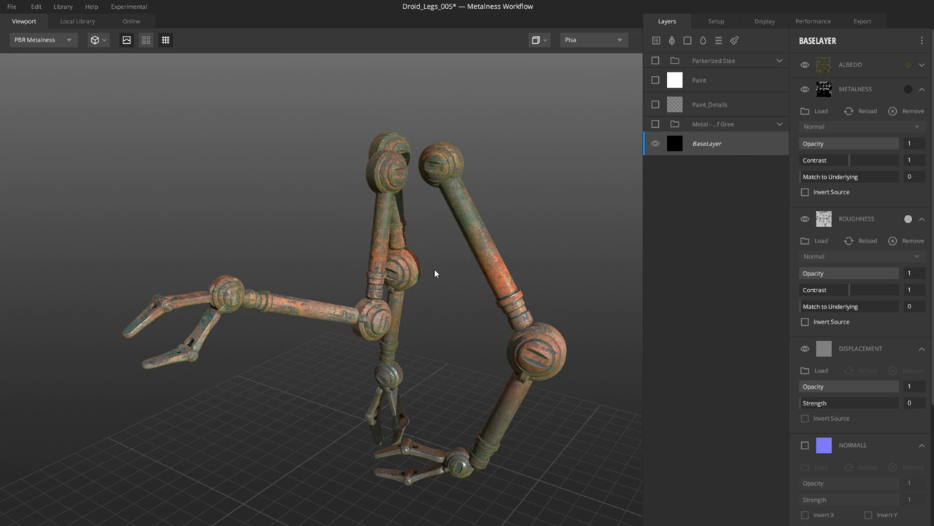
{"action": "left_click_drag", "start_coordinate": [435, 271], "coordinate": [459, 270]}
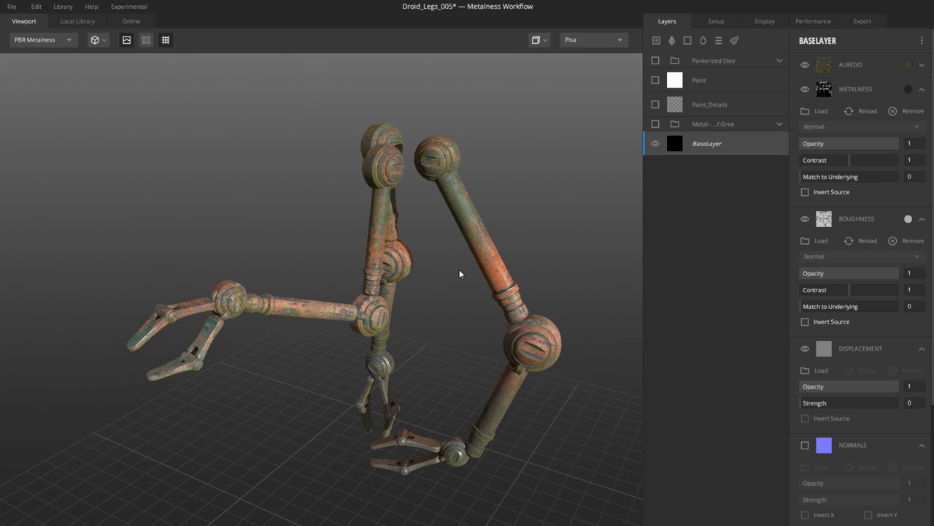
Step: Make the Metal - Sci-Fi Armor (Chief Green) group visible, select BaseLayer and inspect the arms with the metal applied
{"action": "left_click", "coordinate": [708, 123]}
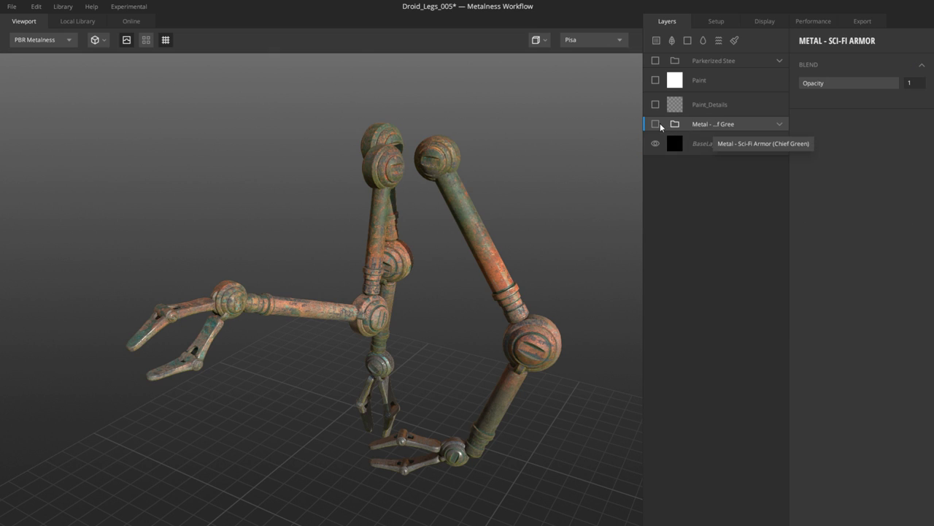
{"action": "left_click", "coordinate": [699, 143]}
{"action": "left_click_drag", "start_coordinate": [481, 290], "coordinate": [462, 283]}
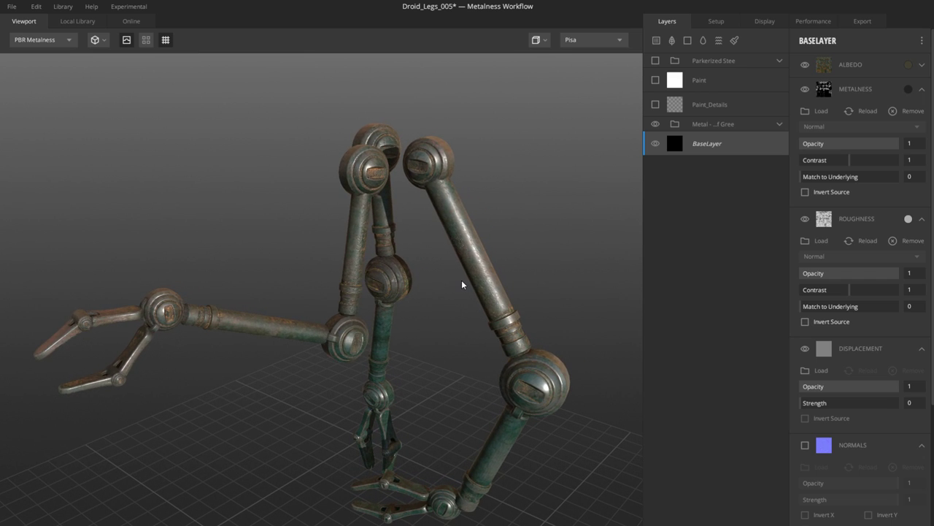
Step: Expand the Metal - Sci-Fi Armor (Chief Green) group to show its layers alongside the arms
{"action": "left_click", "coordinate": [782, 122]}
{"action": "left_click", "coordinate": [778, 124]}
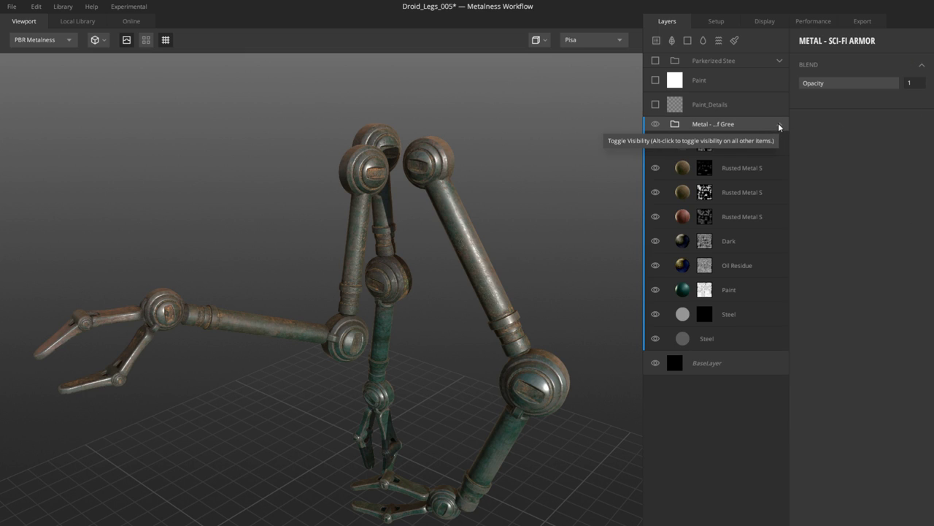
{"action": "left_click_drag", "start_coordinate": [416, 250], "coordinate": [417, 309], "text": "alt"}
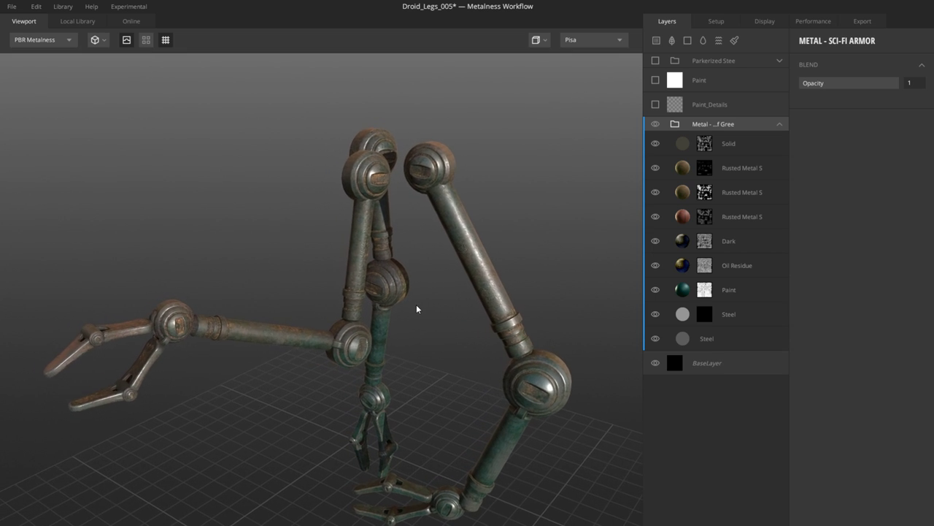
{"action": "middle_click_drag", "start_coordinate": [428, 307], "coordinate": [430, 303], "text": "alt"}
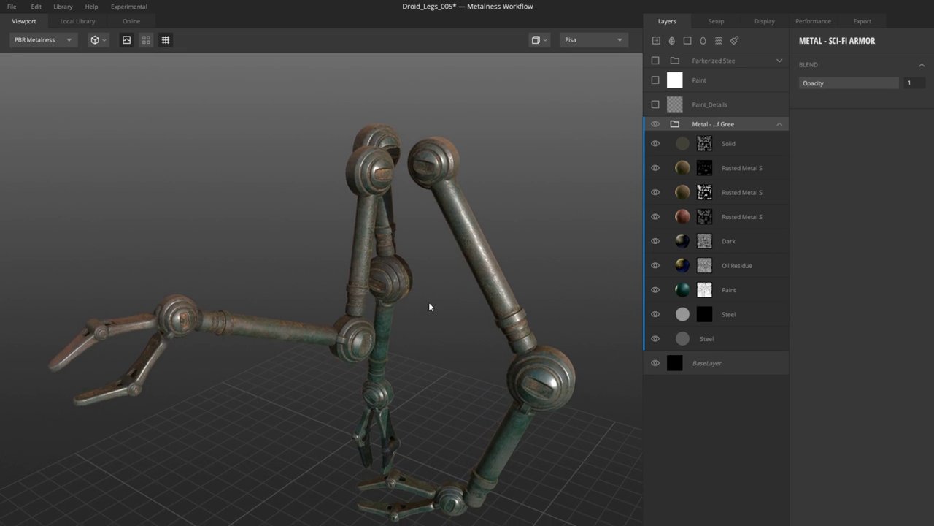
Step: Inspect the Metal - Sci-Fi Armor (Chief Green) surface on the arms from close up and from farther away
{"action": "right_click_drag", "start_coordinate": [430, 303], "coordinate": [454, 338], "text": "alt"}
{"action": "middle_click_drag", "start_coordinate": [460, 280], "coordinate": [438, 305], "text": "alt"}
{"action": "right_click_drag", "start_coordinate": [438, 305], "coordinate": [460, 303], "text": "alt"}
{"action": "middle_click_drag", "start_coordinate": [460, 288], "coordinate": [446, 303], "text": "alt"}
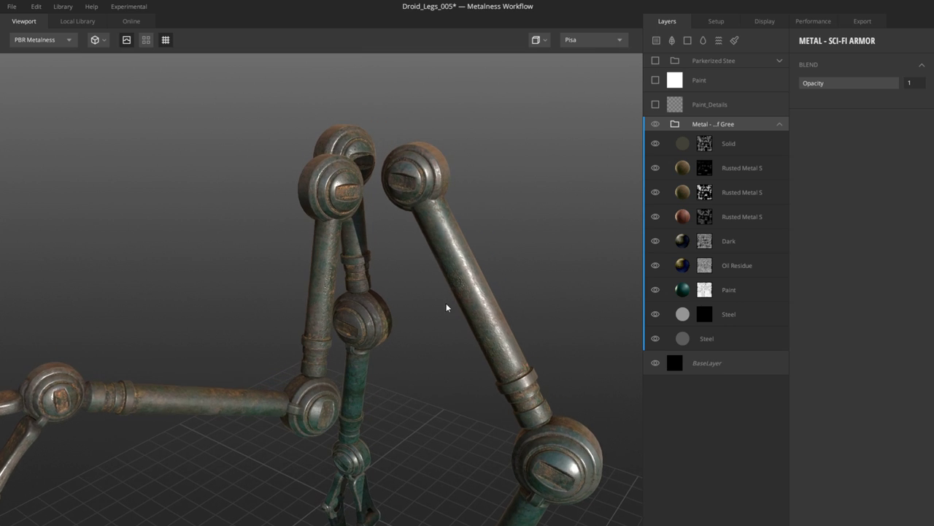
{"action": "right_click_drag", "start_coordinate": [446, 303], "coordinate": [459, 300], "text": "alt"}
{"action": "middle_click_drag", "start_coordinate": [459, 300], "coordinate": [432, 332], "text": "alt"}
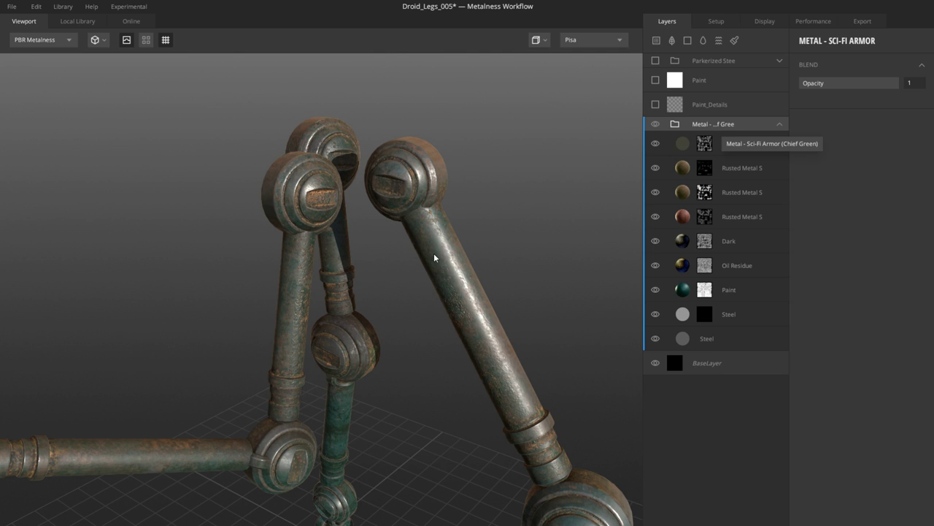
{"action": "left_click_drag", "start_coordinate": [402, 291], "coordinate": [424, 219], "text": "alt"}
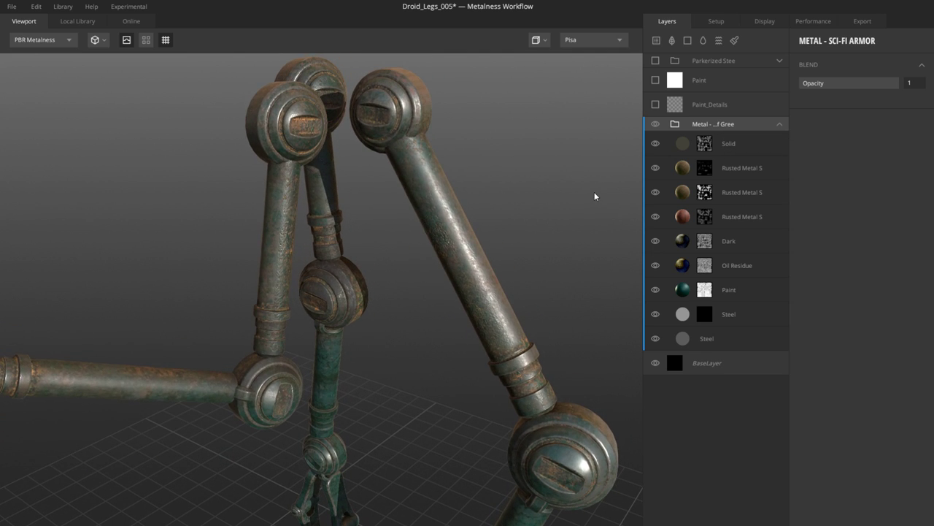
{"action": "left_click_drag", "start_coordinate": [577, 169], "coordinate": [573, 175], "text": "alt"}
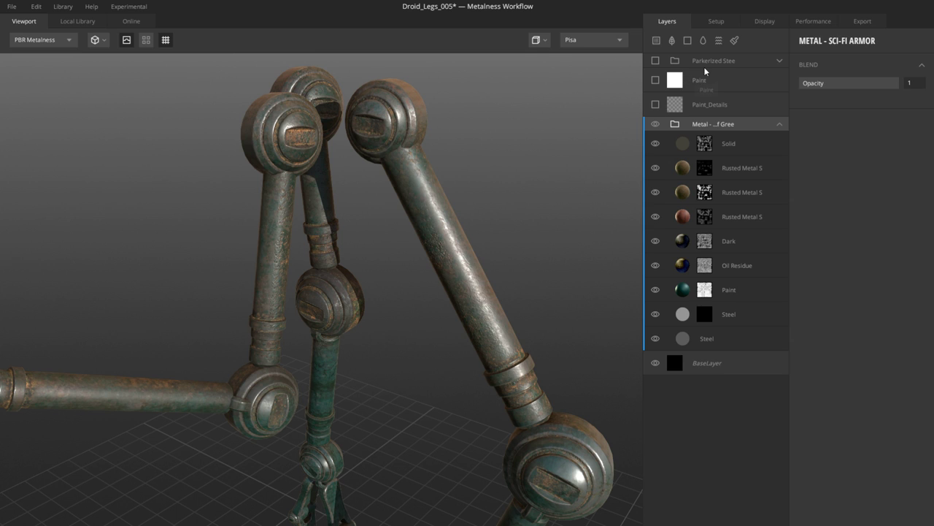
{"action": "left_click_drag", "start_coordinate": [380, 301], "coordinate": [468, 314], "text": "alt"}
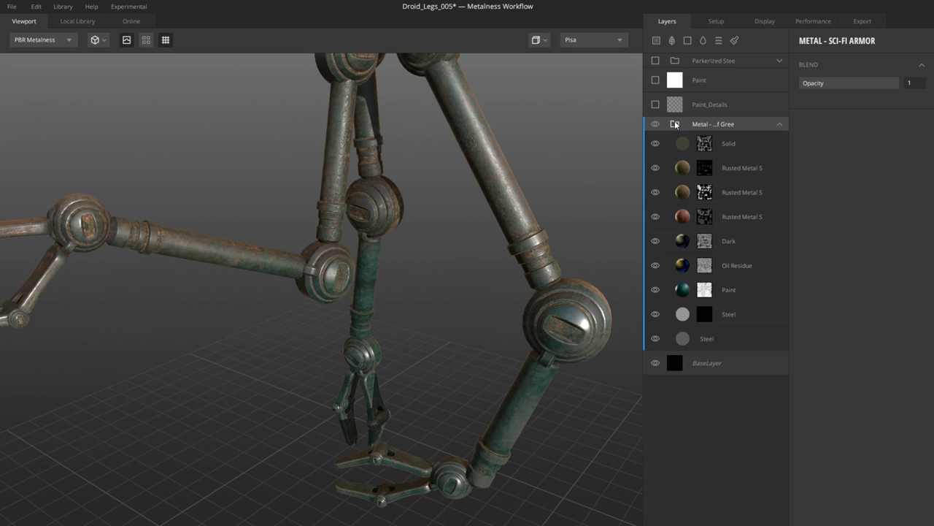
Step: Hide the Solid, Dark, Oil Residue and all three Rusted Metal layers in the Metal - Sci-Fi Armor (Chief Green) group
{"action": "left_click", "coordinate": [655, 144]}
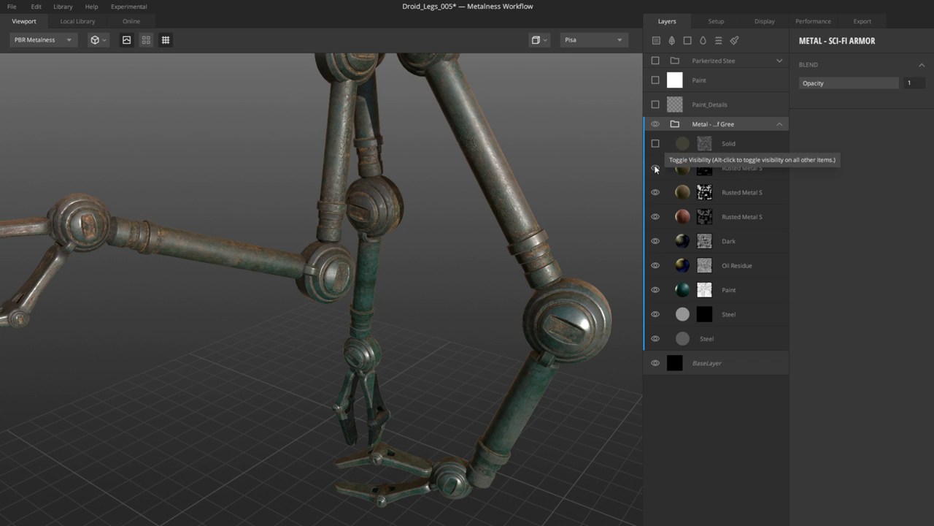
{"action": "left_click", "coordinate": [656, 168]}
{"action": "left_click", "coordinate": [656, 192]}
{"action": "left_click", "coordinate": [656, 216]}
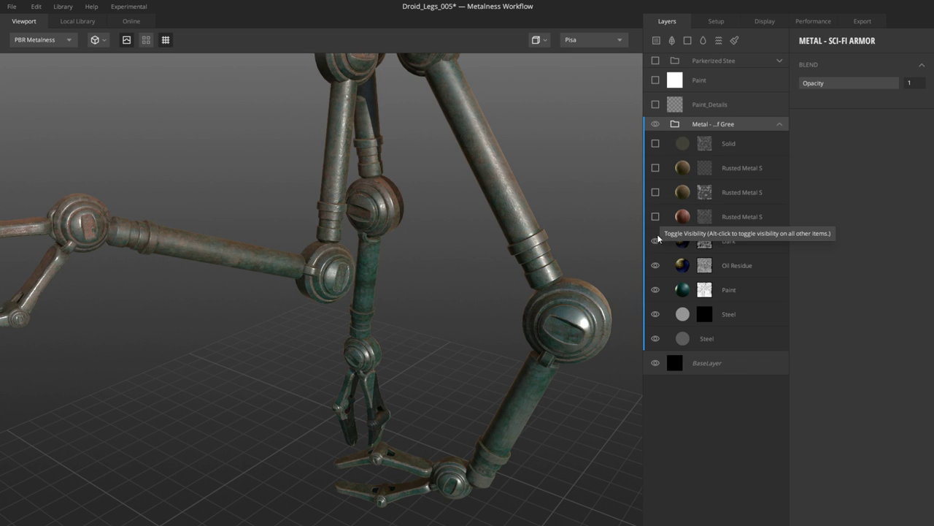
{"action": "left_click", "coordinate": [655, 240]}
{"action": "left_click", "coordinate": [655, 269]}
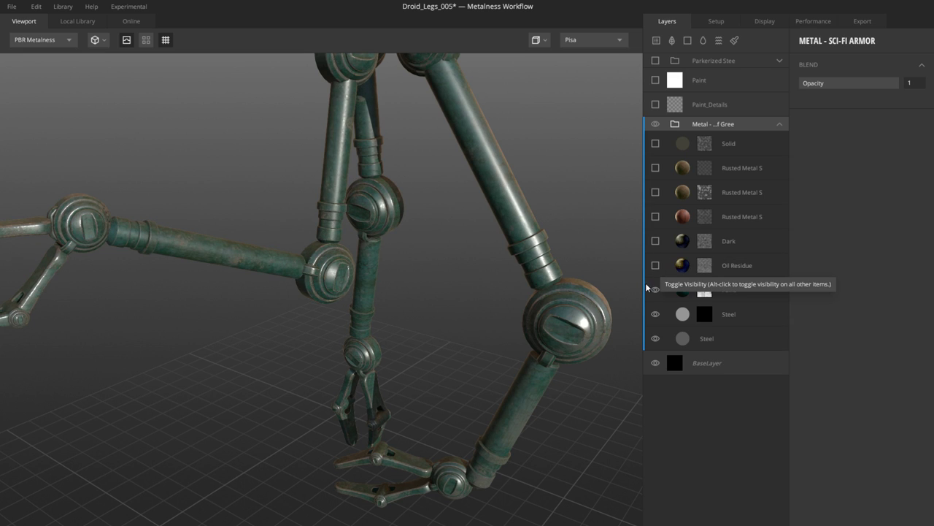
Step: Select the masked Steel layer and switch the green Paint layer off and back on to compare the arms
{"action": "left_click", "coordinate": [655, 291]}
{"action": "left_click", "coordinate": [683, 316]}
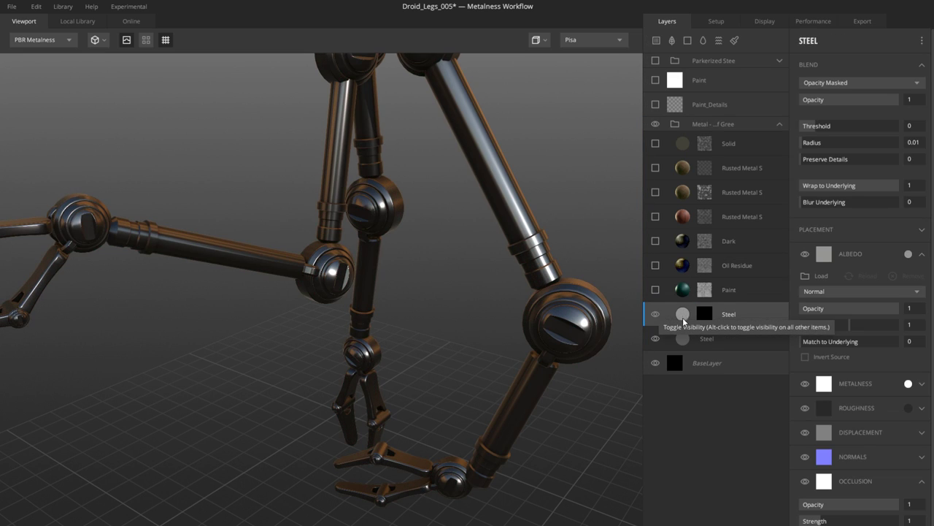
{"action": "left_click", "coordinate": [656, 290]}
{"action": "mouse_move", "coordinate": [525, 274]}
{"action": "left_mouse_down"}
{"action": "mouse_move", "coordinate": [442, 257]}
{"action": "mouse_move", "coordinate": [477, 250]}
{"action": "mouse_move", "coordinate": [397, 209]}
{"action": "left_mouse_up"}
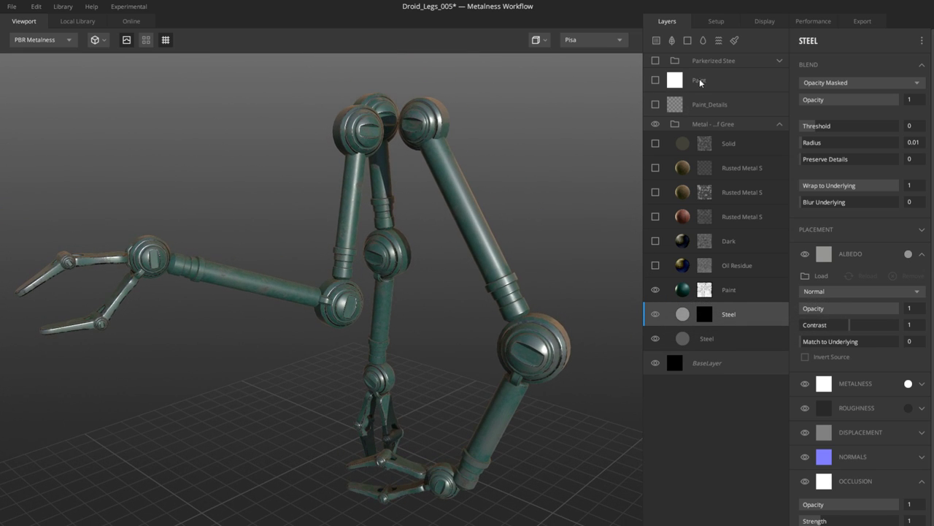
Step: Make the Parkerized Steel group visible and hide the Metal - Sci-Fi Armor (Chief Green) group
{"action": "left_click", "coordinate": [711, 61]}
{"action": "left_click", "coordinate": [655, 61]}
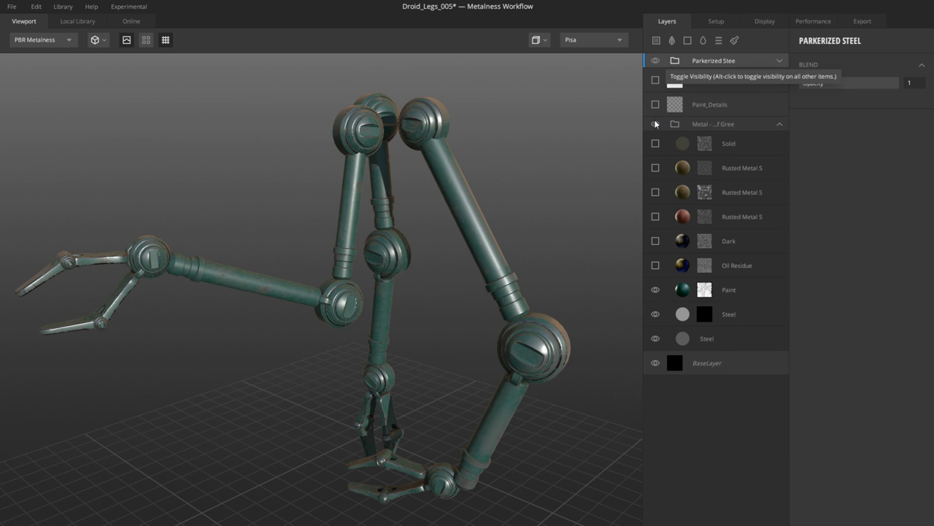
{"action": "left_click", "coordinate": [655, 124]}
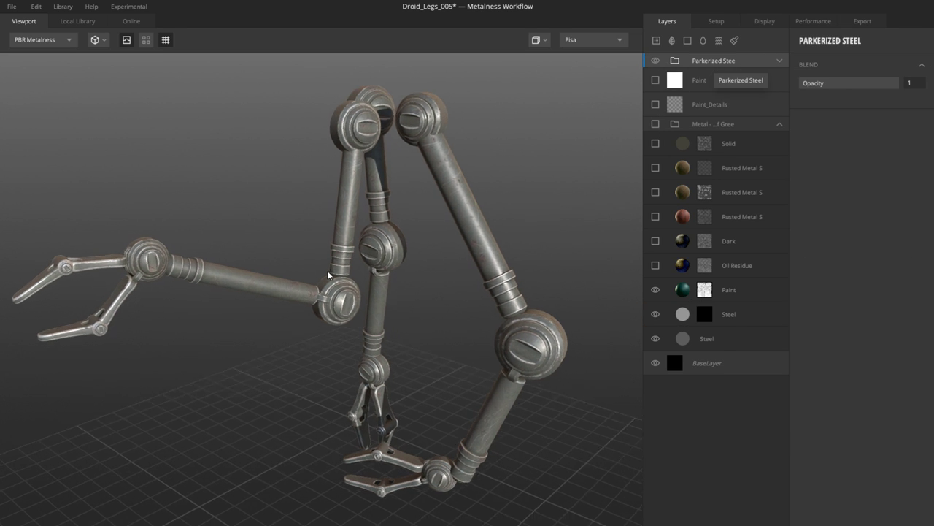
Step: Examine the Parkerized Steel finish on the forearm and joints up close and expand the group to show its layers
{"action": "left_click_drag", "start_coordinate": [327, 271], "coordinate": [328, 280], "text": "alt"}
{"action": "middle_click_drag", "start_coordinate": [279, 237], "coordinate": [370, 248], "text": "alt"}
{"action": "right_click_drag", "start_coordinate": [246, 290], "coordinate": [352, 340], "text": "alt"}
{"action": "left_click_drag", "start_coordinate": [351, 340], "coordinate": [355, 302], "text": "alt"}
{"action": "right_click_drag", "start_coordinate": [355, 302], "coordinate": [395, 337], "text": "alt"}
{"action": "left_click_drag", "start_coordinate": [468, 292], "coordinate": [337, 300], "text": "alt"}
{"action": "left_click_drag", "start_coordinate": [431, 292], "coordinate": [338, 282], "text": "alt"}
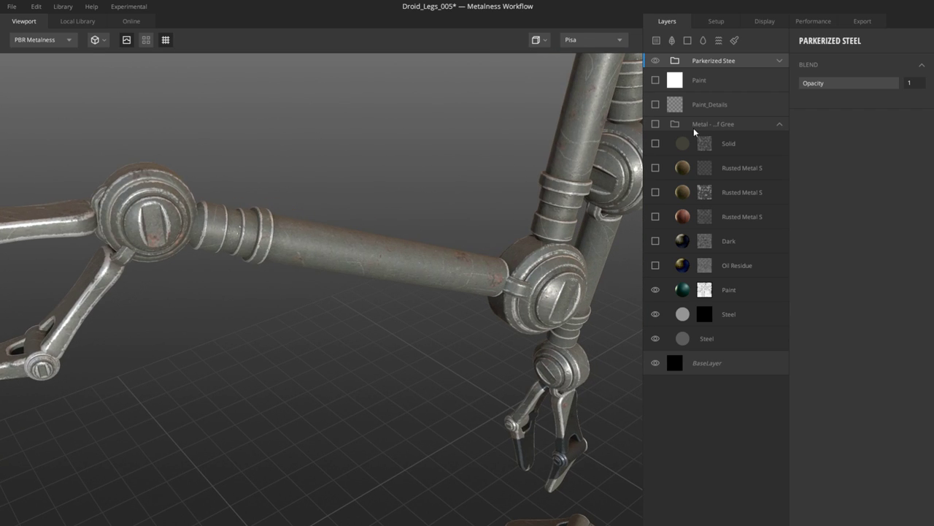
{"action": "left_click", "coordinate": [778, 62]}
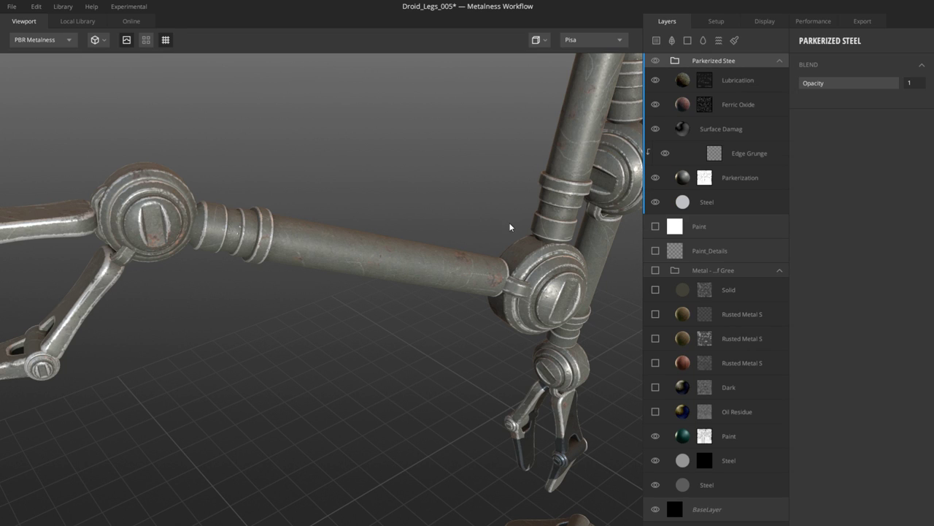
{"action": "left_click_drag", "start_coordinate": [509, 227], "coordinate": [387, 240]}
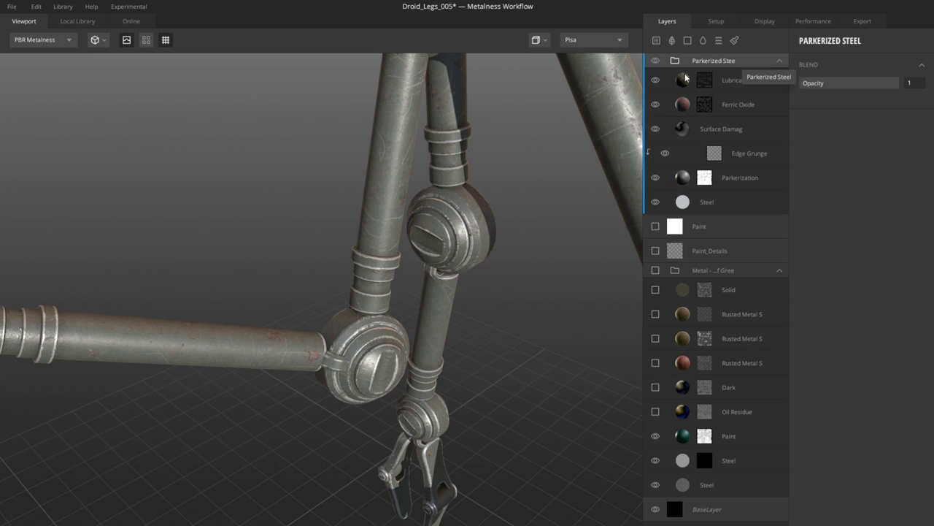
Step: Open the Parkerization layer's mask stack and examine the edge wear on the arms and claws
{"action": "left_click", "coordinate": [700, 179]}
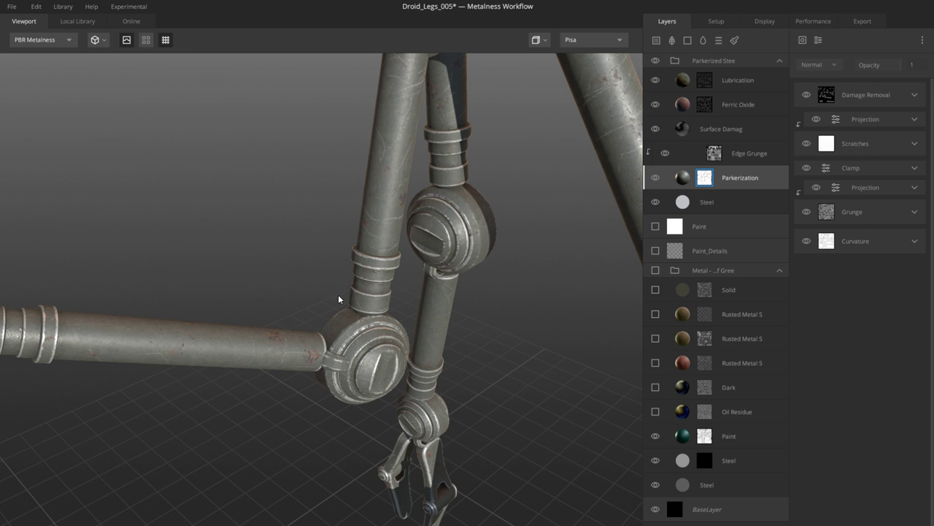
{"action": "left_click_drag", "start_coordinate": [338, 294], "coordinate": [488, 317], "text": "alt"}
{"action": "left_click_drag", "start_coordinate": [418, 256], "coordinate": [356, 318], "text": "alt"}
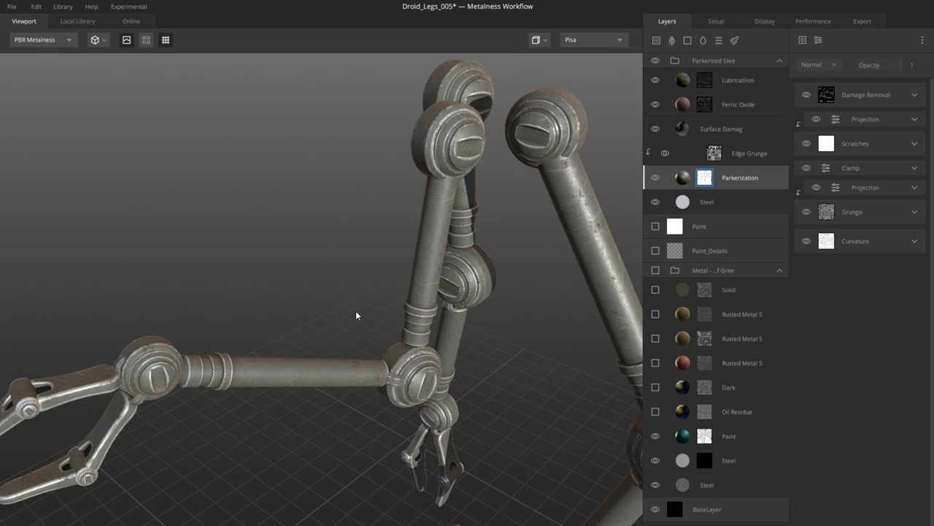
{"action": "left_click_drag", "start_coordinate": [356, 315], "coordinate": [622, 208], "text": "alt"}
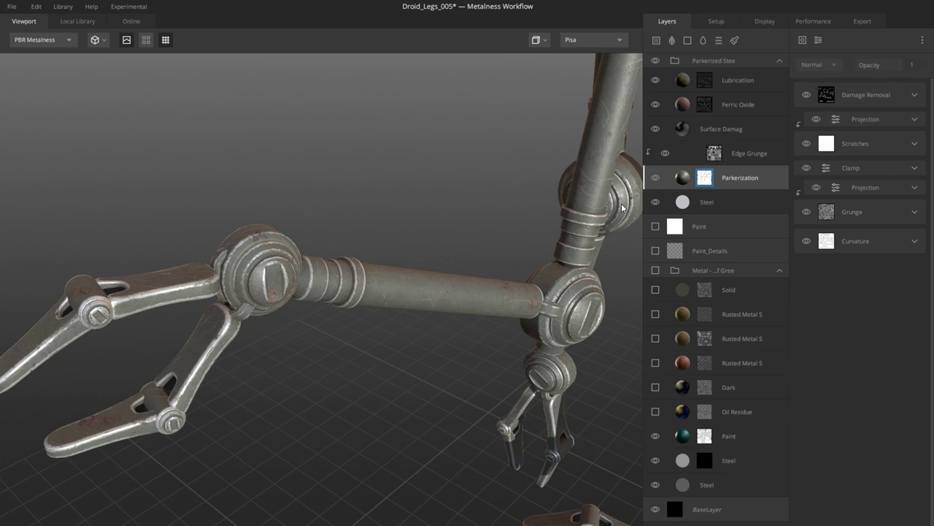
Step: Select the Parkerization layer and toggle its visibility to compare the coating with the bare steel on the forearm
{"action": "left_click", "coordinate": [685, 177]}
{"action": "left_click_drag", "start_coordinate": [313, 281], "coordinate": [289, 312], "text": "alt"}
{"action": "right_click_drag", "start_coordinate": [315, 317], "coordinate": [351, 311], "text": "alt"}
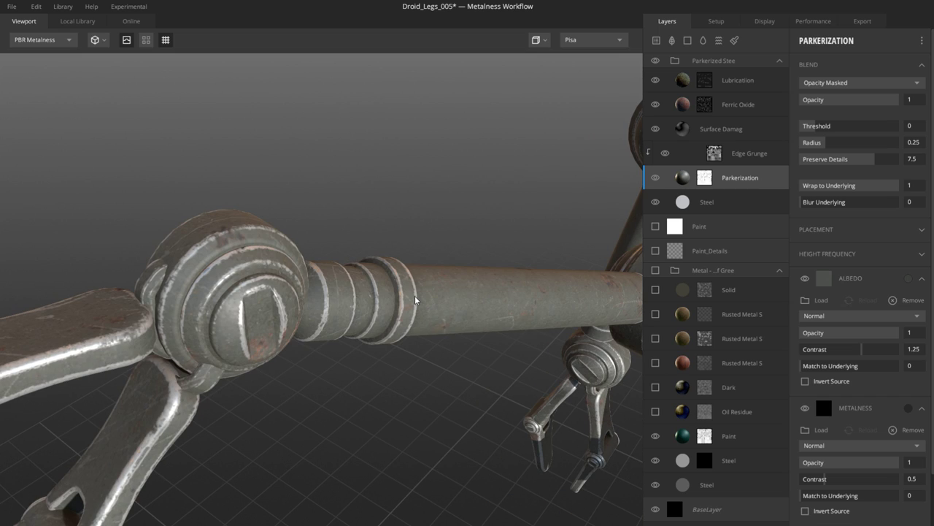
{"action": "left_click_drag", "start_coordinate": [451, 283], "coordinate": [440, 283], "text": "alt"}
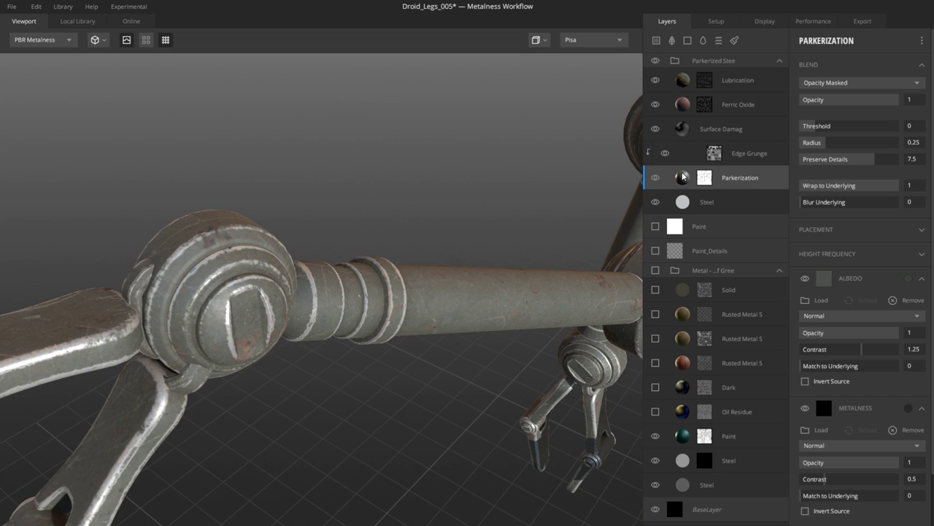
{"action": "left_click", "coordinate": [656, 177]}
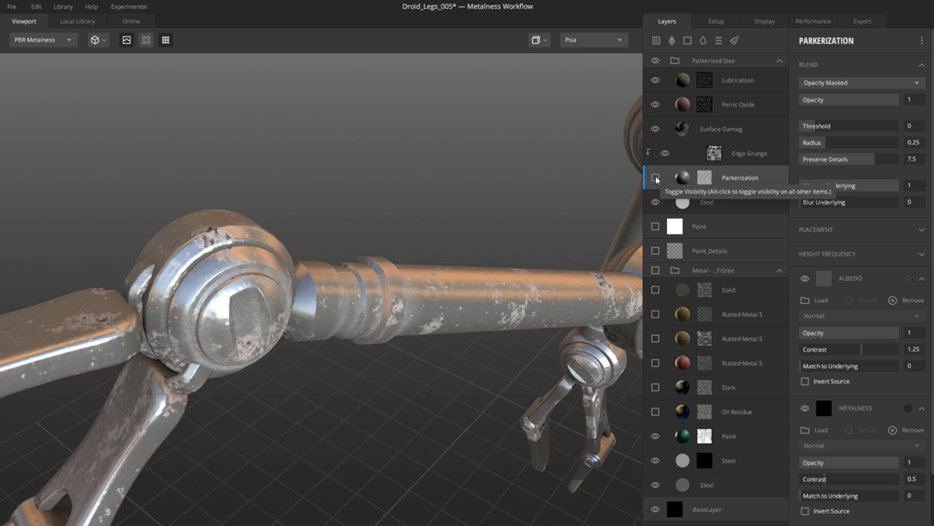
{"action": "left_click", "coordinate": [656, 177]}
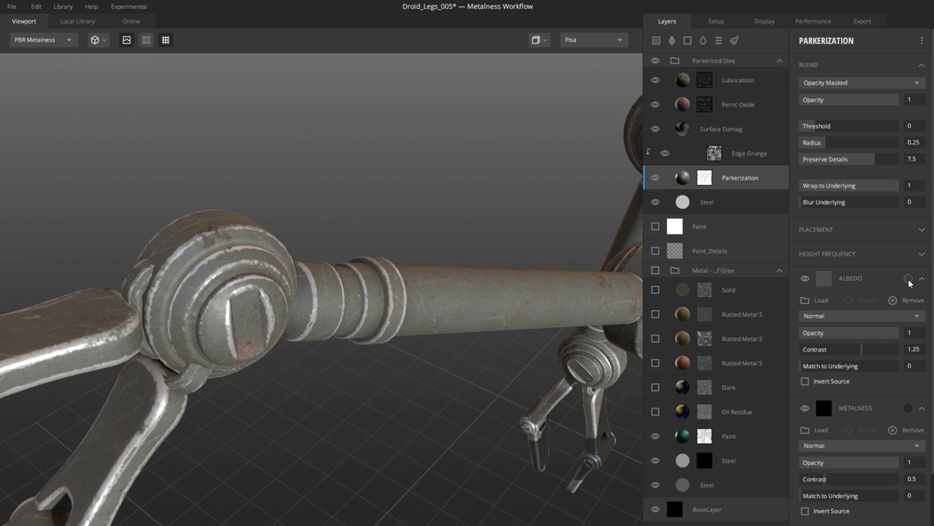
Step: Change the Parkerization layer's albedo color to dark green, hex 283328, and apply it
{"action": "left_click", "coordinate": [908, 279]}
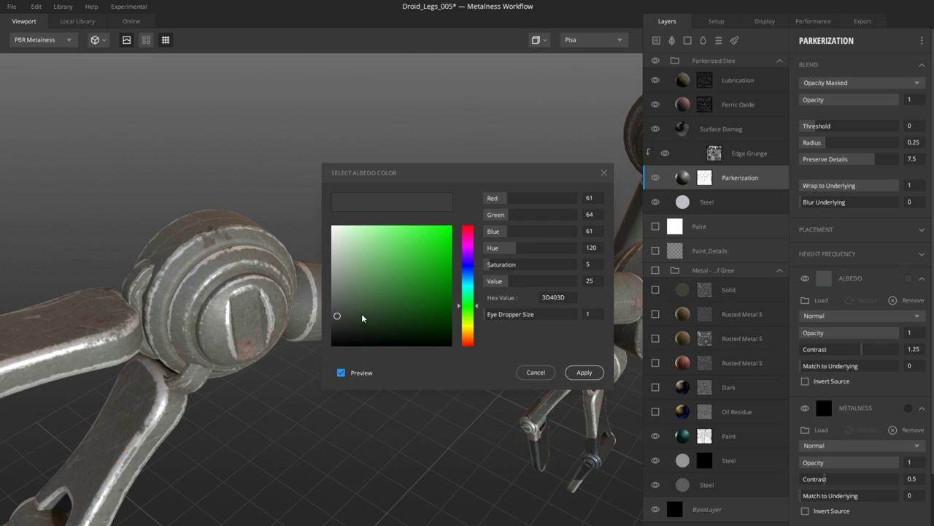
{"action": "left_click_drag", "start_coordinate": [364, 310], "coordinate": [360, 322]}
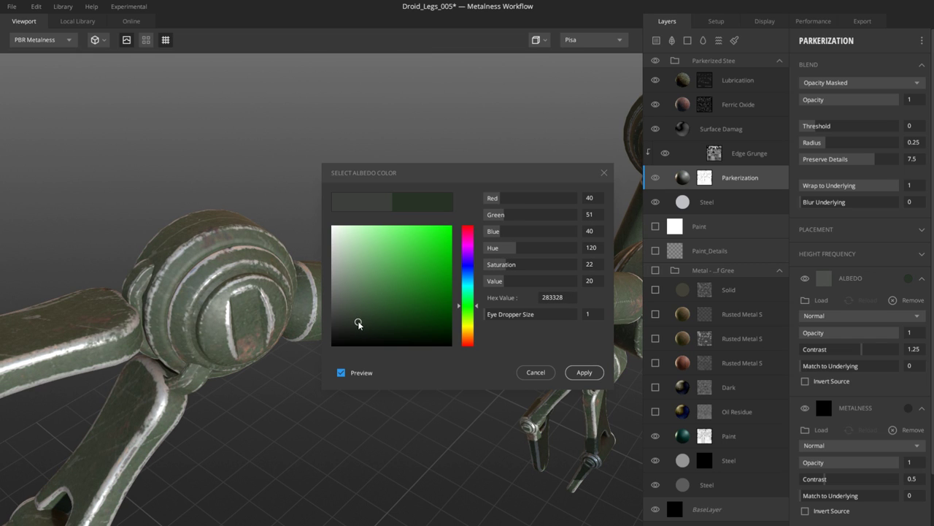
{"action": "left_click", "coordinate": [585, 371]}
Step: View the recolored arms from farther away and open the Edge Grunge layer's mask stack
{"action": "left_click_drag", "start_coordinate": [454, 314], "coordinate": [492, 268], "text": "alt"}
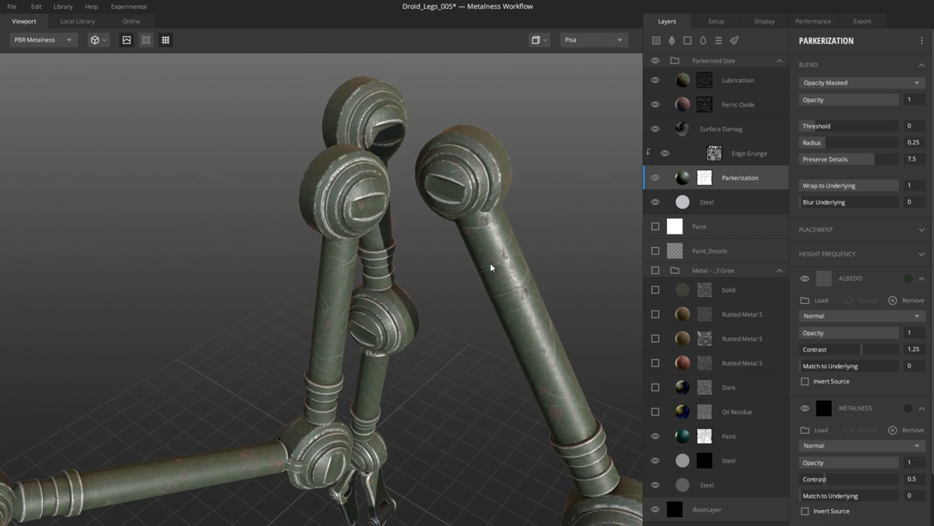
{"action": "left_click", "coordinate": [719, 156]}
{"action": "left_click_drag", "start_coordinate": [454, 319], "coordinate": [467, 298], "text": "alt"}
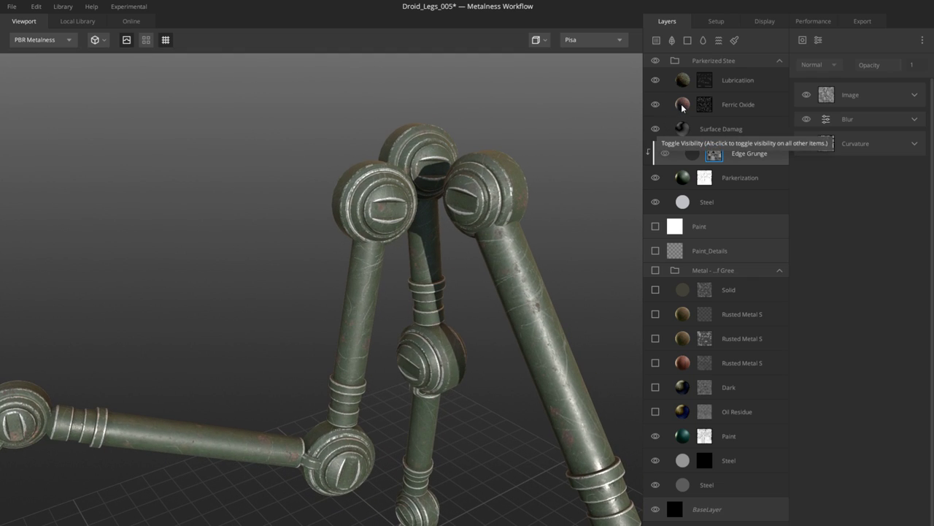
Step: Select the Ferric Oxide layer and toggle its visibility repeatedly to compare the arms with and without rust spots
{"action": "left_click", "coordinate": [646, 109]}
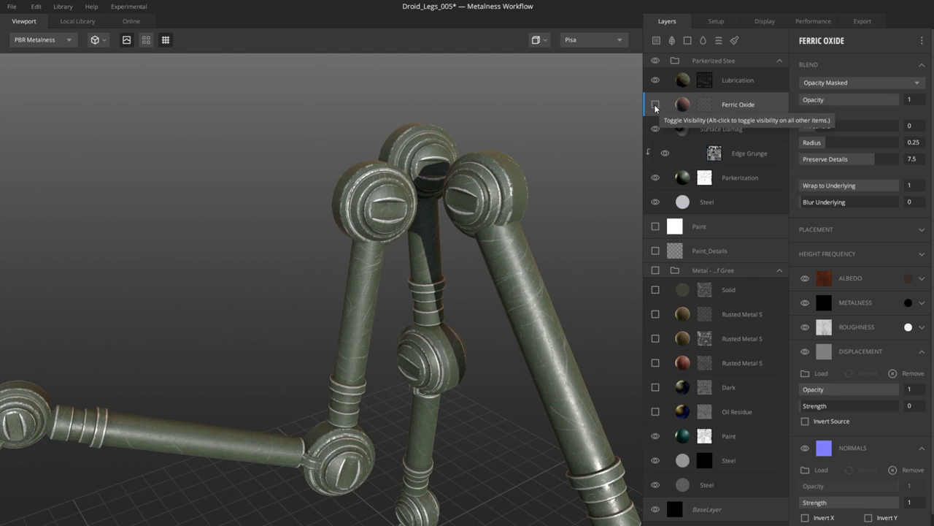
{"action": "left_click", "coordinate": [656, 106]}
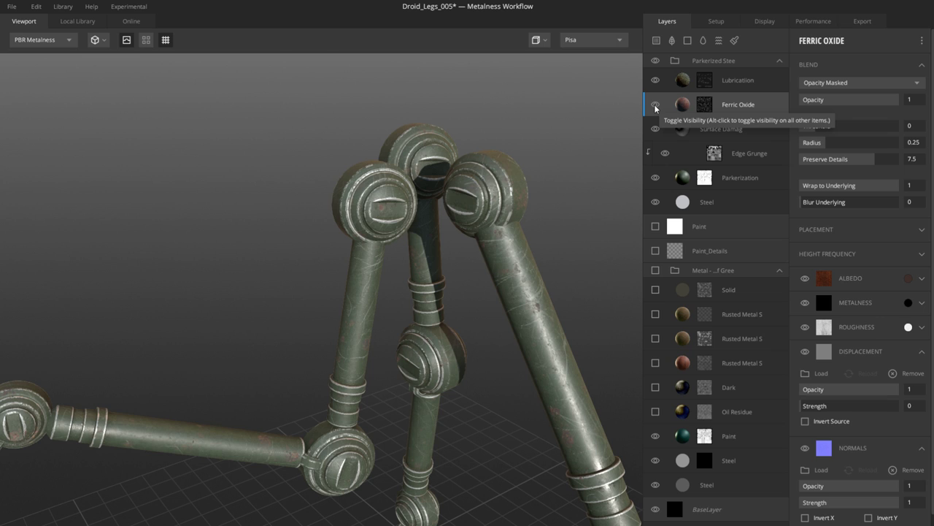
{"action": "left_click", "coordinate": [655, 108]}
{"action": "left_click", "coordinate": [655, 106]}
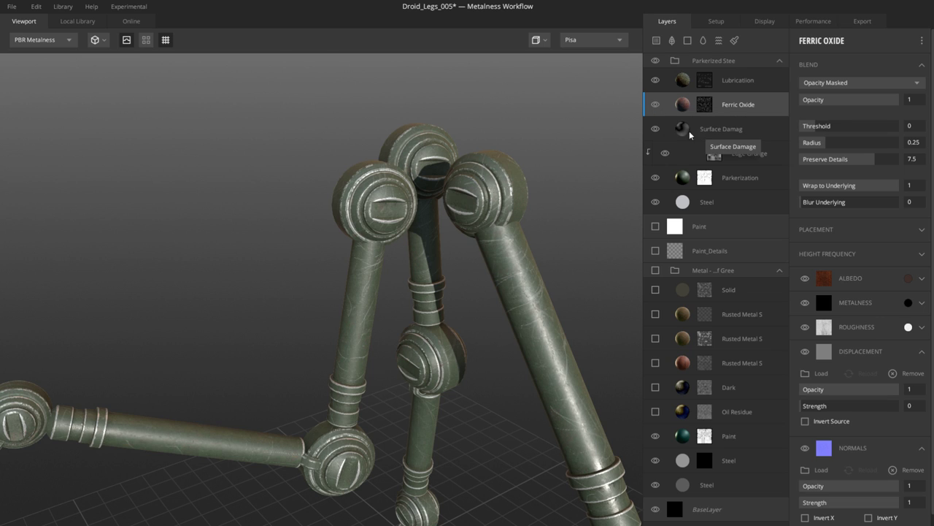
Step: Select the Surface Damage layer, examine the scratches on the arms and expand its placement settings to review the tiling repetitions
{"action": "left_click", "coordinate": [683, 131]}
{"action": "middle_click_drag", "start_coordinate": [479, 363], "coordinate": [441, 277]}
{"action": "left_click_drag", "start_coordinate": [442, 275], "coordinate": [419, 276]}
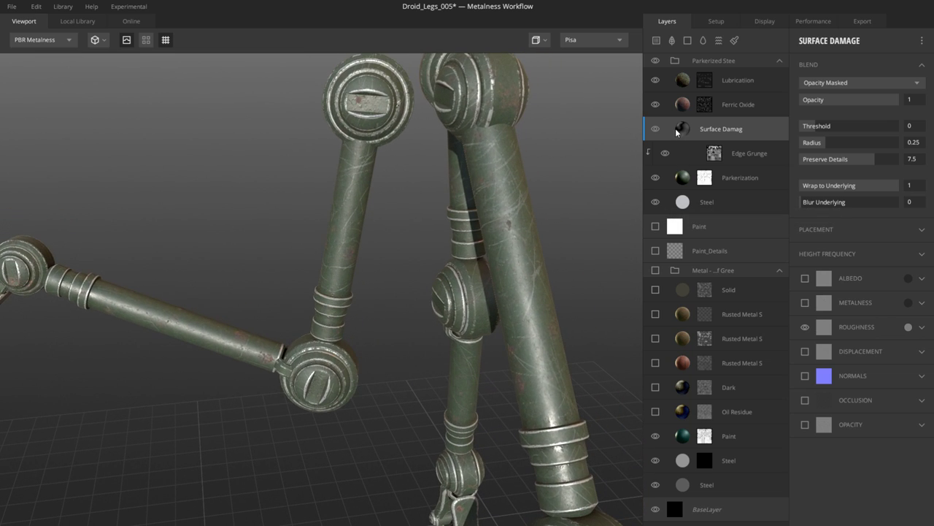
{"action": "left_click", "coordinate": [817, 229]}
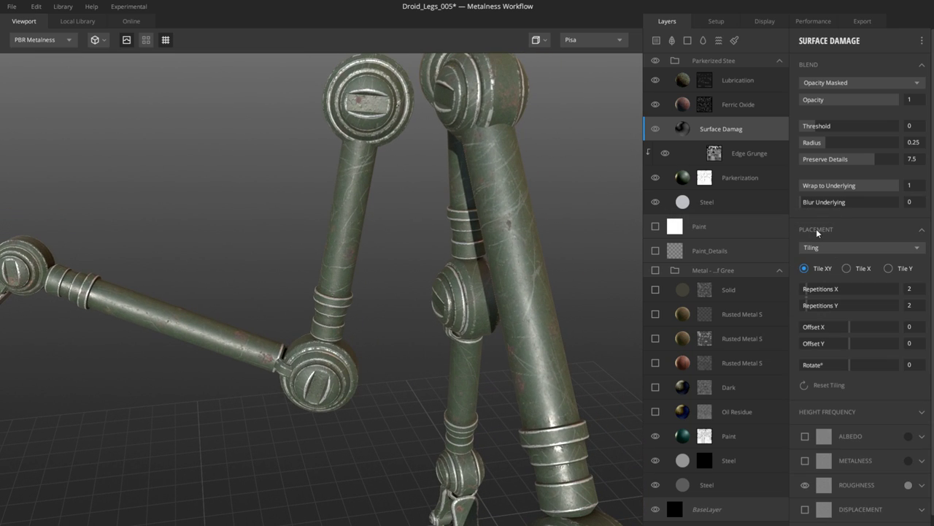
{"action": "mouse_move", "coordinate": [820, 291]}
{"action": "left_mouse_down"}
{"action": "mouse_move", "coordinate": [834, 292]}
{"action": "mouse_move", "coordinate": [808, 298]}
{"action": "left_mouse_up"}
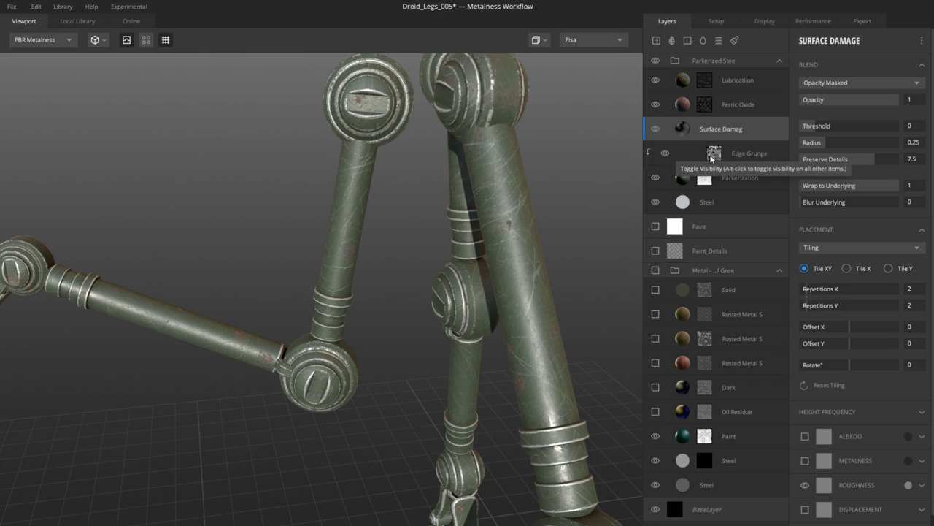
Step: Review the Curvature settings in the Edge Grunge mask against the arms' edges, and select the Parkerized Steel group
{"action": "left_click", "coordinate": [715, 152]}
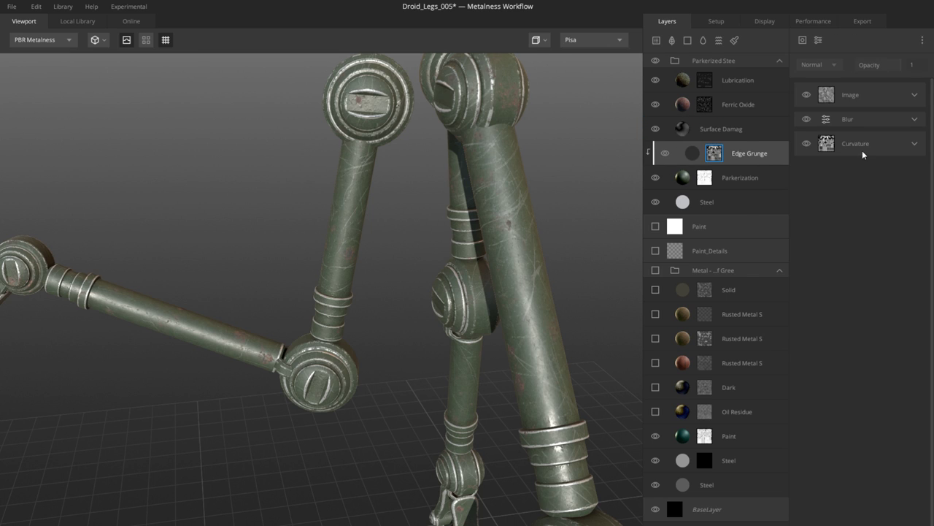
{"action": "left_click", "coordinate": [910, 145]}
{"action": "left_click", "coordinate": [881, 144]}
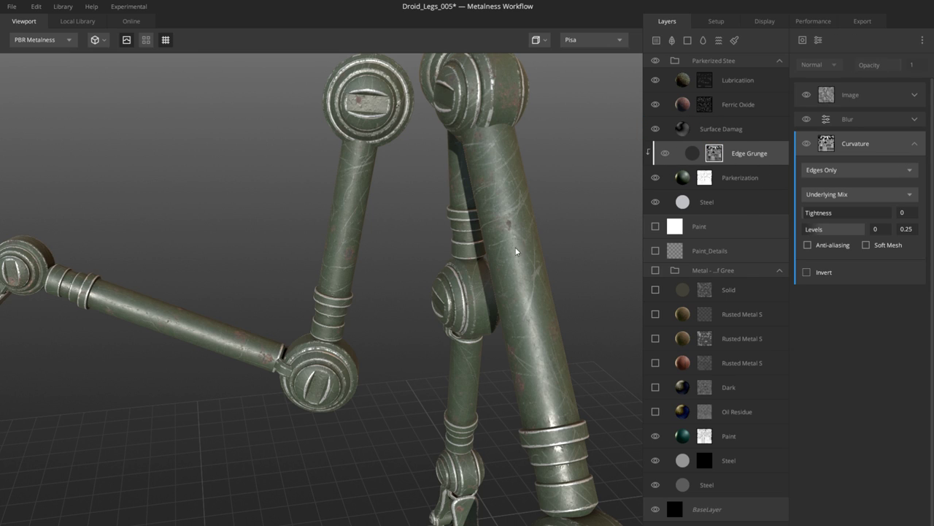
{"action": "left_click_drag", "start_coordinate": [518, 252], "coordinate": [437, 276], "text": "alt"}
{"action": "middle_click_drag", "start_coordinate": [359, 296], "coordinate": [531, 296], "text": "alt"}
{"action": "left_click", "coordinate": [737, 62]}
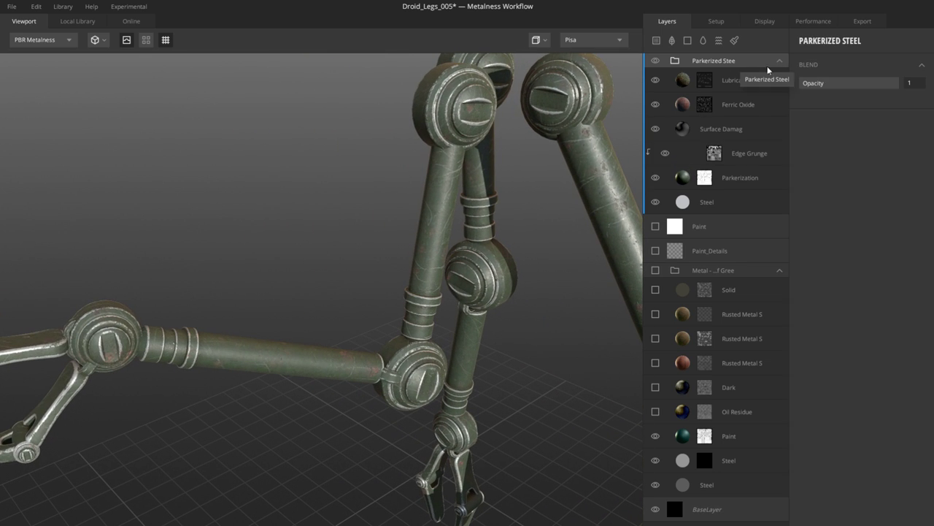
Step: Hide and collapse the Parkerized Steel group, and show the Metal - Sci-Fi Armor (Chief Green) group instead
{"action": "left_click", "coordinate": [656, 61]}
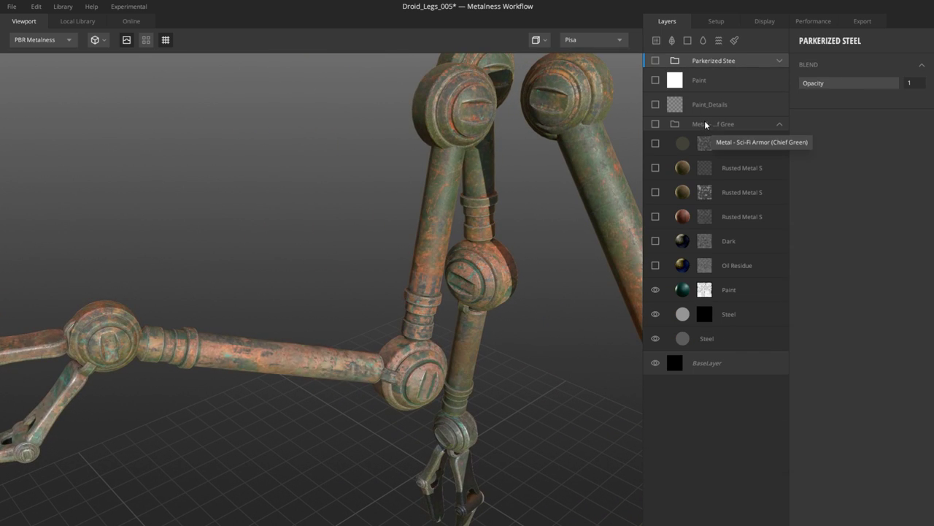
{"action": "left_click", "coordinate": [706, 126]}
{"action": "left_click", "coordinate": [655, 124]}
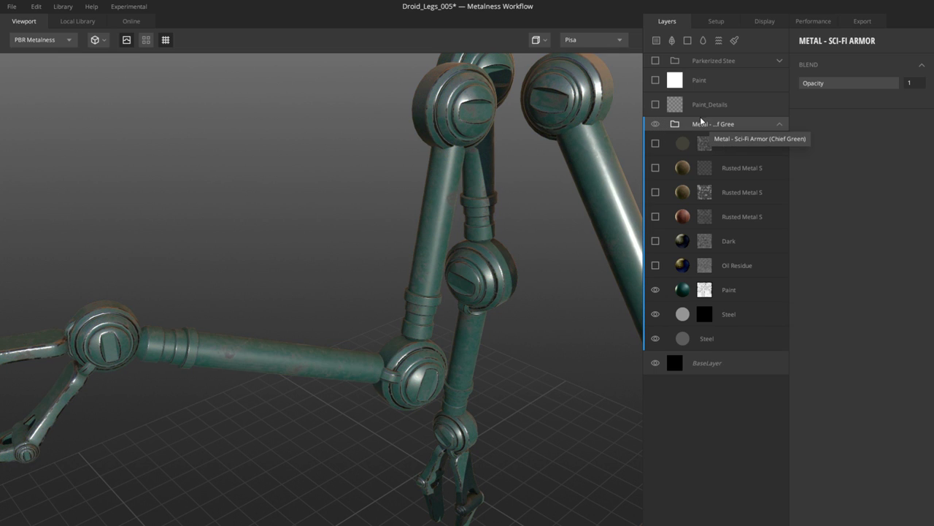
Step: Open the Paint layer's mask stack in the Sci-Fi Armor group and examine its layer mask across the arms
{"action": "left_click", "coordinate": [694, 291]}
{"action": "left_click_drag", "start_coordinate": [451, 256], "coordinate": [418, 276], "text": "alt"}
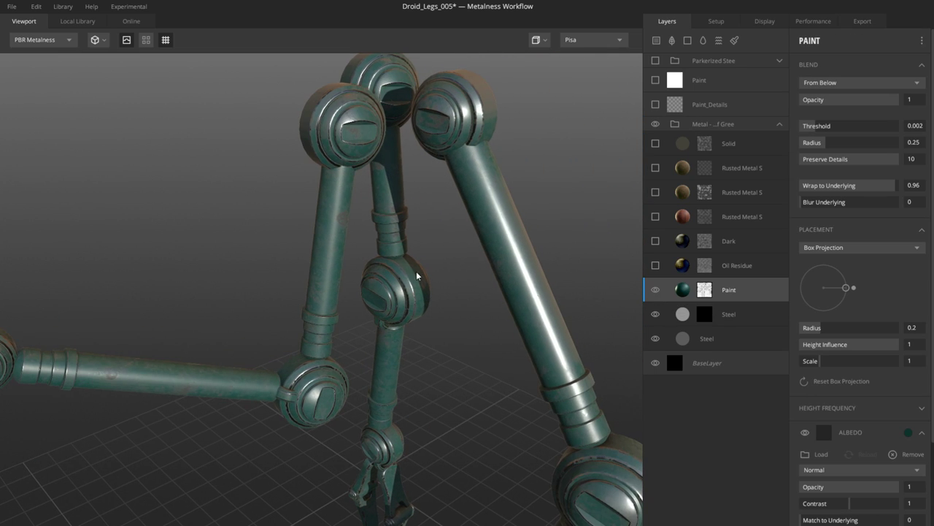
{"action": "left_click", "coordinate": [705, 290]}
{"action": "left_click_drag", "start_coordinate": [547, 292], "coordinate": [402, 272], "text": "alt"}
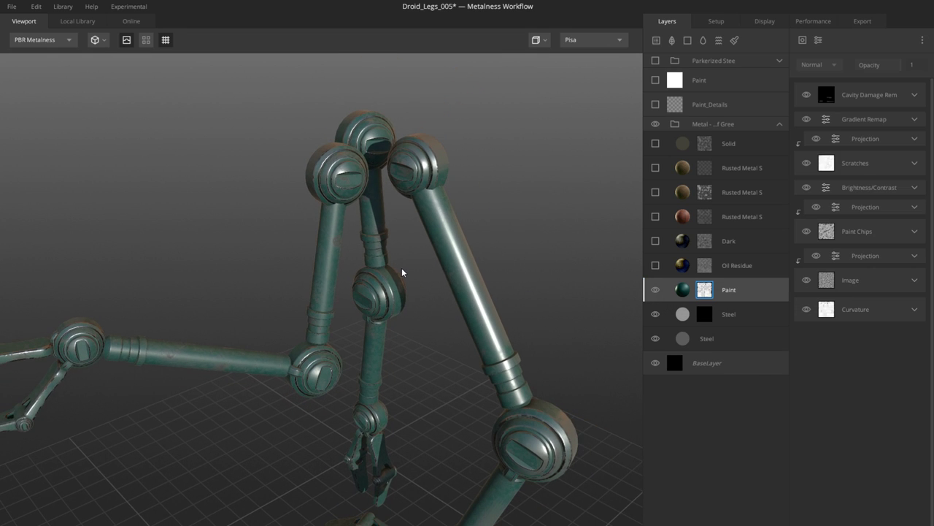
{"action": "key", "text": "m"}
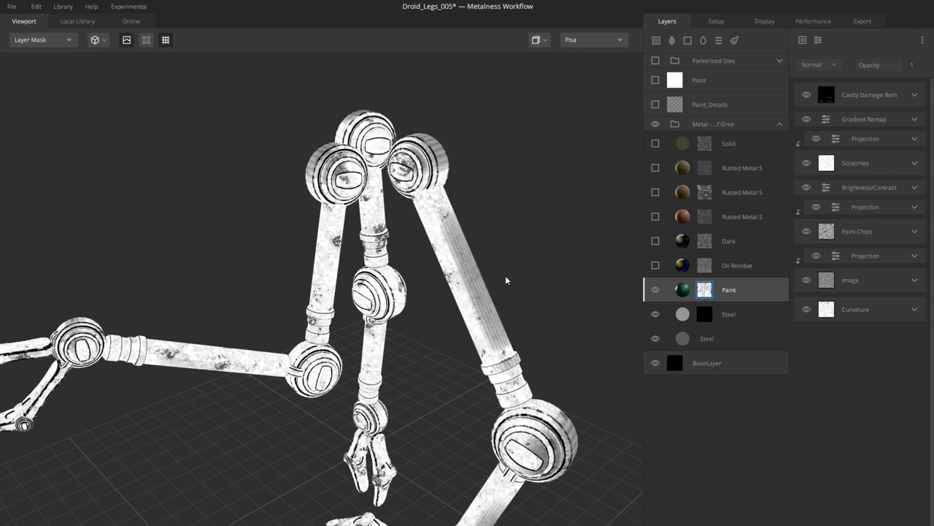
{"action": "left_click_drag", "start_coordinate": [506, 281], "coordinate": [474, 315], "text": "alt"}
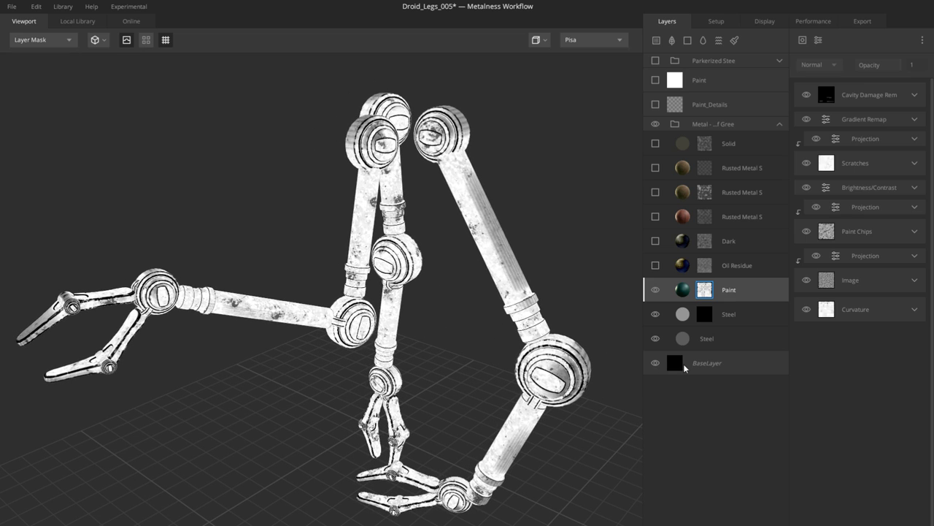
Step: Check the BaseLayer in the layer mask view, and return to the PBR Metalness view
{"action": "left_click", "coordinate": [684, 367]}
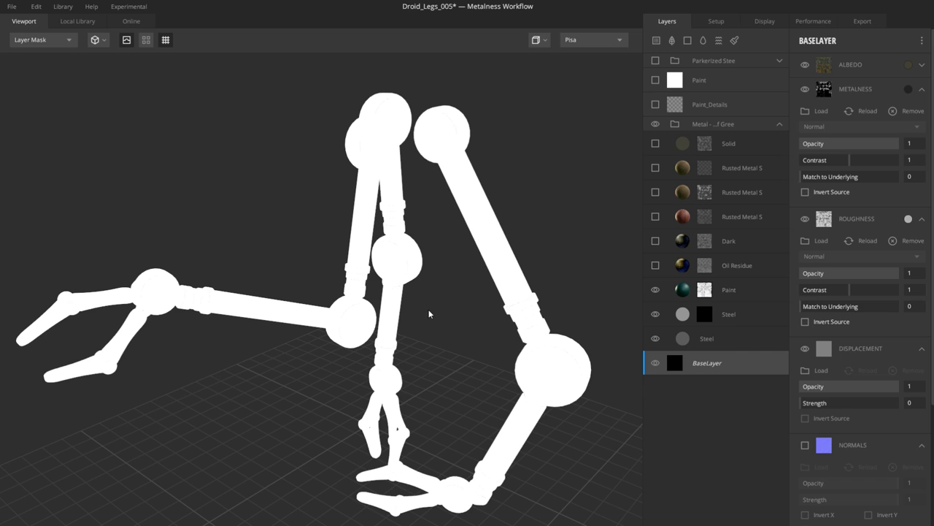
{"action": "left_click_drag", "start_coordinate": [430, 313], "coordinate": [432, 297], "text": "alt"}
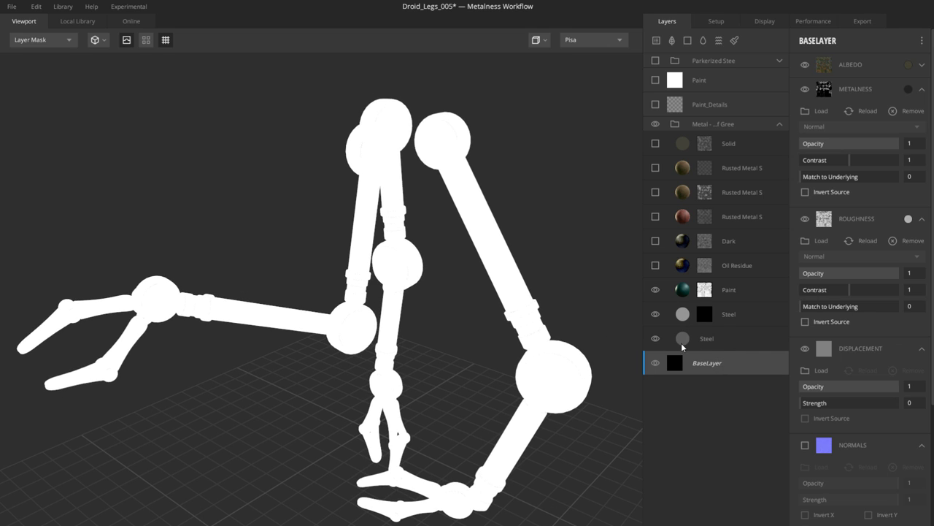
{"action": "key", "text": "m"}
Step: Show the Oil Residue layer above Paint and review its effect on the arms
{"action": "left_click", "coordinate": [683, 294]}
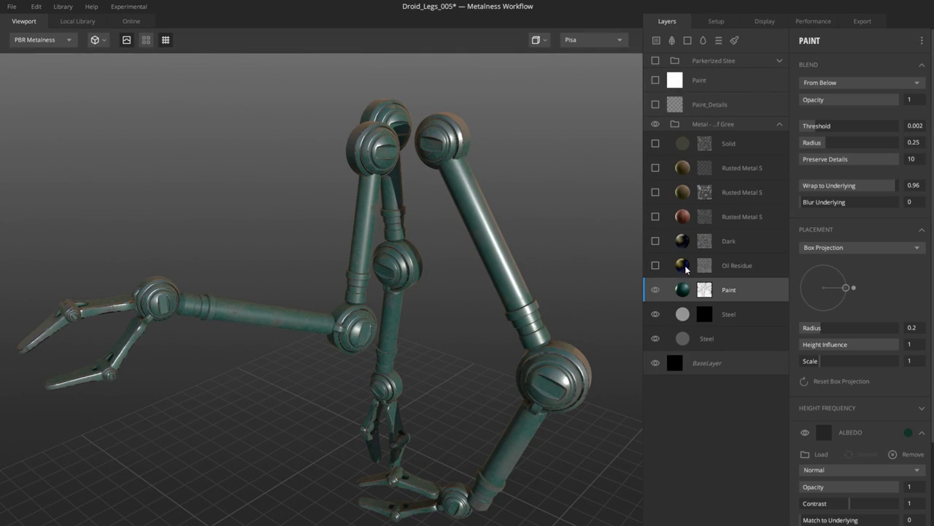
{"action": "left_click", "coordinate": [683, 266]}
{"action": "left_click", "coordinate": [655, 265]}
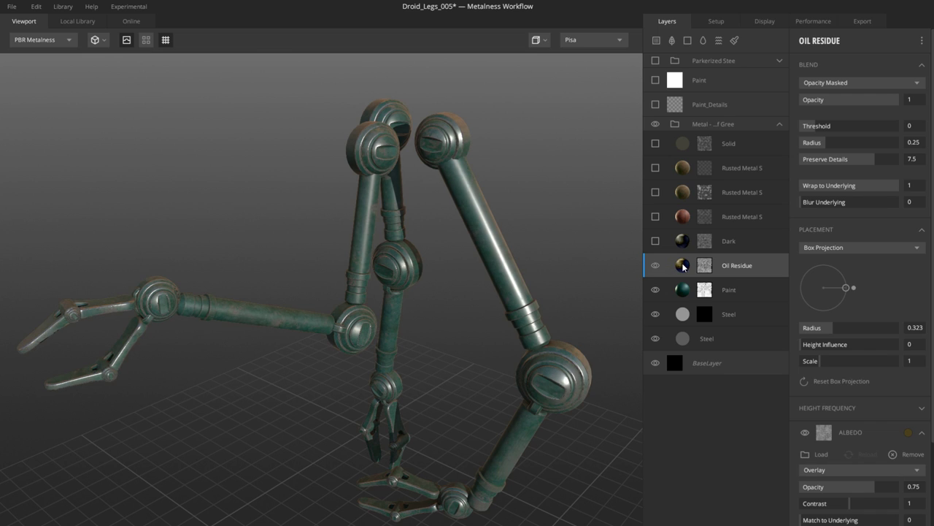
{"action": "left_click_drag", "start_coordinate": [426, 222], "coordinate": [416, 224], "text": "alt"}
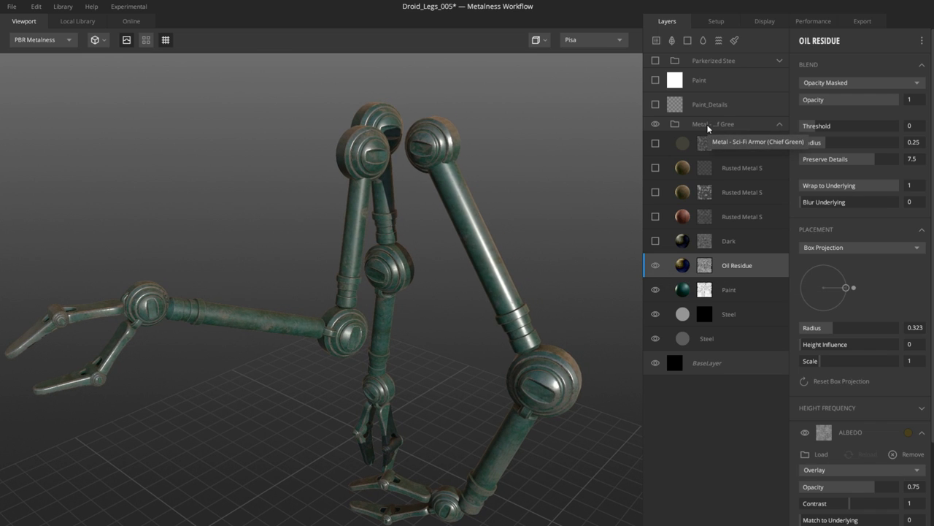
{"action": "left_click_drag", "start_coordinate": [424, 292], "coordinate": [425, 294], "text": "alt"}
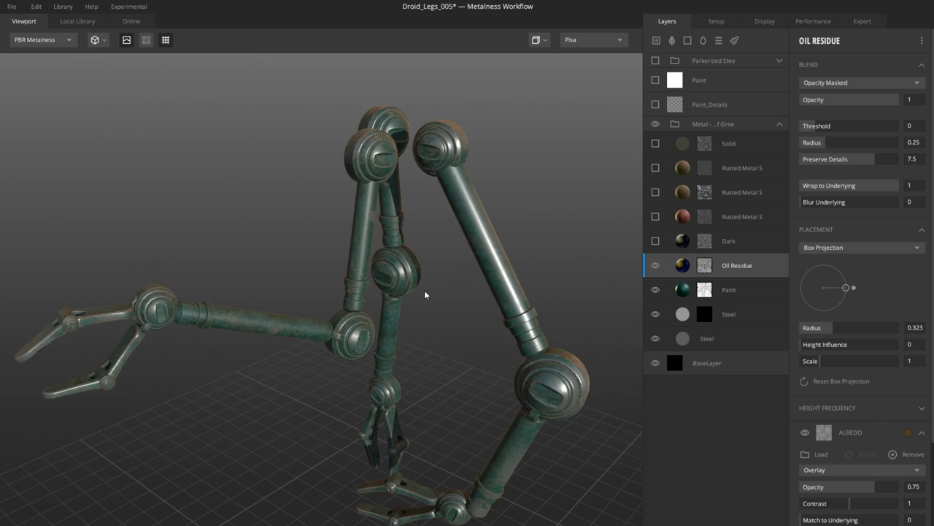
Step: Show the Dark layer above Oil Residue and inspect the horizontal arm and joints up close
{"action": "left_click", "coordinate": [675, 244]}
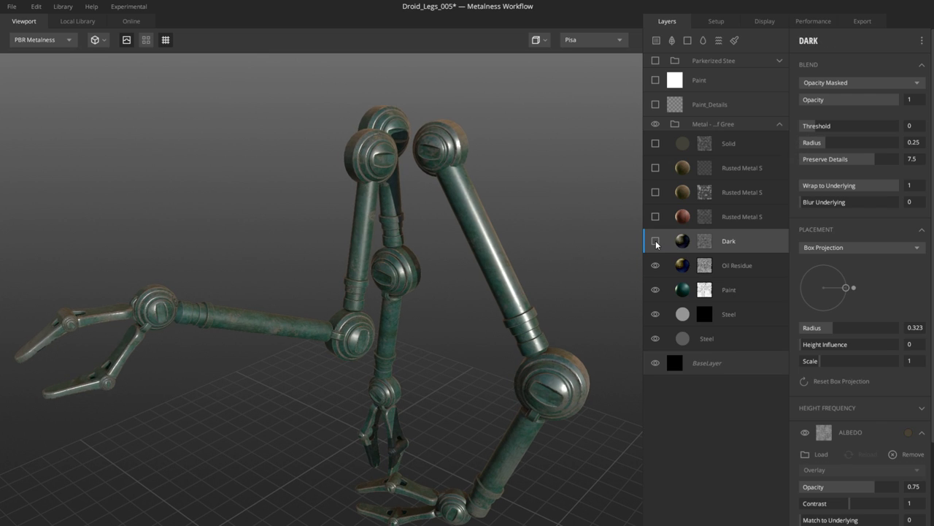
{"action": "left_click", "coordinate": [656, 244]}
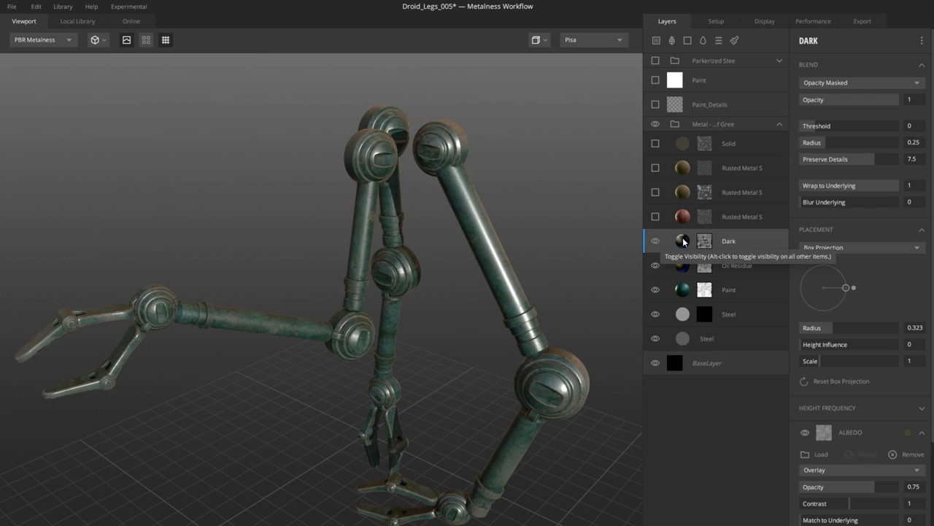
{"action": "left_click_drag", "start_coordinate": [408, 295], "coordinate": [335, 311], "text": "alt"}
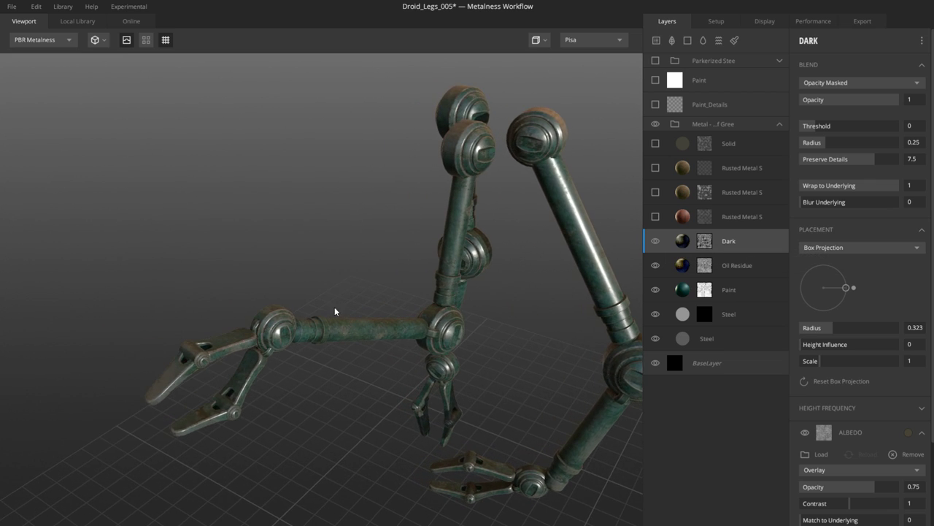
{"action": "right_click_drag", "start_coordinate": [335, 307], "coordinate": [449, 360], "text": "alt"}
{"action": "left_click_drag", "start_coordinate": [449, 359], "coordinate": [358, 347], "text": "alt"}
{"action": "left_click_drag", "start_coordinate": [421, 344], "coordinate": [400, 340], "text": "alt"}
Step: Show the reddish Rusted Metal Sheet layer directly above Dark and inspect the rust on the forearm
{"action": "left_click", "coordinate": [686, 220]}
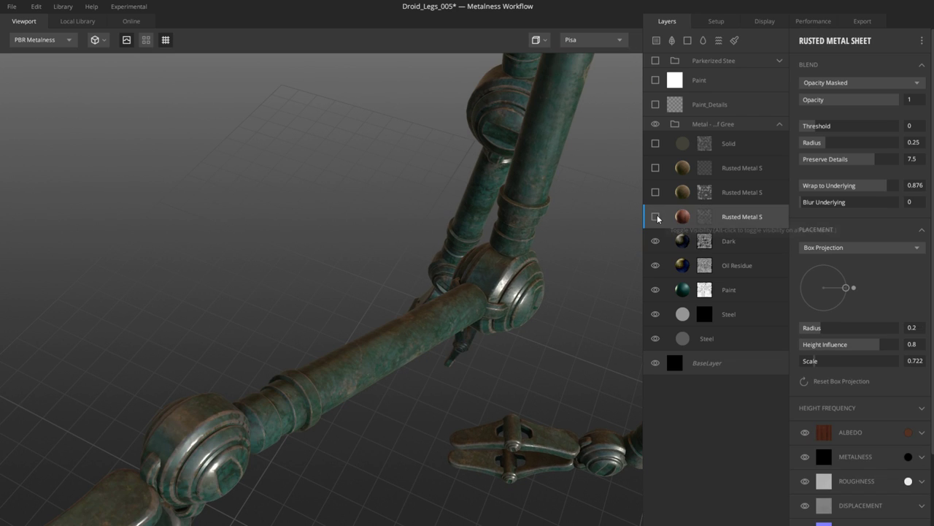
{"action": "left_click", "coordinate": [656, 216]}
{"action": "left_click_drag", "start_coordinate": [509, 251], "coordinate": [416, 316], "text": "alt"}
{"action": "right_click_drag", "start_coordinate": [416, 316], "coordinate": [439, 349], "text": "alt"}
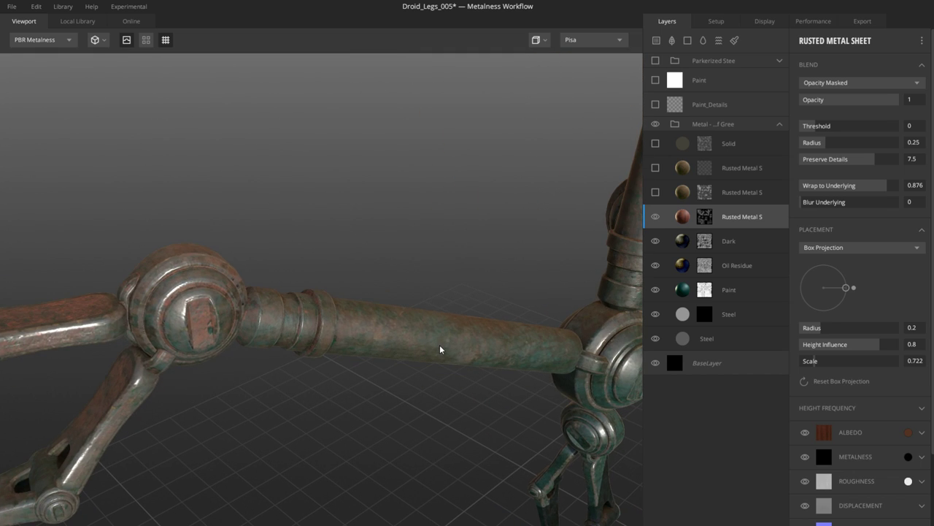
{"action": "middle_click_drag", "start_coordinate": [439, 345], "coordinate": [425, 330], "text": "alt"}
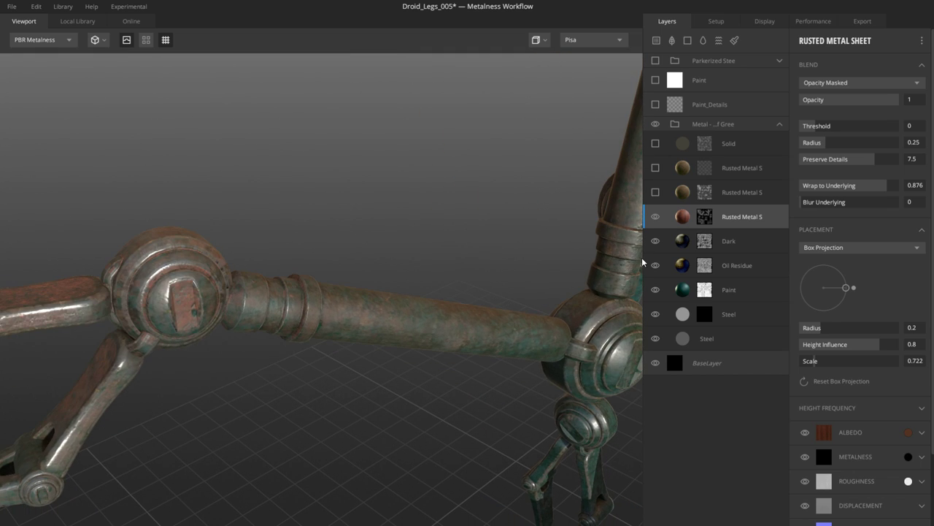
Step: Open the reddish Rusted Metal Sheet layer's mask stack and examine its layer mask over the whole model
{"action": "left_click", "coordinate": [705, 217]}
{"action": "left_click", "coordinate": [704, 217], "text": "alt"}
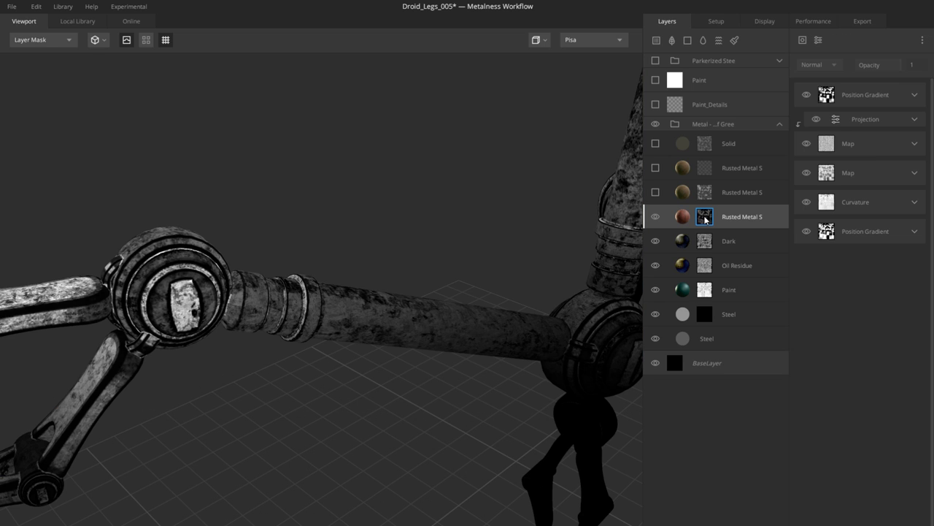
{"action": "scroll", "coordinate": [292, 275], "scroll_direction": "down", "scroll_amount": 5}
{"action": "middle_click_drag", "start_coordinate": [567, 297], "coordinate": [360, 252], "text": "alt"}
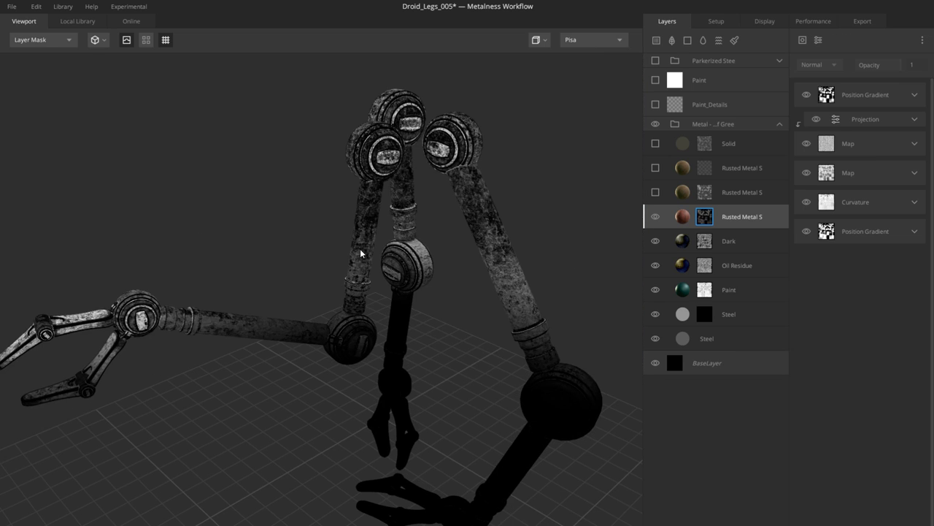
{"action": "left_click_drag", "start_coordinate": [360, 252], "coordinate": [452, 325], "text": "alt"}
{"action": "middle_click_drag", "start_coordinate": [451, 324], "coordinate": [480, 320], "text": "alt"}
{"action": "scroll", "coordinate": [467, 321], "scroll_direction": "up", "scroll_amount": 2}
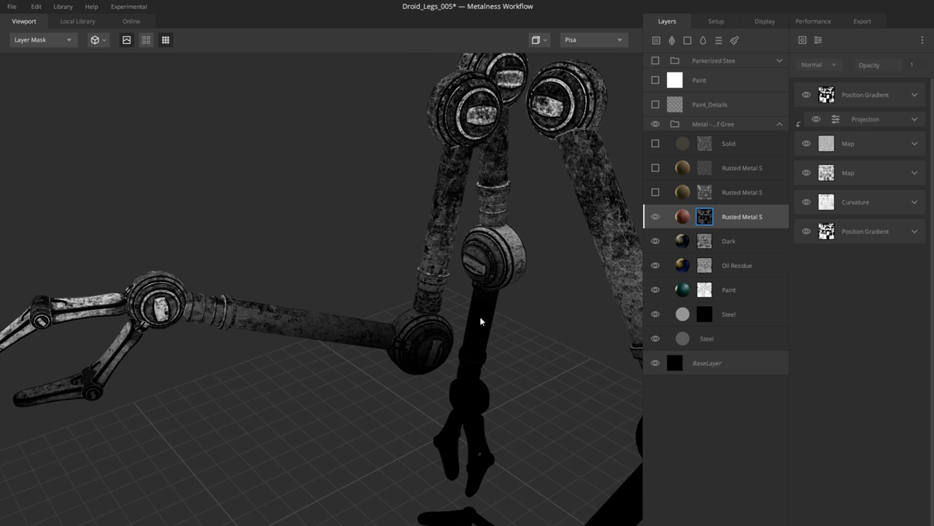
Step: Hide all mask components above the lowest Position Gradient and examine that gradient alone on the arms
{"action": "left_click", "coordinate": [807, 201]}
{"action": "left_click", "coordinate": [807, 173]}
{"action": "left_click", "coordinate": [807, 143]}
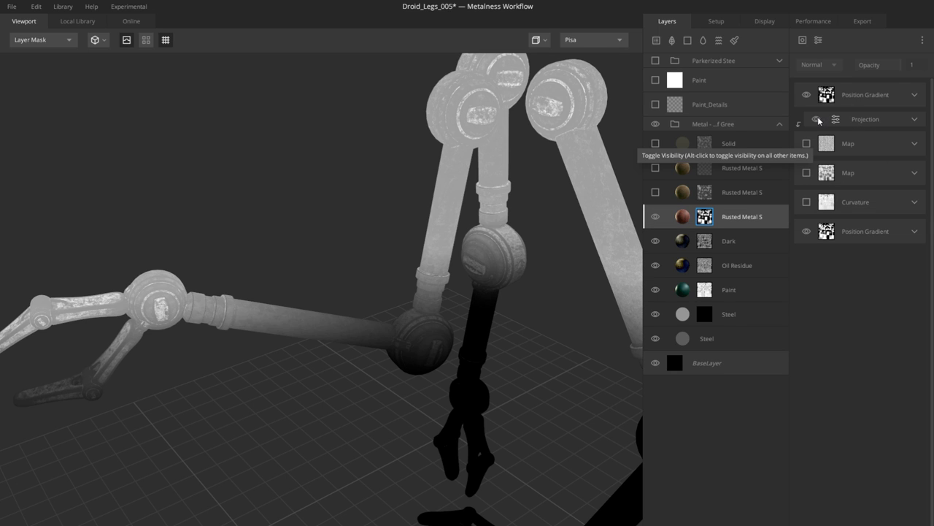
{"action": "left_click", "coordinate": [816, 119]}
{"action": "left_click", "coordinate": [807, 94]}
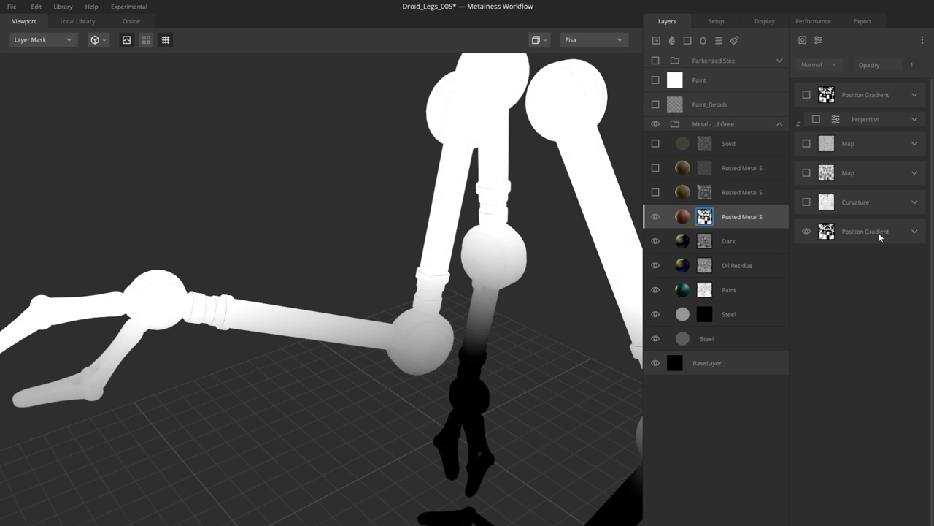
{"action": "left_click", "coordinate": [878, 231]}
{"action": "right_click_drag", "start_coordinate": [483, 306], "coordinate": [307, 256], "text": "alt"}
{"action": "middle_click_drag", "start_coordinate": [439, 265], "coordinate": [436, 271], "text": "alt"}
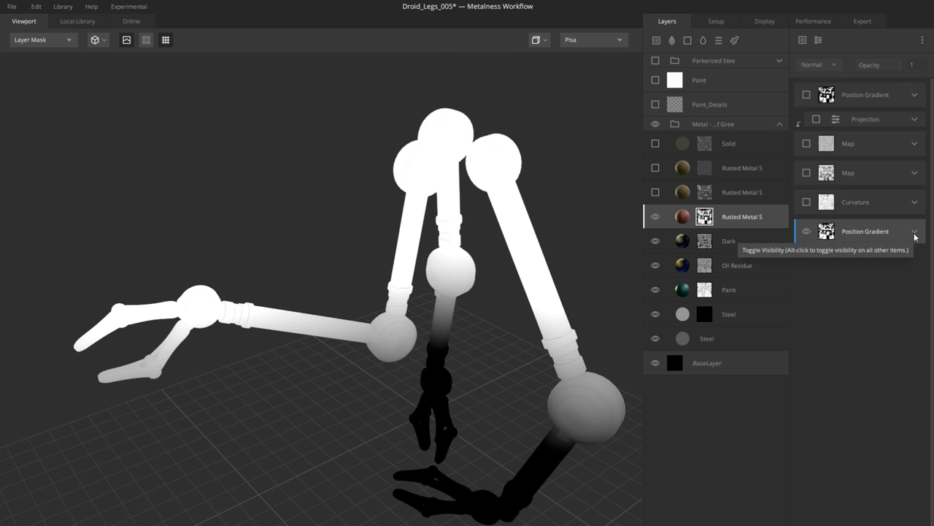
Step: Show the Curvature and lower Map mask components again, and expand the lower Map's settings to review its BaseLayer Albedo source
{"action": "left_click", "coordinate": [864, 205]}
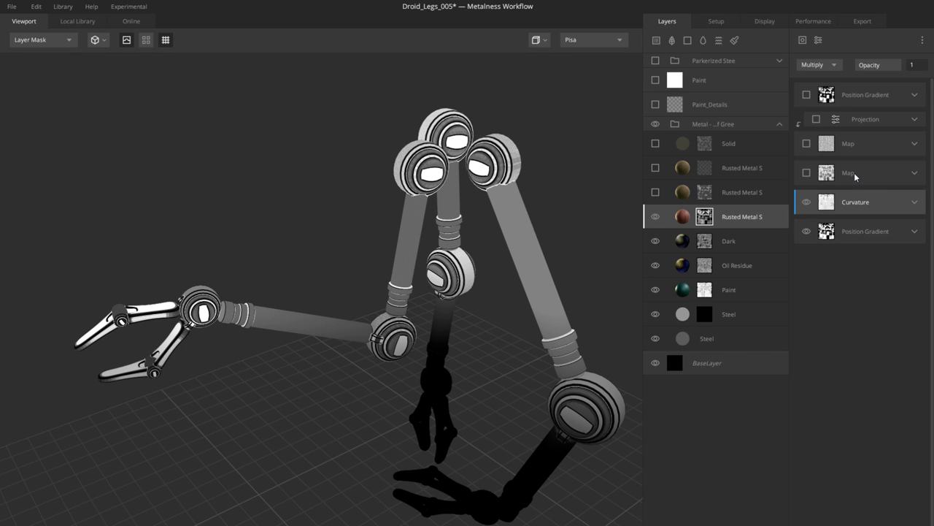
{"action": "left_click", "coordinate": [857, 176]}
{"action": "left_click", "coordinate": [806, 173]}
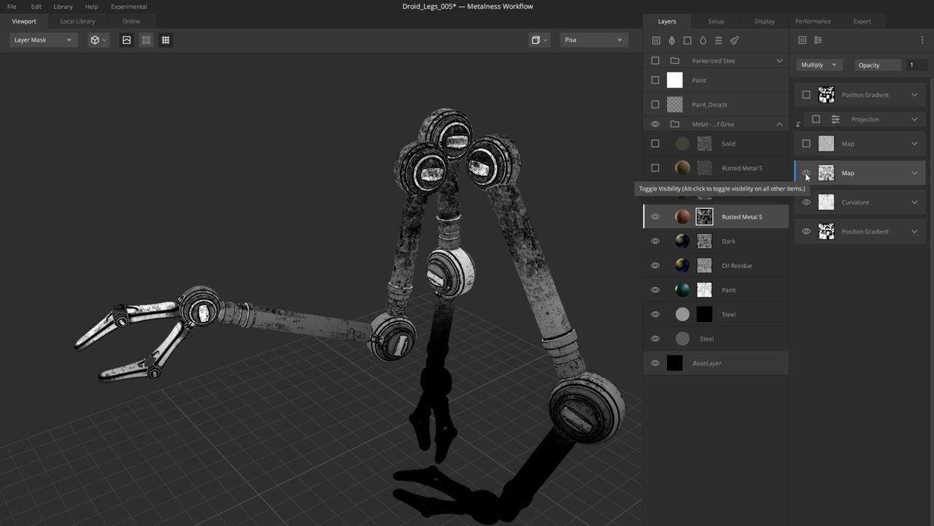
{"action": "left_click", "coordinate": [915, 173]}
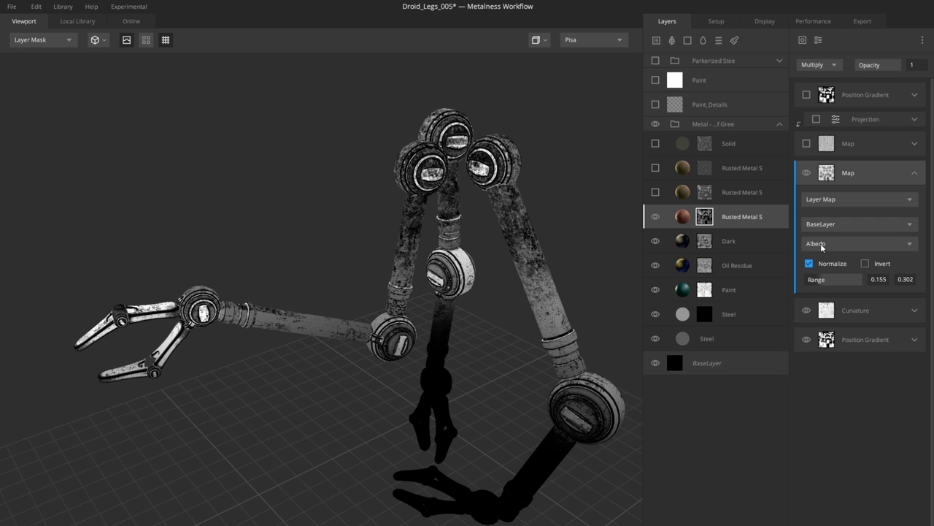
{"action": "left_click_drag", "start_coordinate": [453, 262], "coordinate": [452, 282]}
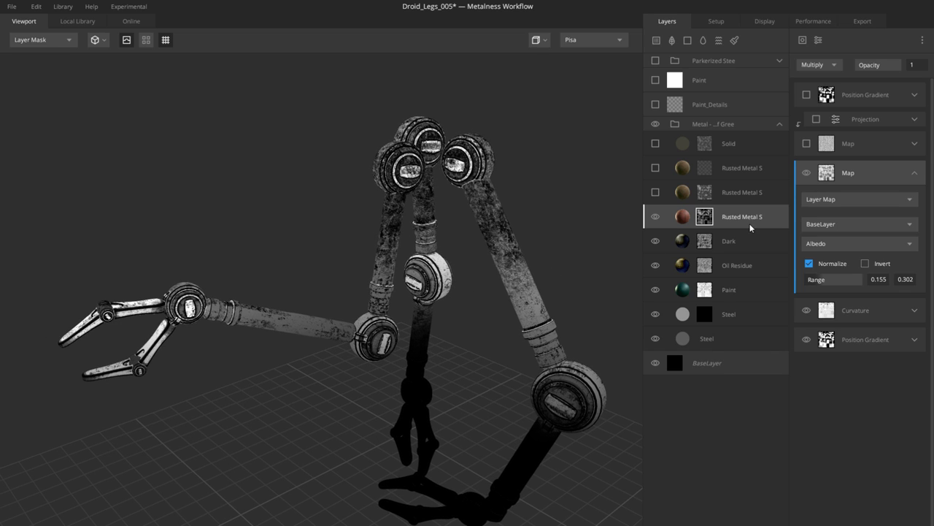
Step: Show the upper Map mask component again and expand its settings to review the Zinc Spangle Gloss source
{"action": "left_click", "coordinate": [845, 146]}
{"action": "left_click", "coordinate": [807, 143]}
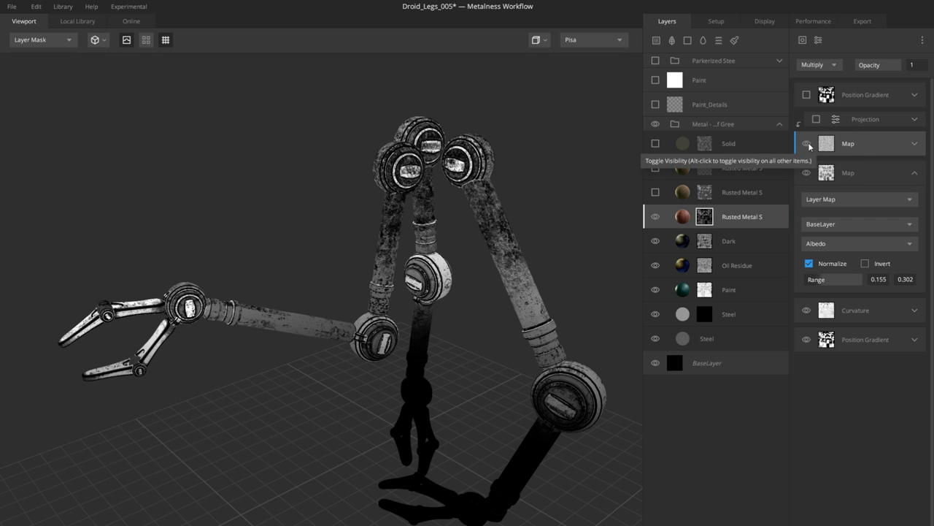
{"action": "left_click", "coordinate": [915, 144]}
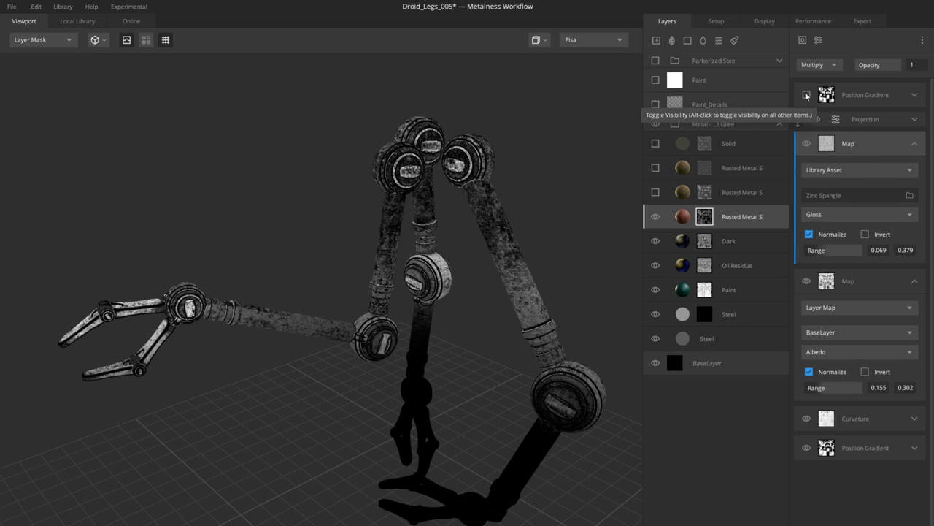
Step: Show the upper Position Gradient and its Projection again, and return to the PBR Metalness view
{"action": "left_click", "coordinate": [806, 96]}
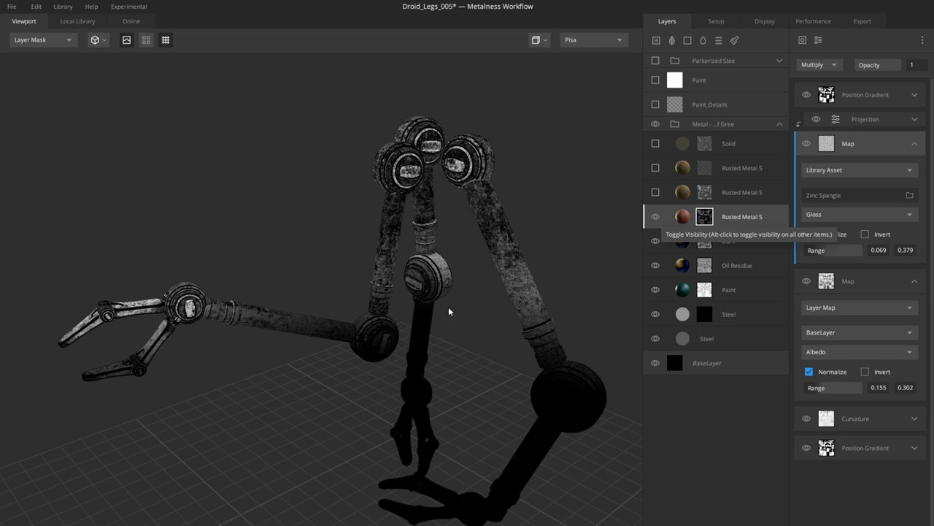
{"action": "middle_click_drag", "start_coordinate": [403, 319], "coordinate": [403, 307], "text": "alt"}
{"action": "key", "text": "m"}
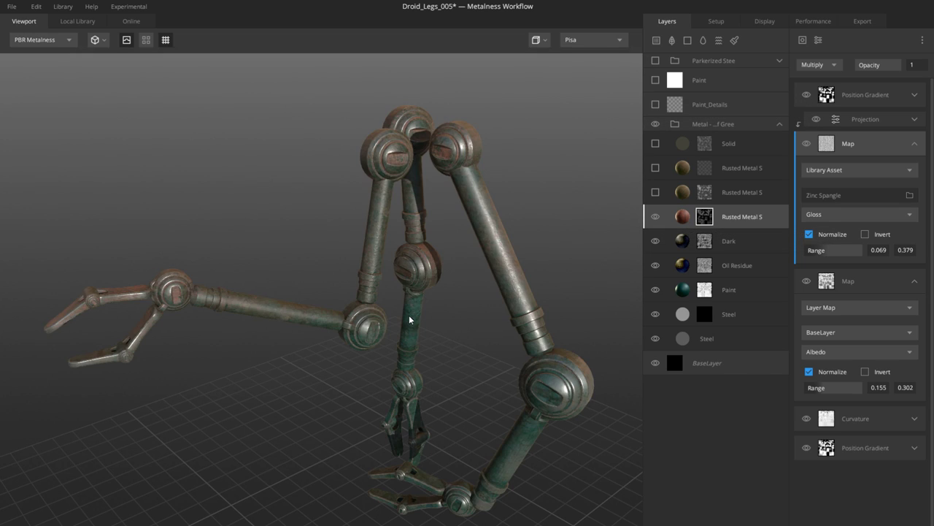
Step: Show the middle Rusted Metal Sheet layer and inspect the orange-brown rust it adds to the arms
{"action": "left_click", "coordinate": [673, 197]}
{"action": "left_click", "coordinate": [655, 195]}
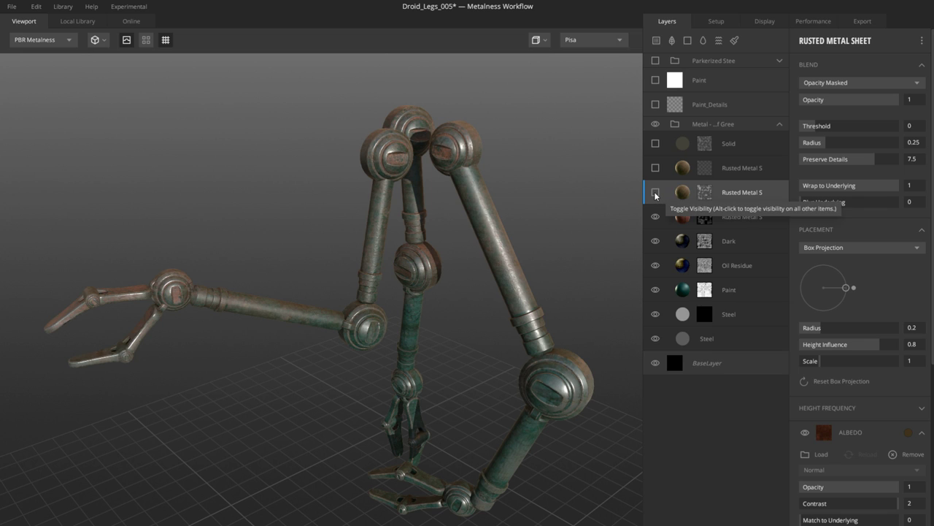
{"action": "left_click_drag", "start_coordinate": [429, 262], "coordinate": [491, 257], "text": "alt"}
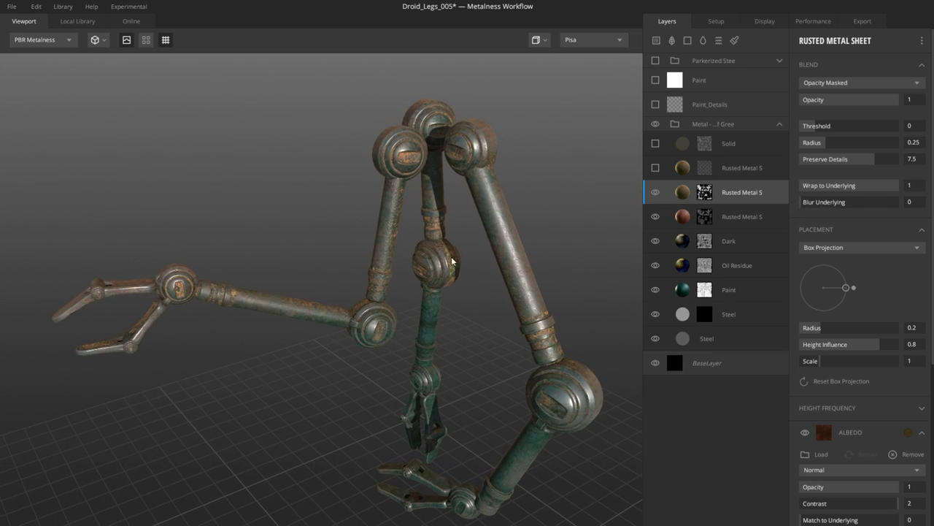
{"action": "middle_click_drag", "start_coordinate": [491, 258], "coordinate": [427, 296], "text": "alt"}
{"action": "right_click_drag", "start_coordinate": [427, 297], "coordinate": [460, 328], "text": "alt"}
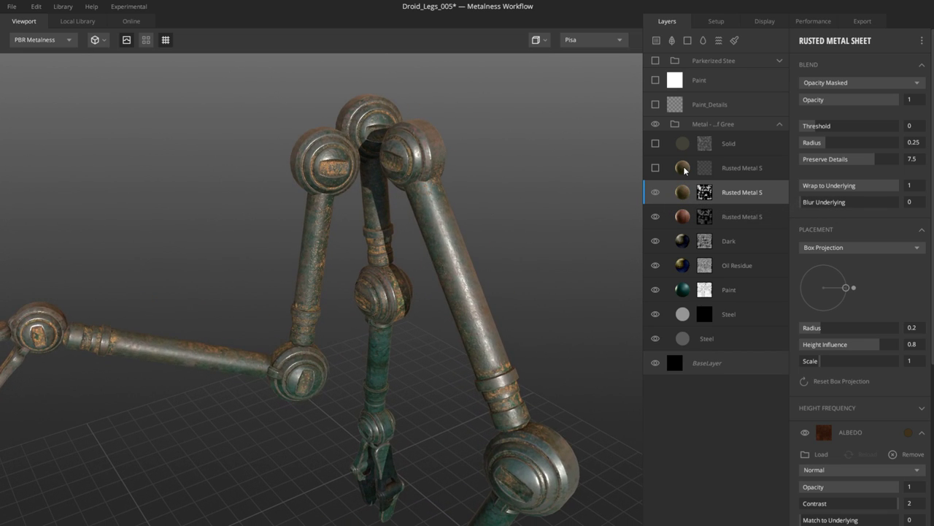
Step: Open the middle Rusted Metal Sheet layer's mask stack and examine its layer mask across the arms
{"action": "left_click", "coordinate": [686, 169]}
{"action": "left_click", "coordinate": [685, 193]}
{"action": "left_click", "coordinate": [705, 192]}
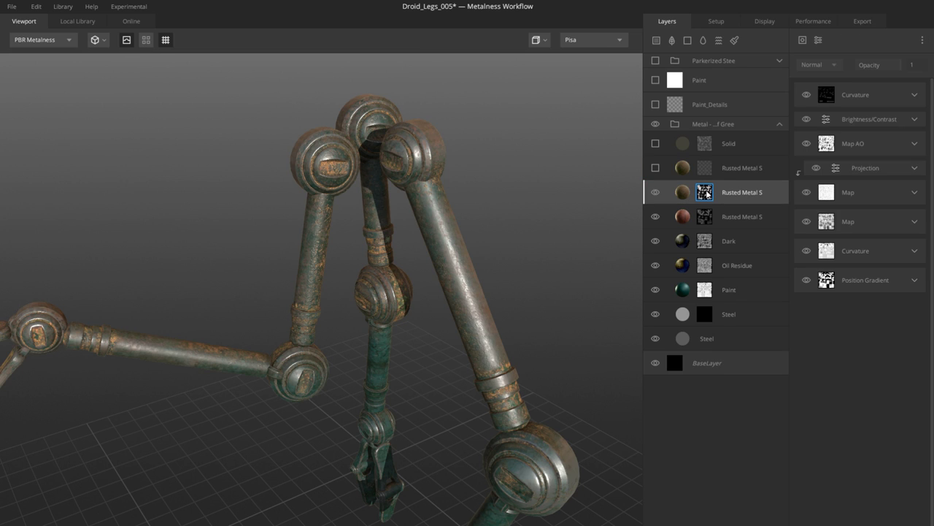
{"action": "left_click", "coordinate": [707, 194], "text": "alt"}
{"action": "right_click_drag", "start_coordinate": [492, 298], "coordinate": [386, 314], "text": "alt"}
{"action": "middle_click_drag", "start_coordinate": [386, 314], "coordinate": [415, 251], "text": "alt"}
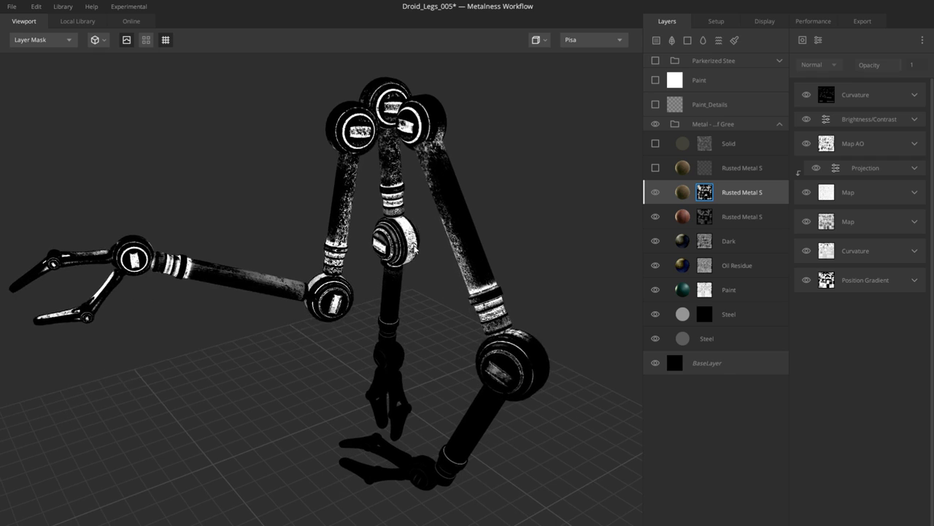
{"action": "left_click_drag", "start_coordinate": [415, 248], "coordinate": [451, 265]}
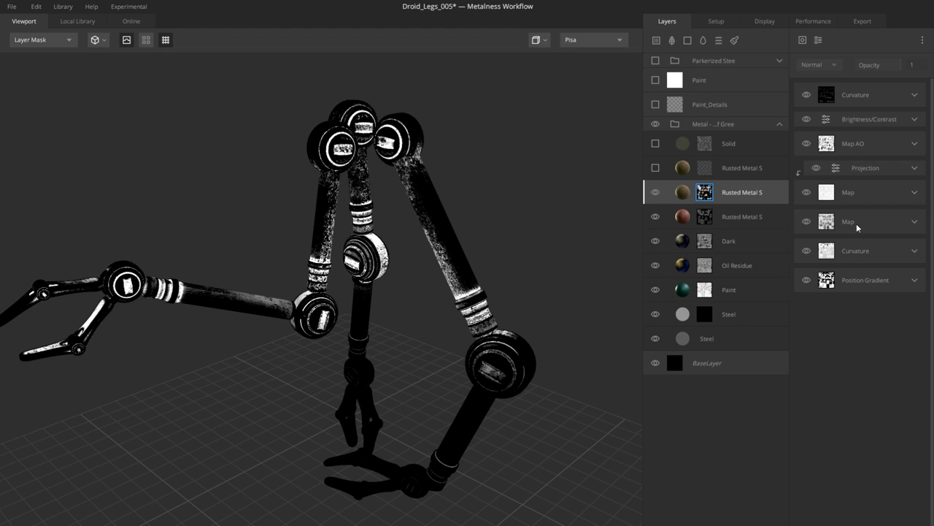
Step: Expand the Map, Projection, Map AO and Curvature components of the selected Rusted Metal layer's mask to examine their settings
{"action": "left_click", "coordinate": [915, 222]}
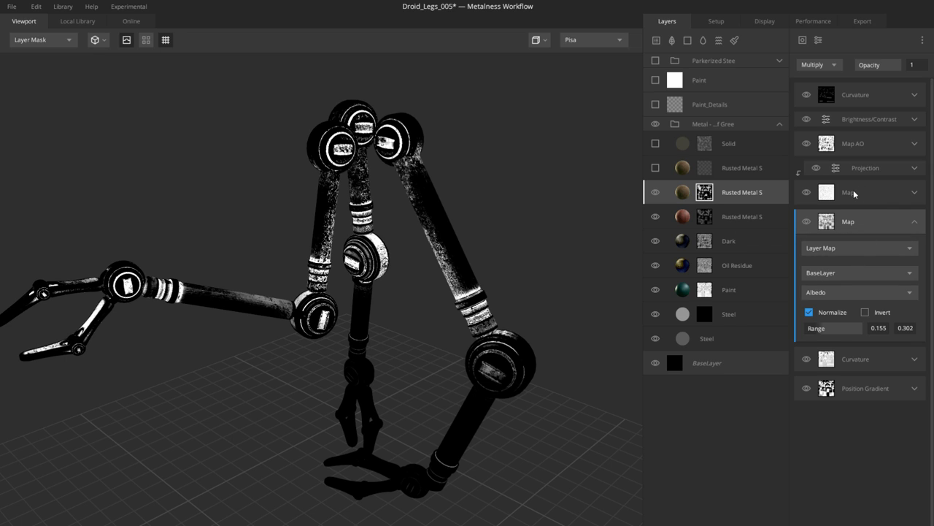
{"action": "left_click", "coordinate": [916, 194]}
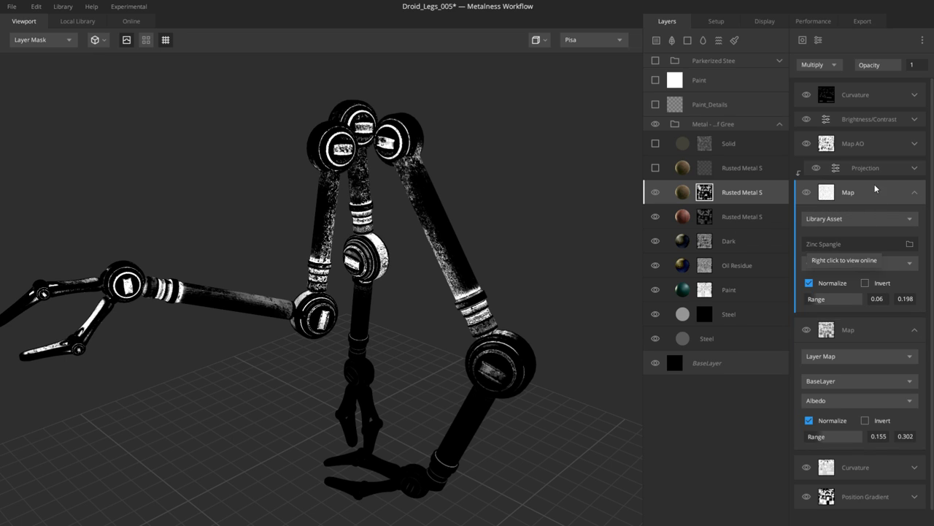
{"action": "left_click", "coordinate": [915, 168]}
{"action": "left_click", "coordinate": [866, 146]}
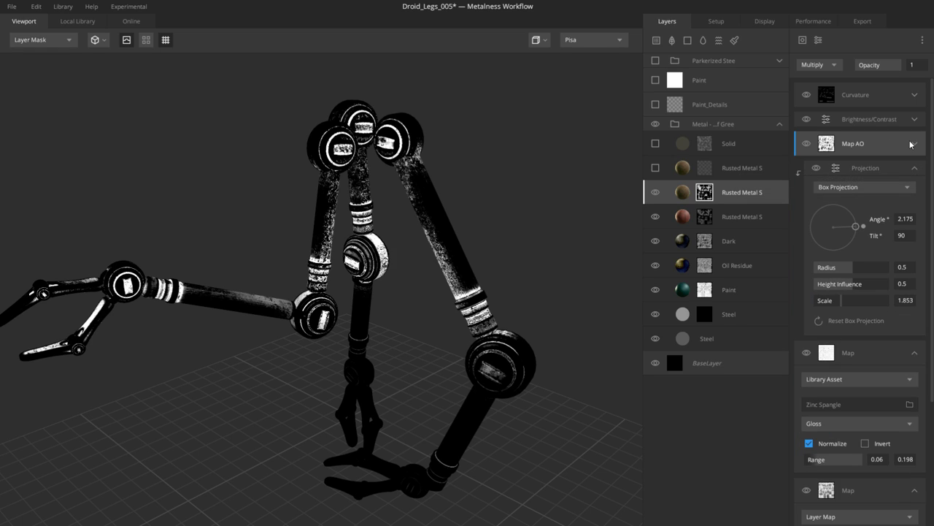
{"action": "left_click", "coordinate": [867, 98]}
{"action": "left_click", "coordinate": [914, 95]}
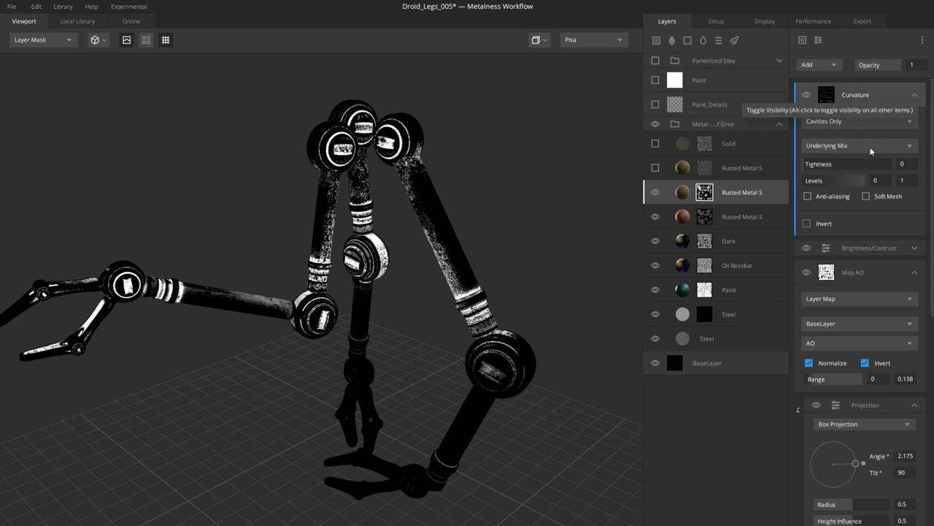
Step: Try Base Curvature Map as the source of the mask's Curvature component, and settle on Mesh Only
{"action": "scroll", "coordinate": [390, 271], "scroll_direction": "up", "scroll_amount": 2}
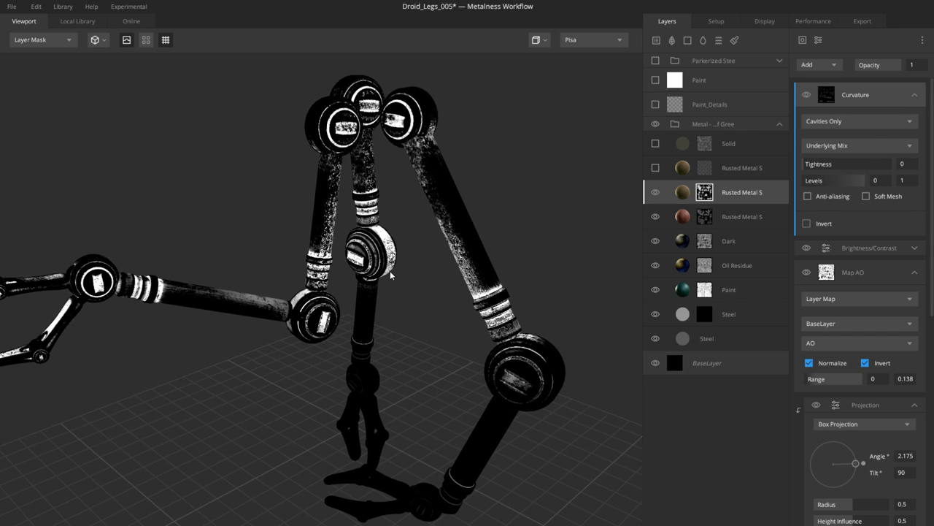
{"action": "left_click", "coordinate": [858, 149]}
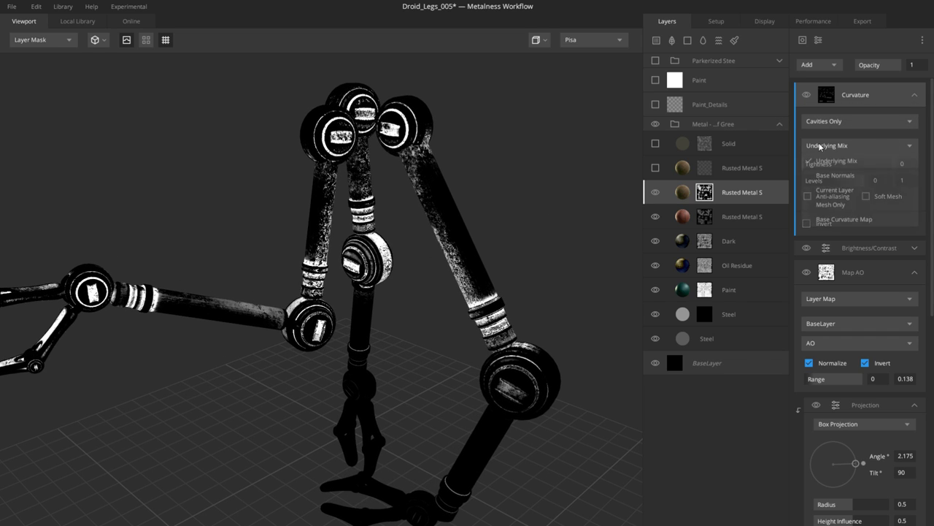
{"action": "left_click", "coordinate": [840, 218]}
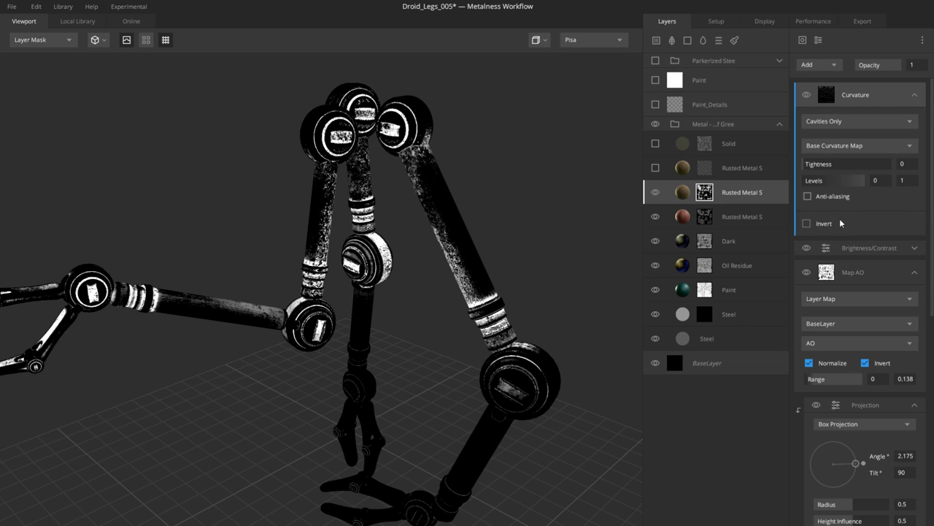
{"action": "left_click", "coordinate": [828, 147]}
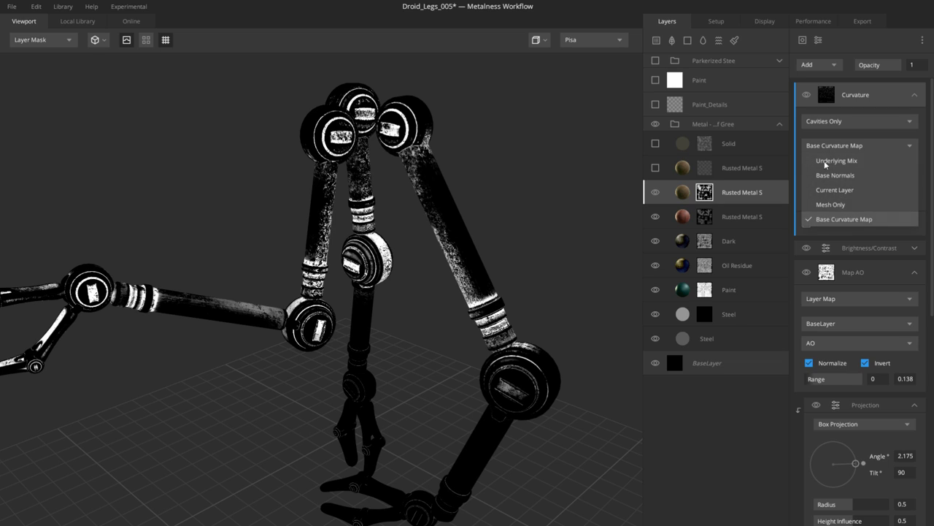
{"action": "left_click", "coordinate": [833, 203]}
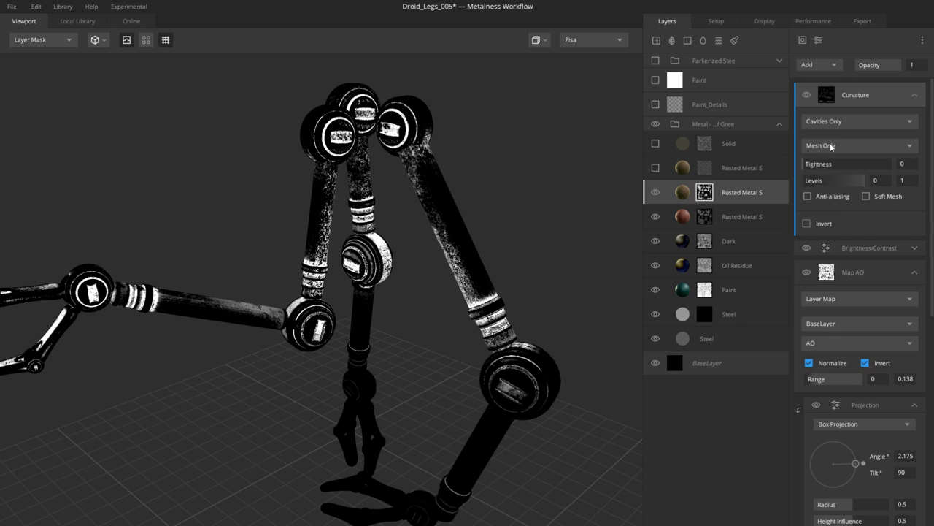
Step: Return the viewport to PBR Metalness shading and make the uppermost Rusted Metal layer visible
{"action": "key", "text": "m"}
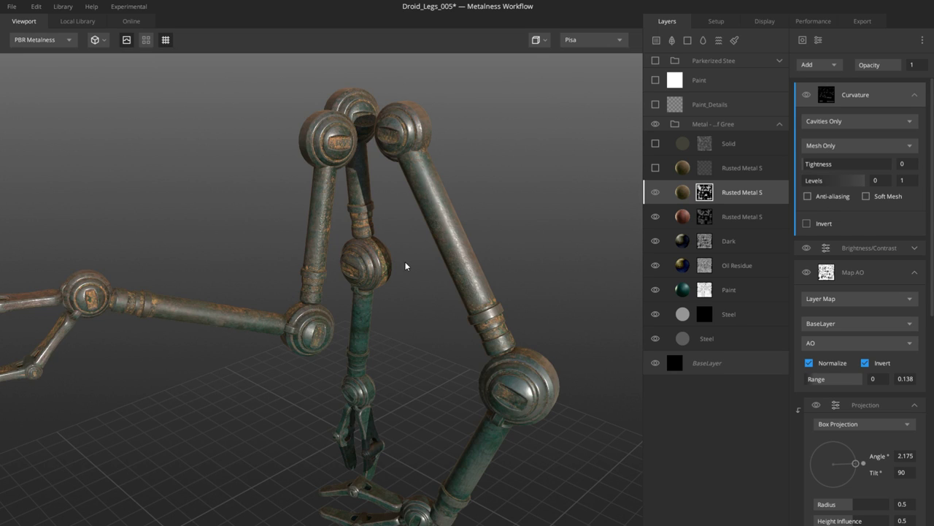
{"action": "left_click_drag", "start_coordinate": [405, 265], "coordinate": [414, 281], "text": "alt"}
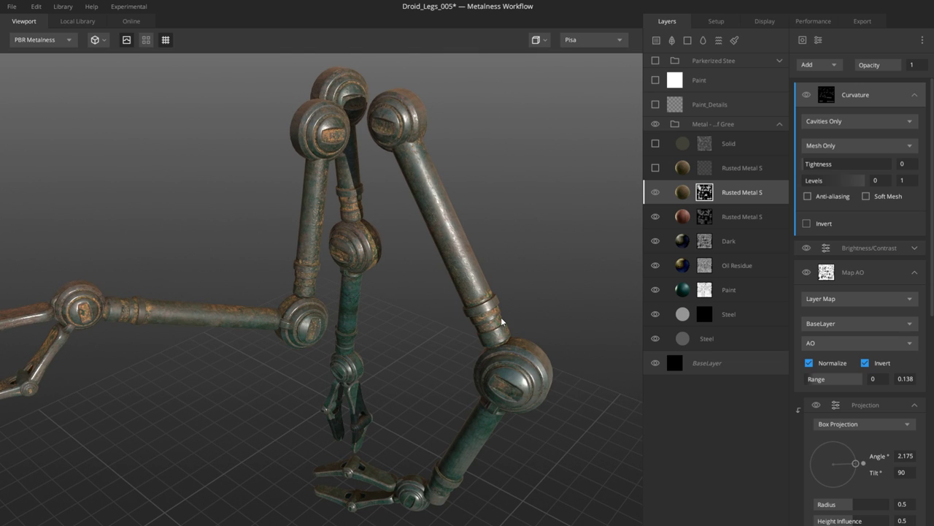
{"action": "left_click_drag", "start_coordinate": [430, 287], "coordinate": [464, 285], "text": "alt"}
{"action": "left_click", "coordinate": [658, 172]}
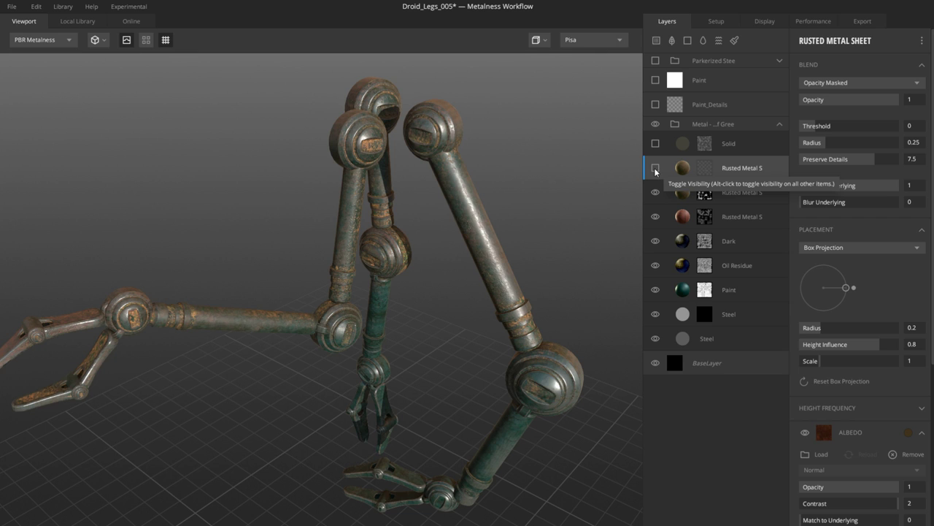
{"action": "left_click", "coordinate": [656, 170]}
{"action": "left_click_drag", "start_coordinate": [428, 308], "coordinate": [336, 346], "text": "alt"}
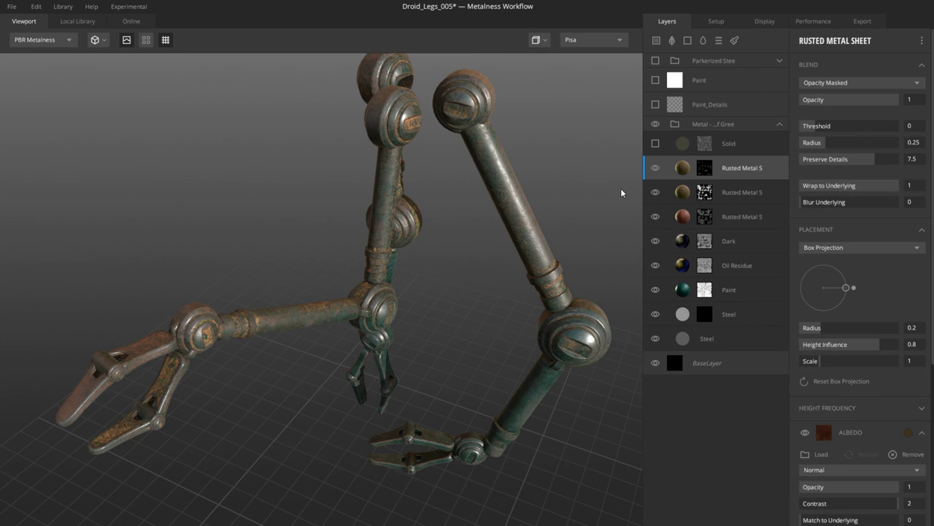
Step: Make the Solid layer at the top of the green metal group visible and check it on the legs
{"action": "left_click", "coordinate": [653, 144]}
{"action": "left_click", "coordinate": [653, 144]}
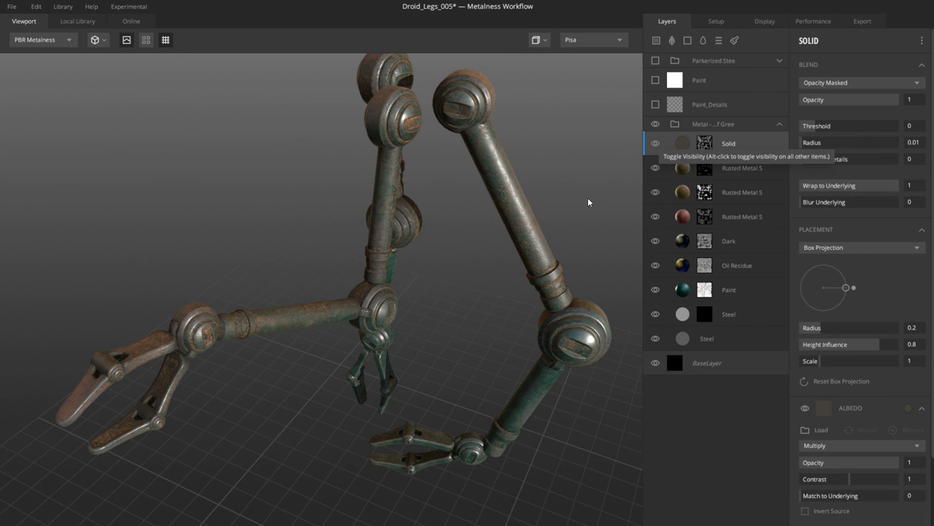
{"action": "left_click_drag", "start_coordinate": [588, 202], "coordinate": [468, 282], "text": "alt"}
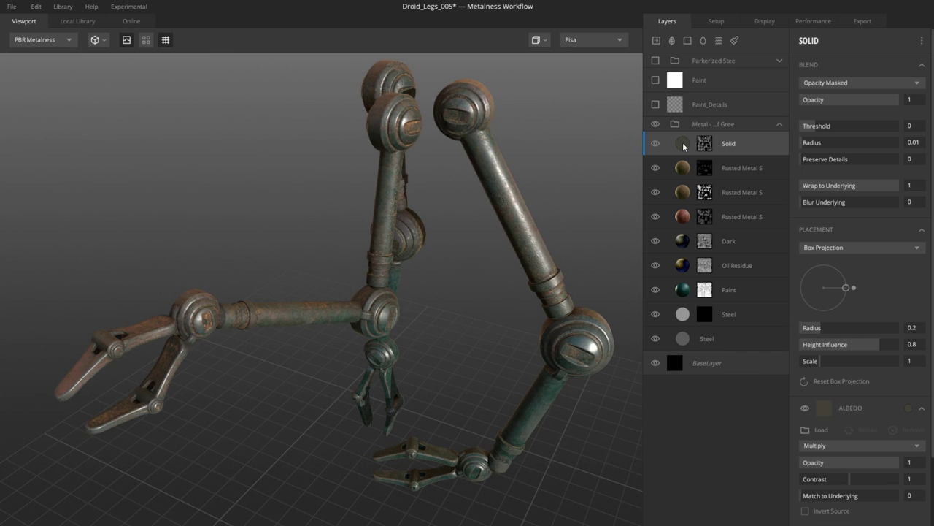
Step: Make the Paint_Details layer visible and compare the claw close up with it off and on
{"action": "left_click", "coordinate": [702, 104]}
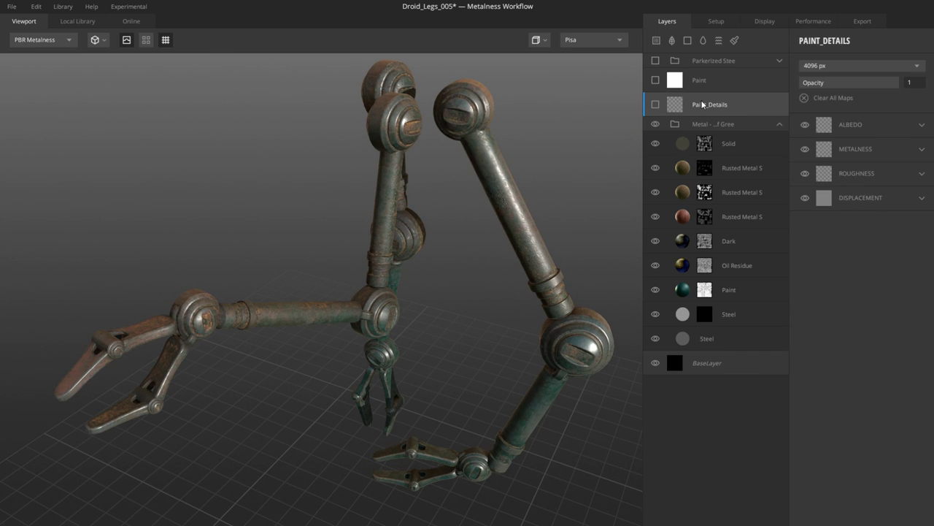
{"action": "left_click", "coordinate": [655, 106]}
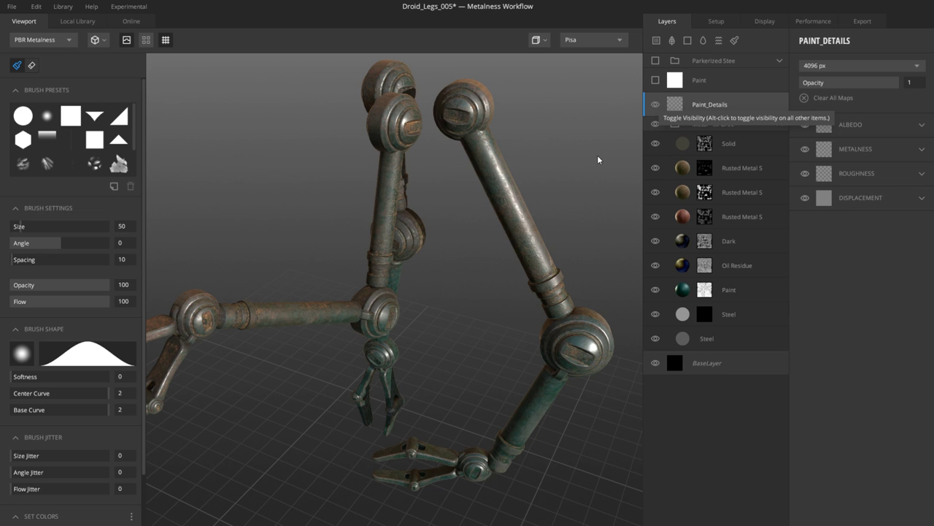
{"action": "scroll", "coordinate": [277, 271], "scroll_direction": "up", "scroll_amount": 5}
{"action": "middle_click_drag", "start_coordinate": [282, 345], "coordinate": [454, 362], "text": "alt"}
{"action": "left_click_drag", "start_coordinate": [453, 362], "coordinate": [590, 338], "text": "alt"}
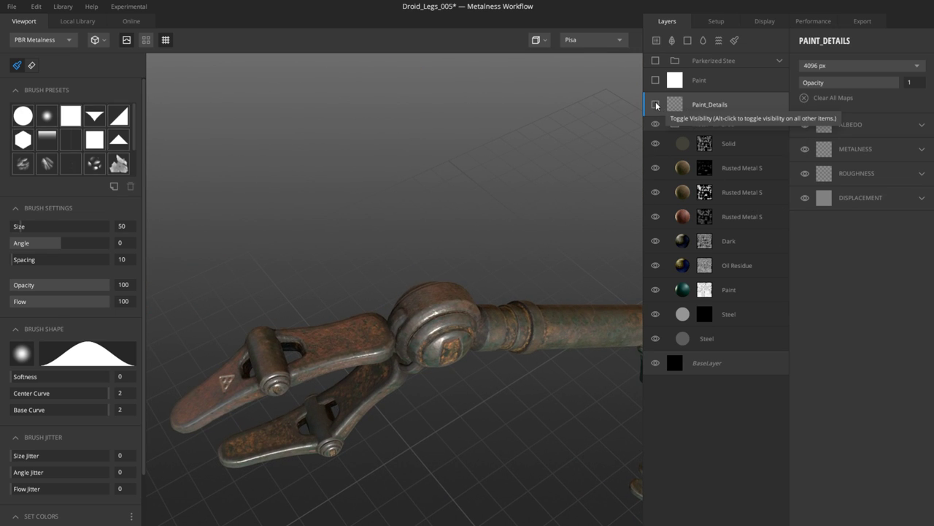
{"action": "left_click", "coordinate": [655, 106]}
{"action": "mouse_move", "coordinate": [319, 322]}
{"action": "middle_mouse_down"}
{"action": "mouse_move", "coordinate": [354, 350]}
{"action": "mouse_move", "coordinate": [455, 373]}
{"action": "mouse_move", "coordinate": [484, 318]}
{"action": "mouse_move", "coordinate": [434, 288]}
{"action": "mouse_move", "coordinate": [475, 263]}
{"action": "mouse_move", "coordinate": [457, 286]}
{"action": "mouse_move", "coordinate": [453, 240]}
{"action": "mouse_move", "coordinate": [460, 274]}
{"action": "middle_mouse_up"}
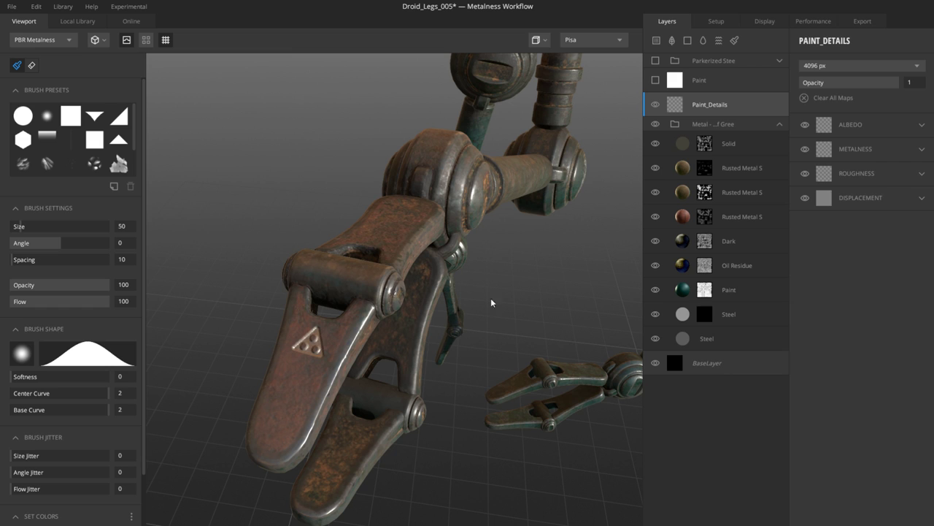
Step: Display the Normal channel and examine the painted triangle detail on the claw and the surrounding surfaces
{"action": "scroll", "coordinate": [494, 277], "scroll_direction": "down", "scroll_amount": 5}
{"action": "middle_click_drag", "start_coordinate": [474, 285], "coordinate": [470, 300]}
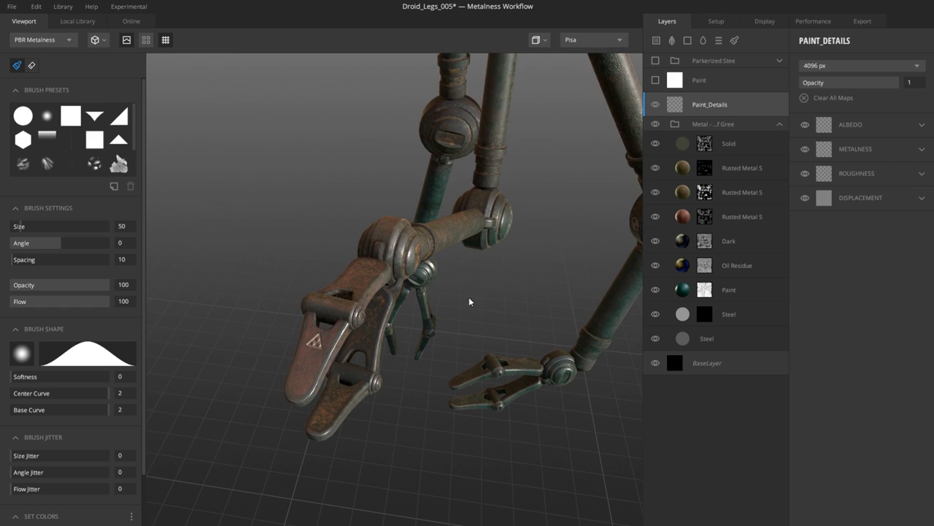
{"action": "scroll", "coordinate": [469, 300], "scroll_direction": "down", "scroll_amount": 1}
{"action": "key", "text": "n"}
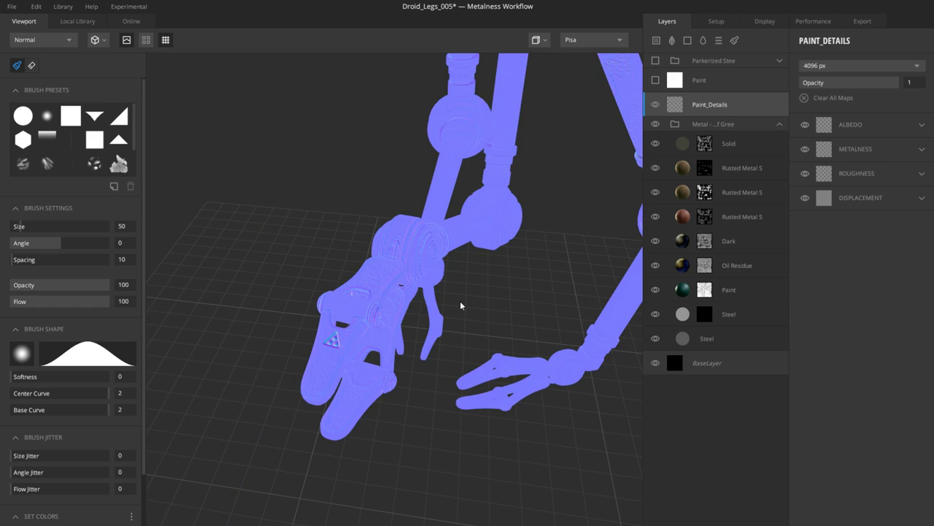
{"action": "middle_click_drag", "start_coordinate": [442, 334], "coordinate": [444, 324]}
{"action": "right_click_drag", "start_coordinate": [423, 352], "coordinate": [509, 377], "text": "alt"}
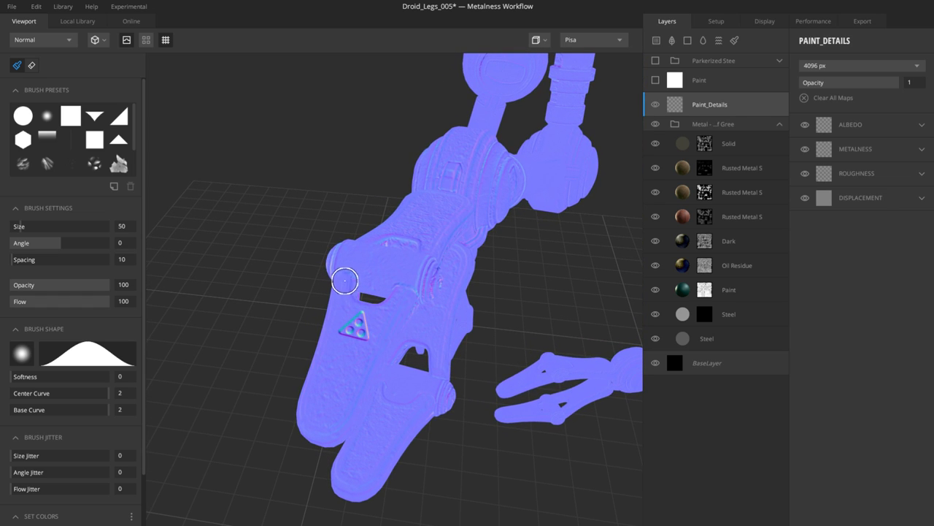
{"action": "scroll", "coordinate": [365, 349], "scroll_direction": "up", "scroll_amount": 2}
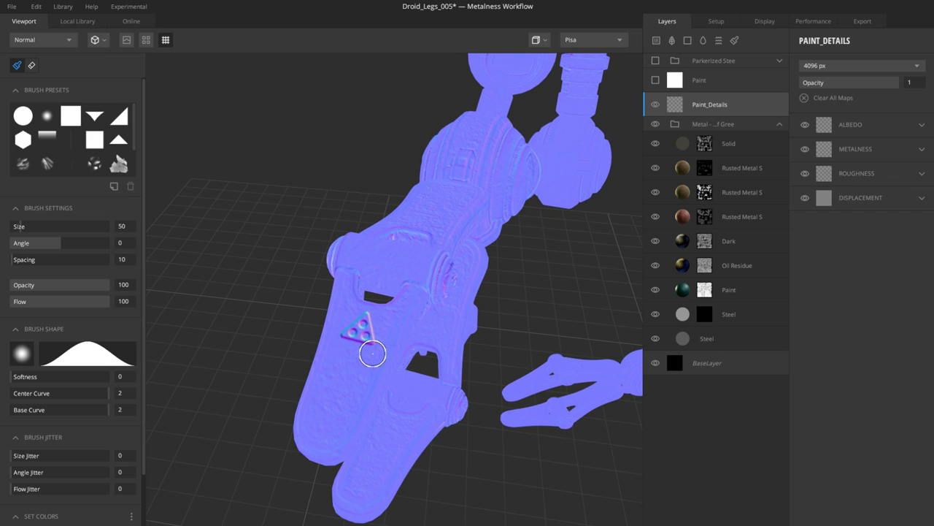
{"action": "scroll", "coordinate": [438, 301], "scroll_direction": "down", "scroll_amount": 3}
{"action": "mouse_move", "coordinate": [503, 313]}
{"action": "middle_mouse_down"}
{"action": "mouse_move", "coordinate": [377, 244]}
{"action": "mouse_move", "coordinate": [427, 278]}
{"action": "mouse_move", "coordinate": [454, 271]}
{"action": "mouse_move", "coordinate": [478, 290]}
{"action": "mouse_move", "coordinate": [440, 280]}
{"action": "mouse_move", "coordinate": [456, 287]}
{"action": "mouse_move", "coordinate": [447, 304]}
{"action": "middle_mouse_up"}
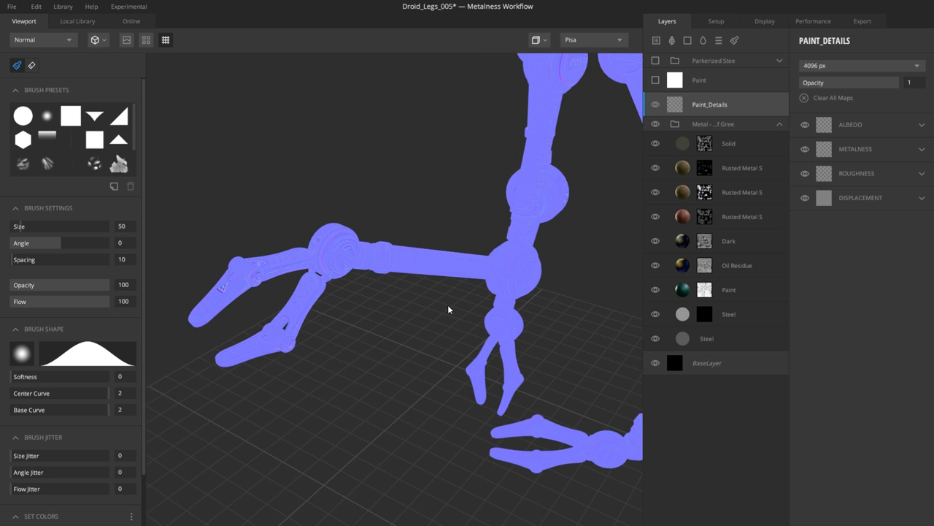
{"action": "mouse_move", "coordinate": [426, 269]}
{"action": "left_mouse_down", "text": "alt"}
{"action": "mouse_move", "coordinate": [398, 293]}
{"action": "mouse_move", "coordinate": [409, 294]}
{"action": "mouse_move", "coordinate": [392, 293]}
{"action": "left_mouse_up", "text": "alt"}
{"action": "middle_click_drag", "start_coordinate": [393, 293], "coordinate": [391, 305]}
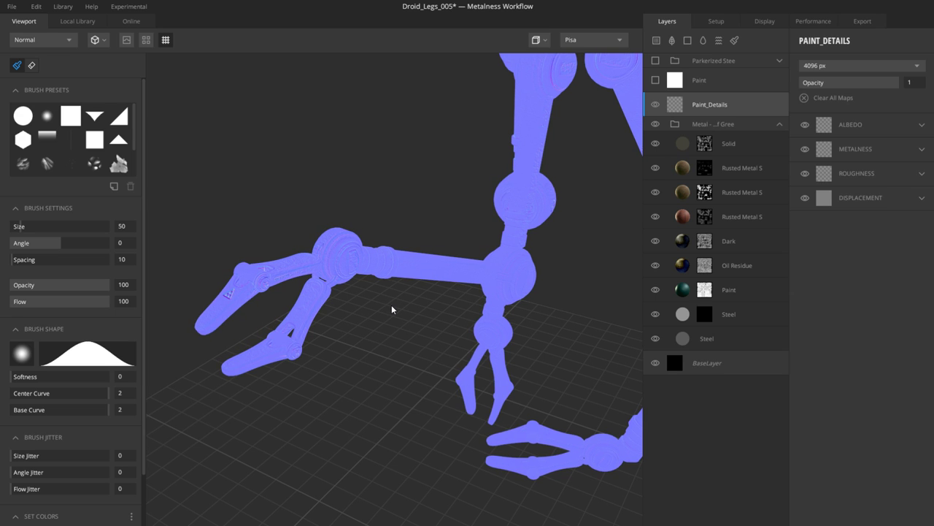
Step: Return to PBR Metalness shading and examine the textured legs from several angles
{"action": "key", "text": "1"}
{"action": "left_click_drag", "start_coordinate": [396, 316], "coordinate": [430, 296], "text": "alt"}
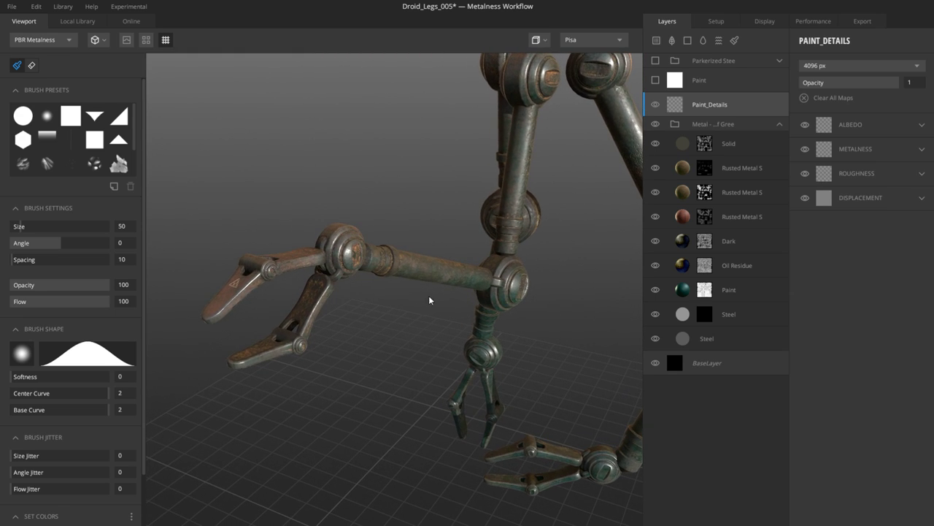
{"action": "middle_click_drag", "start_coordinate": [429, 295], "coordinate": [451, 388]}
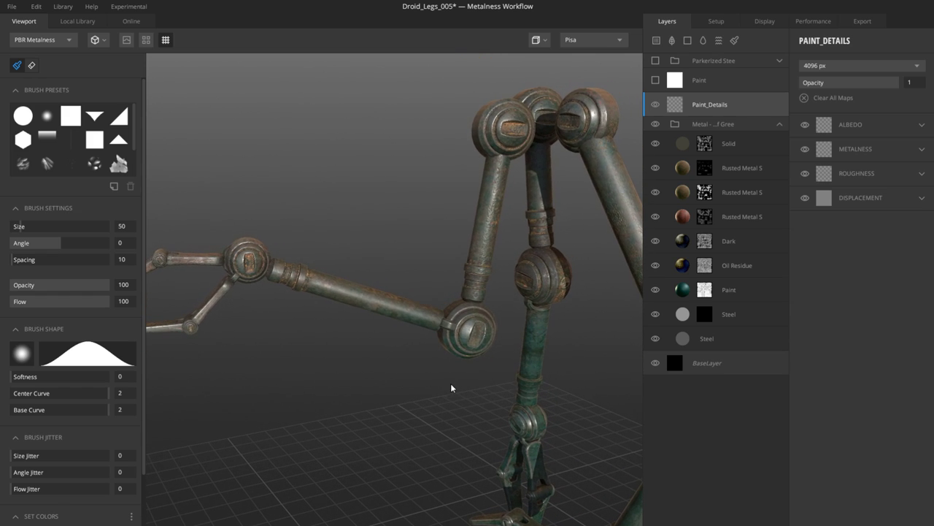
{"action": "middle_click_drag", "start_coordinate": [585, 393], "coordinate": [530, 358]}
{"action": "mouse_move", "coordinate": [406, 389]}
{"action": "left_mouse_down", "text": "alt"}
{"action": "mouse_move", "coordinate": [405, 370]}
{"action": "mouse_move", "coordinate": [420, 377]}
{"action": "left_mouse_up", "text": "alt"}
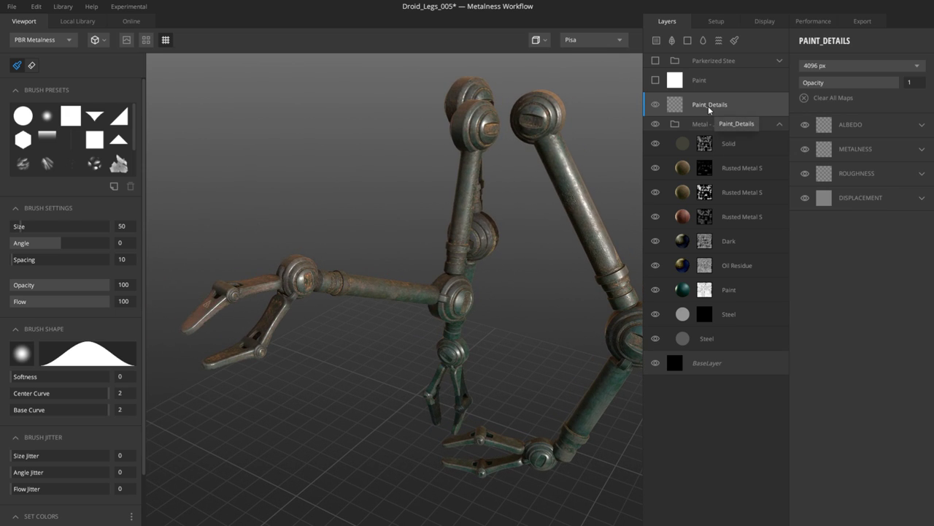
Step: Make the Paint layer above Paint_Details visible and check its colour variation across the legs
{"action": "left_click", "coordinate": [695, 81]}
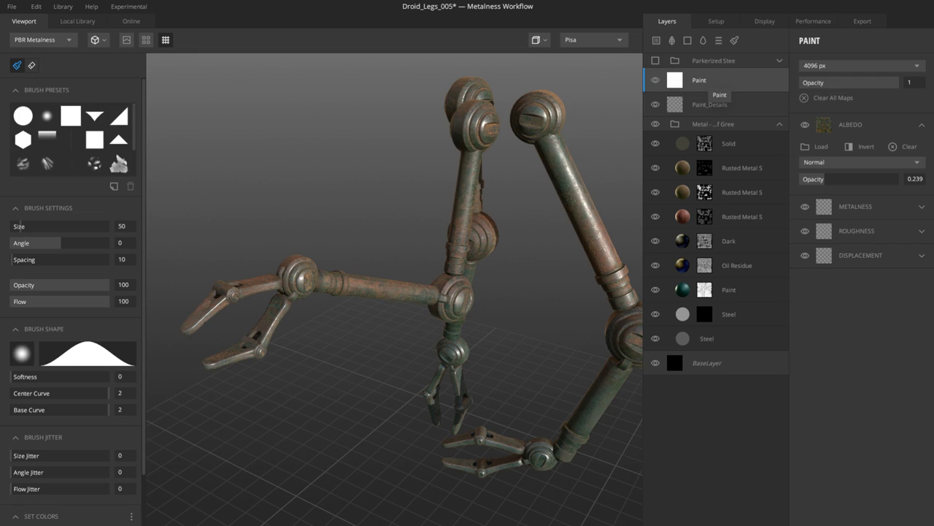
{"action": "middle_click_drag", "start_coordinate": [409, 239], "coordinate": [393, 243], "text": "alt"}
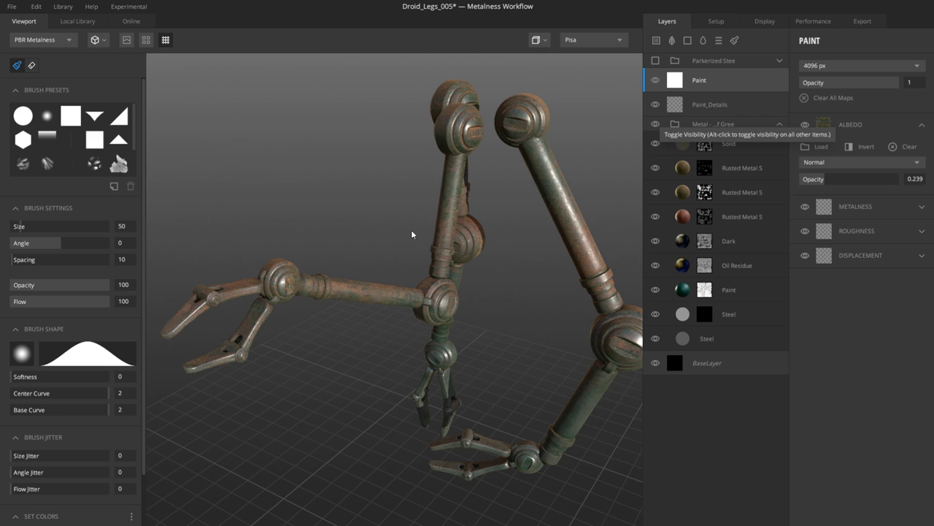
{"action": "scroll", "coordinate": [420, 244], "scroll_direction": "down", "scroll_amount": 2}
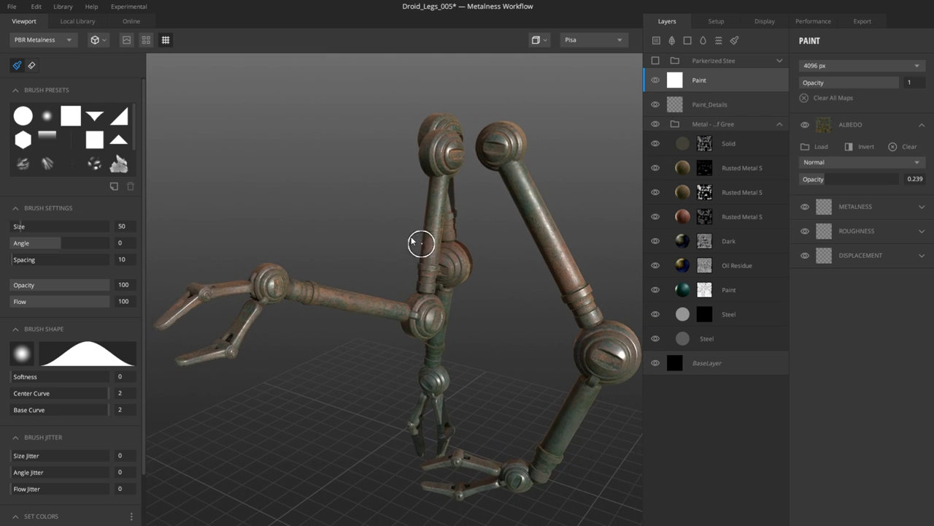
{"action": "left_click", "coordinate": [417, 230]}
{"action": "left_click", "coordinate": [446, 245]}
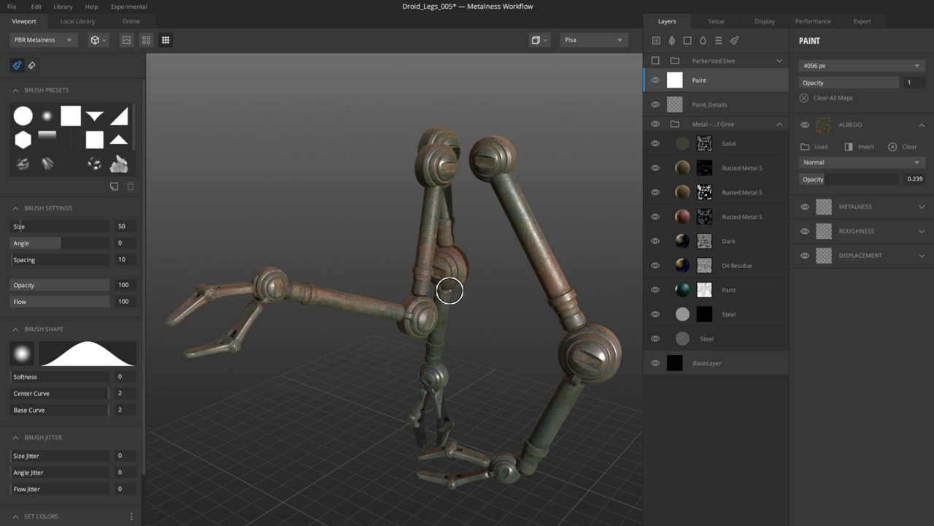
{"action": "left_click_drag", "start_coordinate": [450, 214], "coordinate": [445, 247], "text": "alt"}
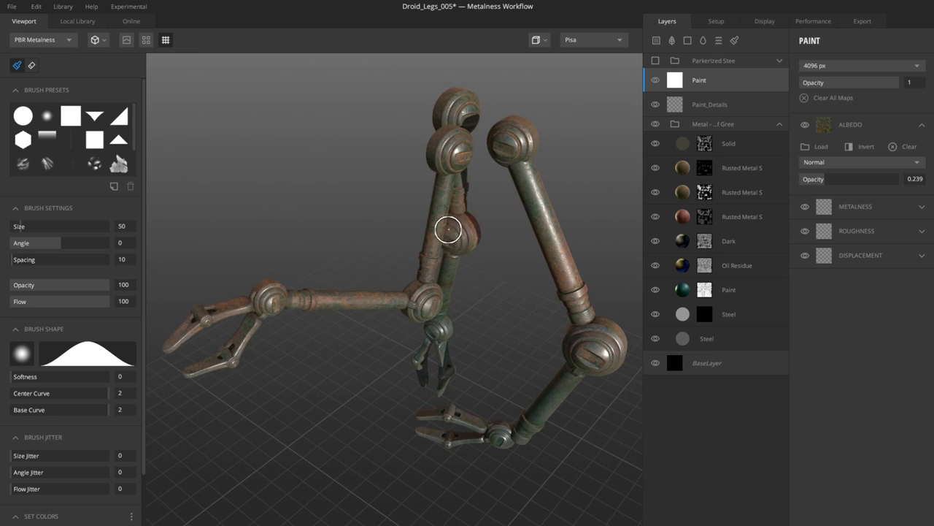
{"action": "middle_click_drag", "start_coordinate": [447, 200], "coordinate": [475, 246], "text": "alt"}
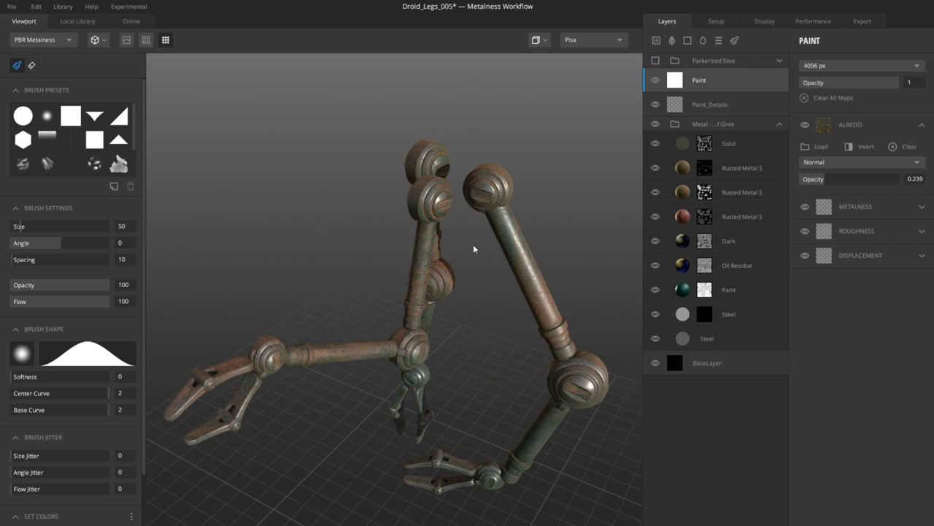
{"action": "middle_click_drag", "start_coordinate": [438, 281], "coordinate": [440, 279]}
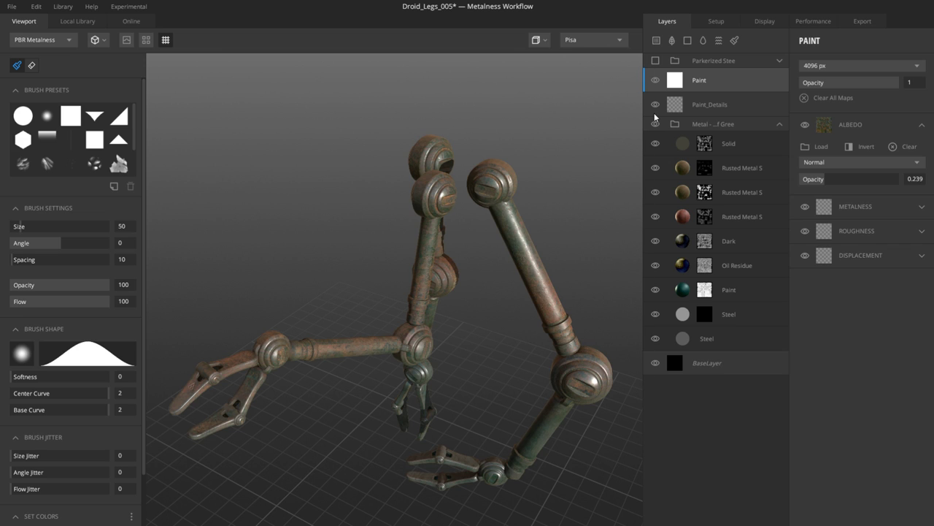
Step: Examine the painted and rusted leg surfaces closer up and from several angles with all the green metal layers visible
{"action": "middle_click_drag", "start_coordinate": [464, 302], "coordinate": [458, 290]}
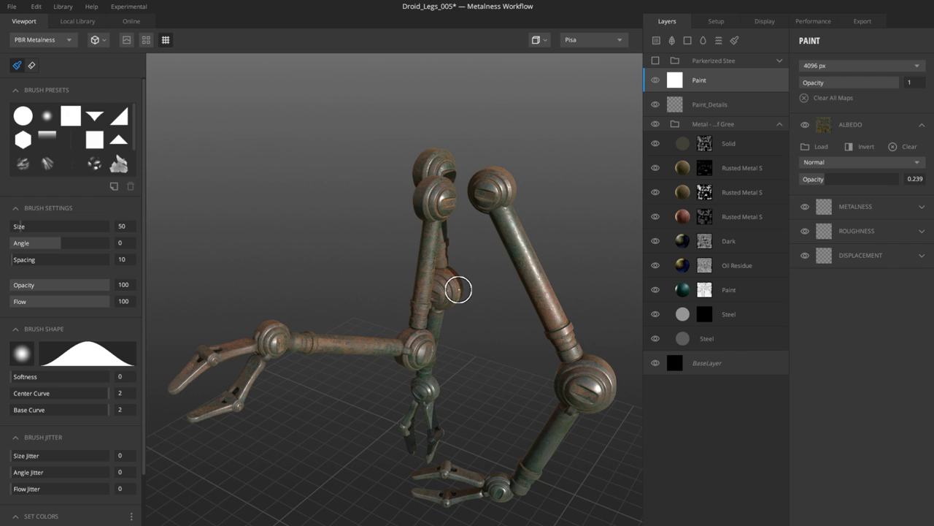
{"action": "middle_click_drag", "start_coordinate": [458, 290], "coordinate": [465, 294]}
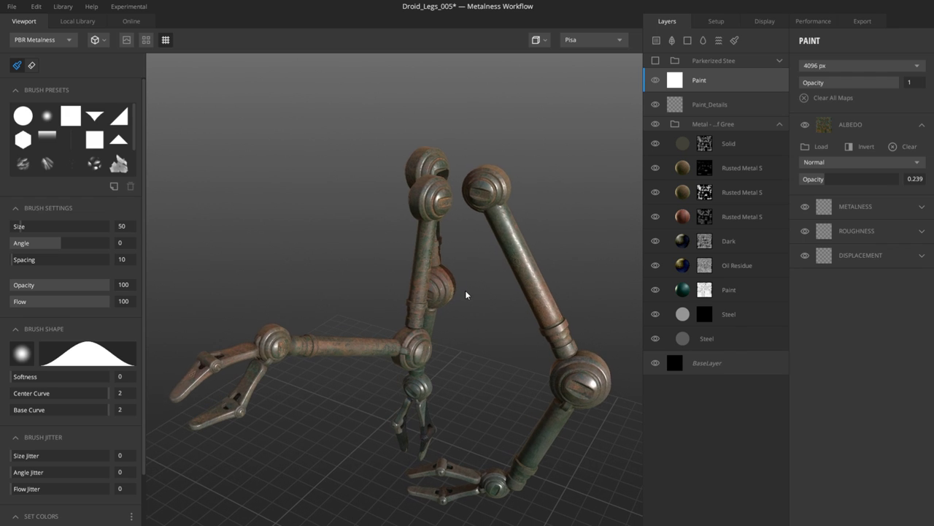
{"action": "scroll", "coordinate": [417, 286], "scroll_direction": "up", "scroll_amount": 3}
{"action": "scroll", "coordinate": [471, 336], "scroll_direction": "up", "scroll_amount": 3}
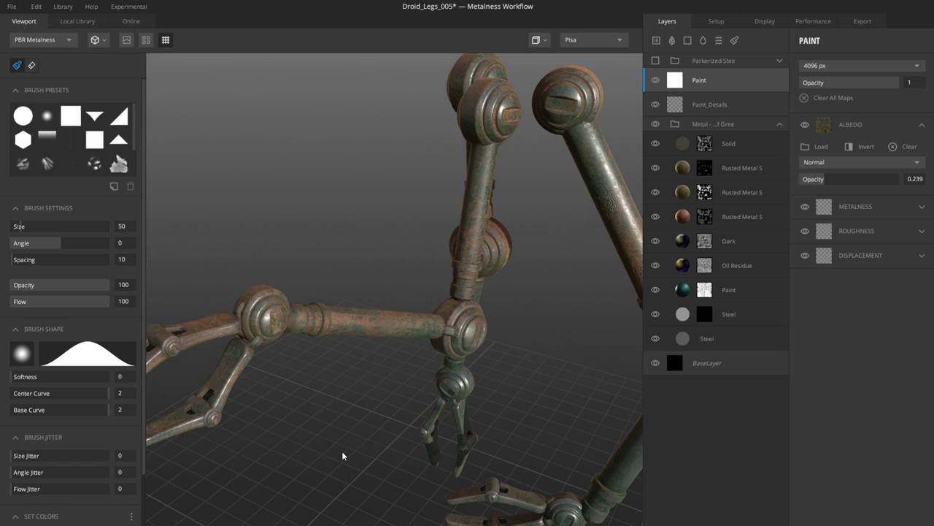
{"action": "mouse_move", "coordinate": [395, 525]}
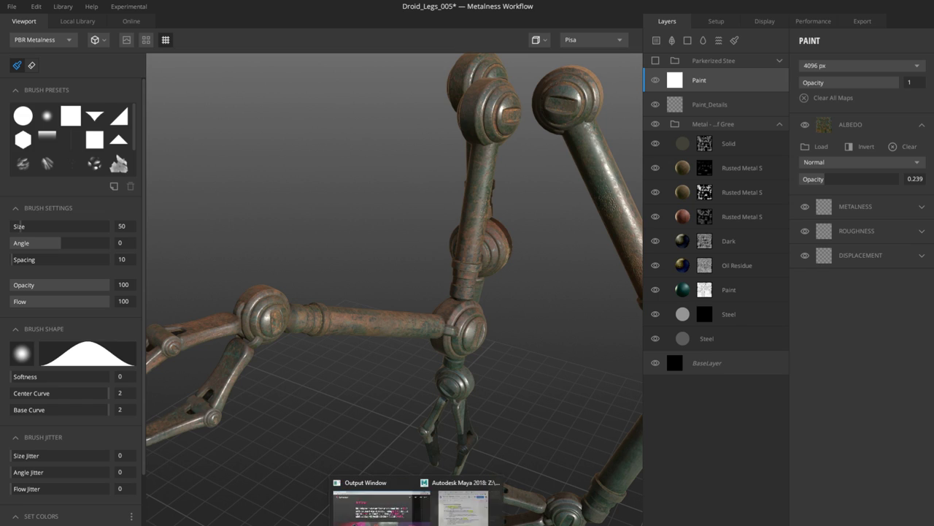
{"action": "mouse_move", "coordinate": [514, 525]}
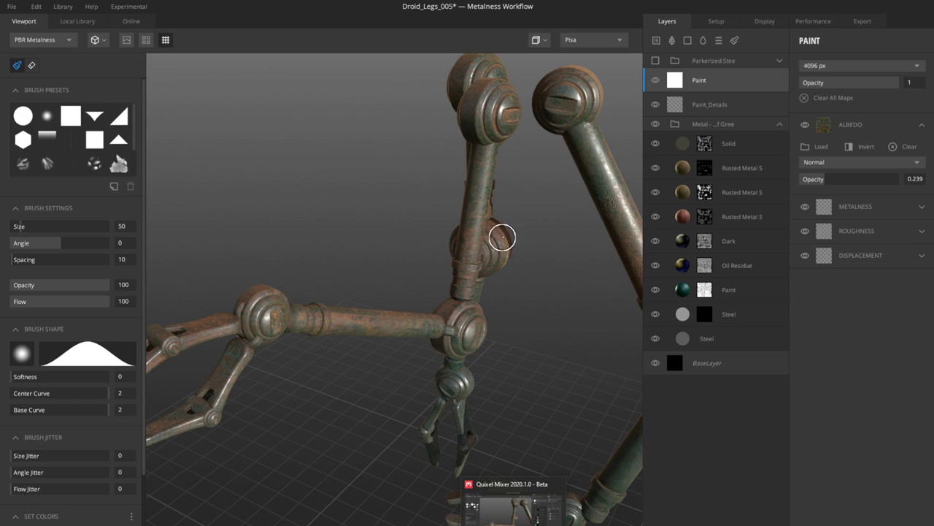
{"action": "middle_click_drag", "start_coordinate": [573, 227], "coordinate": [537, 250], "text": "alt"}
{"action": "left_click_drag", "start_coordinate": [536, 254], "coordinate": [518, 254], "text": "alt"}
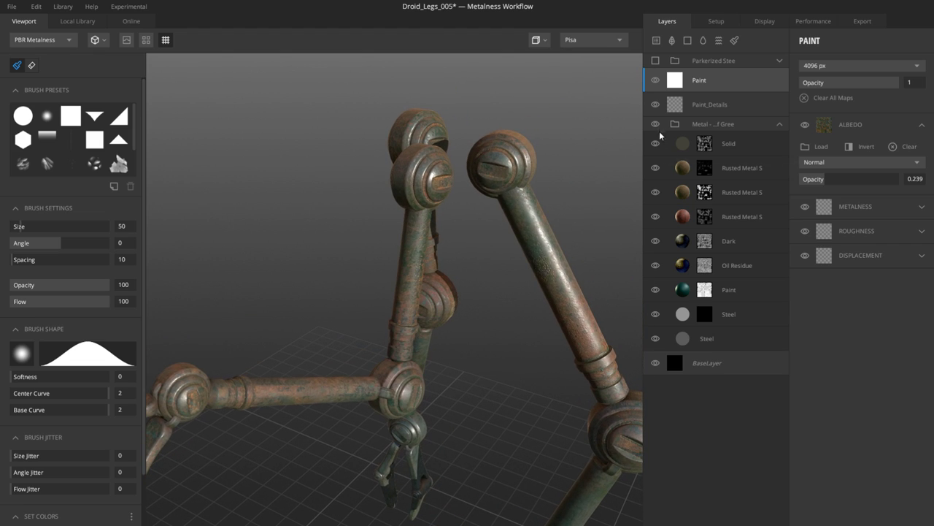
Step: Set the project's working resolution to 4096 px
{"action": "left_click", "coordinate": [761, 22]}
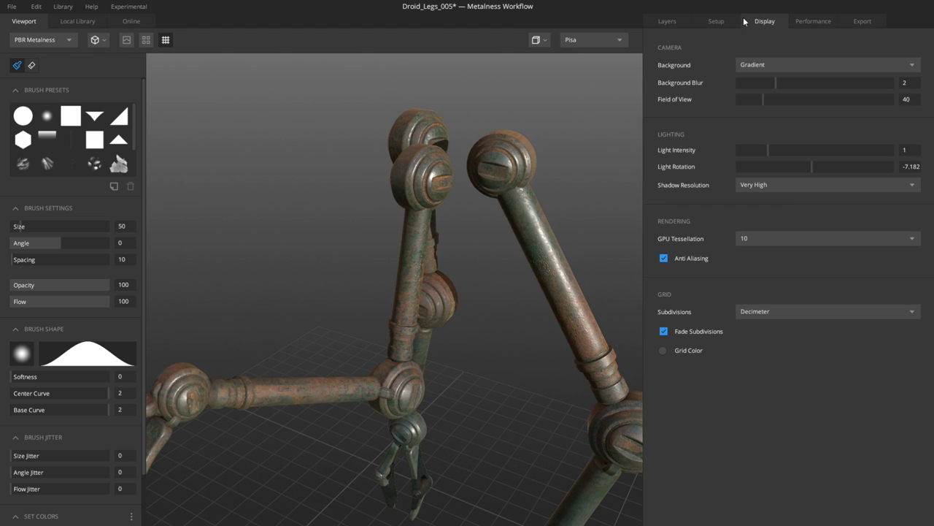
{"action": "left_click", "coordinate": [724, 21]}
{"action": "left_click", "coordinate": [757, 71]}
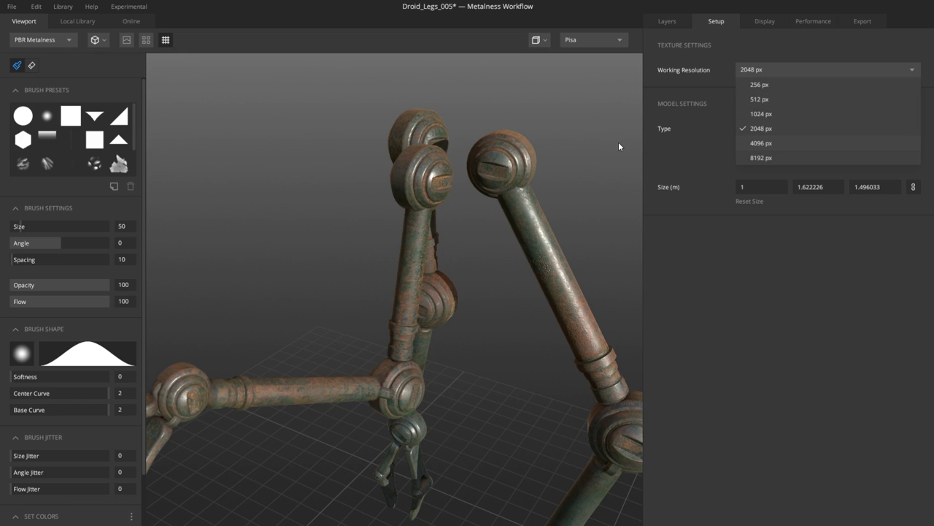
{"action": "key", "text": "Return"}
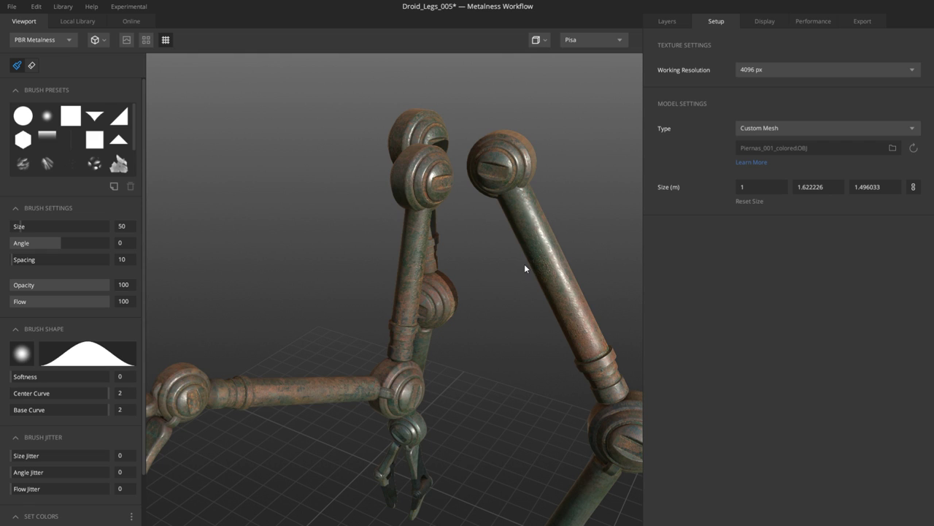
Step: Return to the layer stack and inspect the leg joints and claws close up at the new working resolution
{"action": "left_click", "coordinate": [675, 24]}
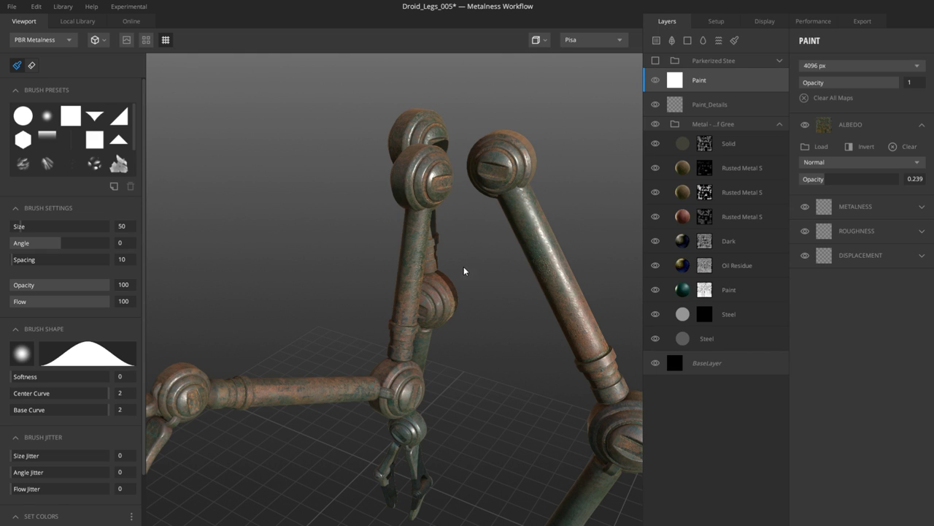
{"action": "left_click_drag", "start_coordinate": [465, 269], "coordinate": [457, 275], "text": "alt"}
{"action": "right_click_drag", "start_coordinate": [457, 275], "coordinate": [490, 360], "text": "alt"}
{"action": "left_click_drag", "start_coordinate": [489, 363], "coordinate": [426, 314], "text": "alt"}
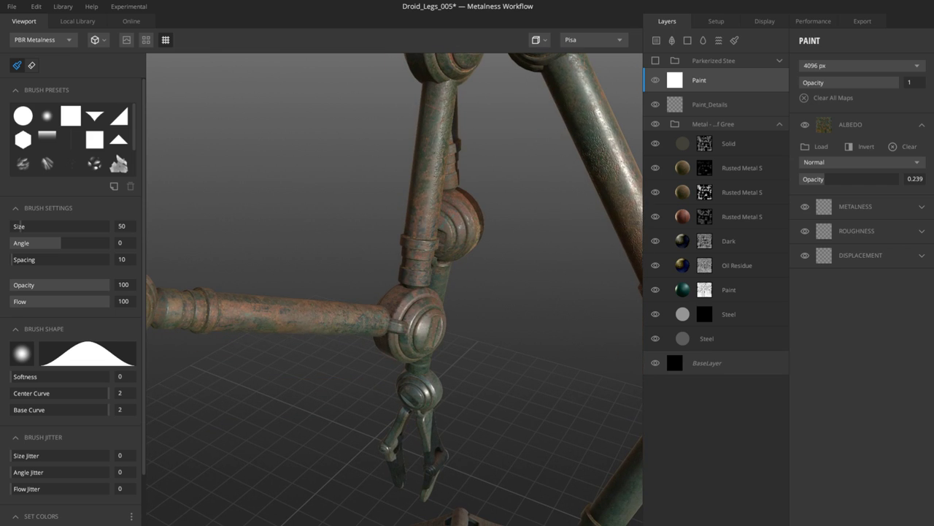
{"action": "left_click", "coordinate": [710, 124]}
{"action": "left_click_drag", "start_coordinate": [341, 339], "coordinate": [405, 335], "text": "alt"}
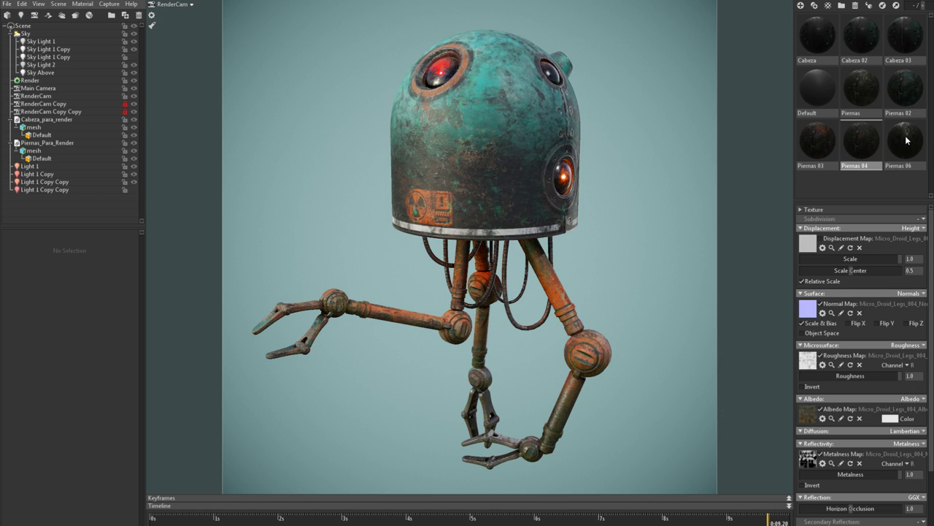
Step: Switch to Marmoset Toolbag, assign the Piernas 06 material to the droid's legs and examine them from several angles
{"action": "left_click_drag", "start_coordinate": [907, 140], "coordinate": [586, 321]}
{"action": "scroll", "coordinate": [586, 321], "scroll_direction": "up", "scroll_amount": 5}
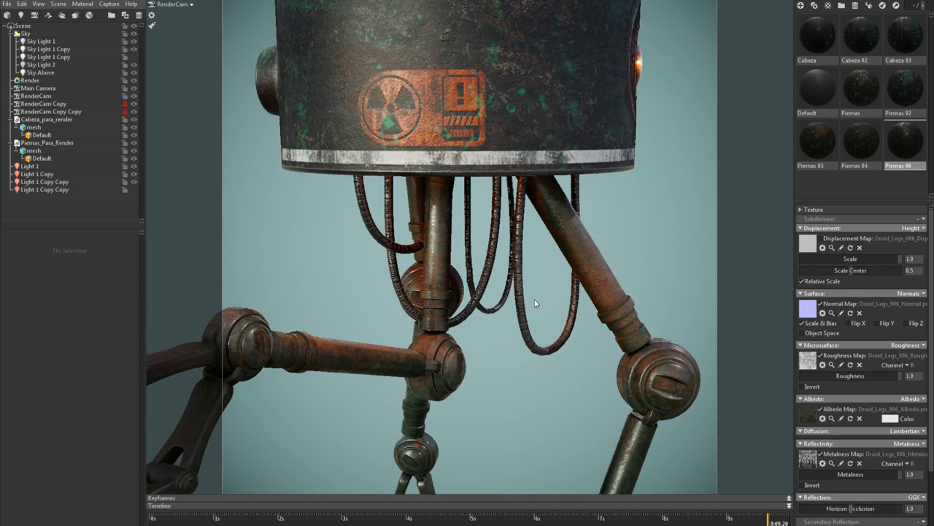
{"action": "left_click_drag", "start_coordinate": [534, 303], "coordinate": [507, 313]}
{"action": "scroll", "coordinate": [507, 312], "scroll_direction": "down", "scroll_amount": 5}
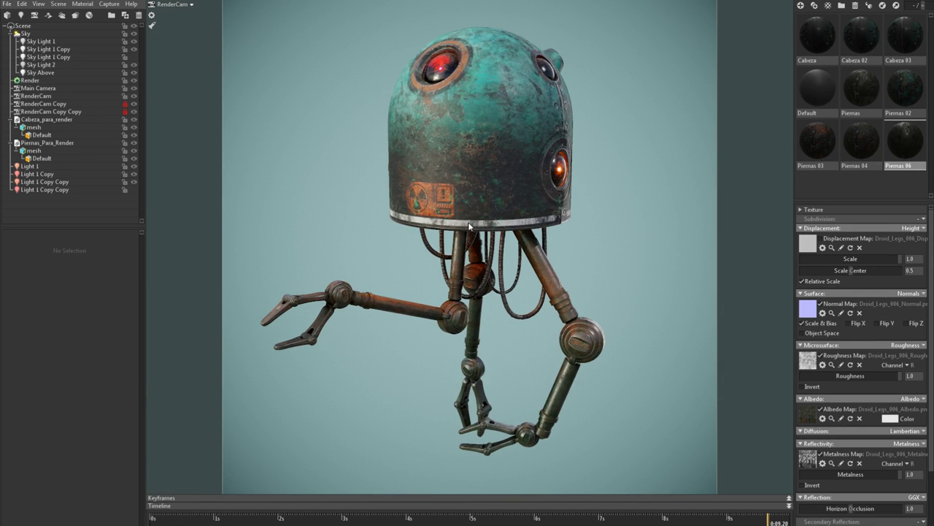
{"action": "left_click_drag", "start_coordinate": [468, 227], "coordinate": [491, 227]}
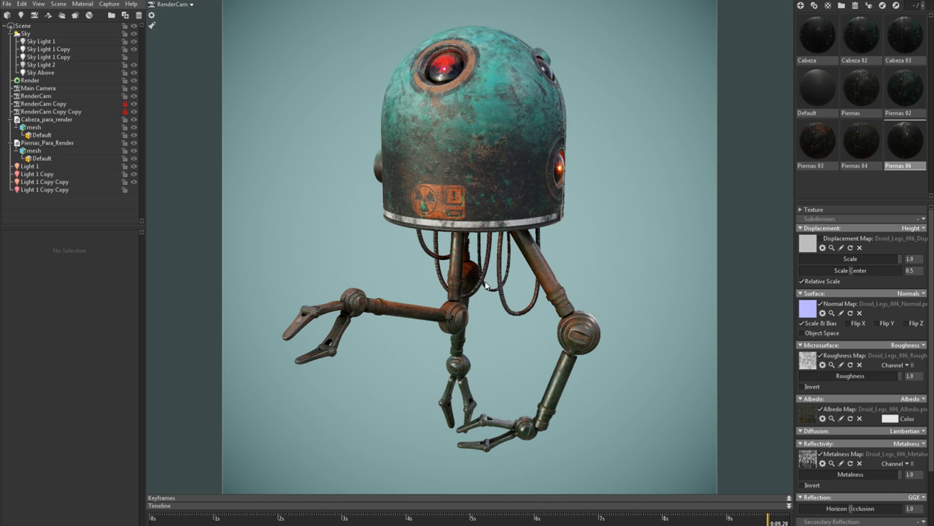
{"action": "left_click_drag", "start_coordinate": [588, 288], "coordinate": [550, 288]}
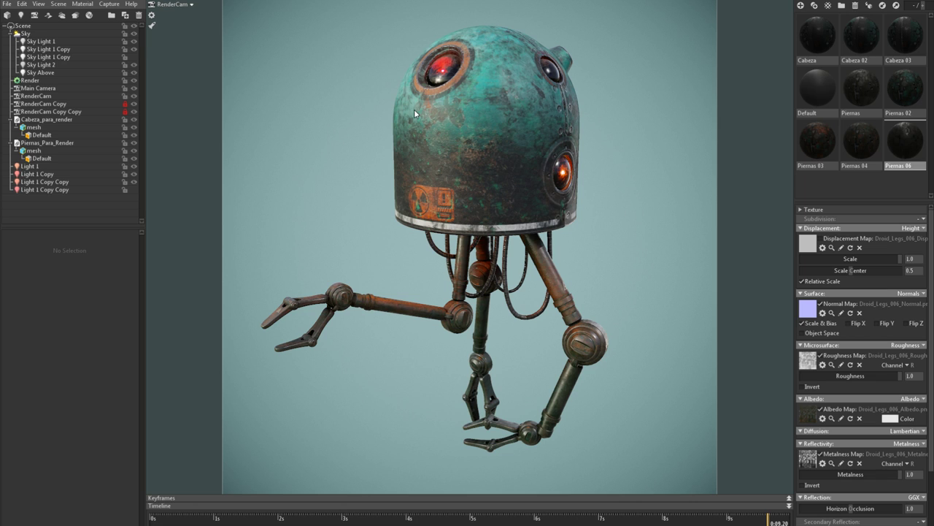
Step: Inspect the worn paint and decals on the droid's head close up and assign the Piernas 04 material to the legs
{"action": "scroll", "coordinate": [469, 132], "scroll_direction": "up", "scroll_amount": 6}
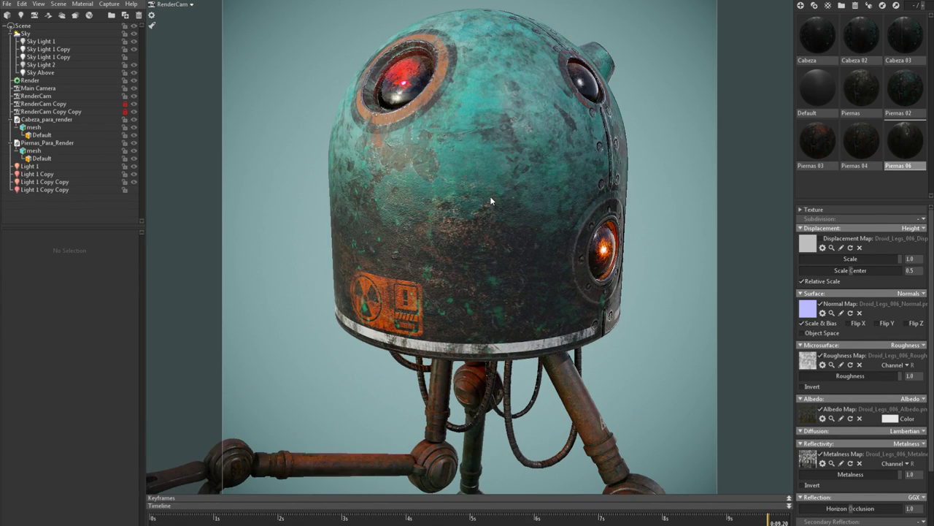
{"action": "scroll", "coordinate": [492, 200], "scroll_direction": "up", "scroll_amount": 5}
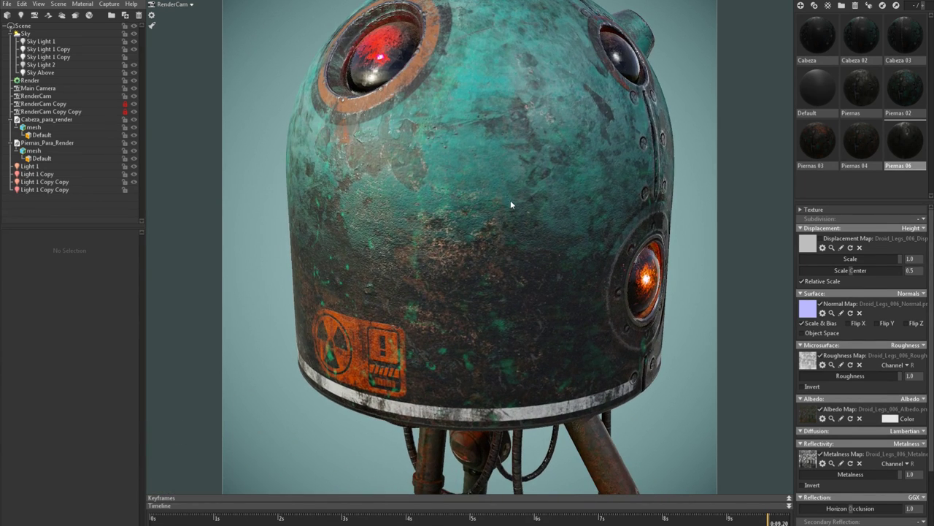
{"action": "left_click_drag", "start_coordinate": [511, 211], "coordinate": [557, 198]}
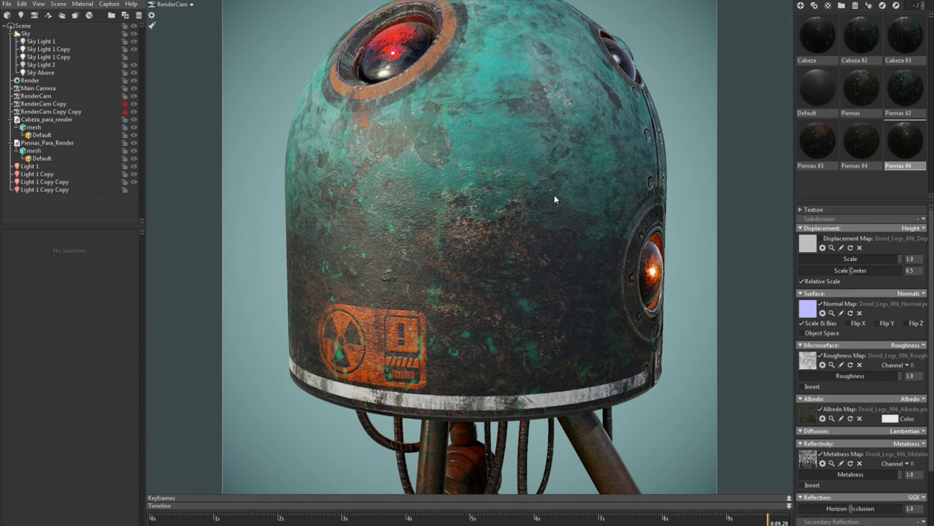
{"action": "right_click_drag", "start_coordinate": [557, 198], "coordinate": [401, 269]}
{"action": "scroll", "coordinate": [475, 237], "scroll_direction": "down", "scroll_amount": 3}
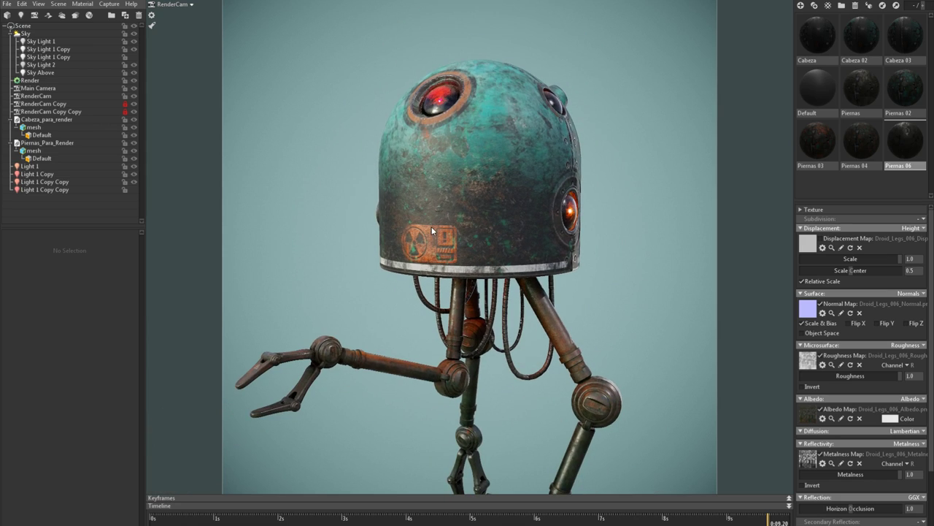
{"action": "left_click_drag", "start_coordinate": [862, 140], "coordinate": [463, 282]}
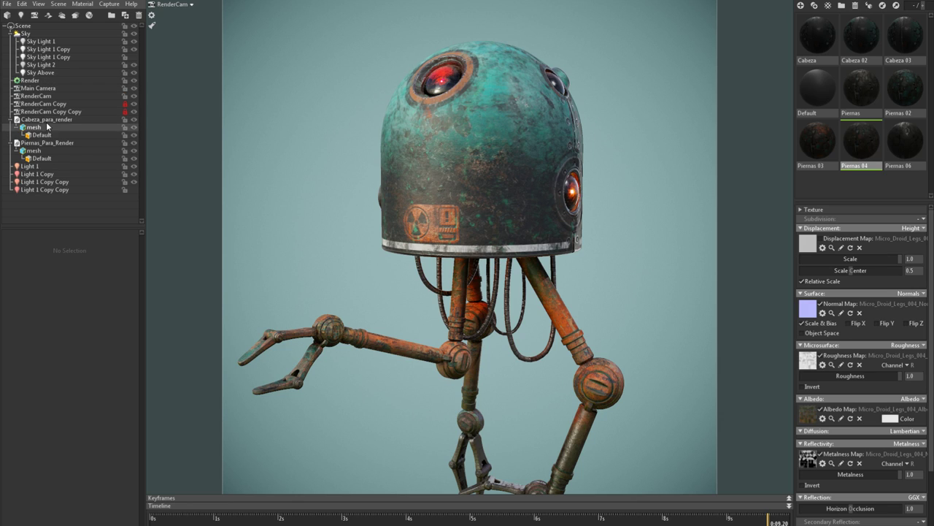
Step: Set the Sky's backdrop brightness to about 0.283 and look at the settings of Light 1
{"action": "left_click", "coordinate": [46, 33]}
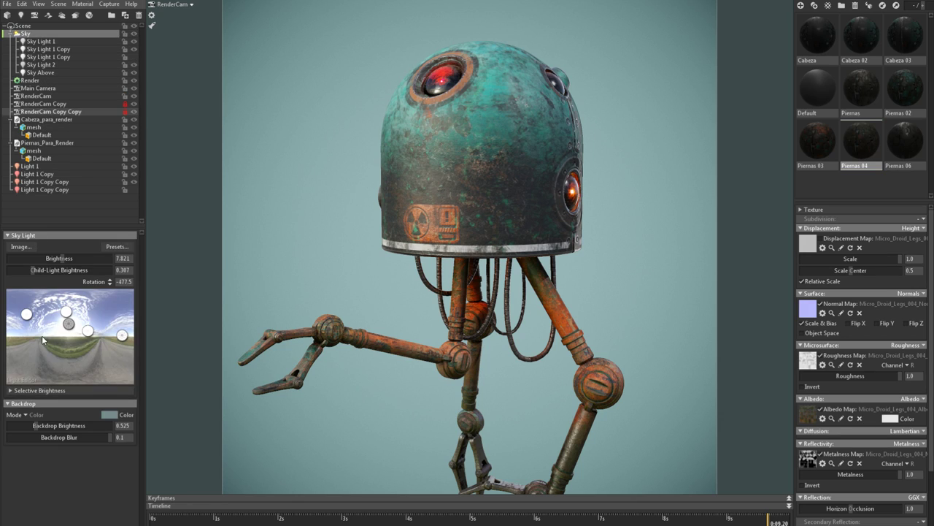
{"action": "left_click_drag", "start_coordinate": [35, 425], "coordinate": [30, 426]}
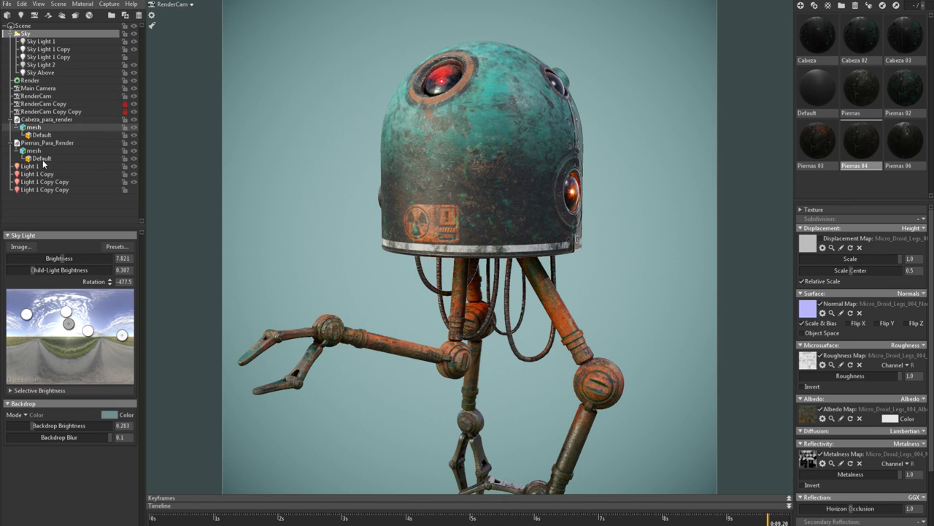
{"action": "left_click", "coordinate": [333, 217]}
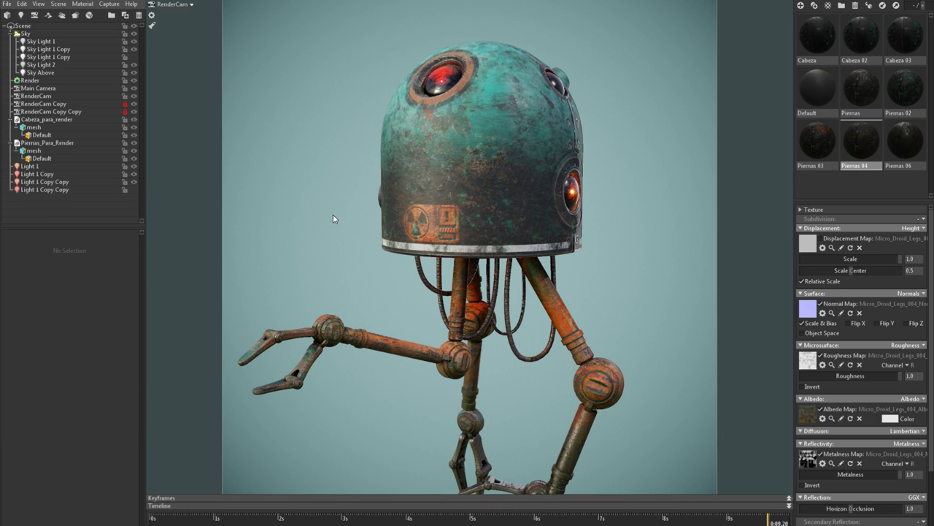
{"action": "left_click", "coordinate": [116, 167]}
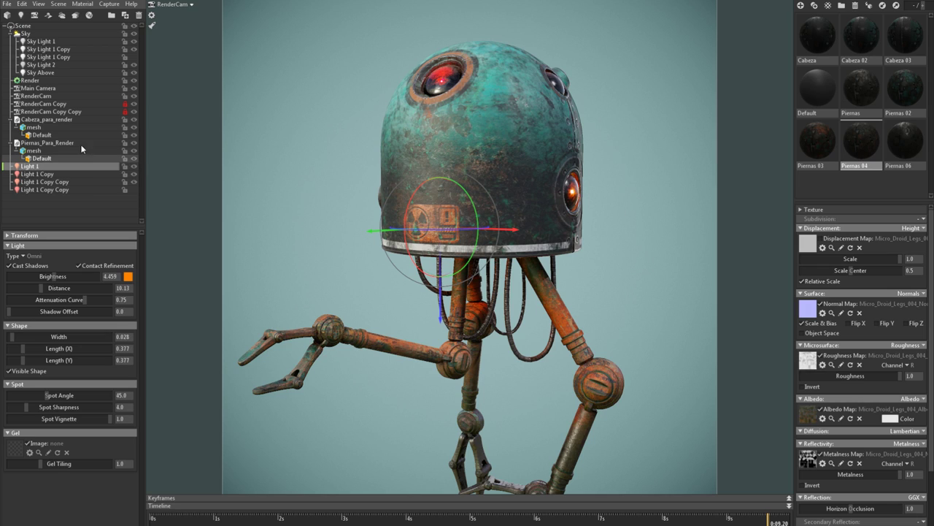
Step: Select the Sky and rotate its lighting around the droid to about -519.5
{"action": "left_click", "coordinate": [44, 33]}
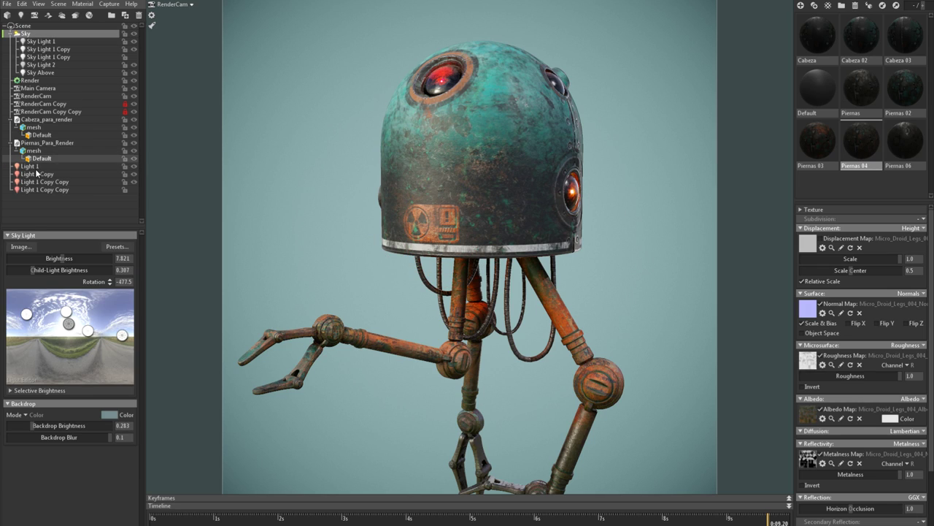
{"action": "mouse_move", "coordinate": [580, 285]}
{"action": "left_mouse_down", "text": "shift"}
{"action": "mouse_move", "coordinate": [537, 296]}
{"action": "mouse_move", "coordinate": [577, 307]}
{"action": "mouse_move", "coordinate": [538, 309]}
{"action": "left_mouse_up", "text": "shift"}
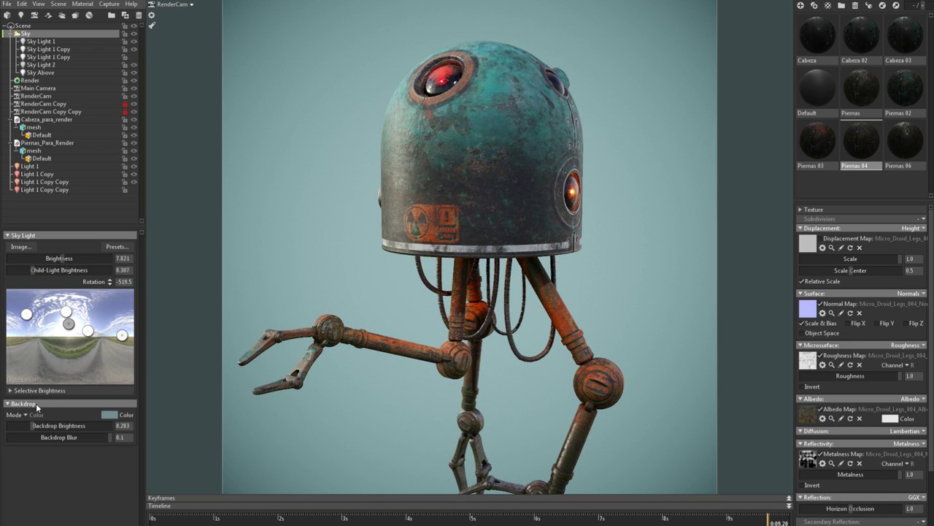
Step: Try the Ambient Sky backdrop mode and set the backdrop brightness to about 0.239
{"action": "left_click_drag", "start_coordinate": [34, 424], "coordinate": [41, 425]}
{"action": "left_click", "coordinate": [36, 414]}
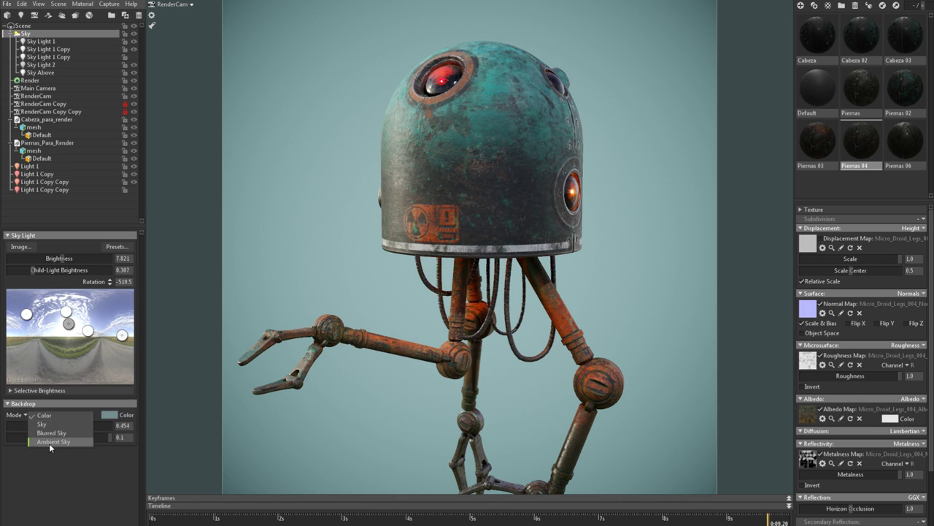
{"action": "left_click", "coordinate": [49, 442]}
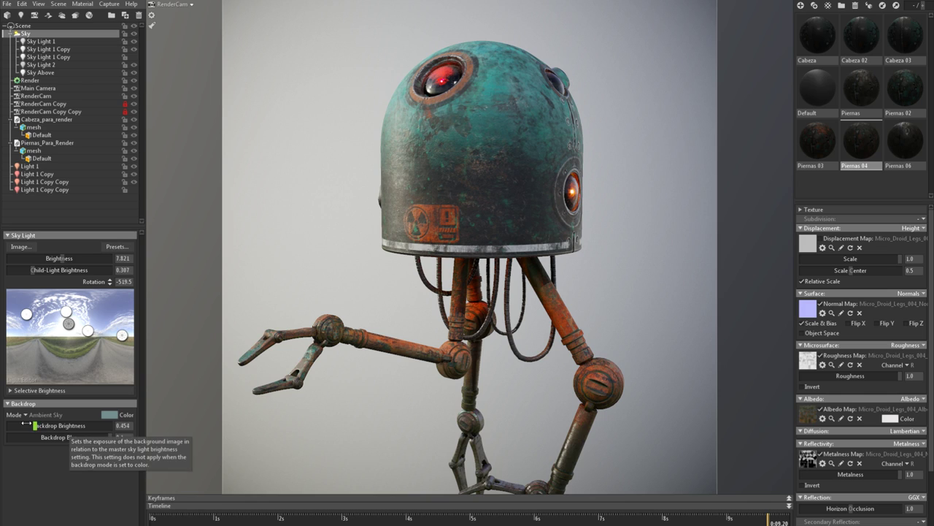
{"action": "left_click_drag", "start_coordinate": [26, 424], "coordinate": [30, 425]}
Step: Set the backdrop mode to Color and give it the dark grey colour 3b4040
{"action": "left_click", "coordinate": [33, 417]}
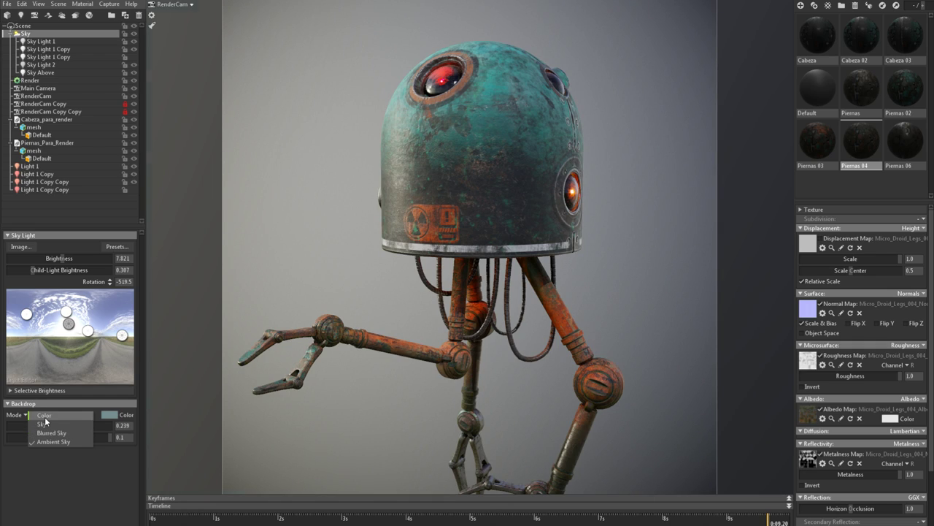
{"action": "left_click", "coordinate": [44, 416]}
{"action": "left_click", "coordinate": [108, 415]}
{"action": "mouse_move", "coordinate": [177, 354]}
{"action": "left_mouse_down"}
{"action": "mouse_move", "coordinate": [176, 383]}
{"action": "mouse_move", "coordinate": [159, 390]}
{"action": "left_mouse_up"}
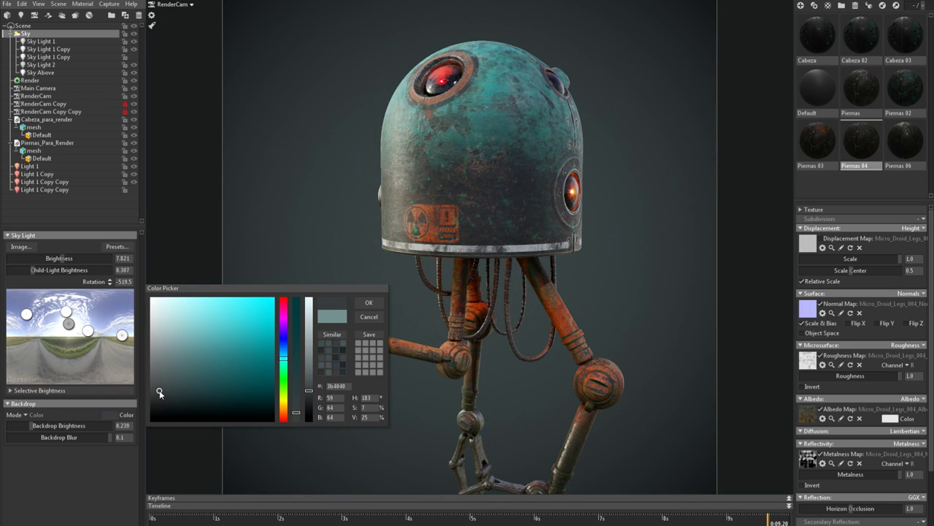
{"action": "left_click", "coordinate": [371, 303]}
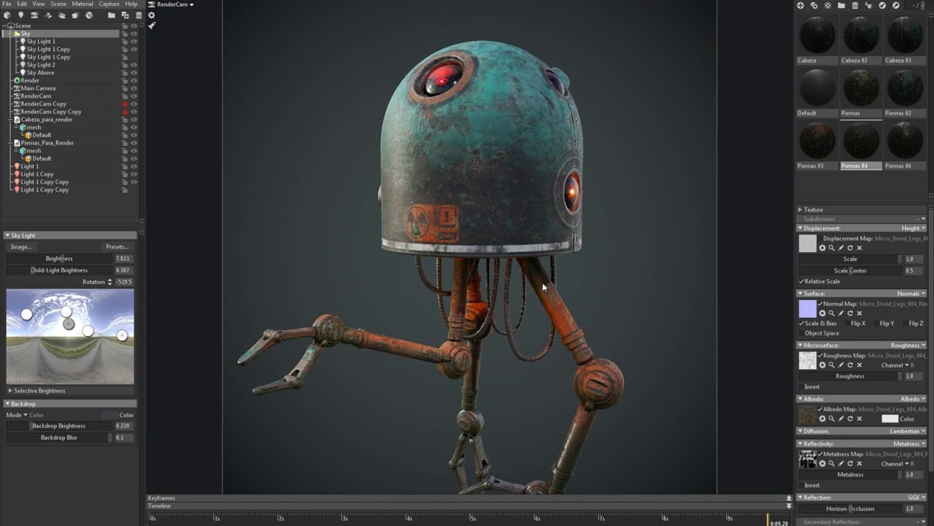
Step: Try white for the Sky's backdrop colour and settle on the darker grey 2f3030
{"action": "mouse_move", "coordinate": [565, 268]}
{"action": "left_mouse_down"}
{"action": "mouse_move", "coordinate": [511, 261]}
{"action": "mouse_move", "coordinate": [509, 286]}
{"action": "mouse_move", "coordinate": [507, 273]}
{"action": "left_mouse_up"}
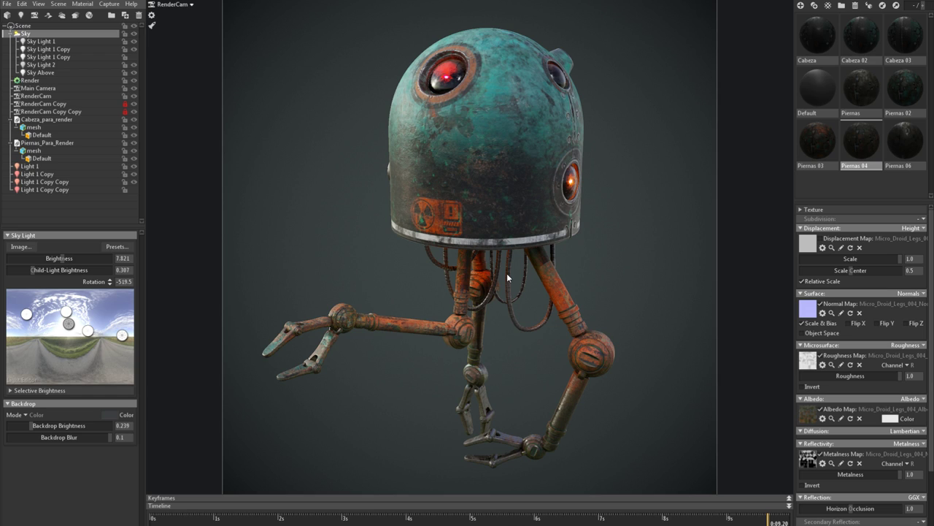
{"action": "left_click_drag", "start_coordinate": [525, 261], "coordinate": [521, 249]}
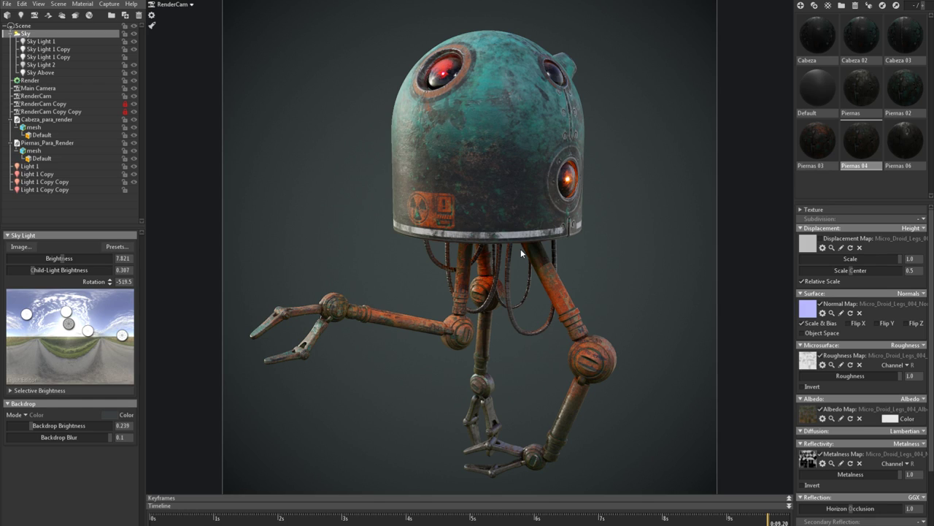
{"action": "left_click", "coordinate": [111, 414]}
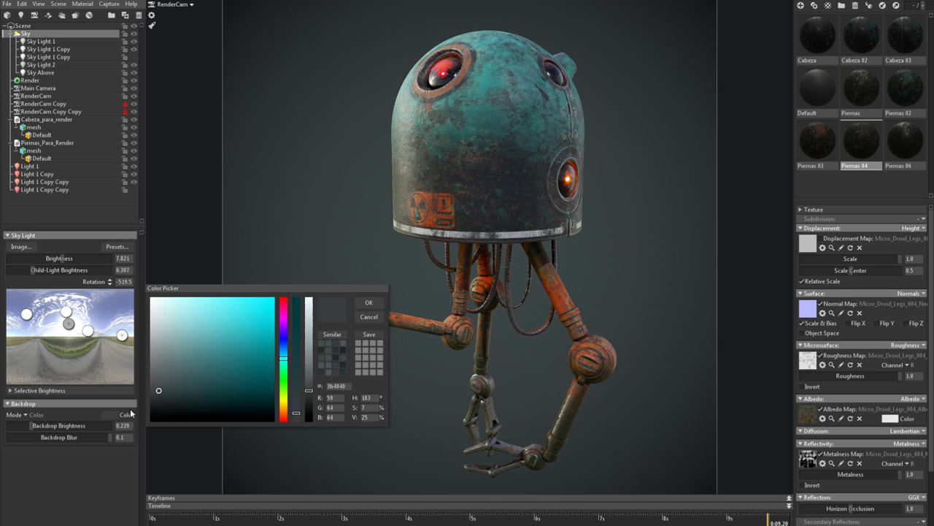
{"action": "left_click_drag", "start_coordinate": [159, 381], "coordinate": [148, 284]}
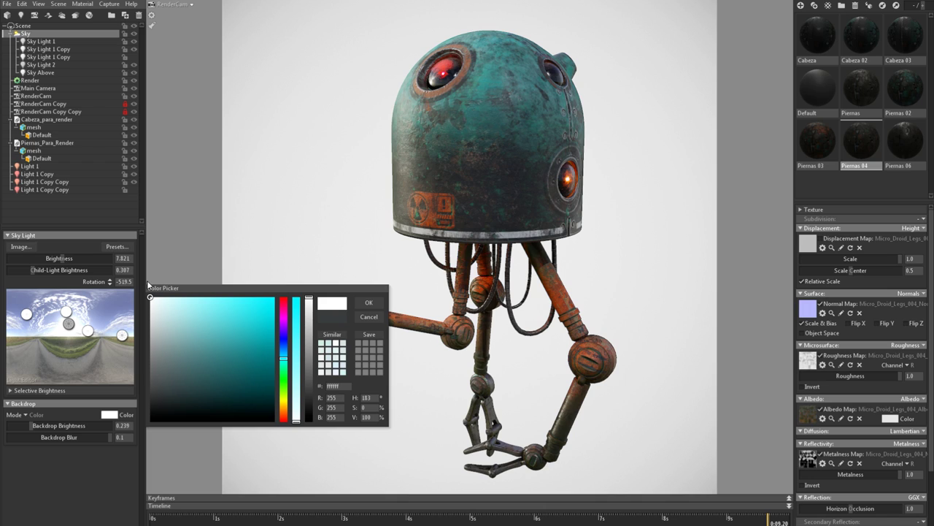
{"action": "mouse_move", "coordinate": [146, 280]}
{"action": "left_mouse_down"}
{"action": "mouse_move", "coordinate": [137, 304]}
{"action": "mouse_move", "coordinate": [152, 400]}
{"action": "left_mouse_up"}
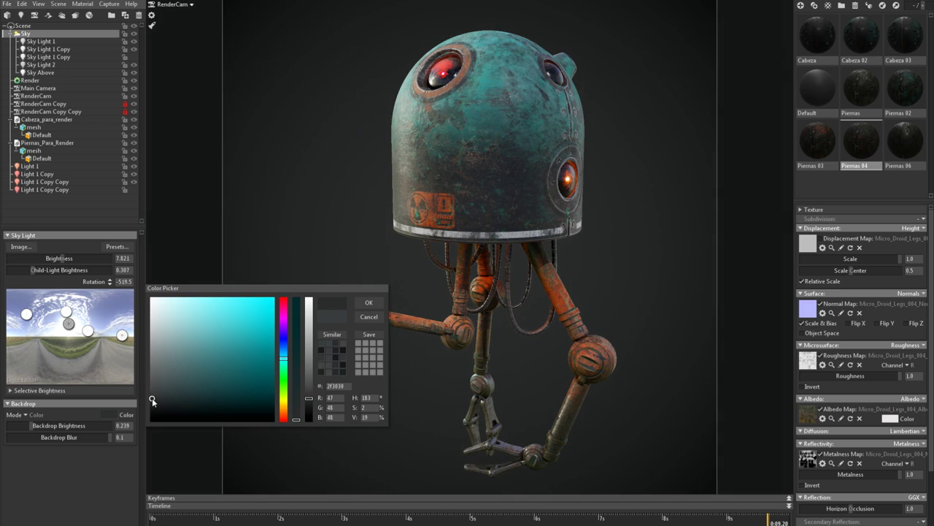
{"action": "left_click", "coordinate": [370, 303]}
Step: Examine the whole droid from several angles and distances against the darker backdrop
{"action": "left_click_drag", "start_coordinate": [490, 282], "coordinate": [540, 232]}
{"action": "middle_click_drag", "start_coordinate": [516, 225], "coordinate": [499, 252]}
{"action": "mouse_move", "coordinate": [446, 275]}
{"action": "right_mouse_down"}
{"action": "mouse_move", "coordinate": [562, 222]}
{"action": "mouse_move", "coordinate": [440, 277]}
{"action": "right_mouse_up"}
{"action": "left_click_drag", "start_coordinate": [440, 276], "coordinate": [457, 247]}
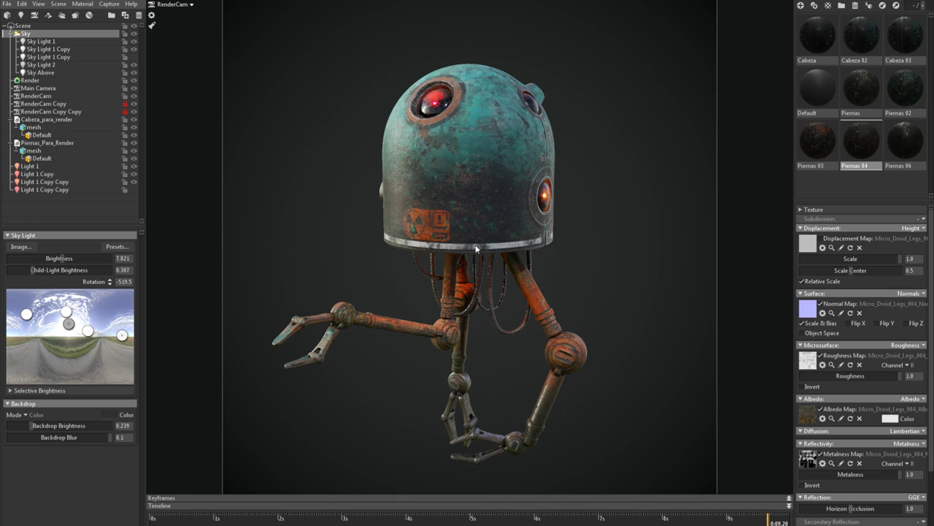
{"action": "mouse_move", "coordinate": [485, 233]}
{"action": "left_mouse_down"}
{"action": "mouse_move", "coordinate": [505, 221]}
{"action": "mouse_move", "coordinate": [502, 231]}
{"action": "left_mouse_up"}
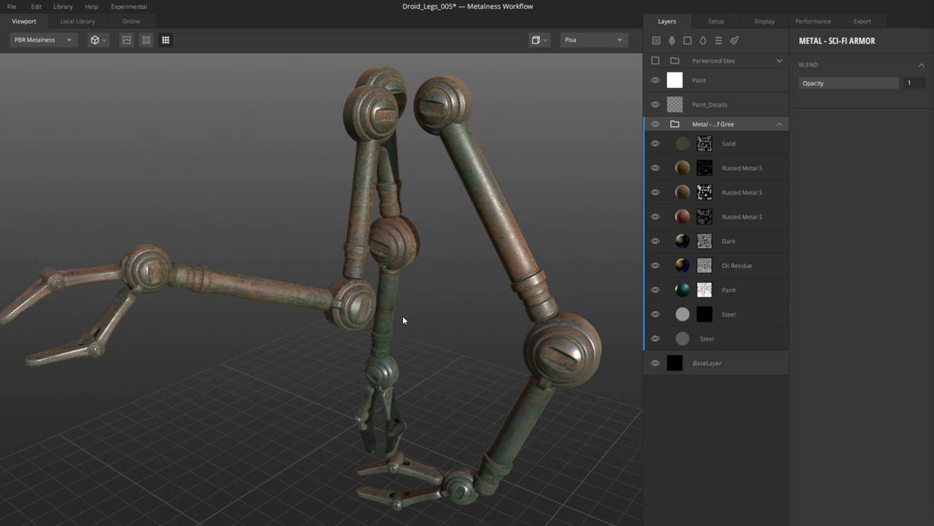
Step: Switch to Quixel Mixer, examine the worn green metal on the legs, and open the project's texture and model settings
{"action": "left_click_drag", "start_coordinate": [402, 315], "coordinate": [496, 307], "text": "alt"}
{"action": "middle_click_drag", "start_coordinate": [496, 307], "coordinate": [457, 284], "text": "alt"}
{"action": "left_click_drag", "start_coordinate": [457, 284], "coordinate": [473, 267], "text": "alt"}
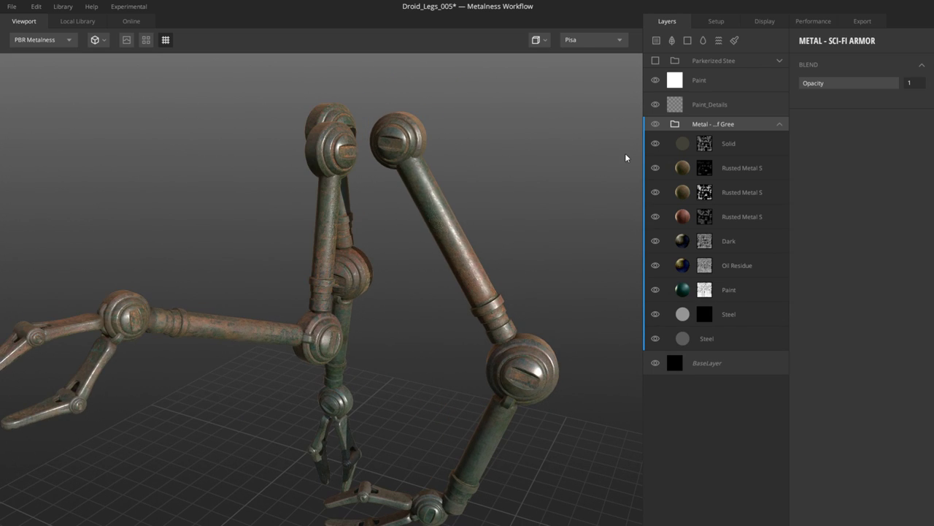
{"action": "left_click", "coordinate": [716, 21]}
{"action": "left_click_drag", "start_coordinate": [390, 328], "coordinate": [428, 290], "text": "alt"}
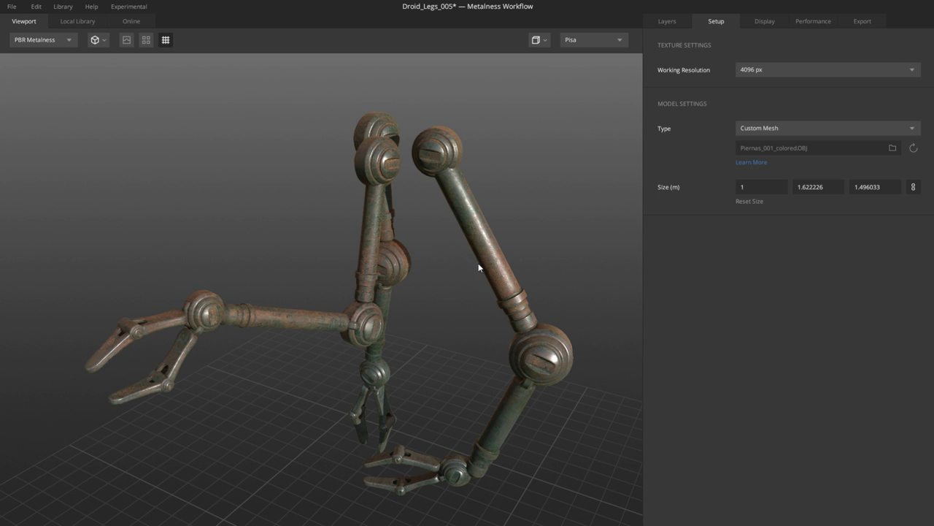
Step: Try a linked model size of 10 m on the droid legs and check the material from several angles
{"action": "scroll", "coordinate": [478, 264], "scroll_direction": "down", "scroll_amount": 1}
{"action": "left_click_drag", "start_coordinate": [501, 275], "coordinate": [437, 280]}
{"action": "scroll", "coordinate": [453, 252], "scroll_direction": "down", "scroll_amount": 2}
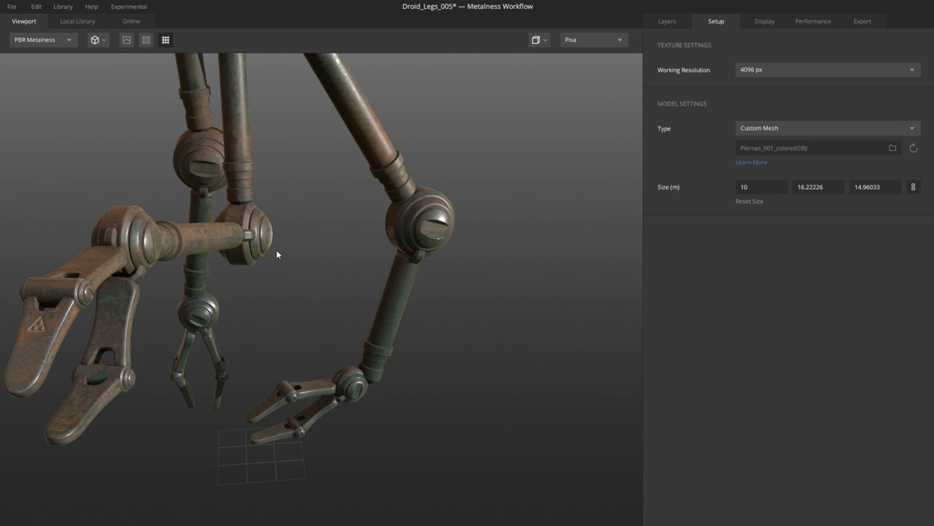
{"action": "left_click_drag", "start_coordinate": [276, 254], "coordinate": [163, 180]}
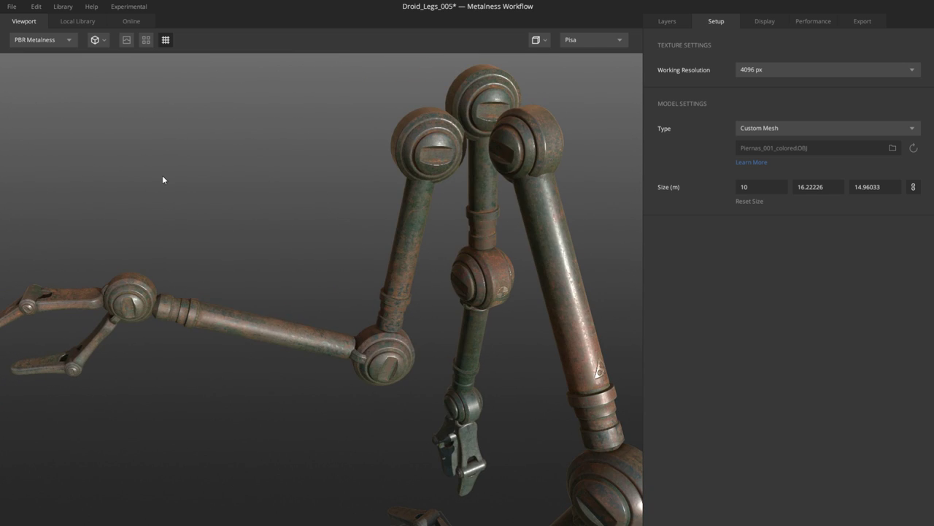
{"action": "left_click_drag", "start_coordinate": [354, 297], "coordinate": [463, 340]}
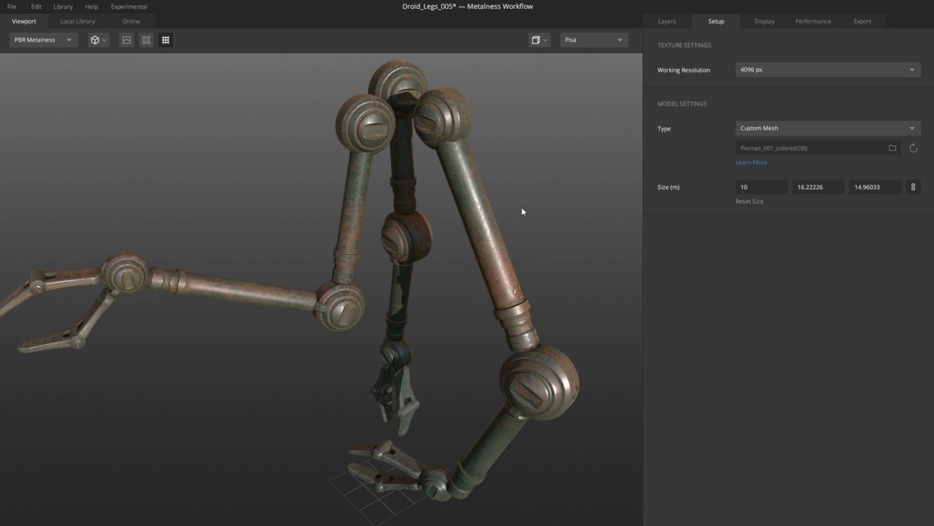
{"action": "left_click_drag", "start_coordinate": [521, 207], "coordinate": [705, 124], "text": "alt"}
Step: Set the working resolution to 2048 px and leave the paint layers intact
{"action": "left_click", "coordinate": [757, 76]}
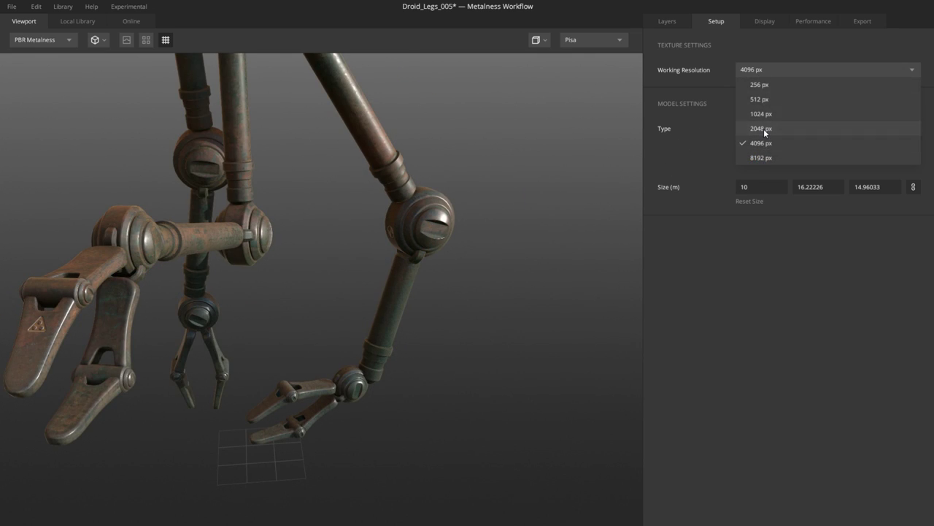
{"action": "left_click", "coordinate": [764, 128]}
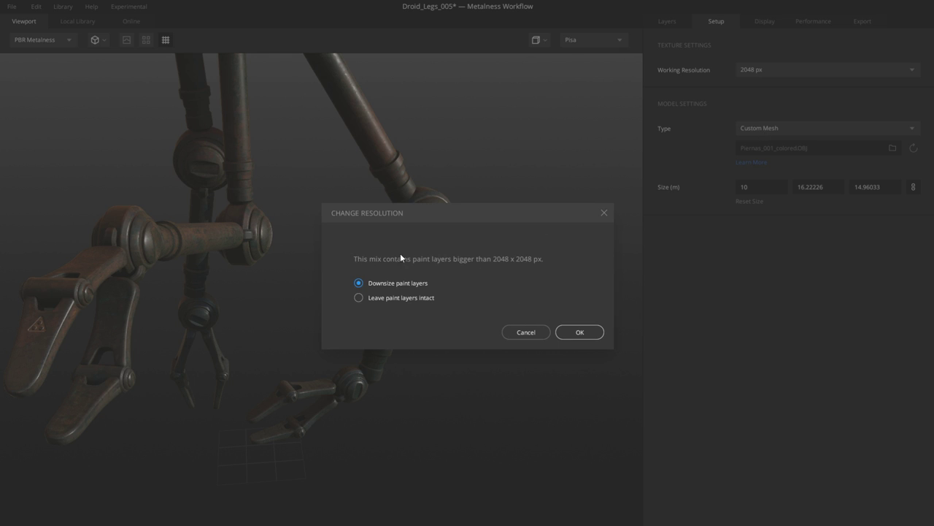
{"action": "left_click_drag", "start_coordinate": [433, 208], "coordinate": [438, 243]}
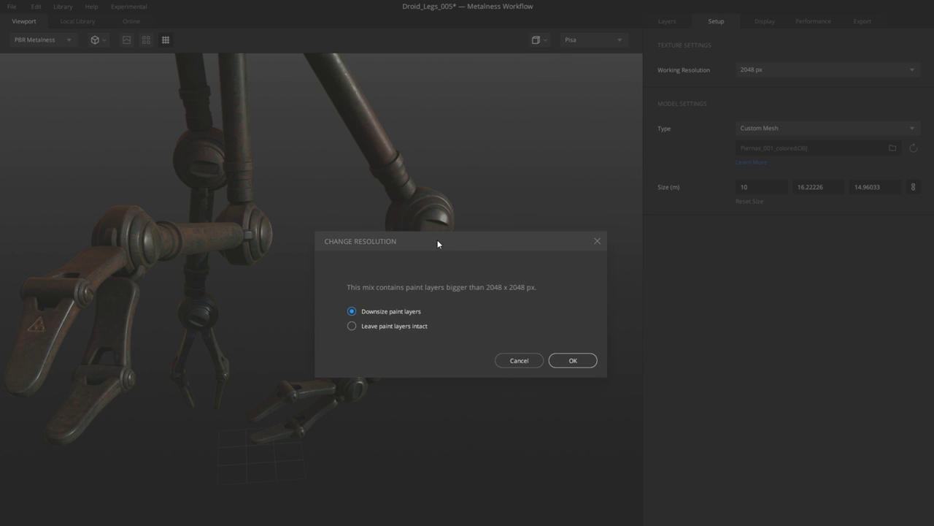
{"action": "left_click", "coordinate": [352, 326]}
{"action": "left_click", "coordinate": [561, 358]}
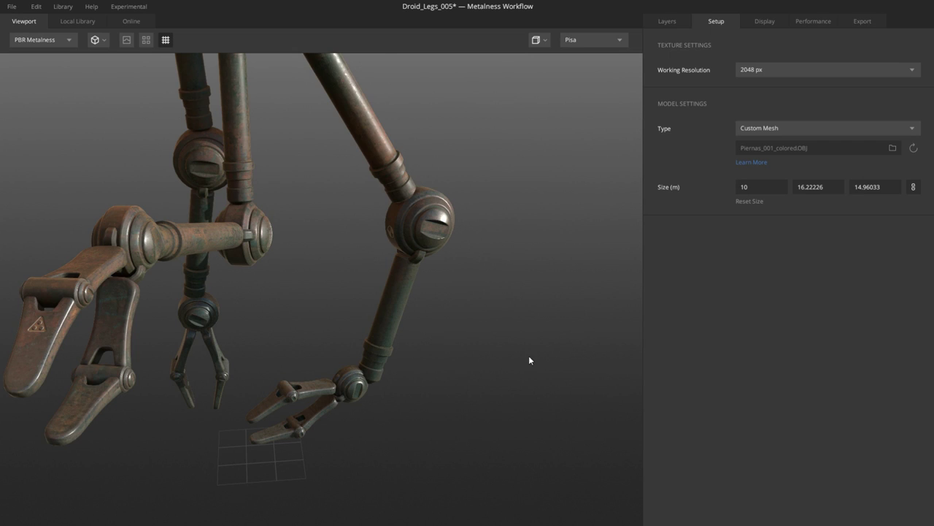
Step: Set the legs model's first size value to 1 m and frame the model in the viewport
{"action": "left_click_drag", "start_coordinate": [394, 310], "coordinate": [457, 246], "text": "alt"}
{"action": "left_click", "coordinate": [759, 190]}
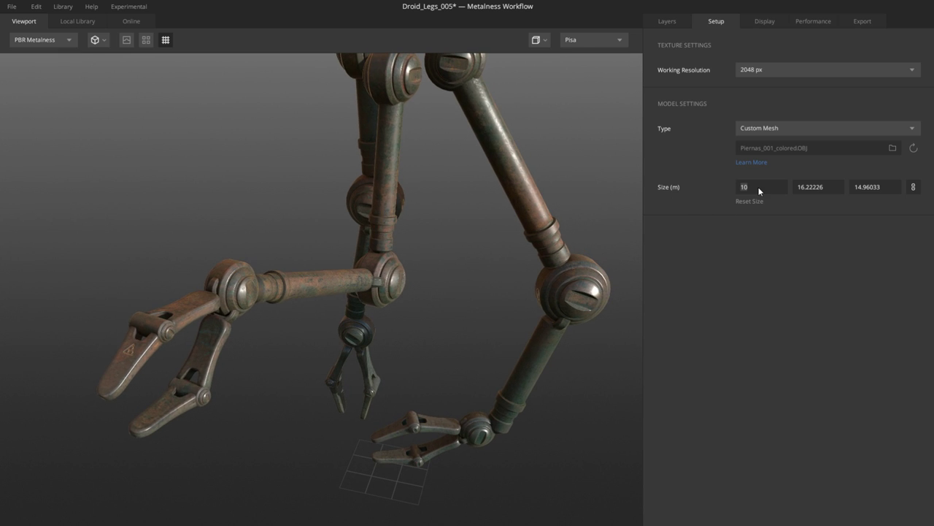
{"action": "type", "text": "1"}
{"action": "key", "text": "Return"}
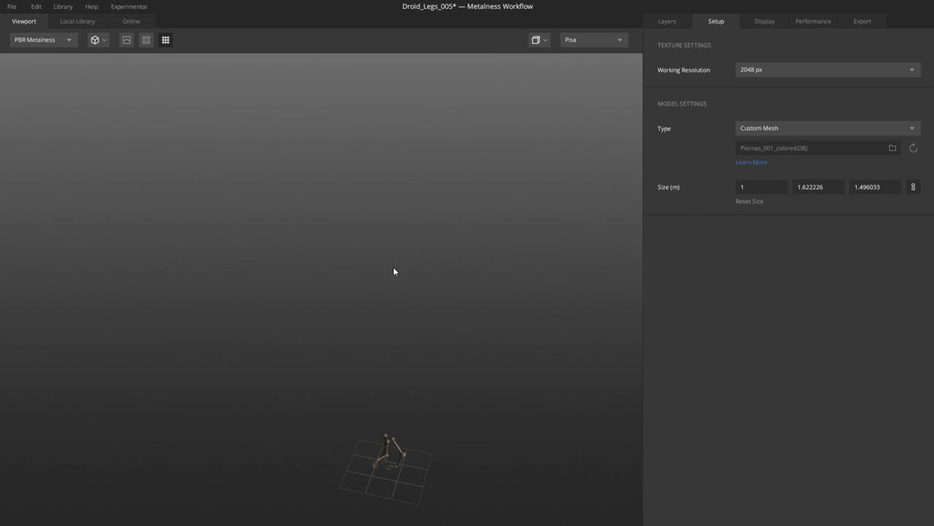
{"action": "key", "text": "f"}
{"action": "left_click_drag", "start_coordinate": [410, 277], "coordinate": [395, 288], "text": "alt"}
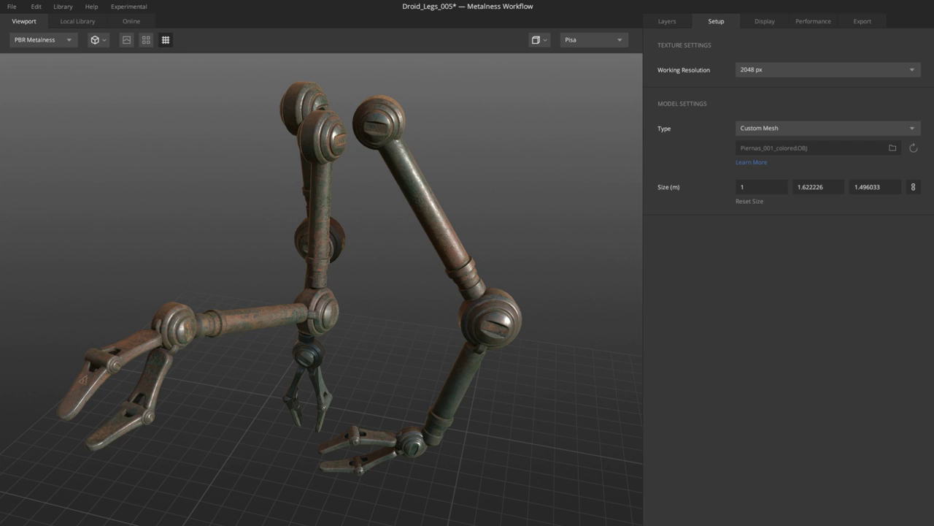
Step: Hide the viewport's ground grid, look at the legs without it, and show the grid again
{"action": "left_click", "coordinate": [169, 41]}
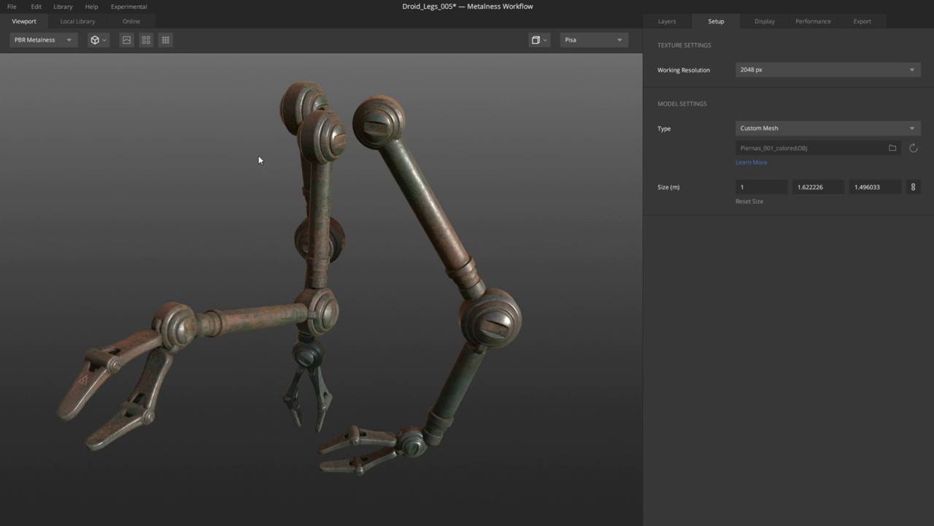
{"action": "left_click_drag", "start_coordinate": [402, 353], "coordinate": [408, 336]}
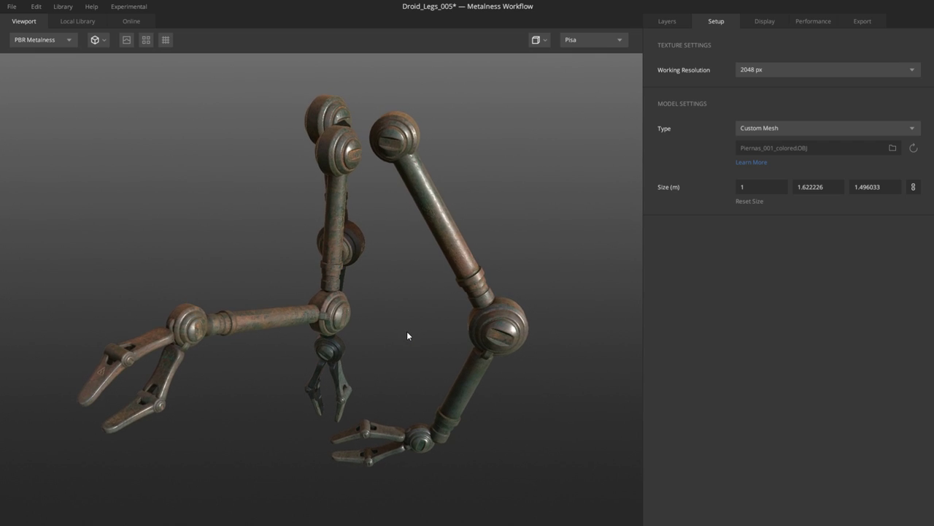
{"action": "left_click", "coordinate": [166, 40]}
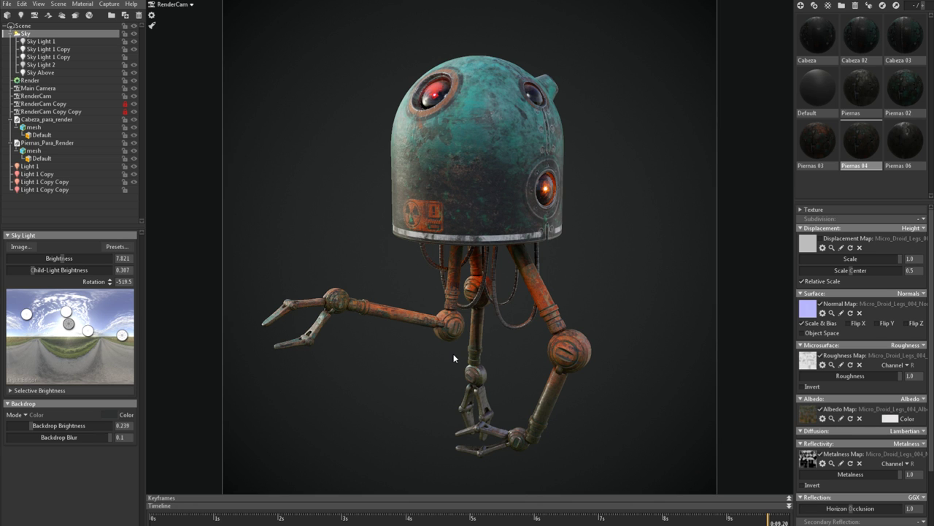
Step: Switch to Marmoset Toolbag and try the Piernas, Piernas 02 and Piernas 03 materials on the droid's legs
{"action": "left_click_drag", "start_coordinate": [604, 262], "coordinate": [601, 252]}
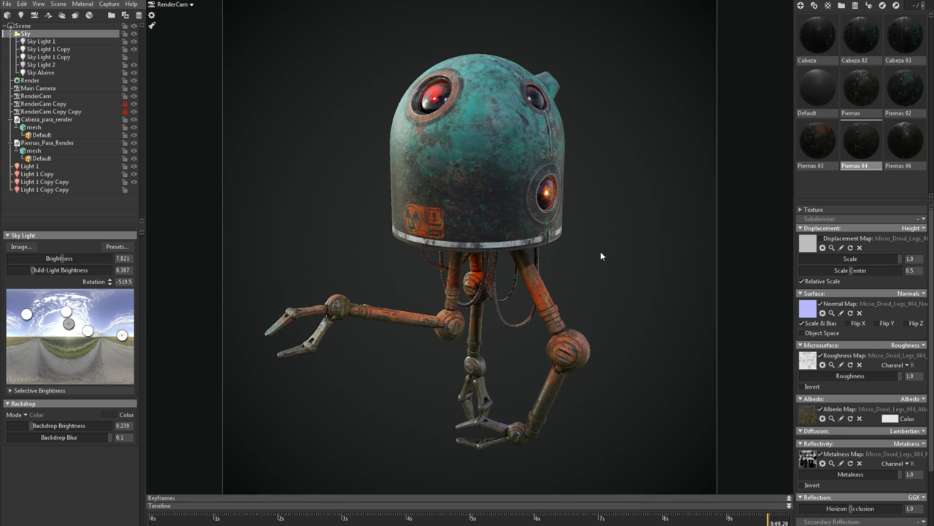
{"action": "left_click_drag", "start_coordinate": [596, 265], "coordinate": [614, 255]}
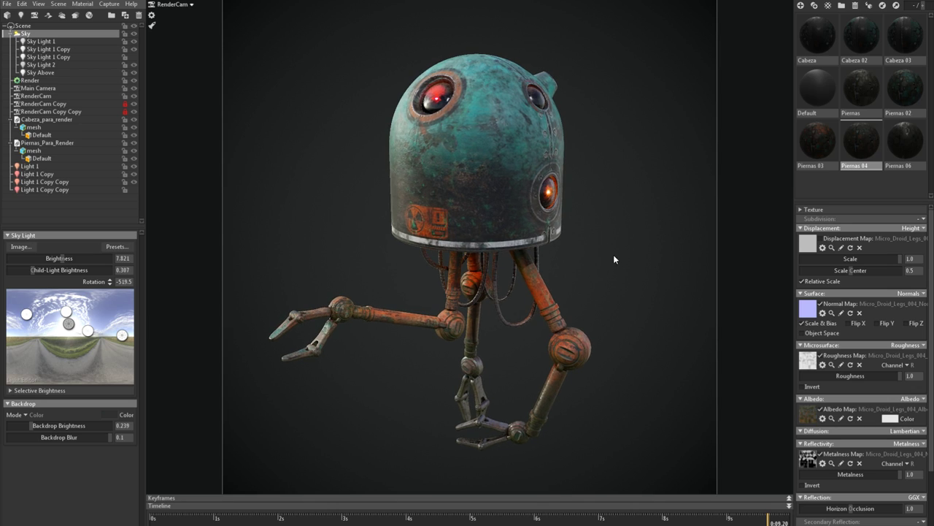
{"action": "left_click_drag", "start_coordinate": [862, 91], "coordinate": [539, 283]}
{"action": "left_click_drag", "start_coordinate": [633, 288], "coordinate": [639, 281]}
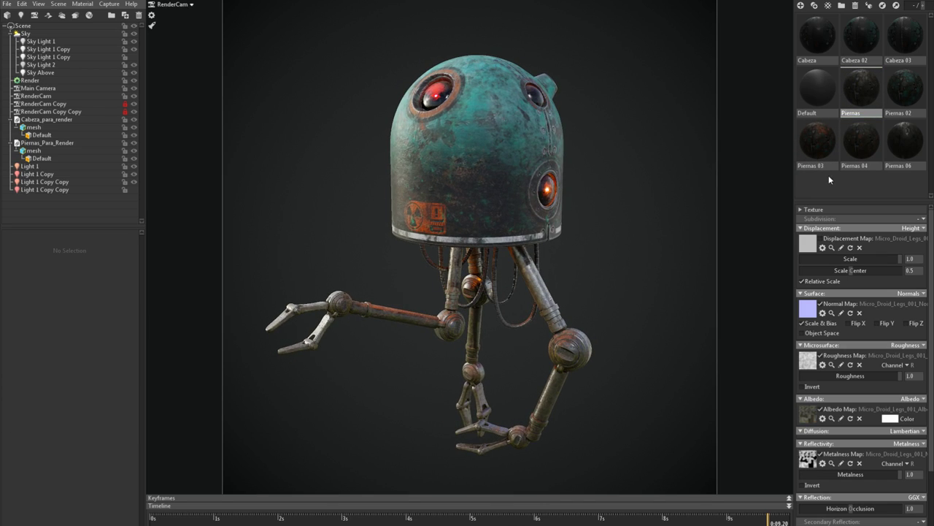
{"action": "left_click_drag", "start_coordinate": [906, 88], "coordinate": [538, 285]}
{"action": "left_click_drag", "start_coordinate": [818, 143], "coordinate": [551, 293]}
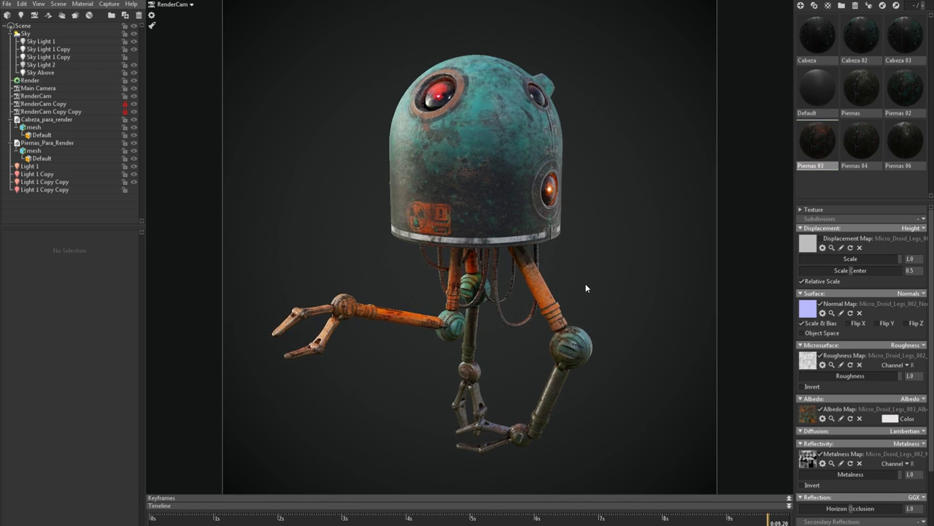
Step: Apply Piernas 04 to the legs, compare it with Piernas 06, and return to Piernas 04
{"action": "left_click_drag", "start_coordinate": [862, 142], "coordinate": [548, 290]}
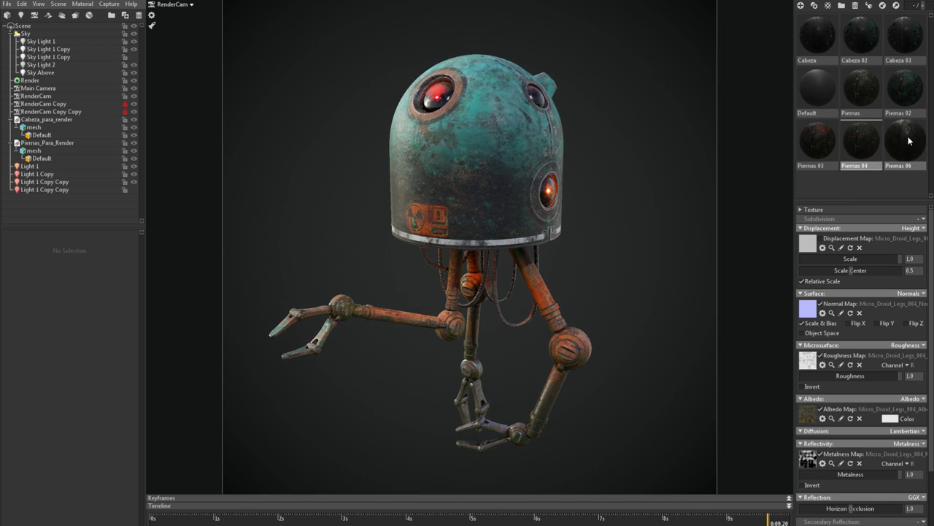
{"action": "left_click_drag", "start_coordinate": [905, 142], "coordinate": [540, 285]}
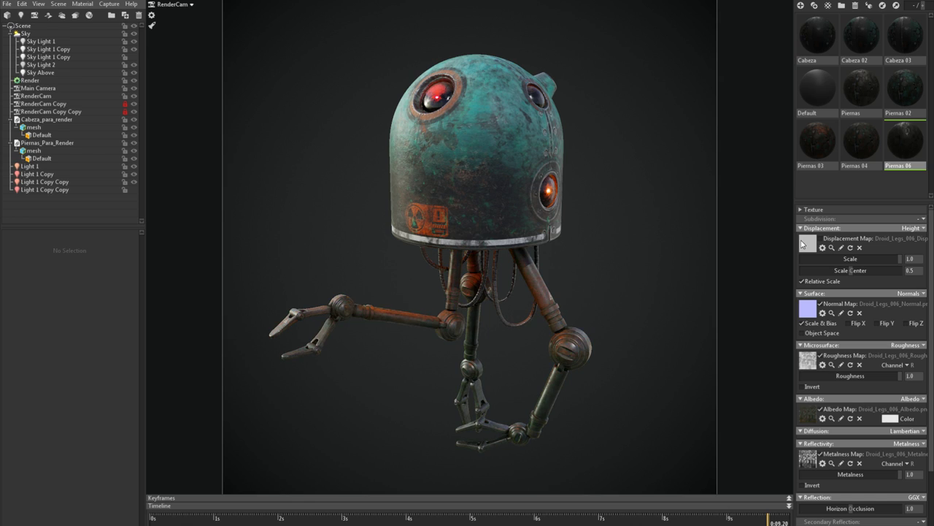
{"action": "left_click_drag", "start_coordinate": [868, 138], "coordinate": [617, 286]}
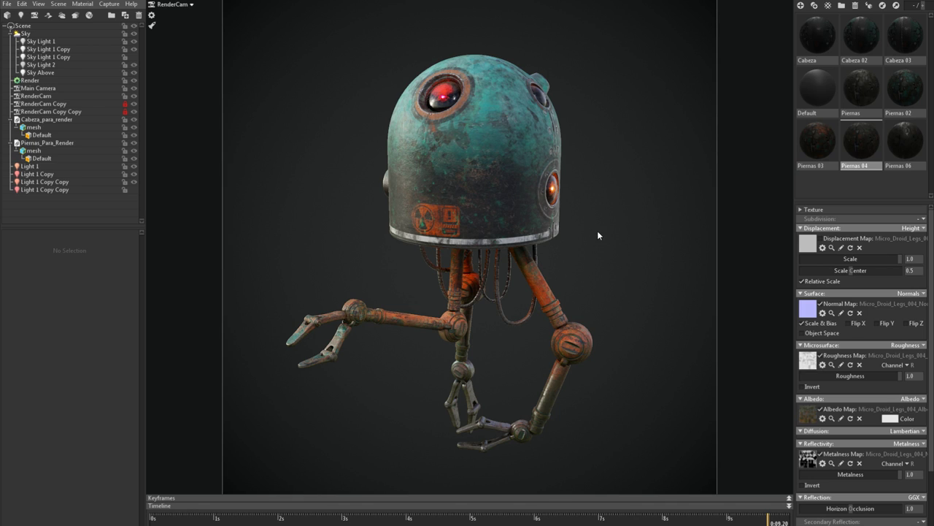
Step: Examine the droid's head and legs with the Piernas 04 material from different angles and closer up
{"action": "left_click_drag", "start_coordinate": [597, 235], "coordinate": [604, 234]}
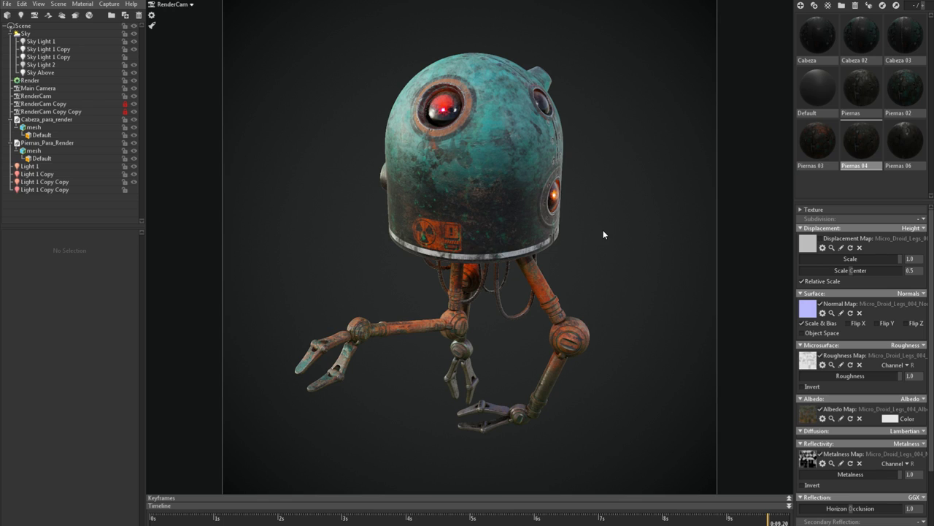
{"action": "left_click_drag", "start_coordinate": [496, 309], "coordinate": [498, 291]}
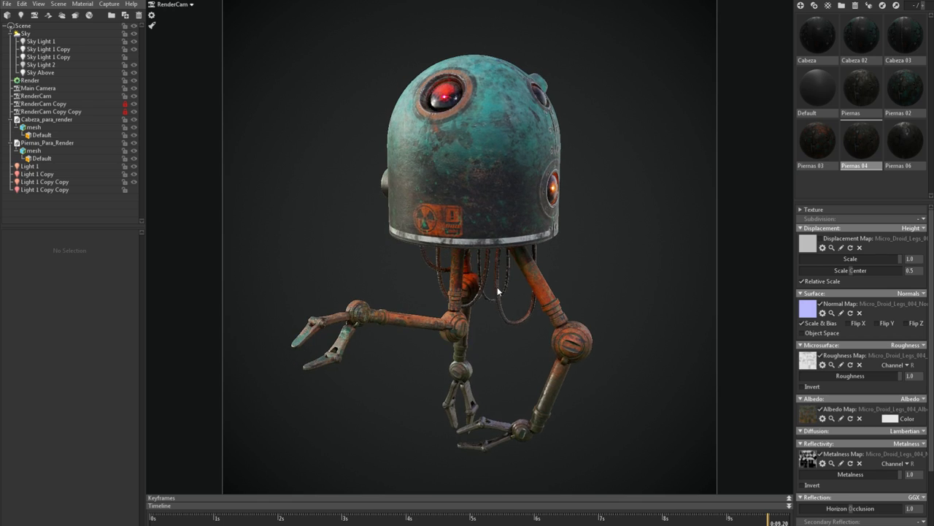
{"action": "scroll", "coordinate": [481, 294], "scroll_direction": "up", "scroll_amount": 3}
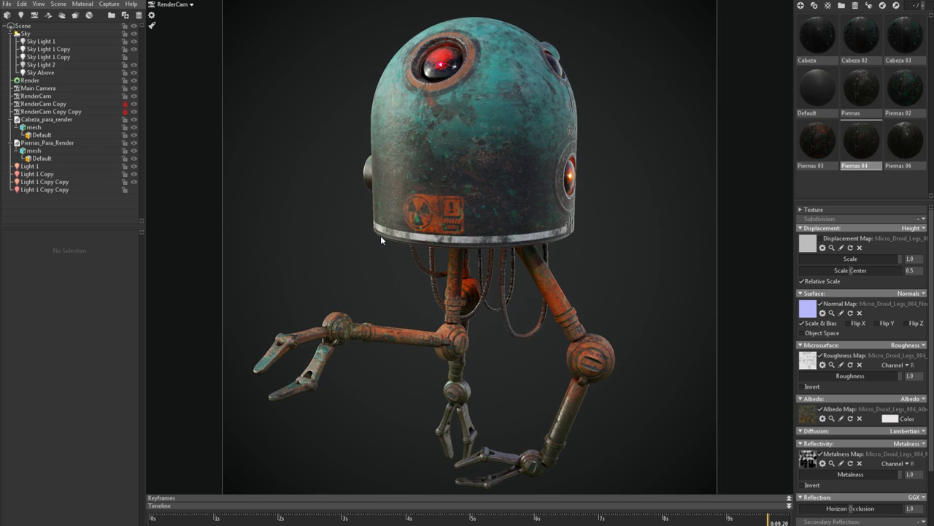
{"action": "left_click_drag", "start_coordinate": [435, 236], "coordinate": [473, 253]}
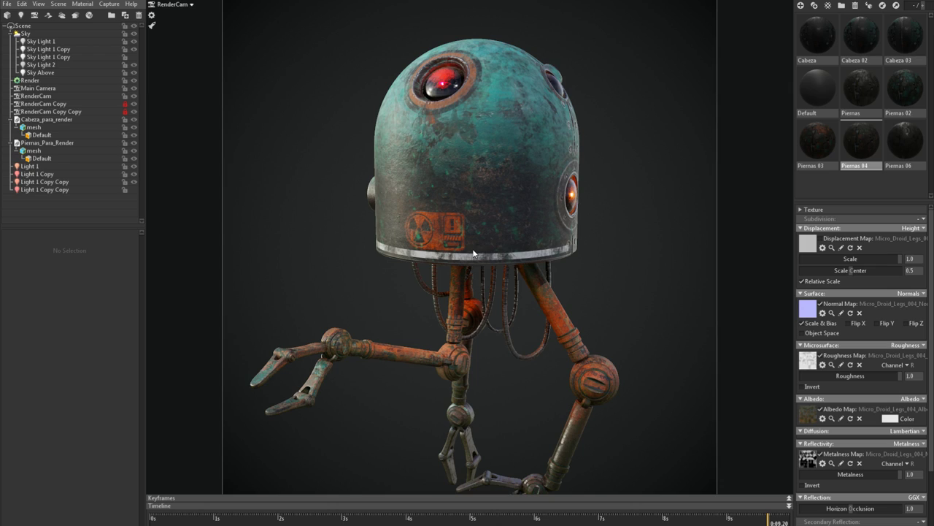
{"action": "mouse_move", "coordinate": [419, 259]}
{"action": "left_mouse_down"}
{"action": "mouse_move", "coordinate": [435, 259]}
{"action": "mouse_move", "coordinate": [435, 267]}
{"action": "left_mouse_up"}
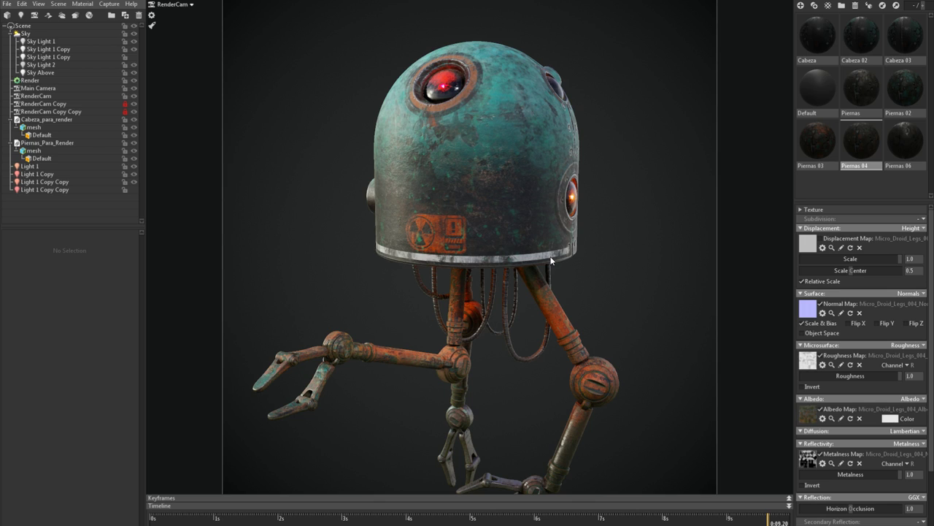
Step: Examine the droid's head and legs from several sides, and inspect the orange radiation decal on the head up close
{"action": "left_click_drag", "start_coordinate": [525, 263], "coordinate": [459, 298]}
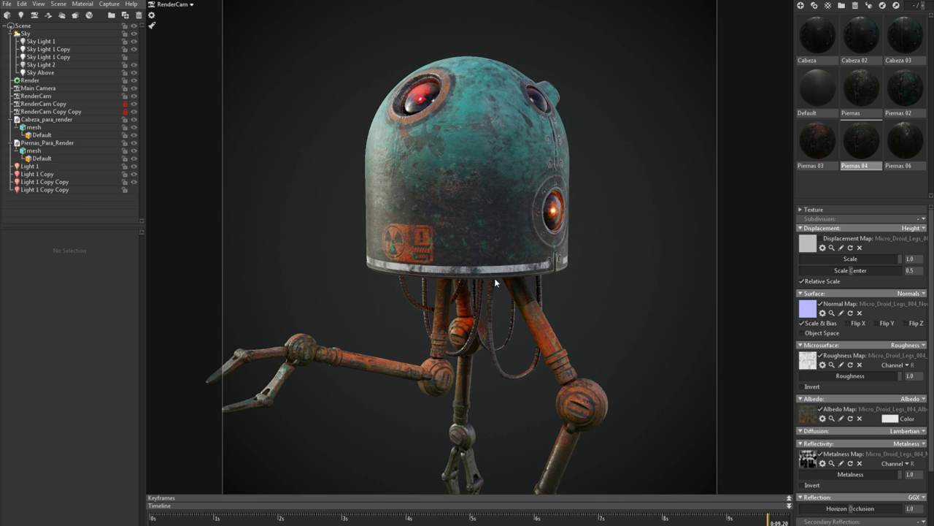
{"action": "middle_click_drag", "start_coordinate": [468, 298], "coordinate": [467, 307]}
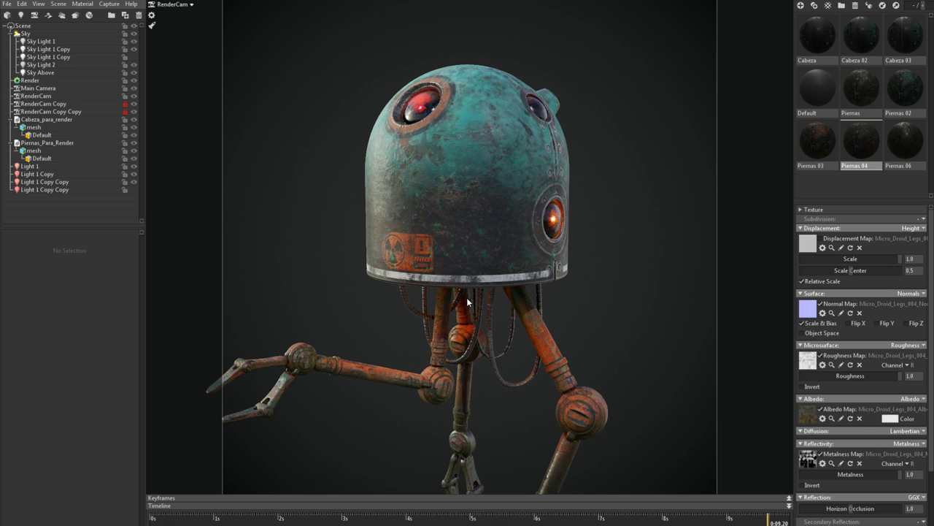
{"action": "left_click_drag", "start_coordinate": [467, 297], "coordinate": [445, 283]}
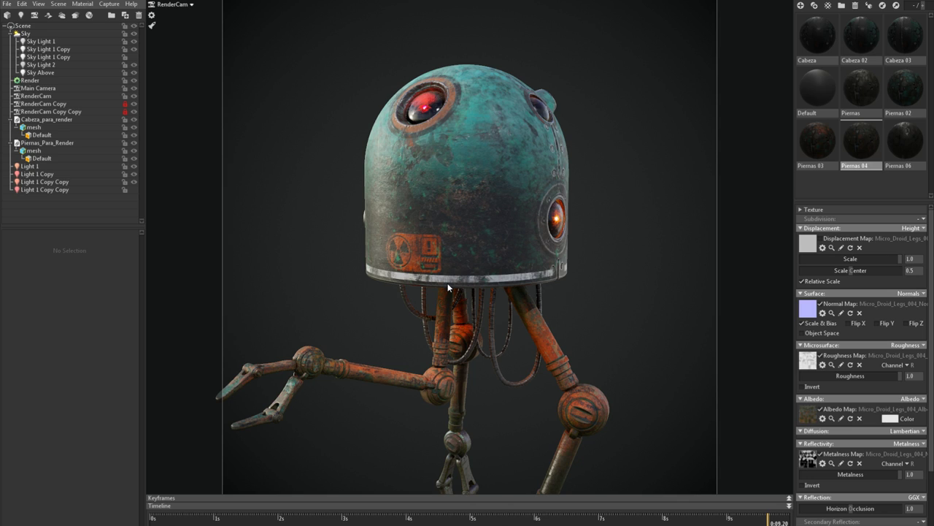
{"action": "left_click_drag", "start_coordinate": [471, 226], "coordinate": [540, 188]}
{"action": "left_click_drag", "start_coordinate": [451, 178], "coordinate": [531, 184]}
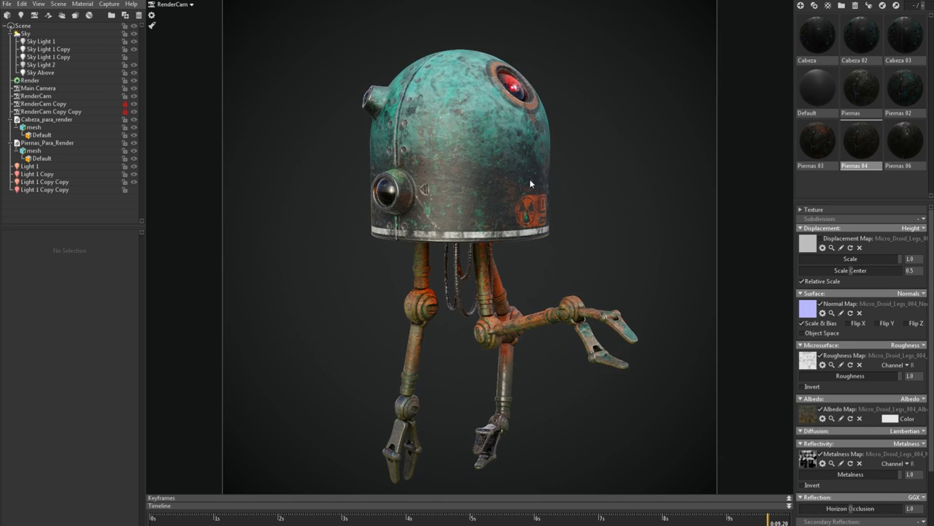
{"action": "left_click_drag", "start_coordinate": [442, 187], "coordinate": [418, 191]}
{"action": "right_click_drag", "start_coordinate": [438, 198], "coordinate": [711, 328]}
{"action": "left_click_drag", "start_coordinate": [458, 205], "coordinate": [453, 230]}
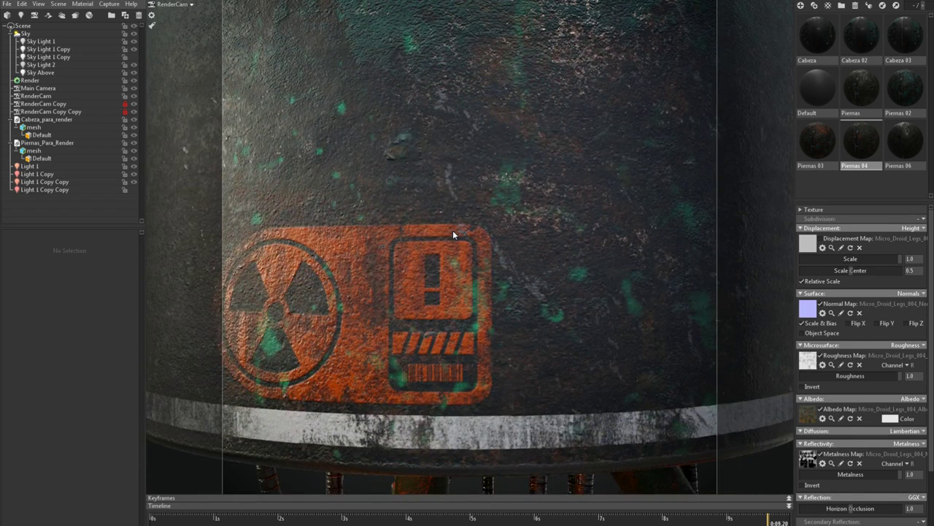
{"action": "right_click_drag", "start_coordinate": [452, 229], "coordinate": [424, 146]}
{"action": "left_click_drag", "start_coordinate": [425, 150], "coordinate": [462, 208]}
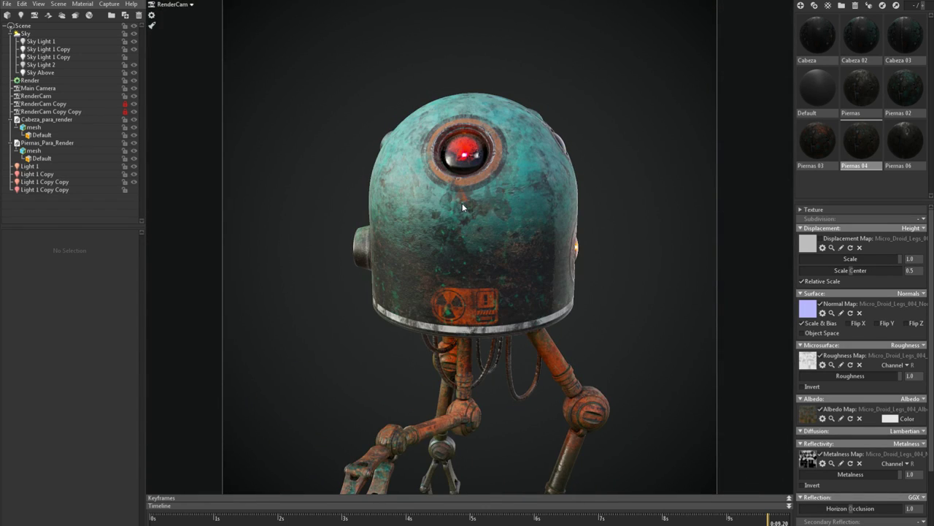
Step: Examine the head's red eye and orange lens closer up, and select the head mesh to view its geometry information
{"action": "scroll", "coordinate": [462, 203], "scroll_direction": "up", "scroll_amount": 2}
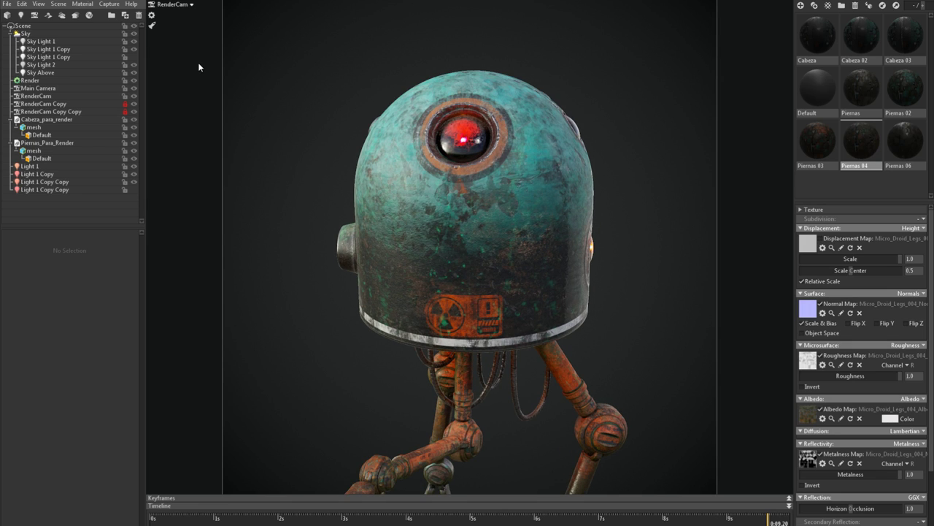
{"action": "scroll", "coordinate": [421, 201], "scroll_direction": "up", "scroll_amount": 3}
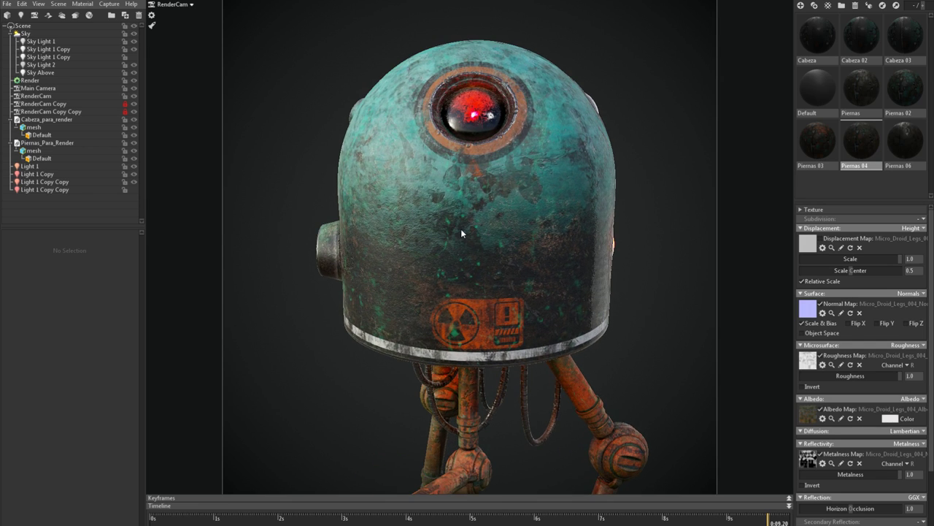
{"action": "left_click_drag", "start_coordinate": [460, 229], "coordinate": [480, 214]}
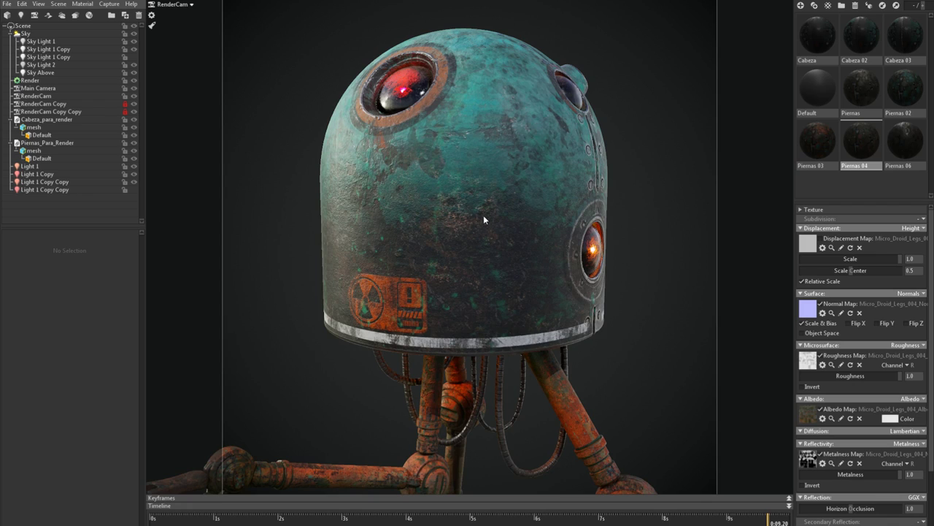
{"action": "middle_click_drag", "start_coordinate": [485, 269], "coordinate": [507, 242]}
{"action": "scroll", "coordinate": [503, 251], "scroll_direction": "down", "scroll_amount": 1}
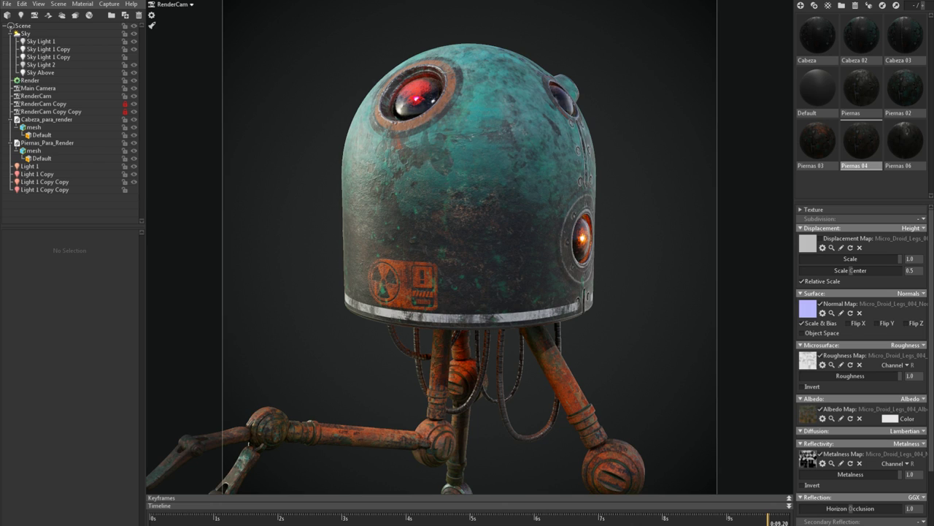
{"action": "left_click", "coordinate": [460, 307]}
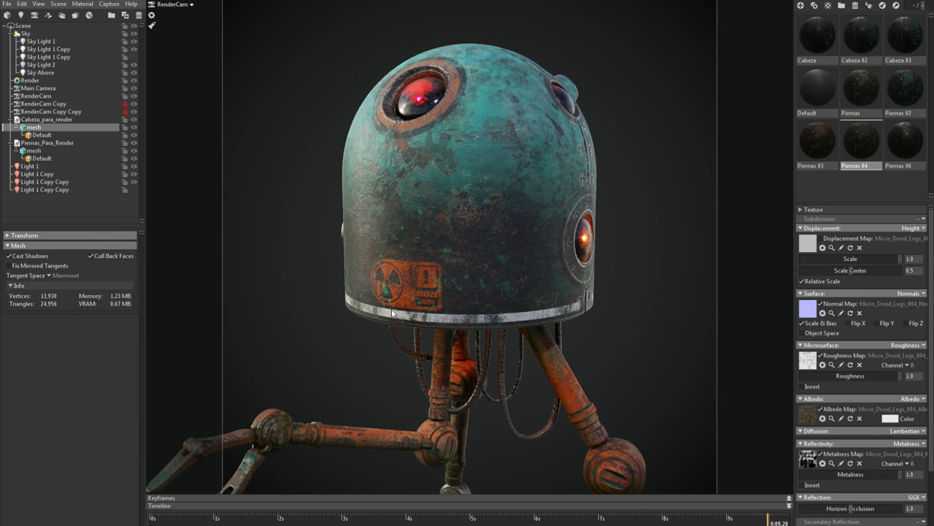
{"action": "left_click_drag", "start_coordinate": [640, 251], "coordinate": [597, 268]}
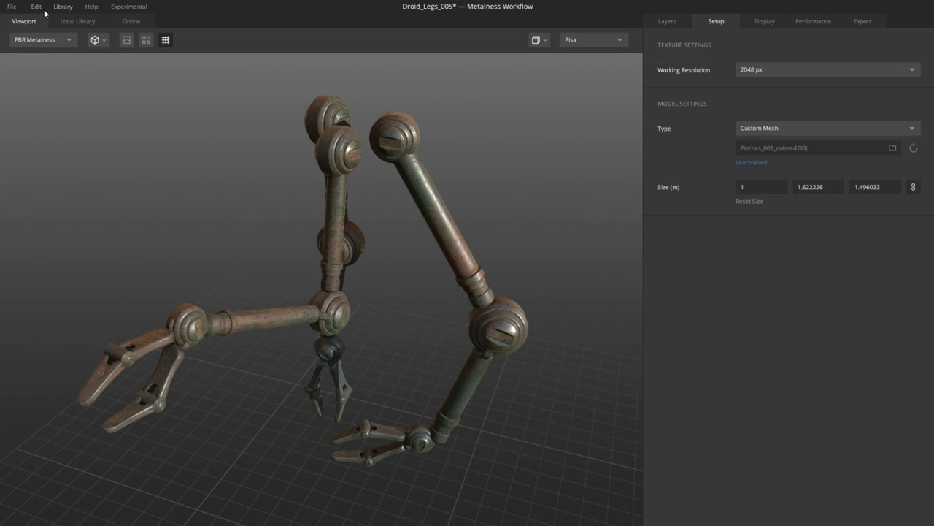
Step: Switch to Quixel Mixer and open the Tire_001 mix from the 2020_BETA project, discarding the unsaved changes to Droid_Legs_005
{"action": "left_click", "coordinate": [12, 8]}
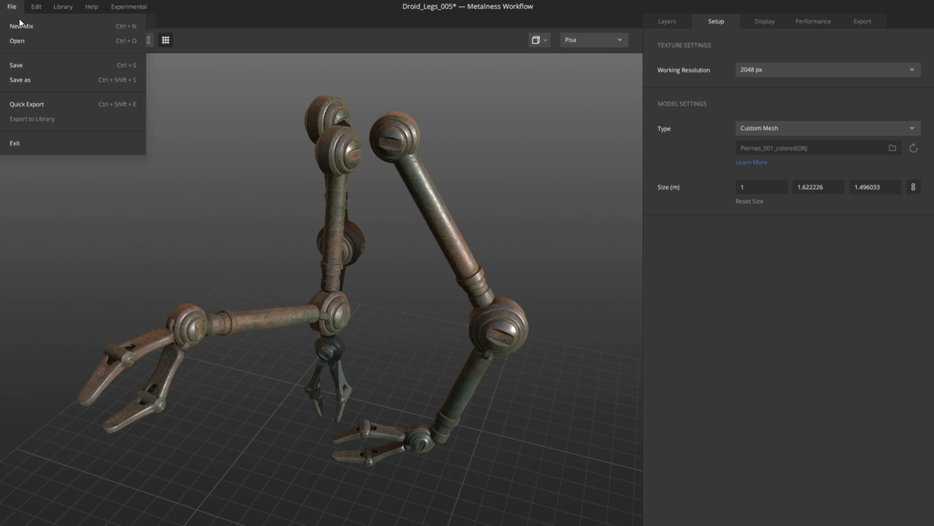
{"action": "left_click", "coordinate": [22, 41]}
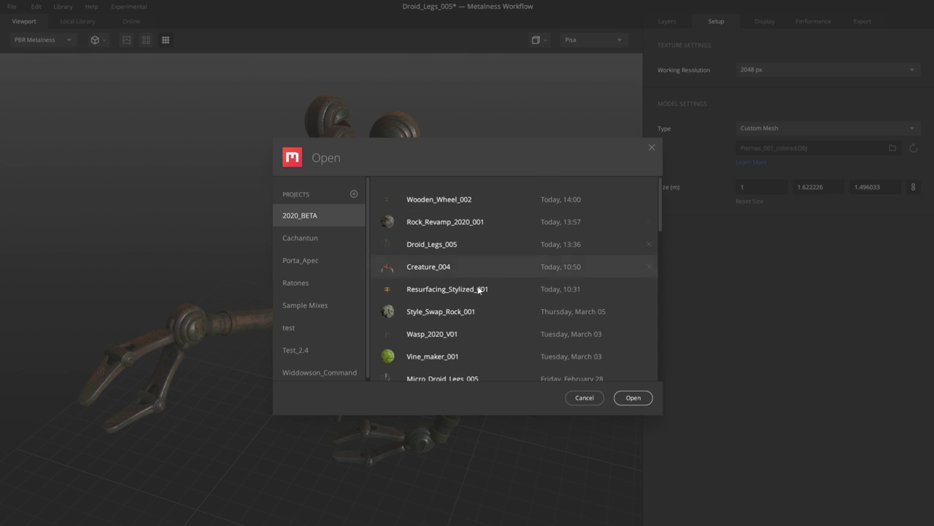
{"action": "scroll", "coordinate": [472, 334], "scroll_direction": "down", "scroll_amount": 1}
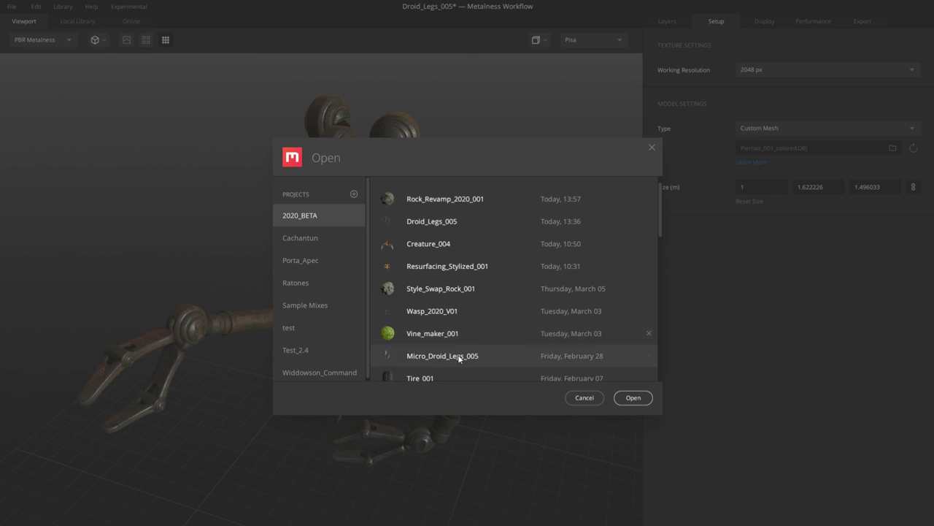
{"action": "left_click", "coordinate": [632, 398]}
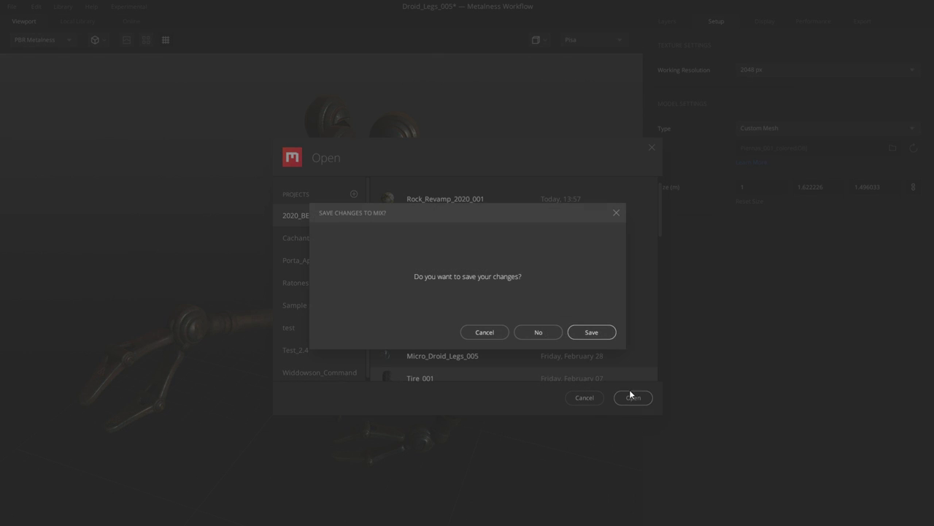
{"action": "left_click", "coordinate": [538, 332]}
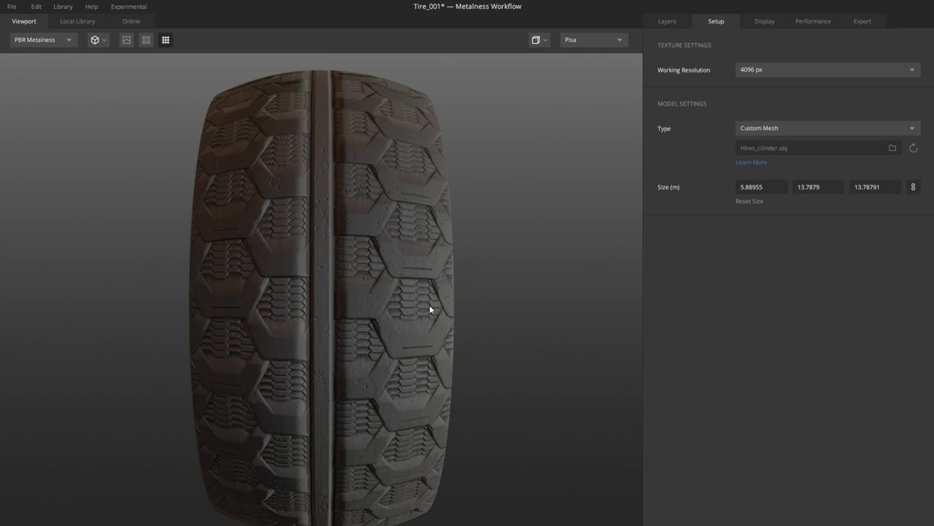
Step: Examine the tire's tread and layer list with viewport displacement turned on, and compare it with displacement turned off
{"action": "left_click_drag", "start_coordinate": [429, 309], "coordinate": [111, 92]}
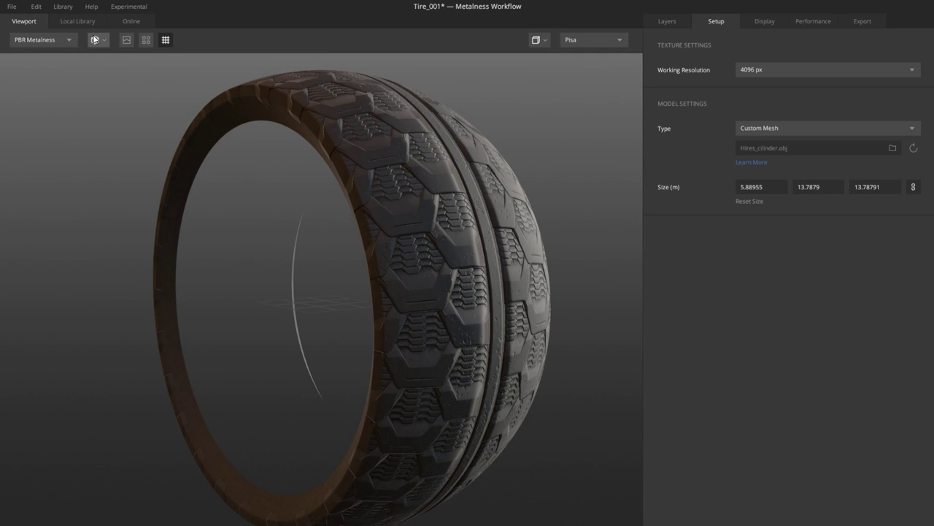
{"action": "left_click", "coordinate": [126, 39]}
{"action": "left_click_drag", "start_coordinate": [487, 305], "coordinate": [356, 300]}
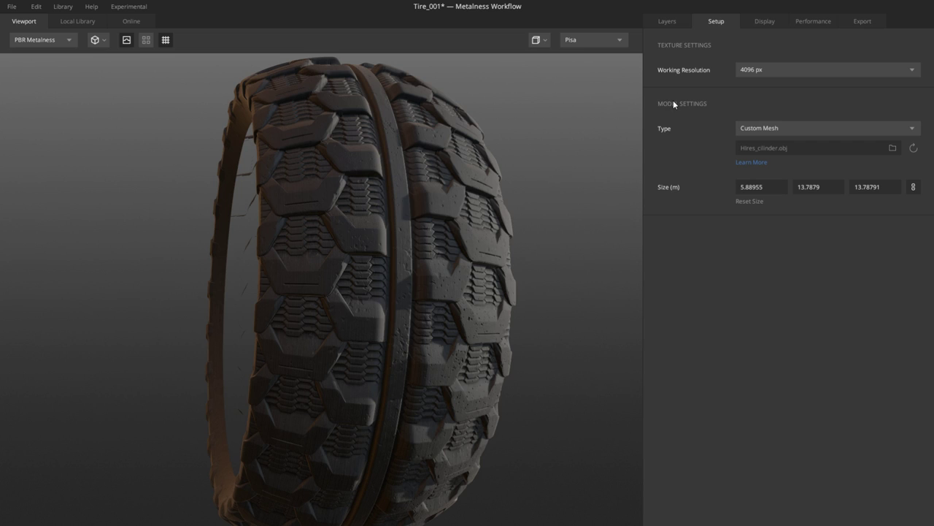
{"action": "left_click", "coordinate": [667, 21]}
{"action": "left_click_drag", "start_coordinate": [500, 173], "coordinate": [411, 250], "text": "shift"}
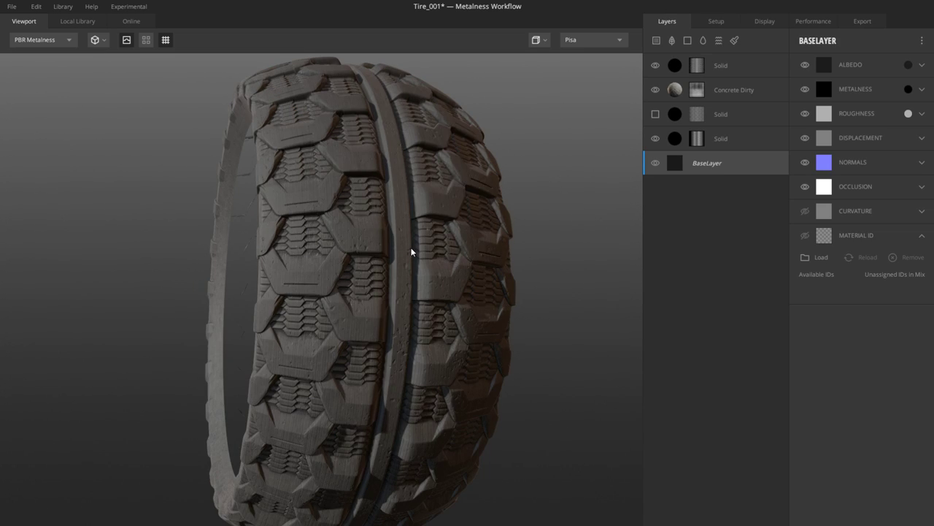
{"action": "left_click_drag", "start_coordinate": [354, 303], "coordinate": [343, 282]}
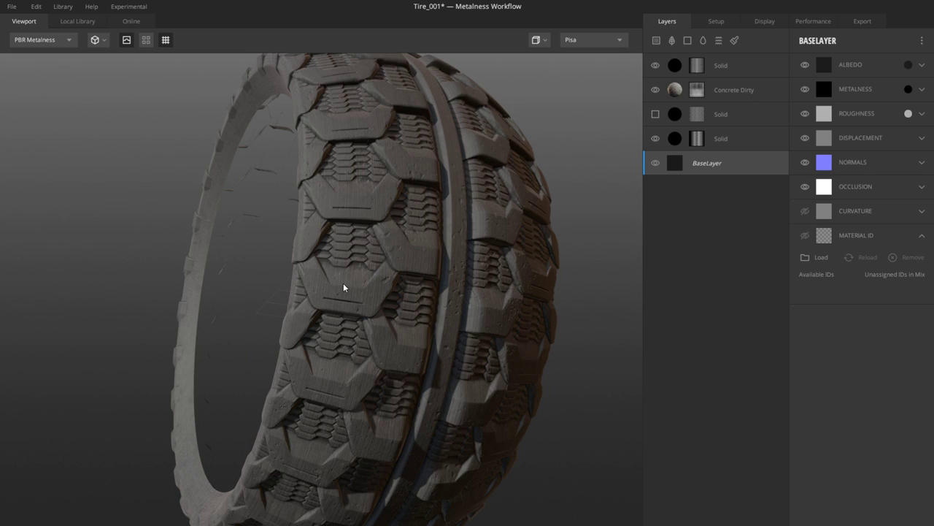
{"action": "right_click_drag", "start_coordinate": [343, 282], "coordinate": [413, 325]}
{"action": "left_click_drag", "start_coordinate": [412, 325], "coordinate": [359, 290]}
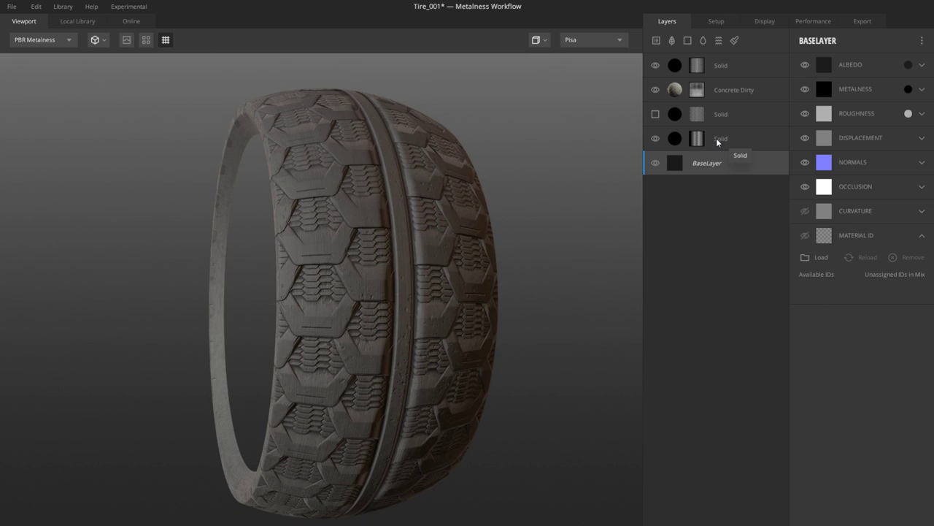
{"action": "left_click_drag", "start_coordinate": [457, 195], "coordinate": [438, 206]}
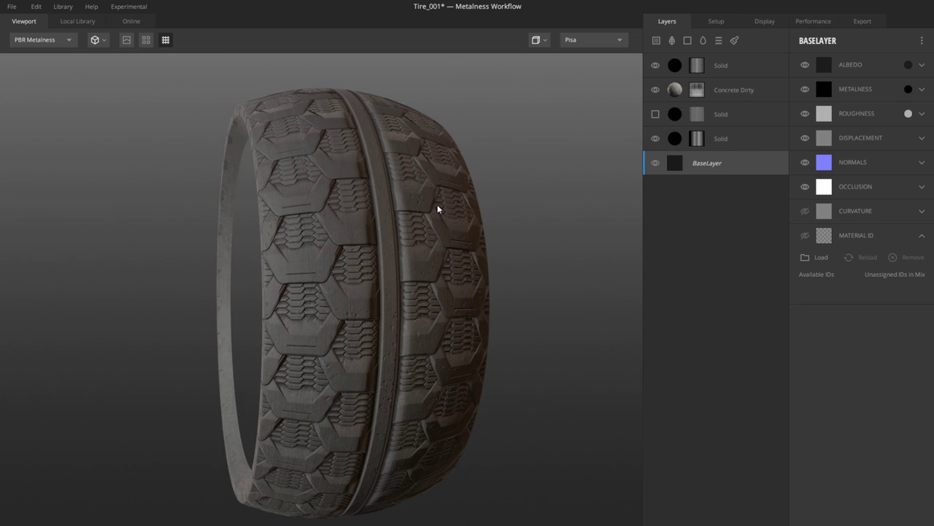
Step: Toggle the tire's Solid and Concrete Dirty layers, and hide all four to look at the bare BaseLayer
{"action": "left_click", "coordinate": [656, 66]}
{"action": "left_click", "coordinate": [655, 114]}
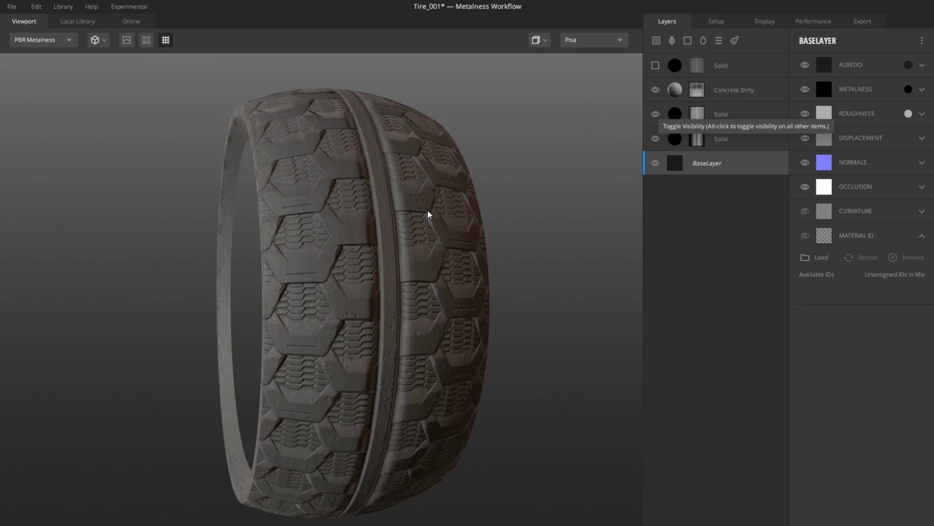
{"action": "left_click", "coordinate": [655, 138]}
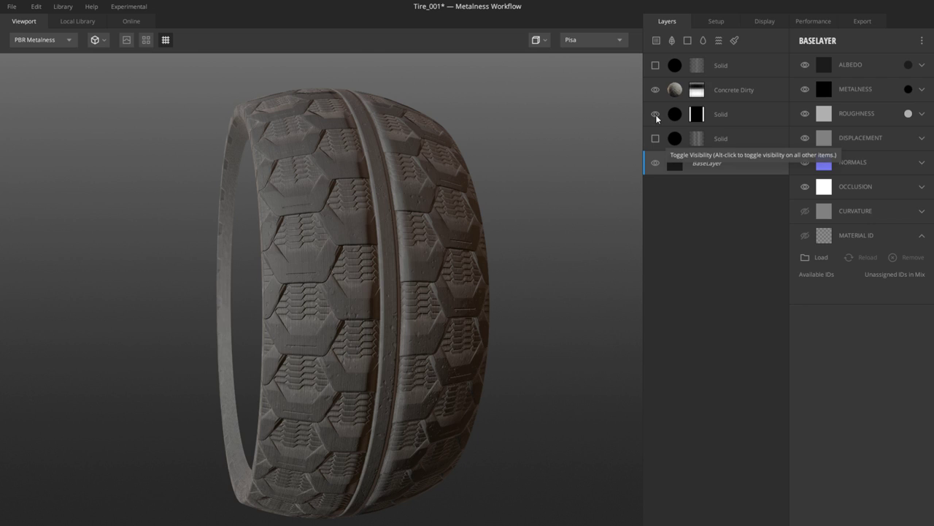
{"action": "left_click", "coordinate": [655, 91]}
{"action": "left_click", "coordinate": [656, 92]}
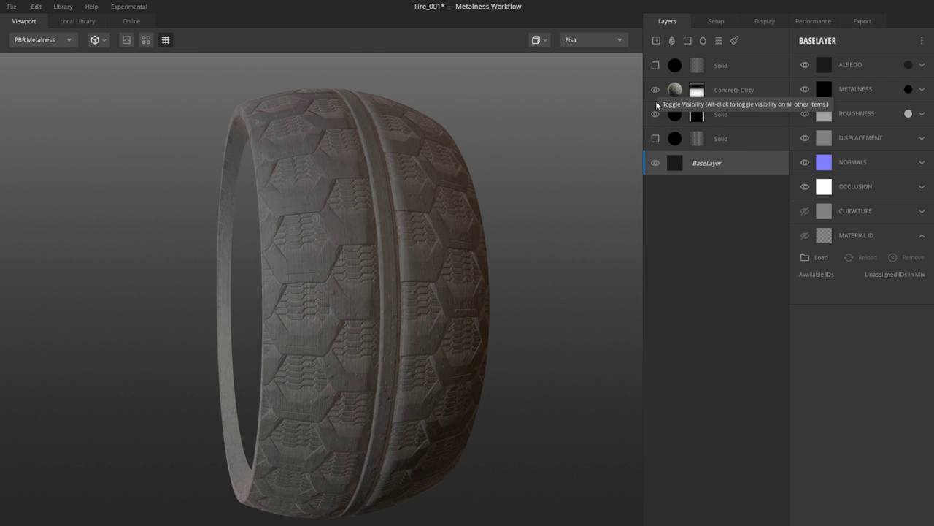
{"action": "left_click", "coordinate": [656, 115]}
{"action": "left_click", "coordinate": [655, 91]}
{"action": "left_click_drag", "start_coordinate": [405, 221], "coordinate": [487, 242]}
Step: Show the three Solid layers and the Concrete Dirty layer on the tire
{"action": "left_click", "coordinate": [656, 138]}
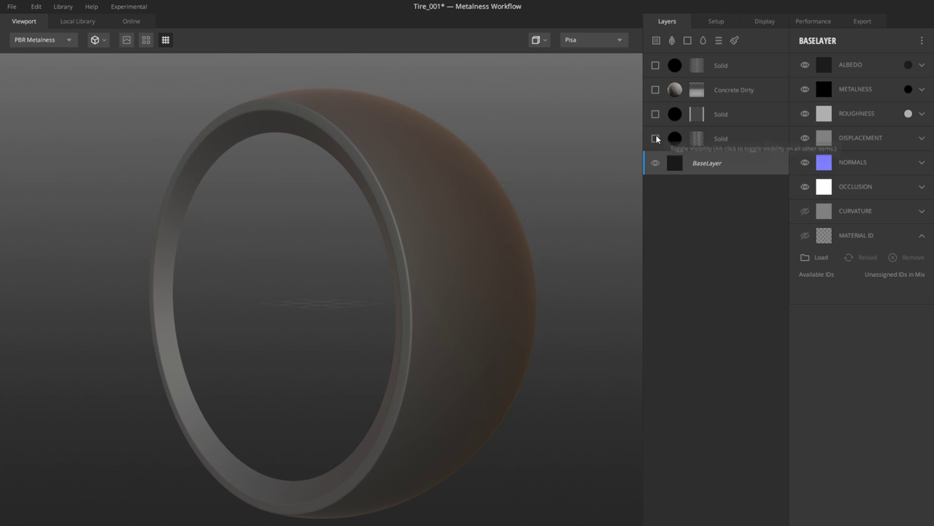
{"action": "left_click", "coordinate": [654, 66]}
{"action": "left_click", "coordinate": [652, 89]}
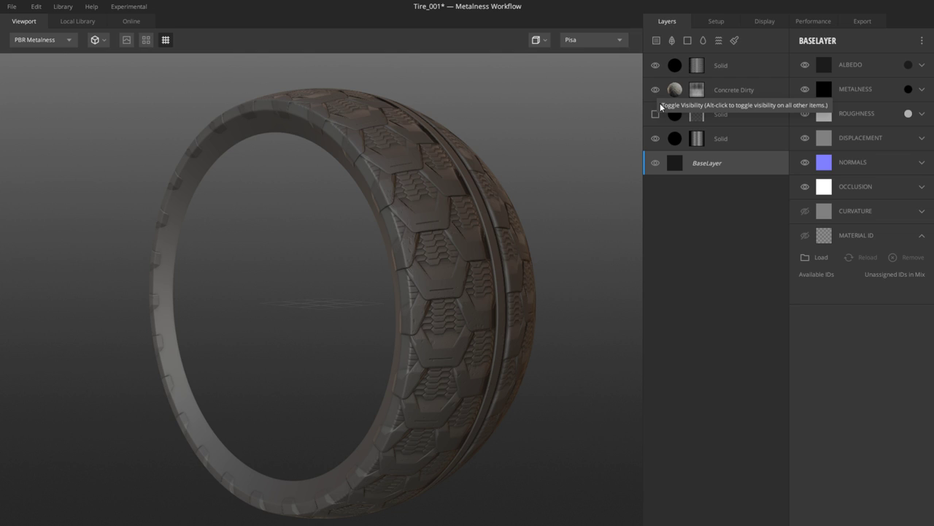
{"action": "left_click", "coordinate": [657, 114]}
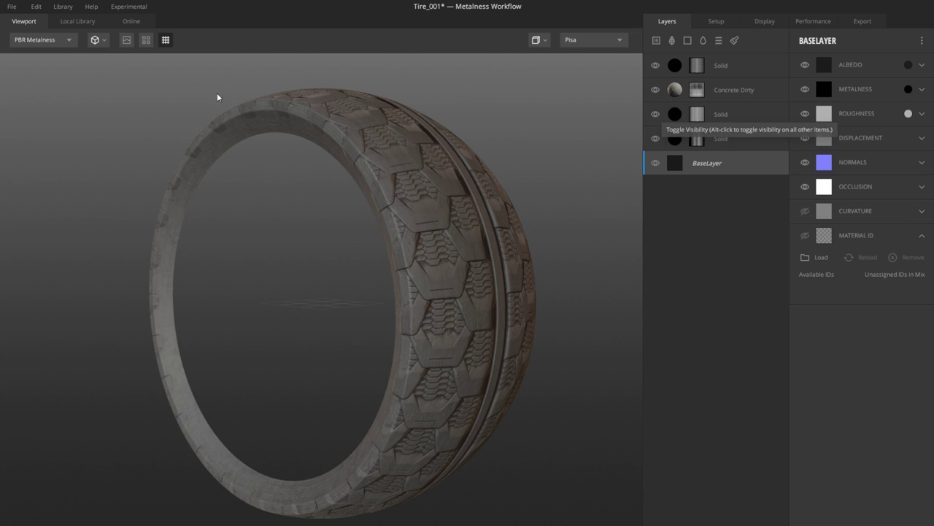
Step: Turn on the viewport displacement for the fully layered tire, and examine its tread up close and from different sides
{"action": "left_click", "coordinate": [126, 40]}
{"action": "left_click_drag", "start_coordinate": [433, 289], "coordinate": [387, 275]}
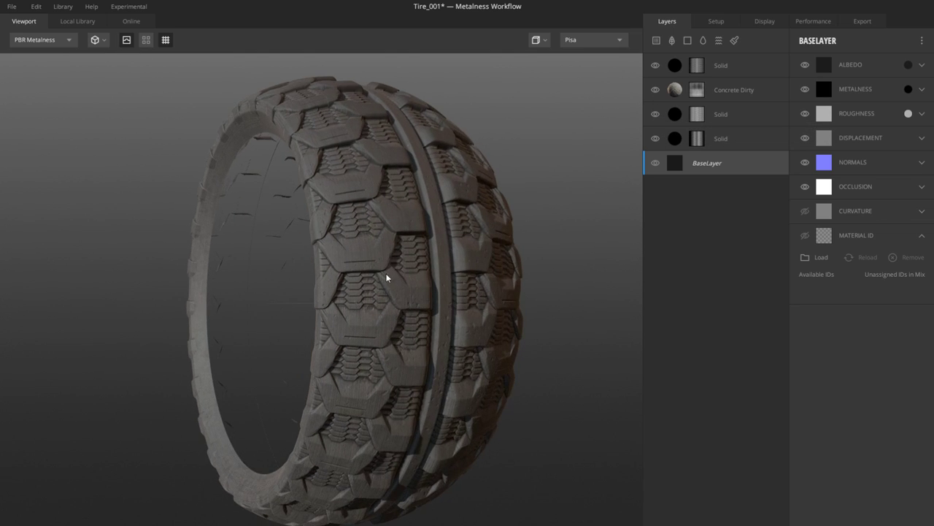
{"action": "right_click_drag", "start_coordinate": [388, 275], "coordinate": [471, 337]}
{"action": "left_click_drag", "start_coordinate": [471, 336], "coordinate": [378, 250]}
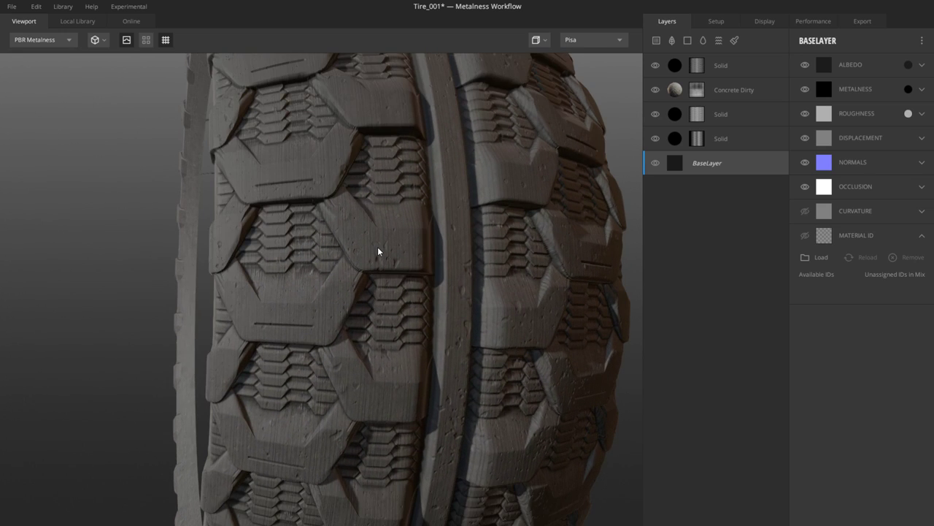
{"action": "left_click_drag", "start_coordinate": [381, 372], "coordinate": [421, 323], "text": "alt"}
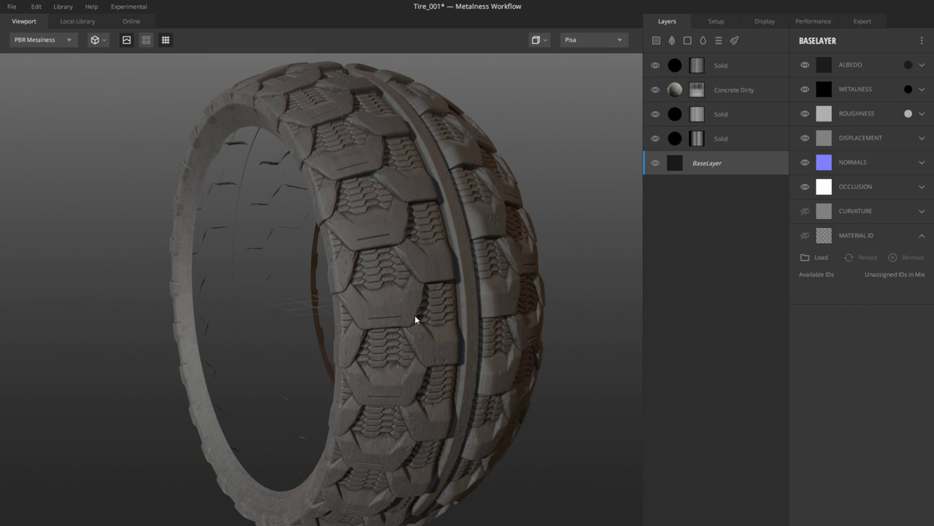
{"action": "scroll", "coordinate": [430, 300], "scroll_direction": "down", "scroll_amount": 2}
{"action": "left_click_drag", "start_coordinate": [430, 298], "coordinate": [263, 298], "text": "alt"}
{"action": "left_click_drag", "start_coordinate": [360, 305], "coordinate": [429, 317], "text": "alt"}
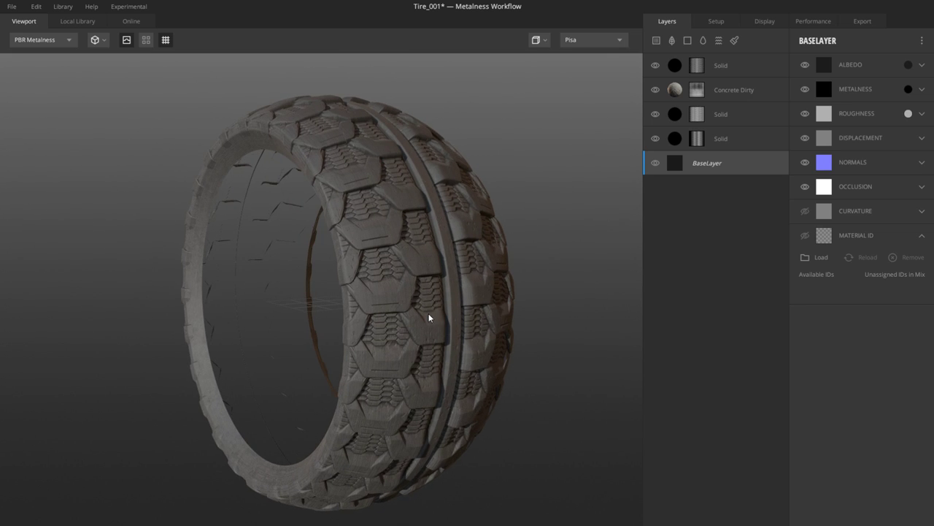
{"action": "left_click_drag", "start_coordinate": [429, 317], "coordinate": [352, 271], "text": "alt"}
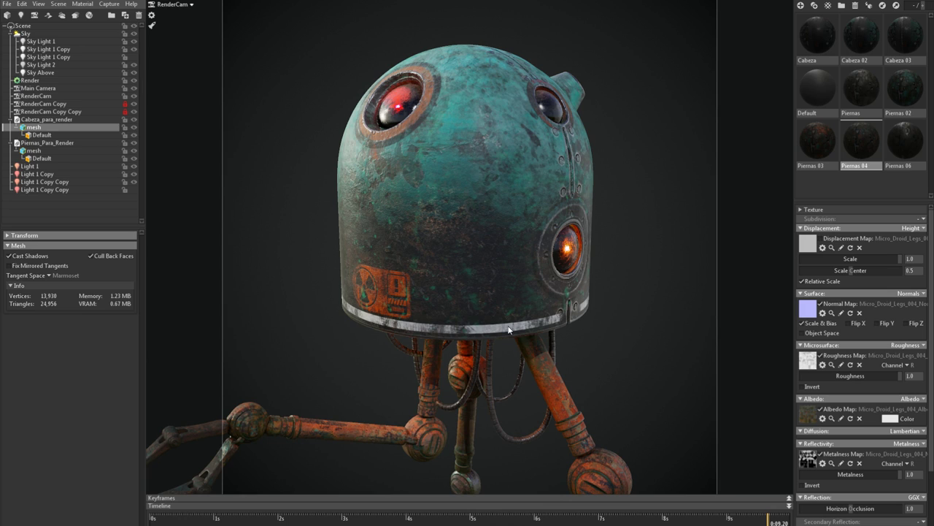
Step: Switch to Marmoset Toolbag, deselect the head mesh, and examine the whole droid from different angles
{"action": "left_click_drag", "start_coordinate": [517, 327], "coordinate": [531, 314], "text": "alt"}
{"action": "right_click_drag", "start_coordinate": [531, 313], "coordinate": [487, 246], "text": "alt"}
{"action": "middle_click_drag", "start_coordinate": [487, 243], "coordinate": [493, 210]}
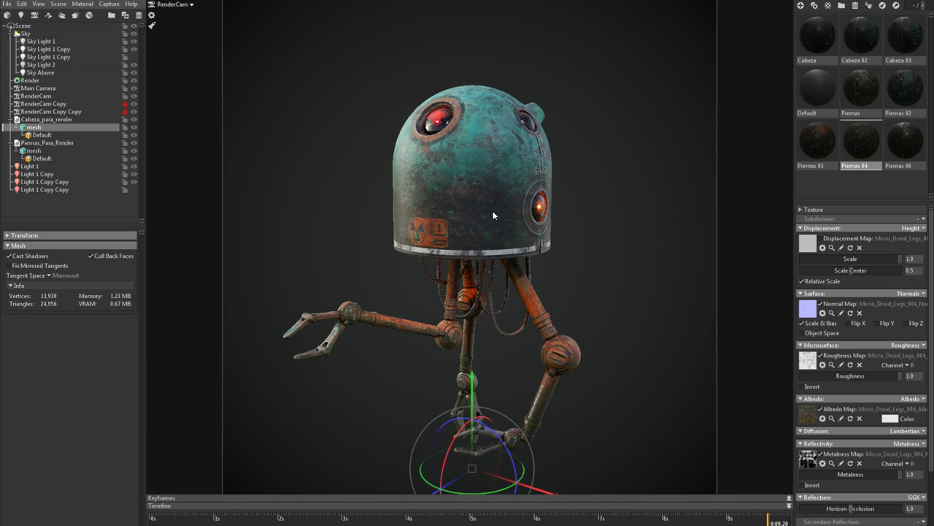
{"action": "left_click", "coordinate": [188, 252]}
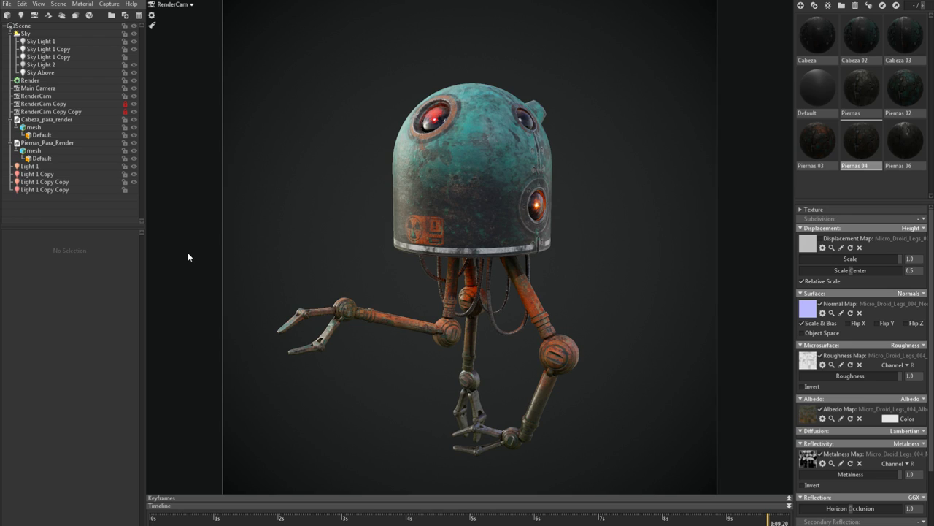
{"action": "mouse_move", "coordinate": [490, 210]}
{"action": "left_mouse_down", "text": "alt"}
{"action": "mouse_move", "coordinate": [496, 215]}
{"action": "mouse_move", "coordinate": [479, 219]}
{"action": "left_mouse_up", "text": "alt"}
{"action": "scroll", "coordinate": [484, 225], "scroll_direction": "up", "scroll_amount": 2}
{"action": "scroll", "coordinate": [486, 219], "scroll_direction": "down", "scroll_amount": 1}
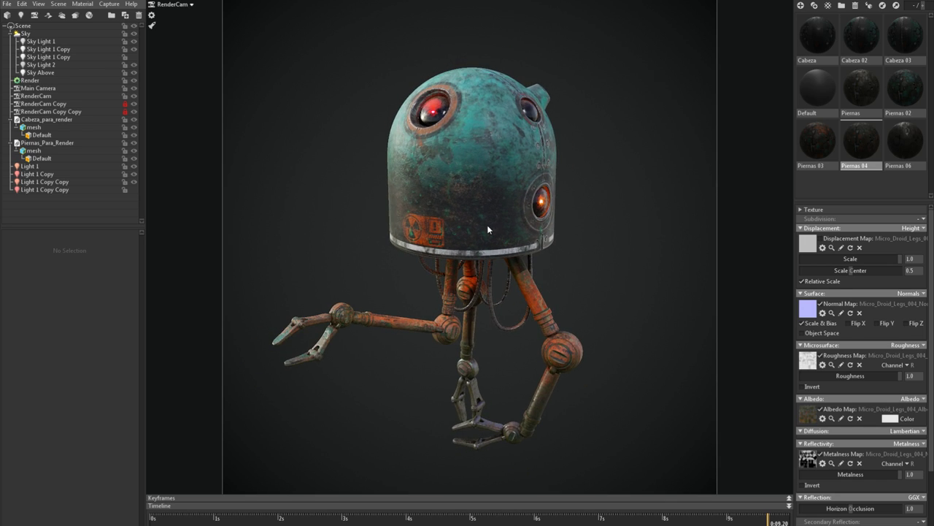
{"action": "middle_click_drag", "start_coordinate": [508, 208], "coordinate": [510, 194]}
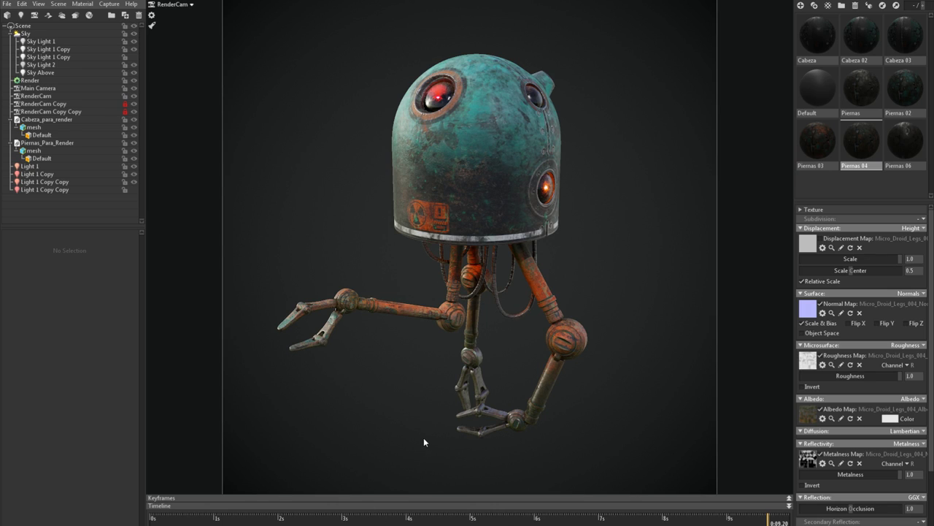
{"action": "left_click_drag", "start_coordinate": [424, 441], "coordinate": [424, 413]}
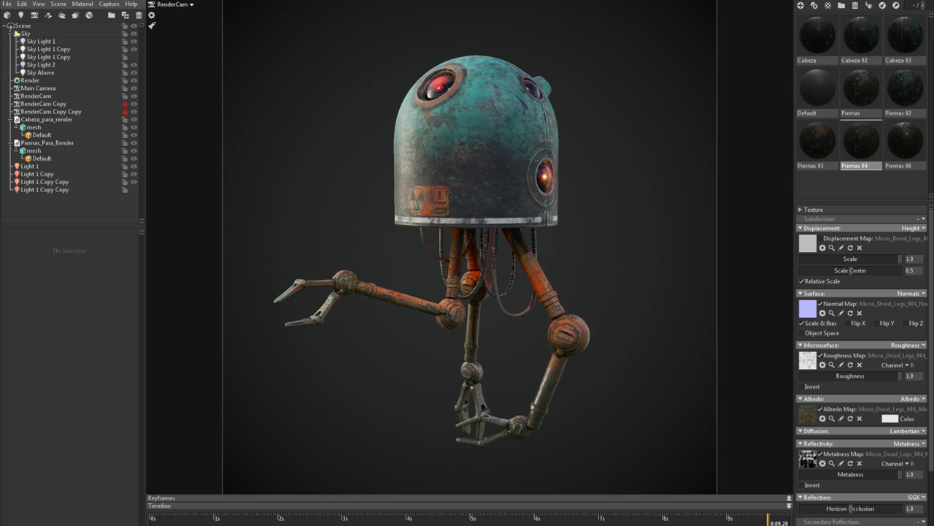
{"action": "mouse_move", "coordinate": [160, 525]}
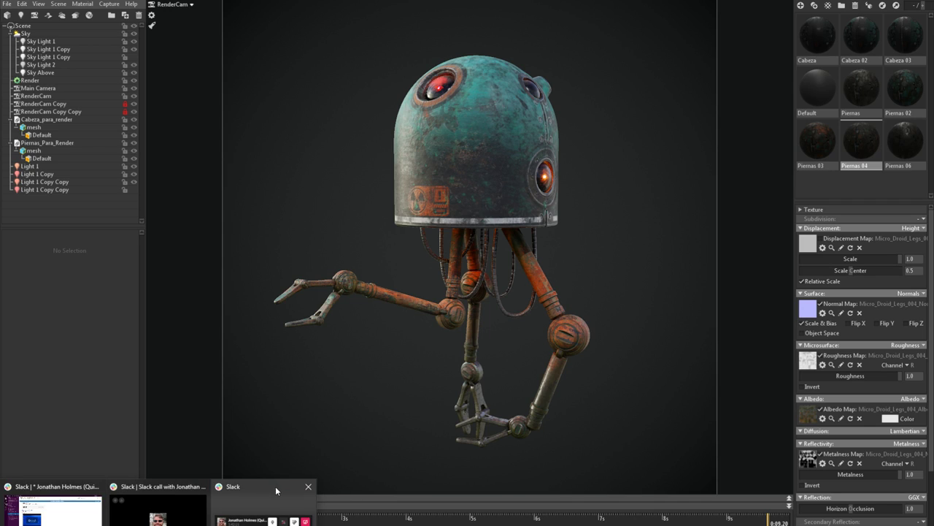